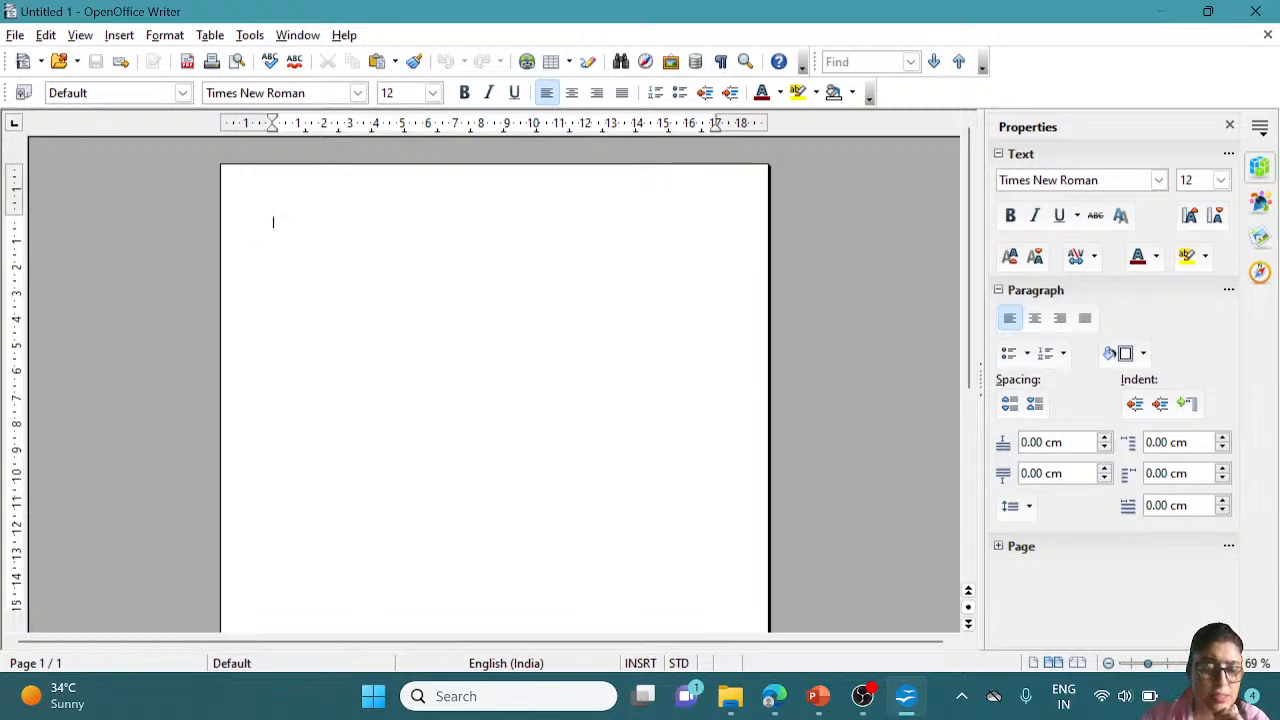
# Zoom the blank page from 69% to 100% with the status-bar zoom slider
pyautogui.click(1160, 665)
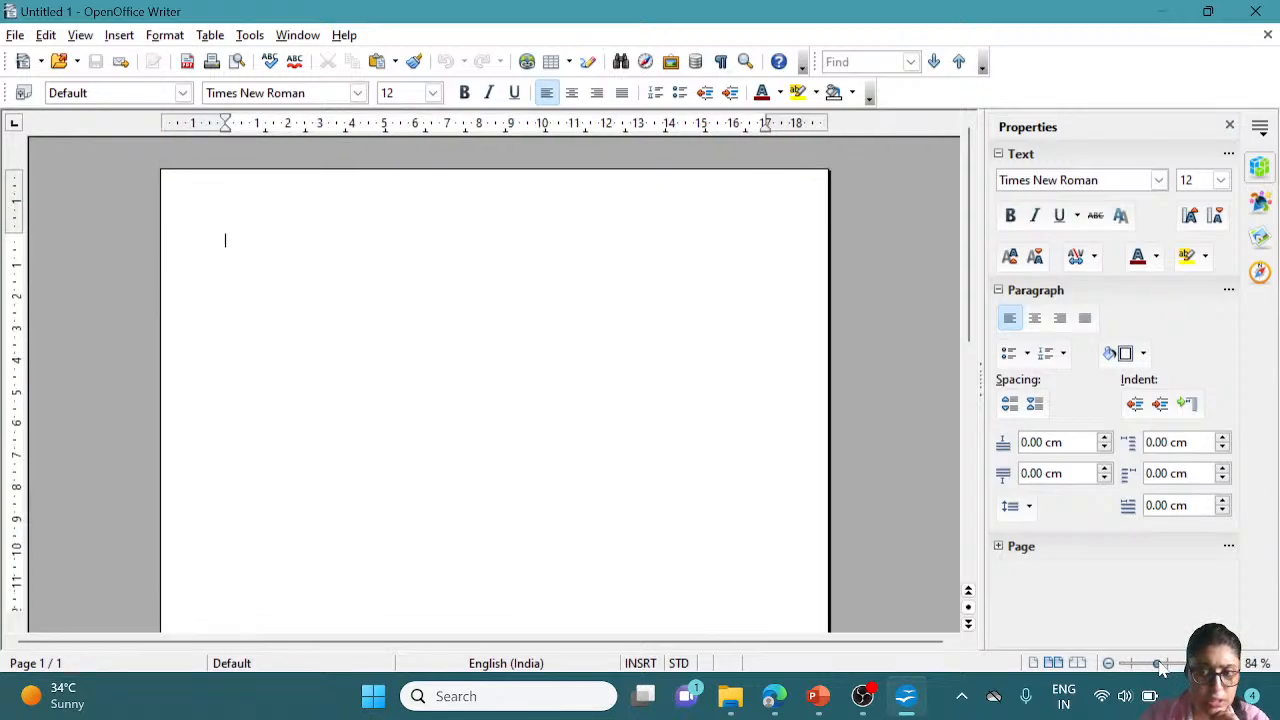
pyautogui.click(1166, 665)
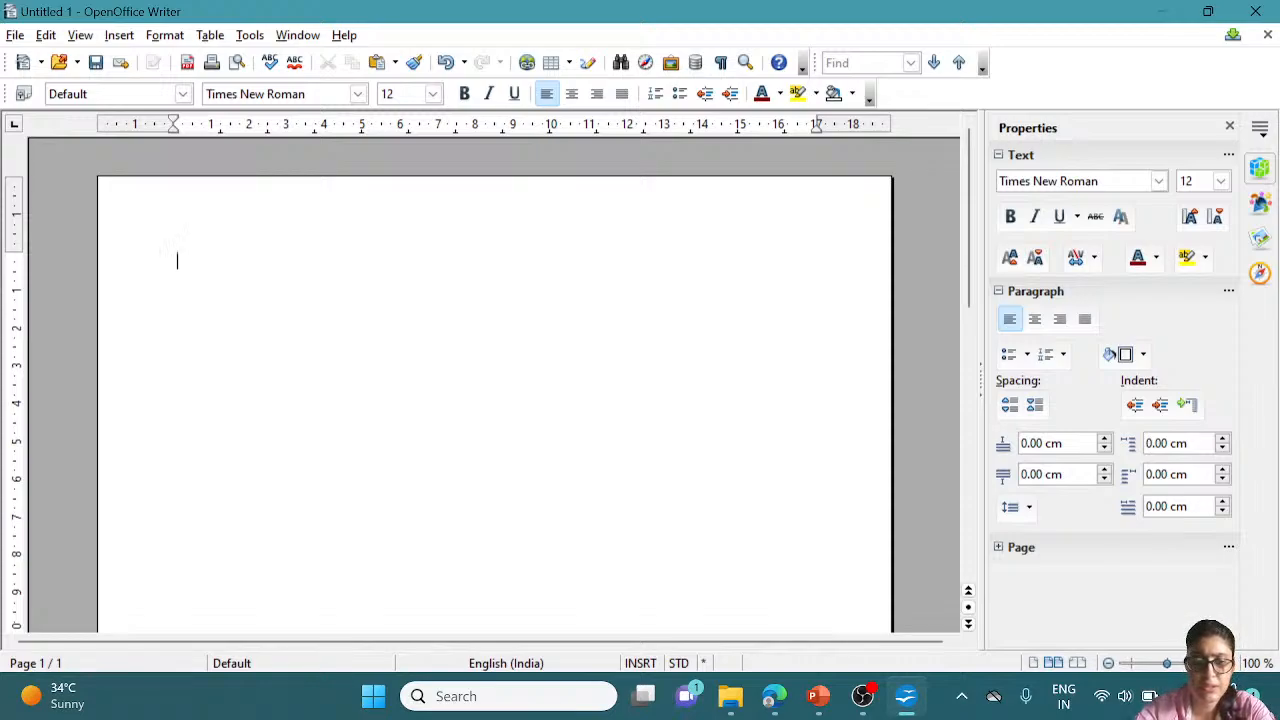
# Type the '< name >' line followed by a '<Adress1>' line
pyautogui.write('<')
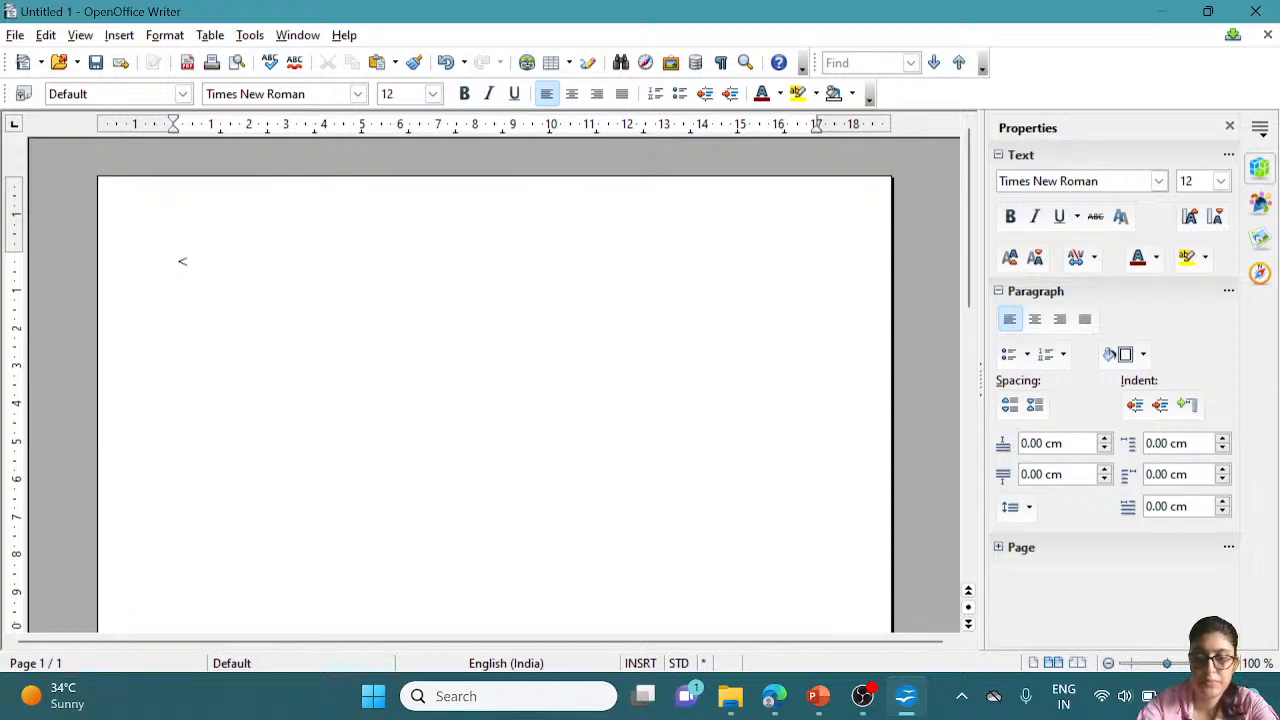
pyautogui.write(' na')
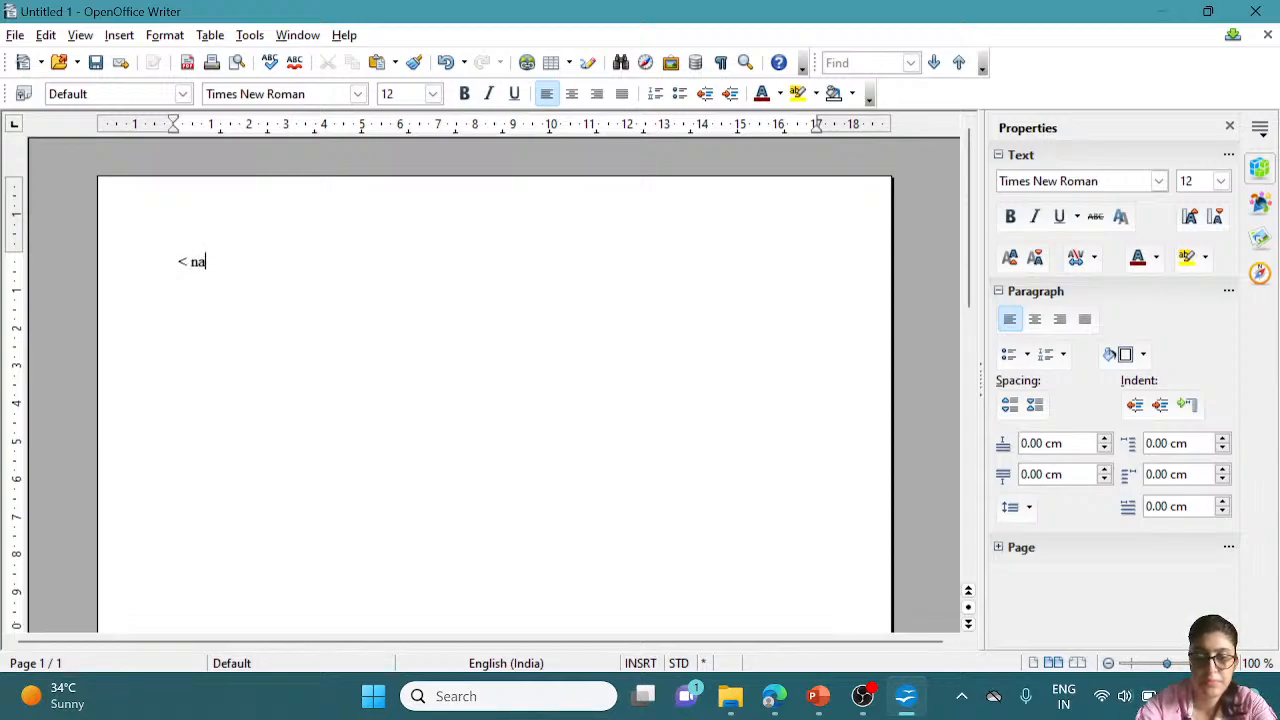
pyautogui.write('me >')
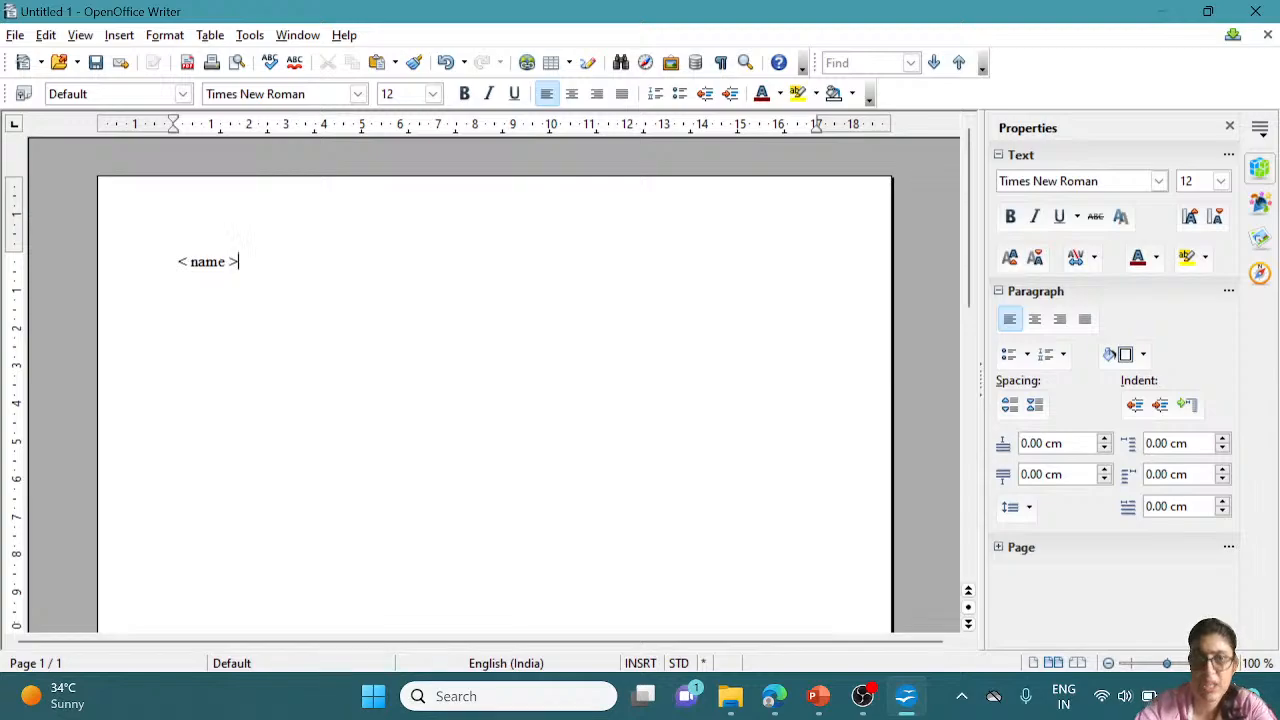
pyautogui.press('Return')
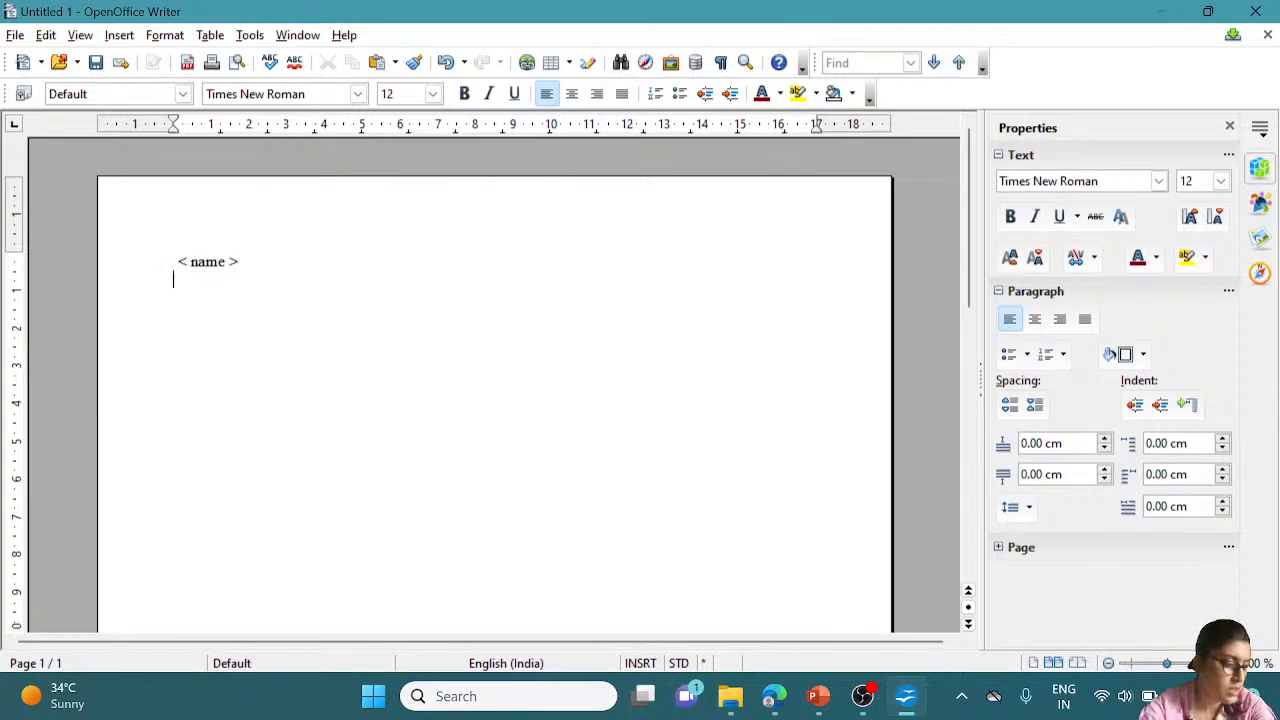
pyautogui.write('Ad')
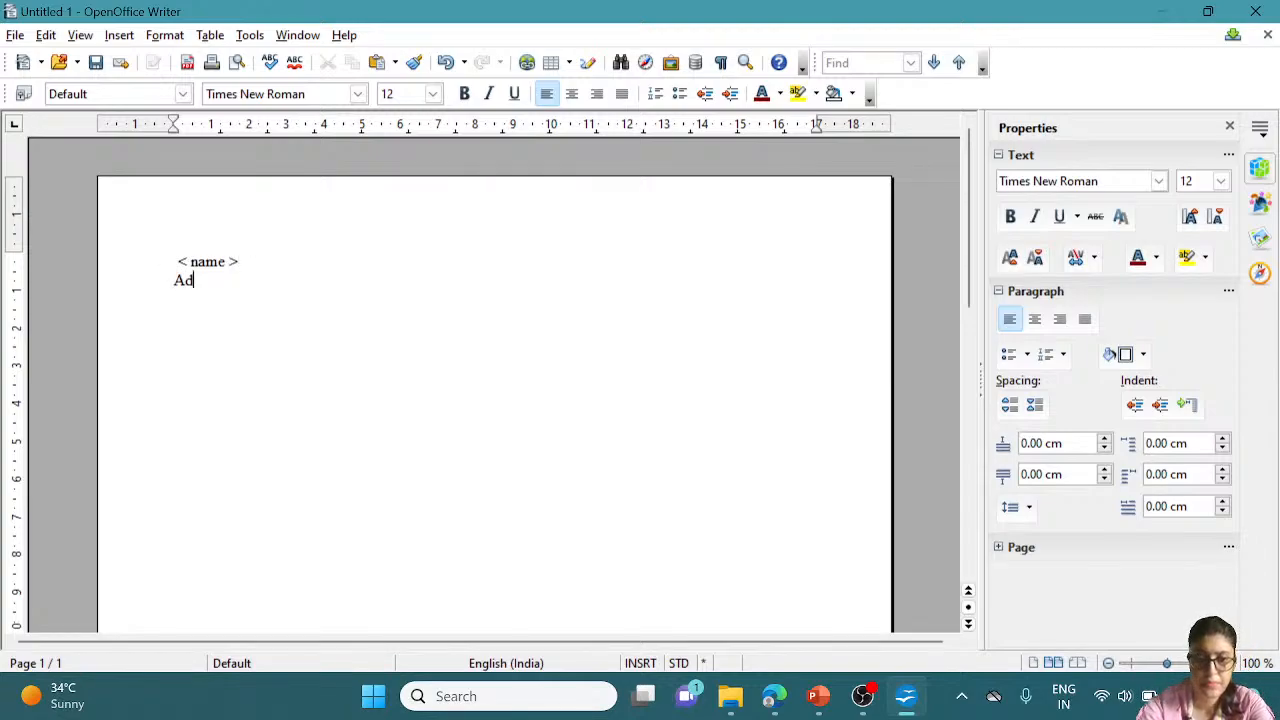
pyautogui.write('ress')
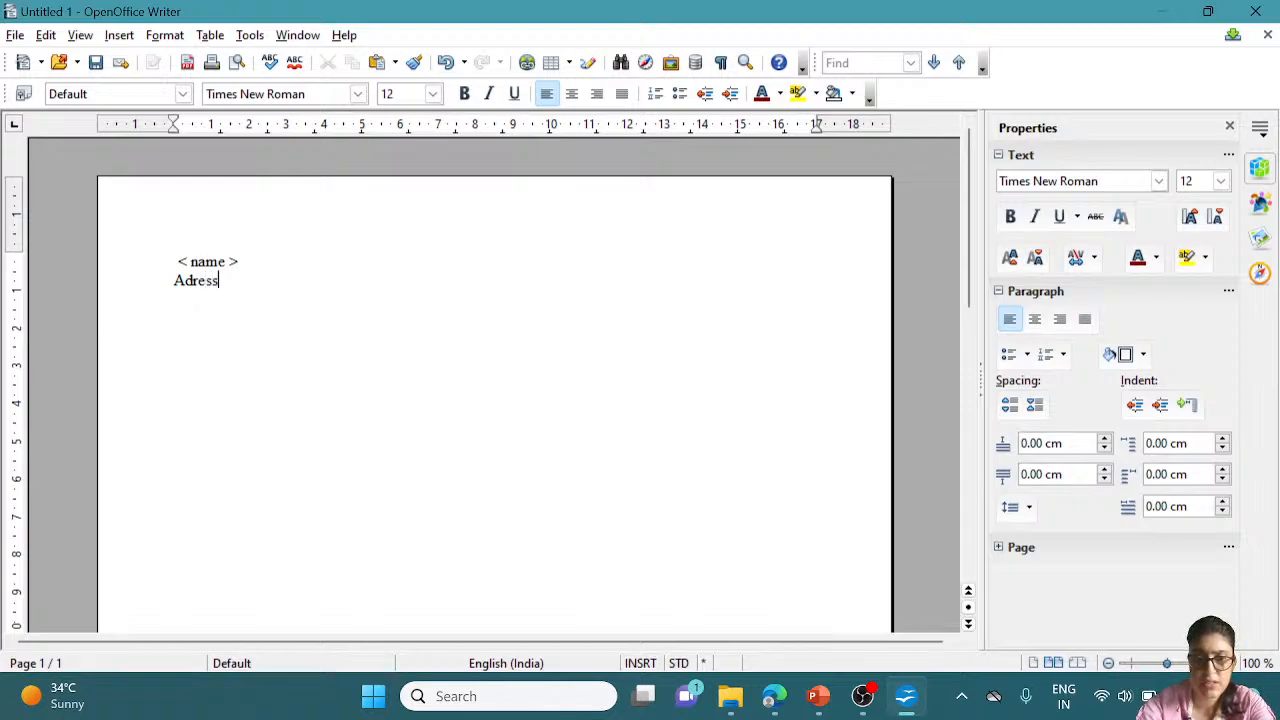
pyautogui.write('1')
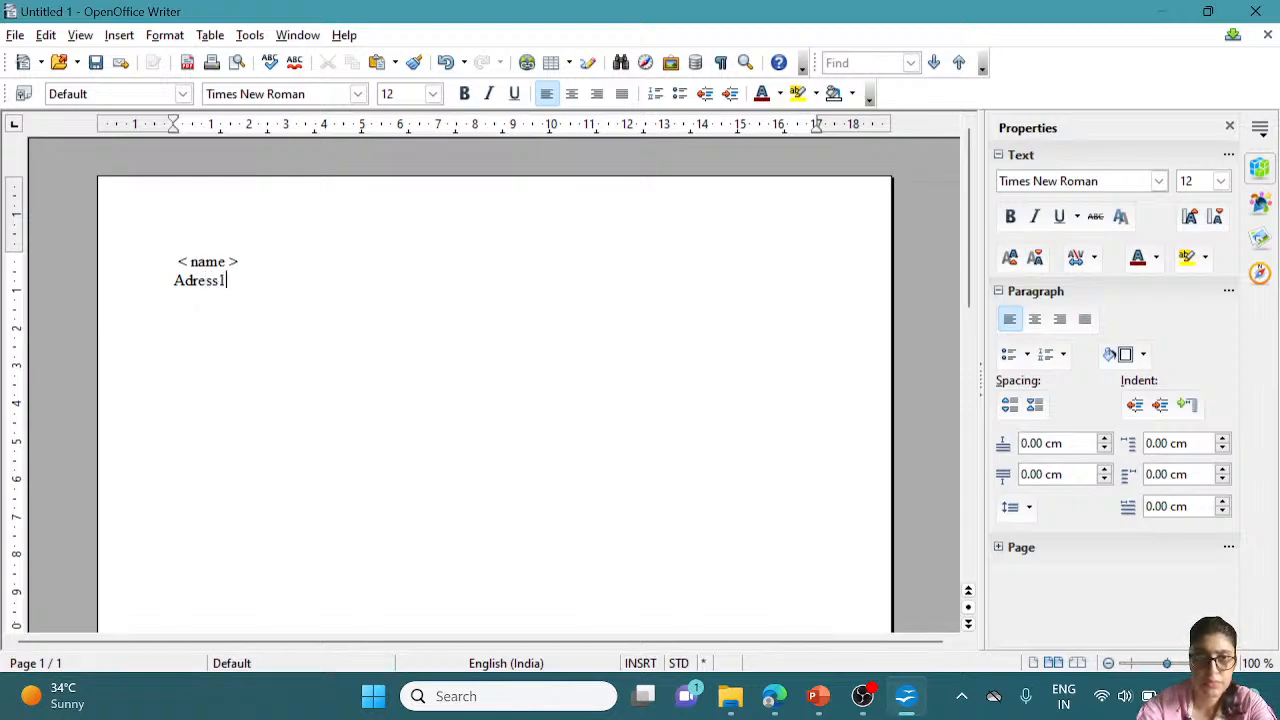
pyautogui.click(184, 280)
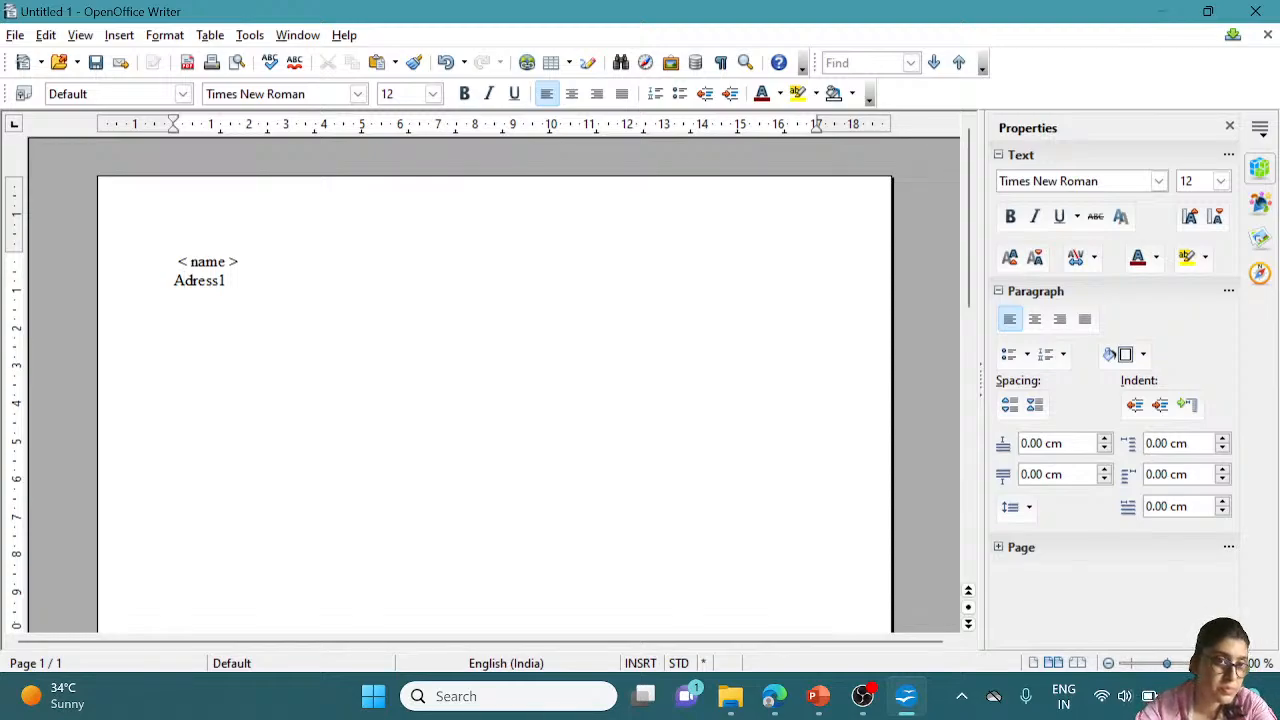
pyautogui.click(226, 280)
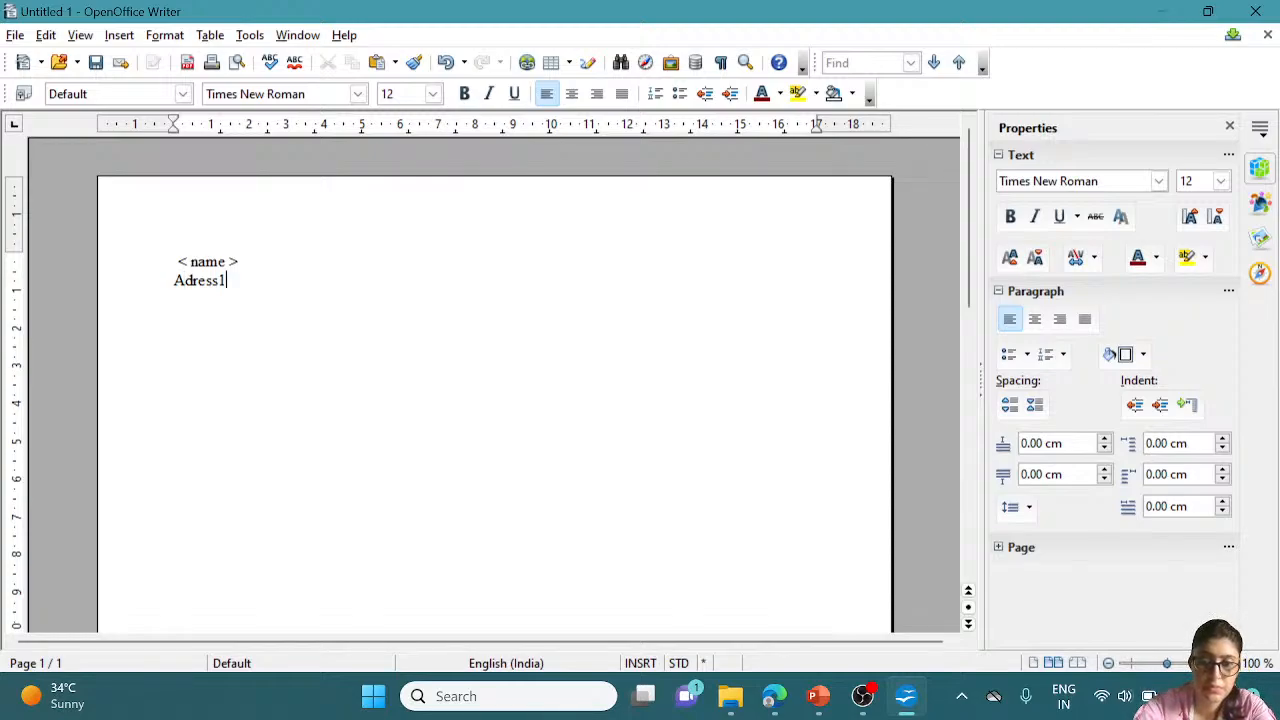
pyautogui.write('>')
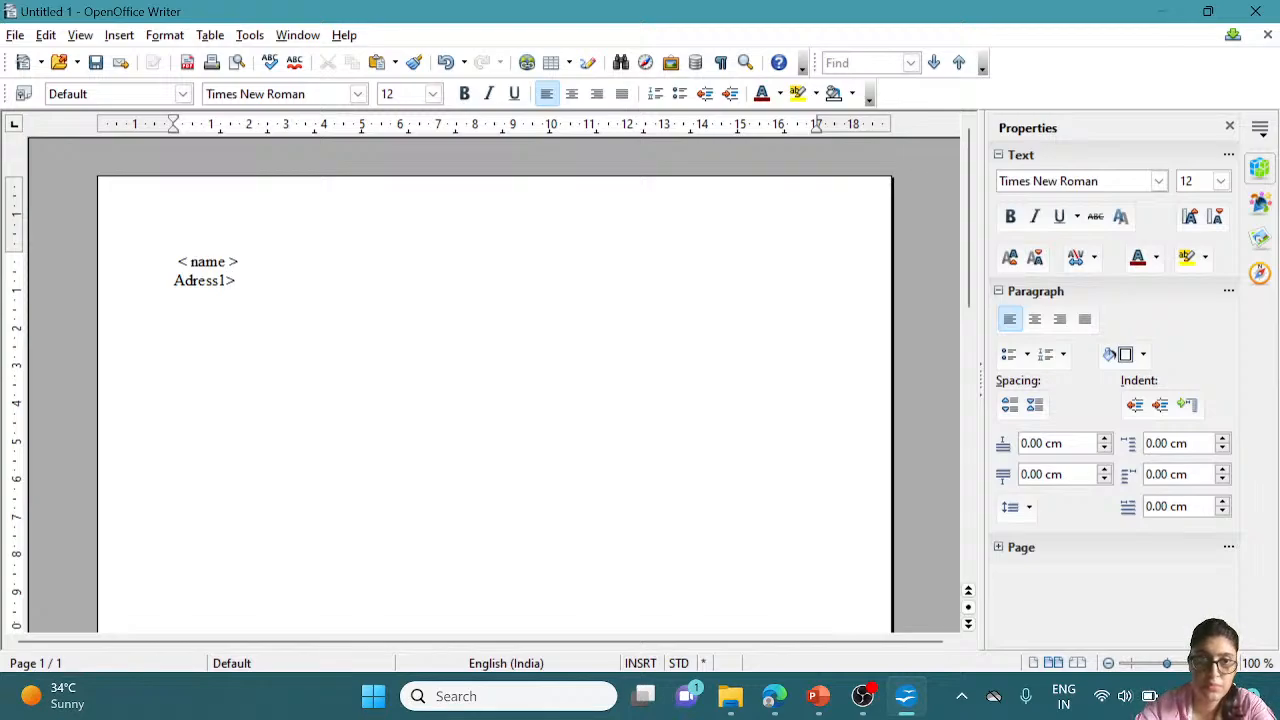
pyautogui.click(175, 280)
pyautogui.write('<')
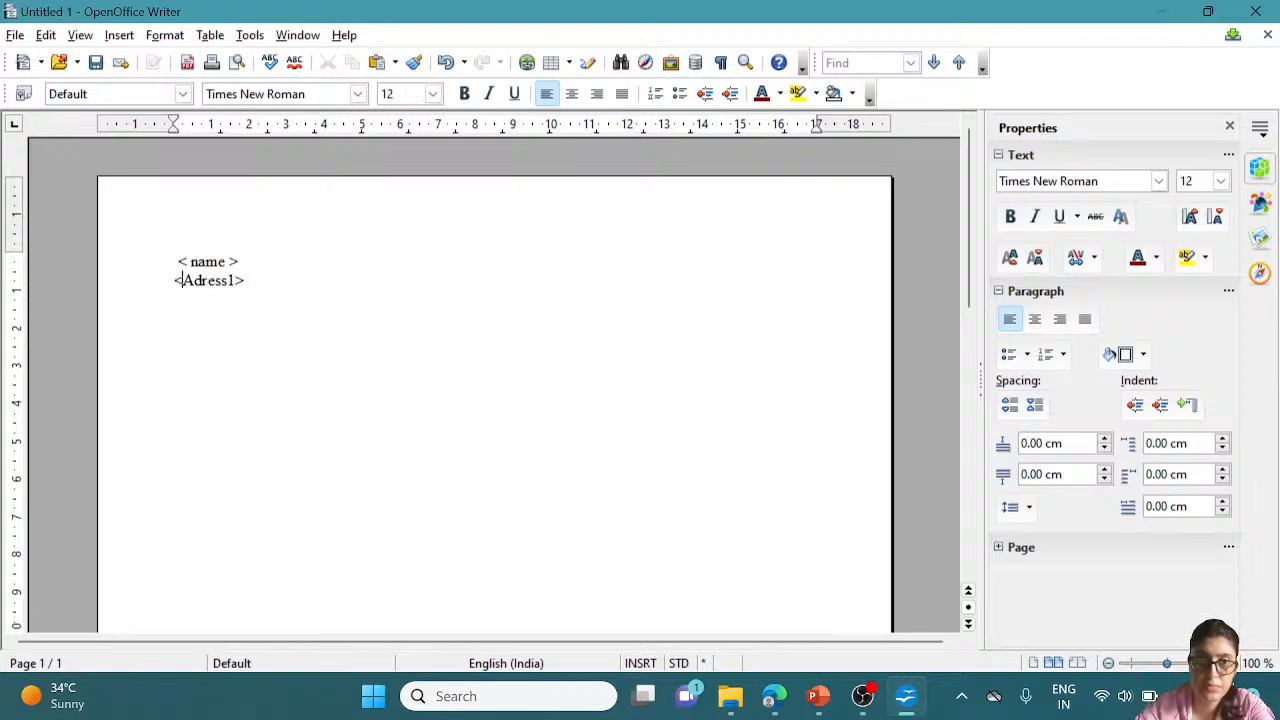
pyautogui.click(244, 280)
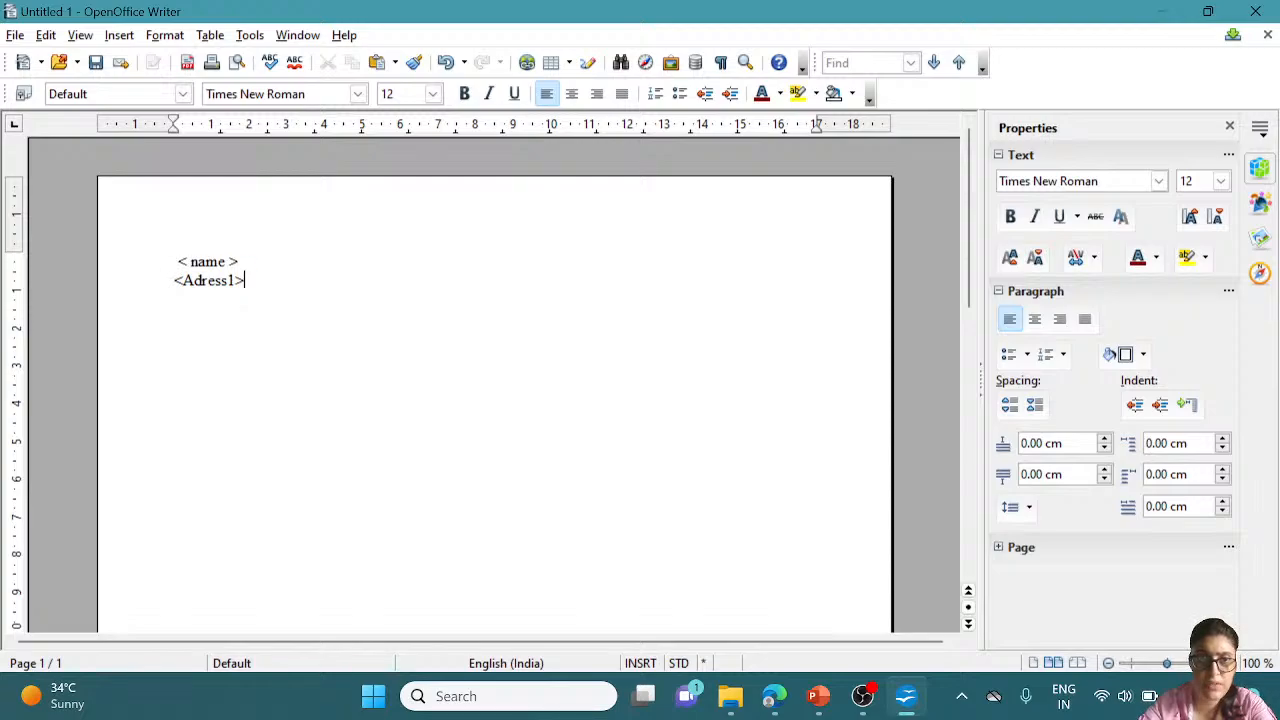
# Copy <Adress1> onto a new line and change it to <Adress2>
pyautogui.hotkey('shift', 'Home')
pyautogui.hotkey('ctrl', 'c')
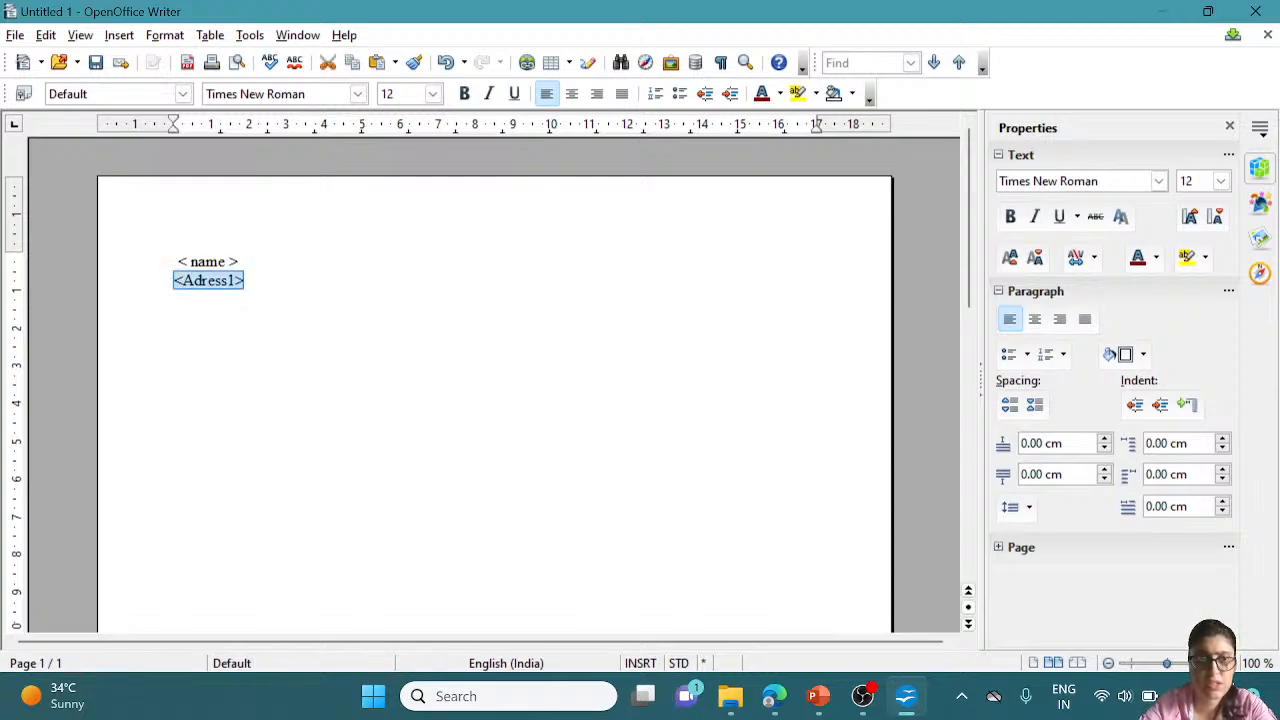
pyautogui.press('End')
pyautogui.press('Return')
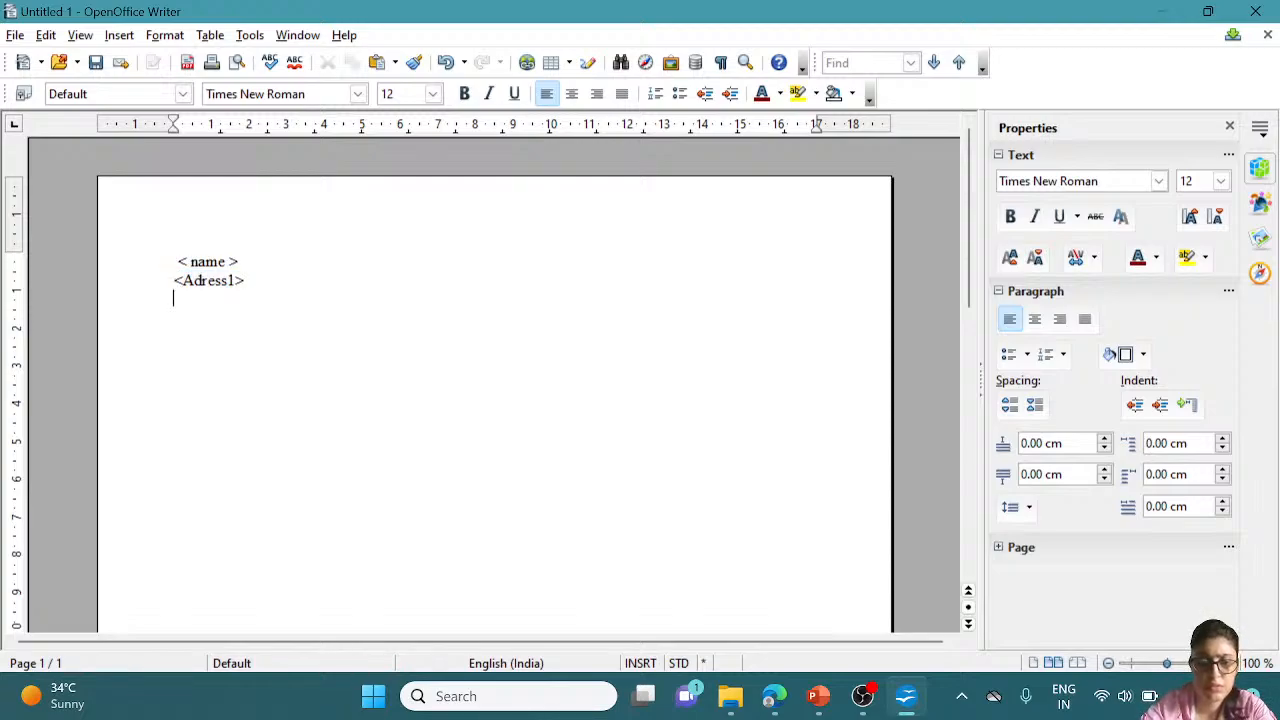
pyautogui.hotkey('ctrl', 'v')
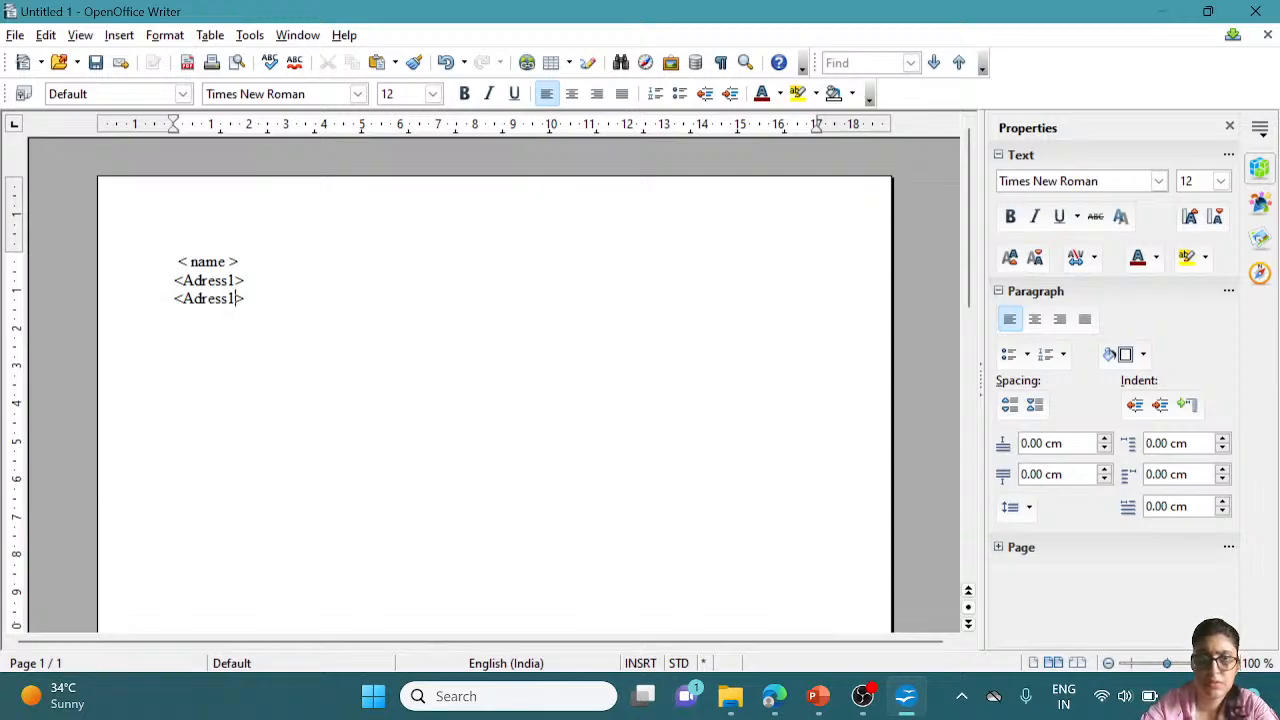
pyautogui.press('Left')
pyautogui.press('BackSpace')
pyautogui.write('2')
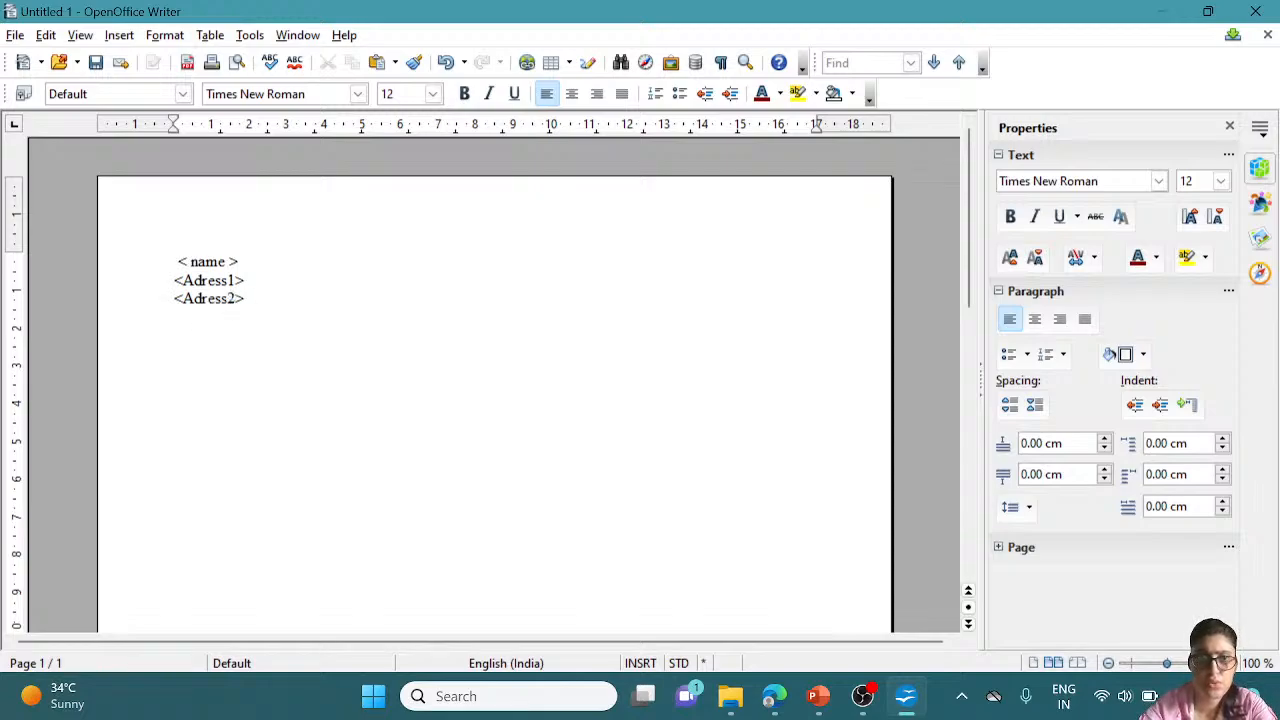
# Add a 'DOB : ( optional)' line below <Adress2>
pyautogui.scroll(5, 494, 385)
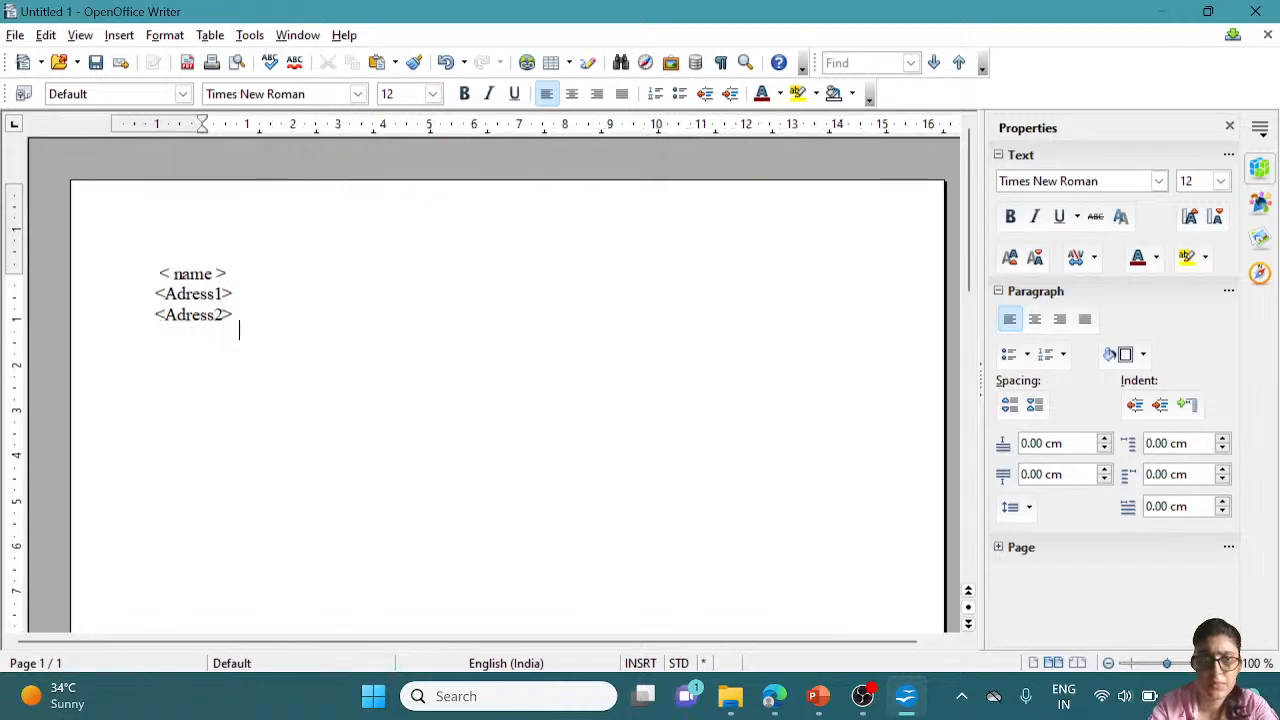
pyautogui.scroll(1, 494, 385)
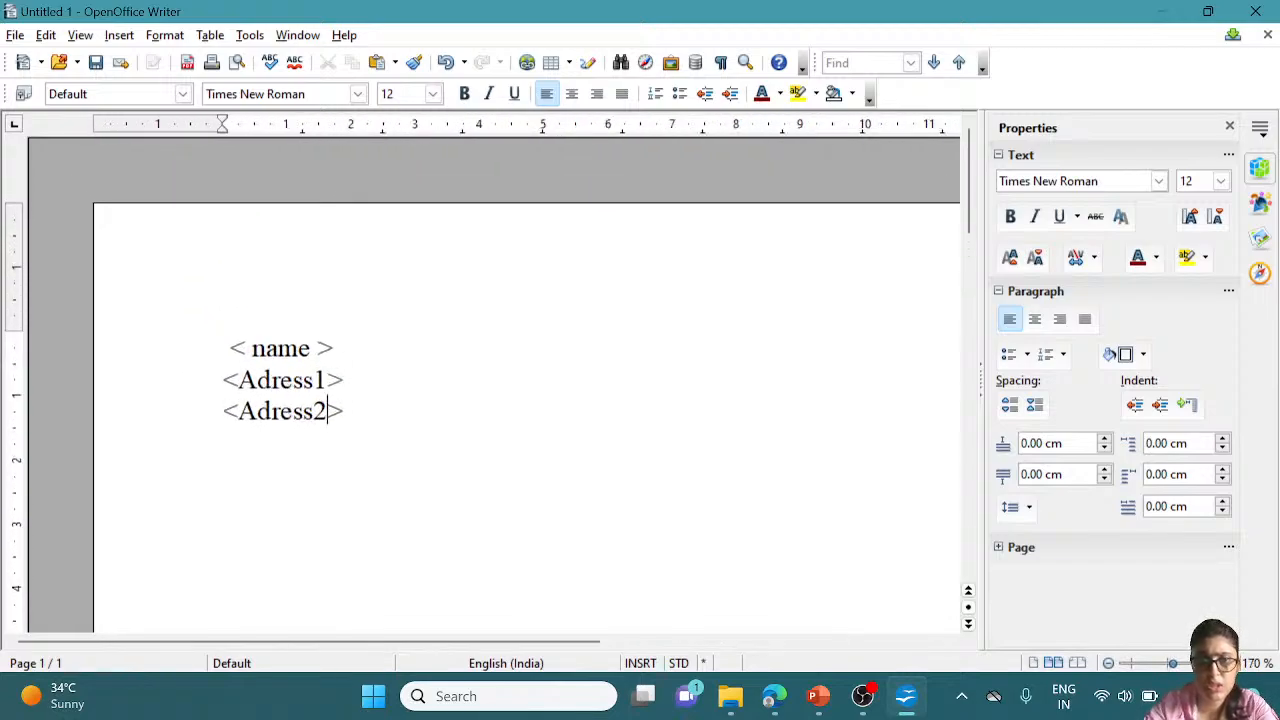
pyautogui.press('Return')
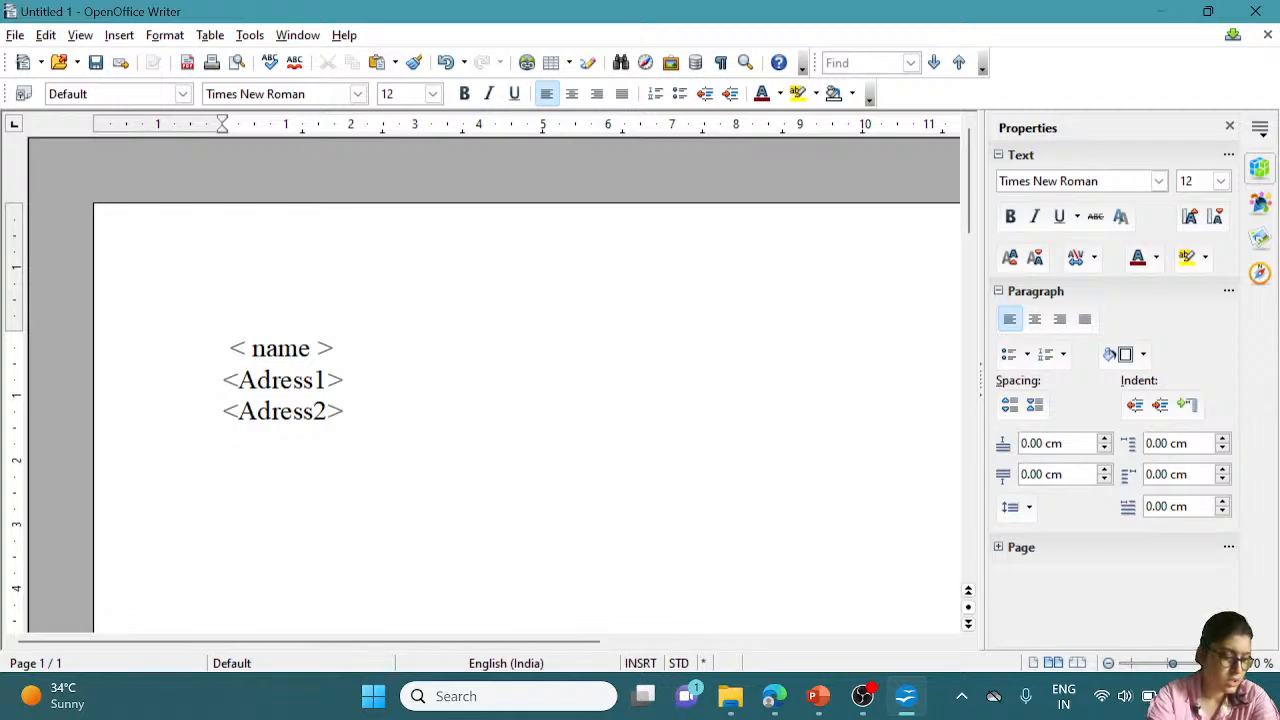
pyautogui.write('D')
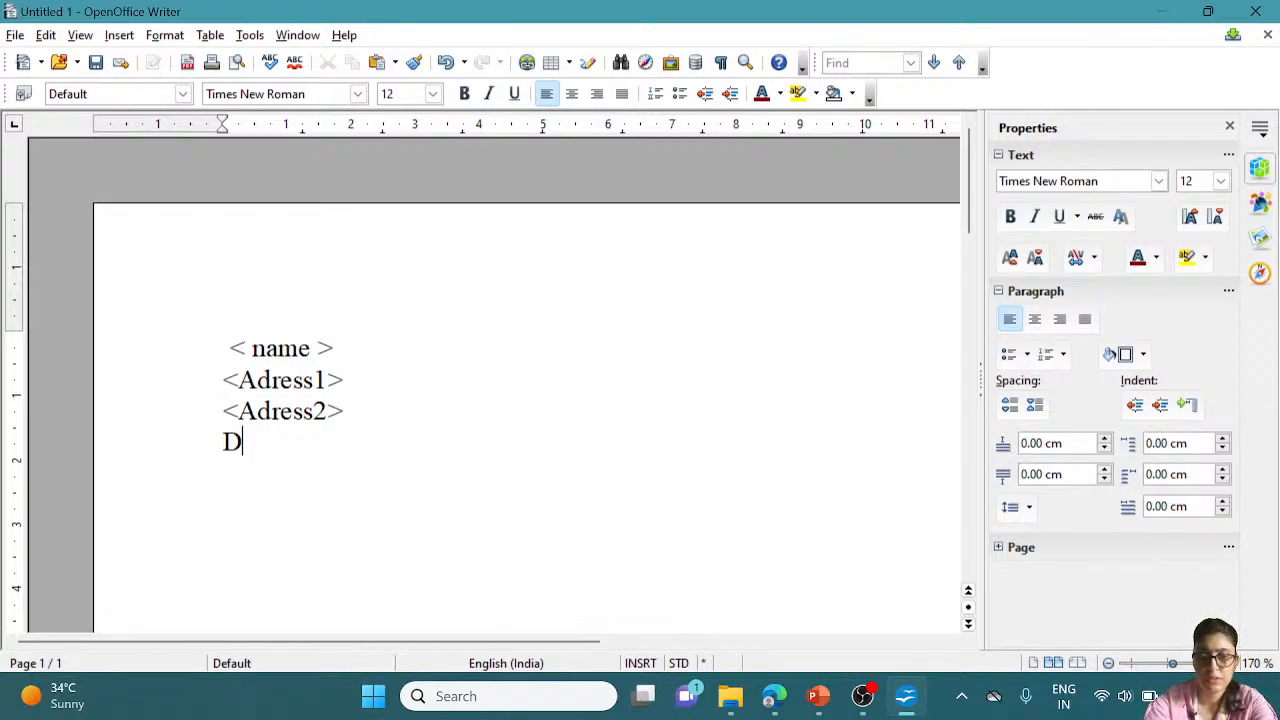
pyautogui.write('o')
pyautogui.press('BackSpace')
pyautogui.write('OB ')
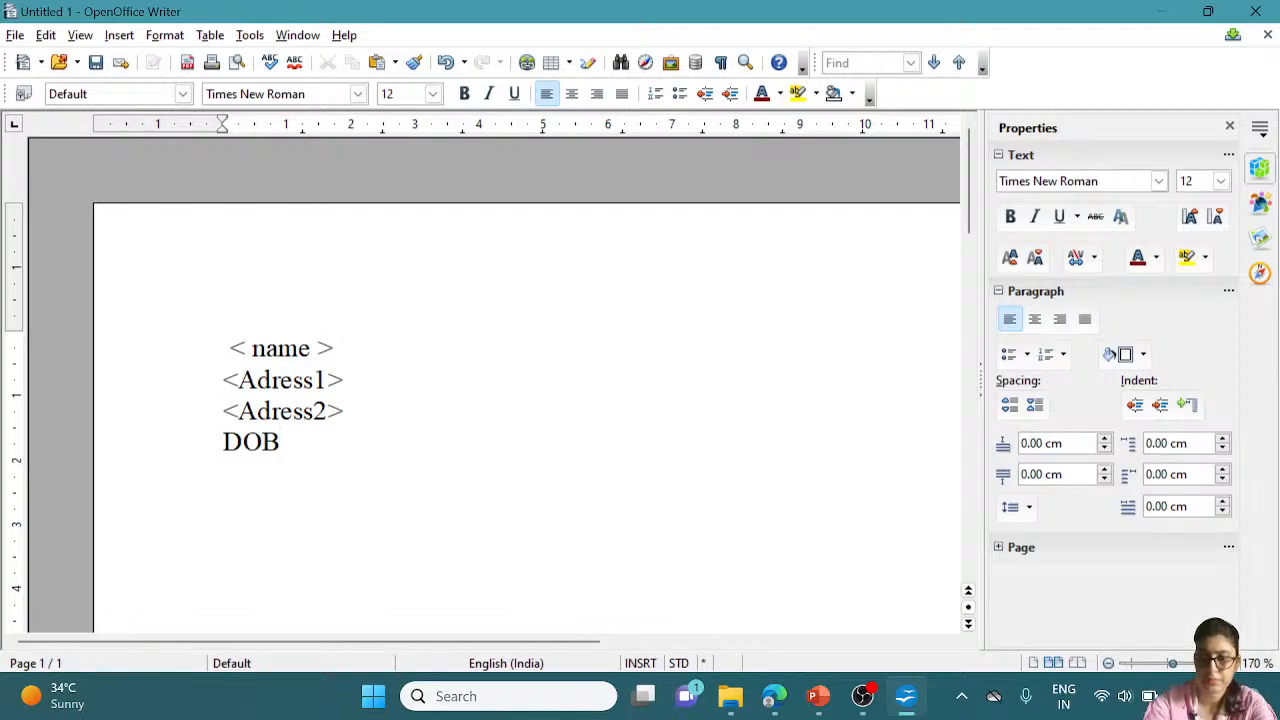
pyautogui.write(': ')
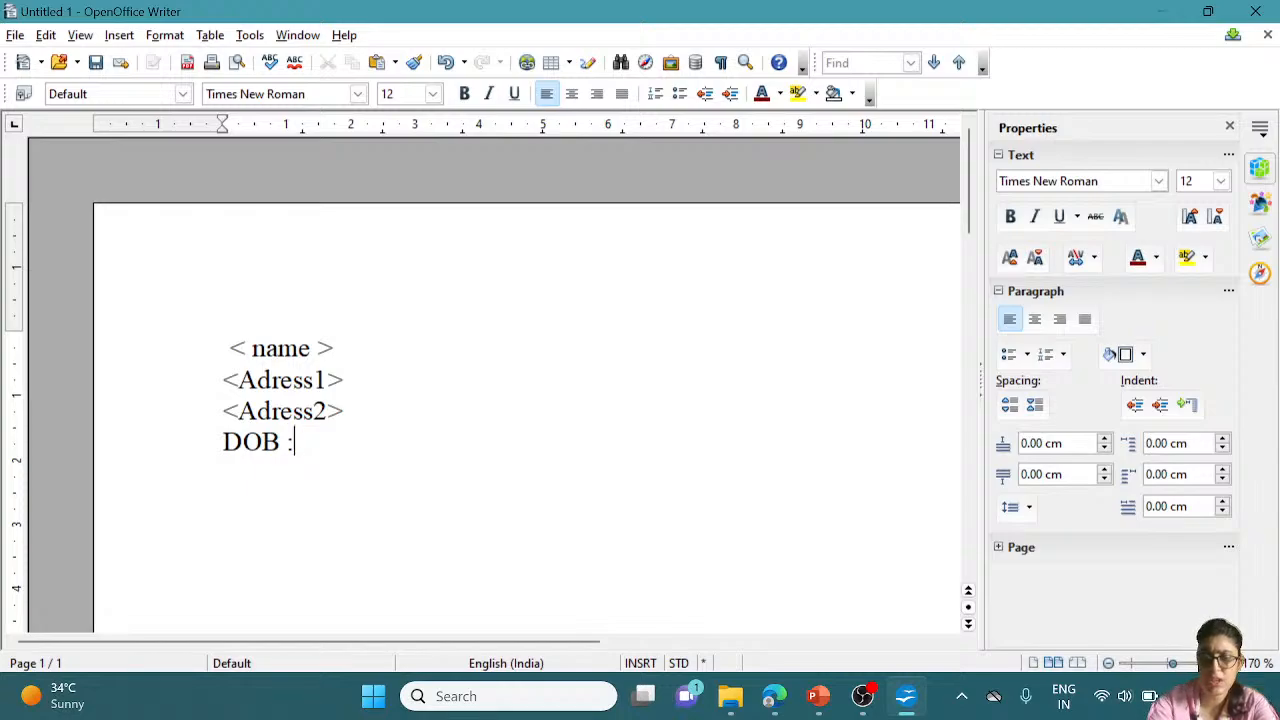
pyautogui.write('( ')
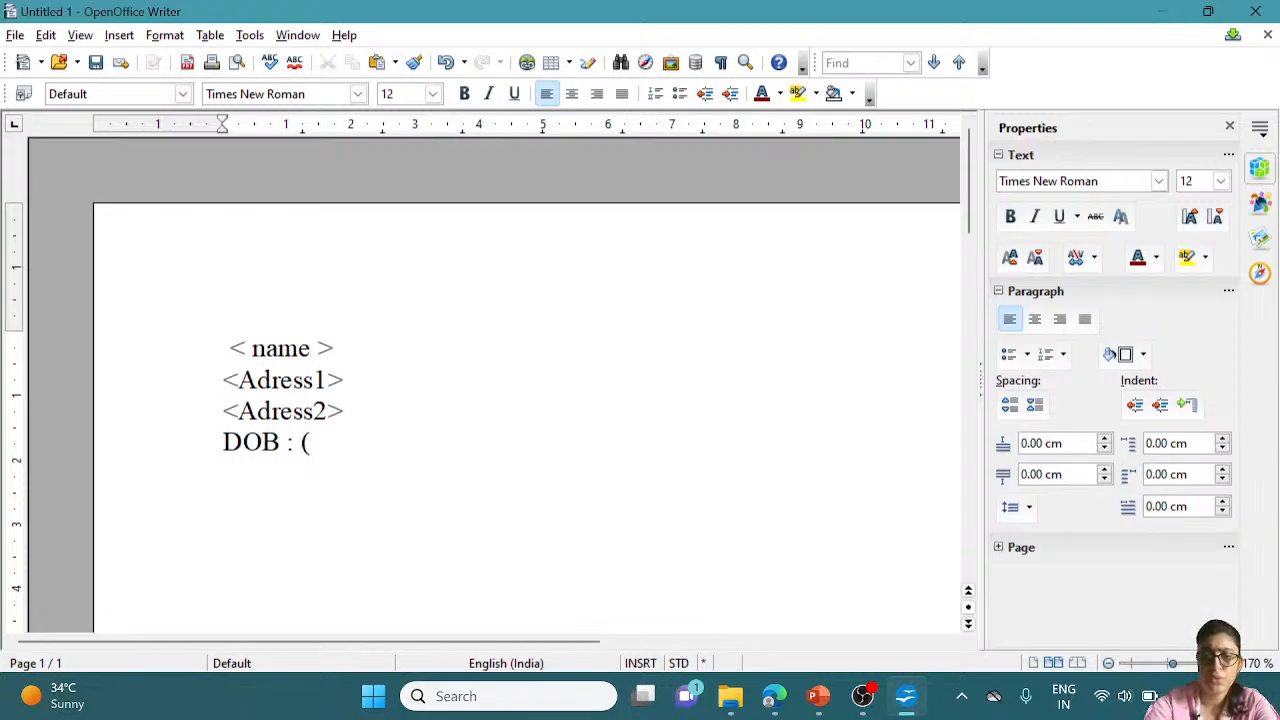
pyautogui.write('opti')
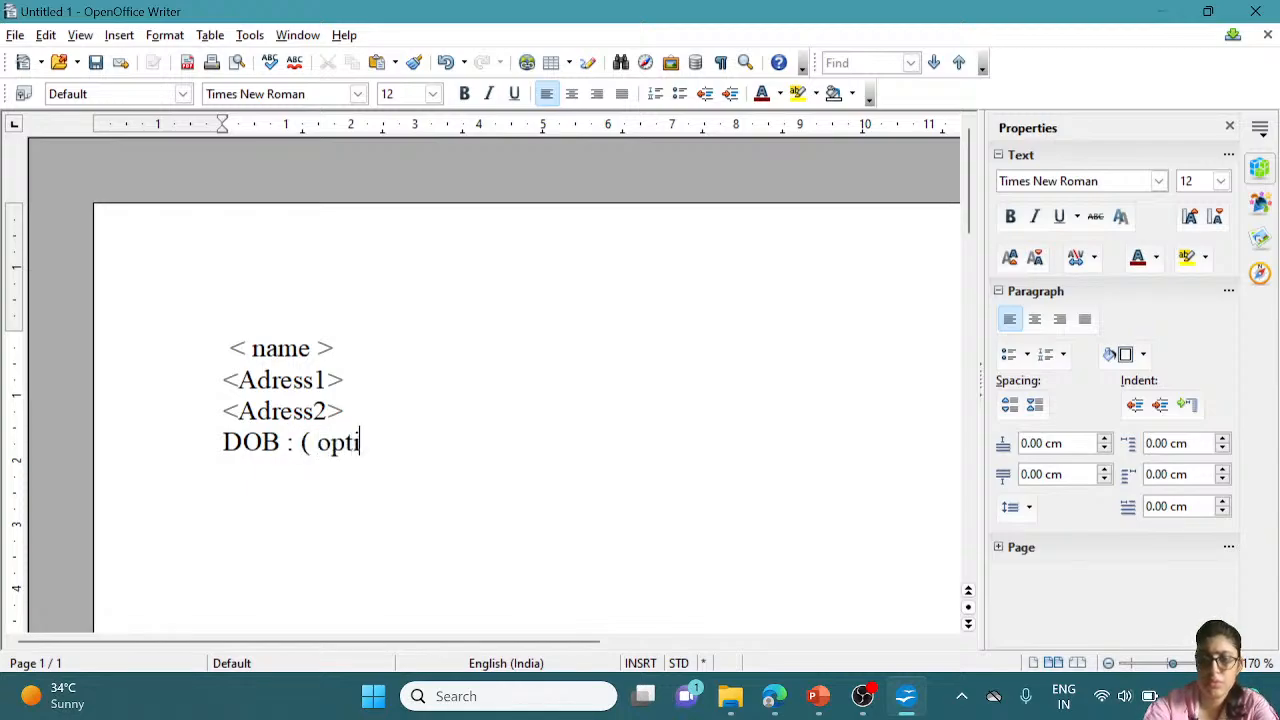
pyautogui.write('onal)')
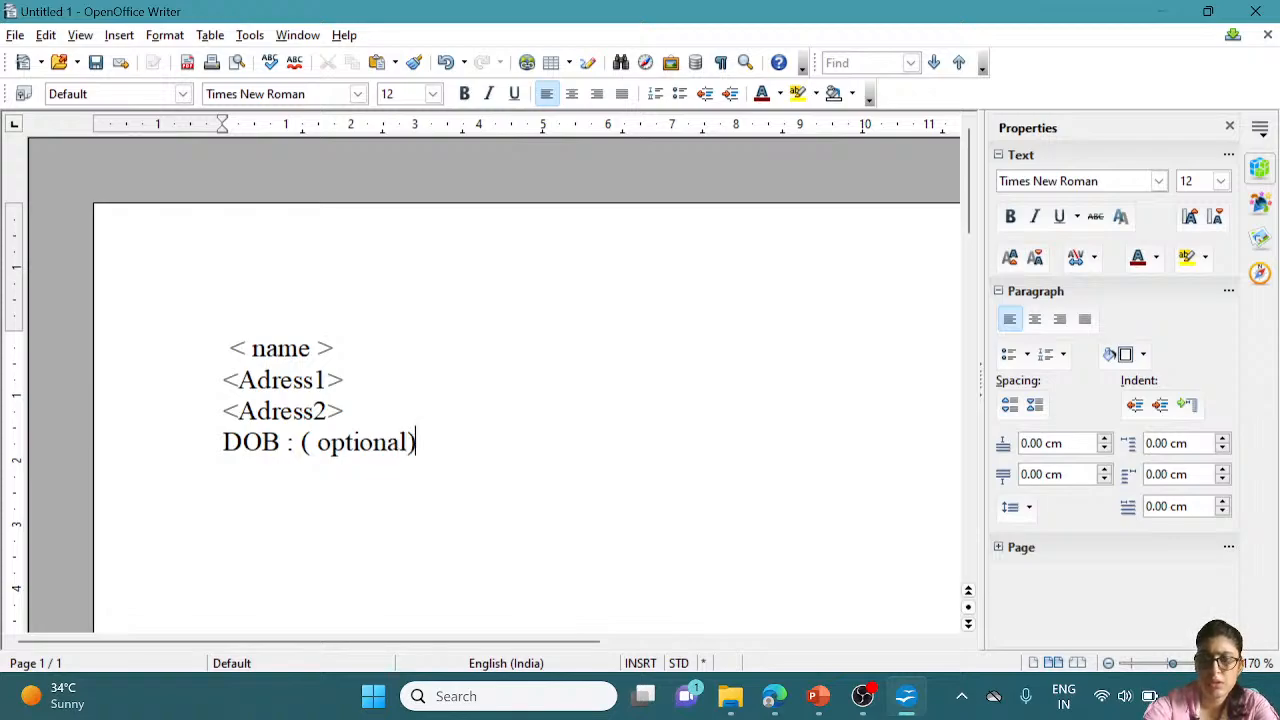
# Add 'Ph . No : -' and 'Email id :' lines, then leave a blank line
pyautogui.press('Return')
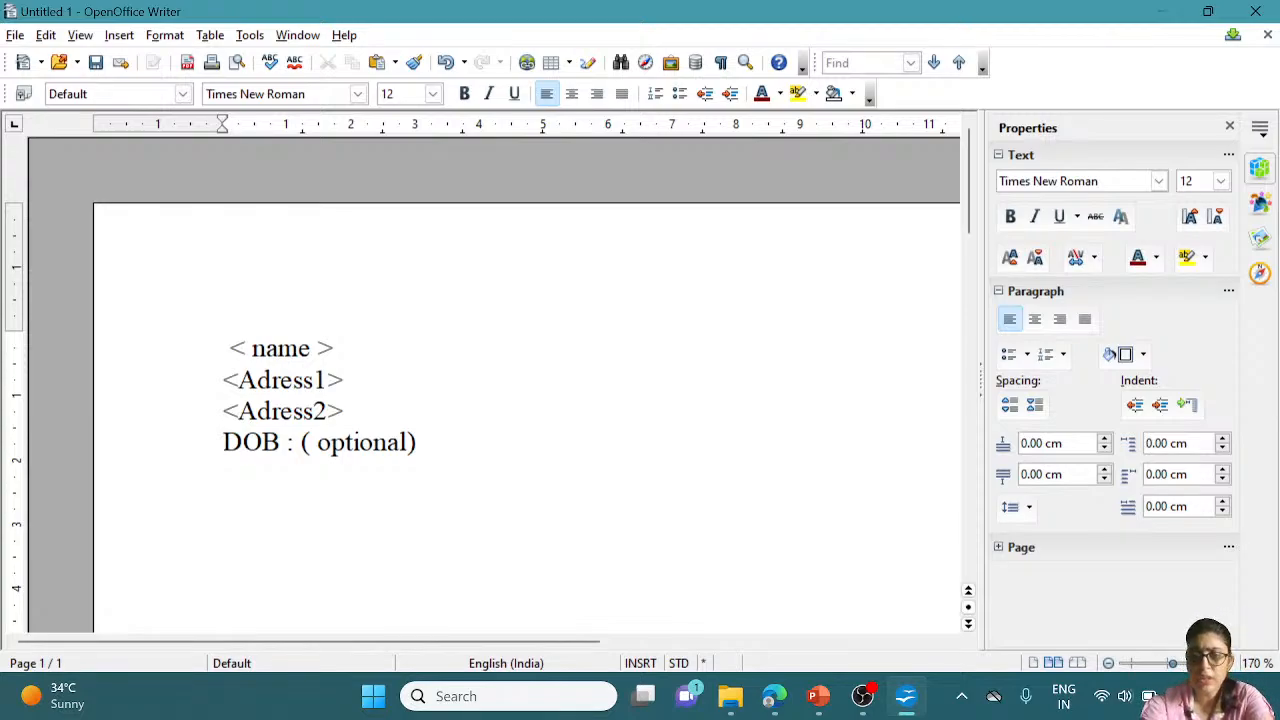
pyautogui.write('Ph ')
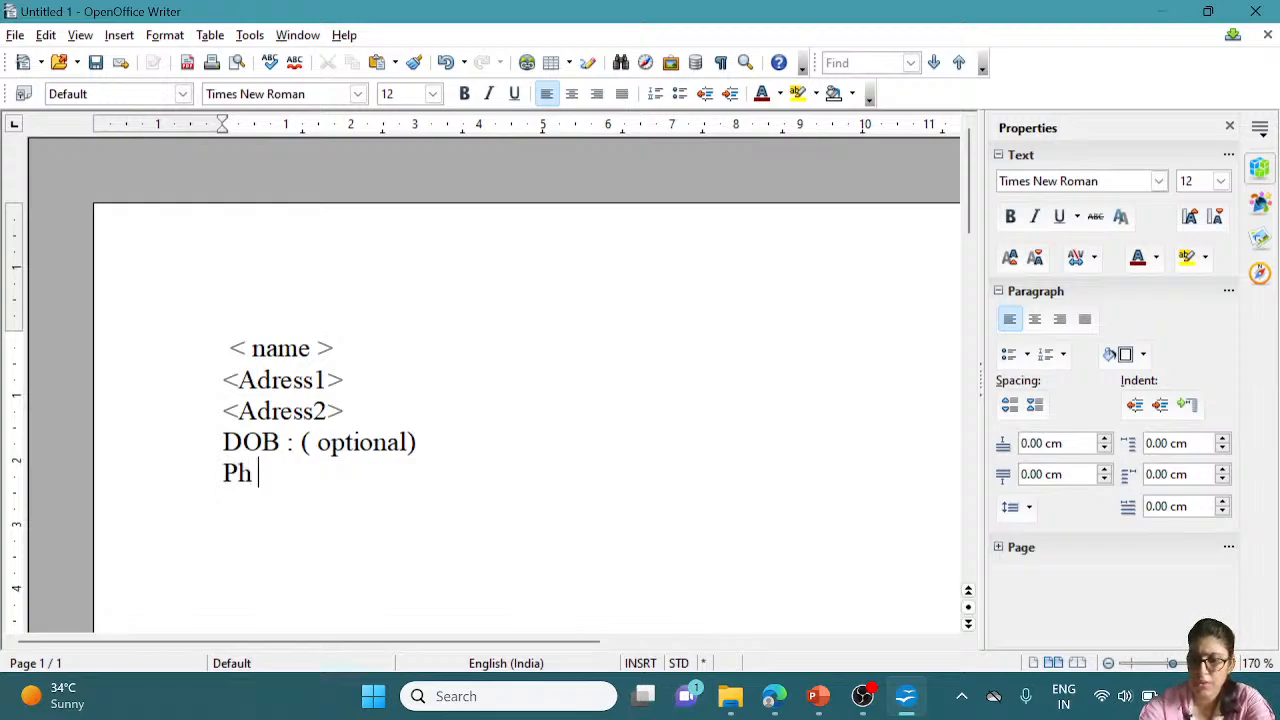
pyautogui.write('. No ')
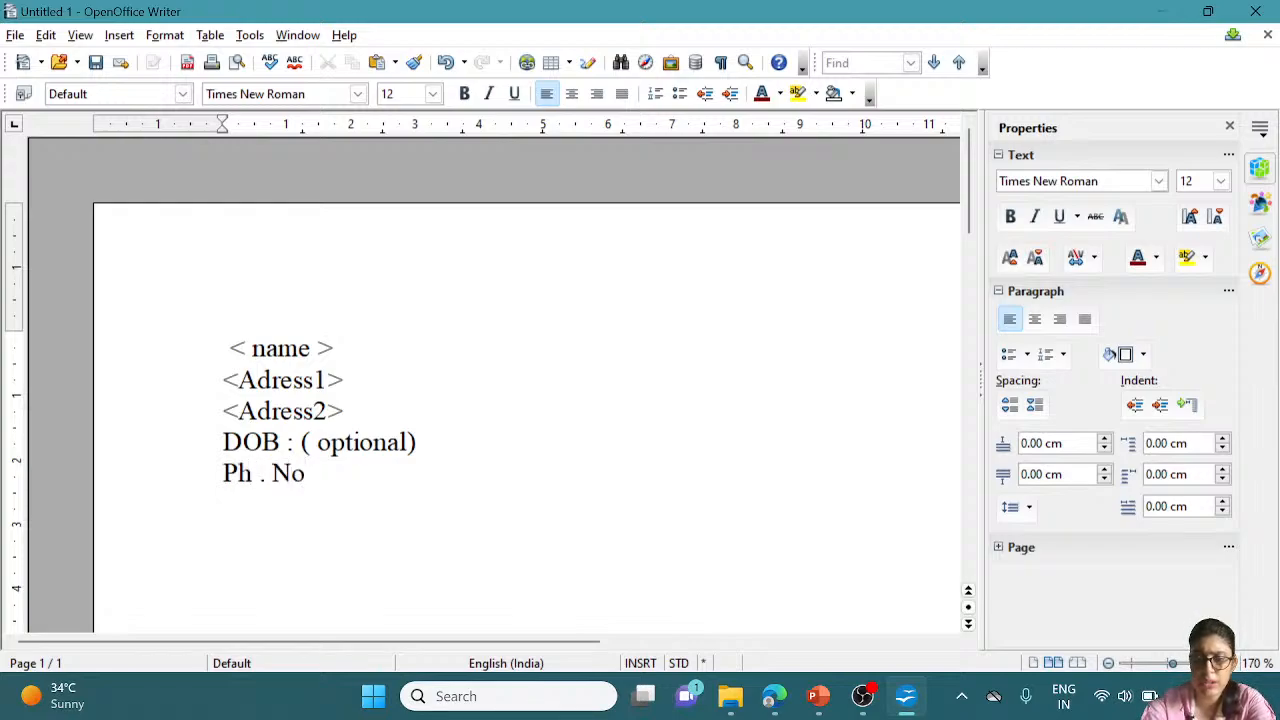
pyautogui.write(': ')
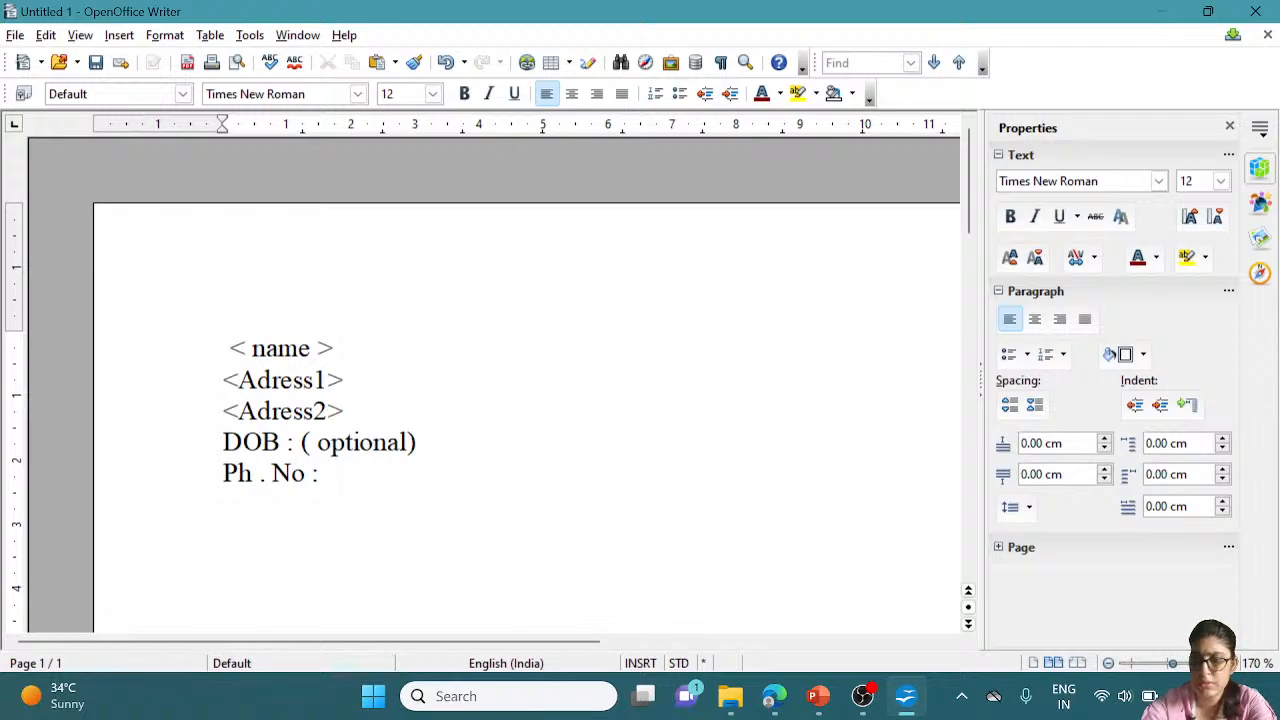
pyautogui.write('-')
pyautogui.press('Return')
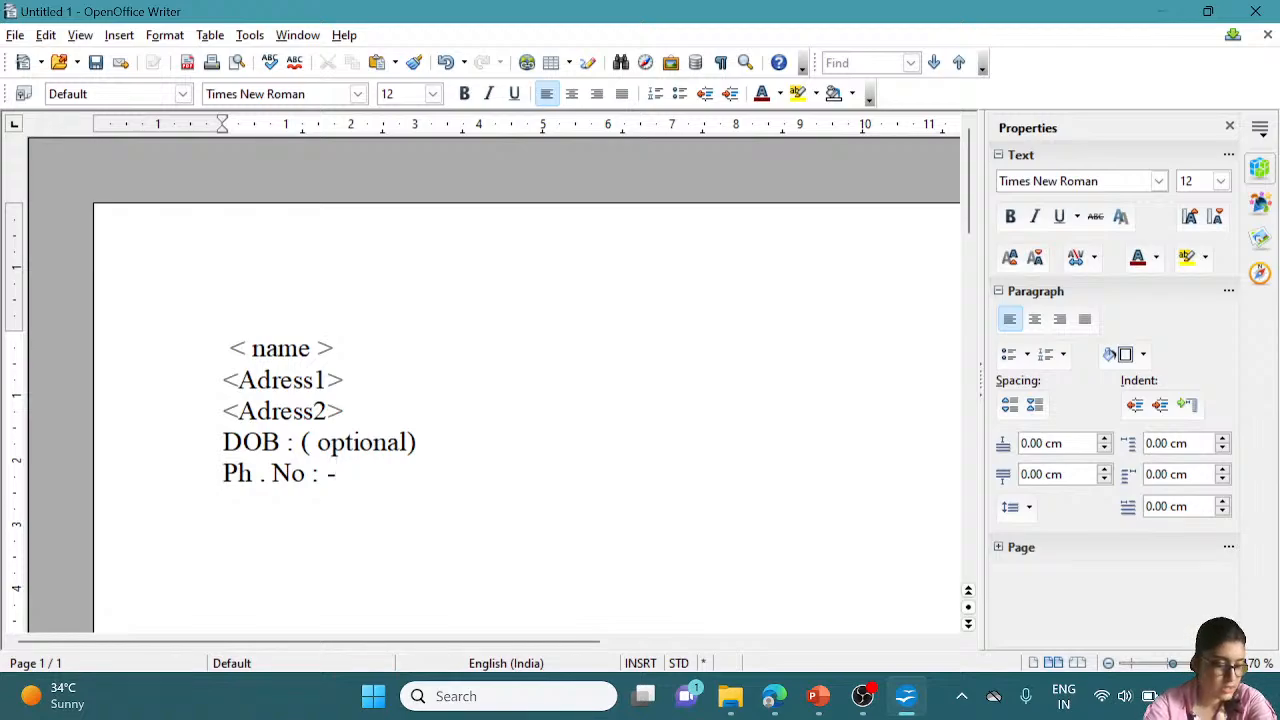
pyautogui.write('E')
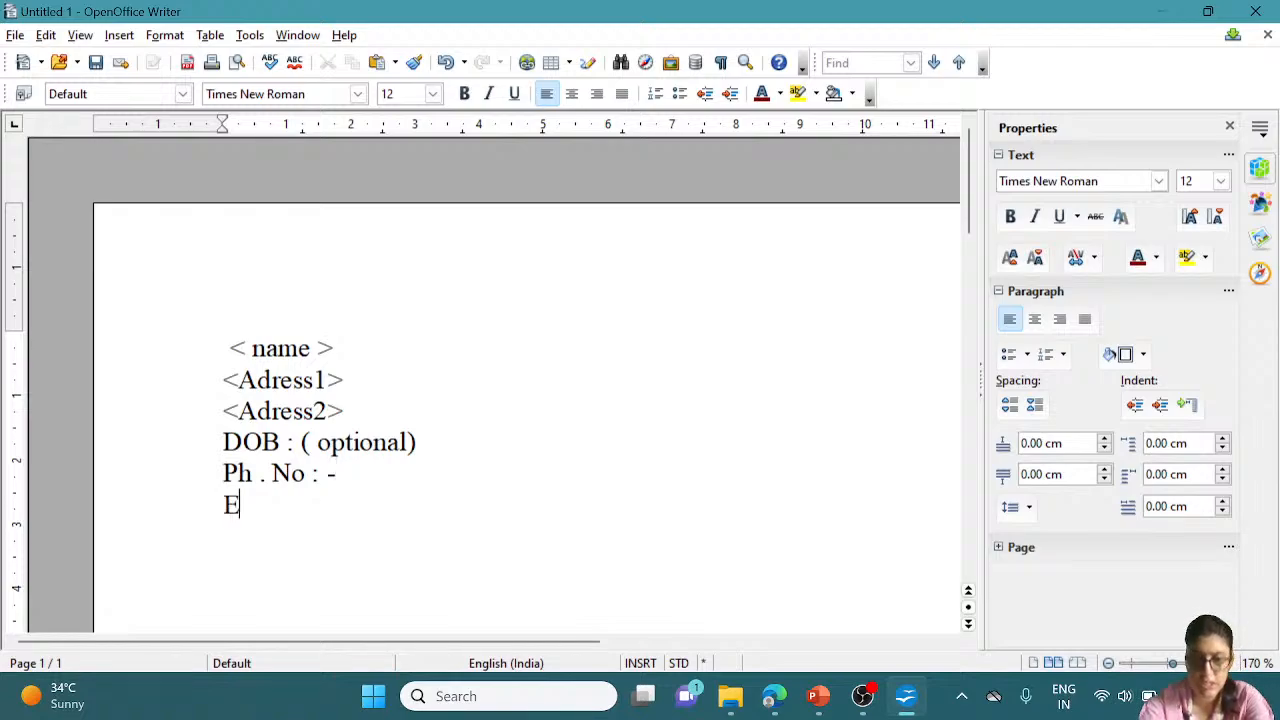
pyautogui.write('mail')
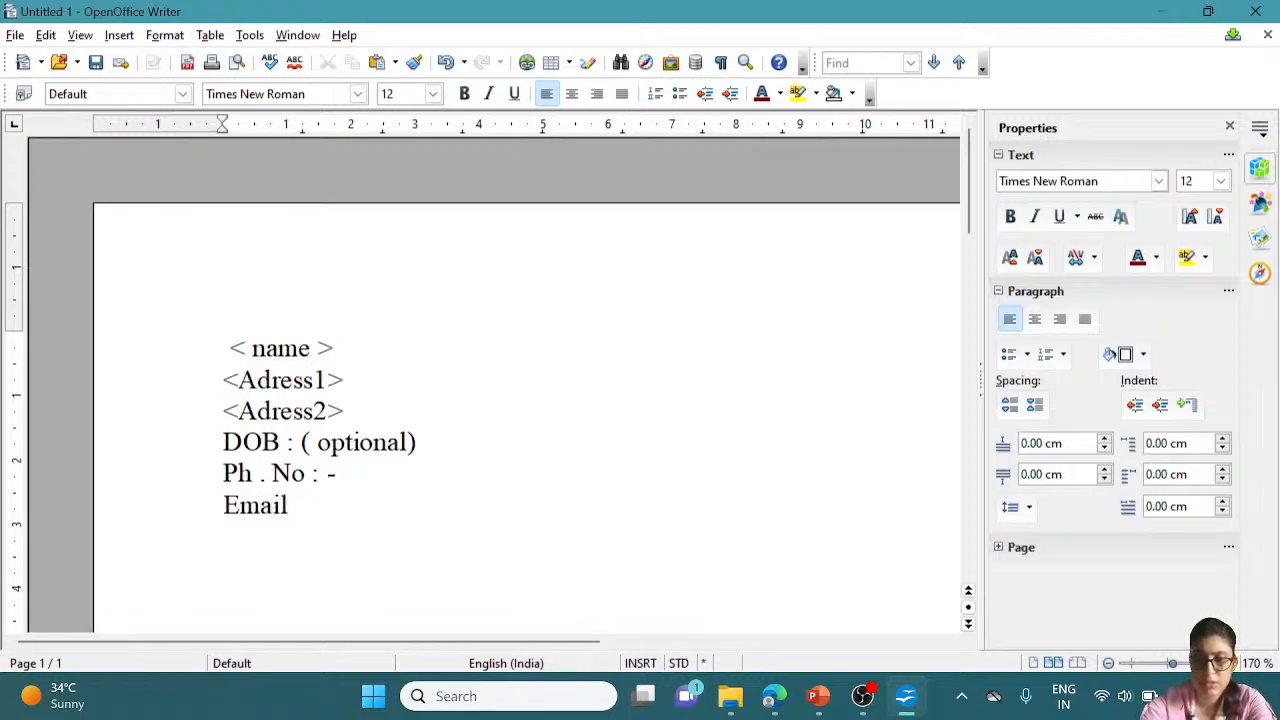
pyautogui.write(' id :')
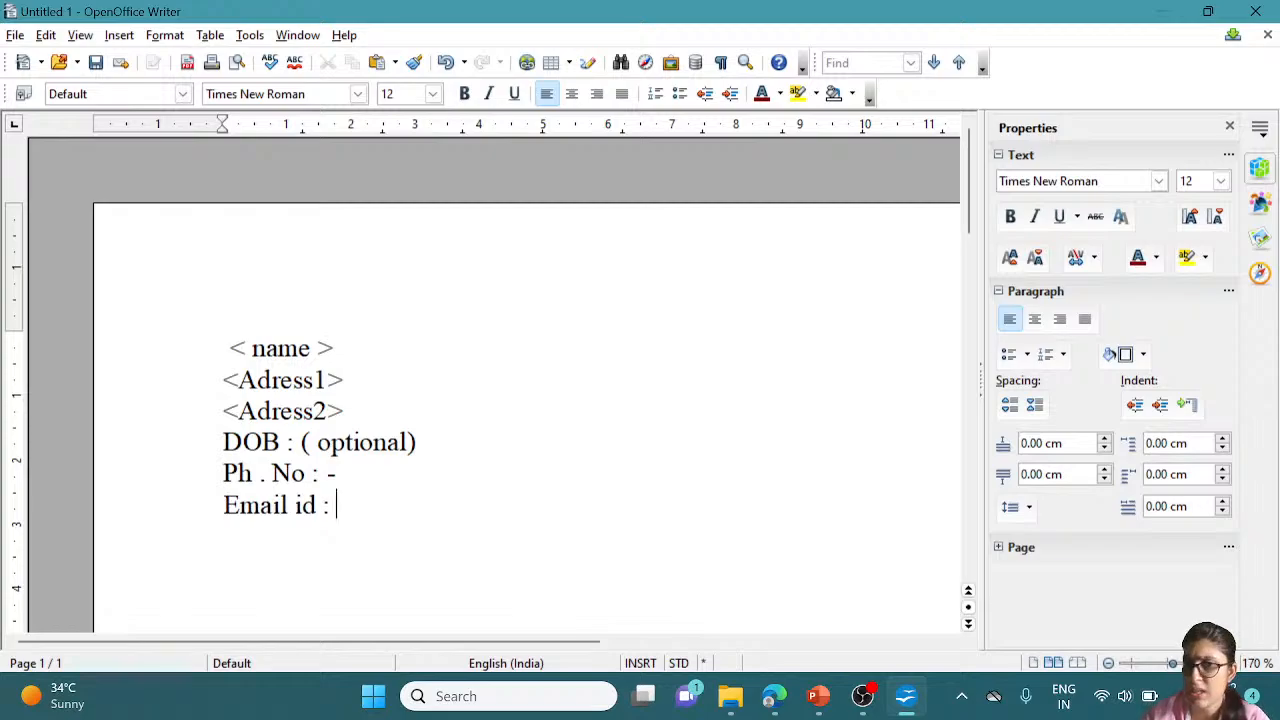
pyautogui.press('Return')
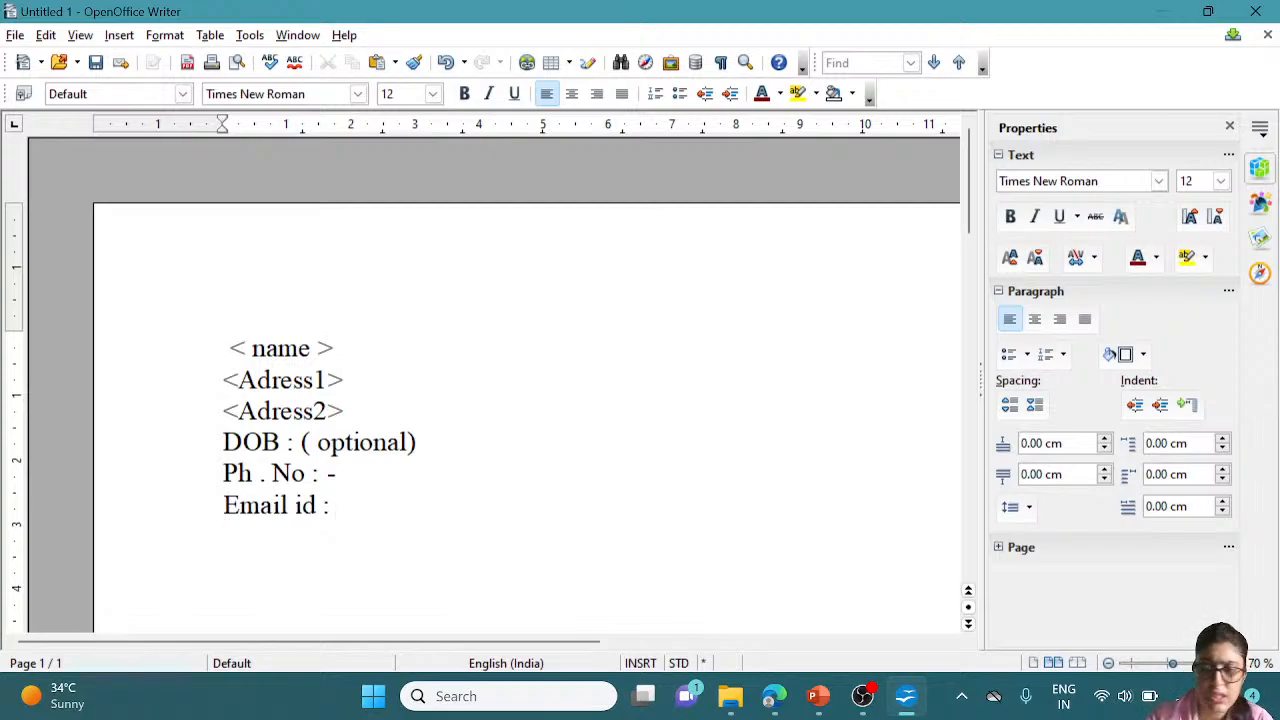
pyautogui.press('Return')
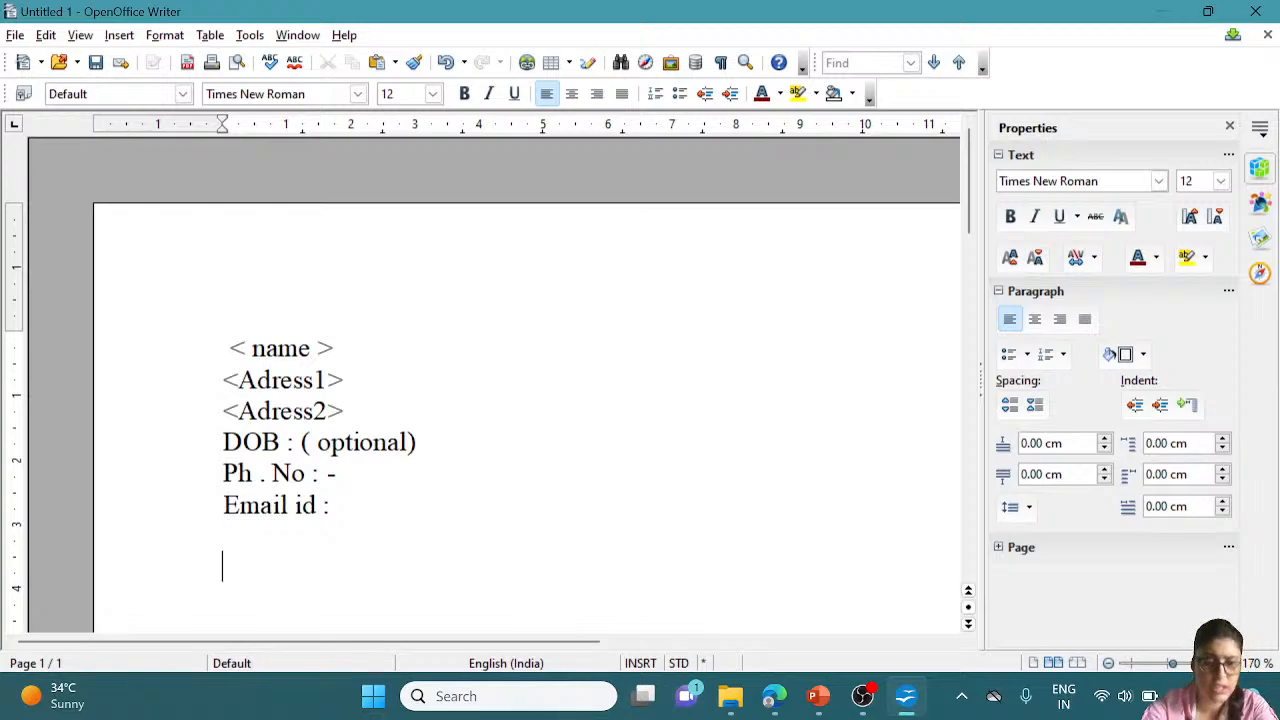
# Type the 'Objeective :' and 'Expernece :' headings on consecutive lines
pyautogui.write('Ob')
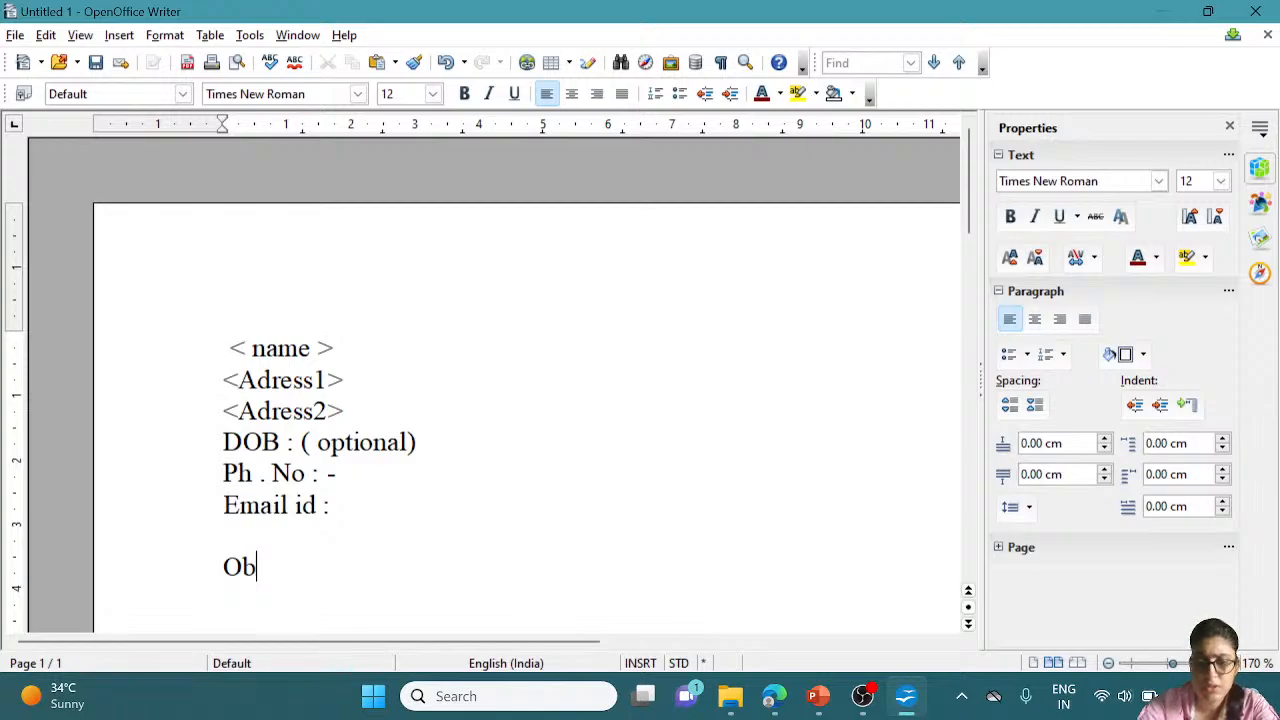
pyautogui.write('jr')
pyautogui.press('BackSpace')
pyautogui.write('e')
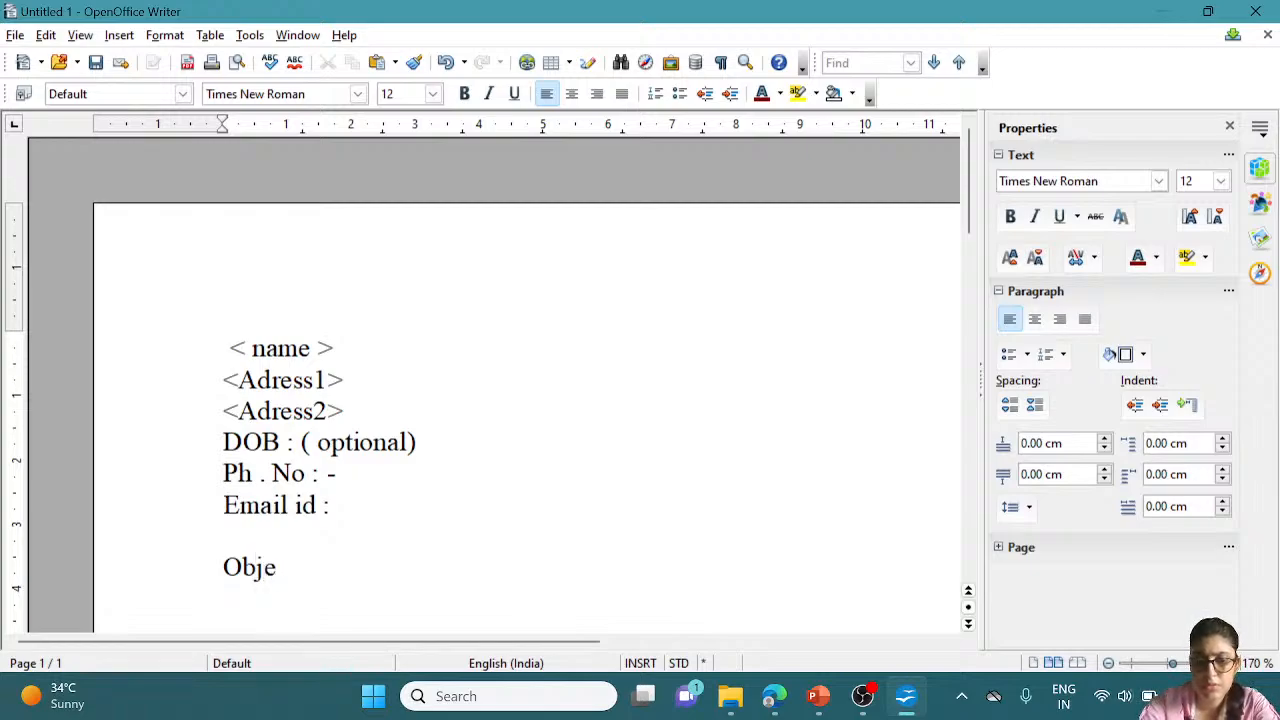
pyautogui.write('e')
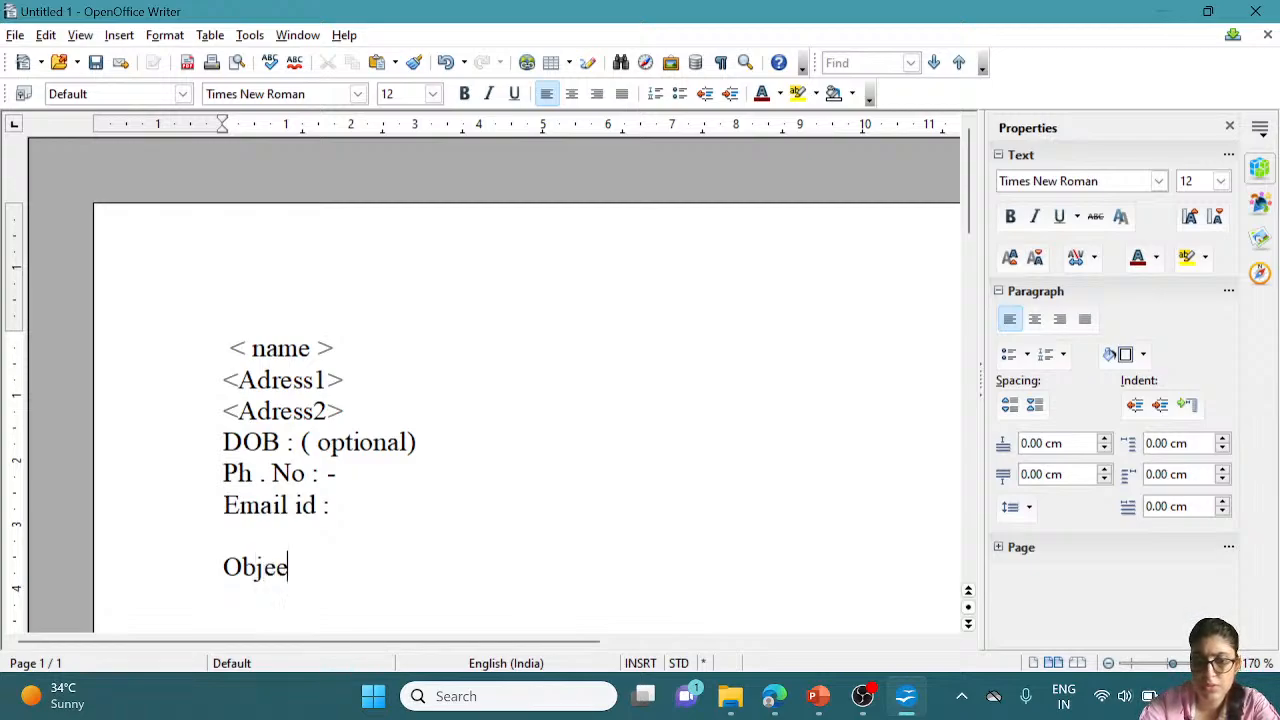
pyautogui.write('cti')
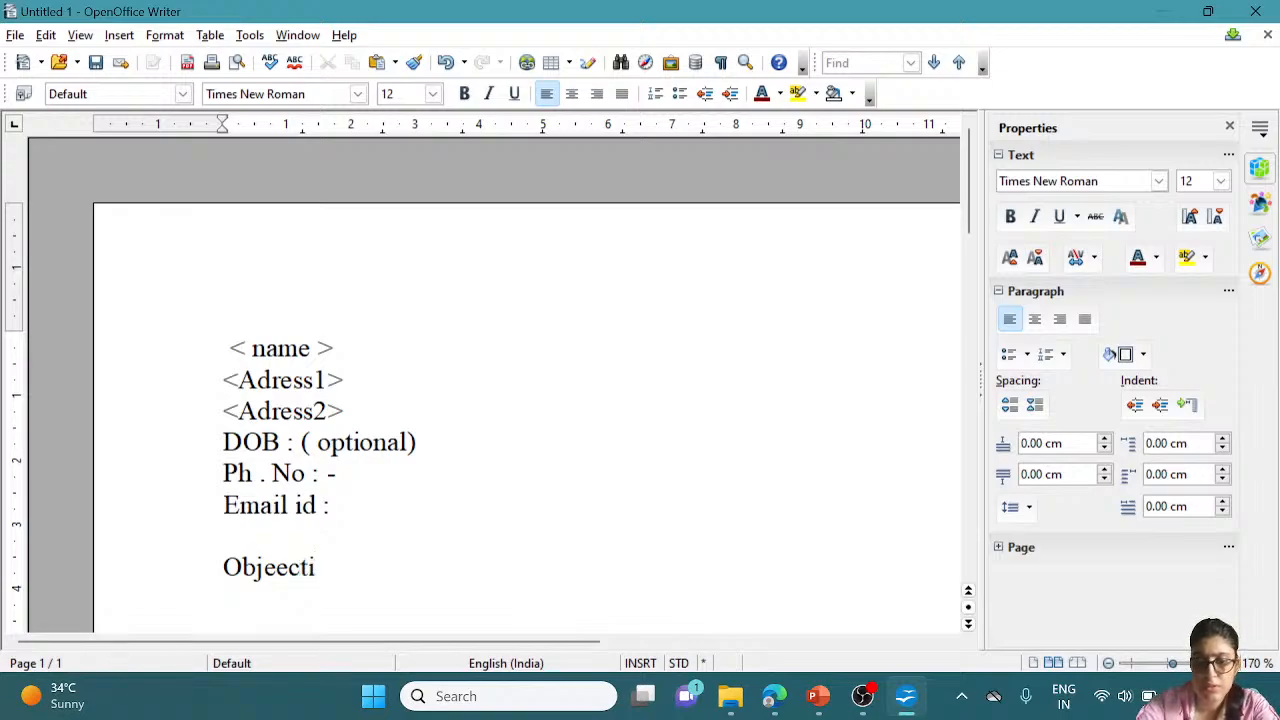
pyautogui.write('ve :')
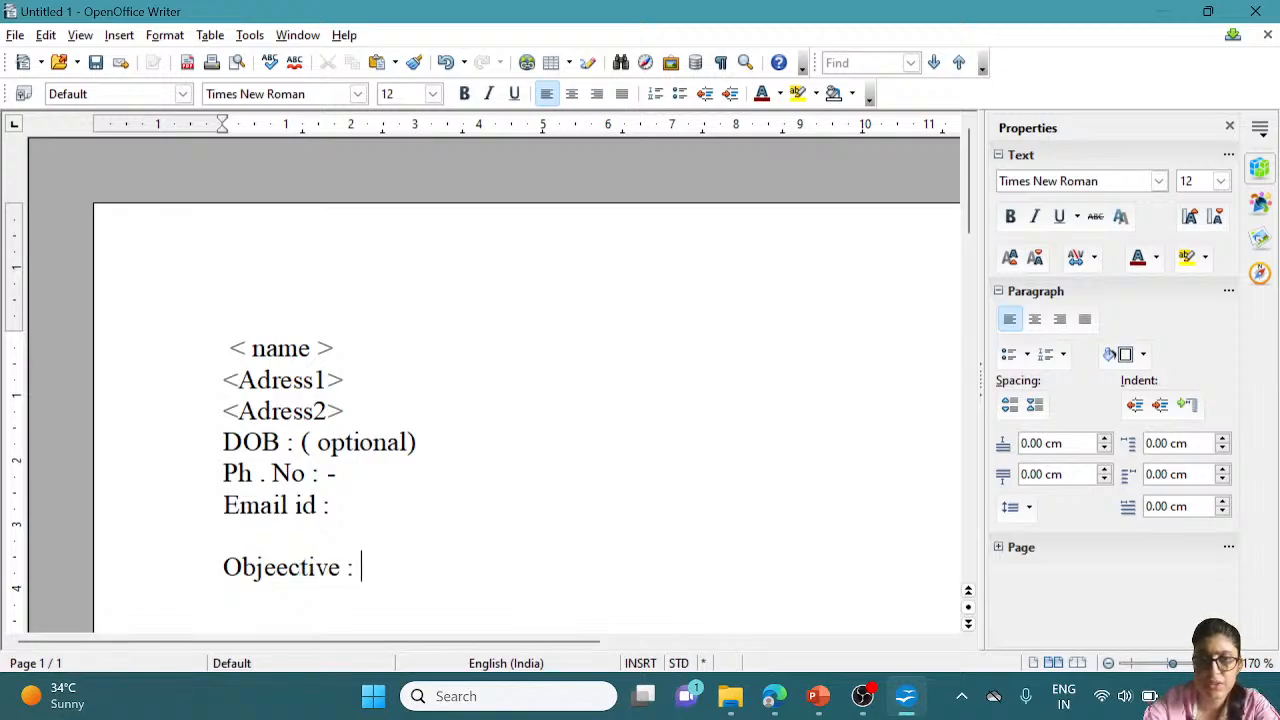
pyautogui.press('Return')
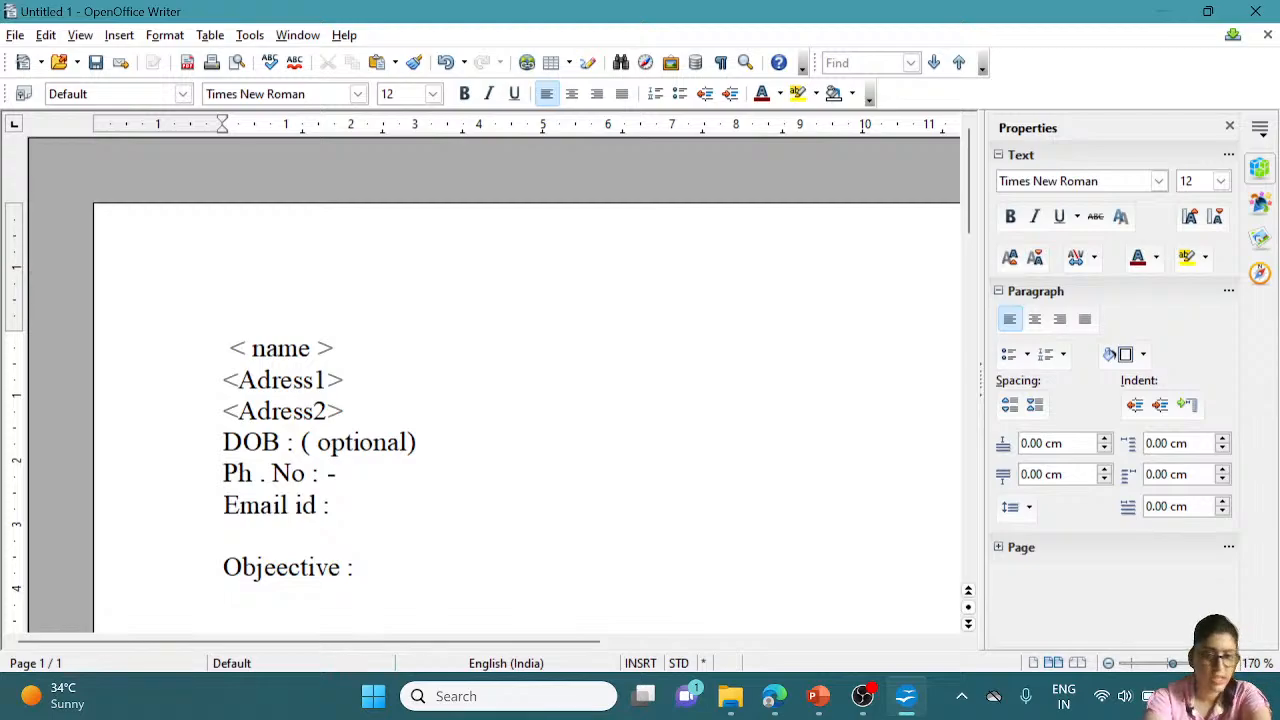
pyautogui.write('E')
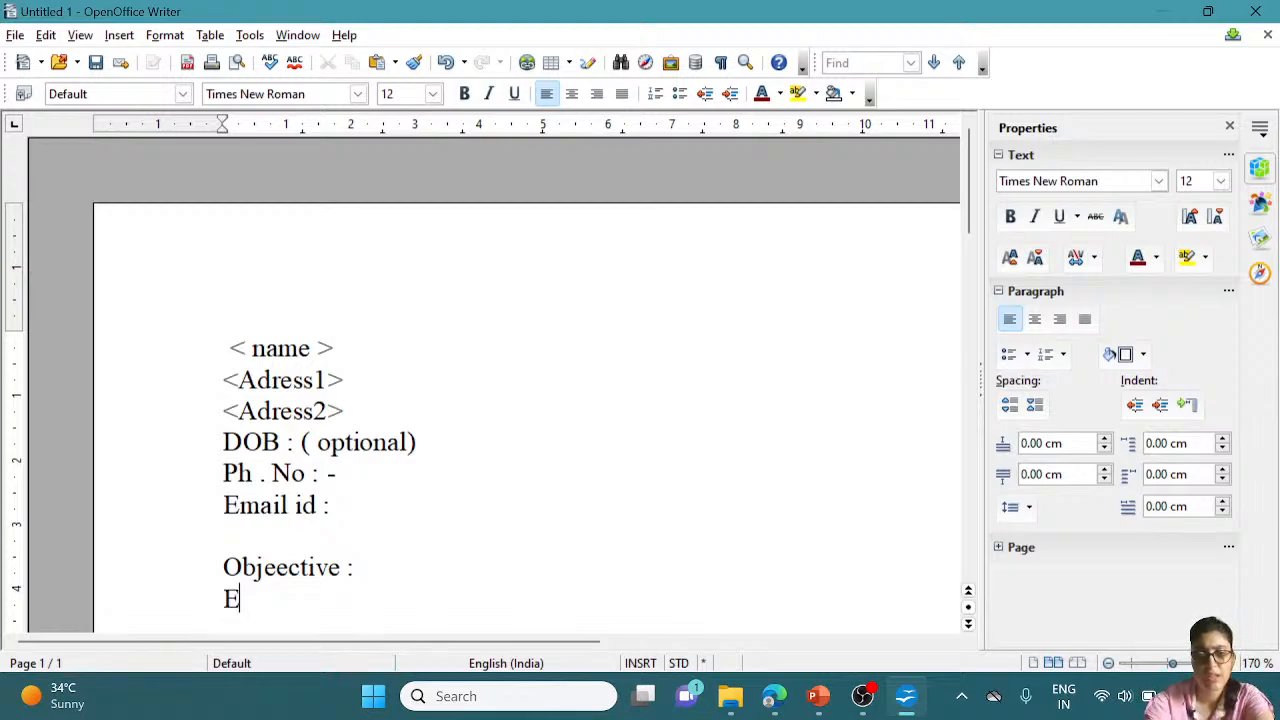
pyautogui.write('xp')
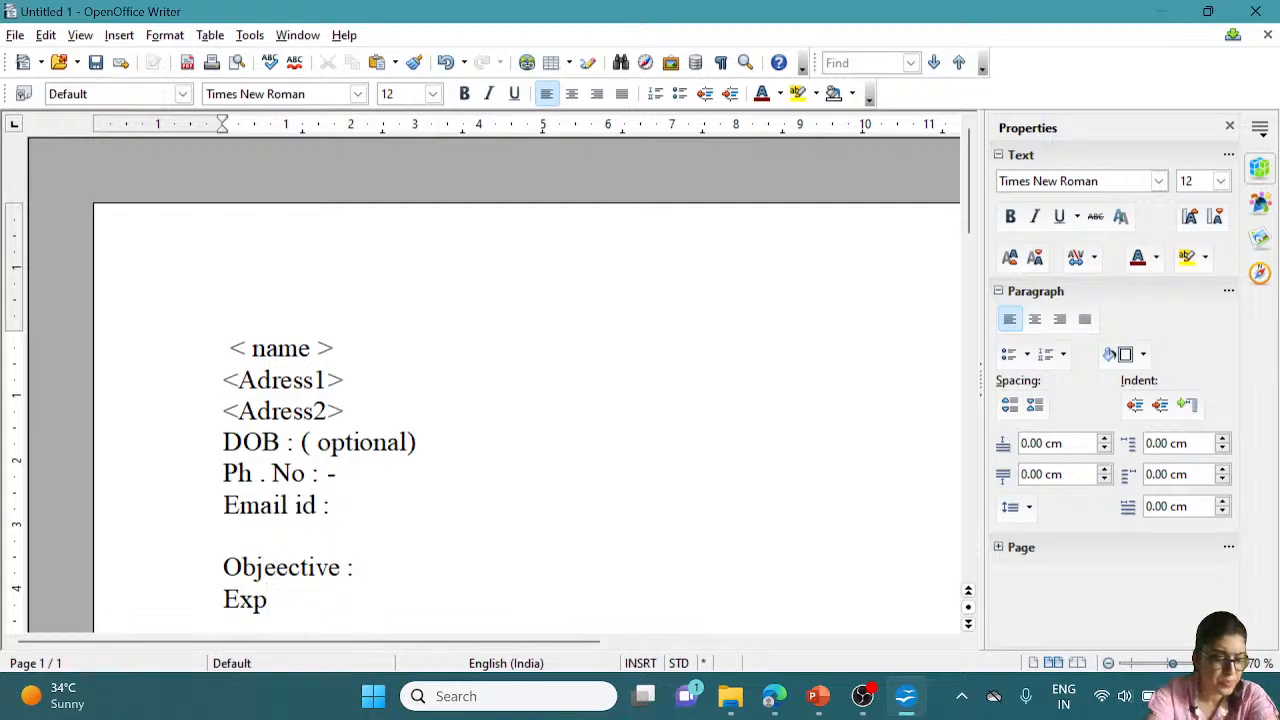
pyautogui.write('e')
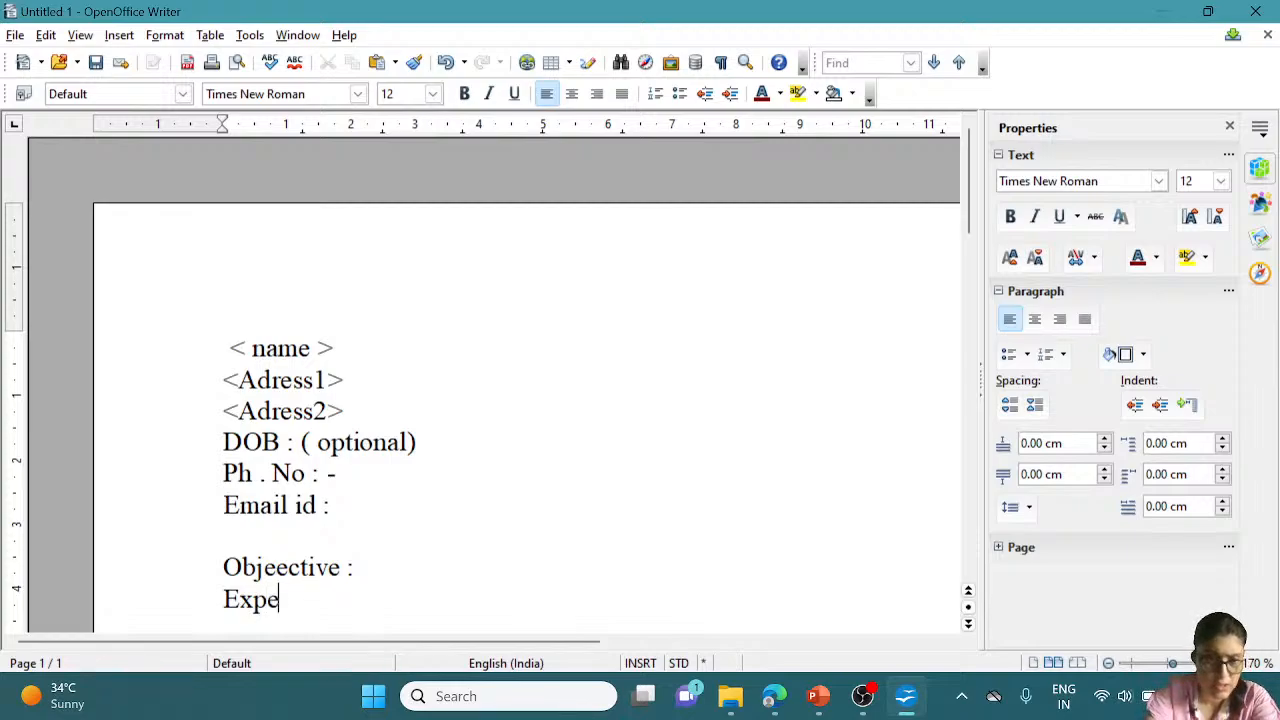
pyautogui.write('r')
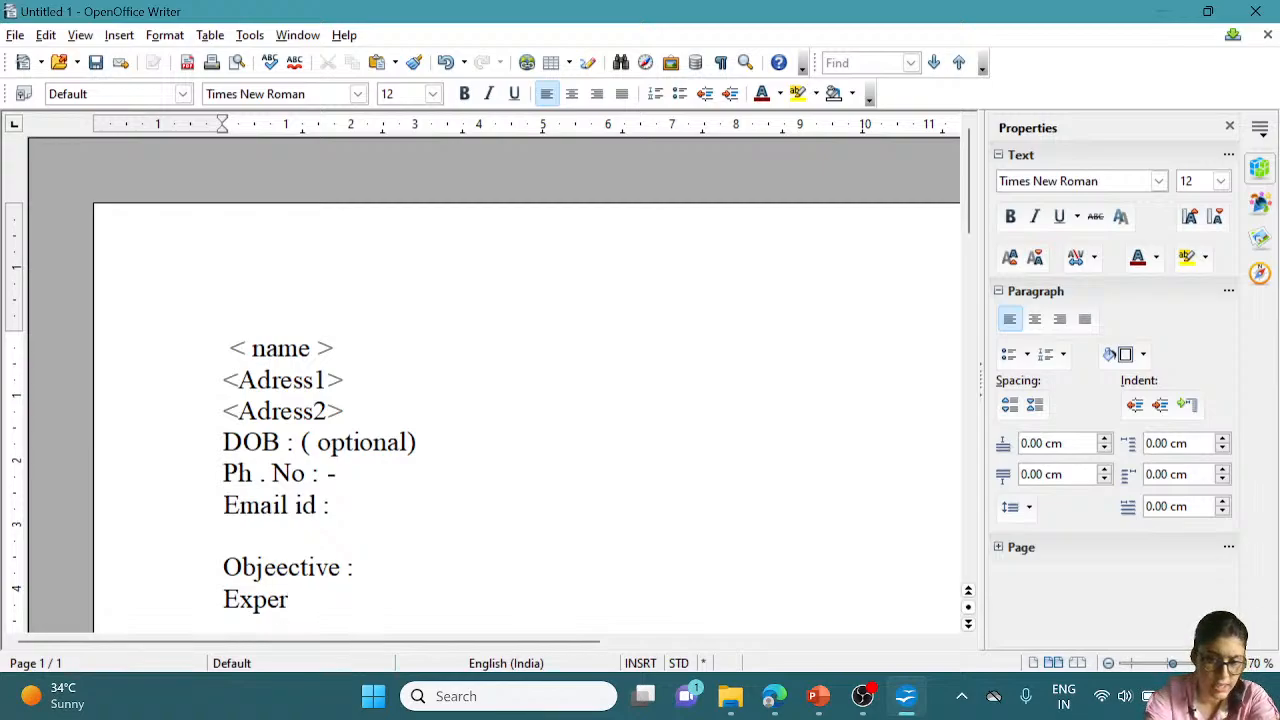
pyautogui.write('n')
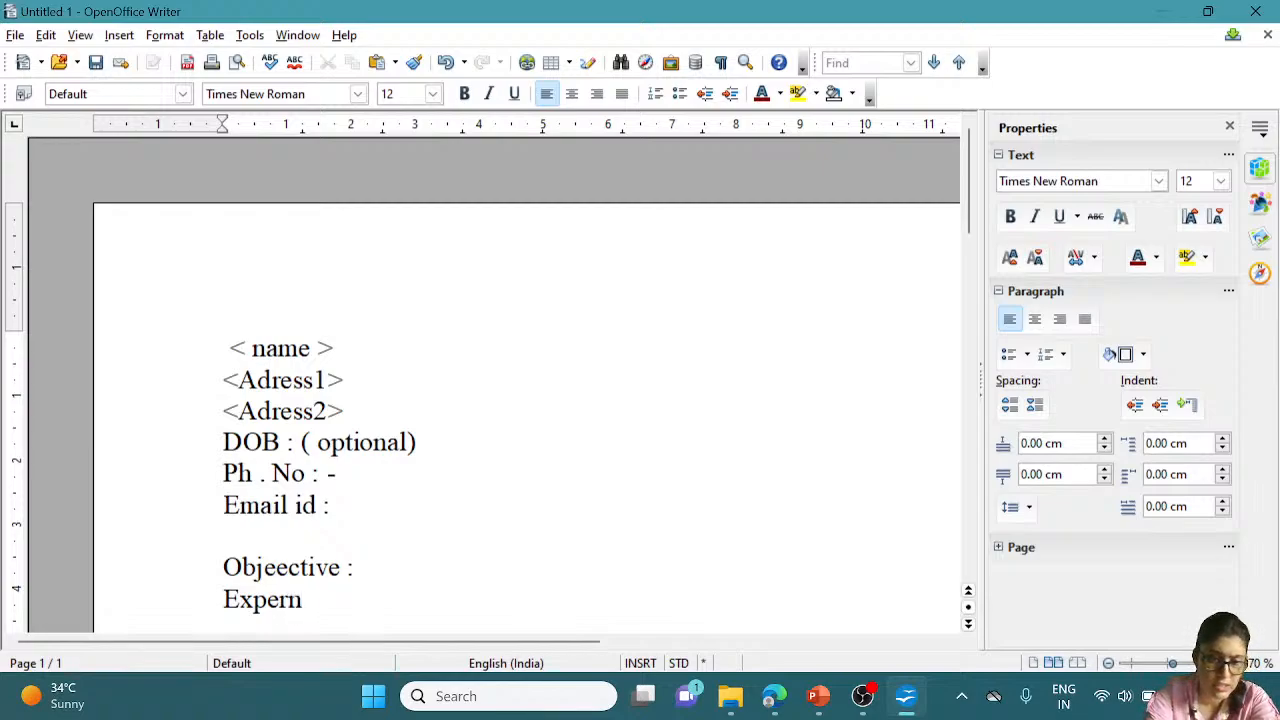
pyautogui.write('ec')
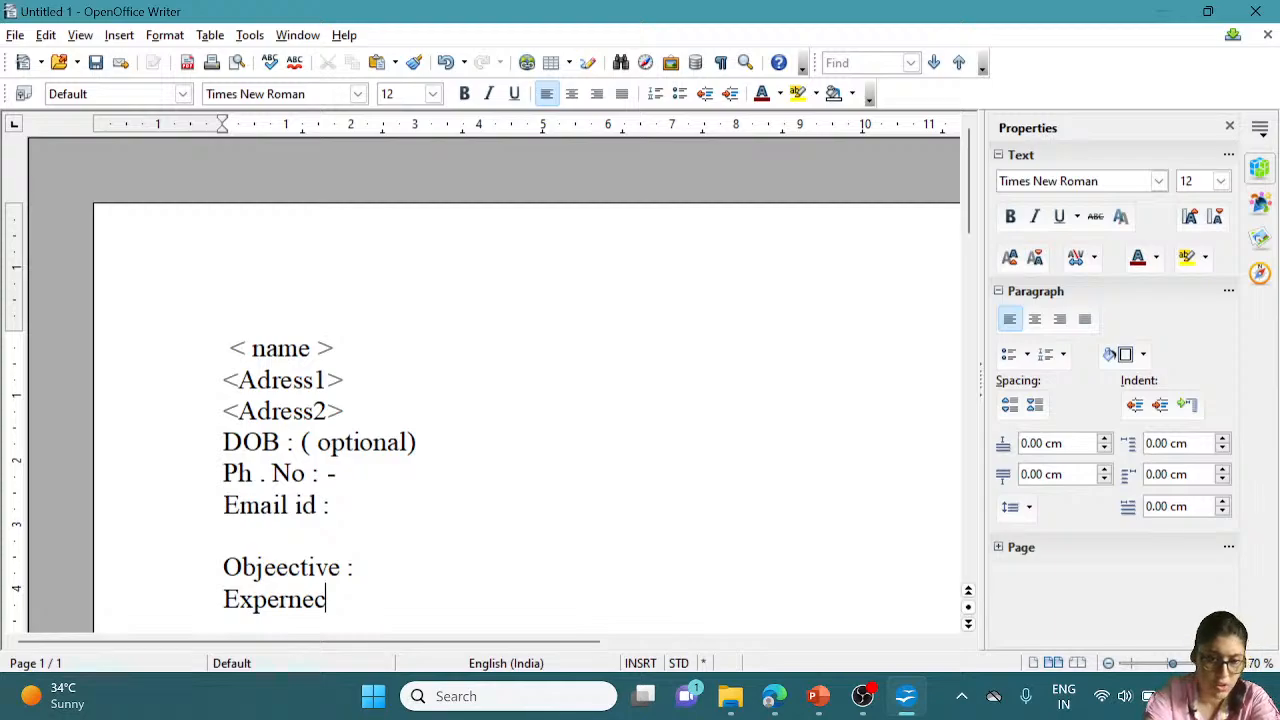
pyautogui.write('e :')
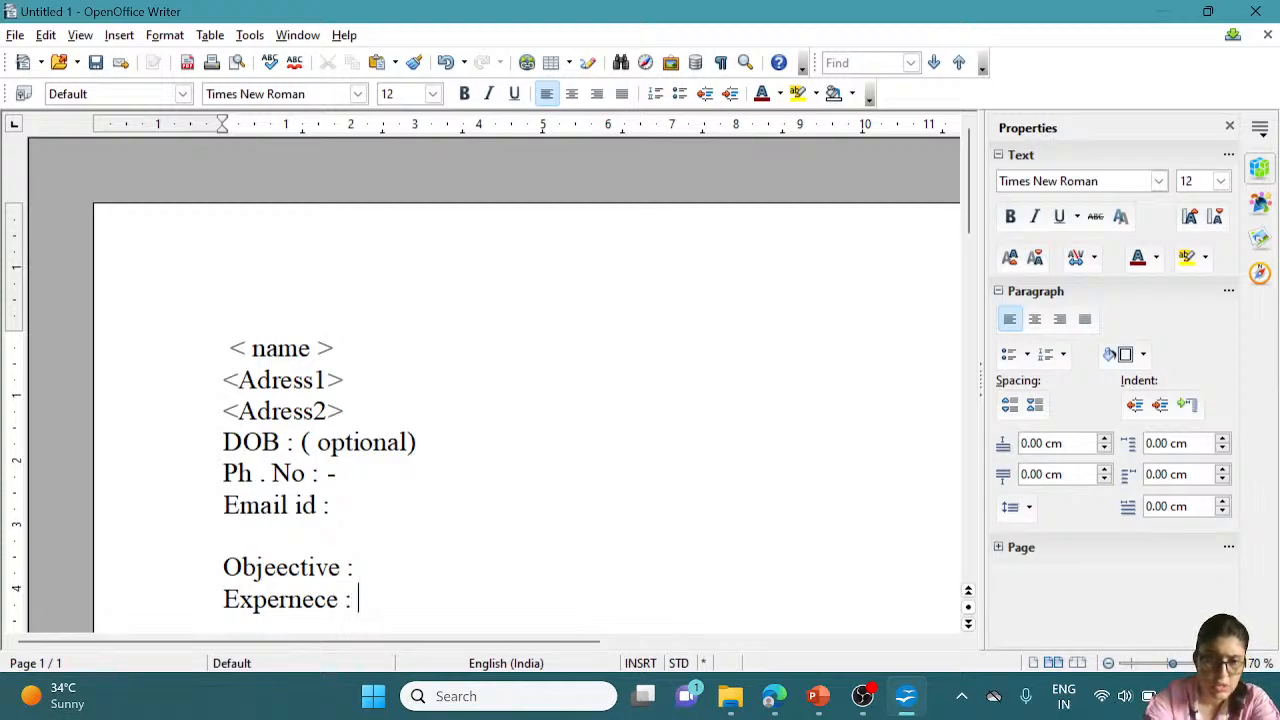
pyautogui.press('Return')
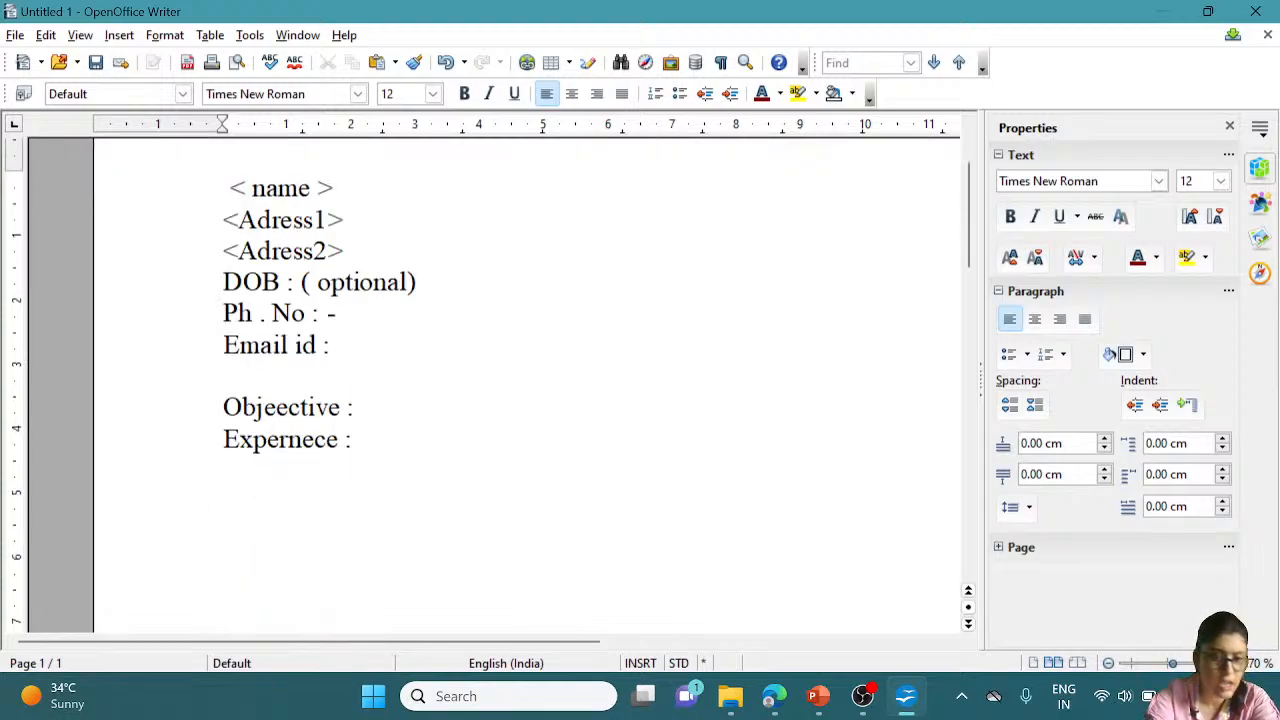
# Type 'Education :' and 'Ref(optional)' headings, then open an empty line after Education :
pyautogui.write('Edu')
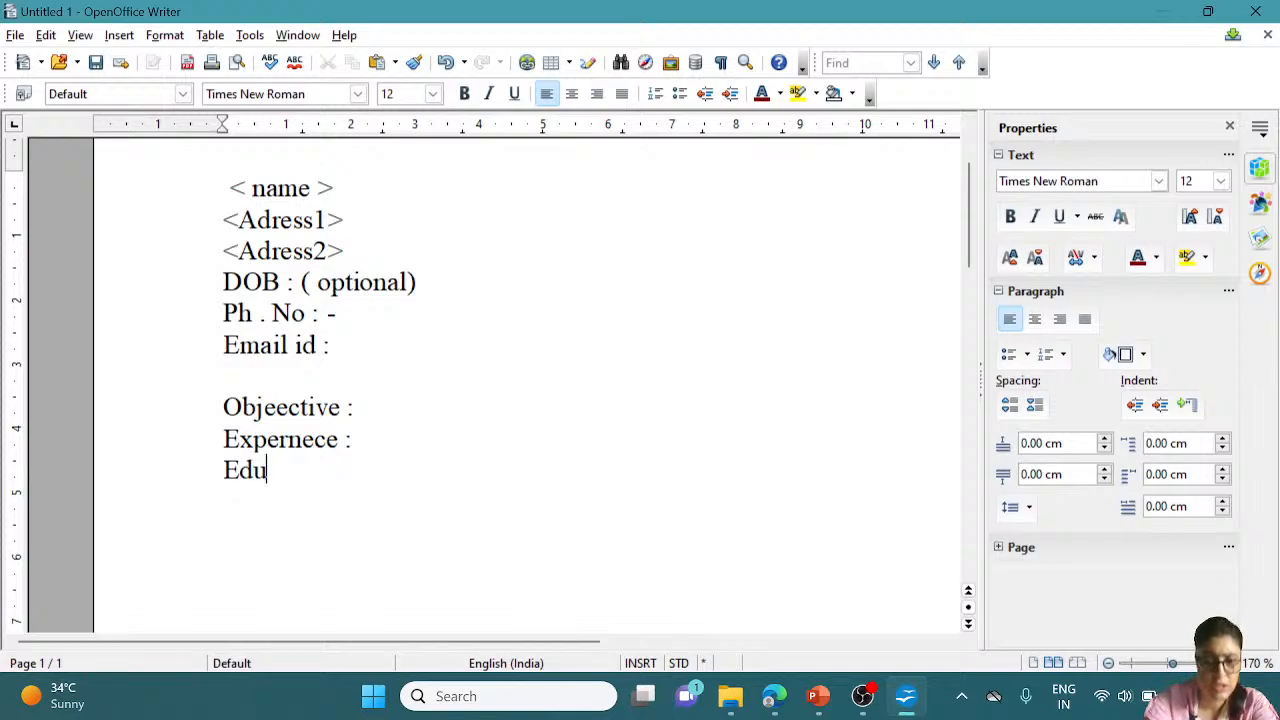
pyautogui.write('catio')
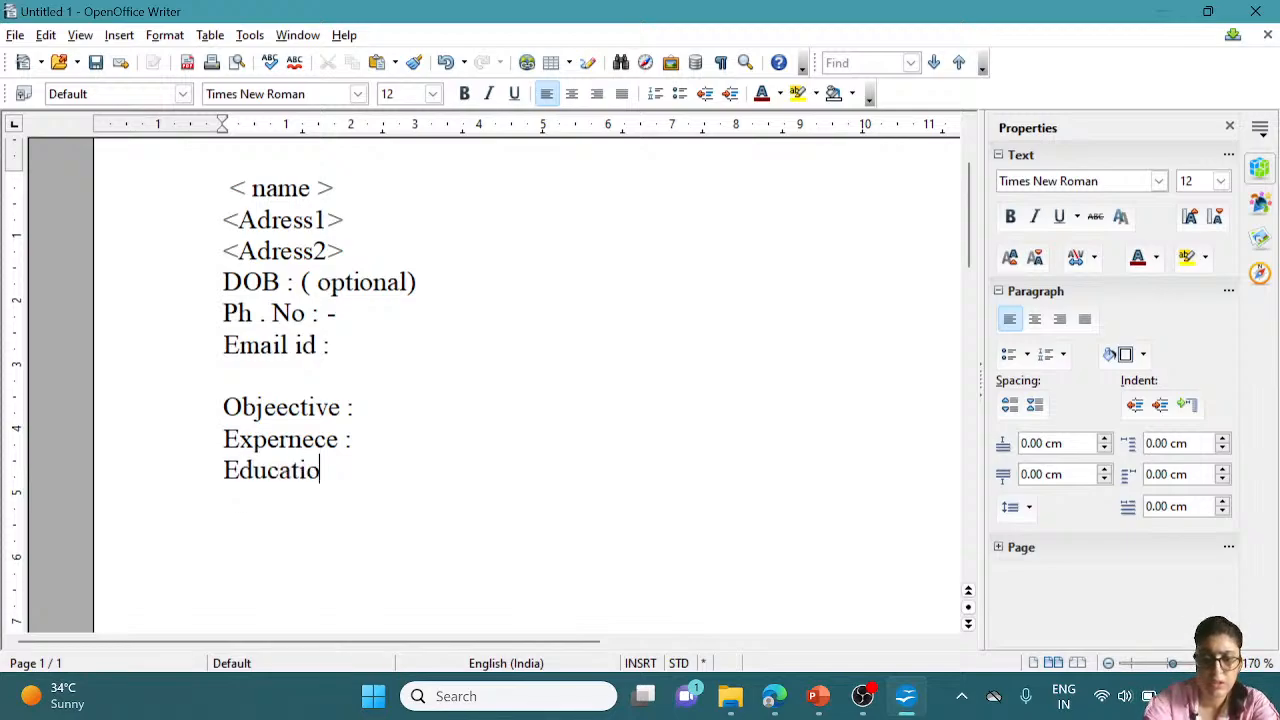
pyautogui.write('n :')
pyautogui.press('Return')
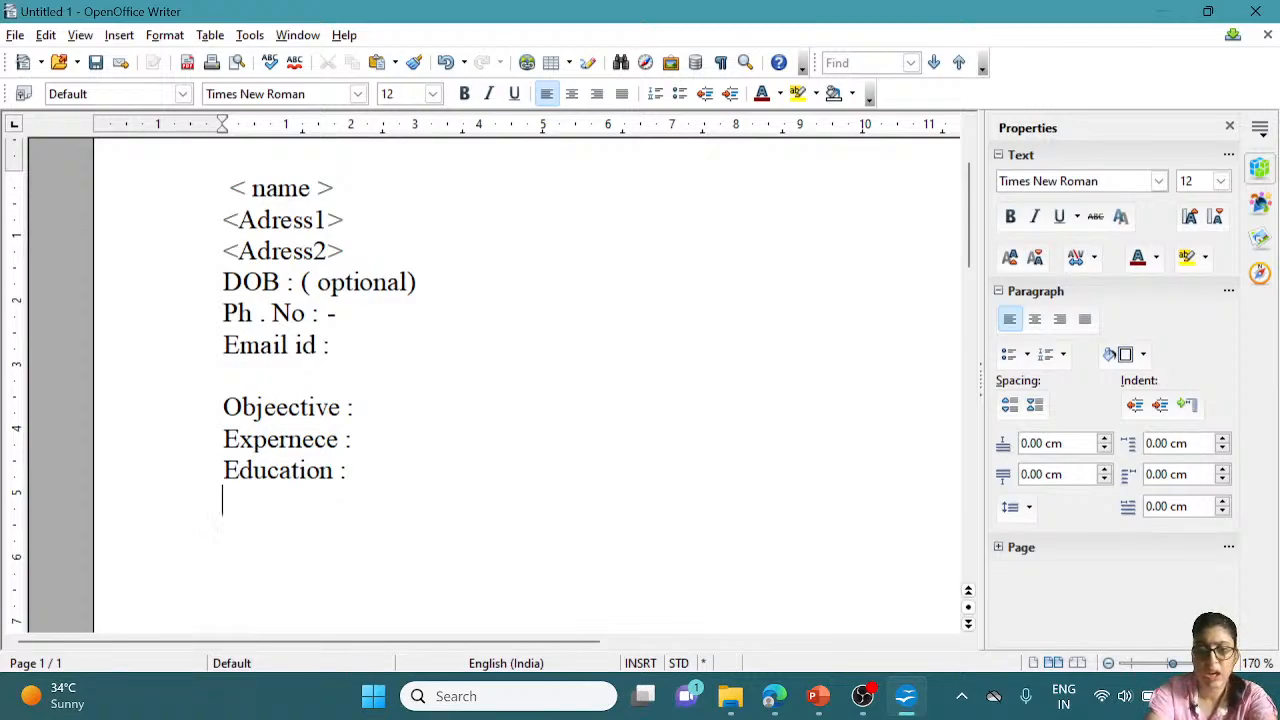
pyautogui.write('Re')
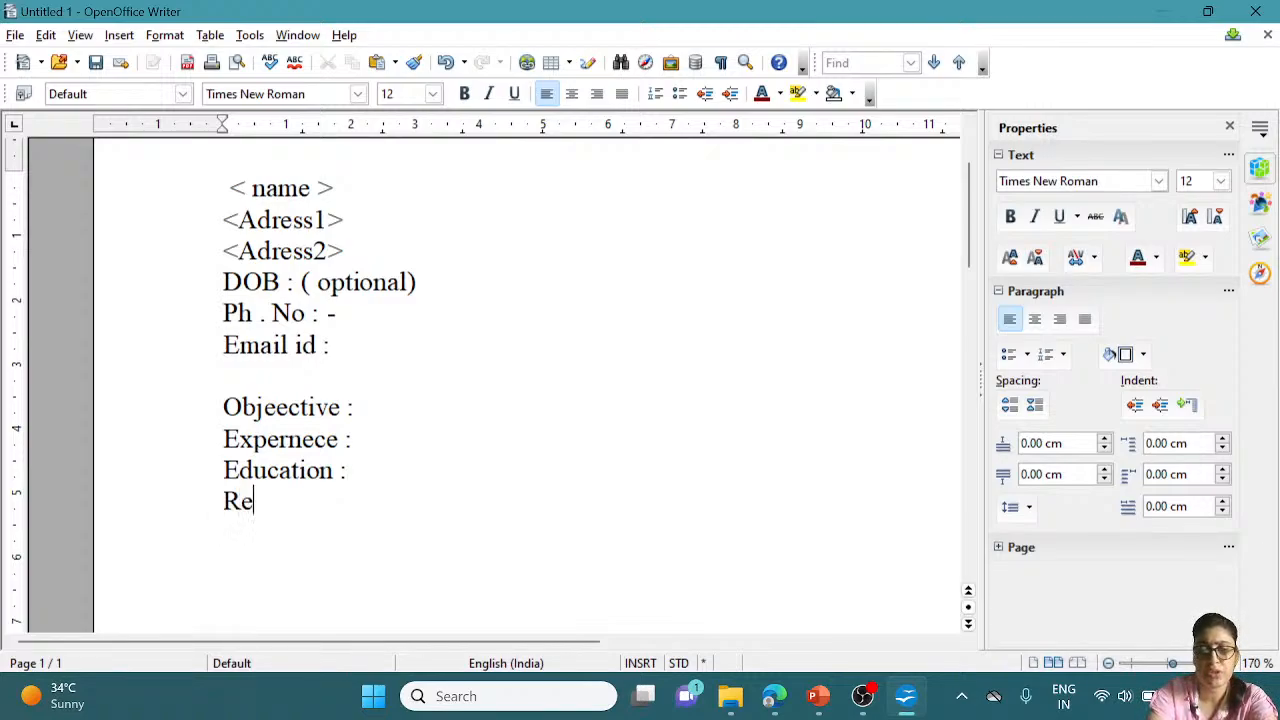
pyautogui.write('f(')
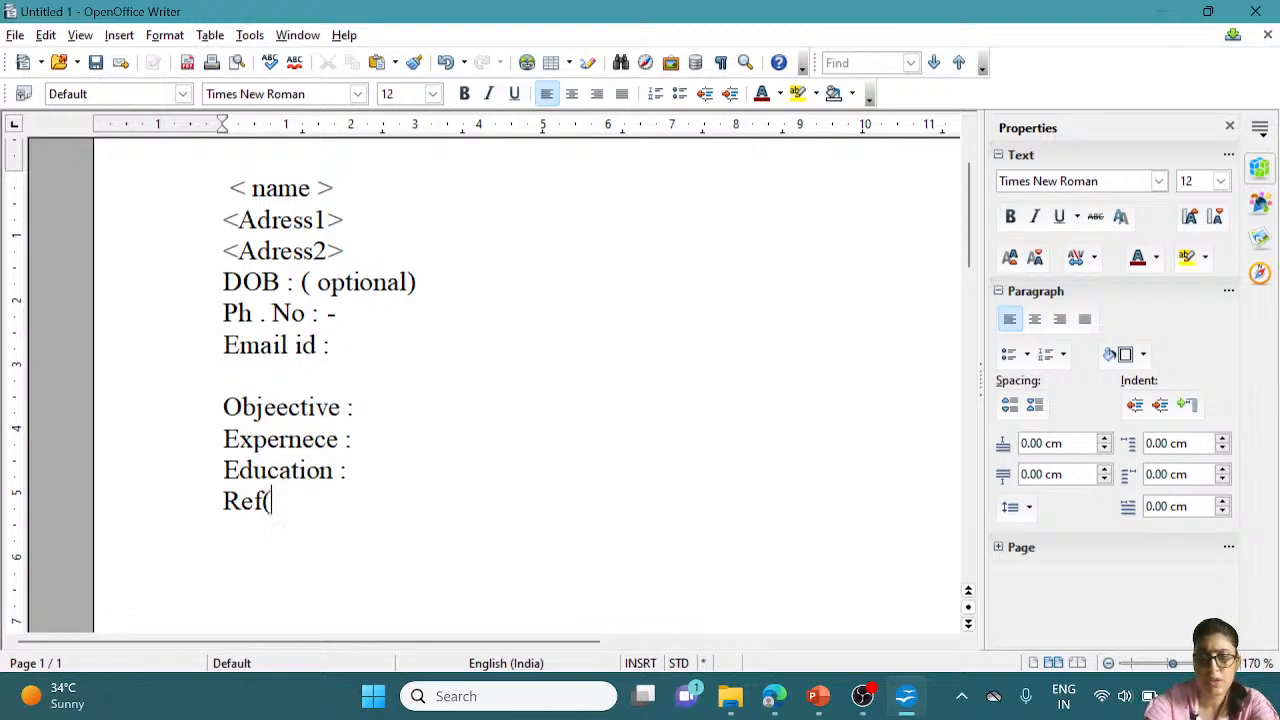
pyautogui.write('opti')
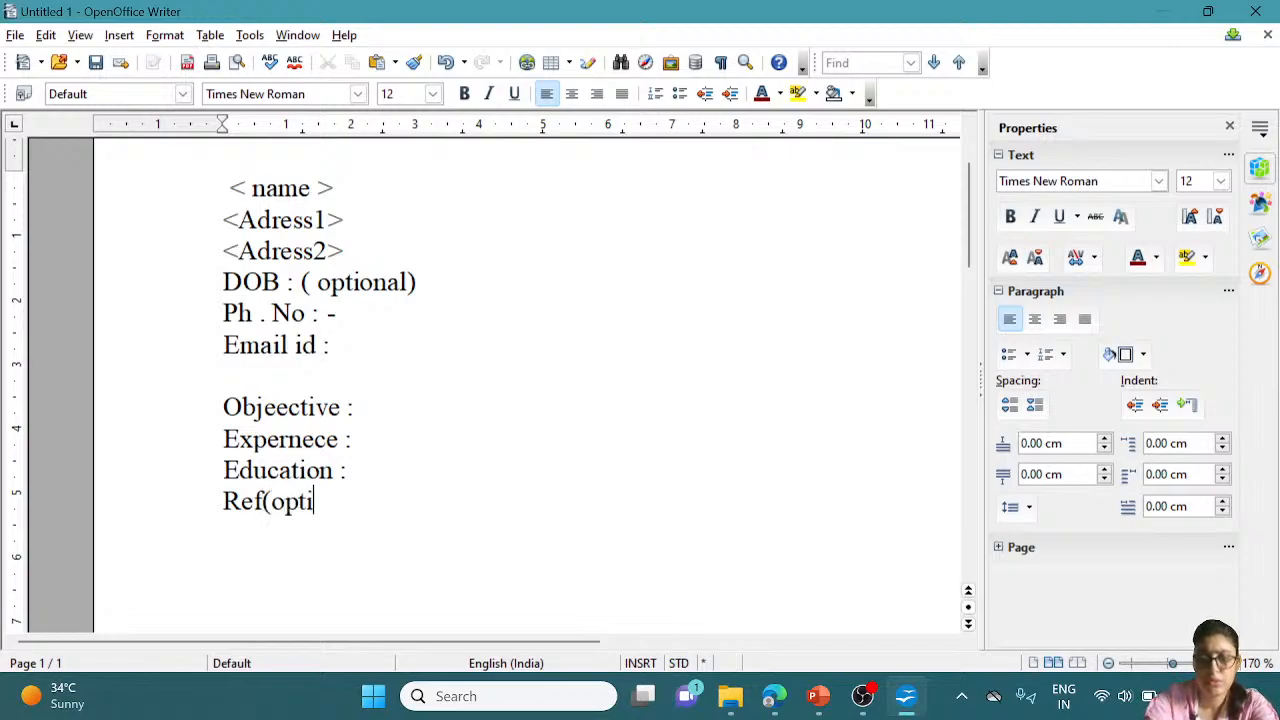
pyautogui.write('onal')
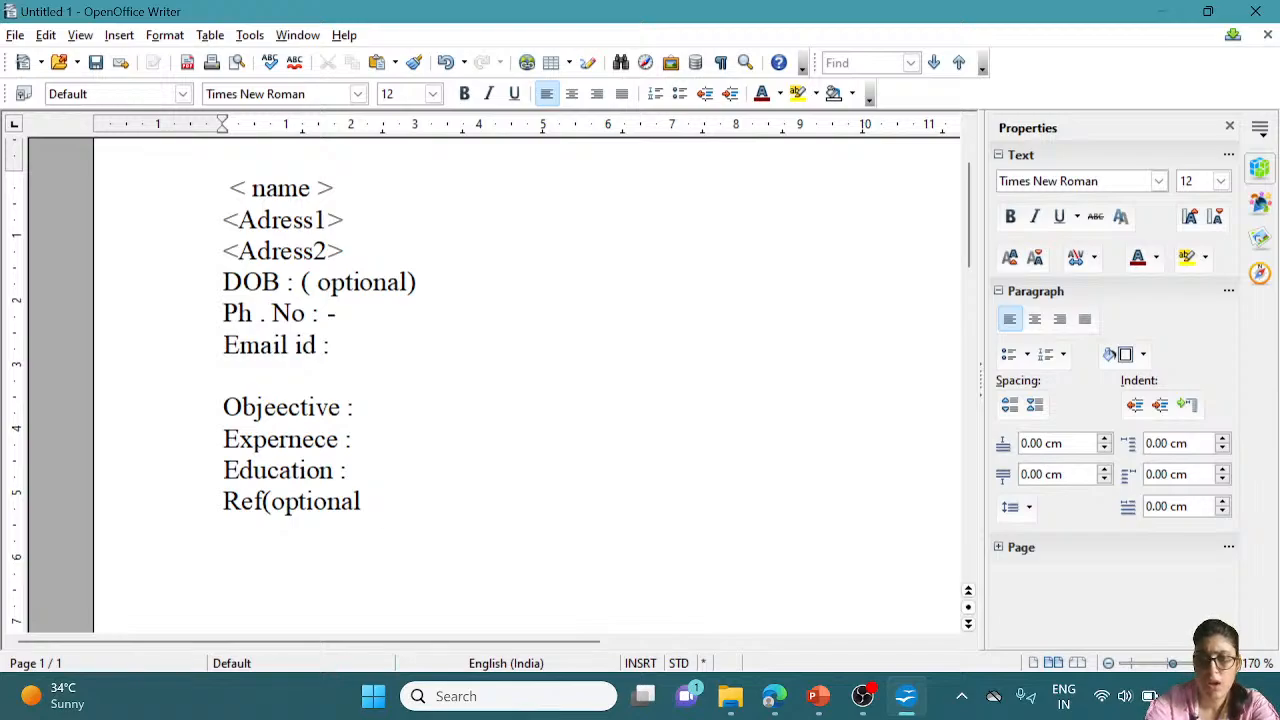
pyautogui.write(')')
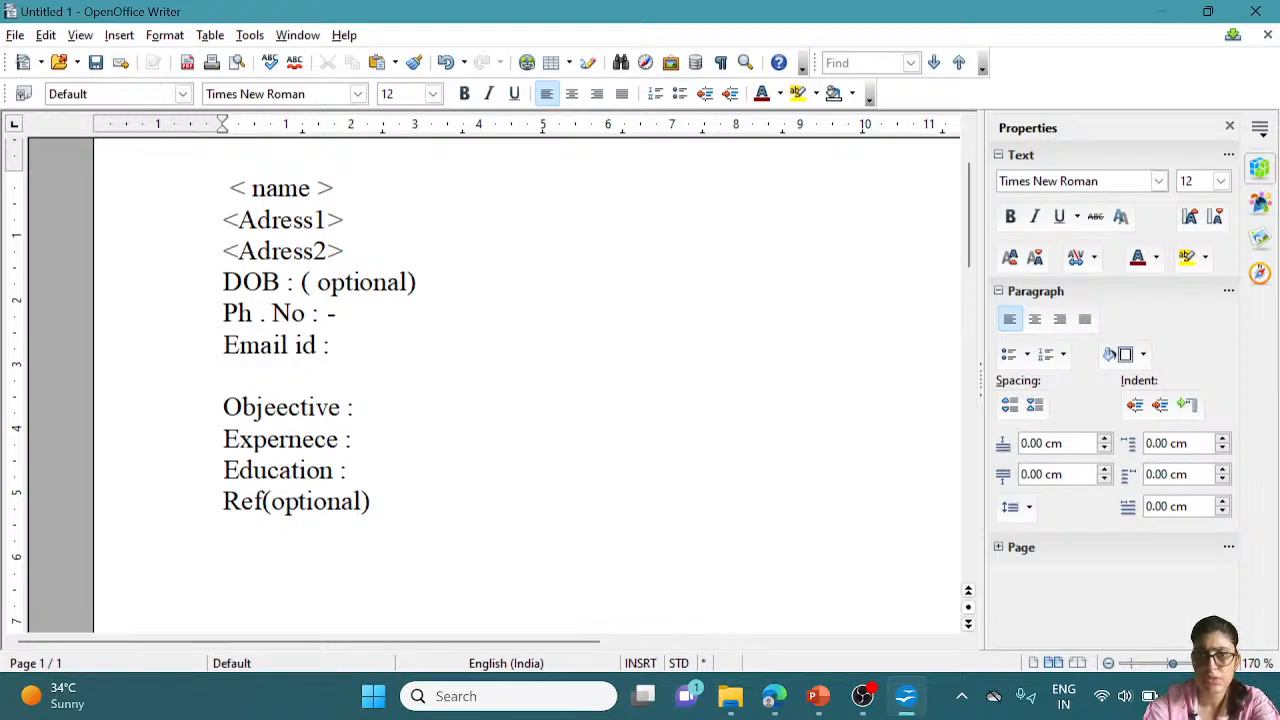
pyautogui.click(348, 470)
pyautogui.press('Return')
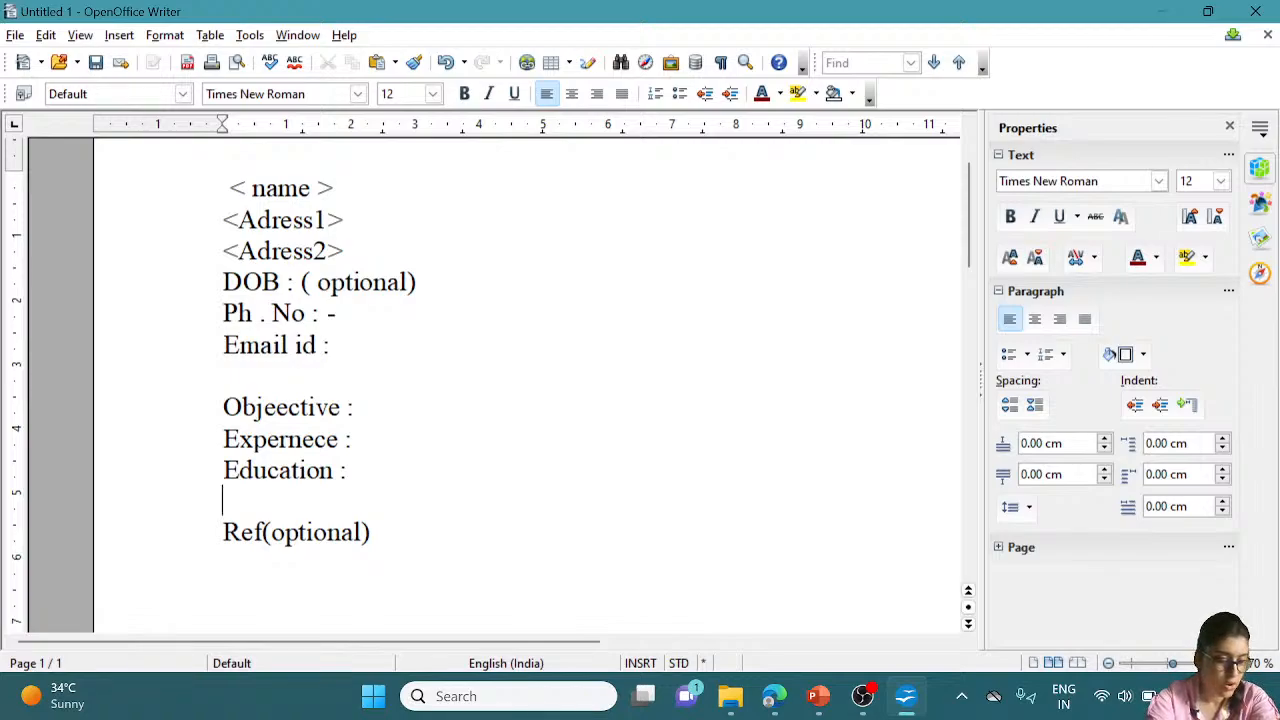
# Type the 'Interest / Hobbies:' heading, correcting the typo, with a blank line after it
pyautogui.write('I')
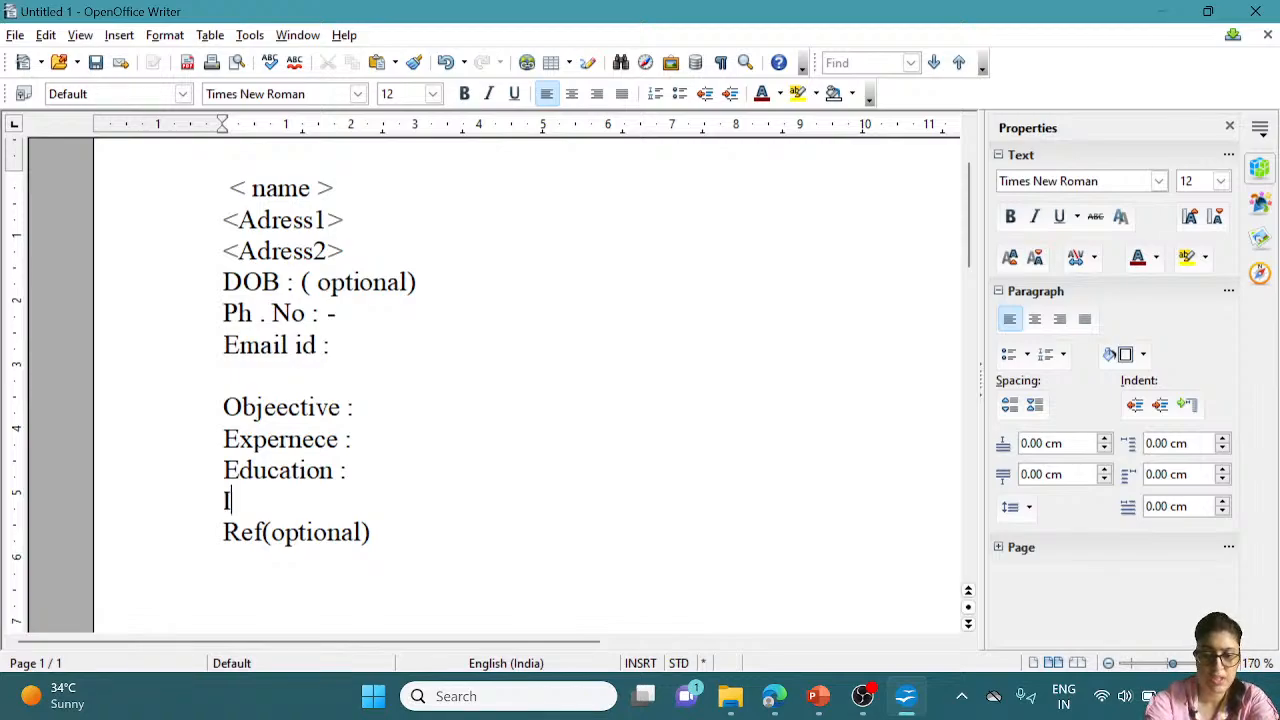
pyautogui.write('nt')
pyautogui.write('est')
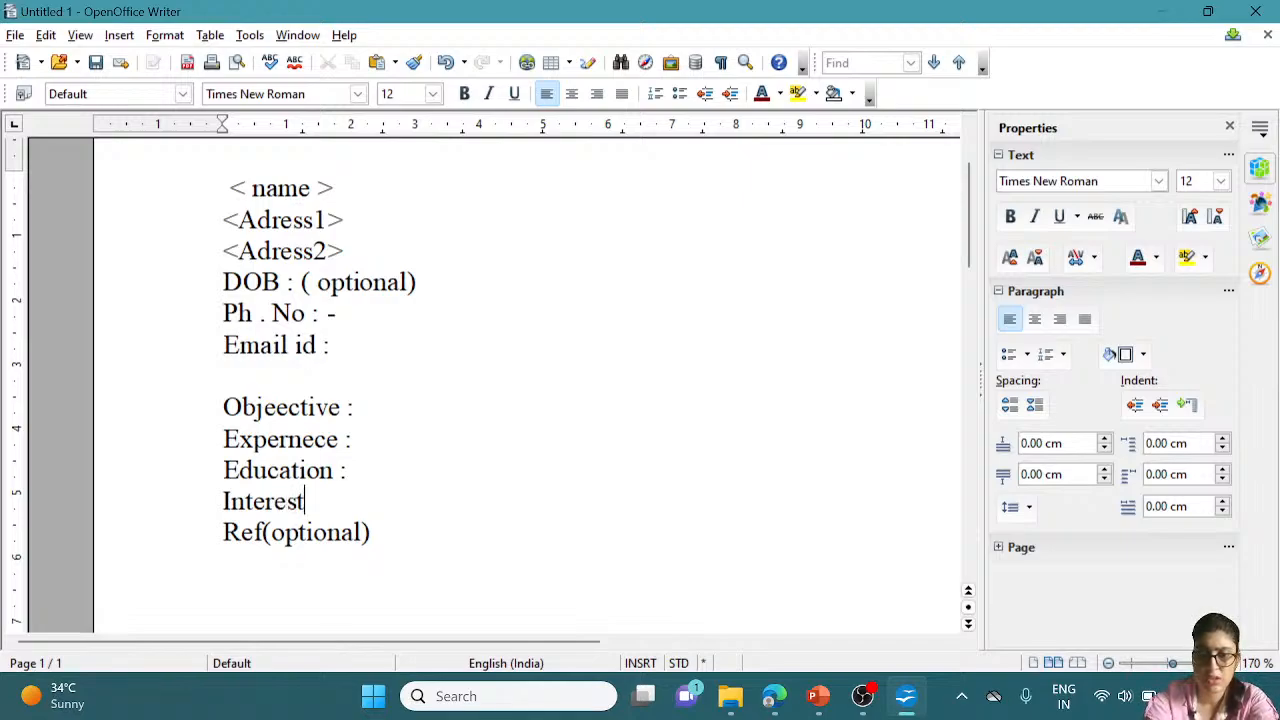
pyautogui.write(' / H')
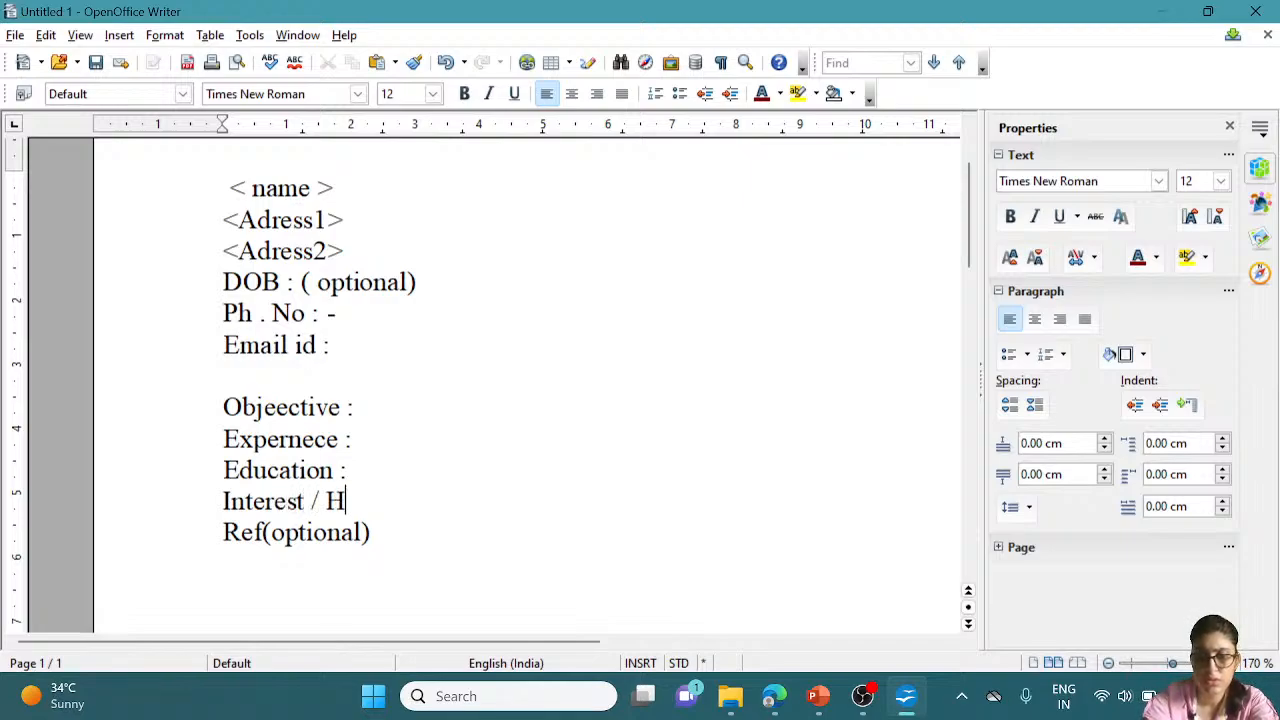
pyautogui.write('onni')
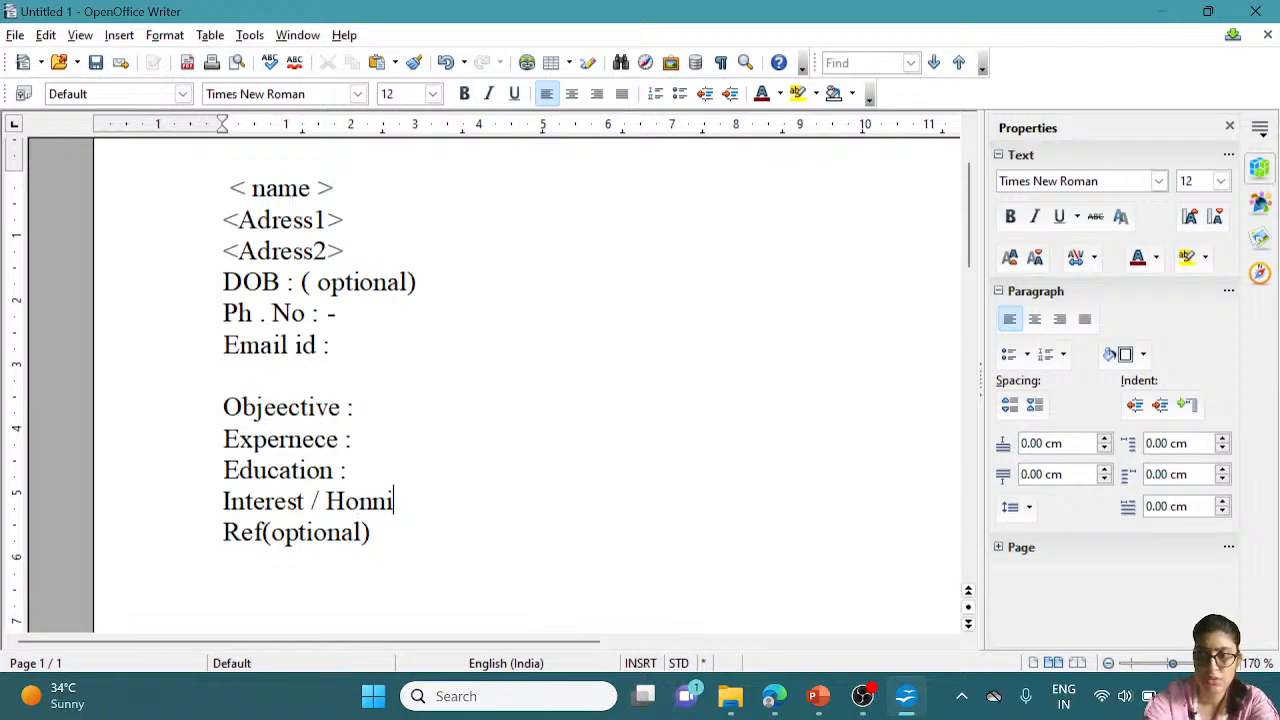
pyautogui.press('BackSpace')
pyautogui.press('BackSpace')
pyautogui.press('BackSpace')
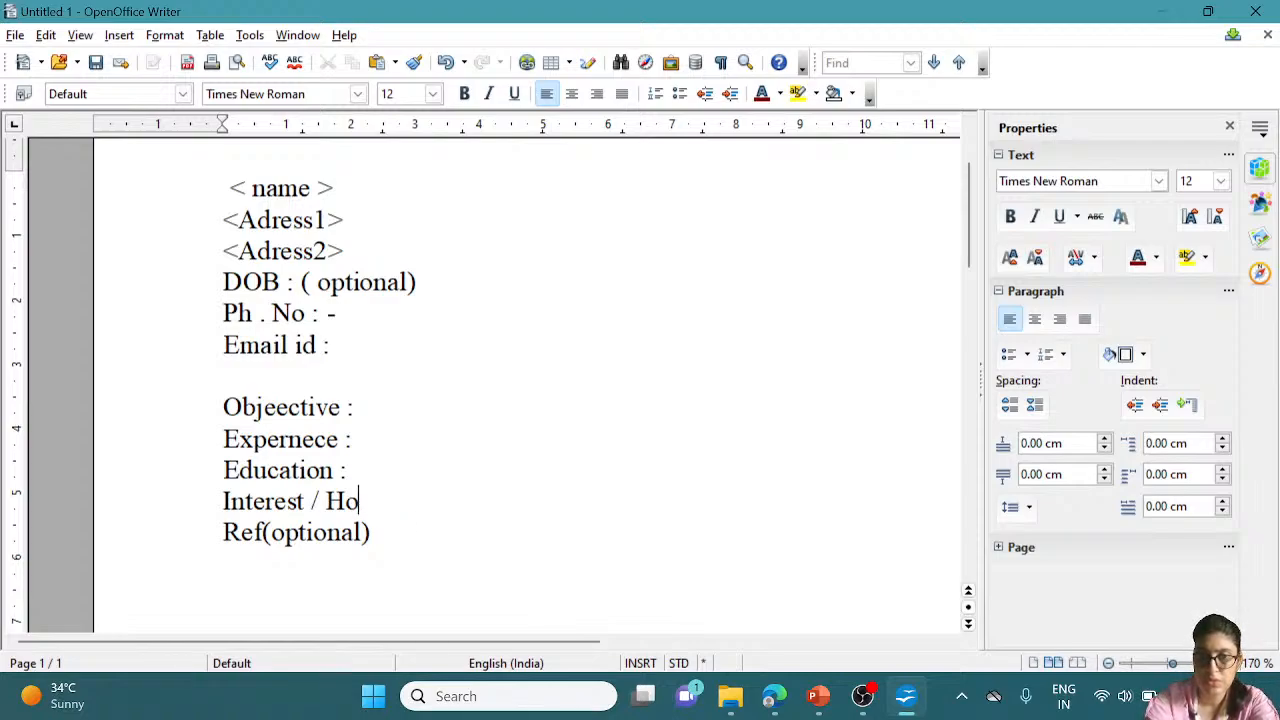
pyautogui.write('b')
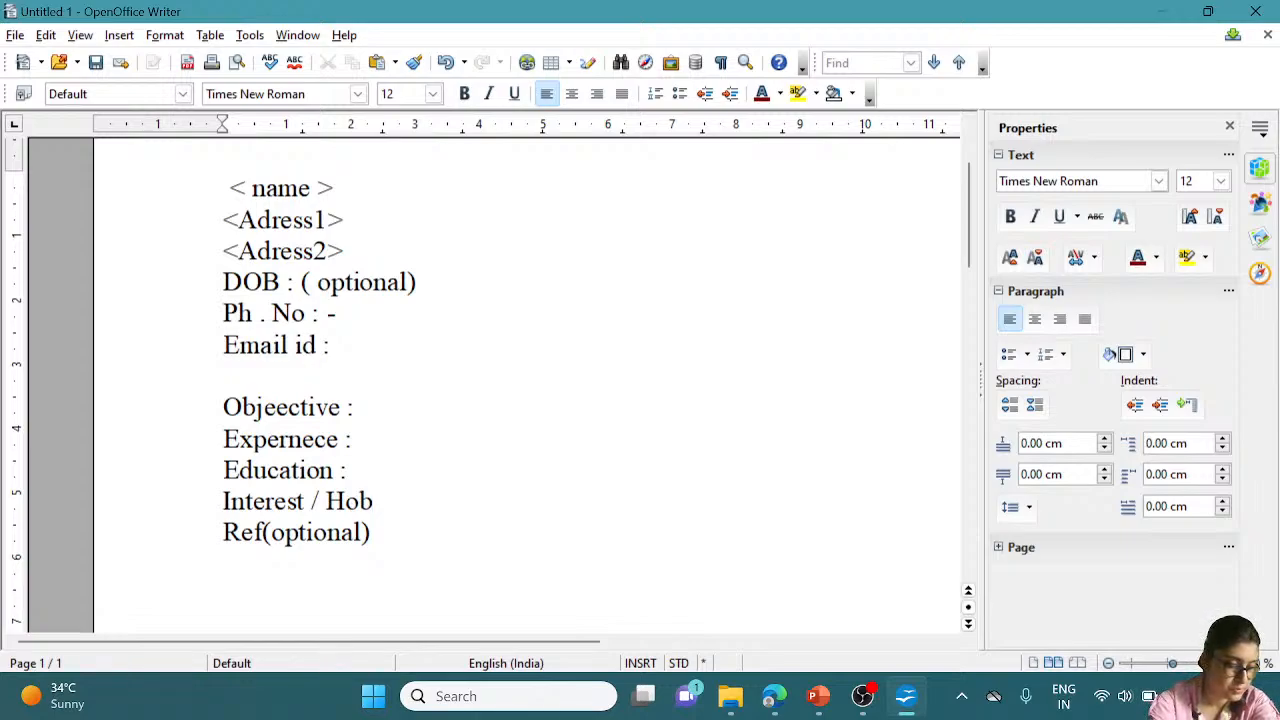
pyautogui.write('bi')
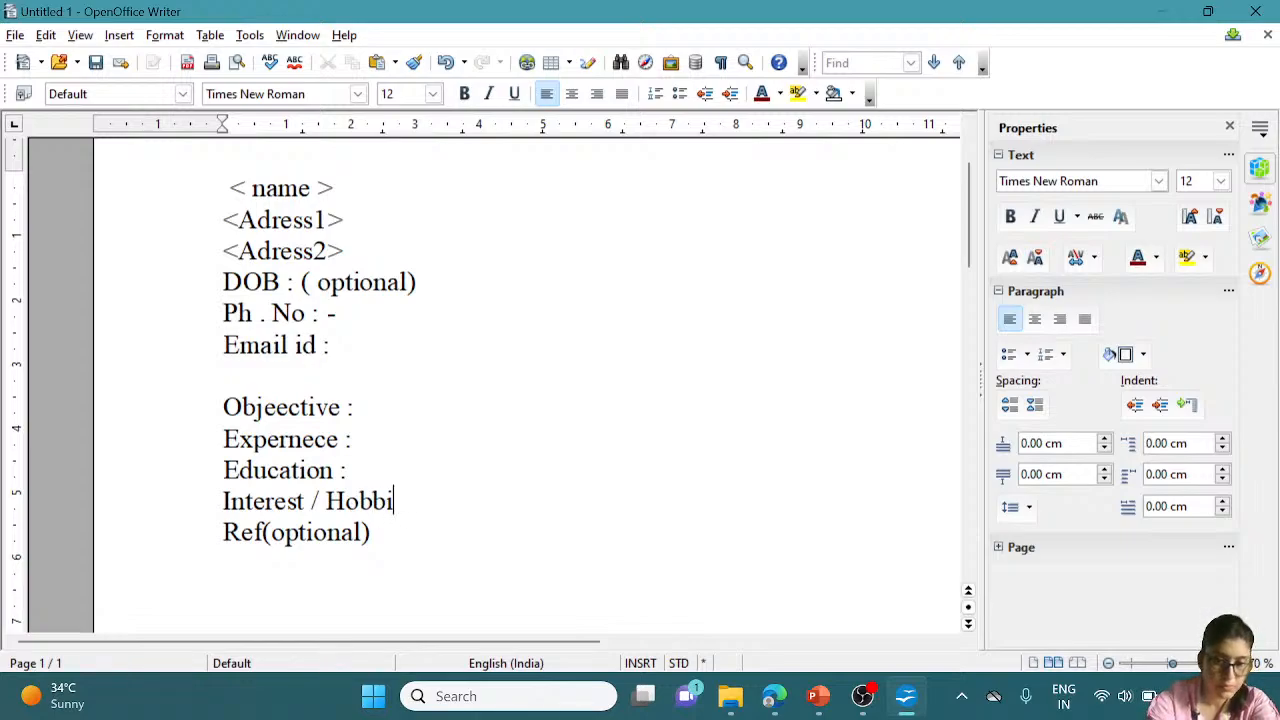
pyautogui.write('es:')
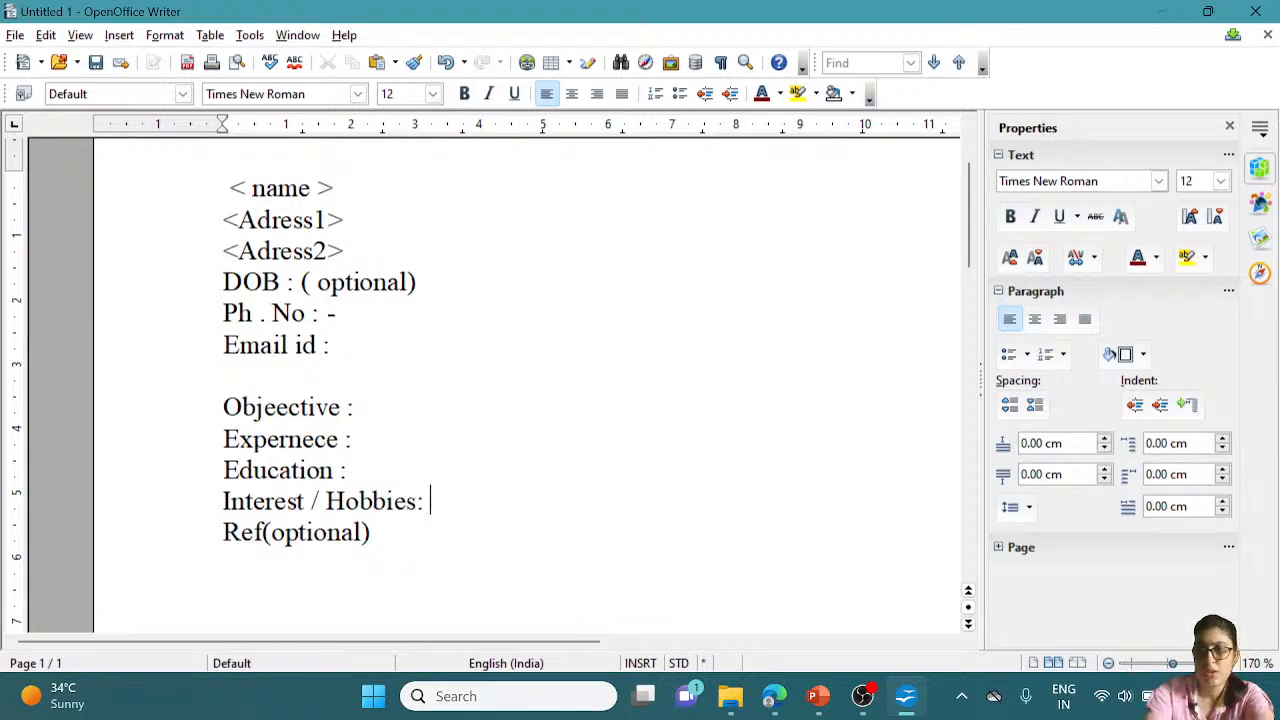
pyautogui.press('Return')
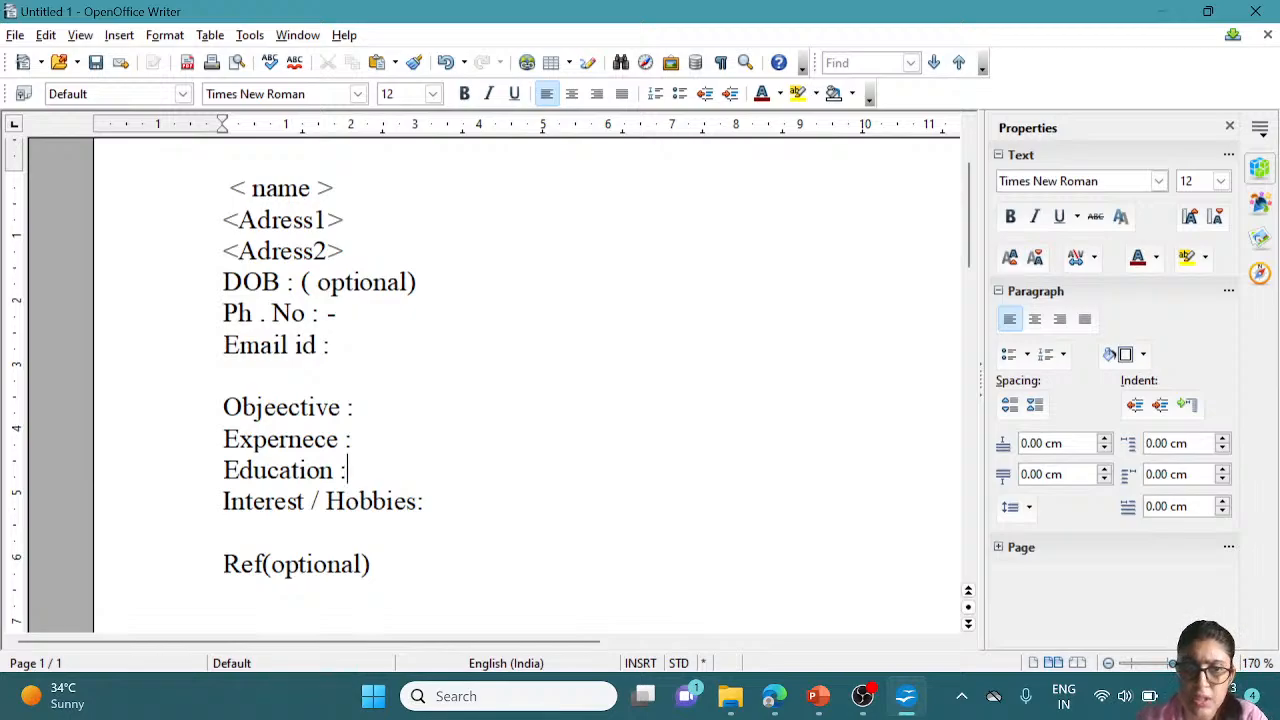
# Insert blank lines after the Education, Expernece and Objeective headings
pyautogui.press('Return')
pyautogui.click(358, 439)
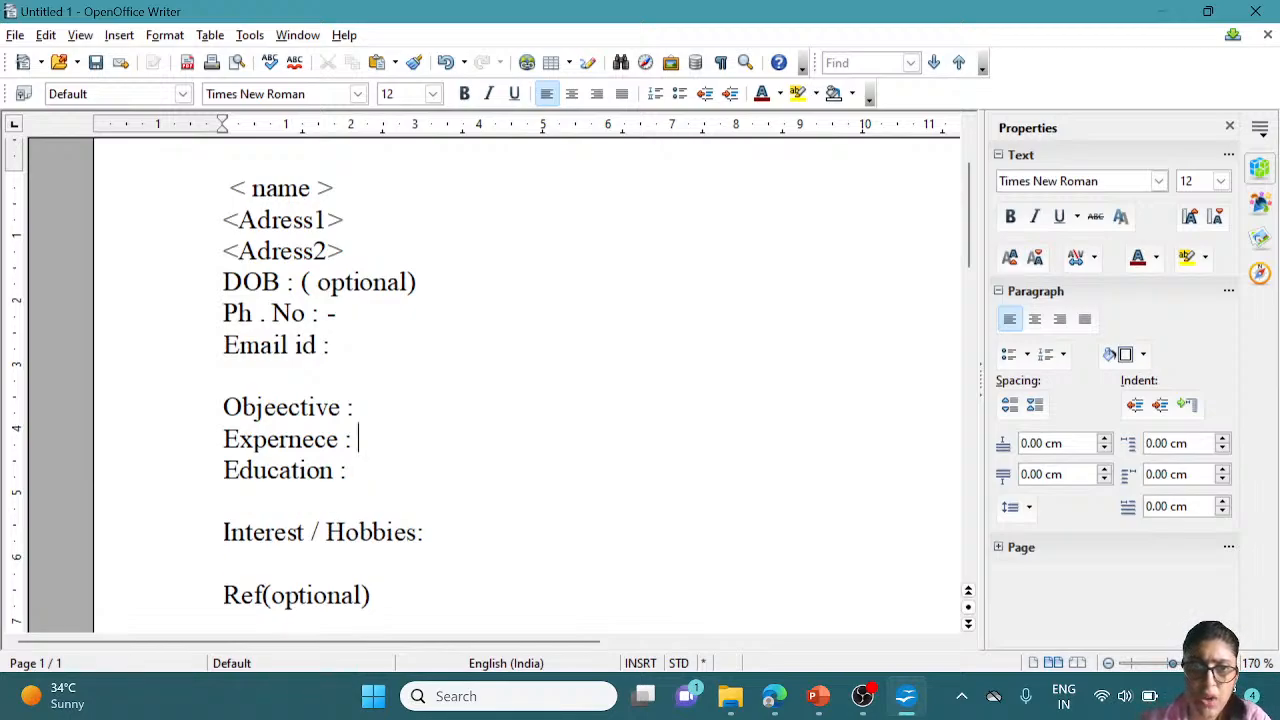
pyautogui.press('Return')
pyautogui.click(361, 407)
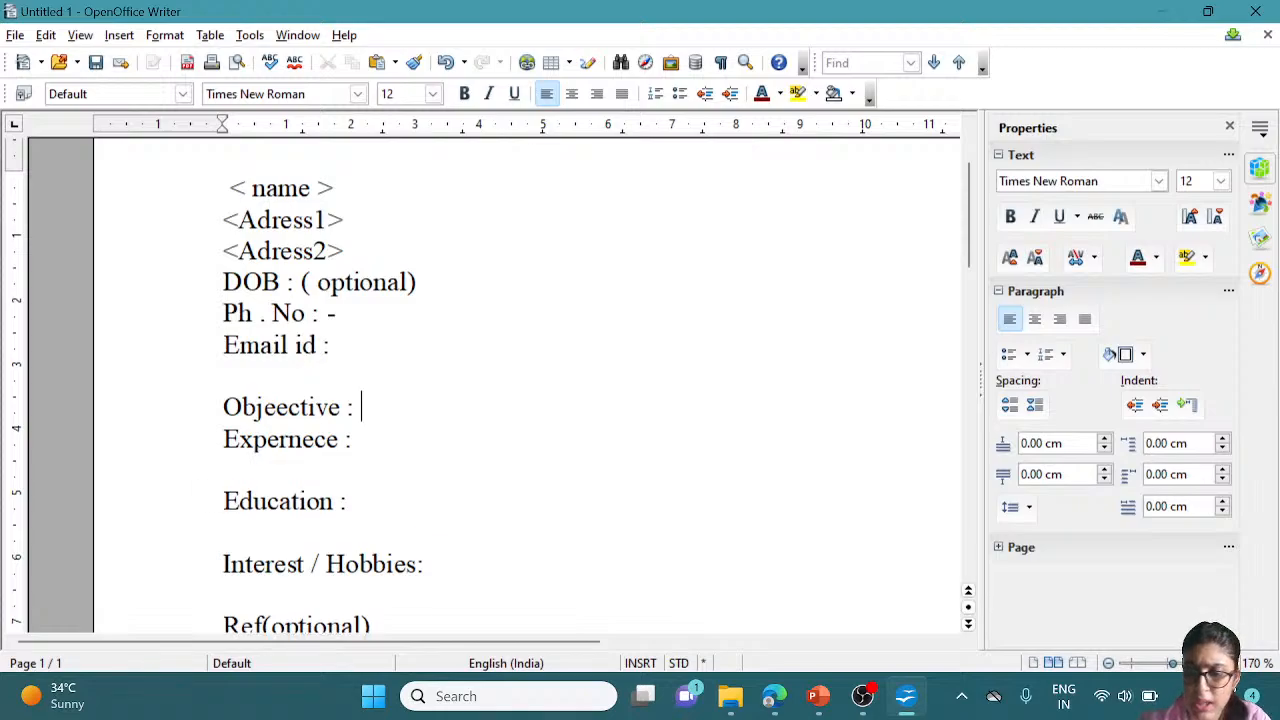
pyautogui.press('Return')
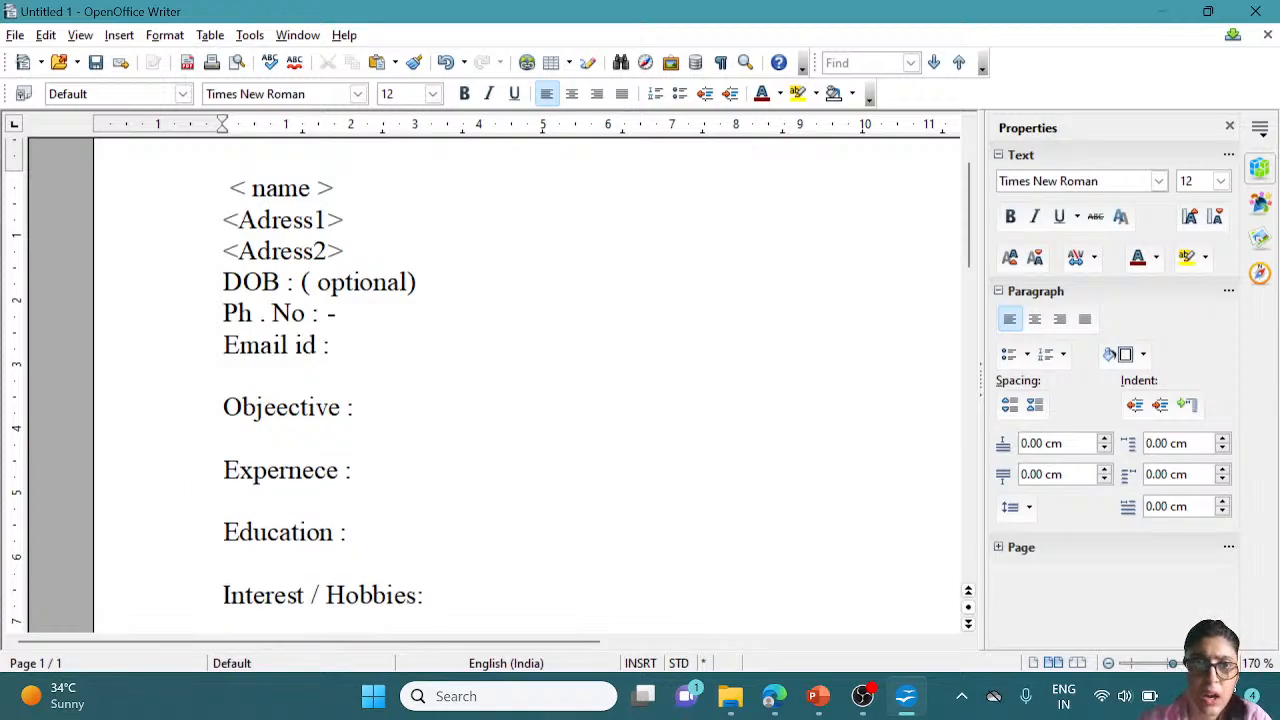
pyautogui.hotkey('ctrl', 'Home')
pyautogui.scroll(-4, 520, 385)
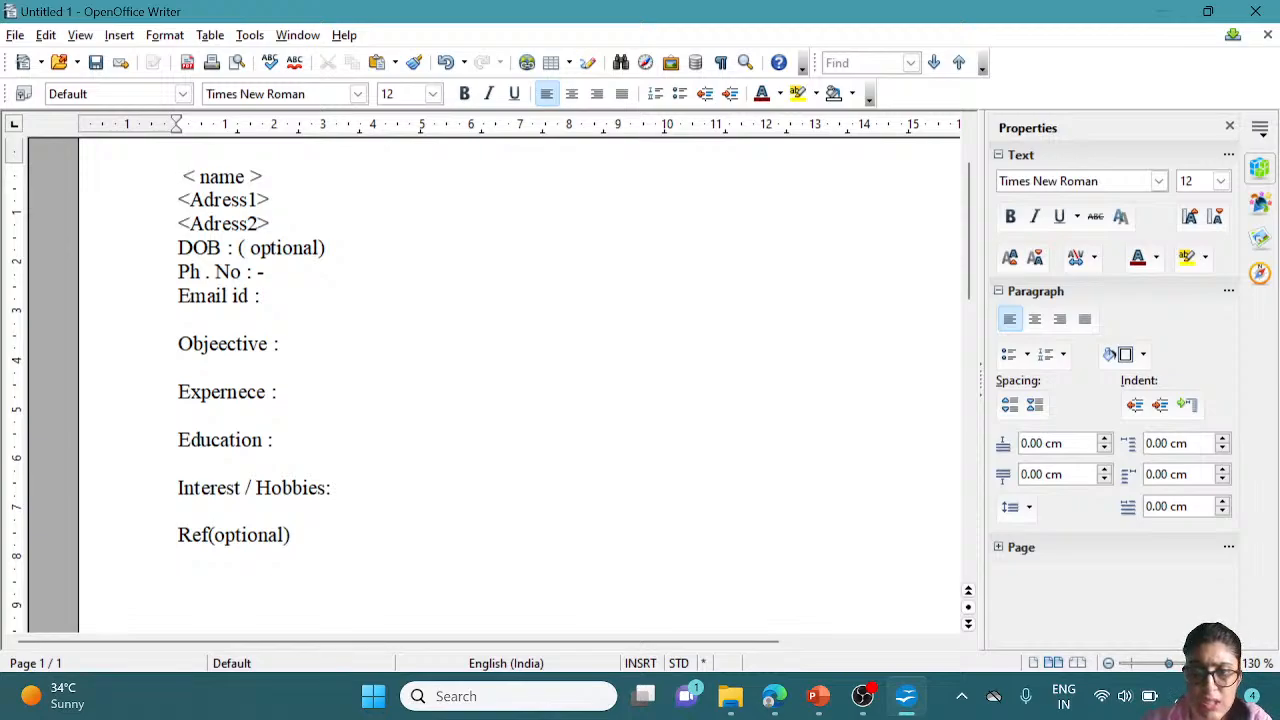
pyautogui.click(1157, 664)
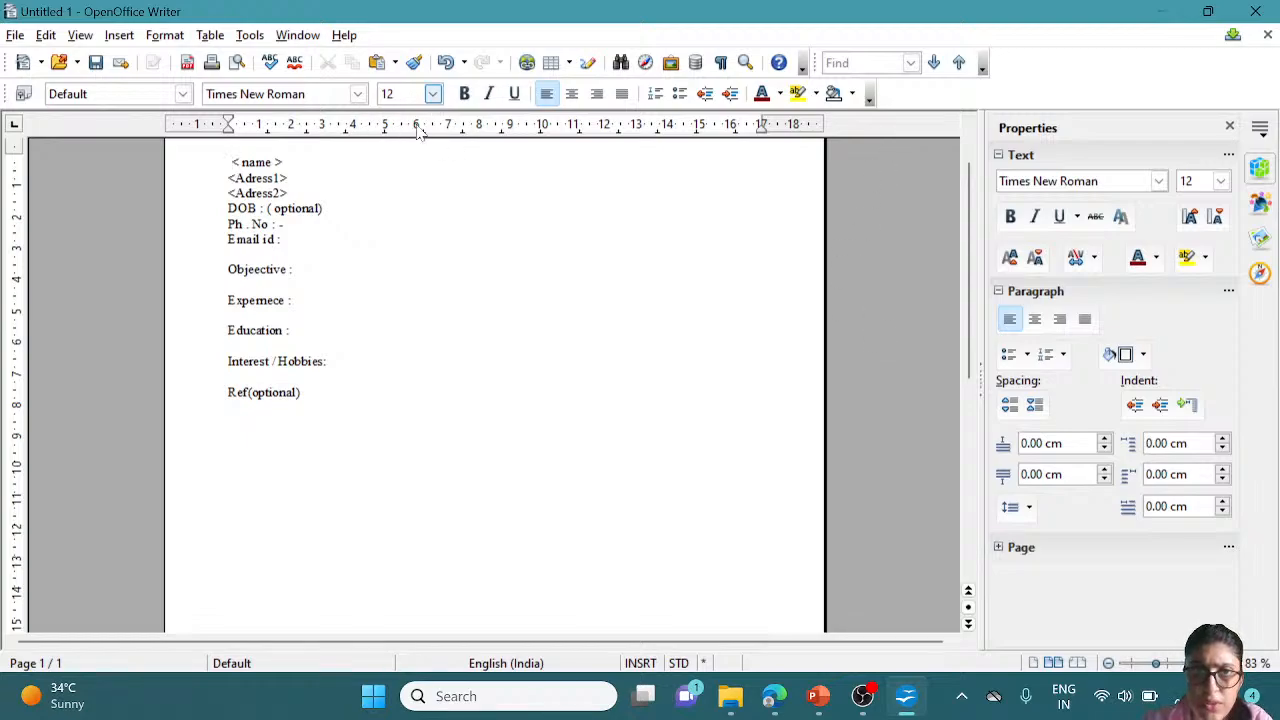
pyautogui.scroll(4, 422, 180)
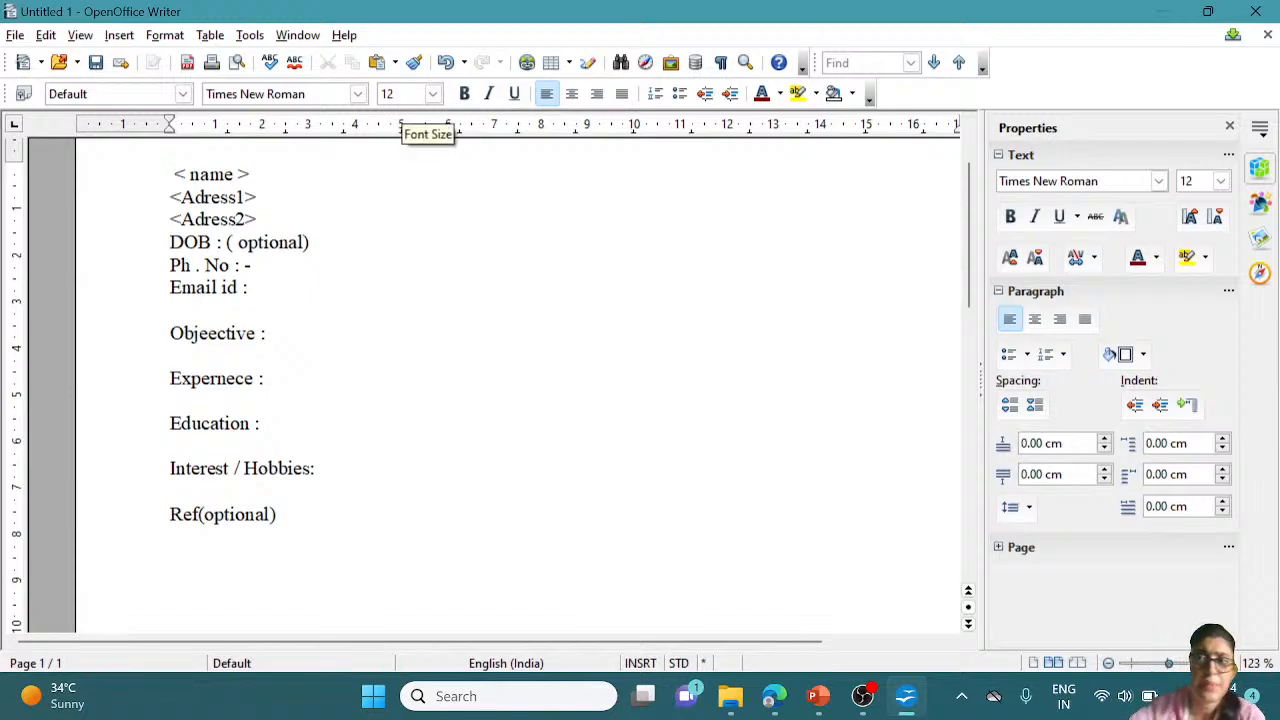
pyautogui.click(433, 100)
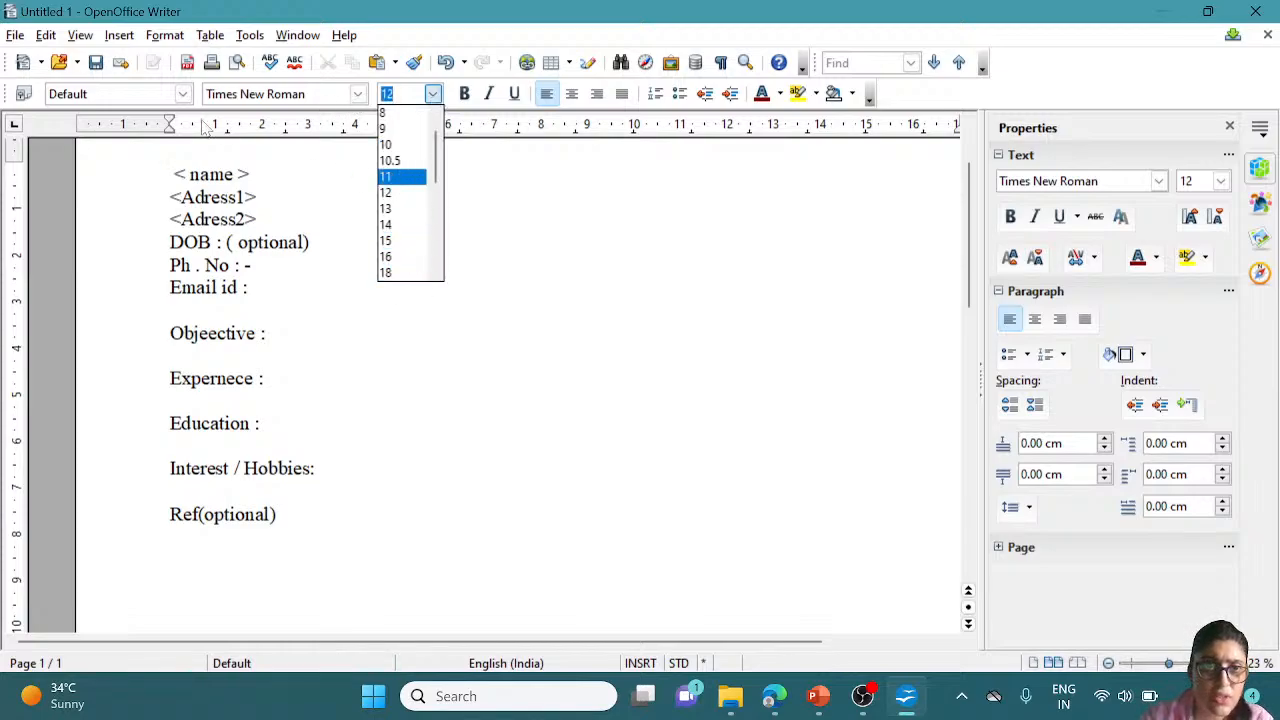
pyautogui.click(314, 290)
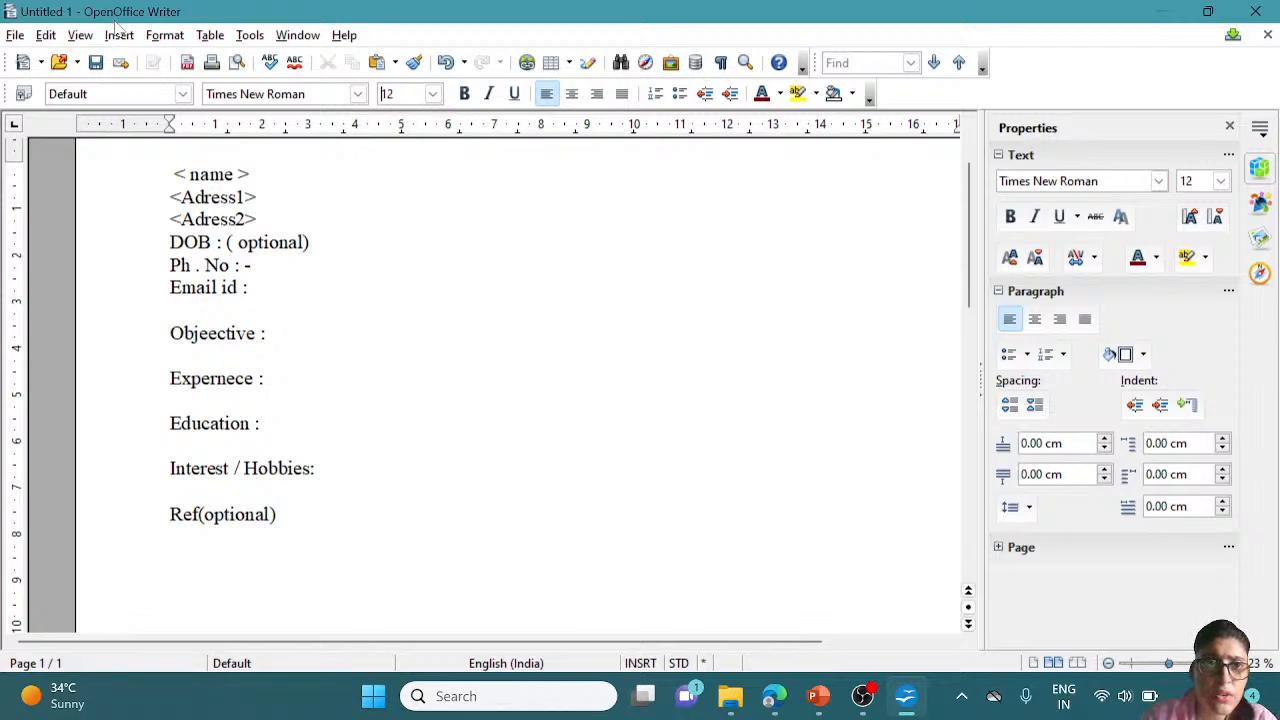
pyautogui.click(162, 36)
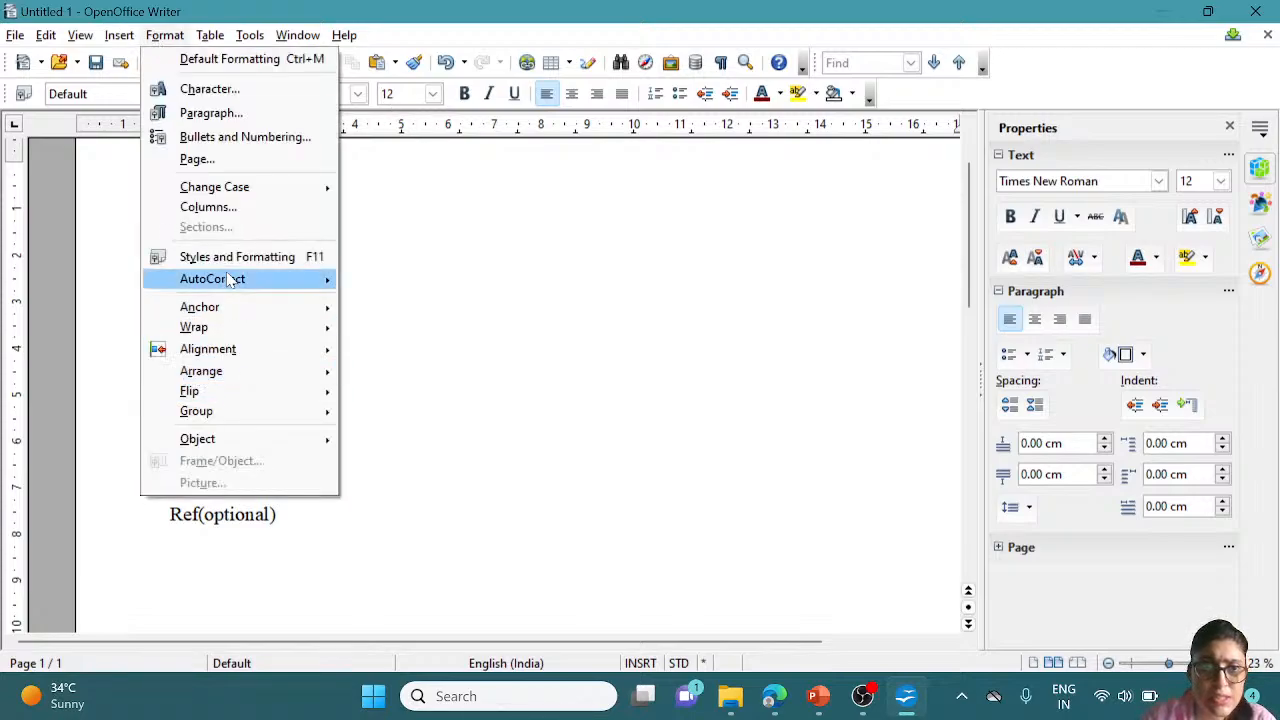
pyautogui.click(480, 345)
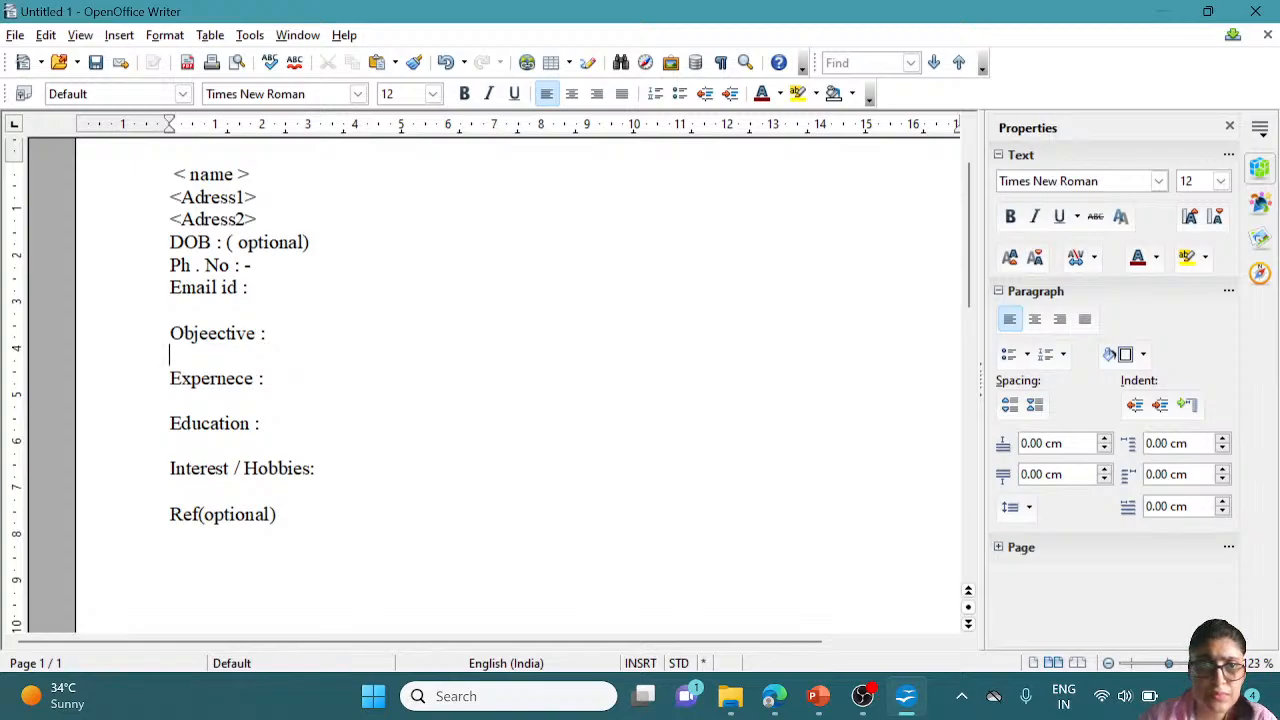
pyautogui.rightClick(175, 172)
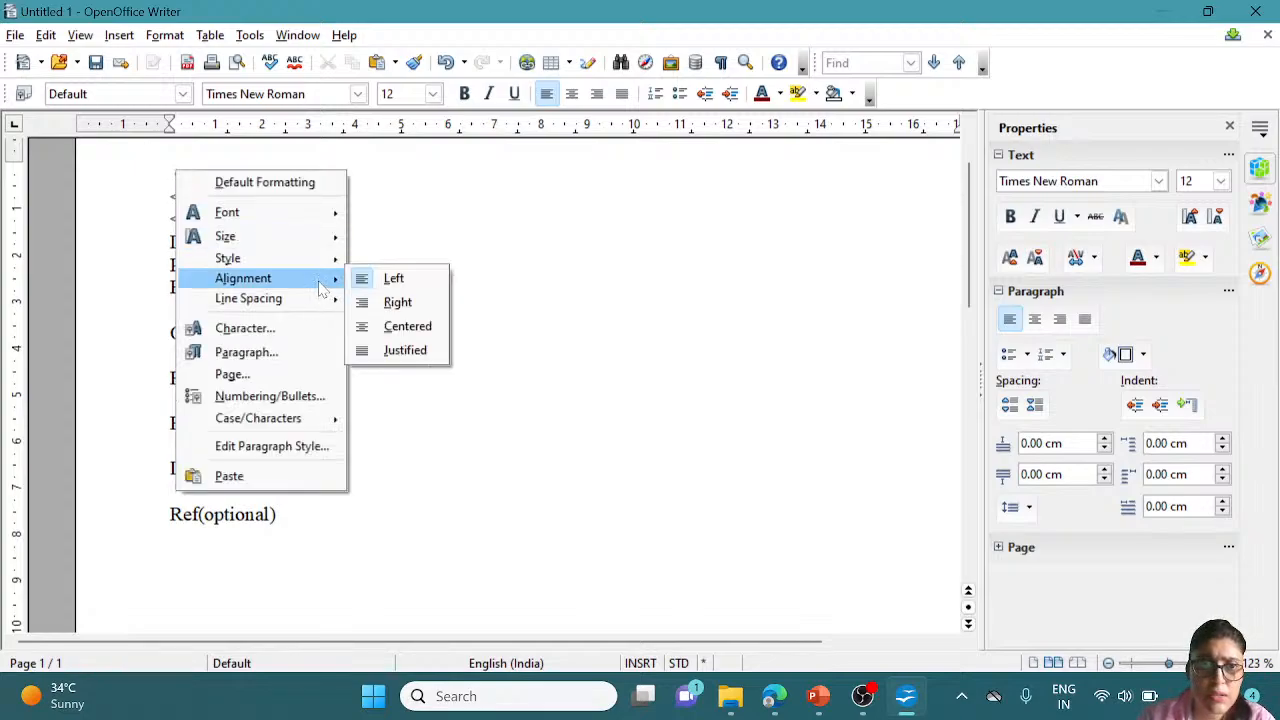
pyautogui.click(516, 210)
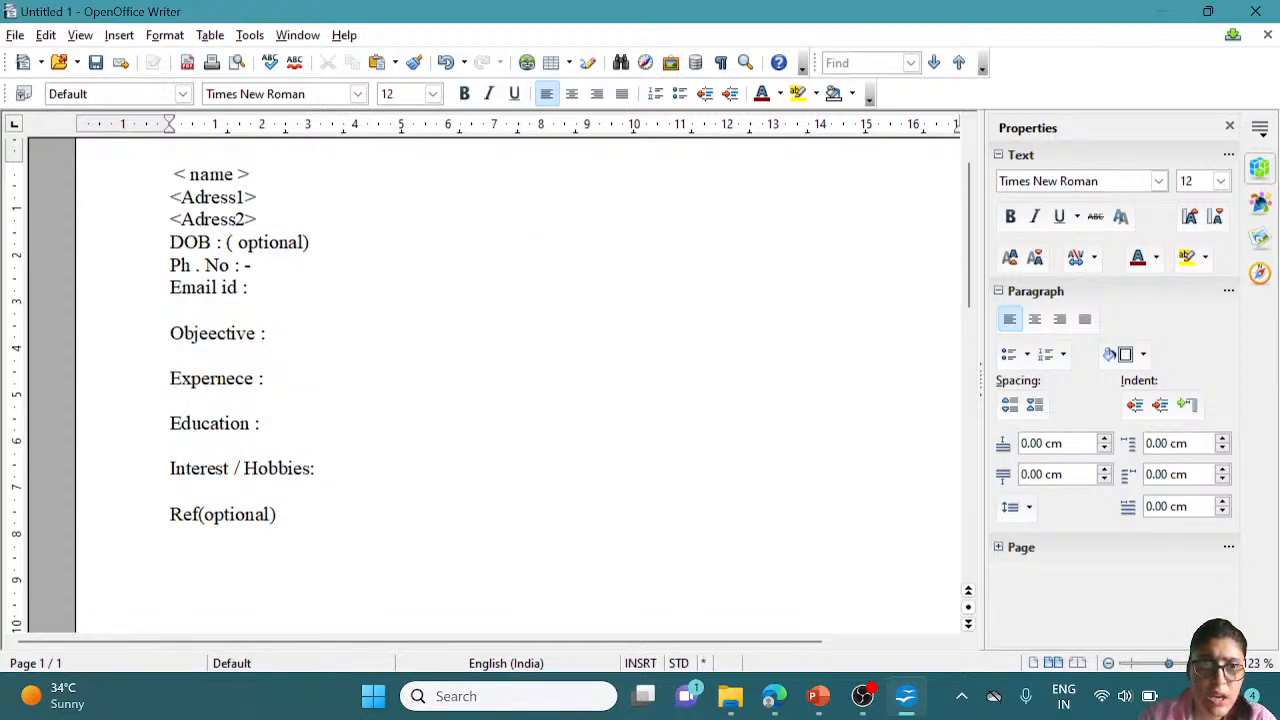
pyautogui.rightClick(174, 168)
pyautogui.click(530, 302)
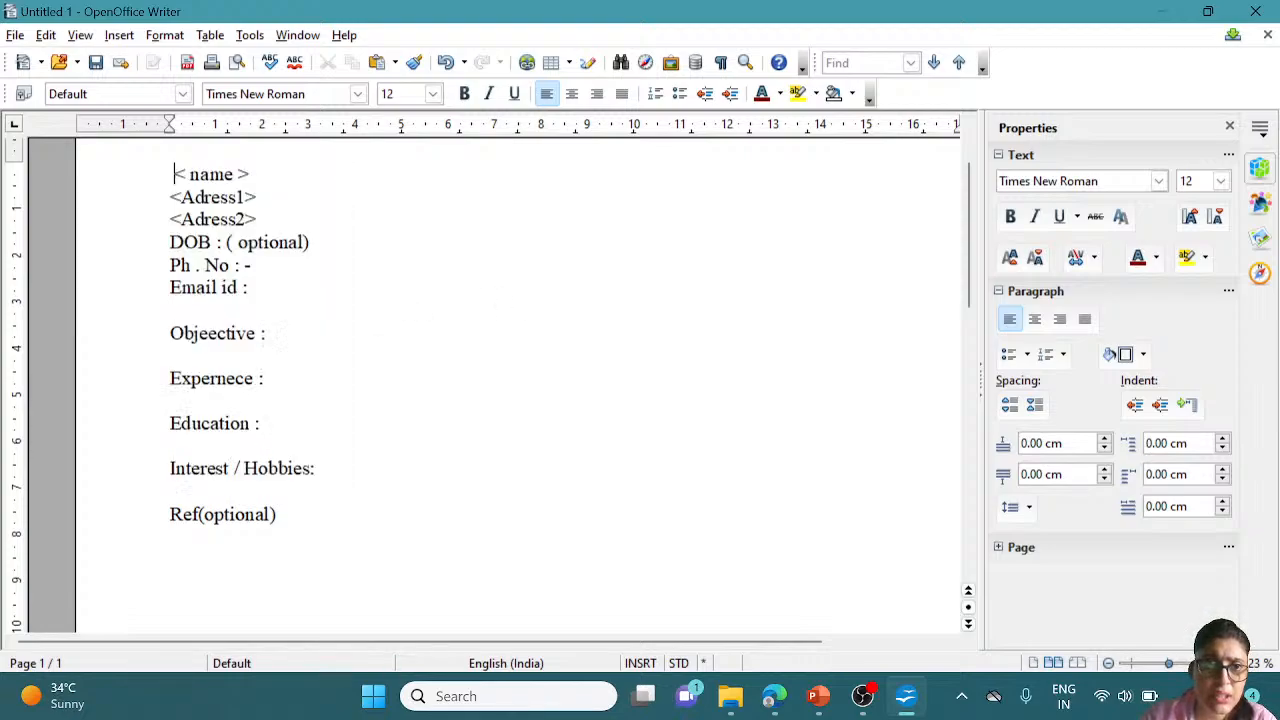
pyautogui.moveTo(174, 174); pyautogui.dragTo(276, 514)
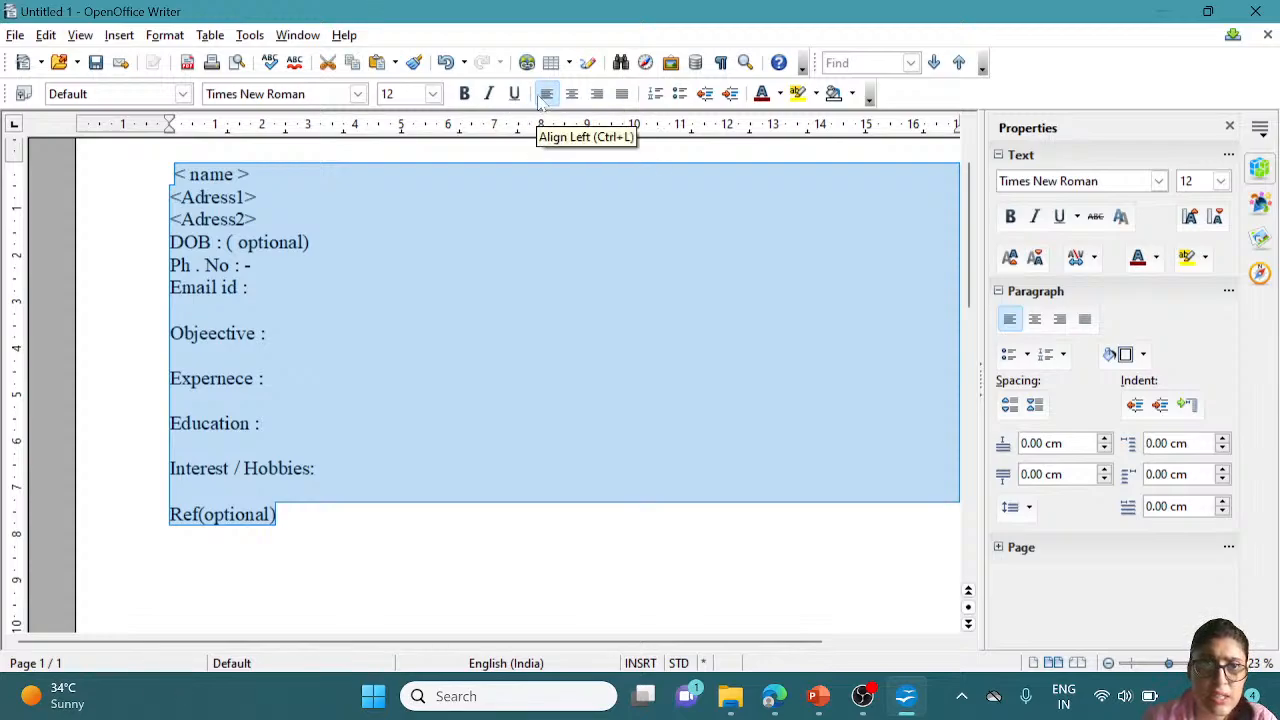
pyautogui.rightClick(200, 300)
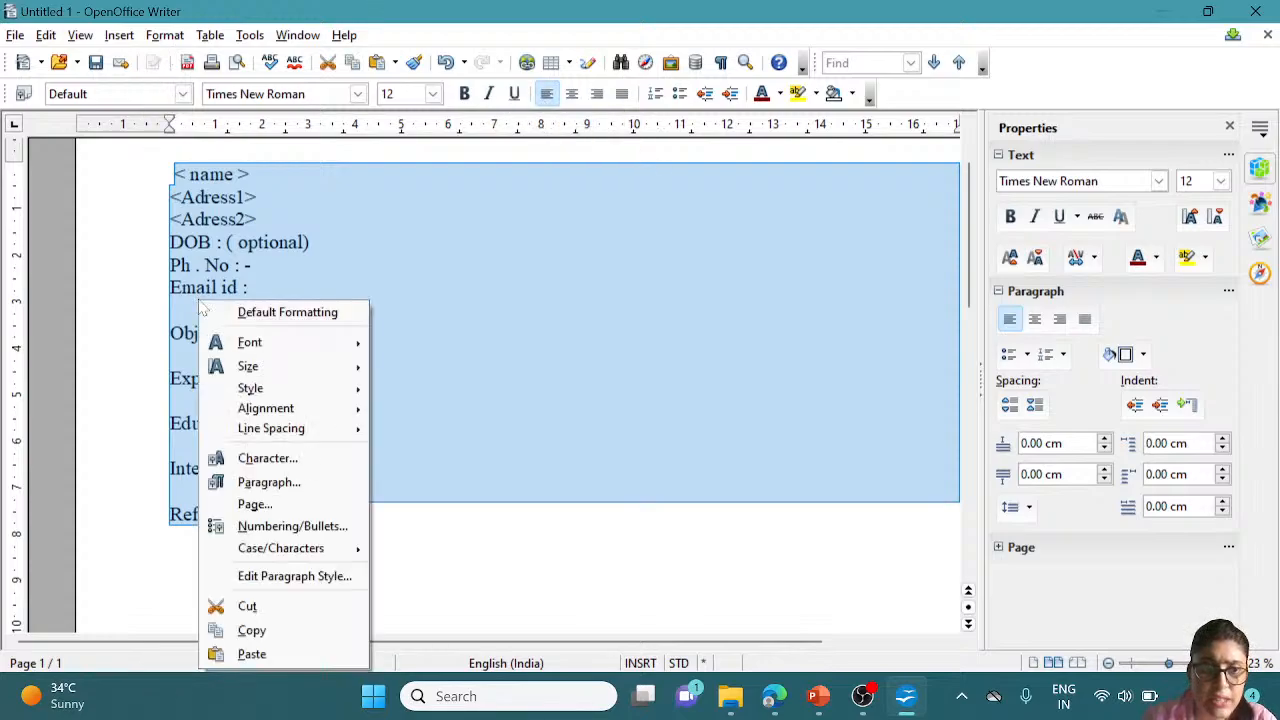
pyautogui.moveTo(272, 408)
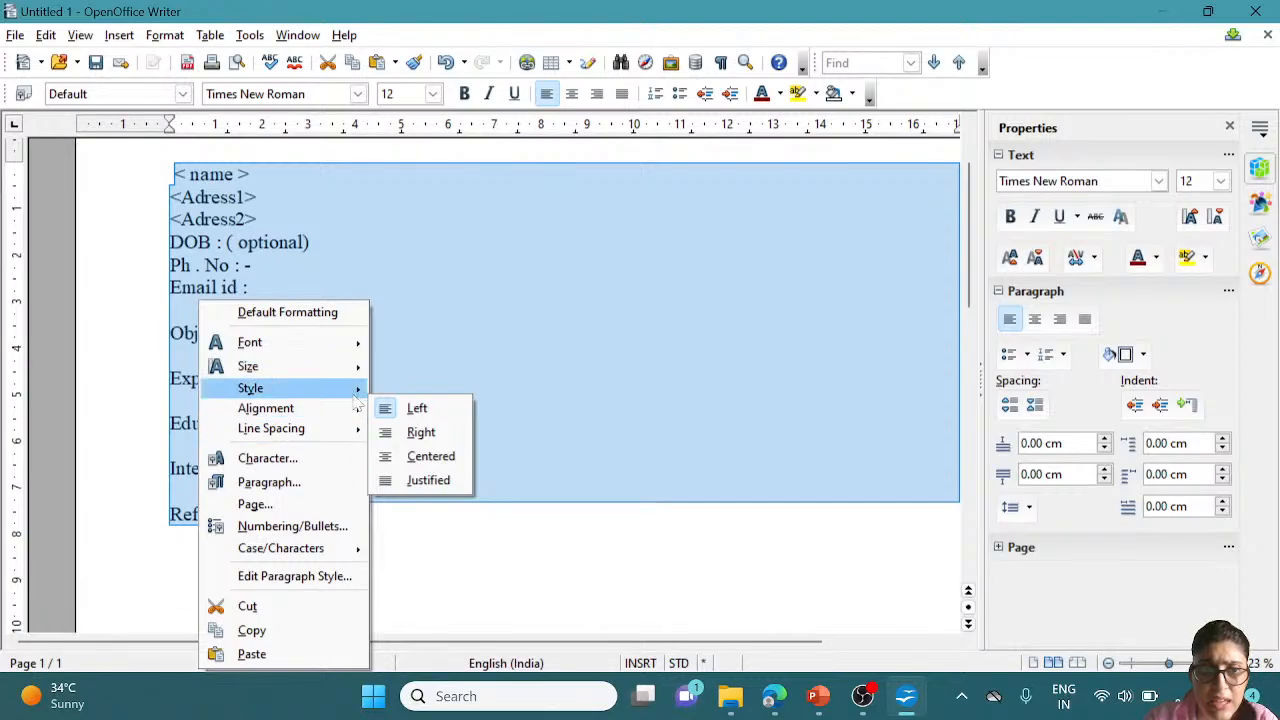
pyautogui.moveTo(356, 396)
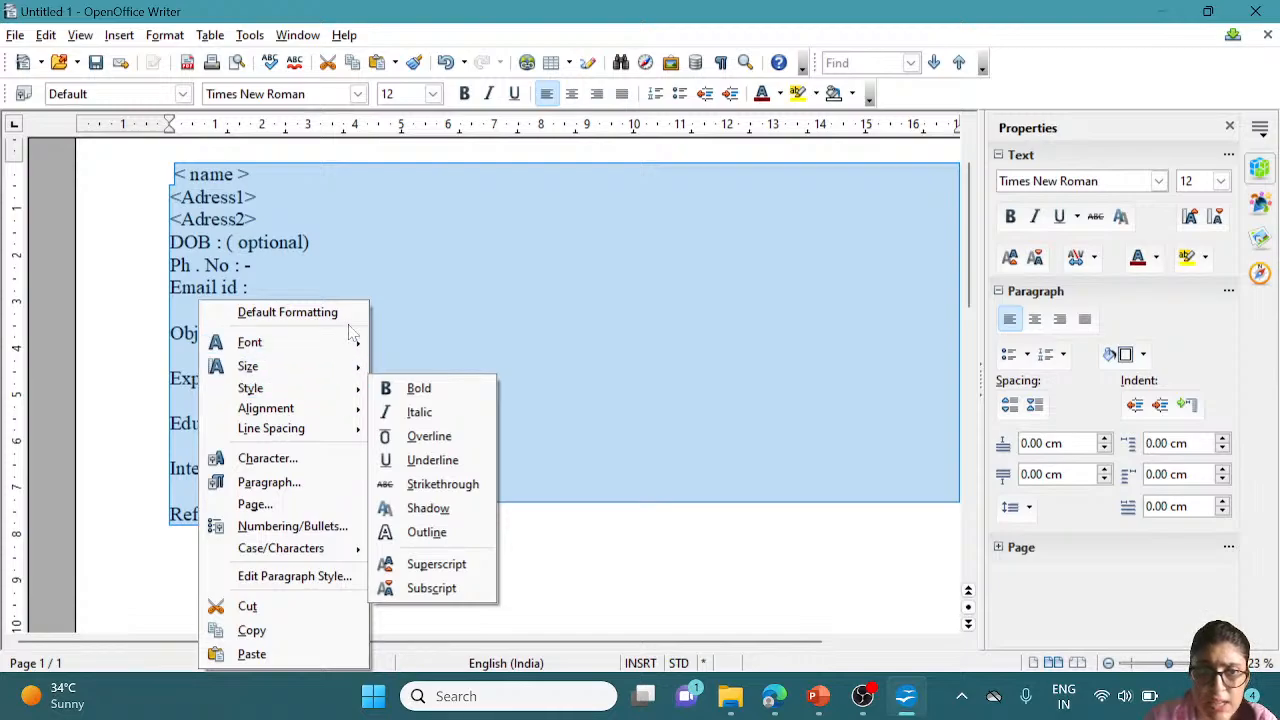
pyautogui.moveTo(353, 350)
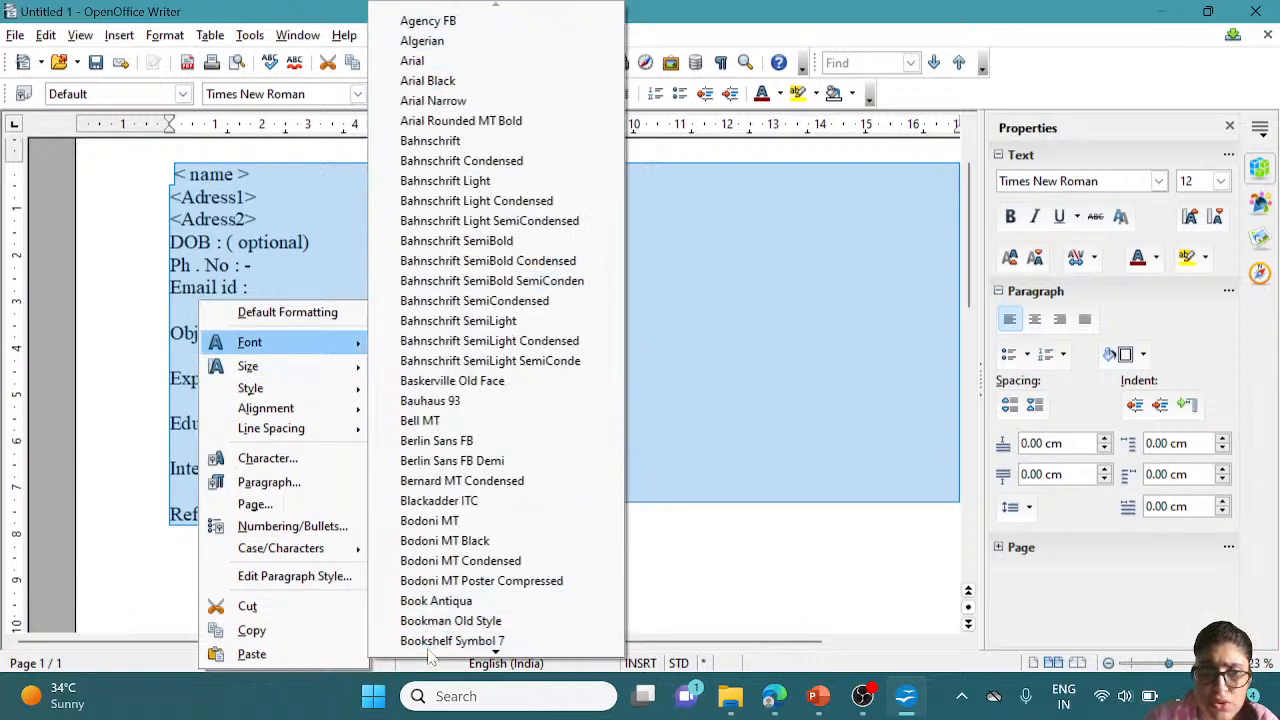
pyautogui.scroll(-2, 550, 527)
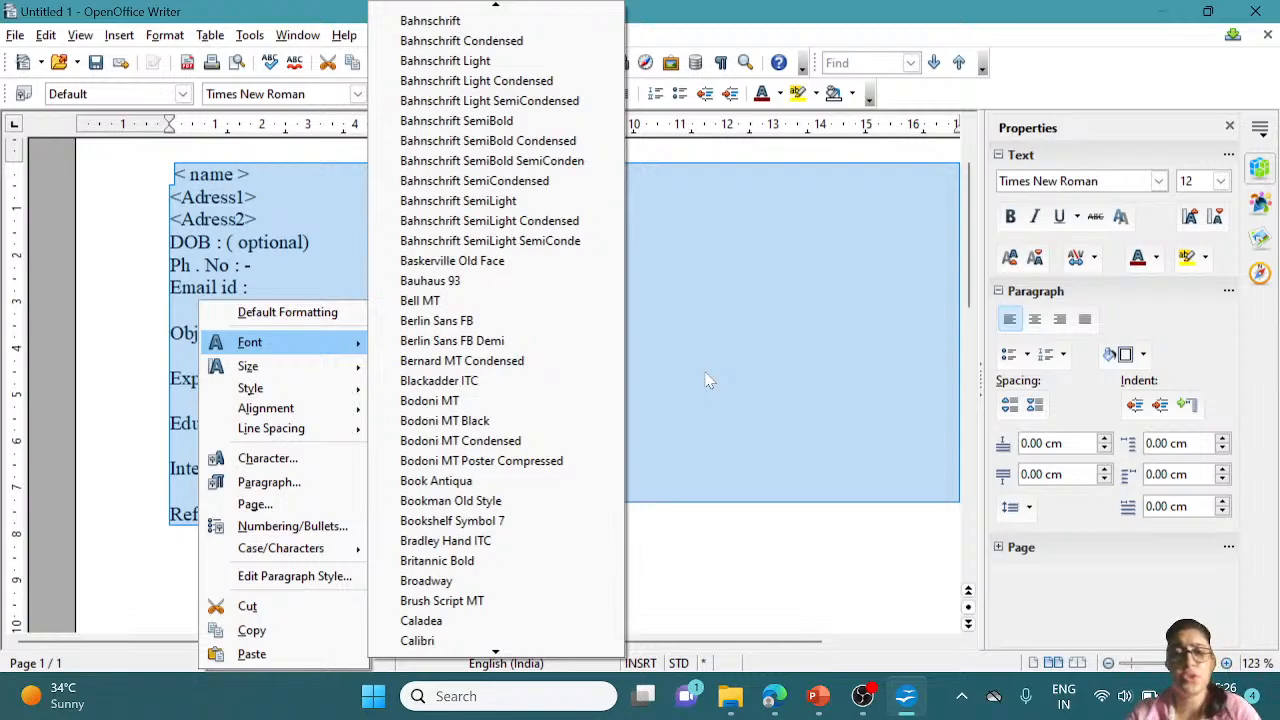
pyautogui.press('Escape')
pyautogui.press('Escape')
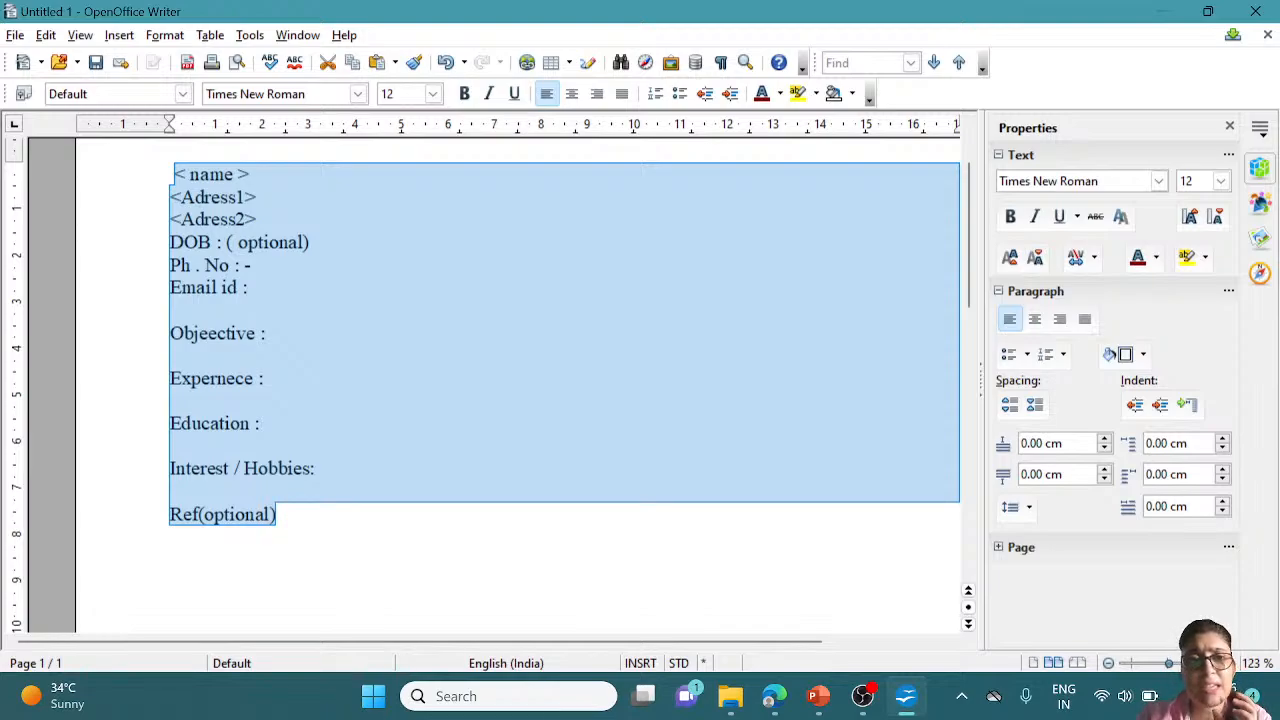
pyautogui.click(266, 378)
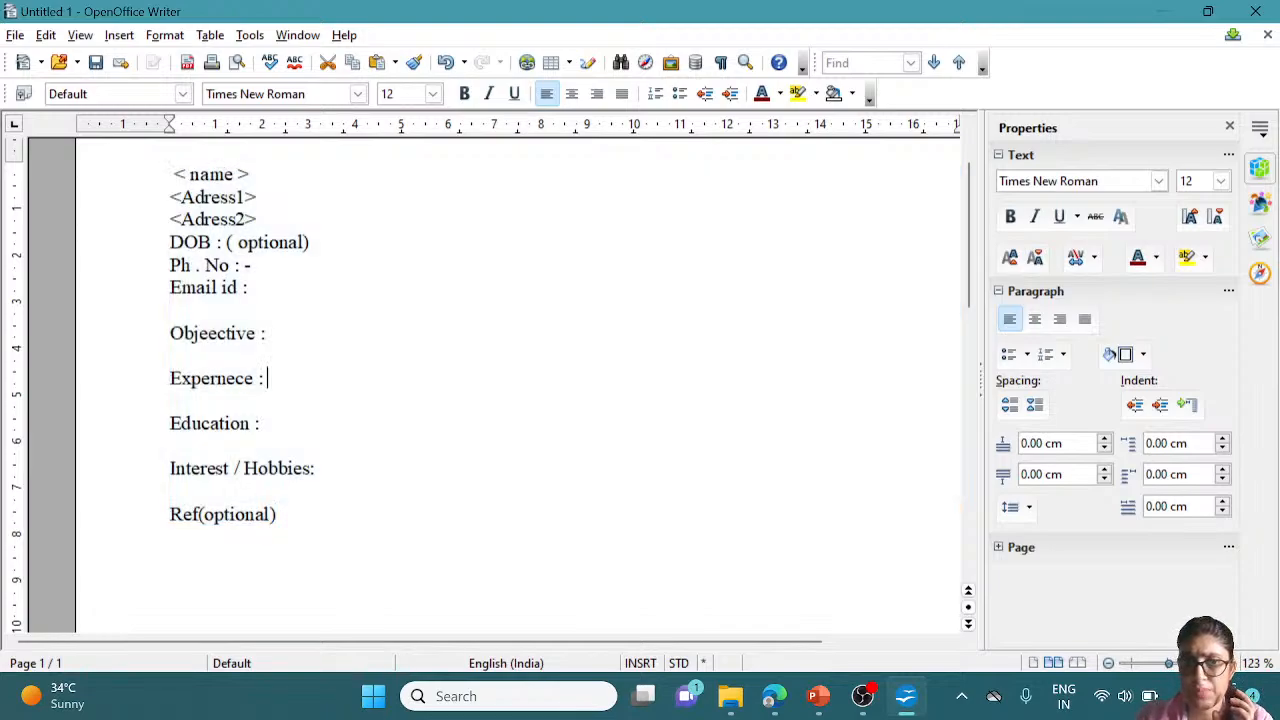
pyautogui.click(253, 288)
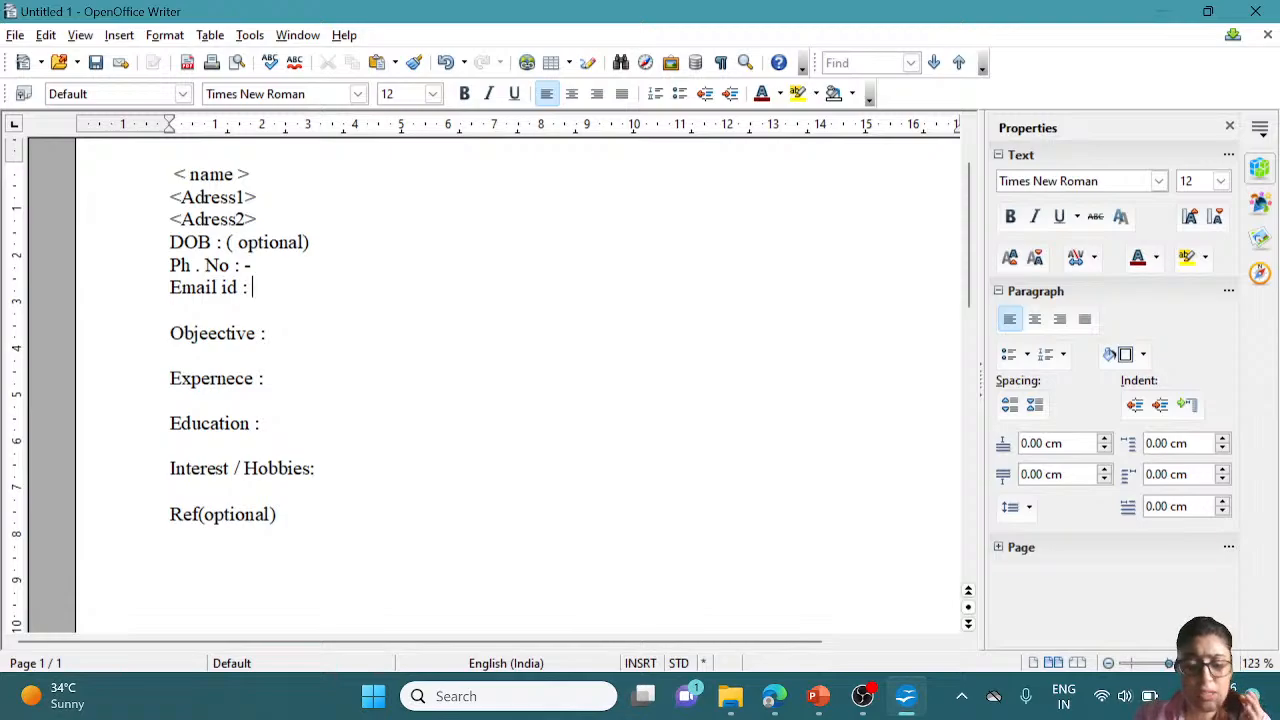
pyautogui.hotkey('ctrl', 'shift', 'Up')
pyautogui.hotkey('ctrl', 'shift', 'Up')
pyautogui.hotkey('ctrl', 'shift', 'Up')
pyautogui.hotkey('ctrl', 'shift', 'Up')
pyautogui.hotkey('ctrl', 'shift', 'Up')
pyautogui.hotkey('ctrl', 'shift', 'Up')
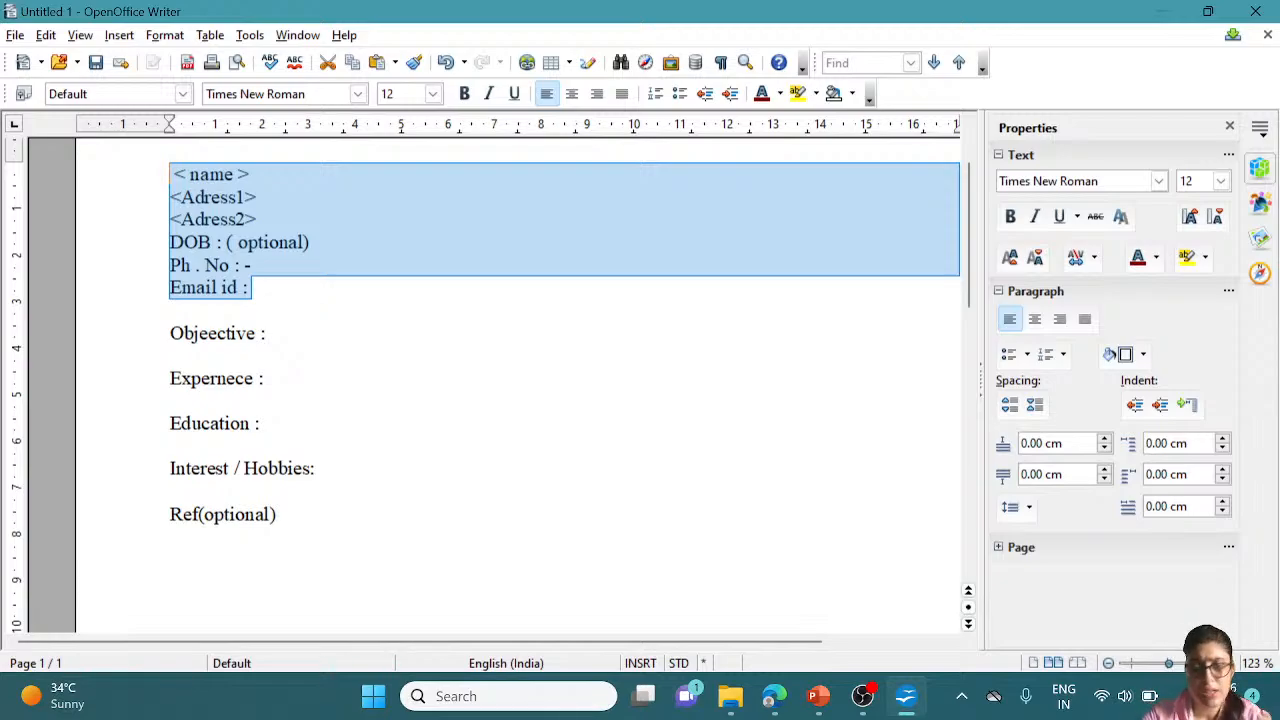
pyautogui.rightClick(204, 199)
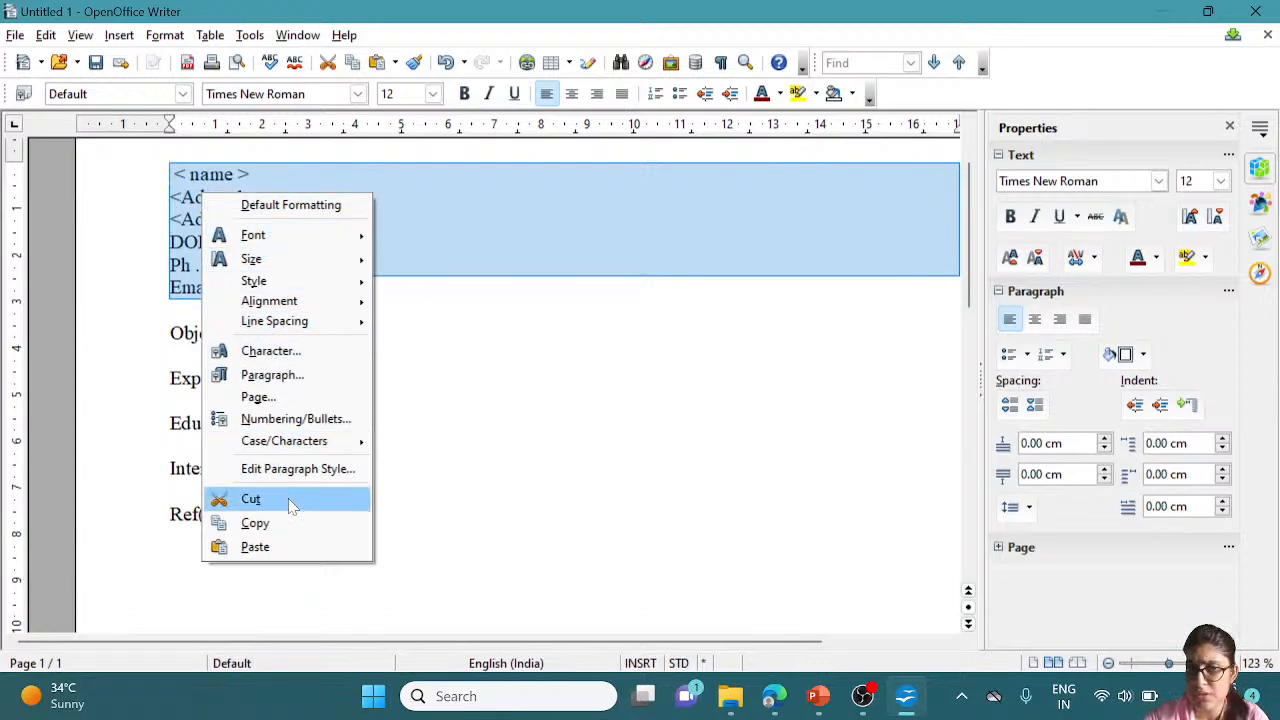
pyautogui.click(517, 225)
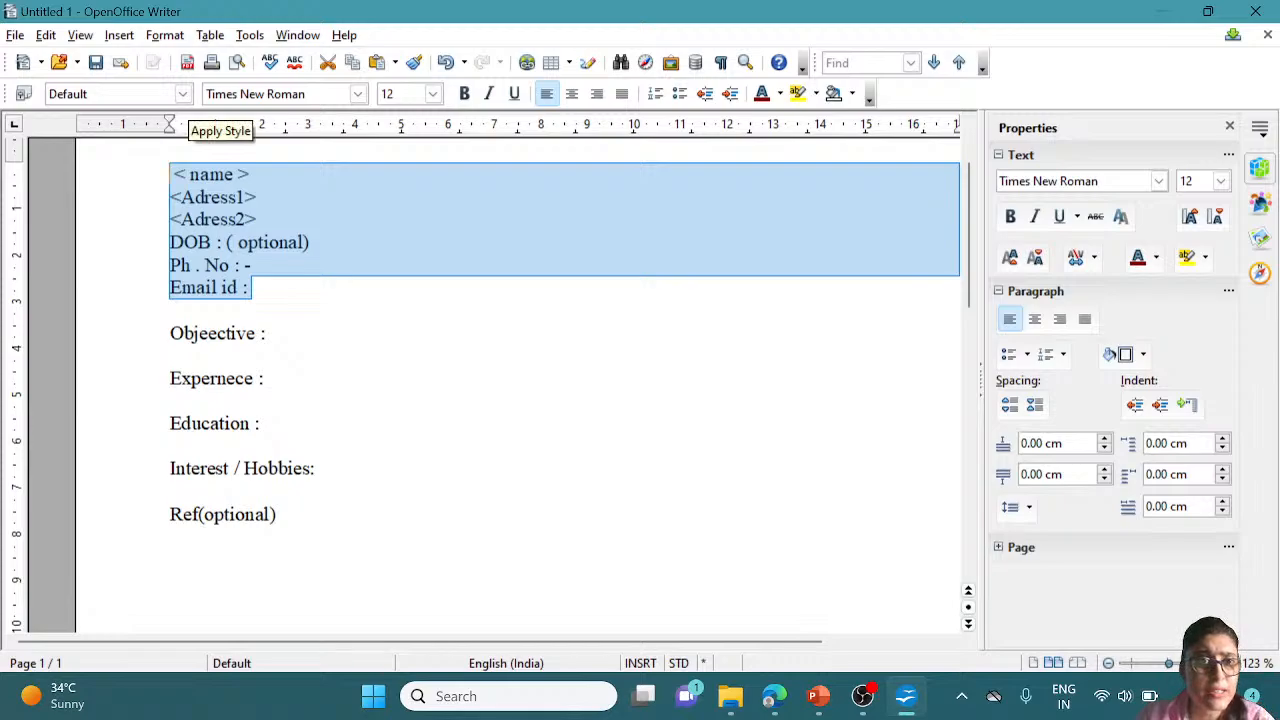
# Try Heading 3 and Heading 1 on the six header lines, then apply Text body
pyautogui.click(183, 94)
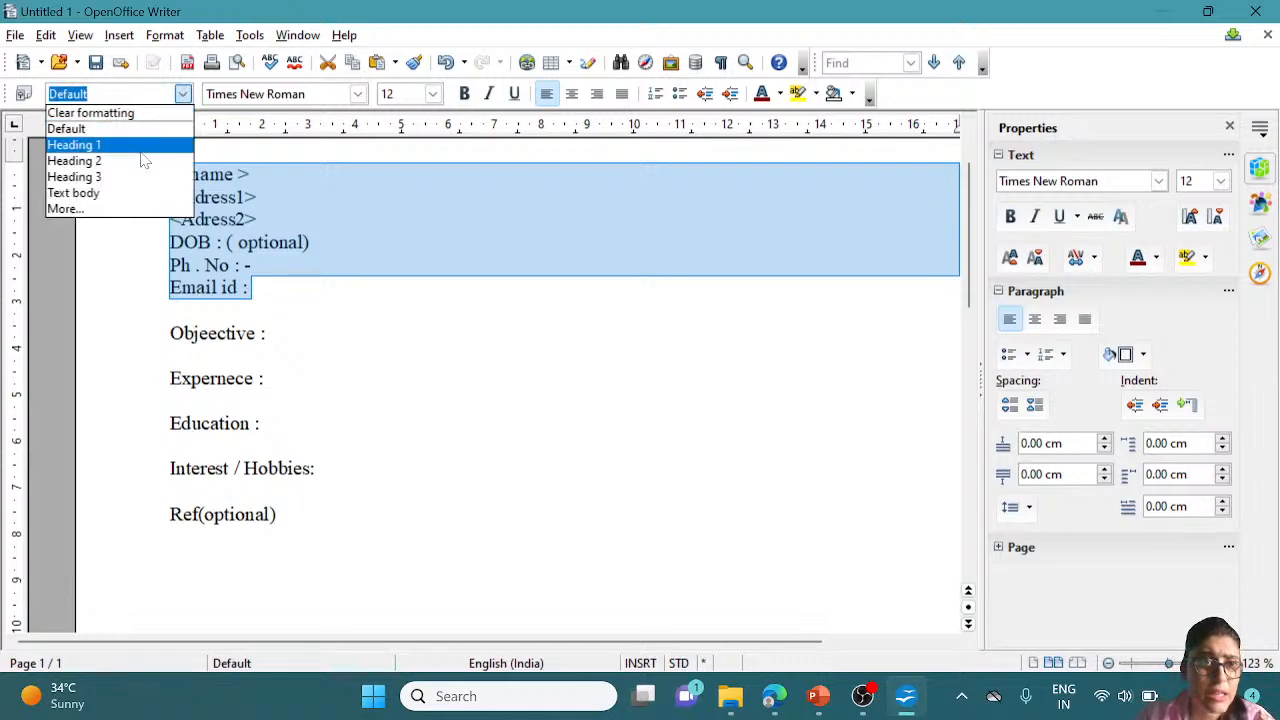
pyautogui.click(128, 179)
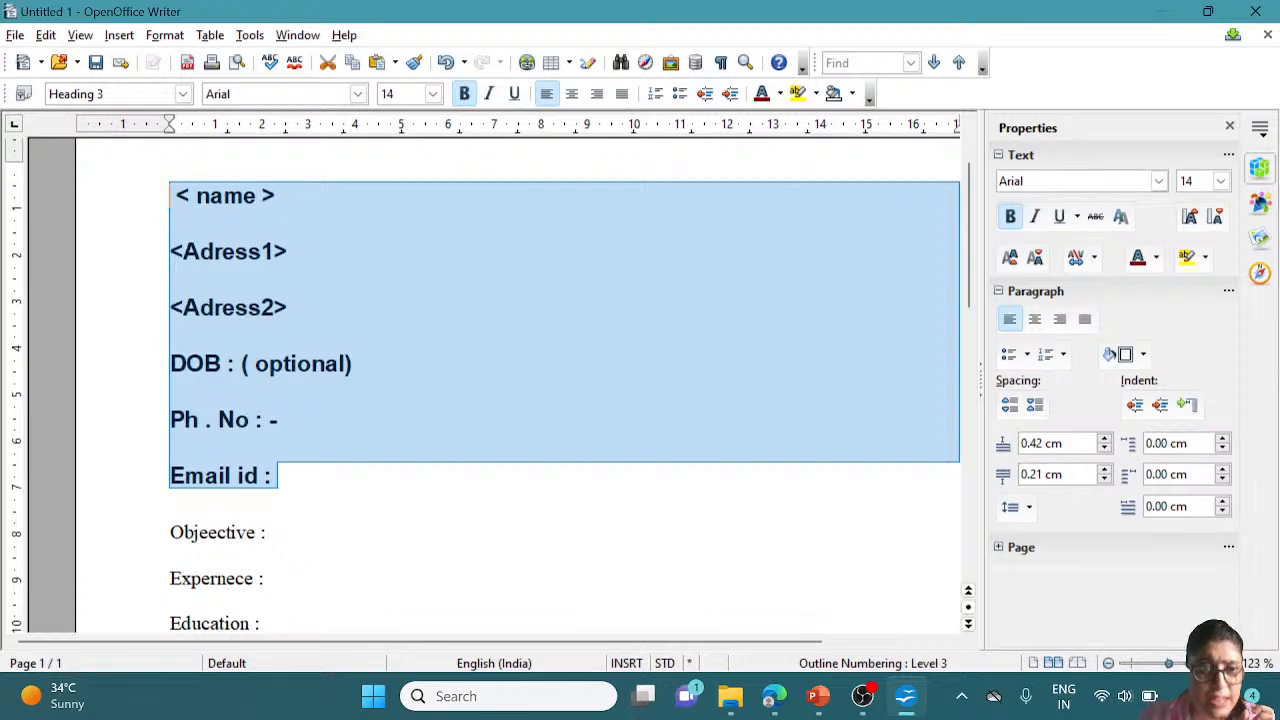
pyautogui.click(183, 94)
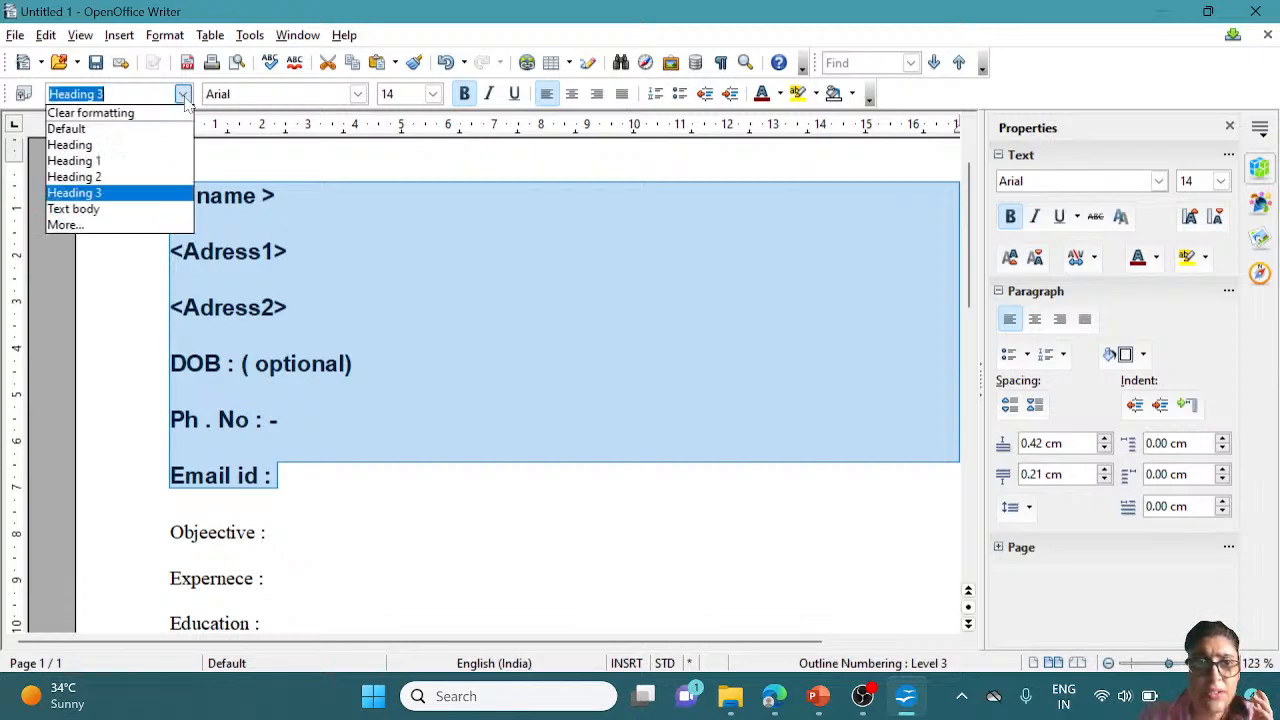
pyautogui.click(112, 162)
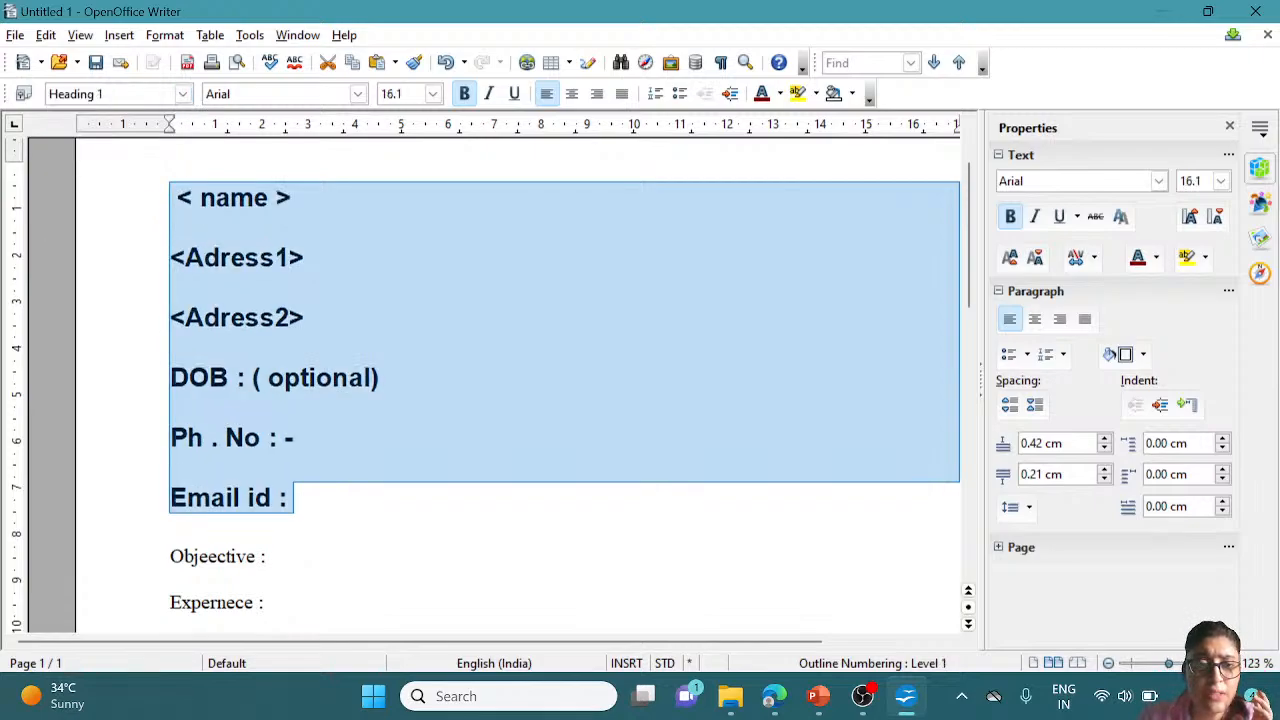
pyautogui.click(183, 94)
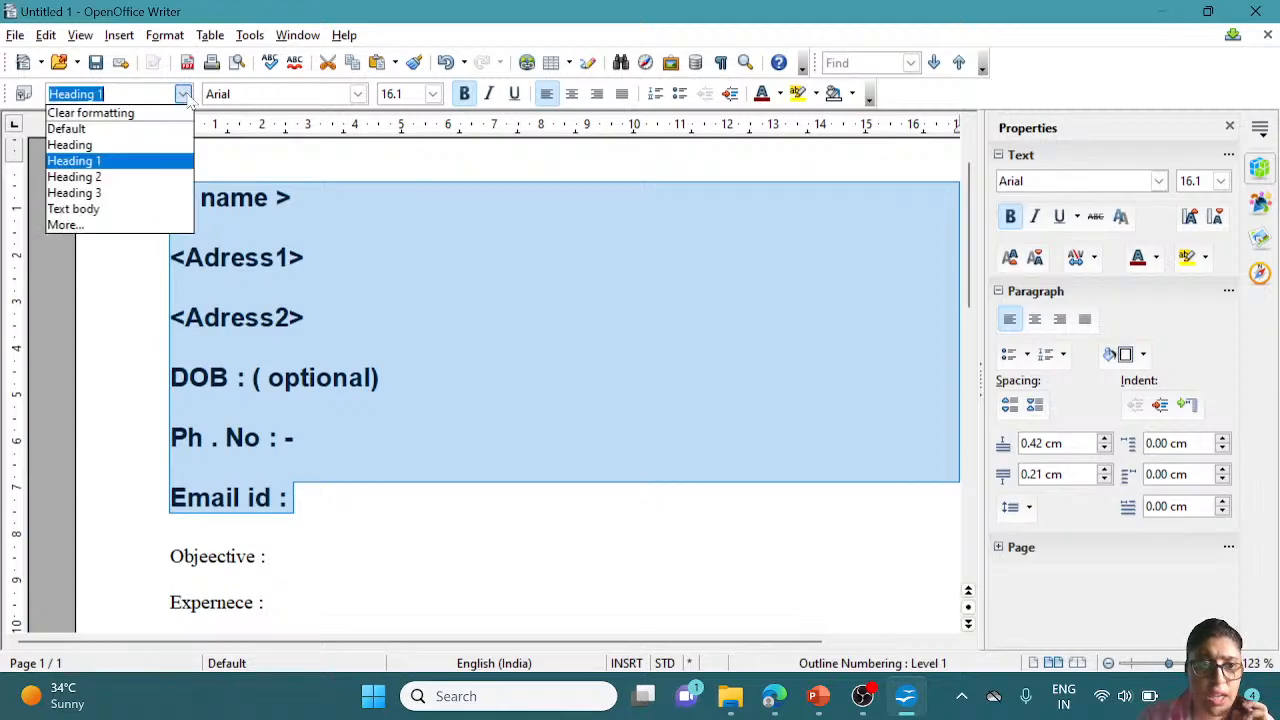
pyautogui.click(100, 209)
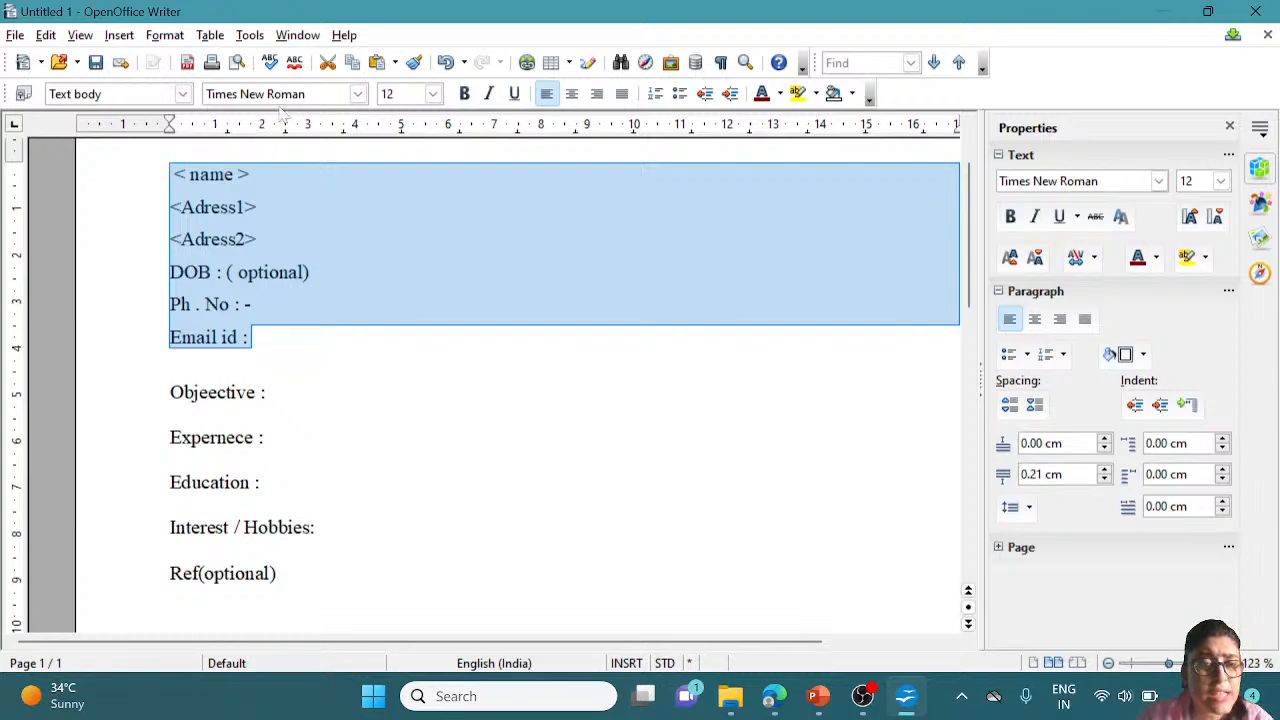
# Change the header lines' font from Tw Cen MT to Arial Rounded MT Bold at 14 pt
pyautogui.click(357, 94)
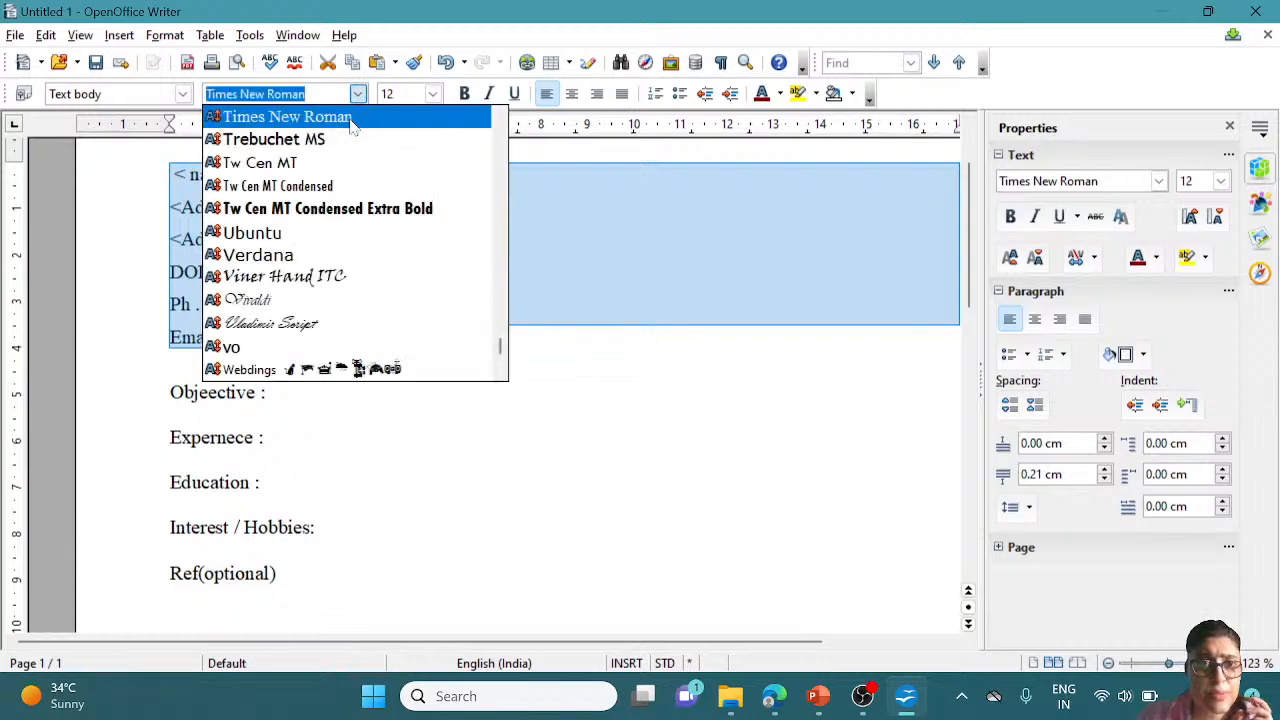
pyautogui.click(310, 163)
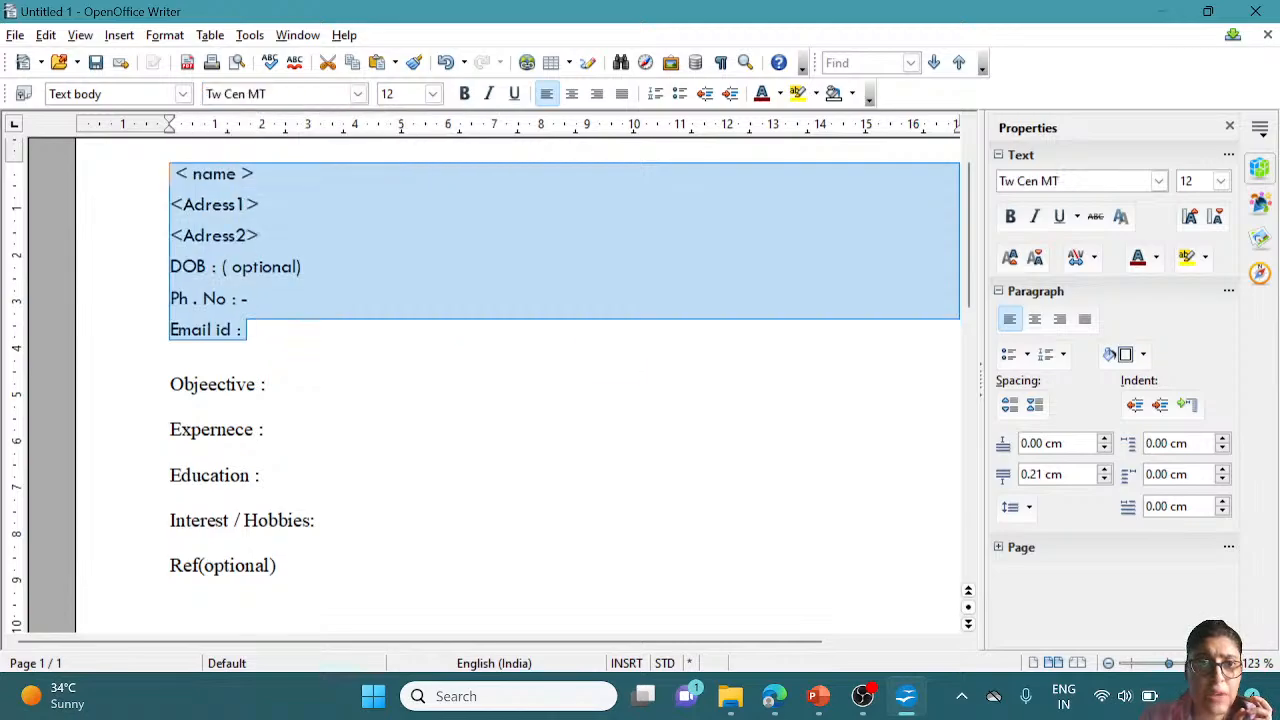
pyautogui.click(357, 94)
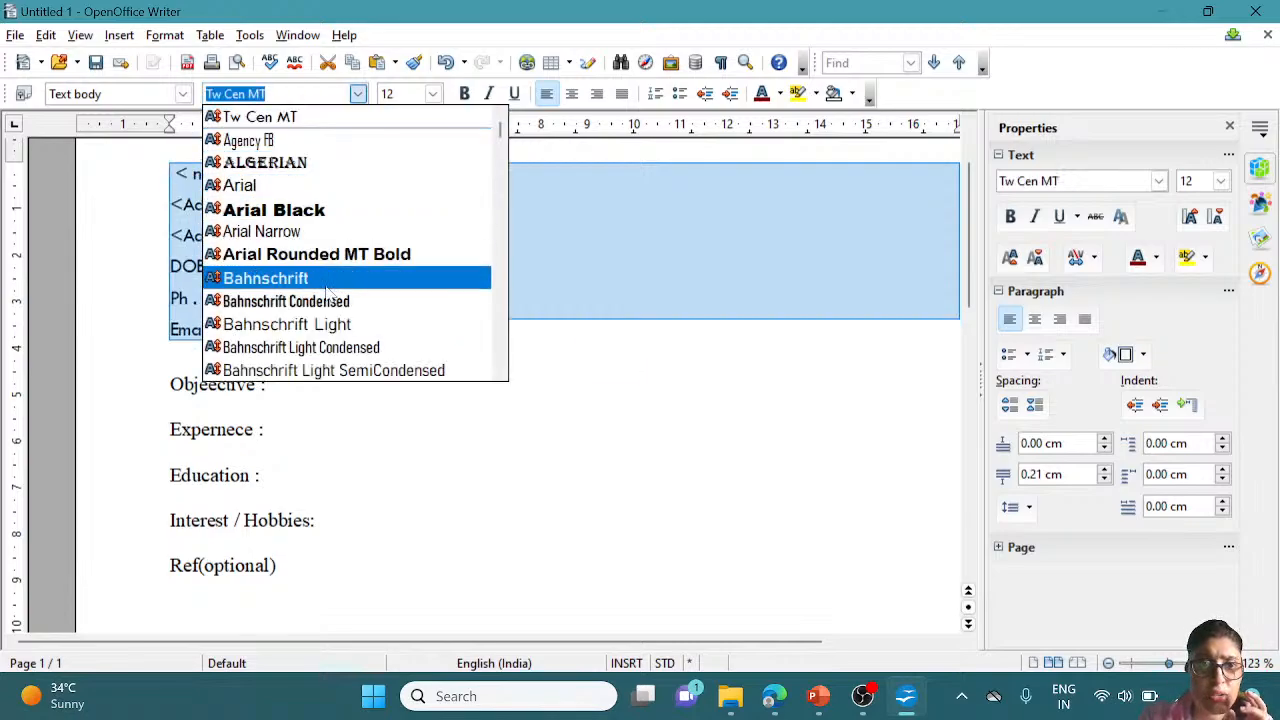
pyautogui.click(350, 256)
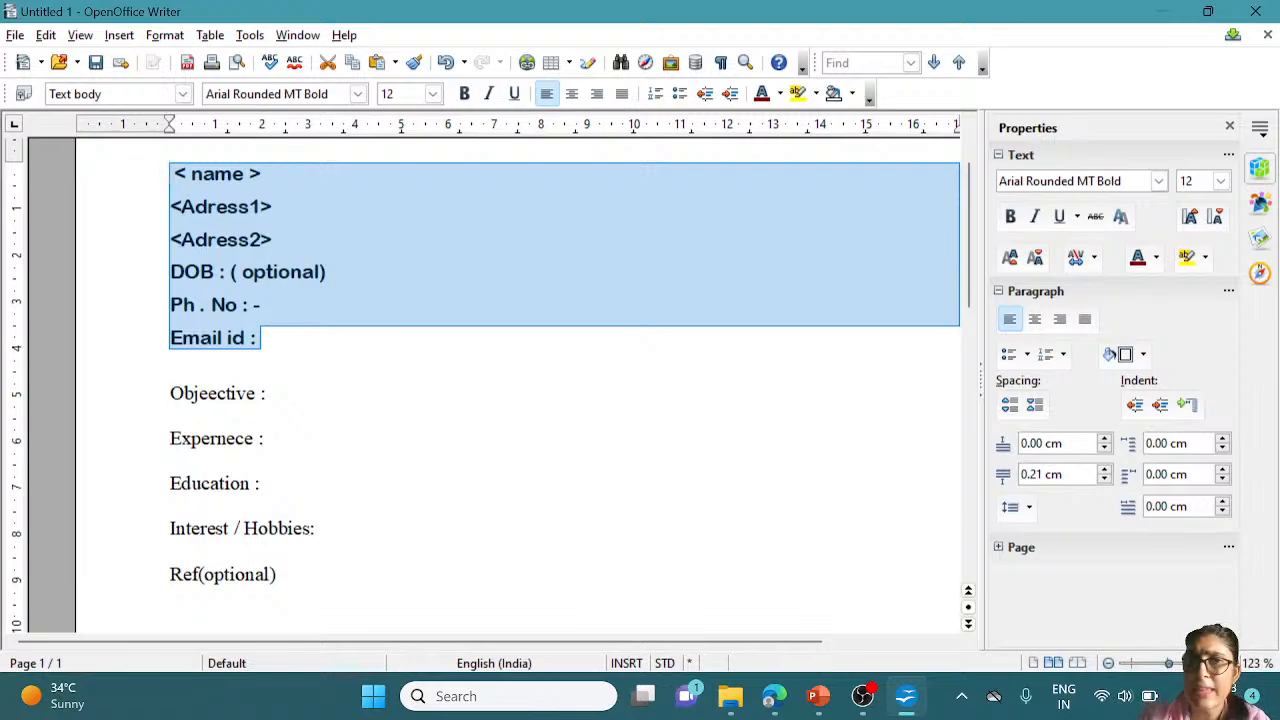
pyautogui.click(432, 93)
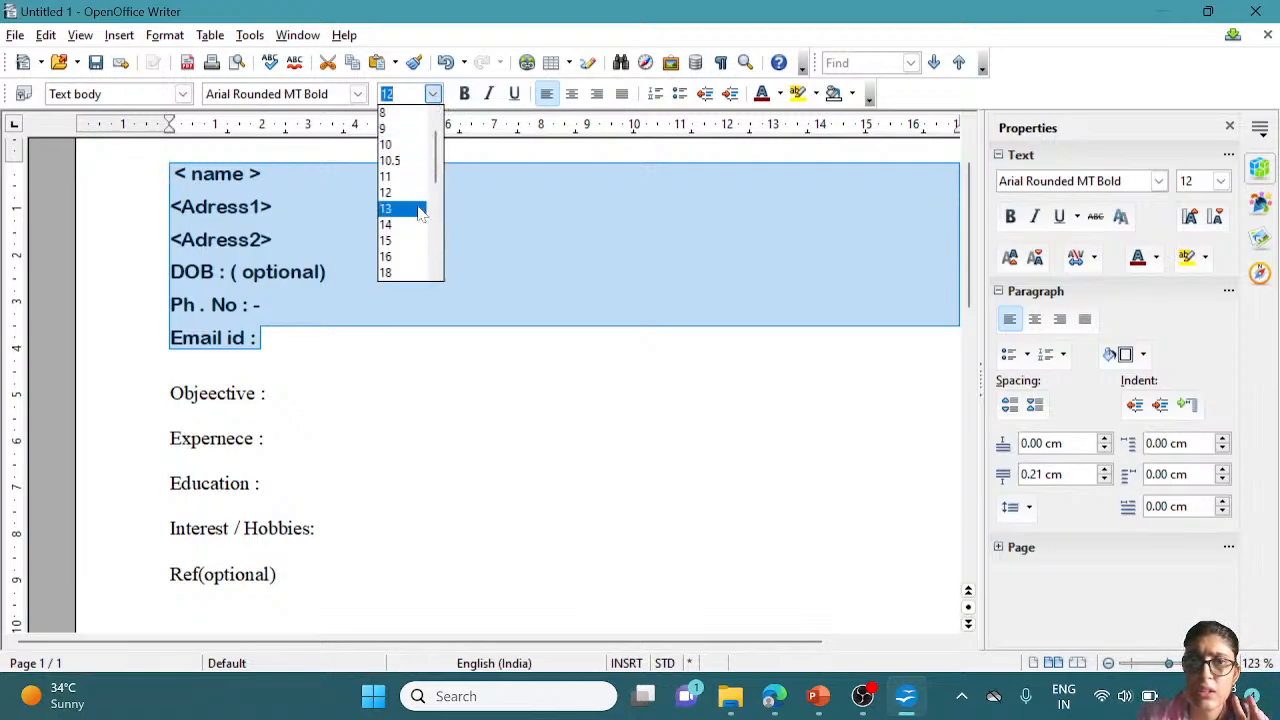
pyautogui.click(415, 225)
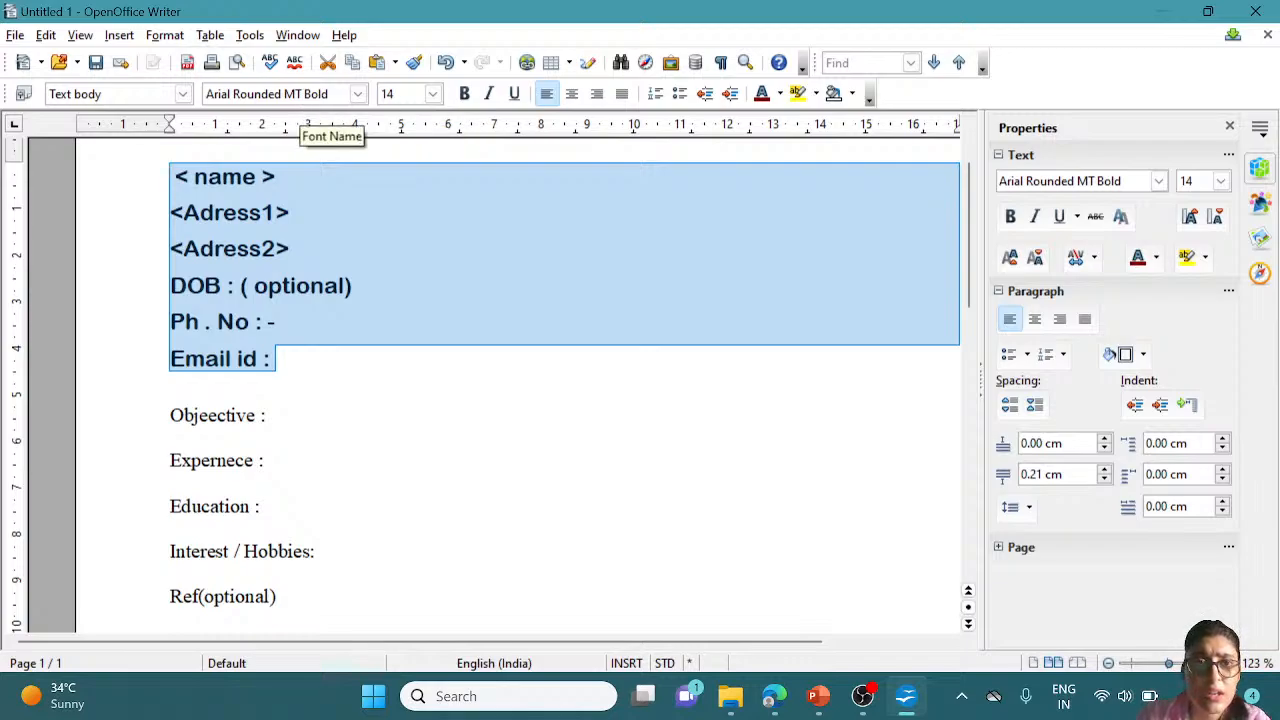
# Select the six header lines, make them italic and centre them on the page
pyautogui.click(489, 94)
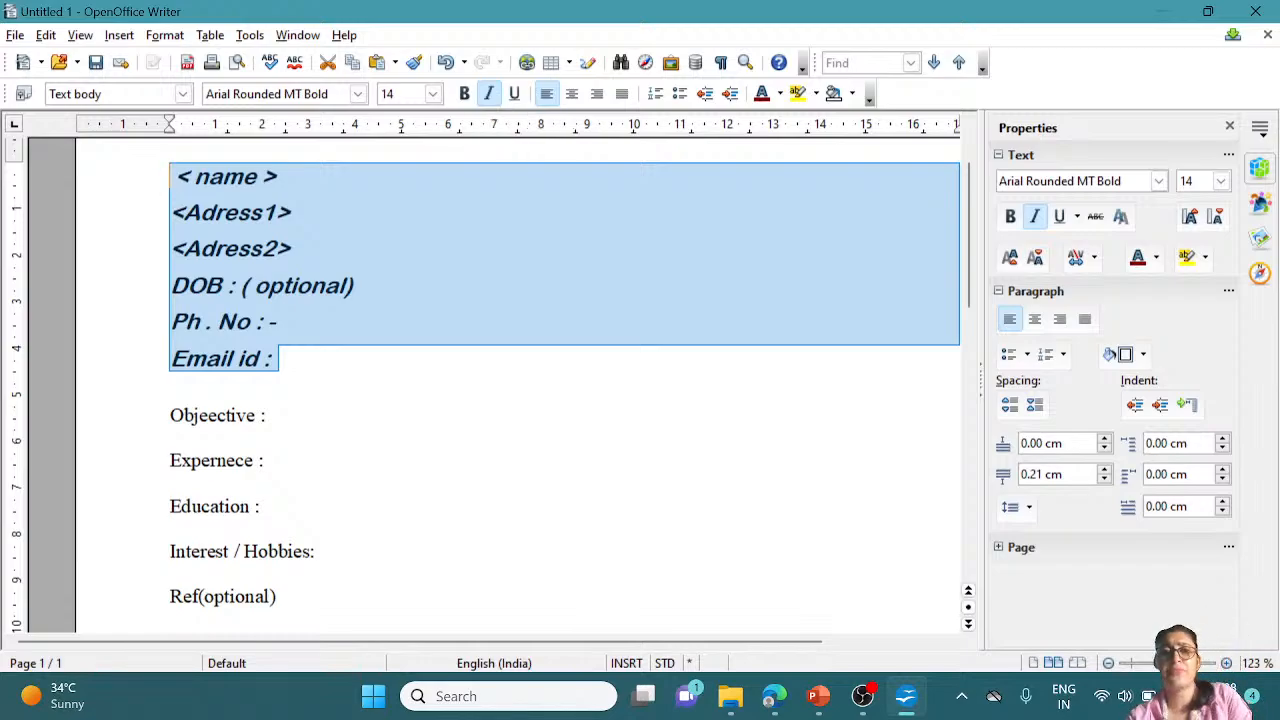
pyautogui.click(279, 177)
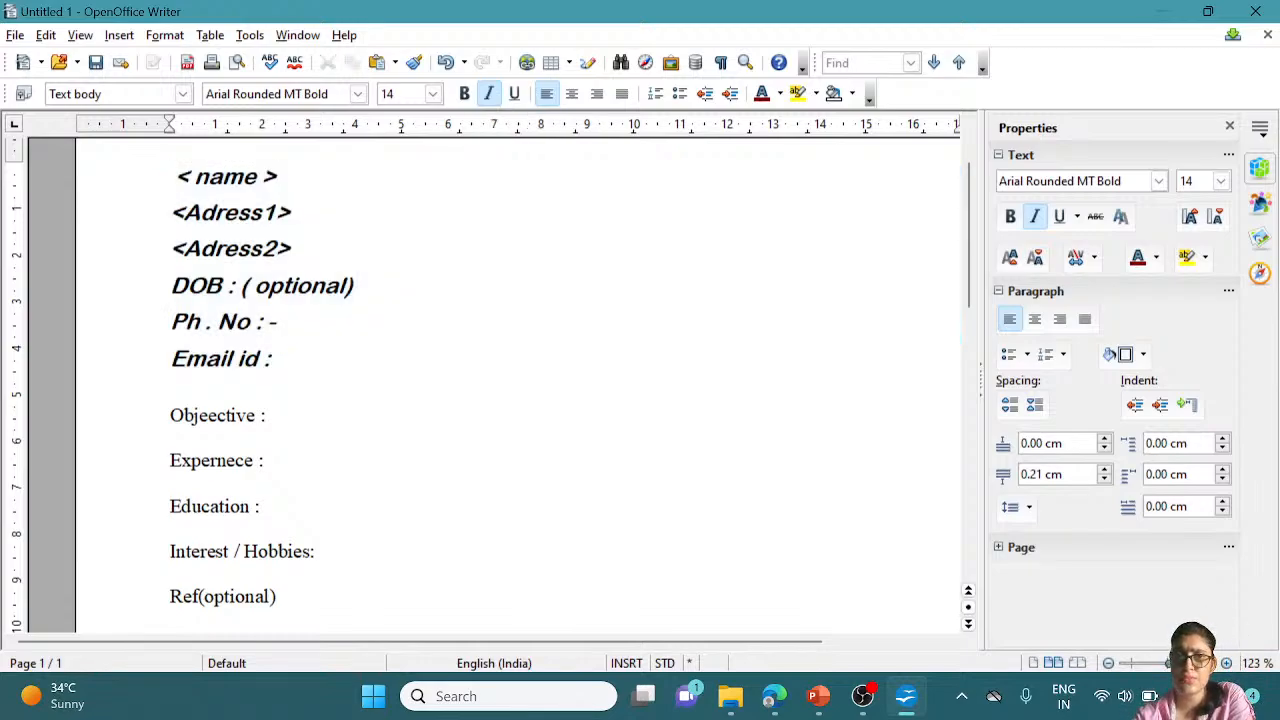
pyautogui.click(514, 93)
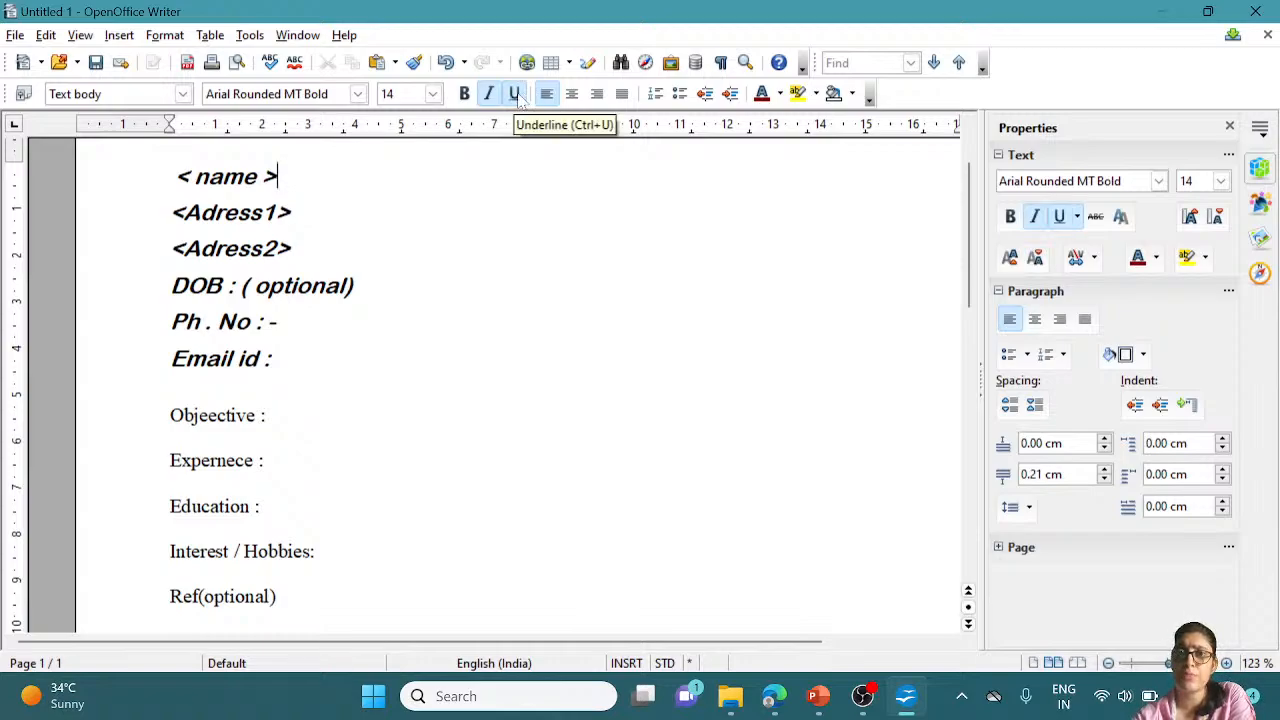
pyautogui.click(467, 93)
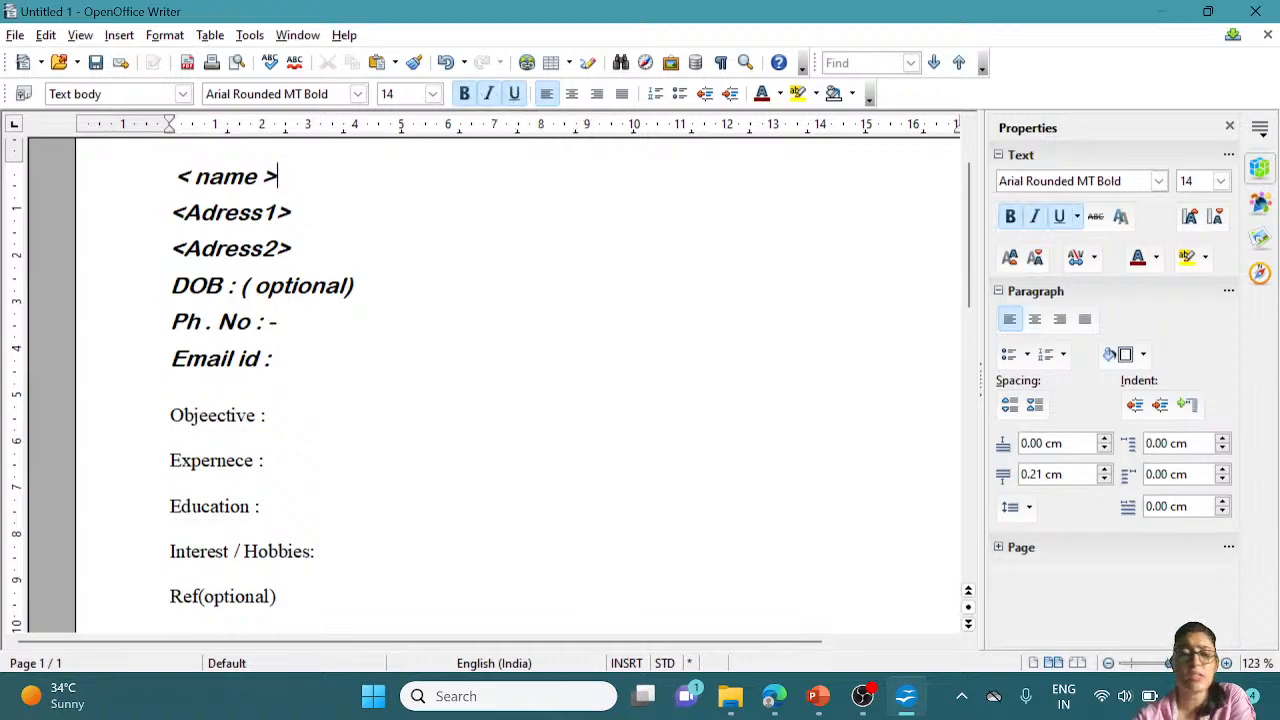
pyautogui.press('Home')
pyautogui.hotkey('shift', 'Down')
pyautogui.hotkey('shift', 'Down')
pyautogui.hotkey('shift', 'Down')
pyautogui.hotkey('shift', 'Down')
pyautogui.hotkey('shift', 'Down')
pyautogui.hotkey('shift', 'Down')
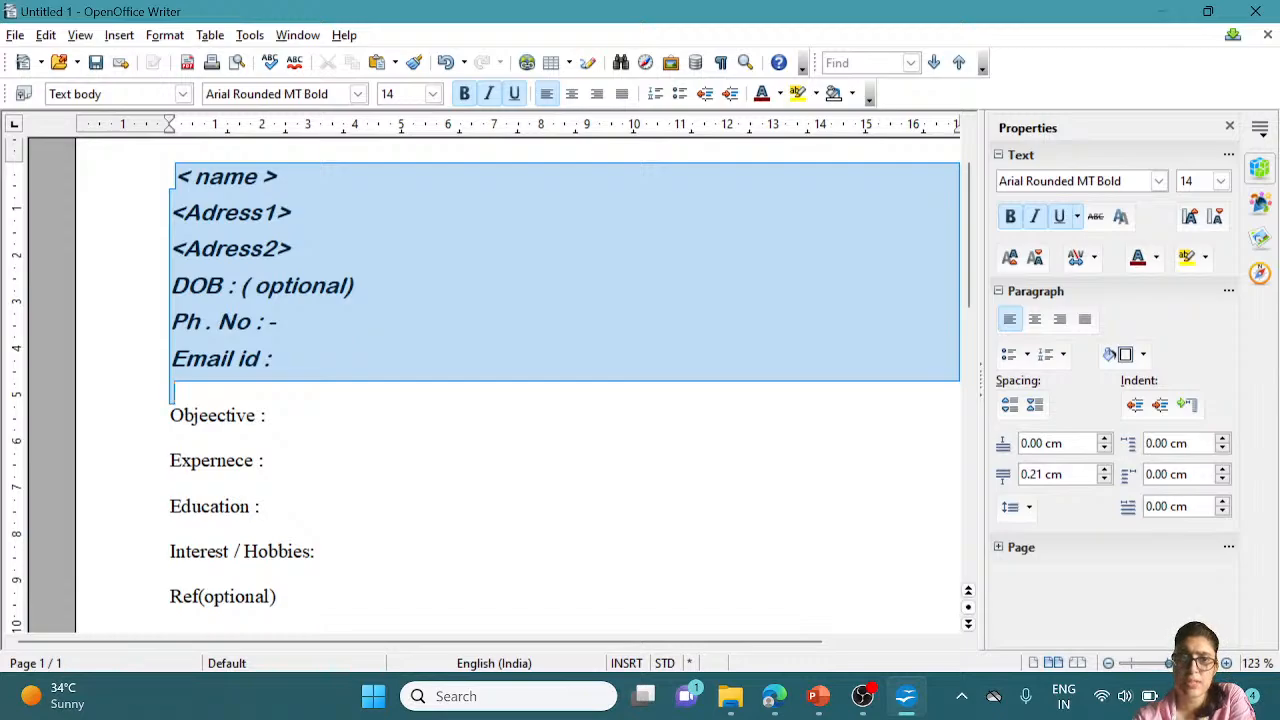
pyautogui.click(488, 95)
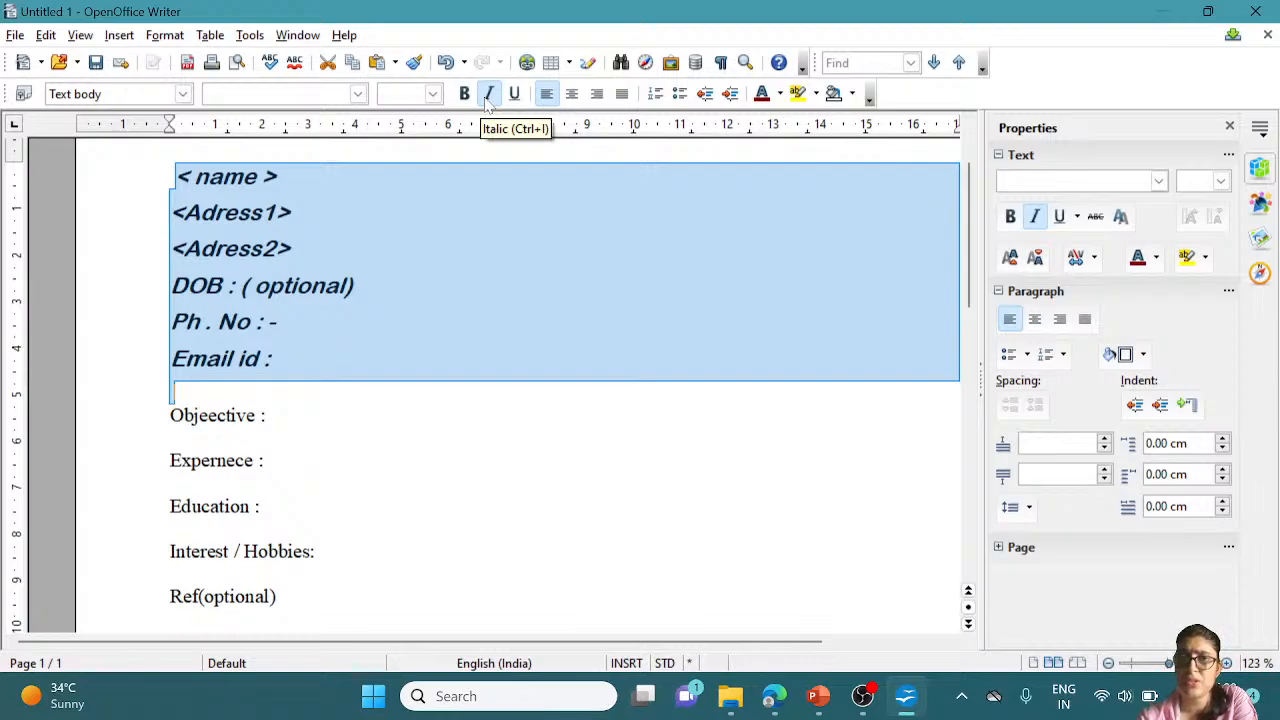
pyautogui.click(572, 94)
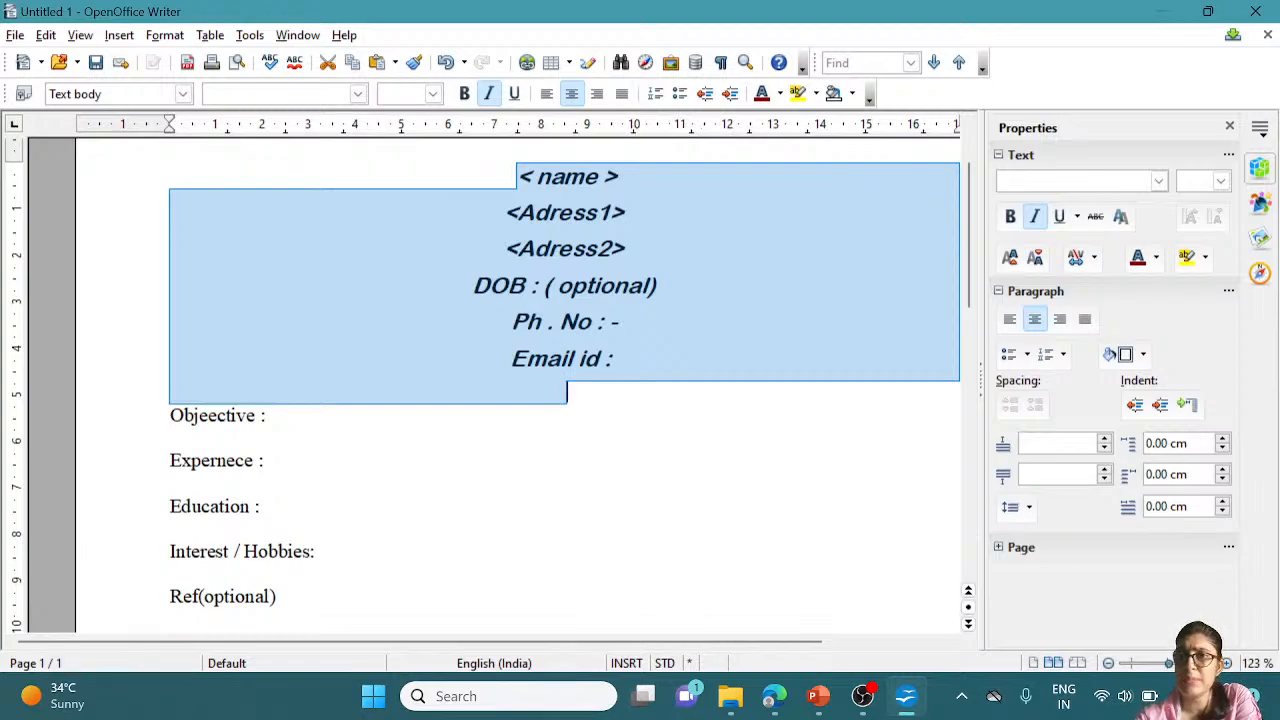
pyautogui.click(171, 437)
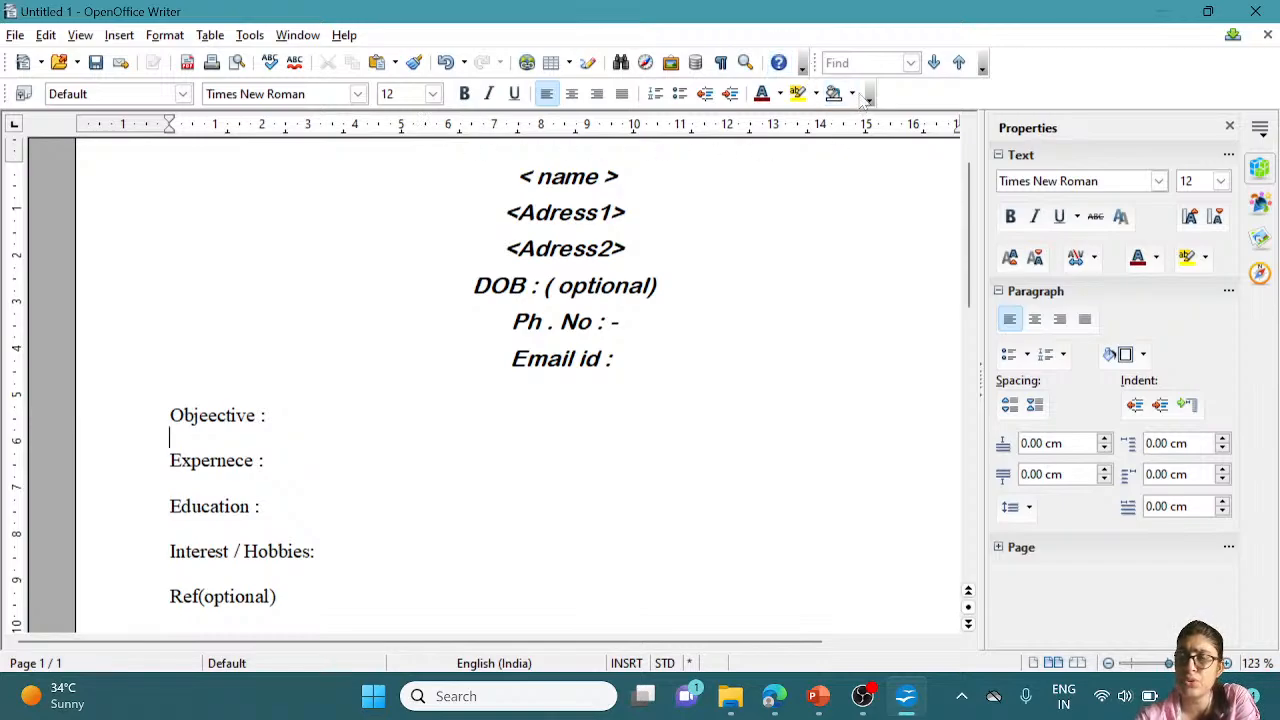
pyautogui.moveTo(511, 177); pyautogui.dragTo(632, 248)
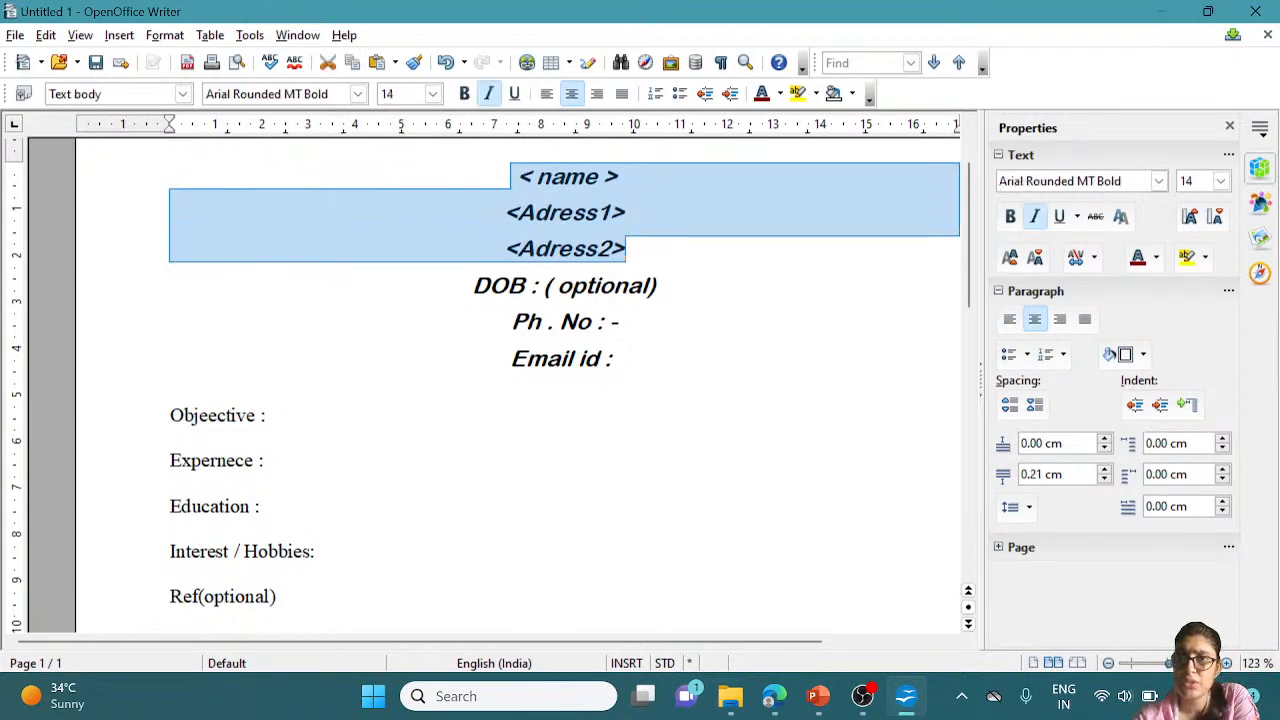
pyautogui.click(852, 94)
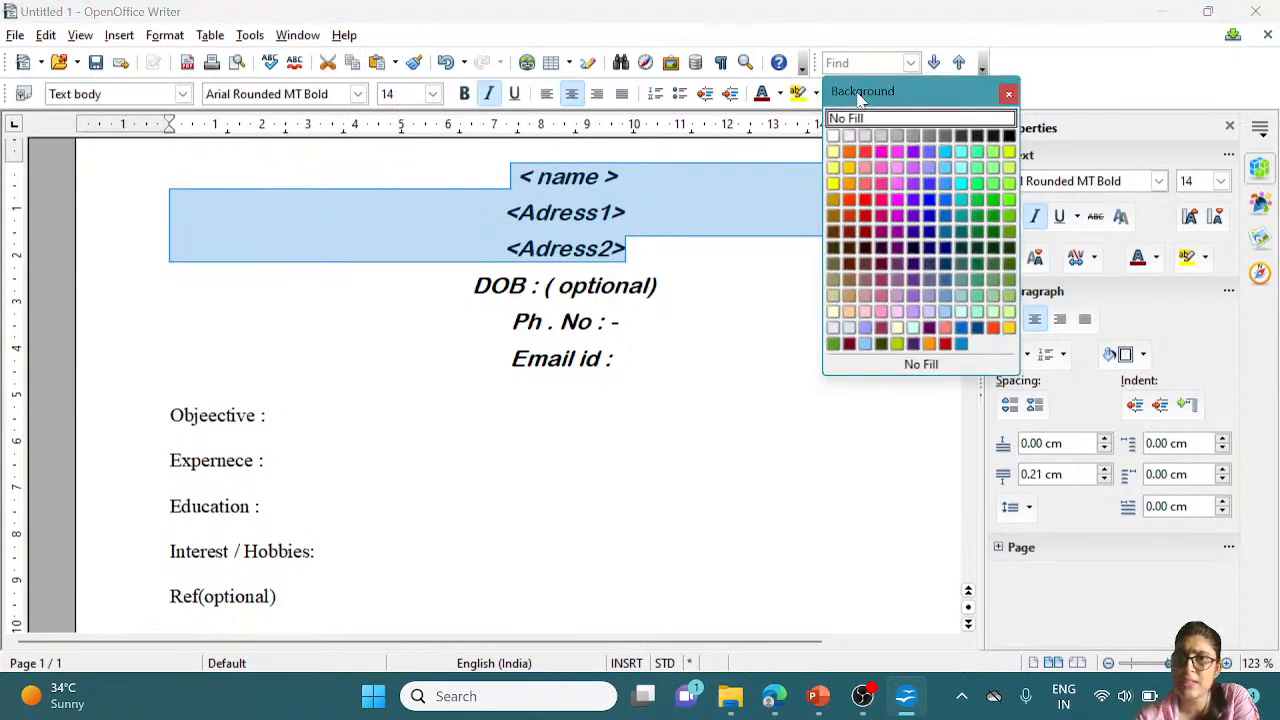
pyautogui.click(865, 153)
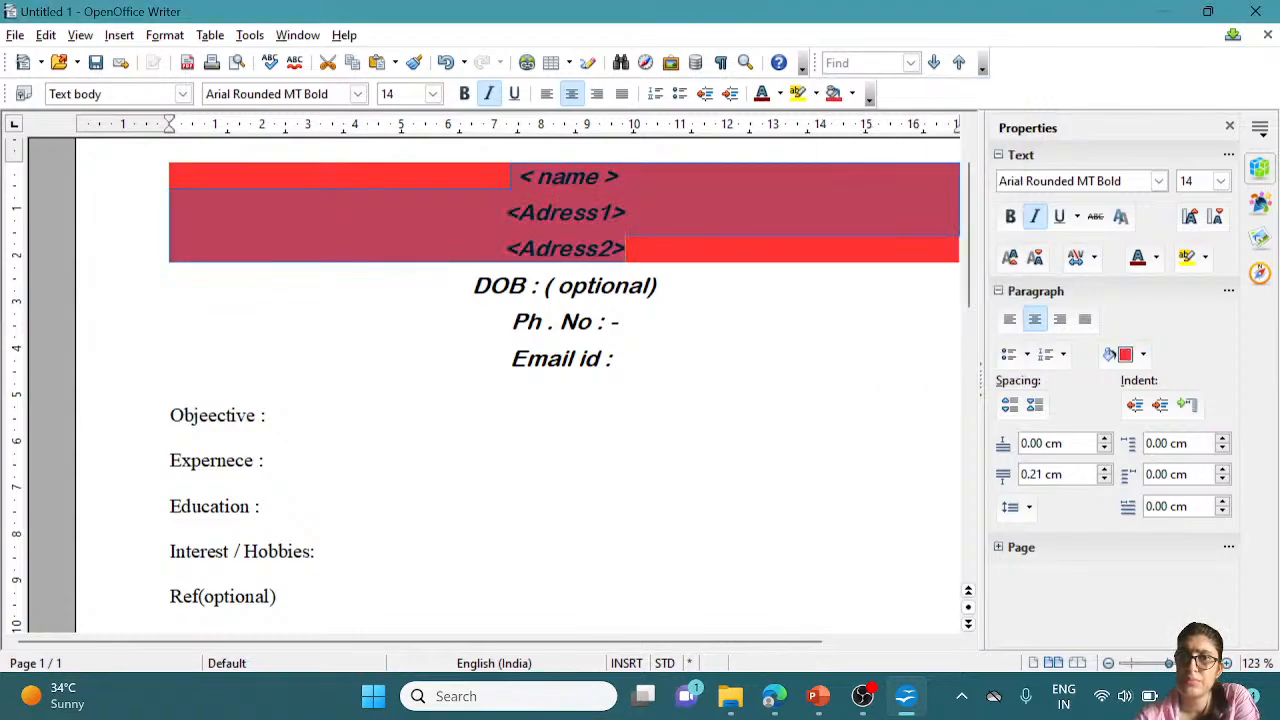
pyautogui.click(621, 359)
pyautogui.click(626, 249)
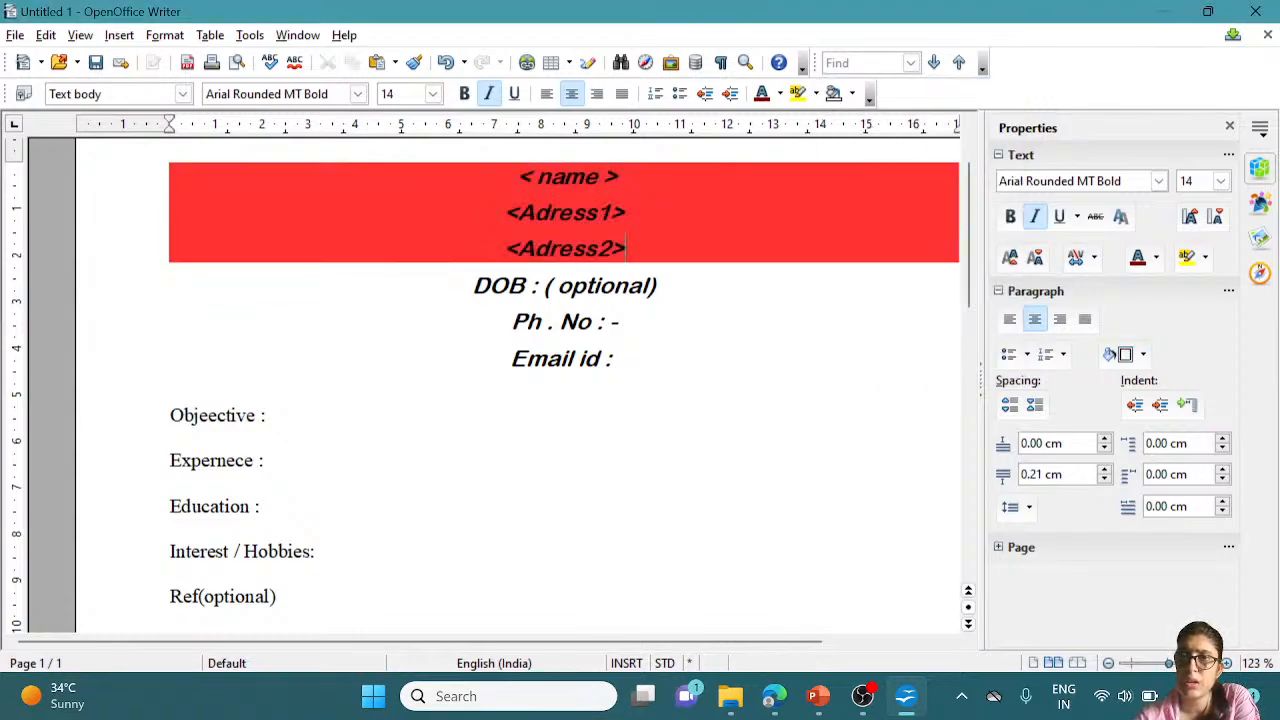
pyautogui.hotkey('shift', 'Up')
pyautogui.hotkey('shift', 'Up')
pyautogui.hotkey('shift', 'Up')
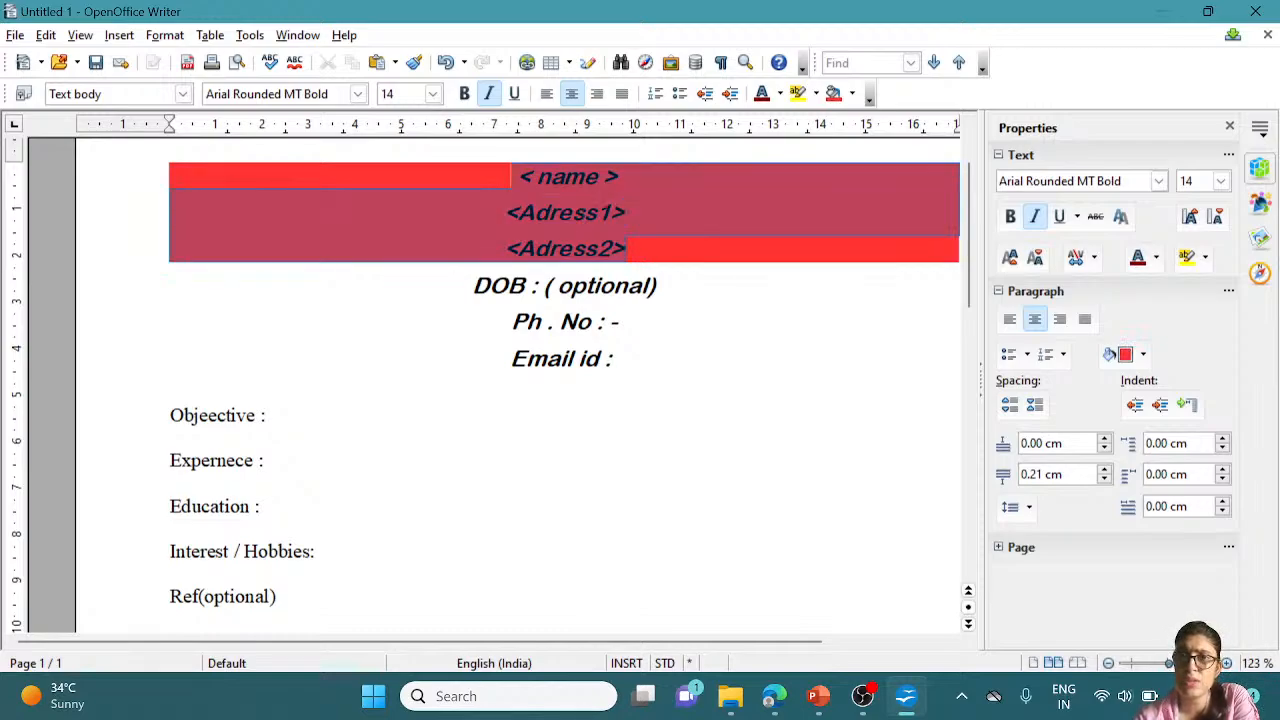
pyautogui.click(852, 93)
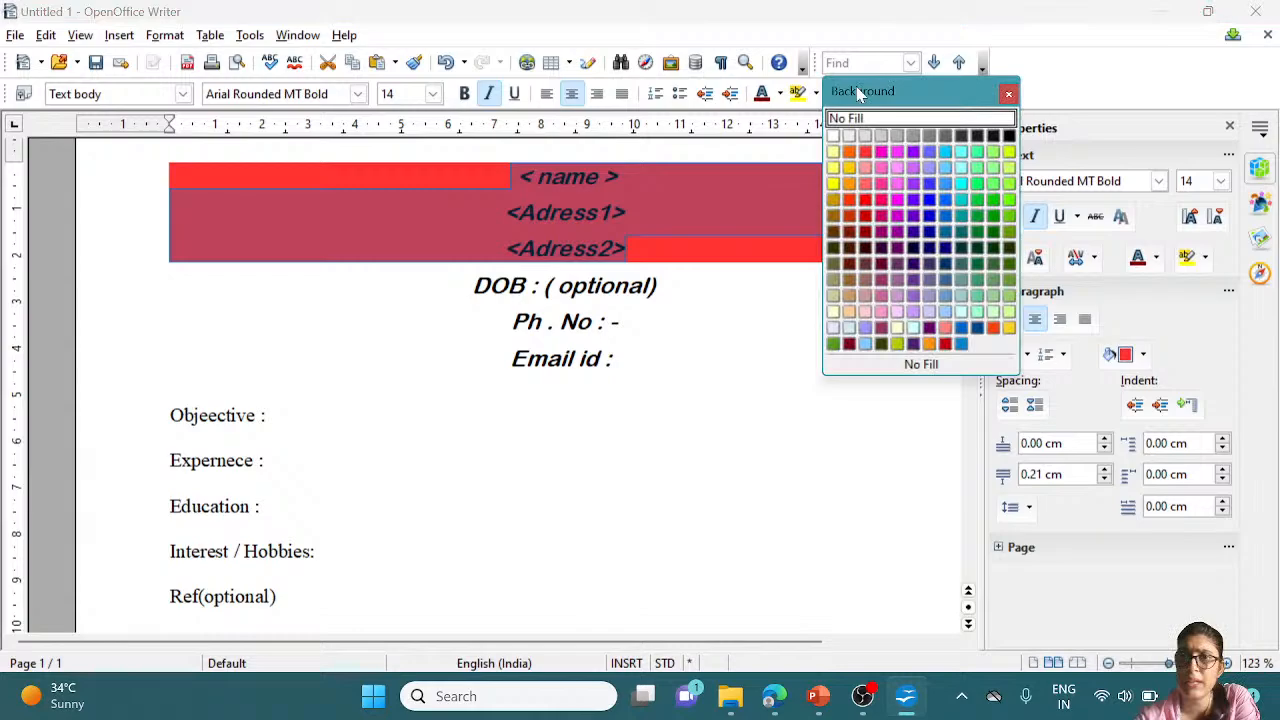
pyautogui.click(834, 137)
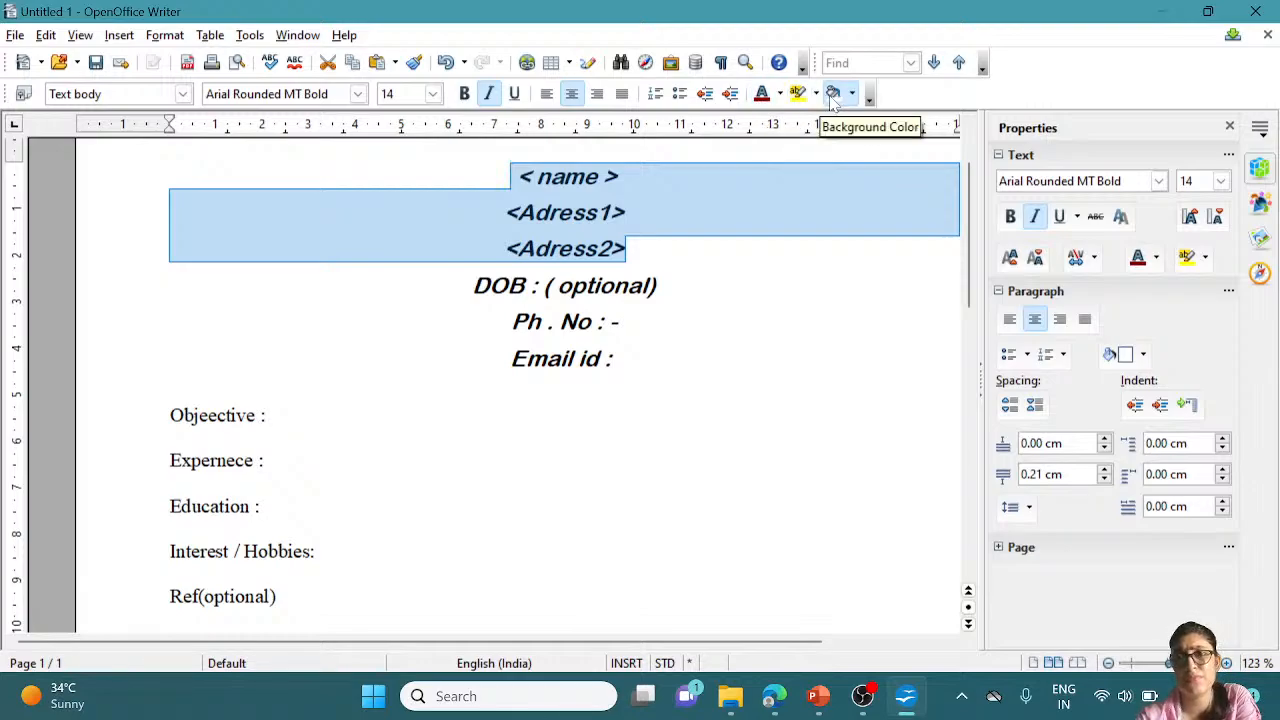
pyautogui.click(780, 95)
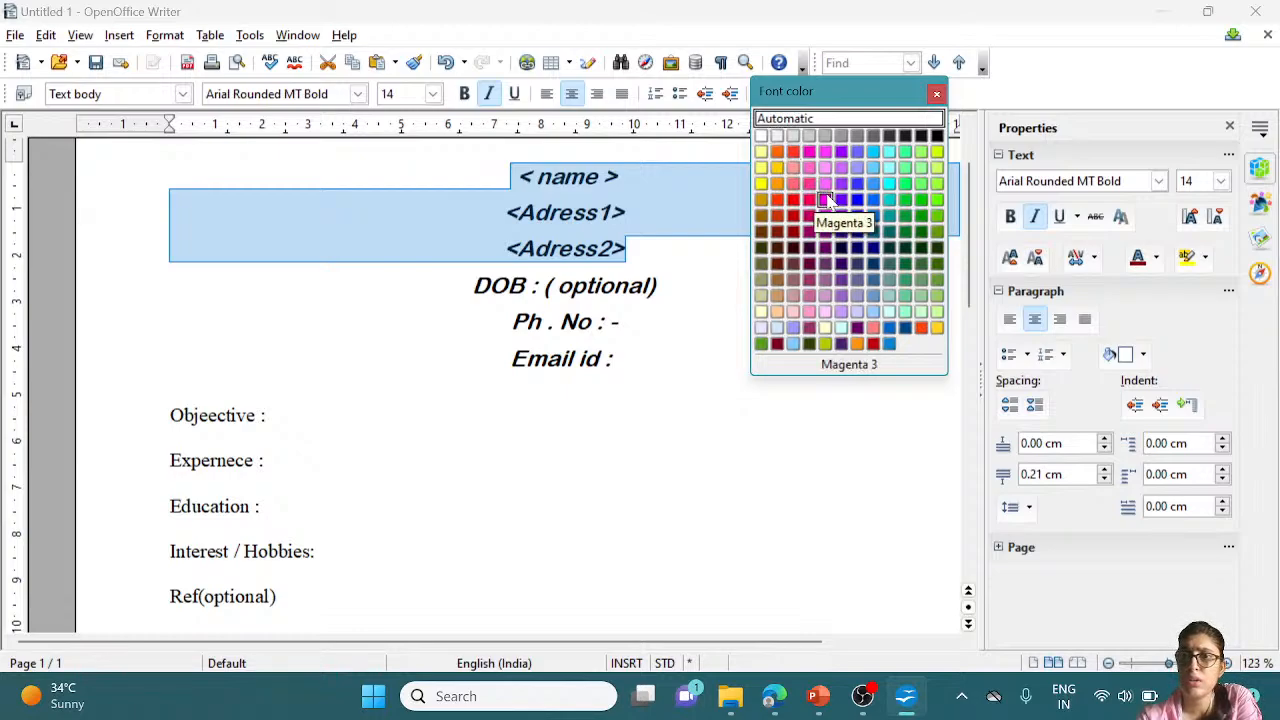
pyautogui.click(857, 185)
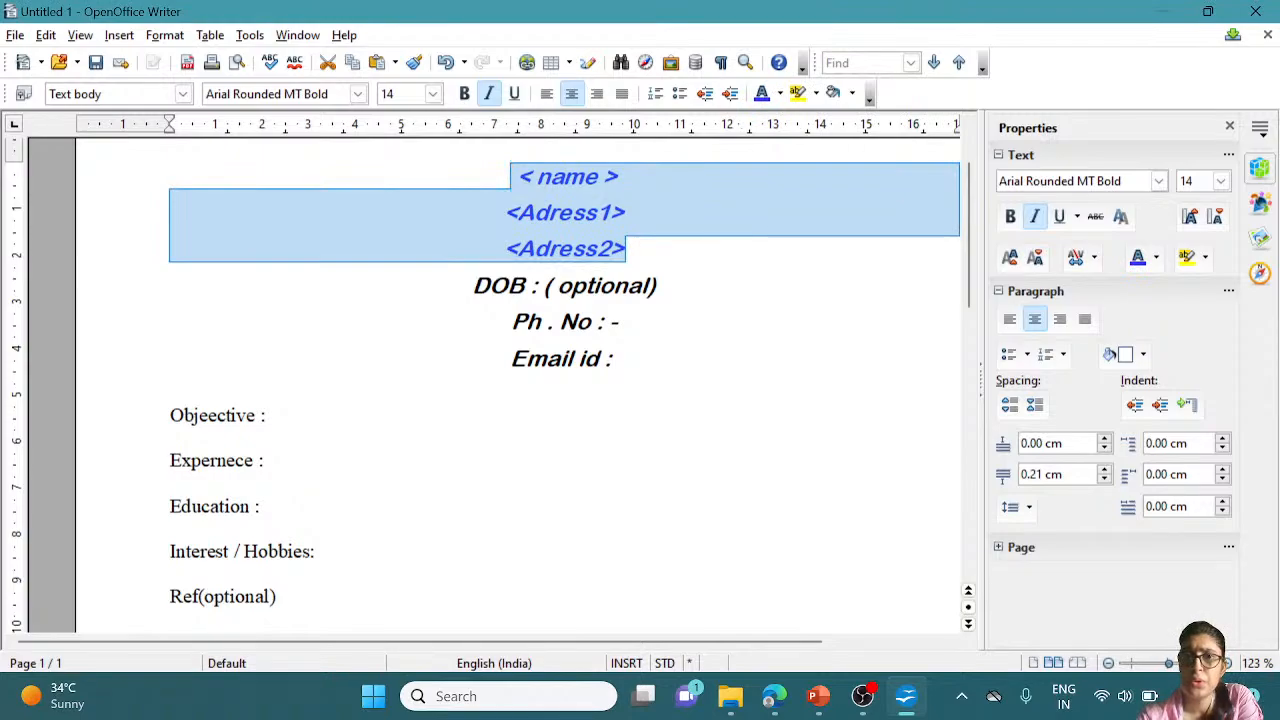
pyautogui.click(620, 358)
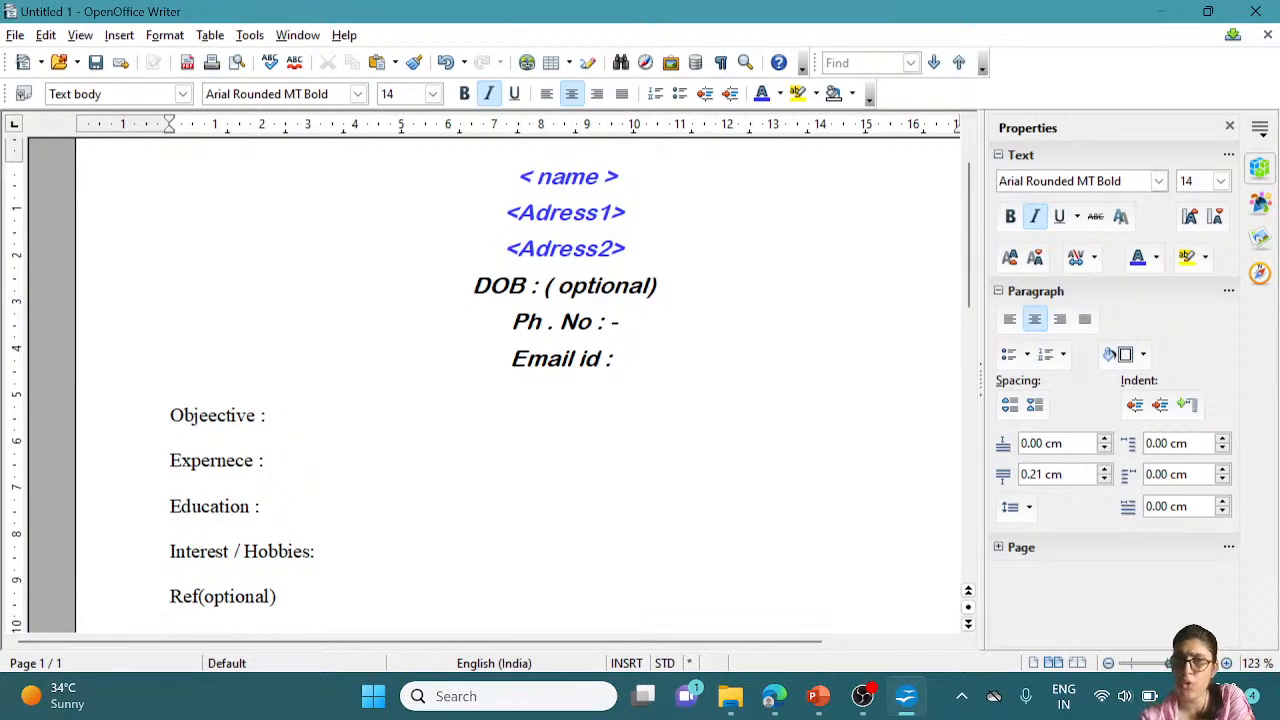
# Open Styles and Formatting on paragraph styles, select the whole outline, and move the window beside the page
pyautogui.click(164, 35)
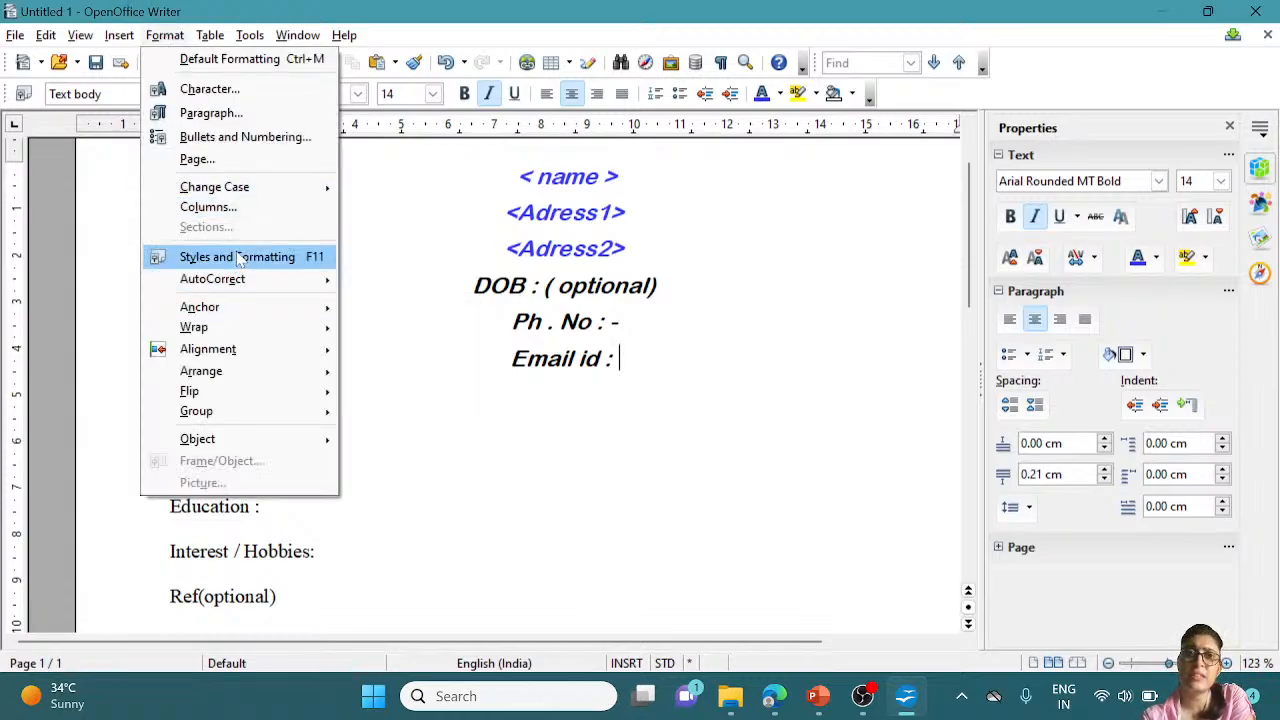
pyautogui.click(240, 259)
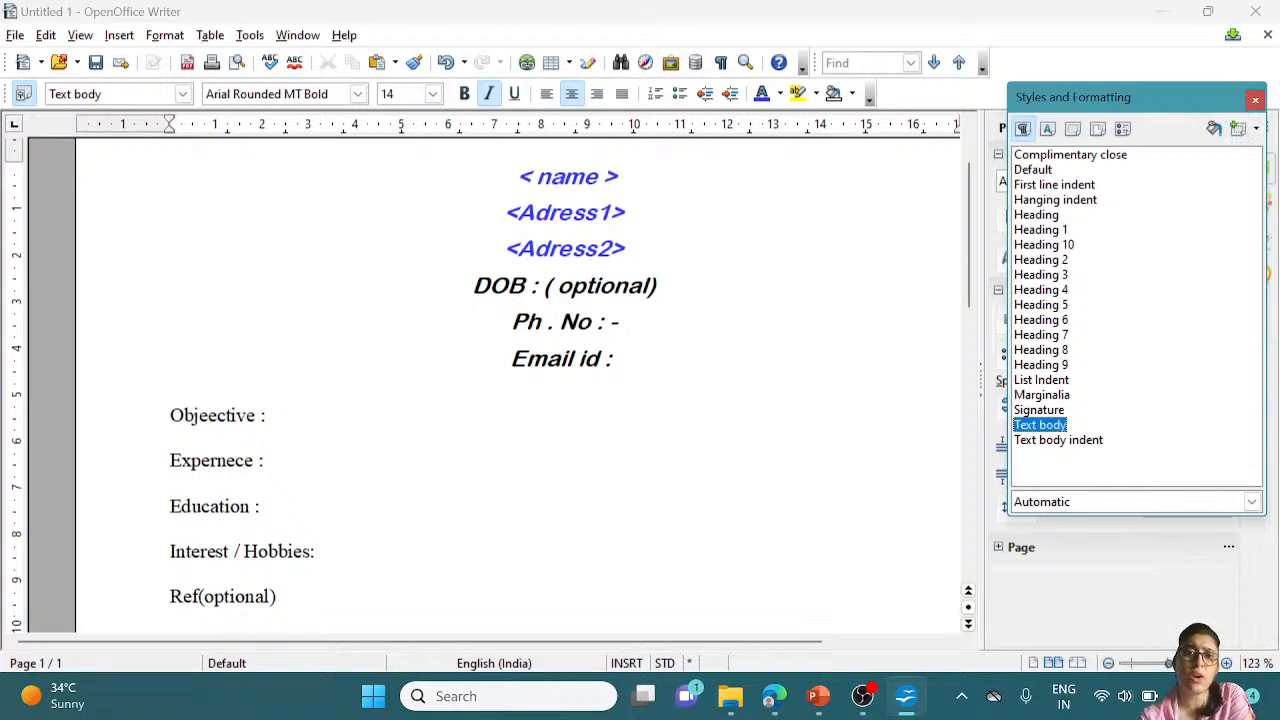
pyautogui.click(504, 248)
pyautogui.moveTo(516, 176); pyautogui.dragTo(276, 596)
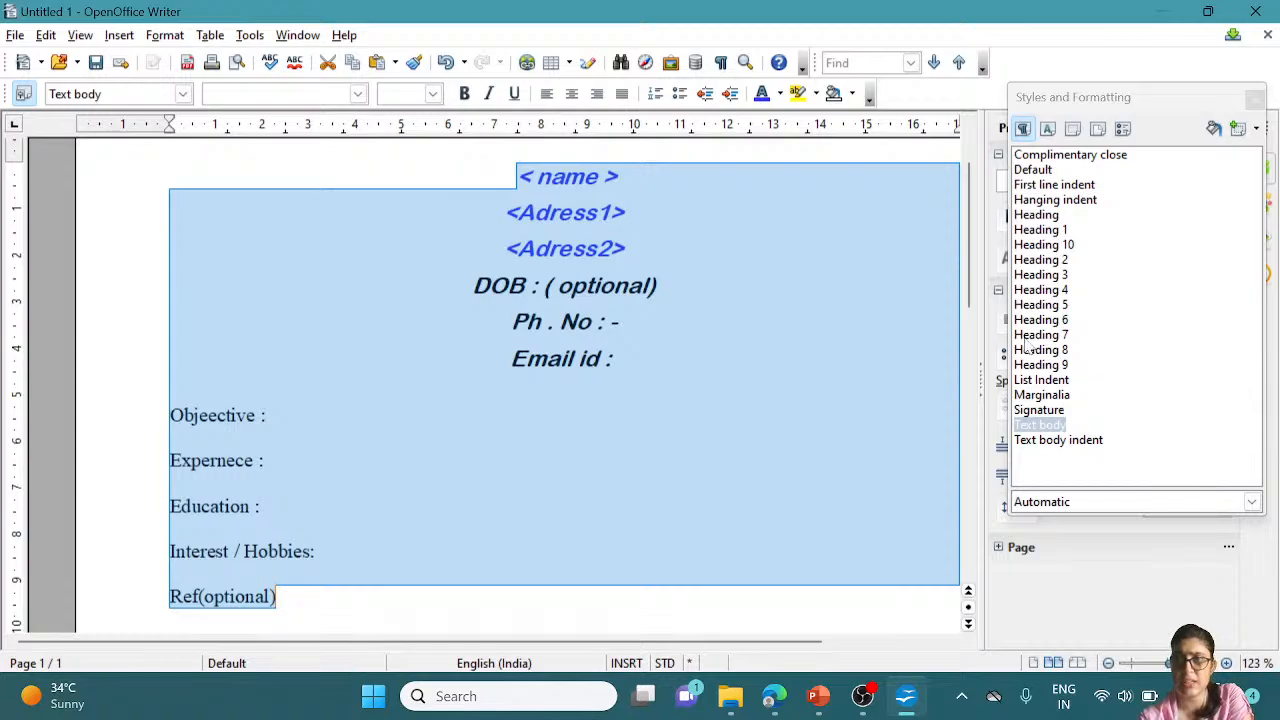
pyautogui.click(1048, 129)
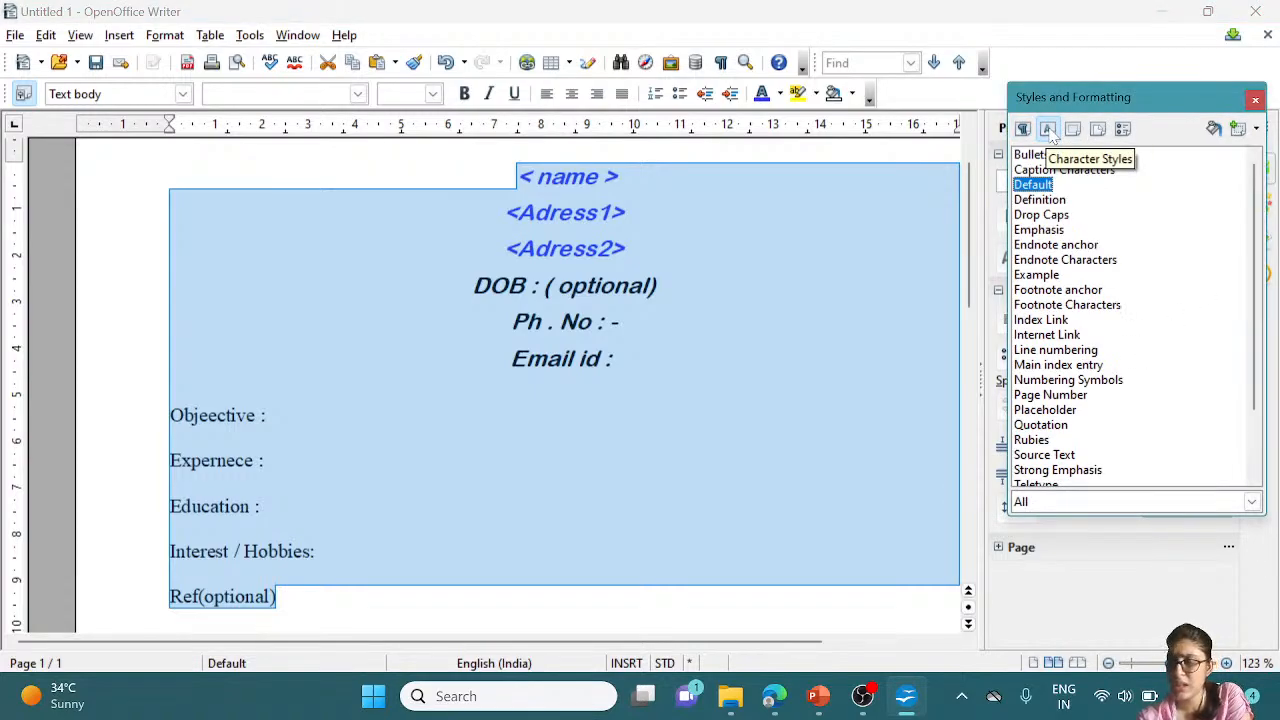
pyautogui.click(1022, 129)
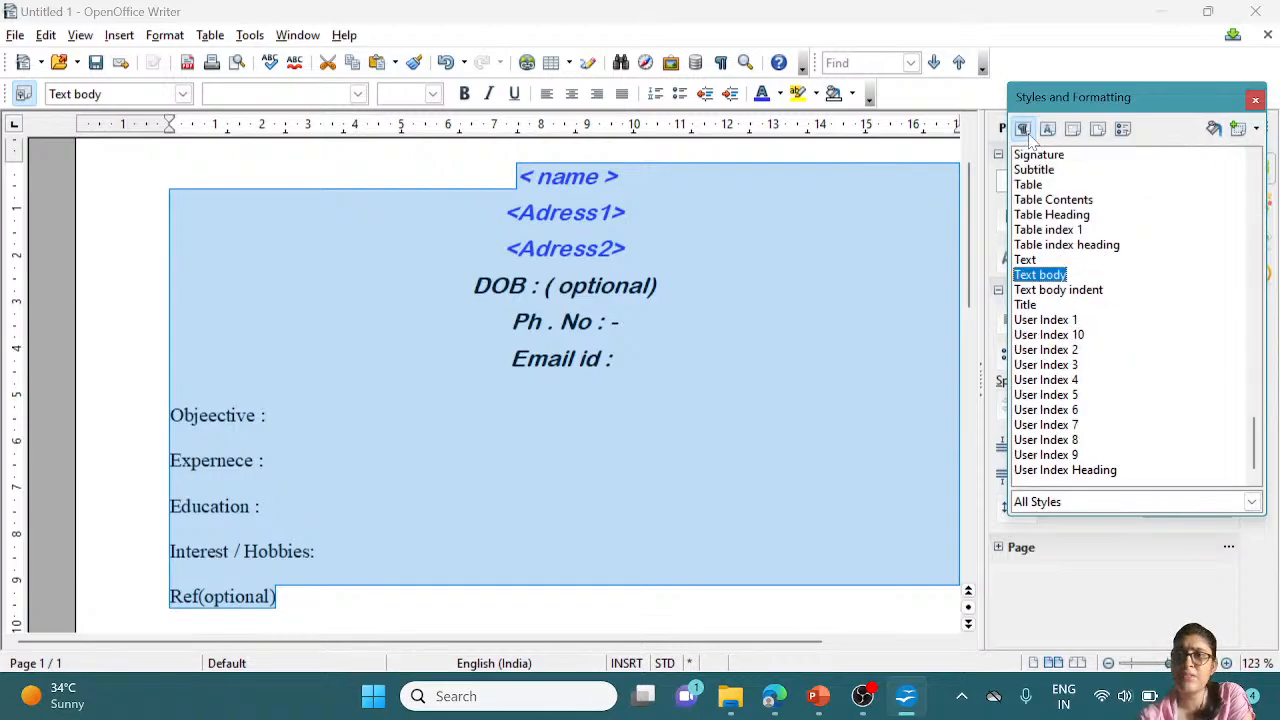
pyautogui.moveTo(1150, 105); pyautogui.dragTo(840, 168)
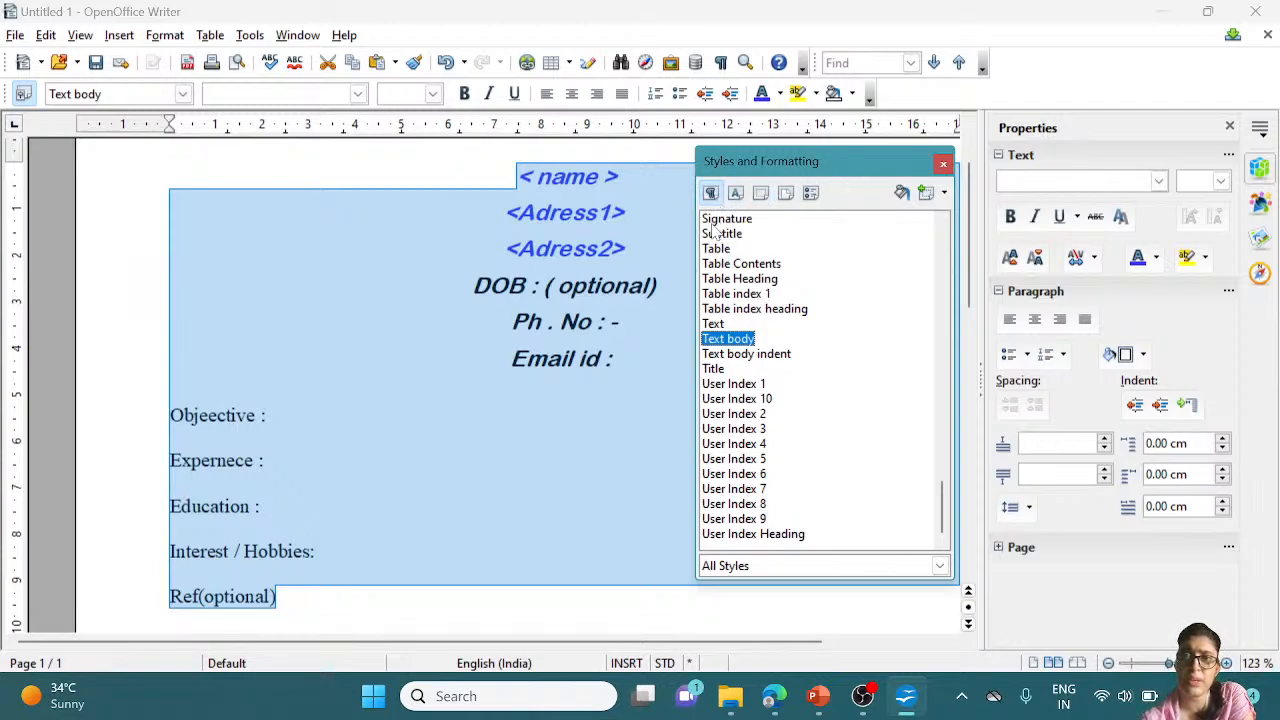
# Apply the Title style to the <Adress1> line and Text body to the < name > line
pyautogui.moveTo(942, 543)
pyautogui.mouseDown()
pyautogui.moveTo(940, 245)
pyautogui.moveTo(958, 512)
pyautogui.mouseUp()
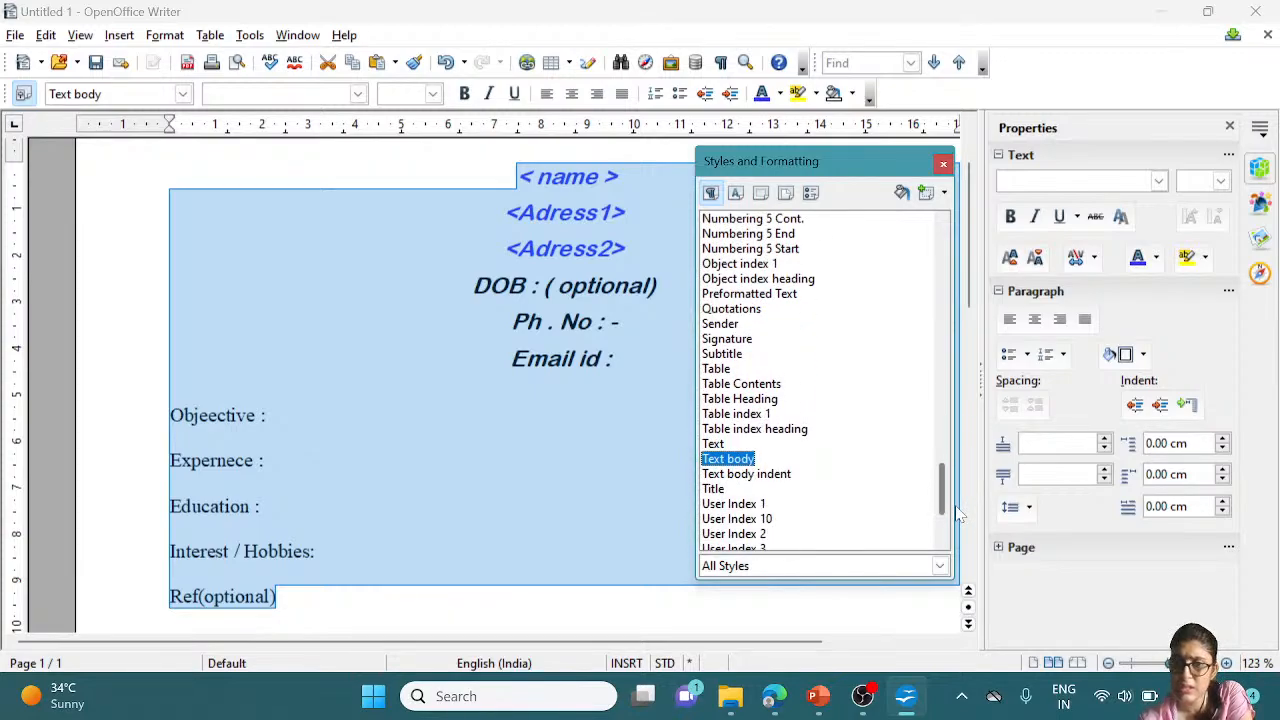
pyautogui.click(778, 476)
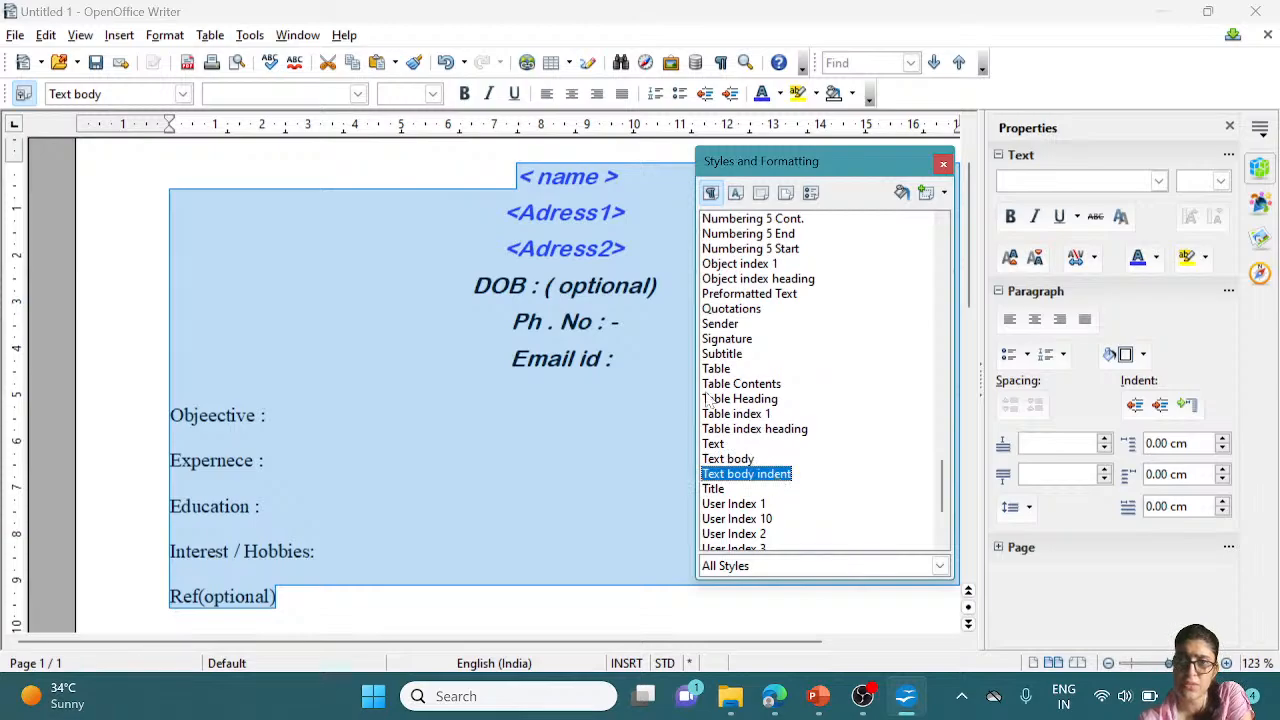
pyautogui.click(626, 212)
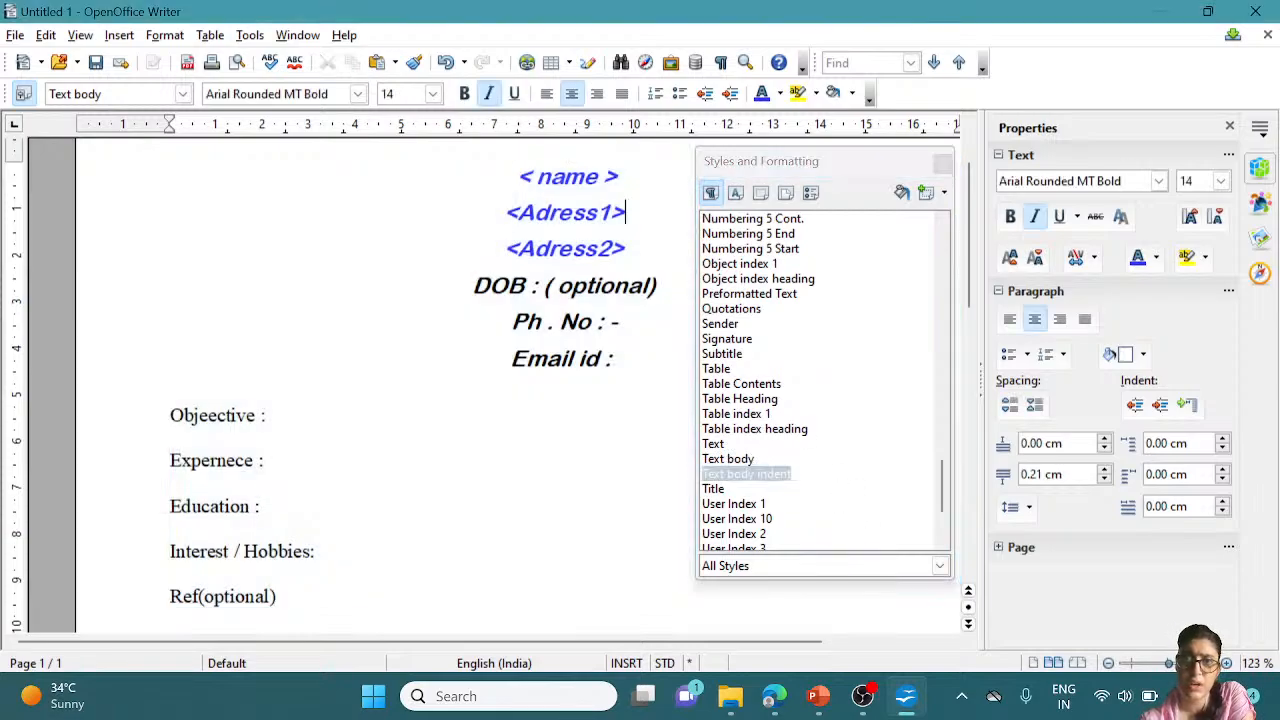
pyautogui.doubleClick(713, 489)
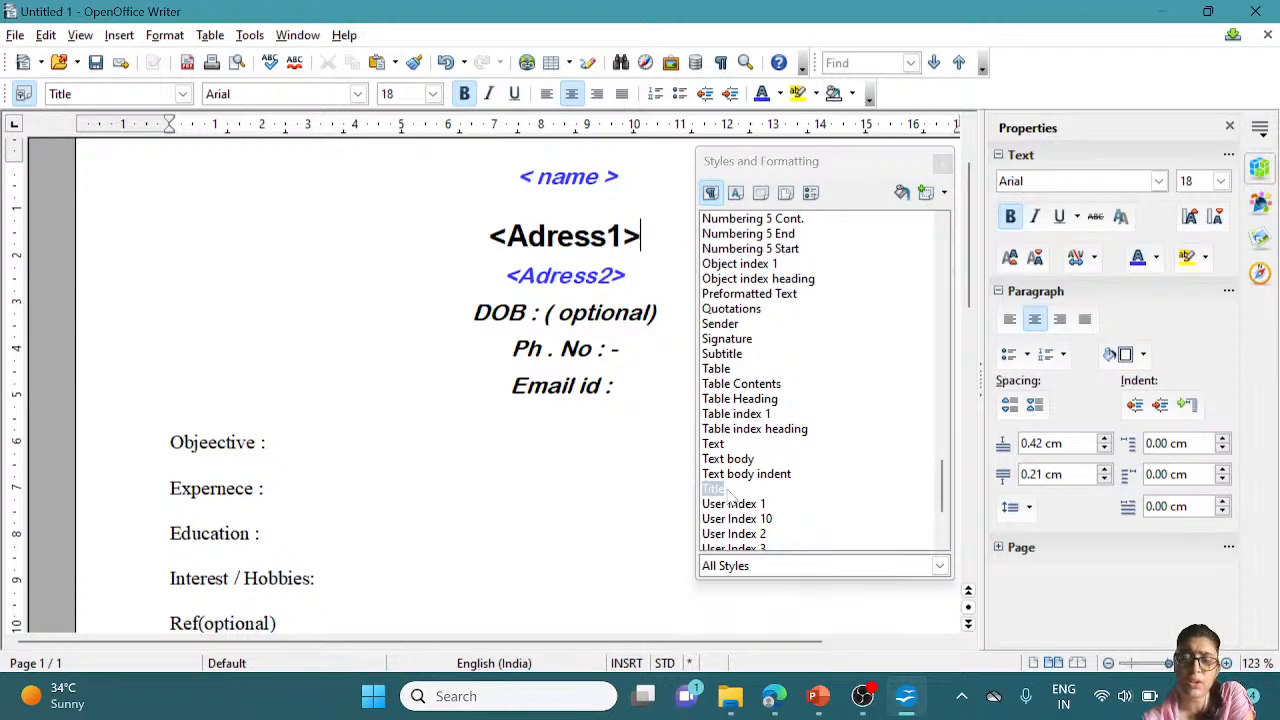
pyautogui.moveTo(529, 177); pyautogui.dragTo(619, 177)
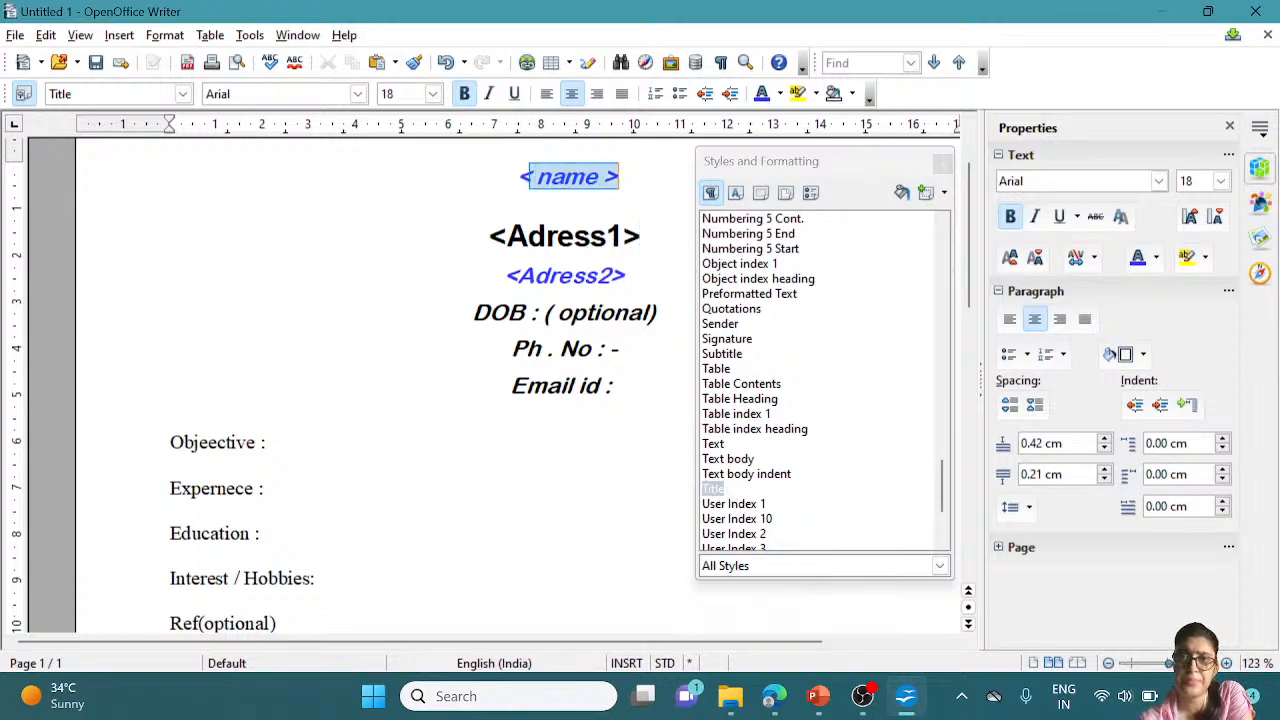
pyautogui.doubleClick(712, 459)
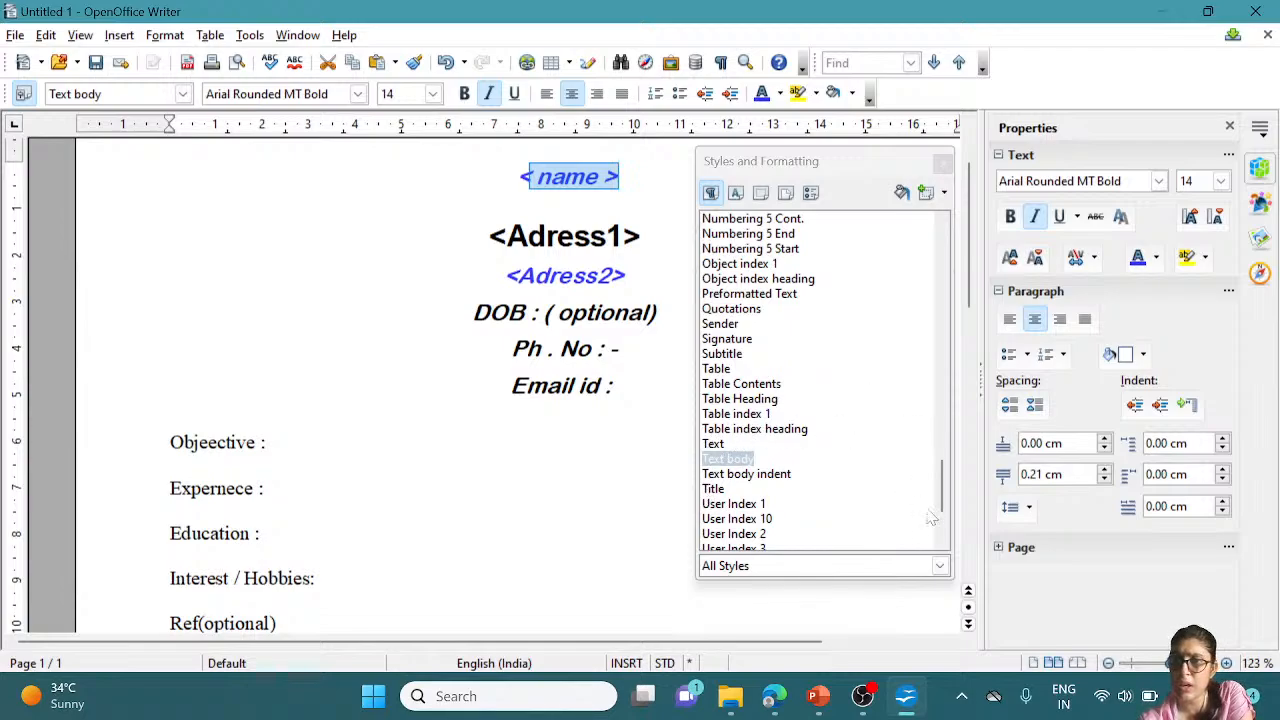
pyautogui.moveTo(941, 492); pyautogui.dragTo(952, 228)
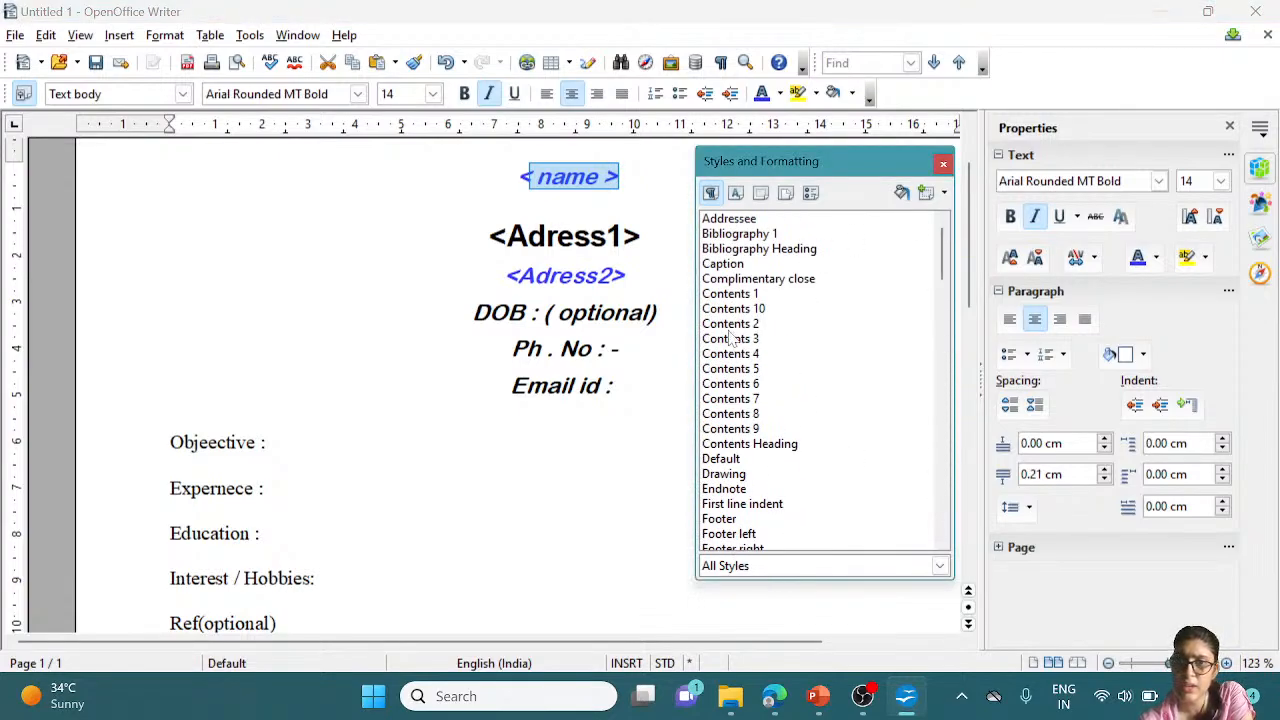
# Apply the Contents Heading style to the < name > line and select the whole line
pyautogui.doubleClick(745, 445)
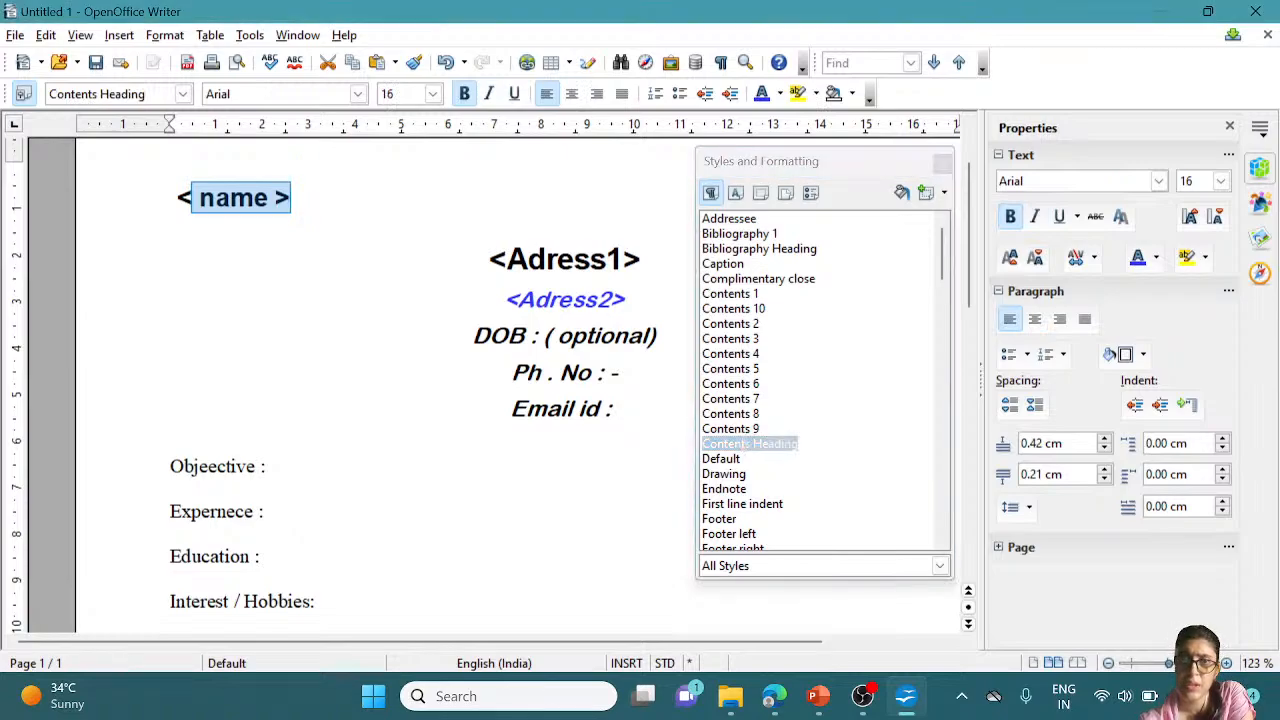
pyautogui.press('End')
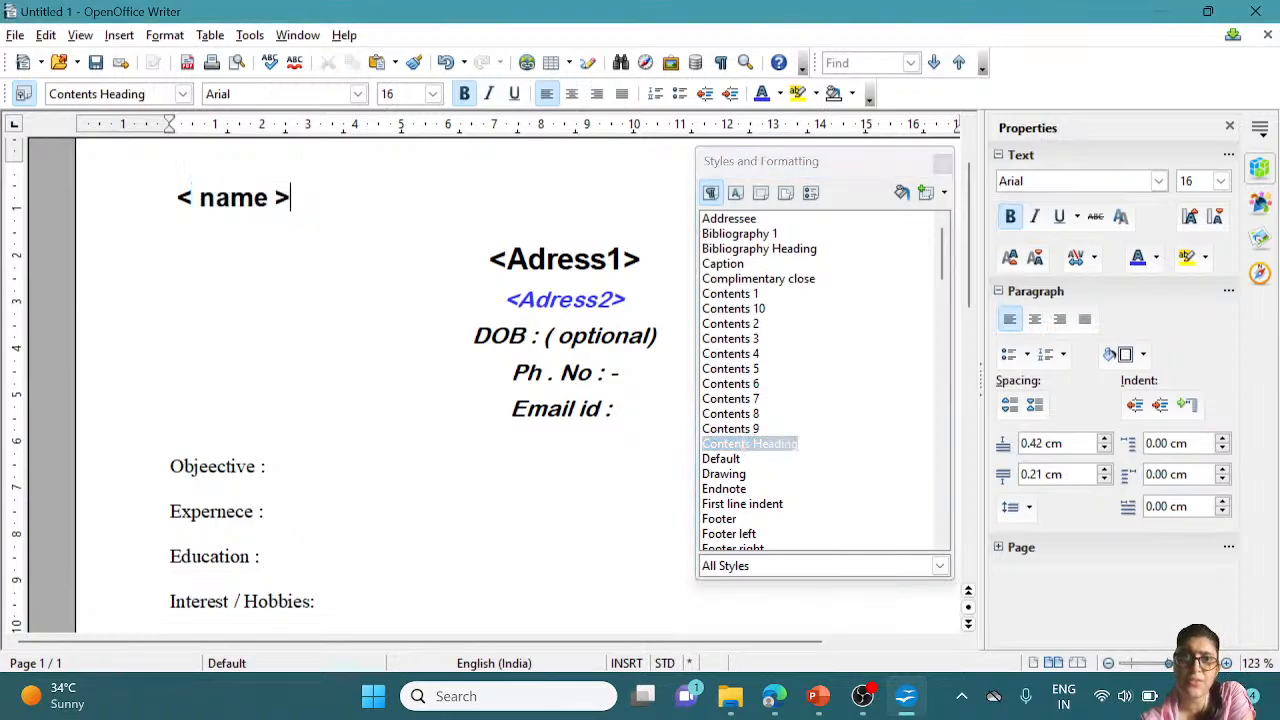
pyautogui.hotkey('shift', 'Home')
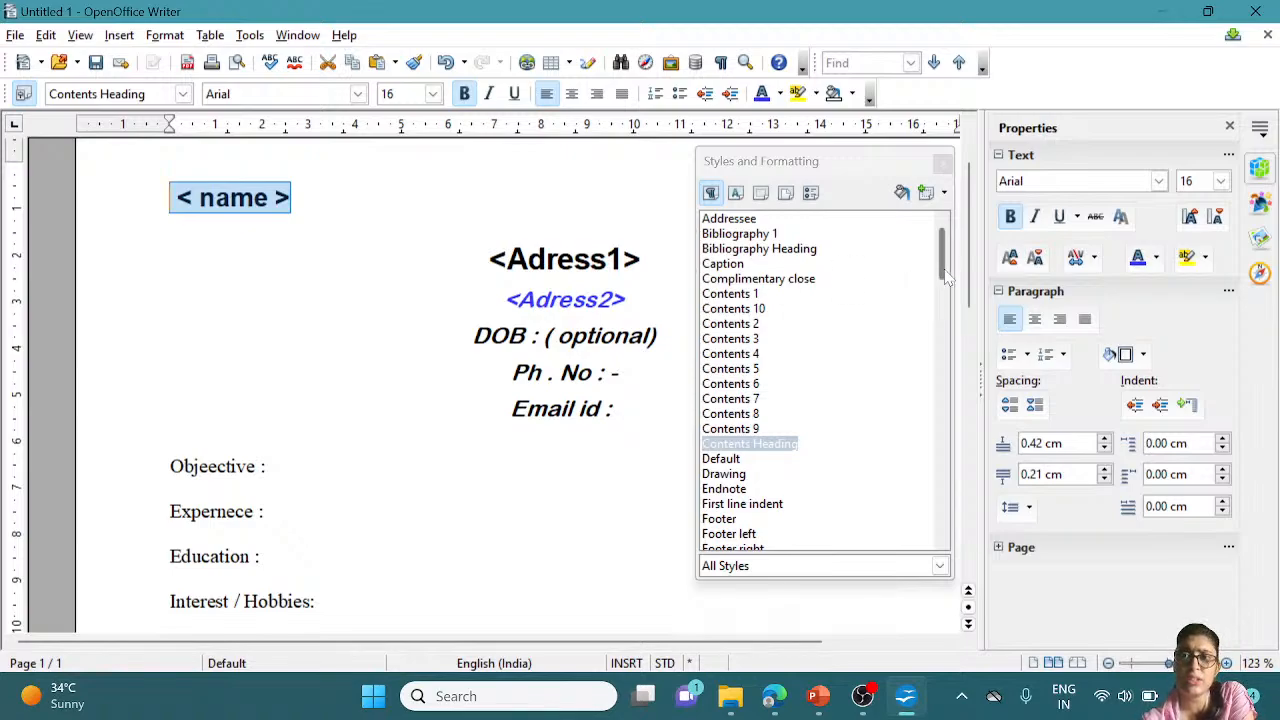
# Open the Contents Heading style's Modify dialog and review its tabs, ending on Indents & Spacing
pyautogui.rightClick(750, 447)
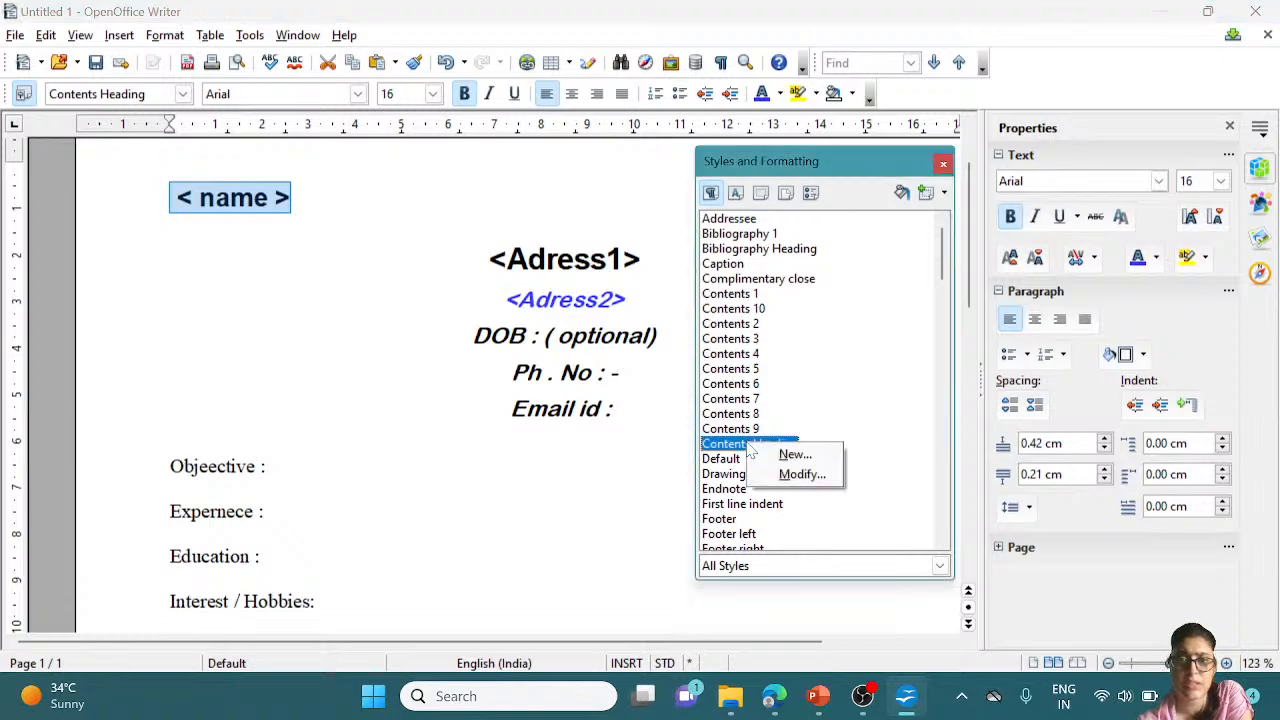
pyautogui.click(800, 475)
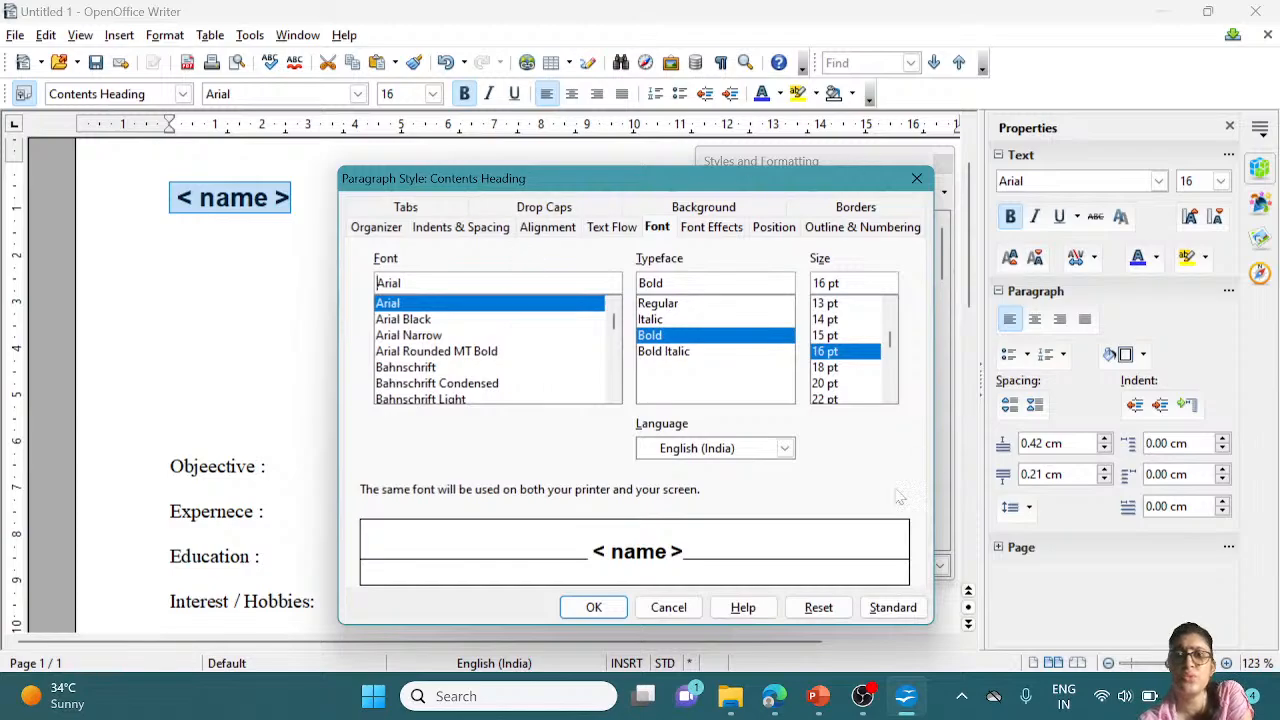
pyautogui.click(418, 216)
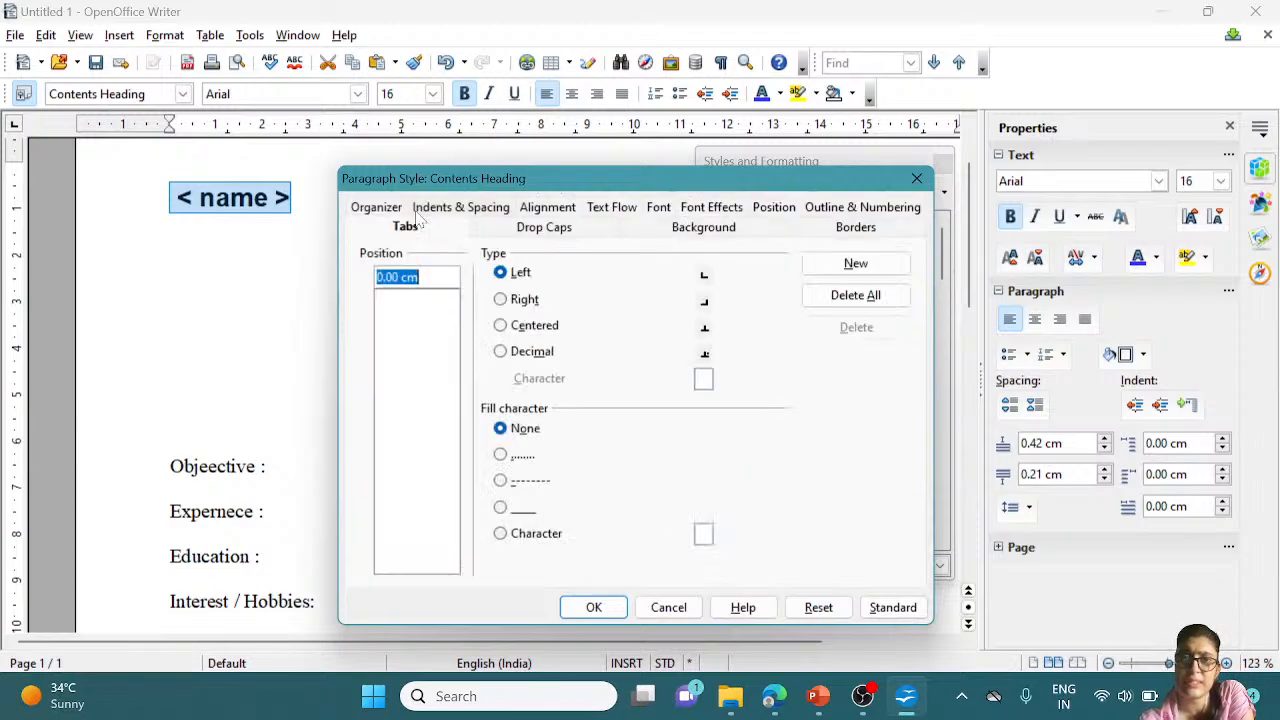
pyautogui.click(545, 228)
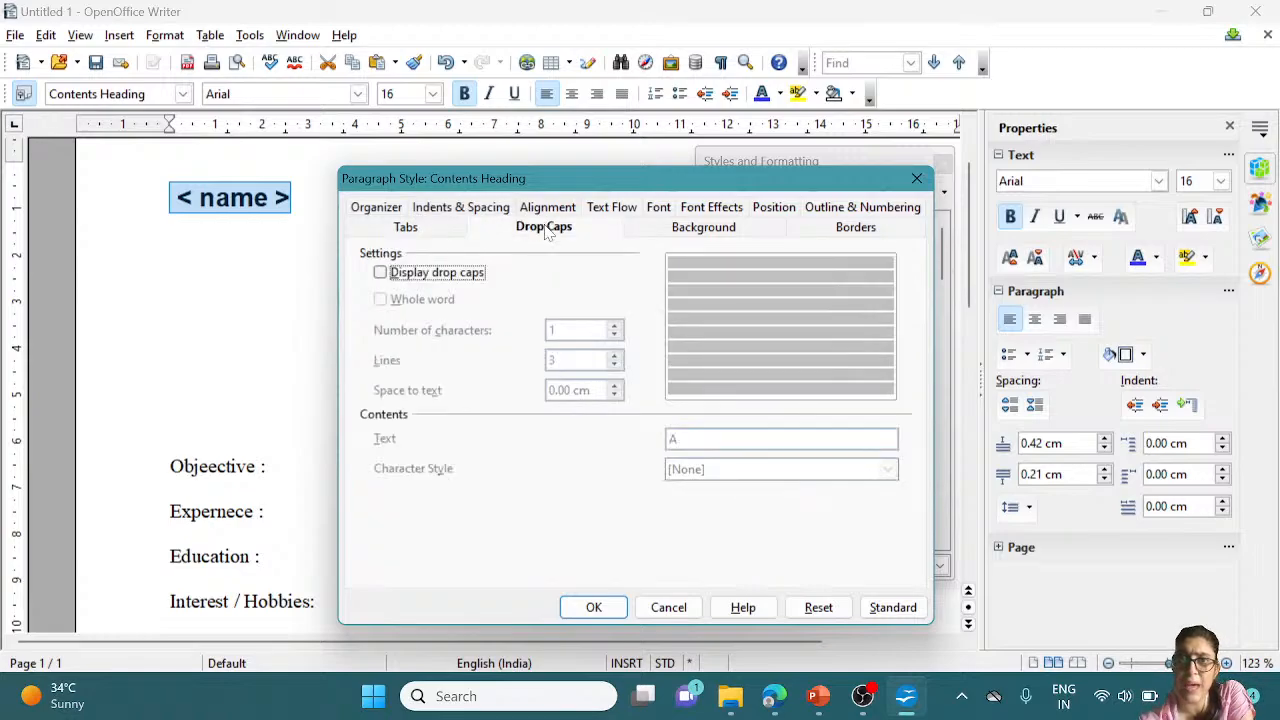
pyautogui.click(702, 228)
pyautogui.click(838, 232)
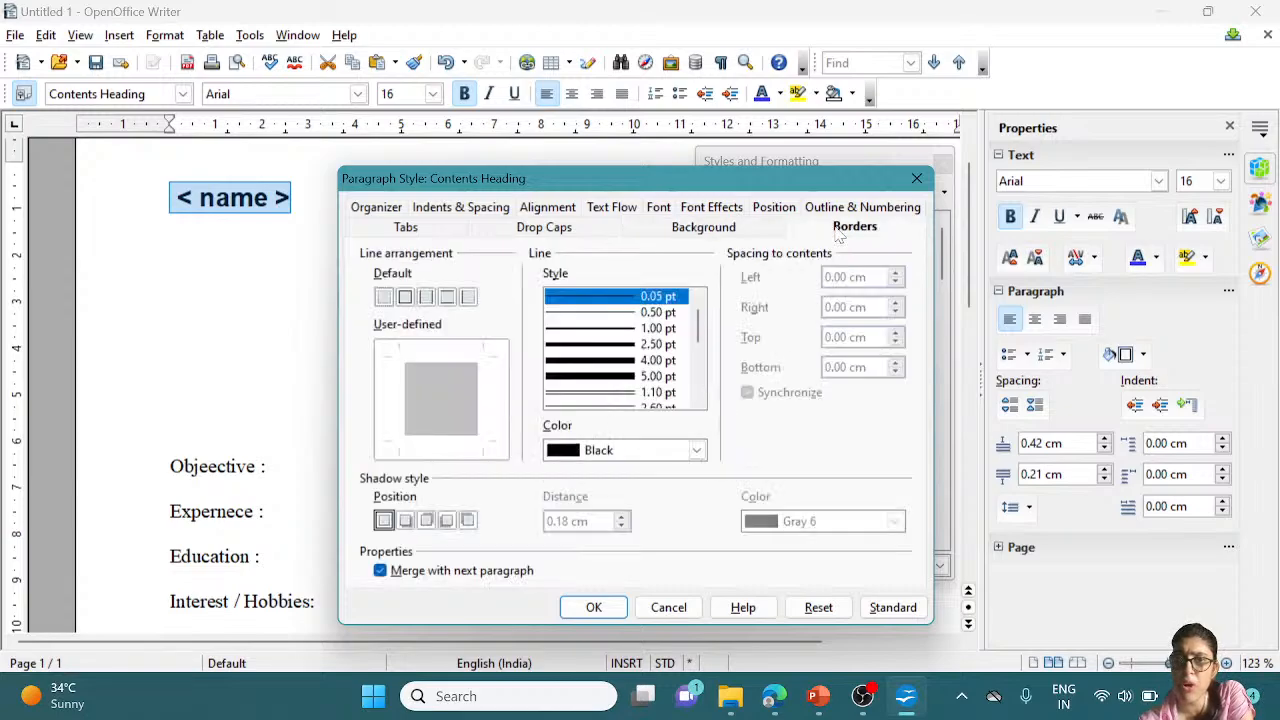
pyautogui.click(374, 208)
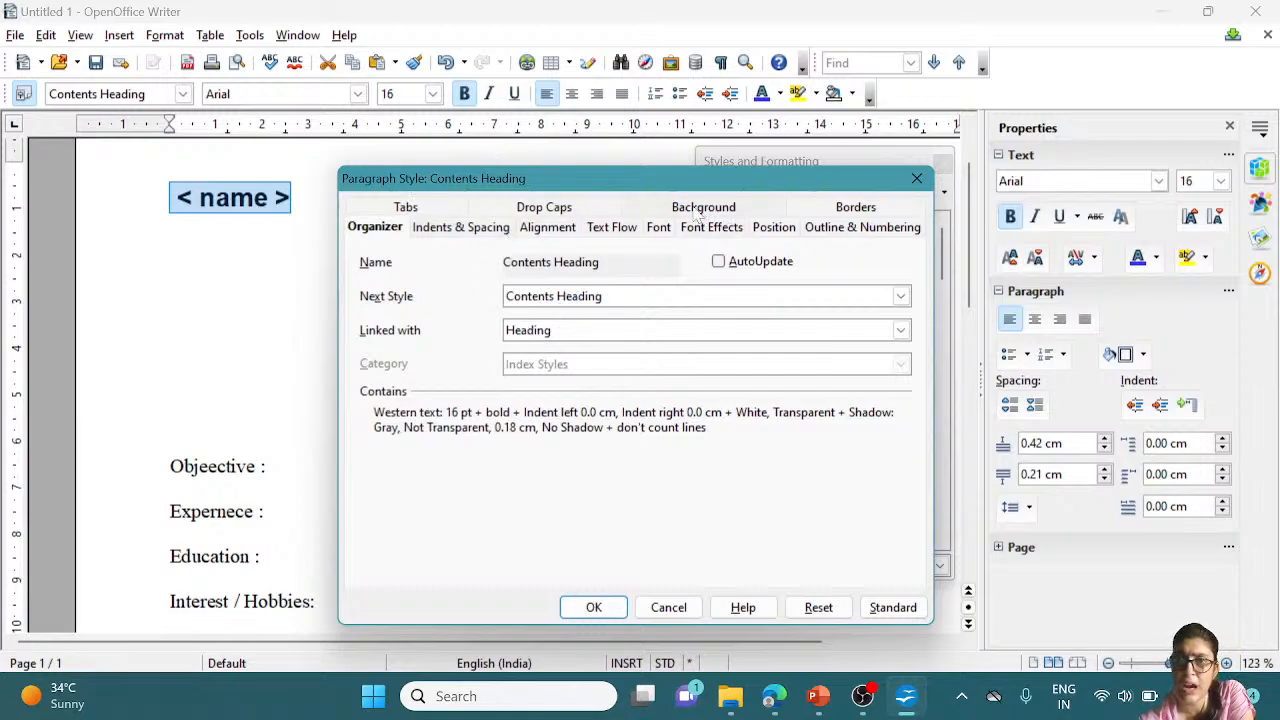
pyautogui.click(474, 232)
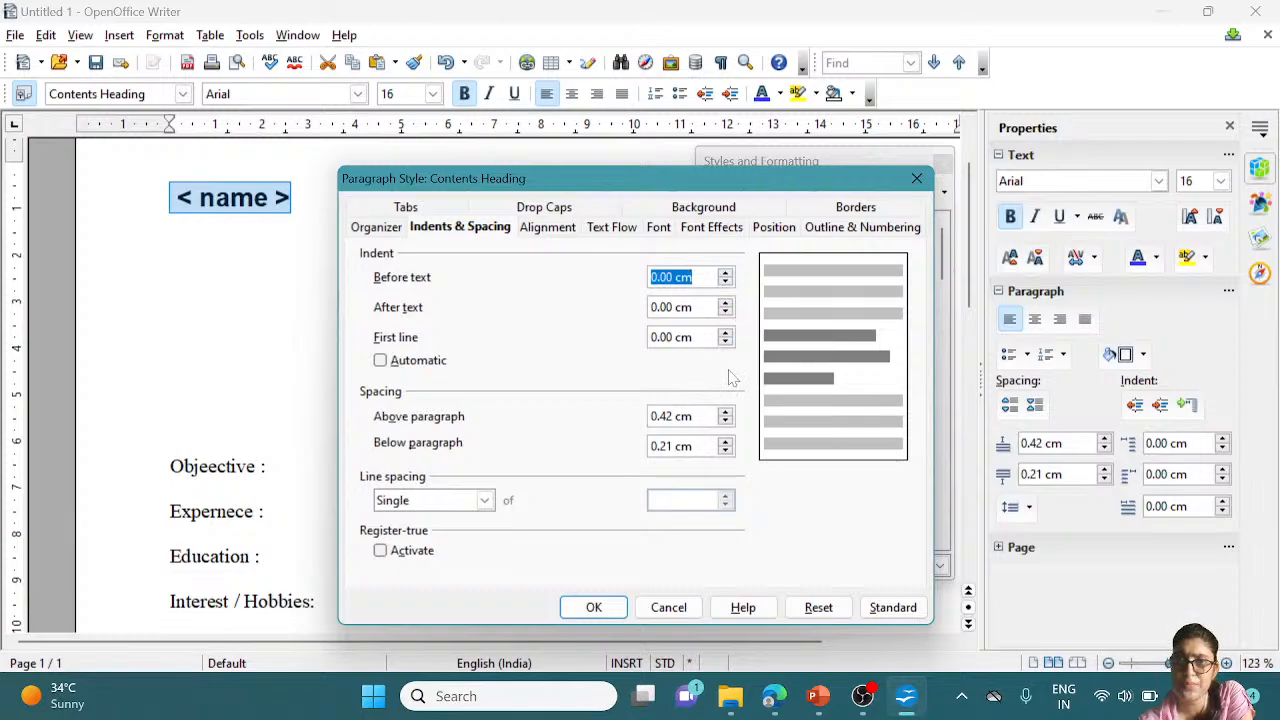
# Keep the before-text indent at 0.00 cm, set space above paragraph to 0.52 cm, and confirm
pyautogui.click(727, 282)
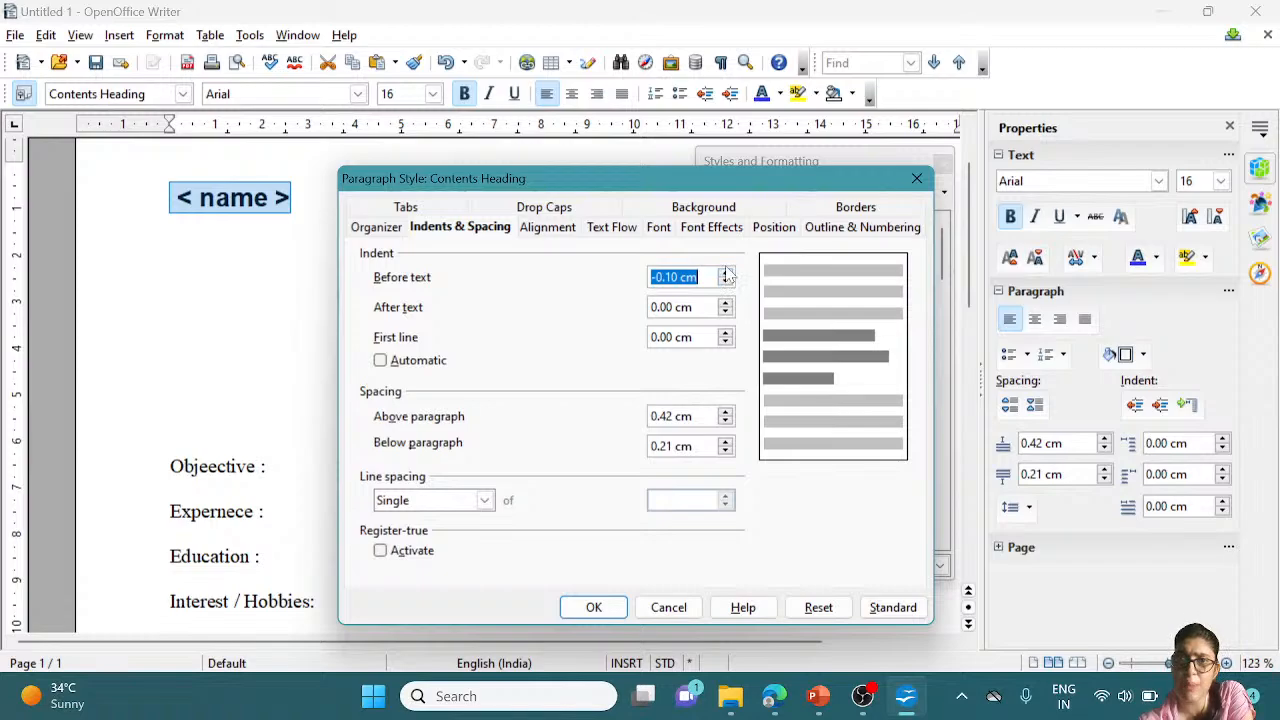
pyautogui.click(727, 273)
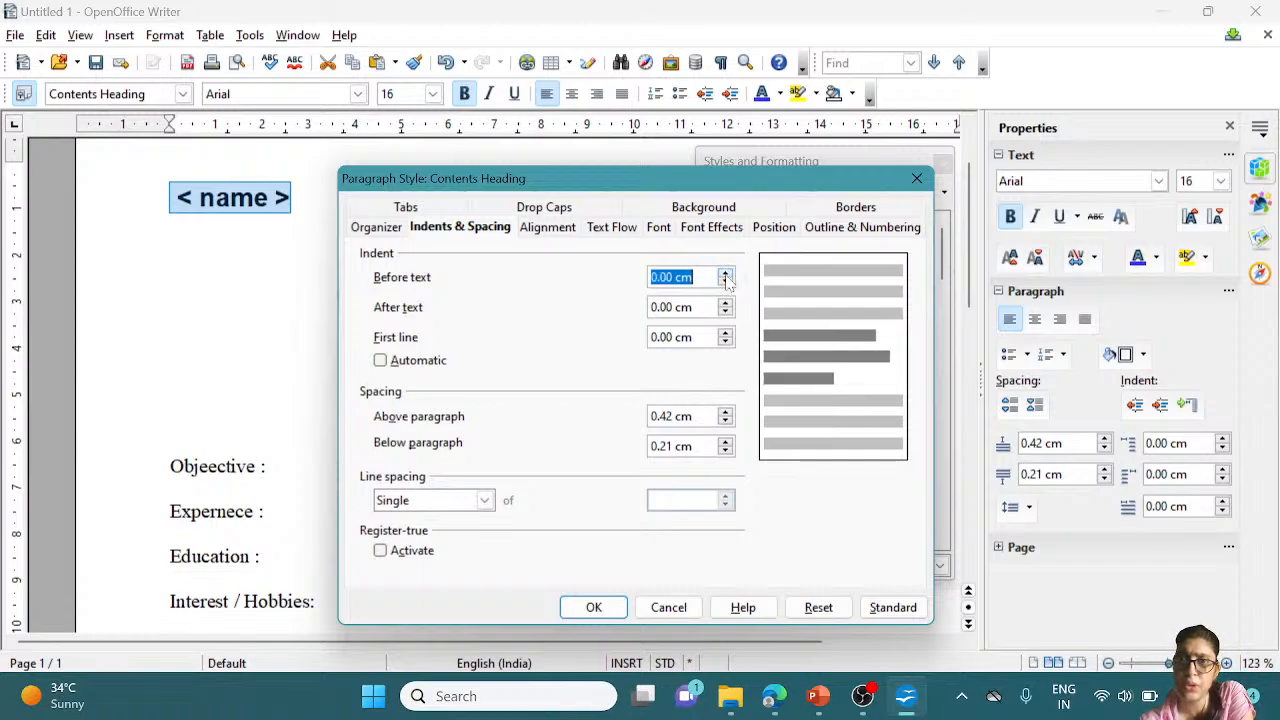
pyautogui.click(726, 283)
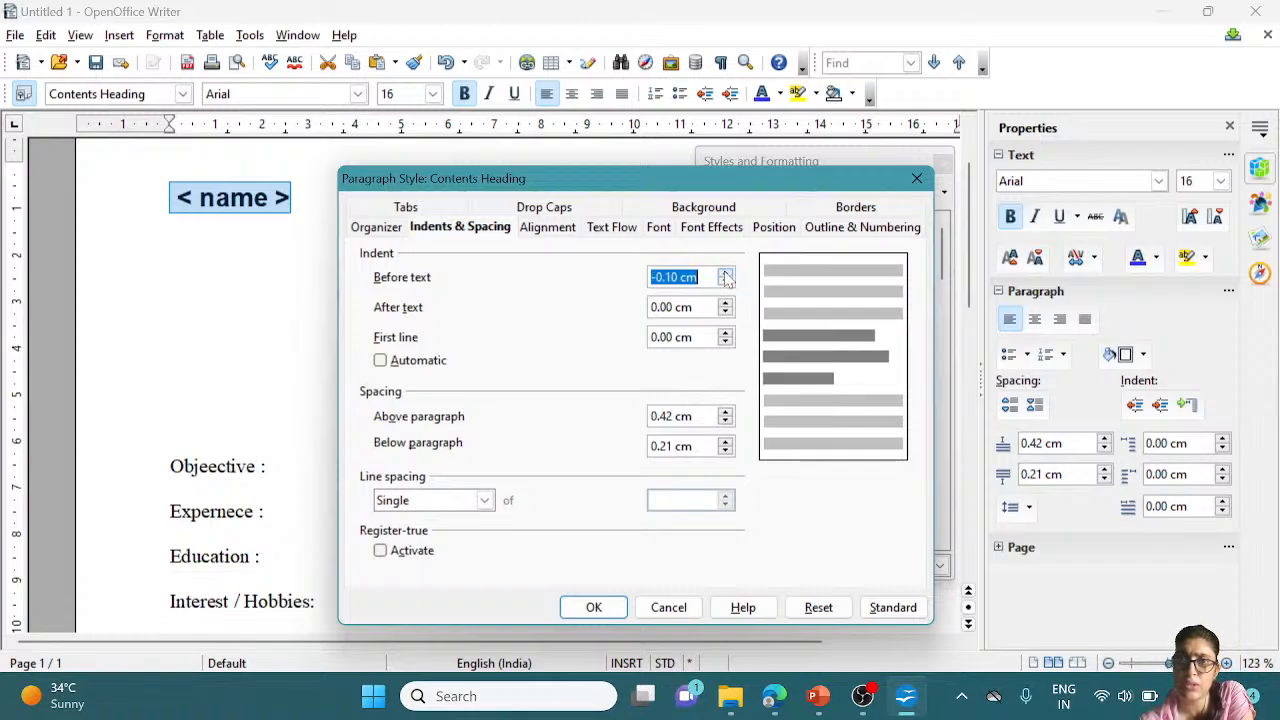
pyautogui.click(727, 273)
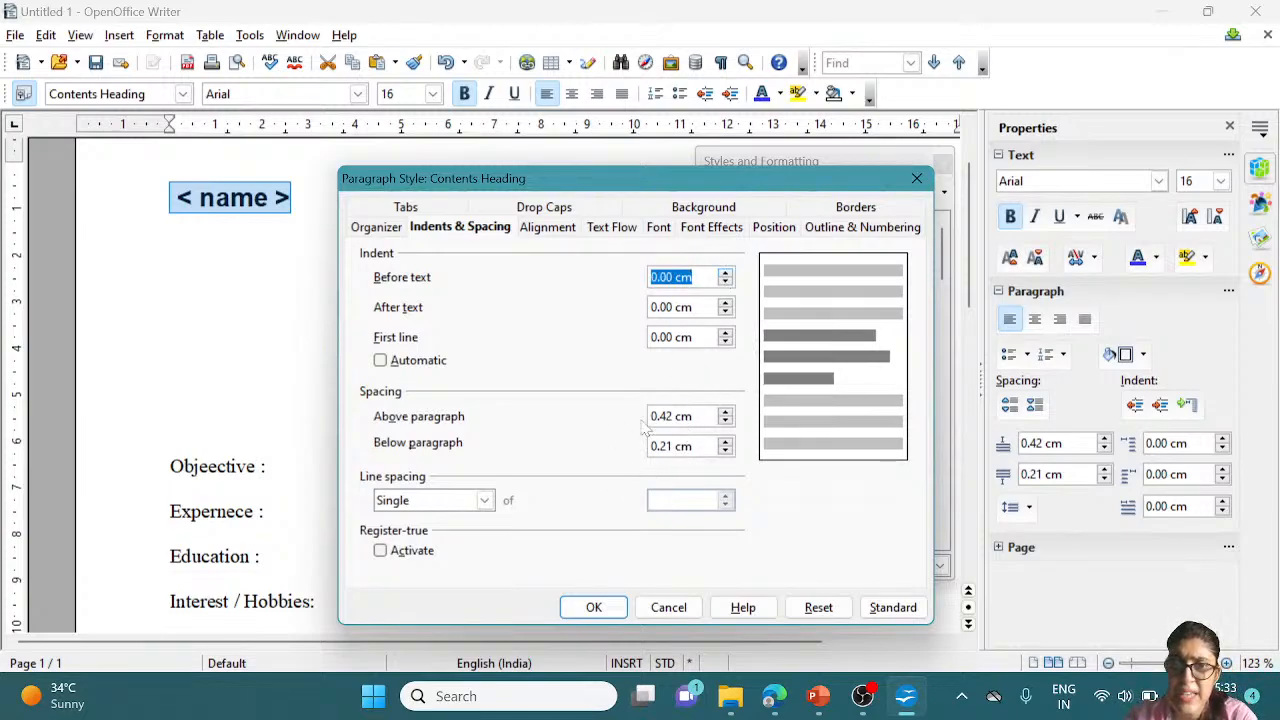
pyautogui.click(726, 412)
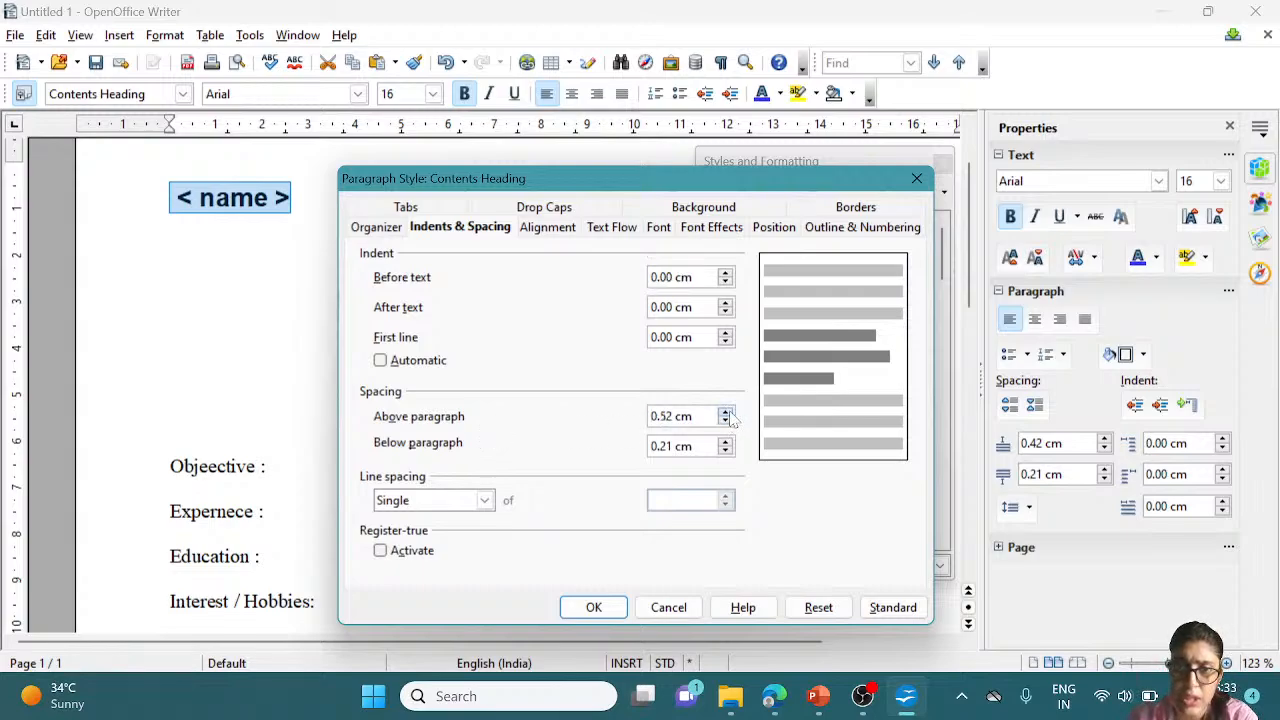
pyautogui.click(726, 412)
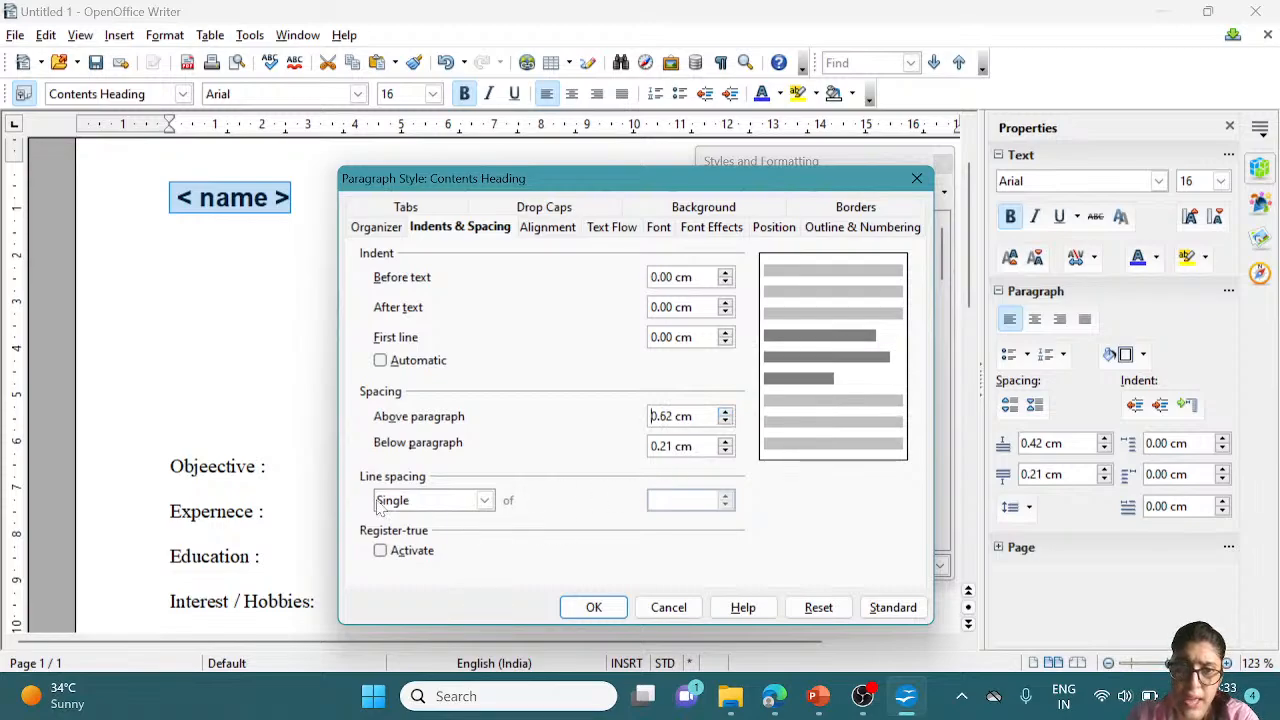
pyautogui.click(726, 421)
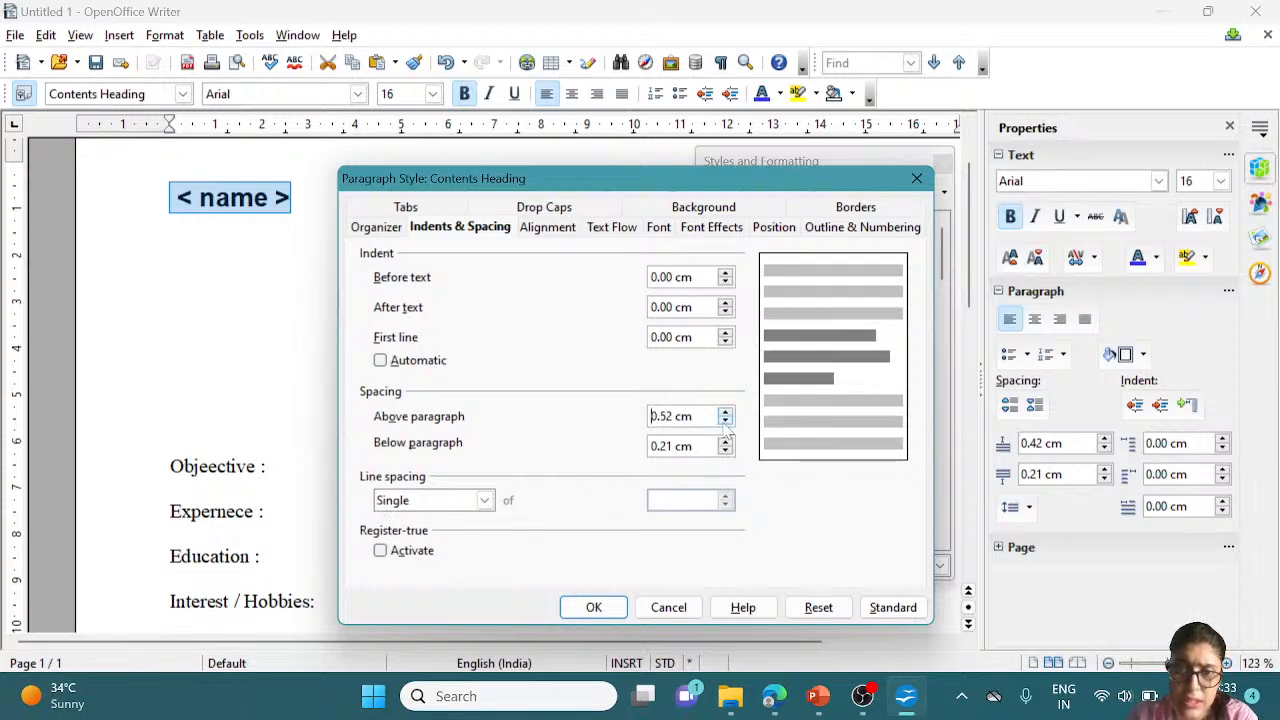
pyautogui.click(573, 615)
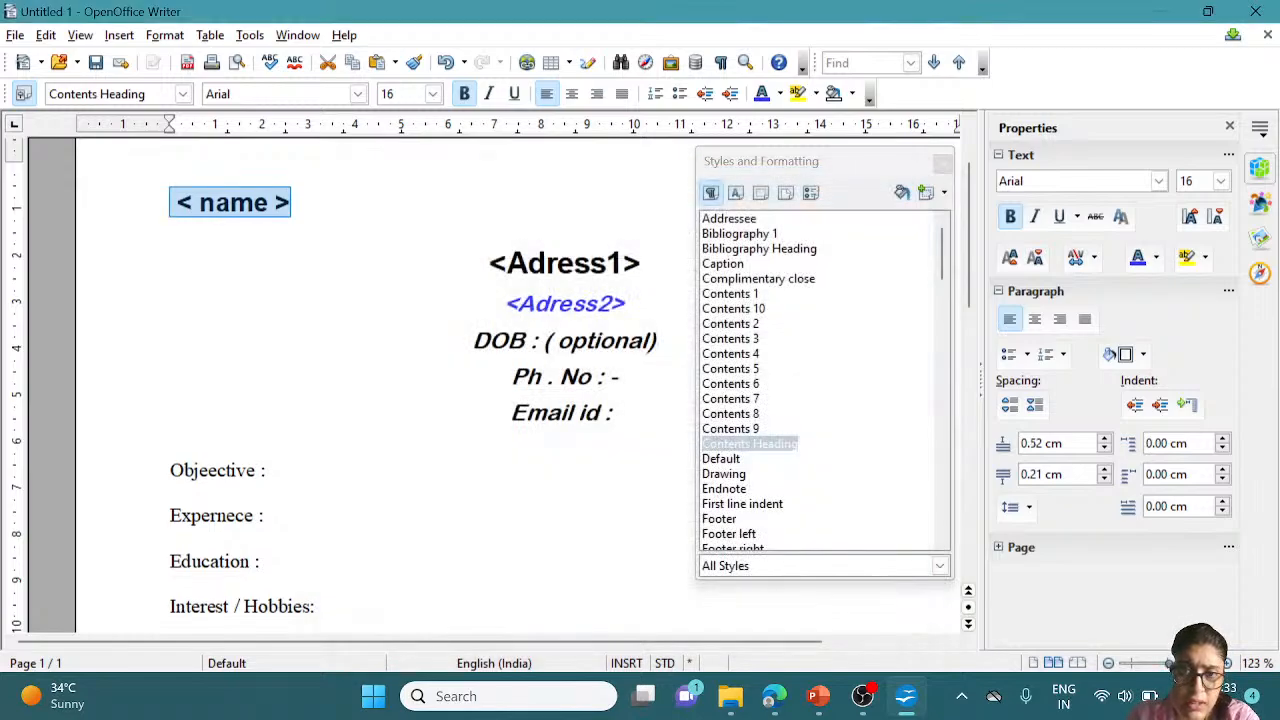
# Change the Contents Heading style's alignment to Center in its Modify dialog
pyautogui.rightClick(783, 456)
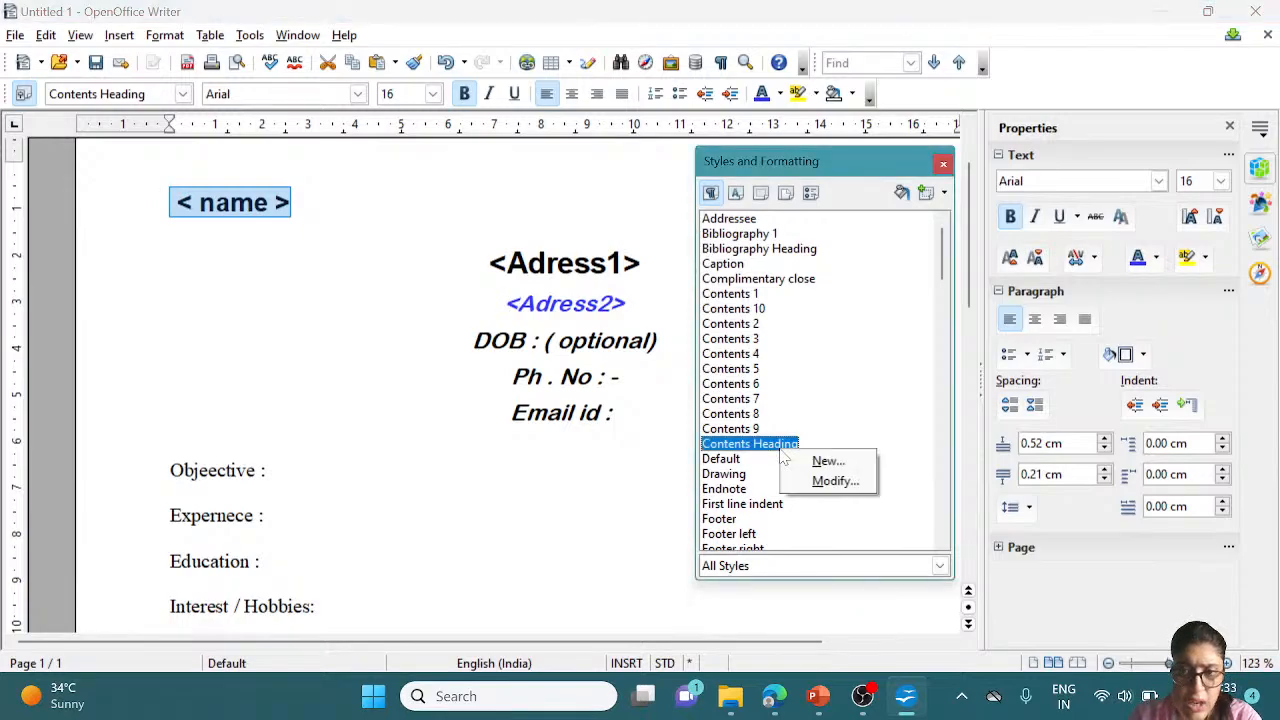
pyautogui.click(833, 481)
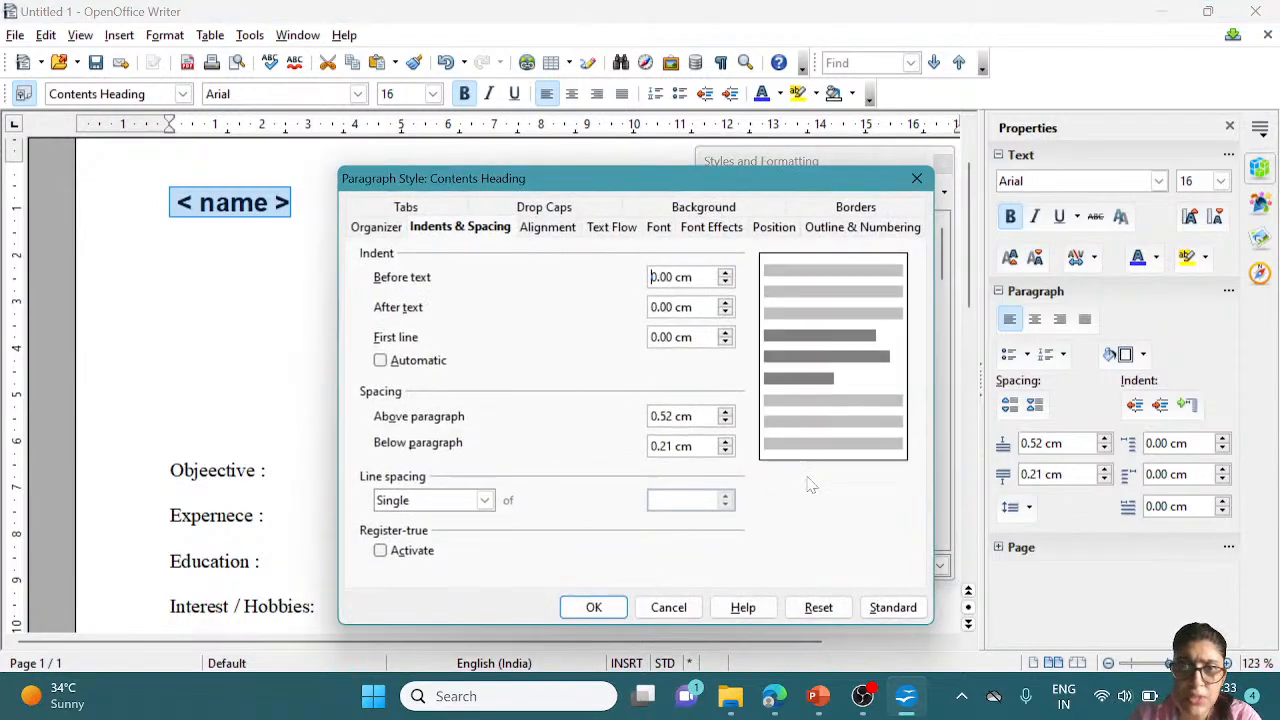
pyautogui.click(561, 230)
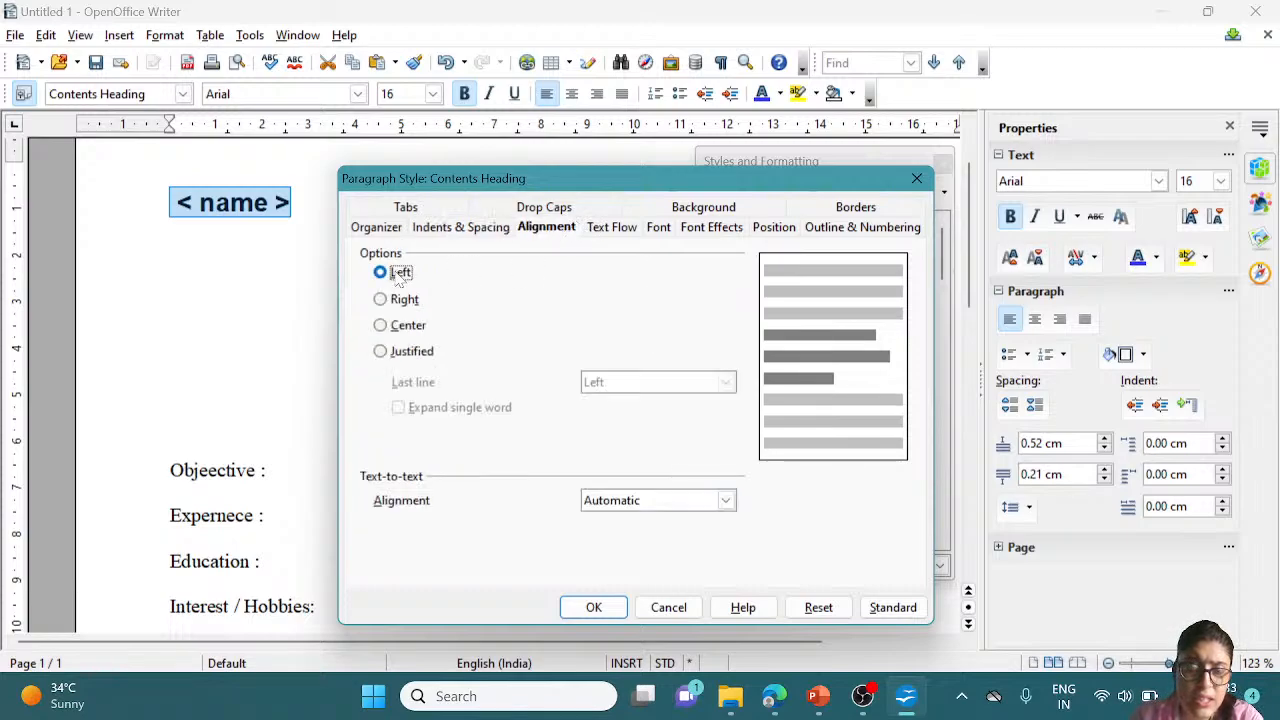
pyautogui.click(381, 326)
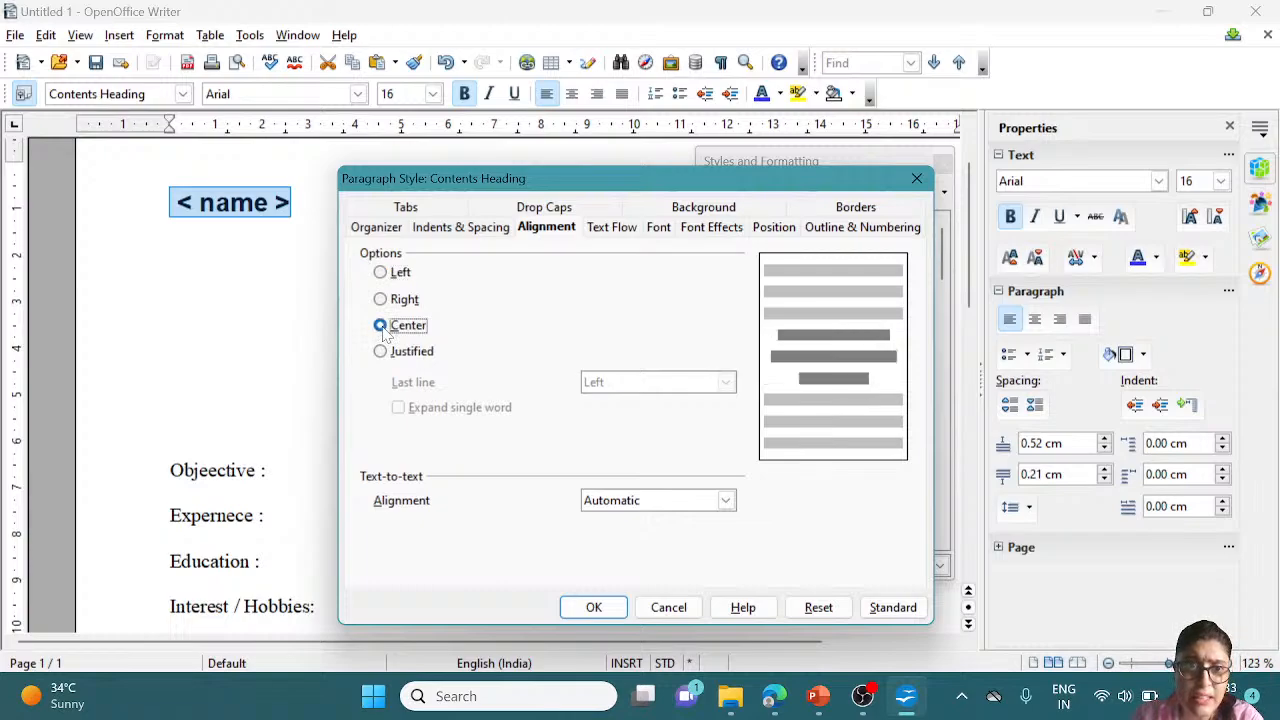
pyautogui.click(593, 608)
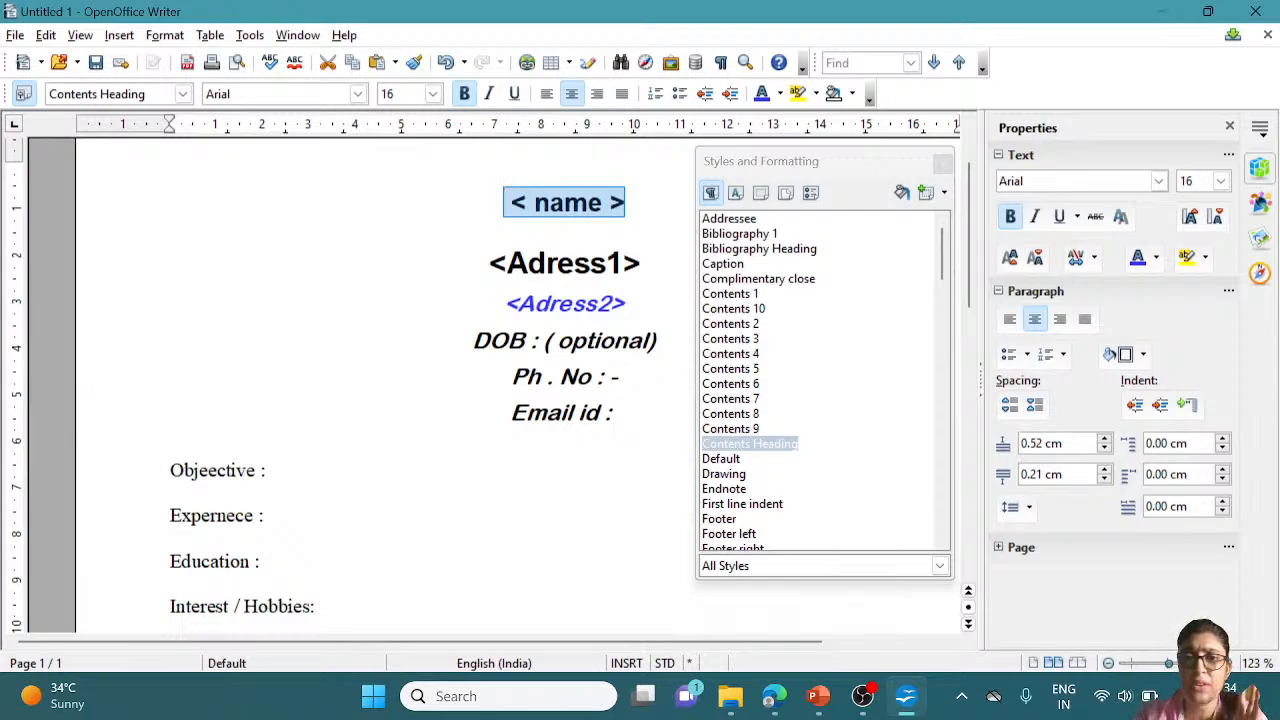
# Put the cursor at the end of the Objeective line and close the Styles and Formatting window
pyautogui.click(270, 470)
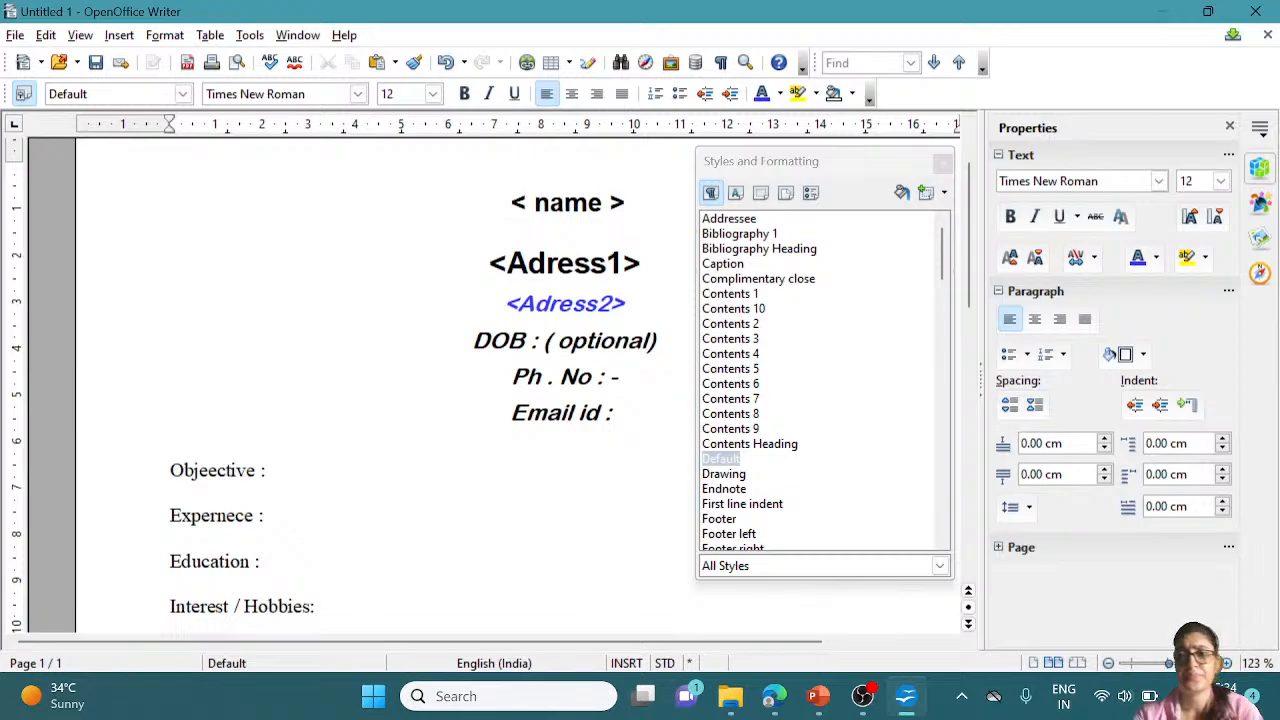
pyautogui.press('Down')
pyautogui.press('Down')
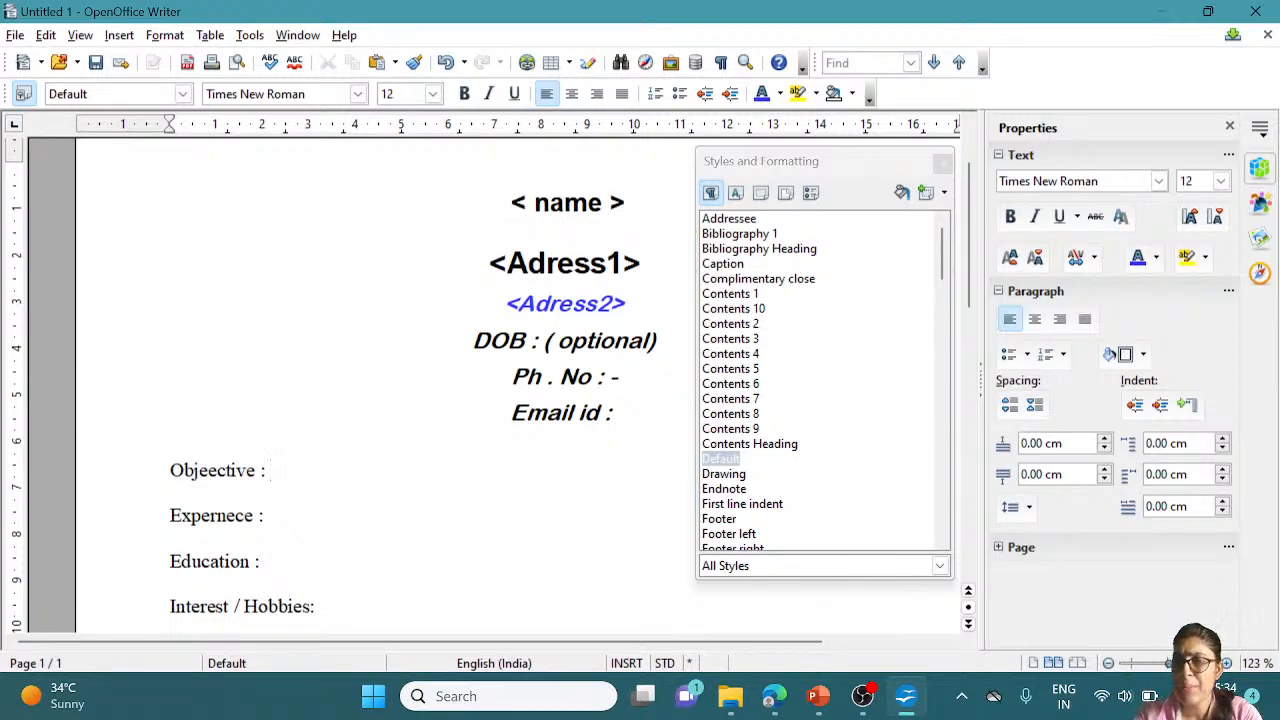
pyautogui.press('Up')
pyautogui.press('Up')
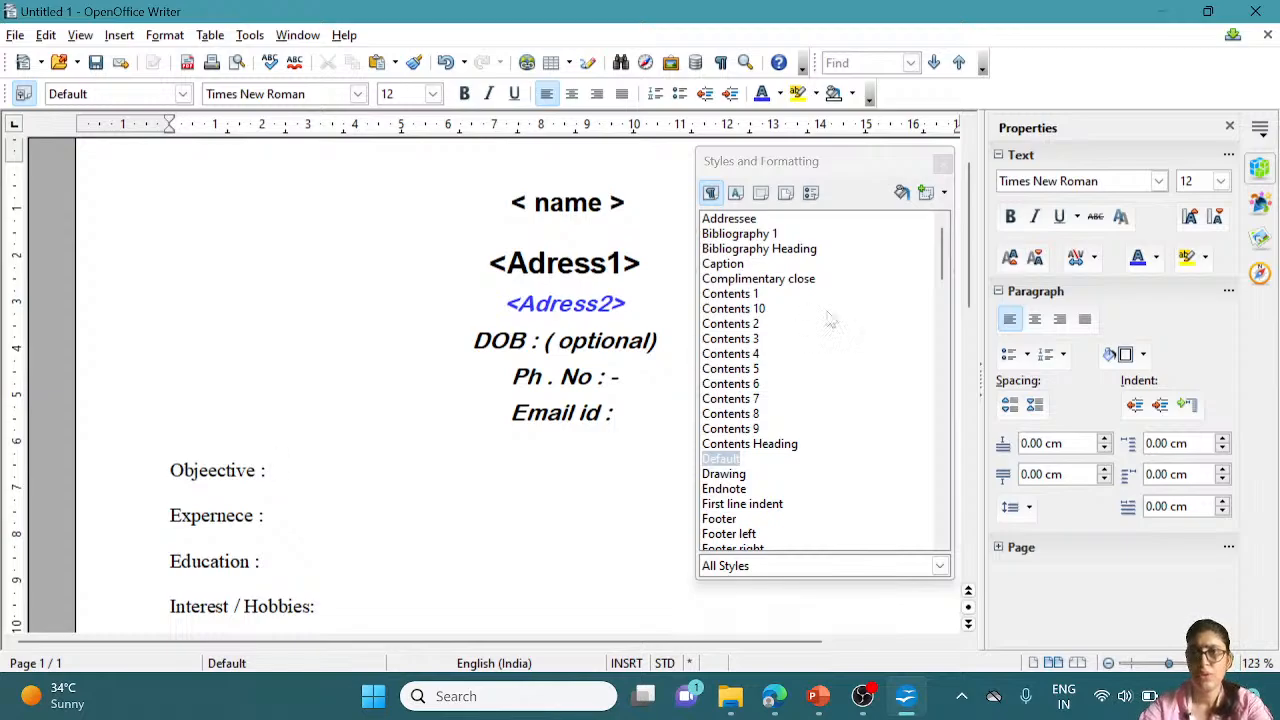
pyautogui.click(942, 163)
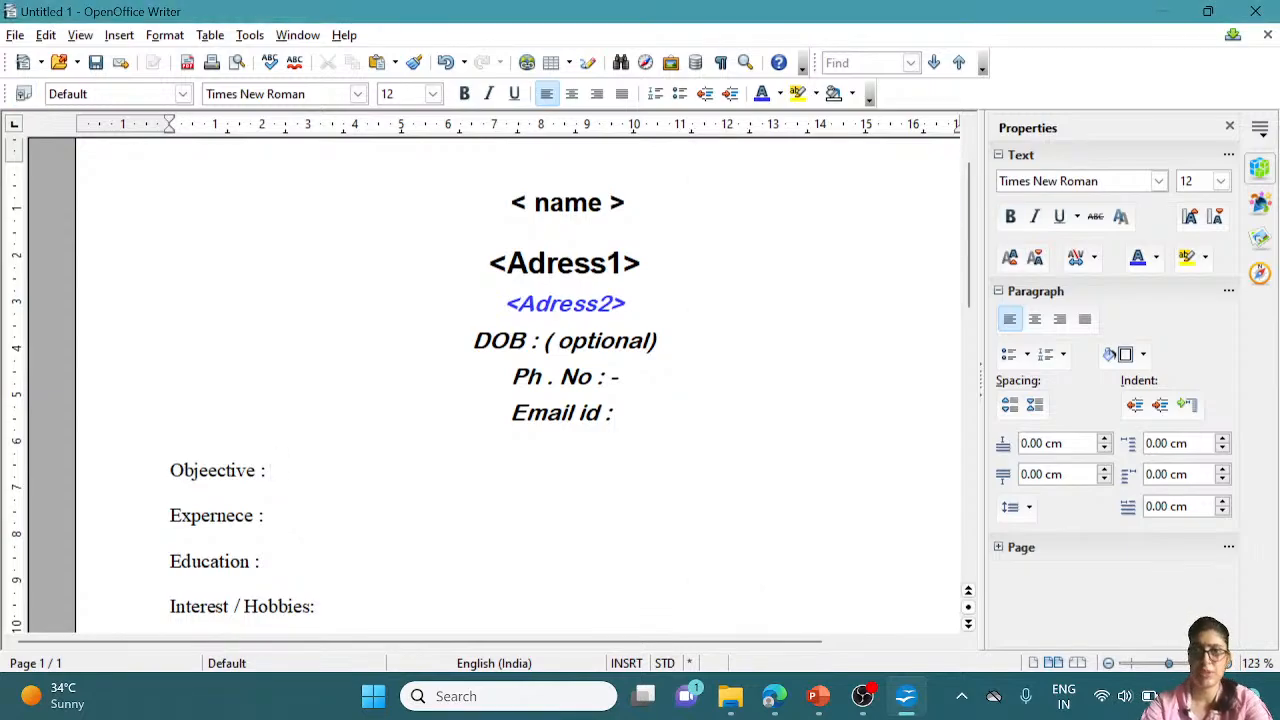
# Enter the phone number after 'Ph . No : -' and the Gmail address after 'Email id :'
pyautogui.click(619, 377)
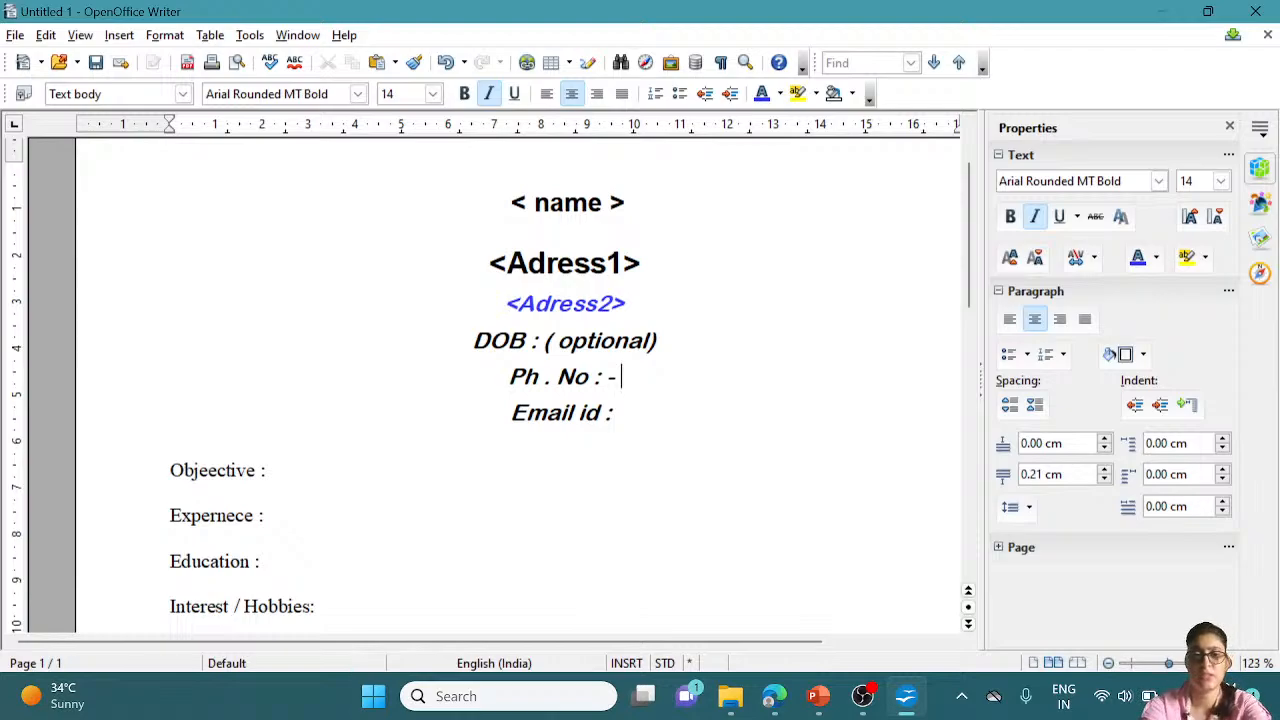
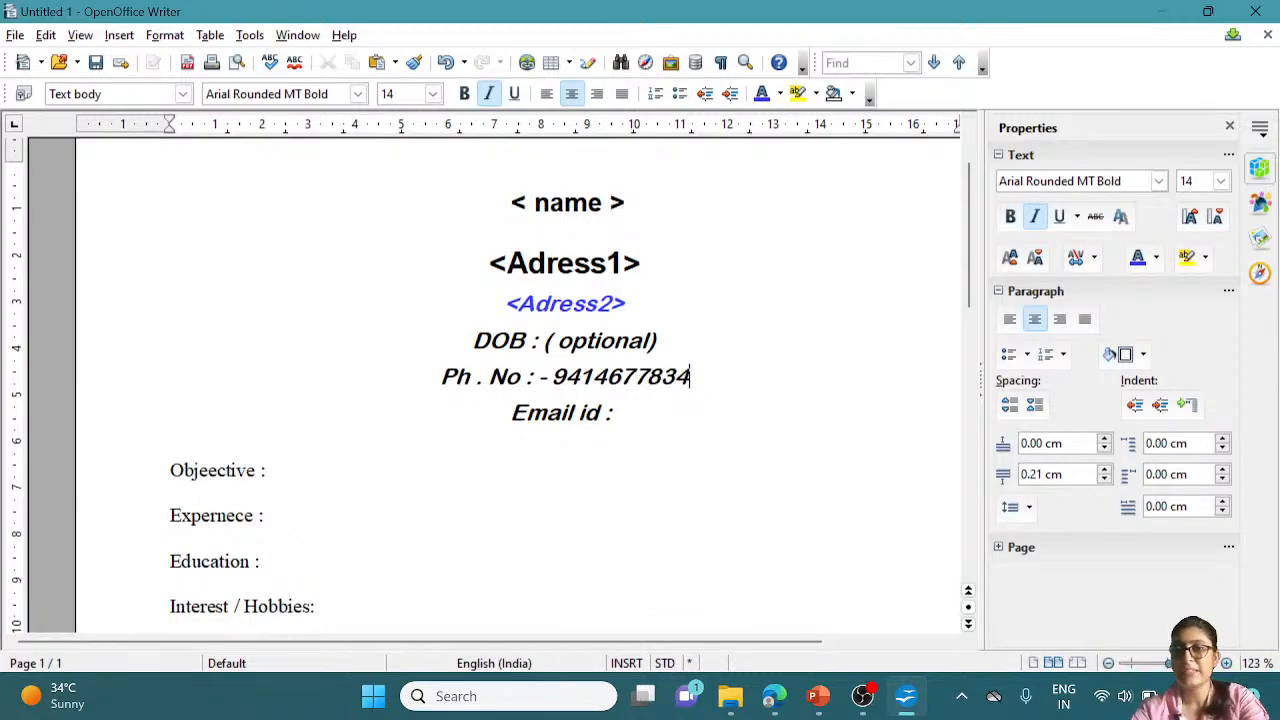
pyautogui.click(620, 413)
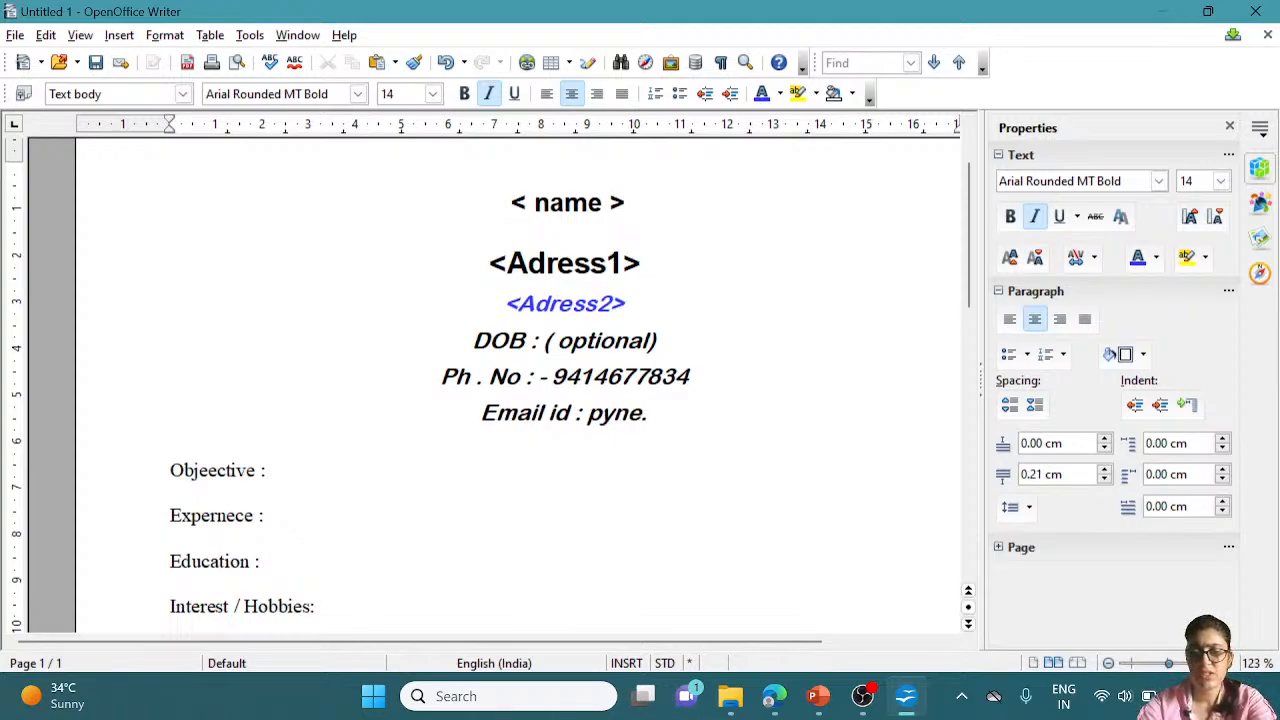
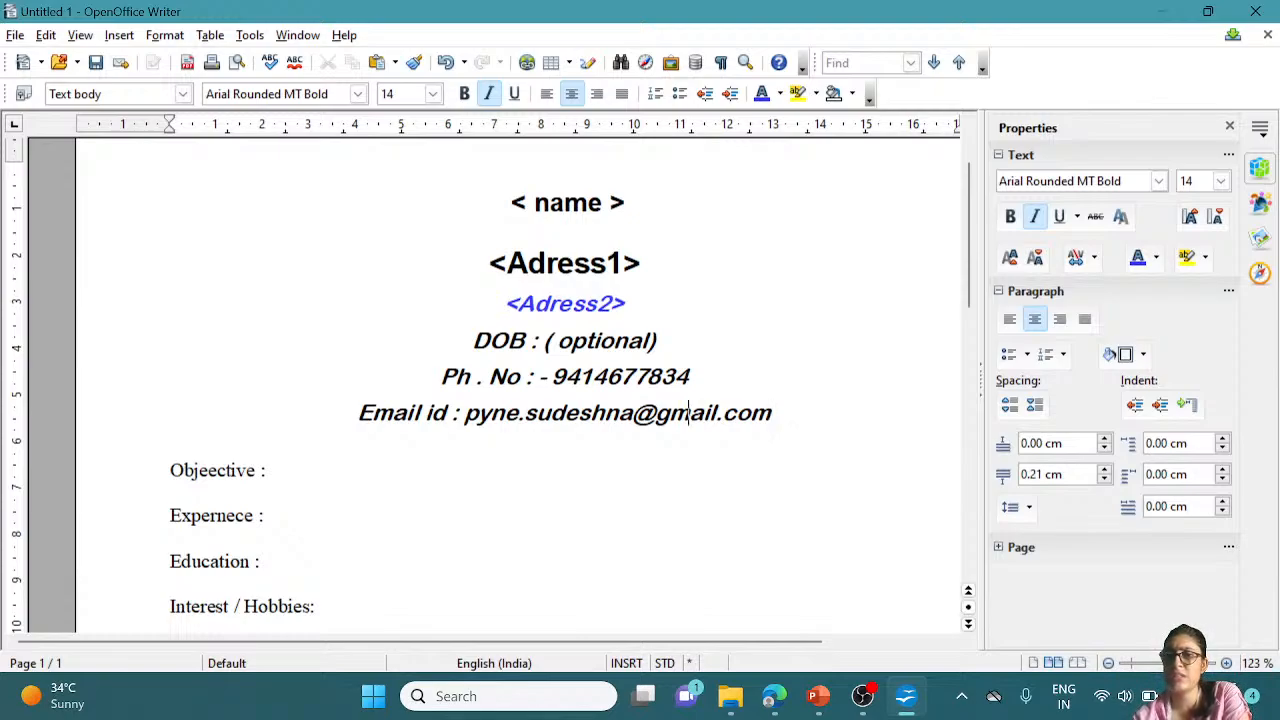
pyautogui.press('Up')
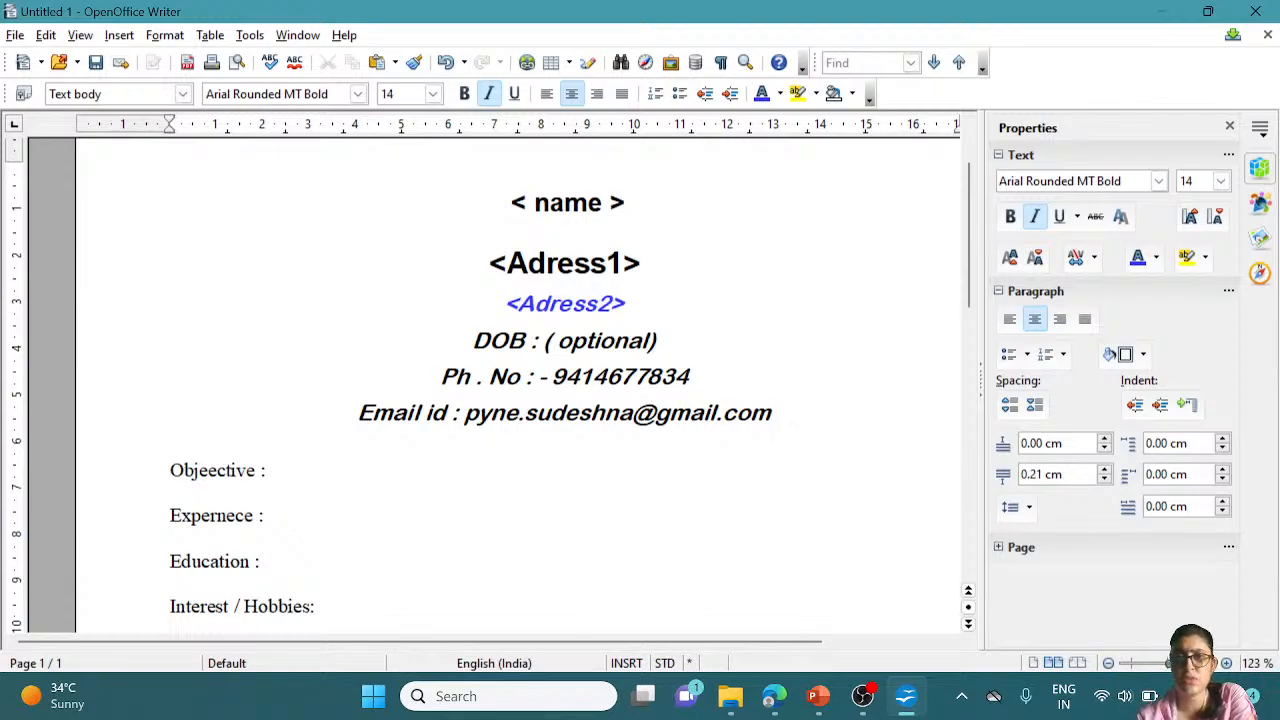
pyautogui.press('Up')
pyautogui.press('Up')
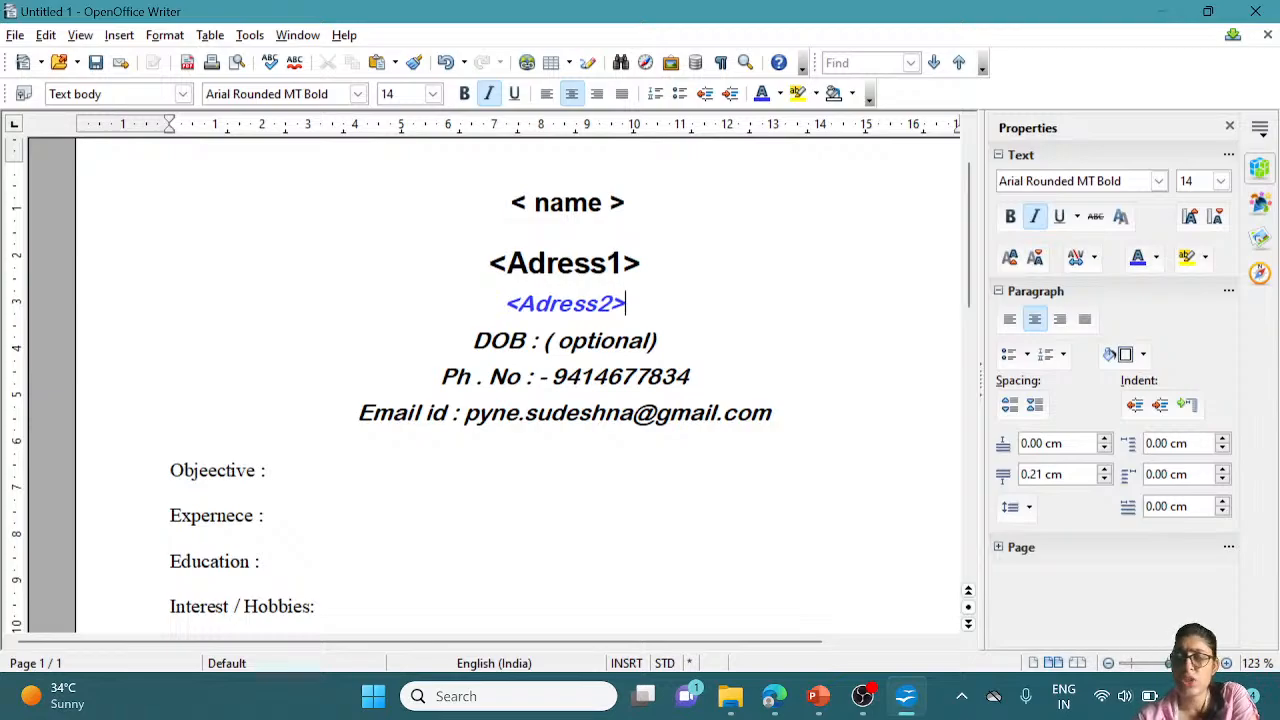
pyautogui.press('Up')
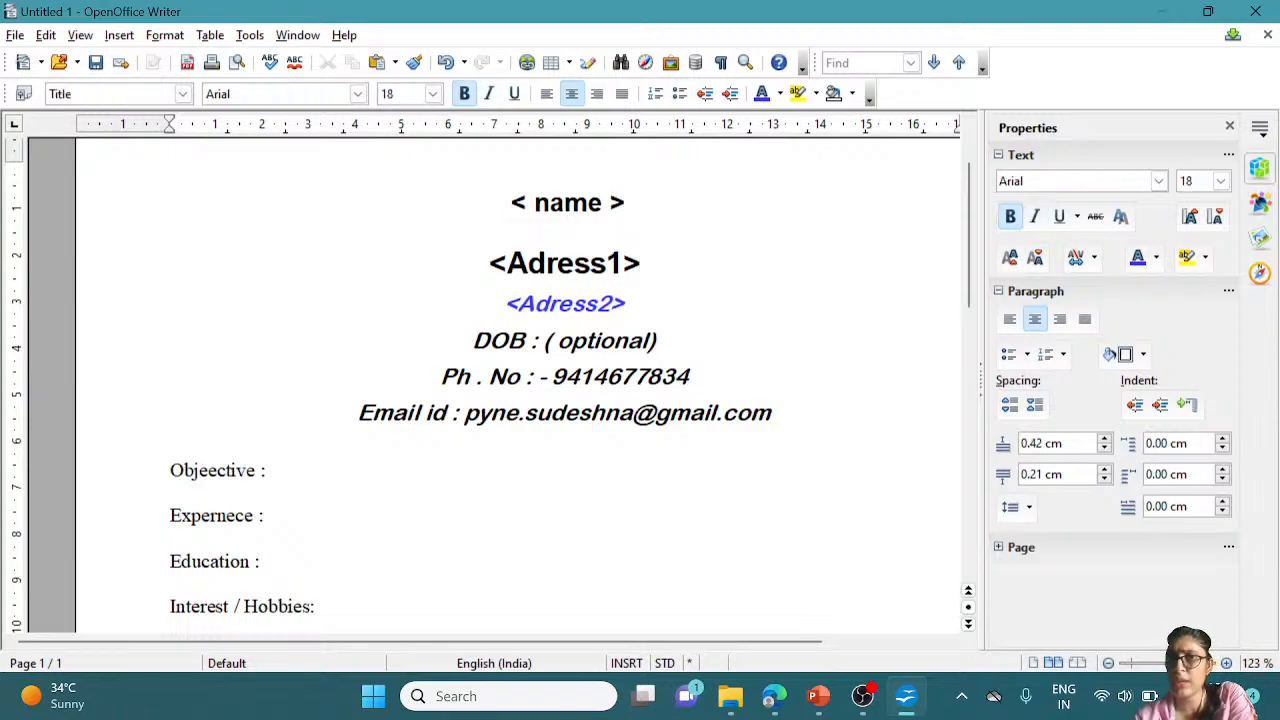
pyautogui.press('Up')
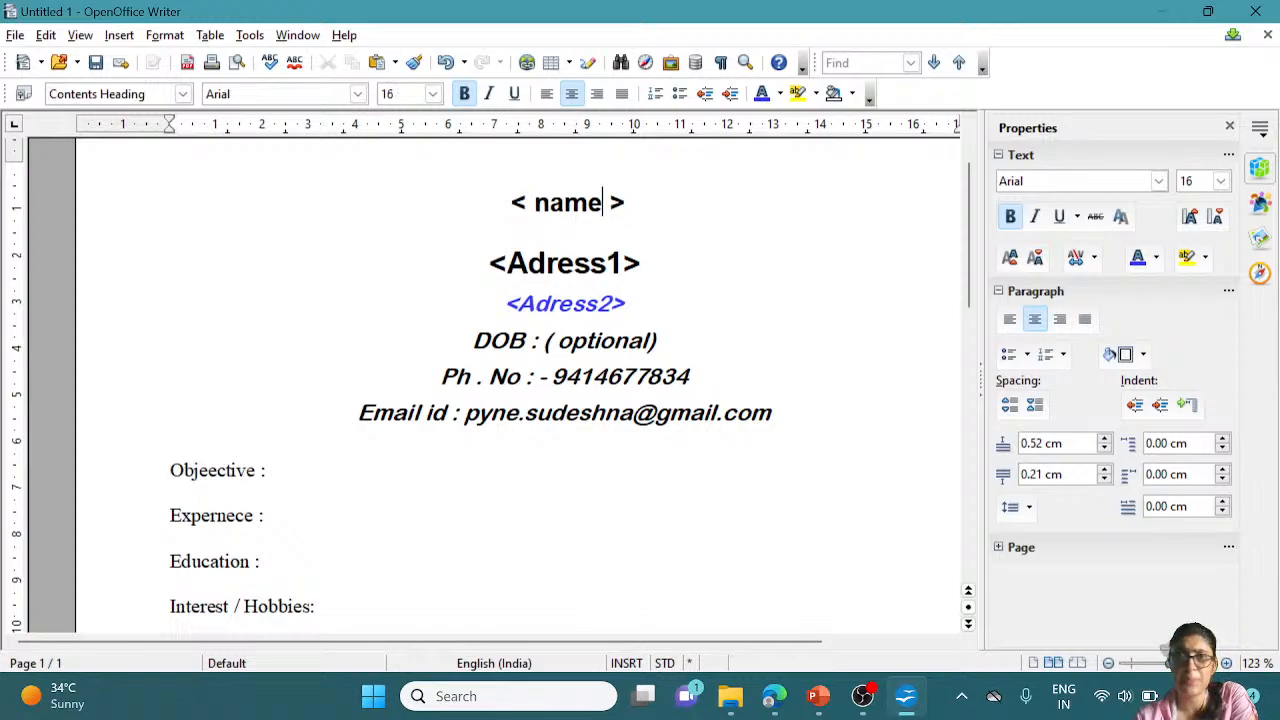
pyautogui.press('End')
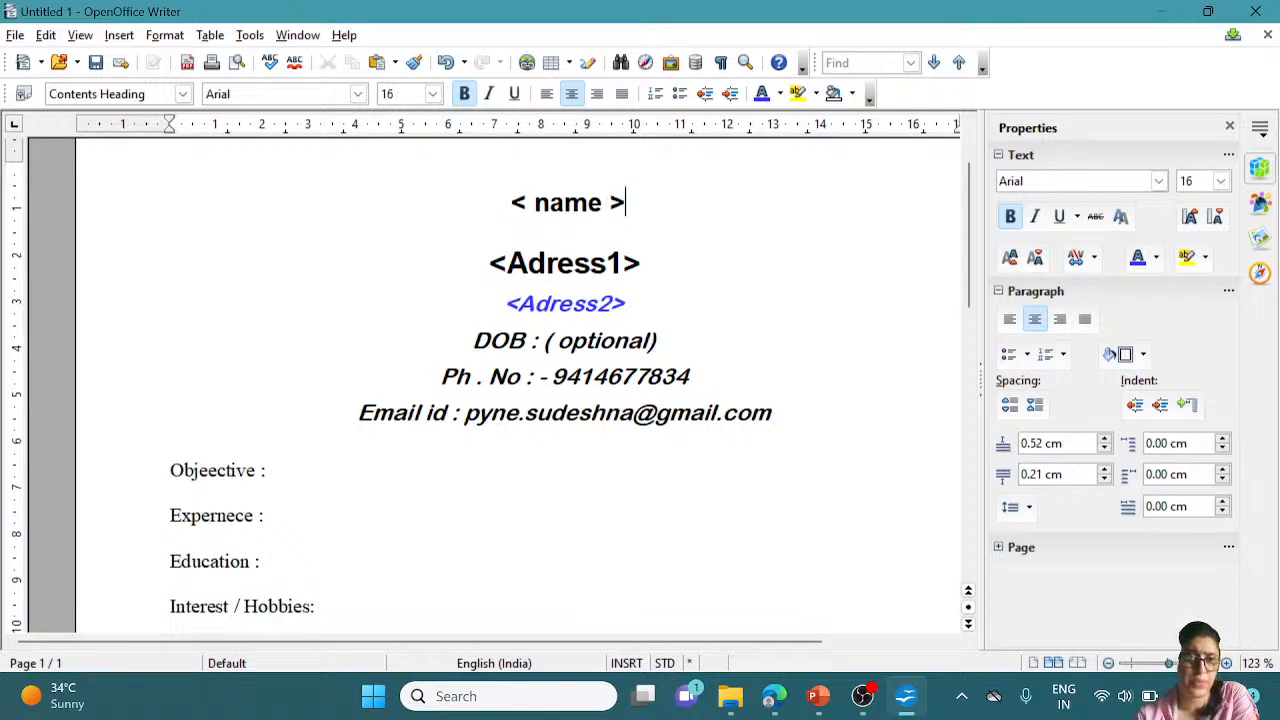
pyautogui.click(270, 470)
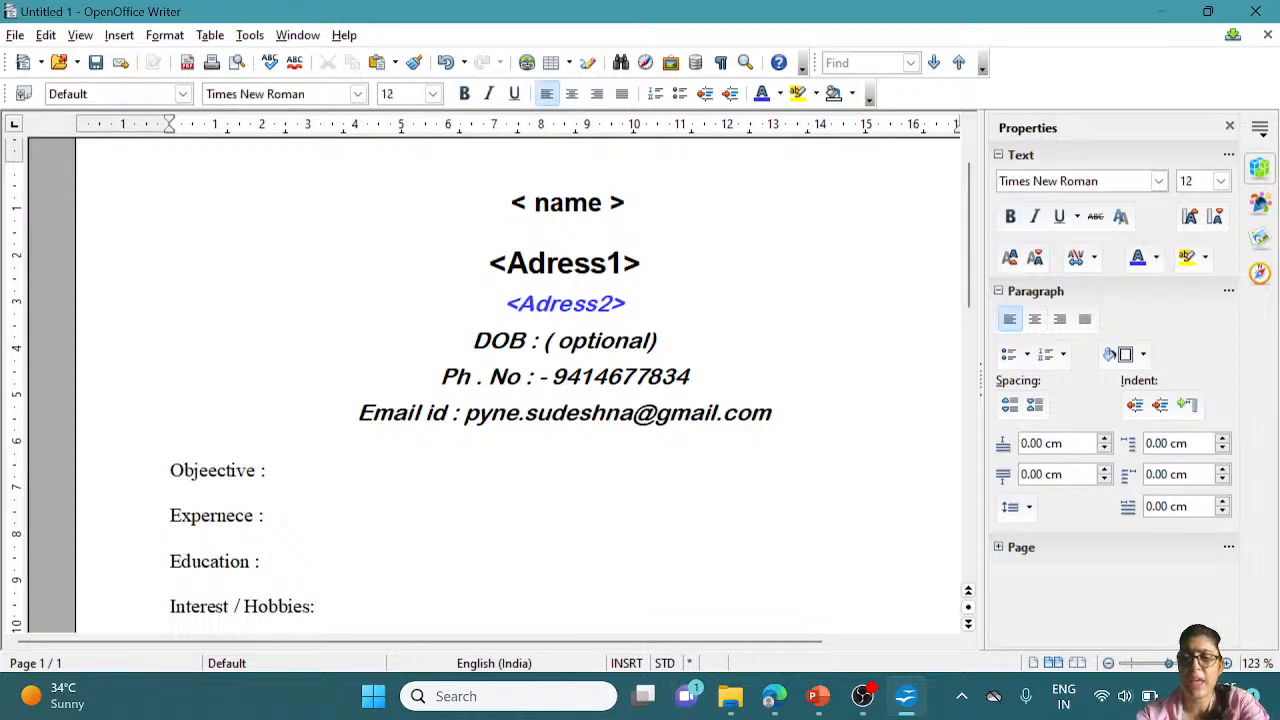
# Type '< your carrier choice , why you came to this fild > <what is your gole >' on the Objective line
pyautogui.write('< y')
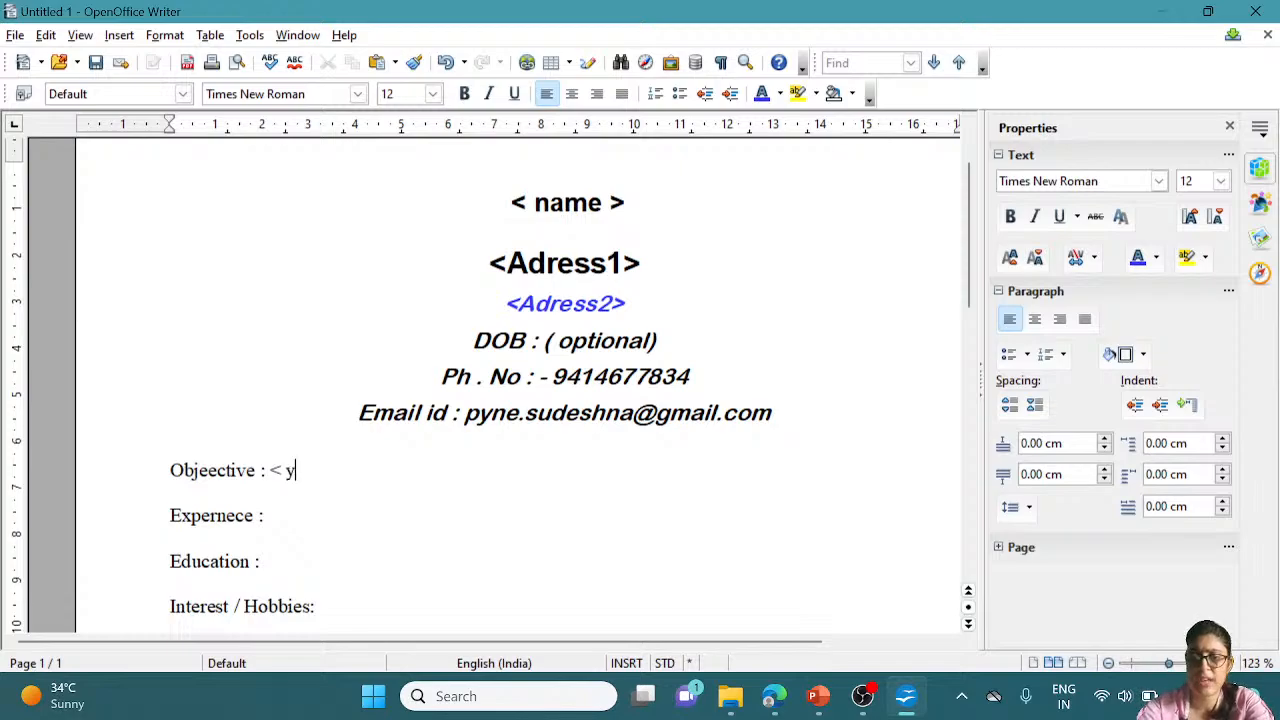
pyautogui.write('ous')
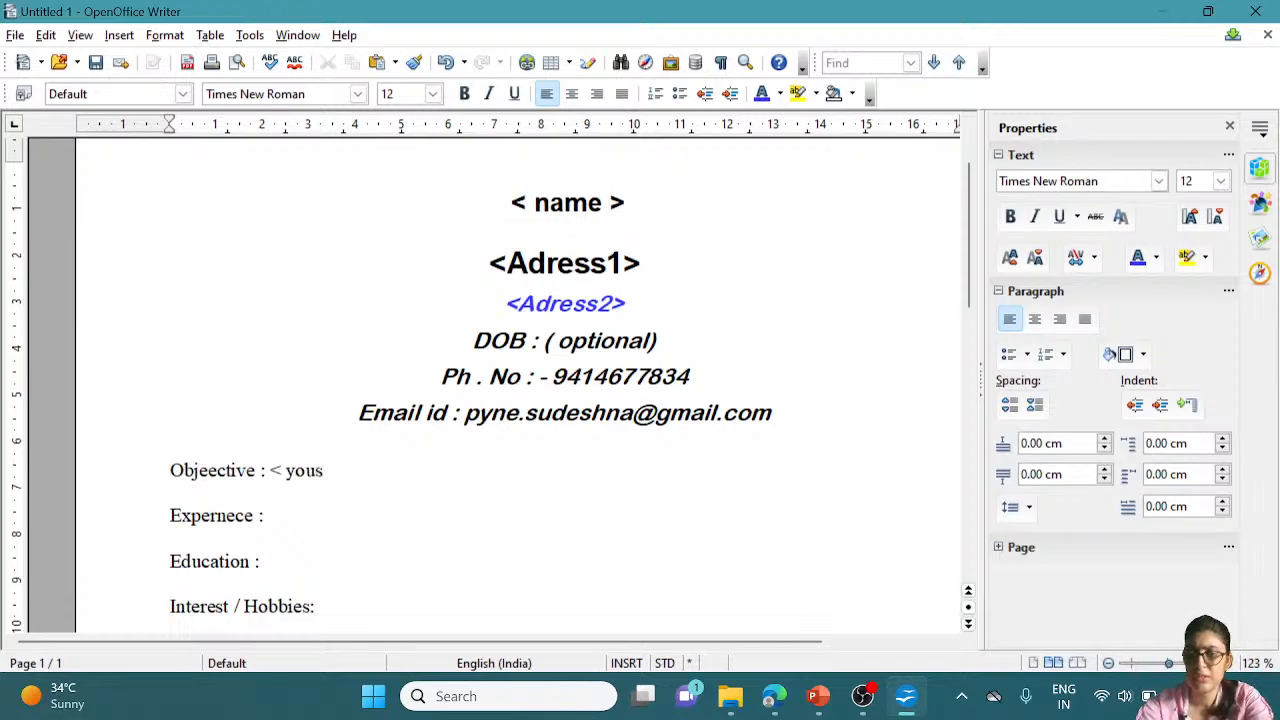
pyautogui.press('BackSpace')
pyautogui.write('r carr')
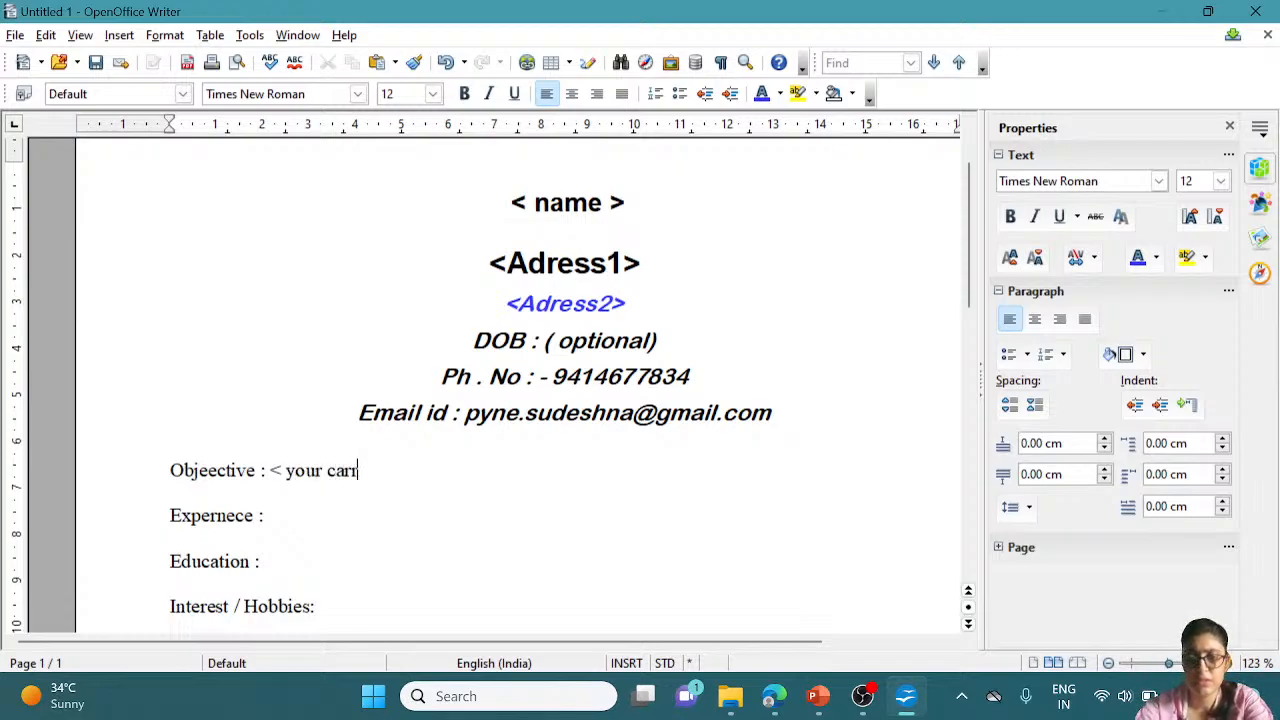
pyautogui.write('ier ')
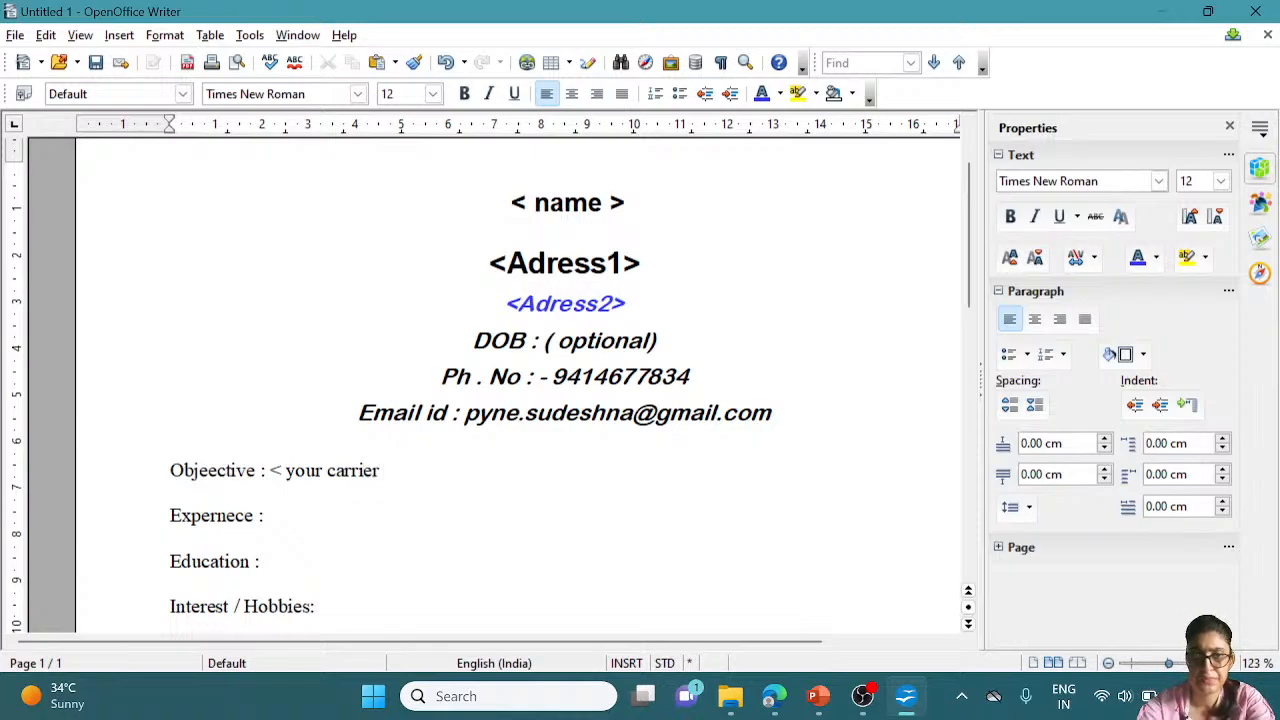
pyautogui.write('ch')
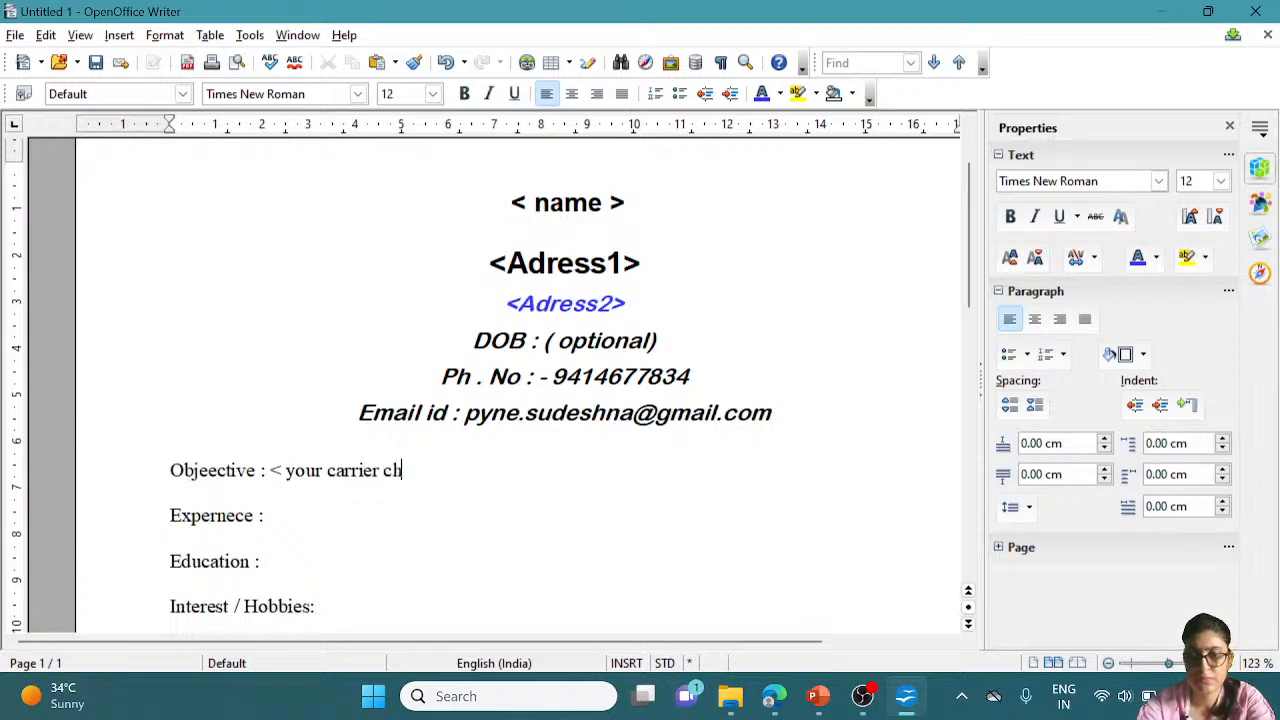
pyautogui.write('o')
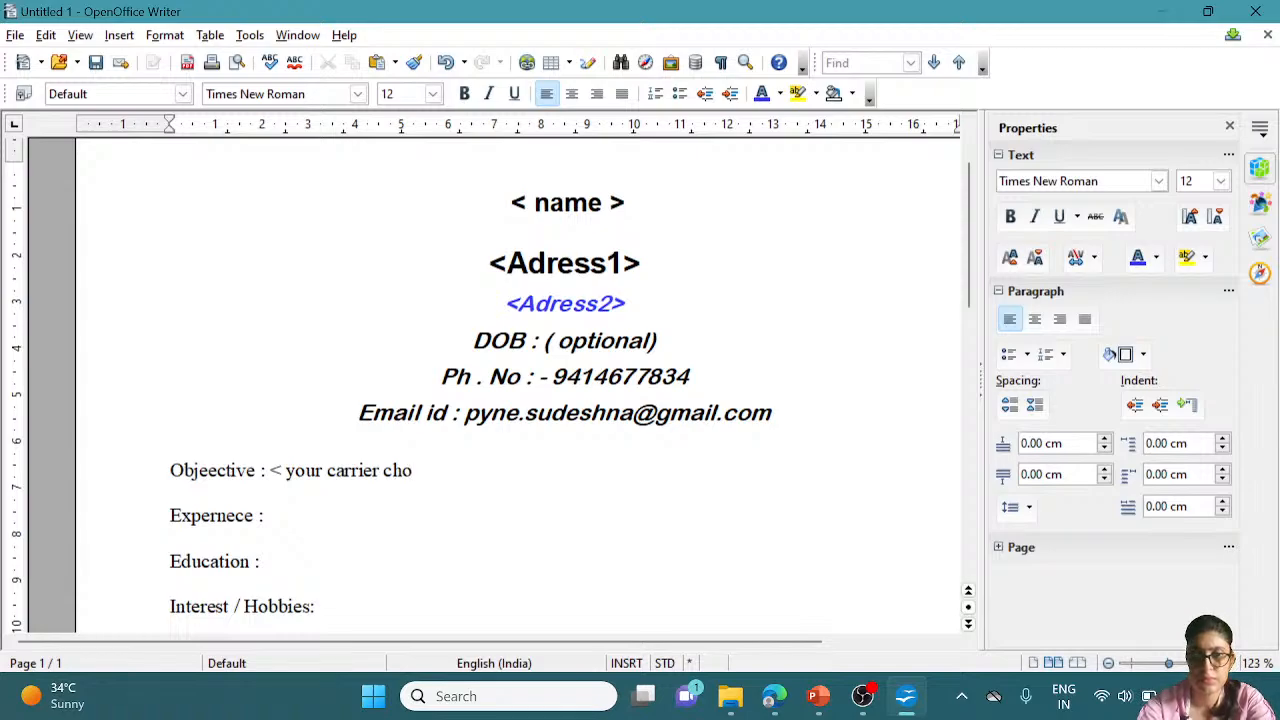
pyautogui.press('BackSpace')
pyautogui.write('oi')
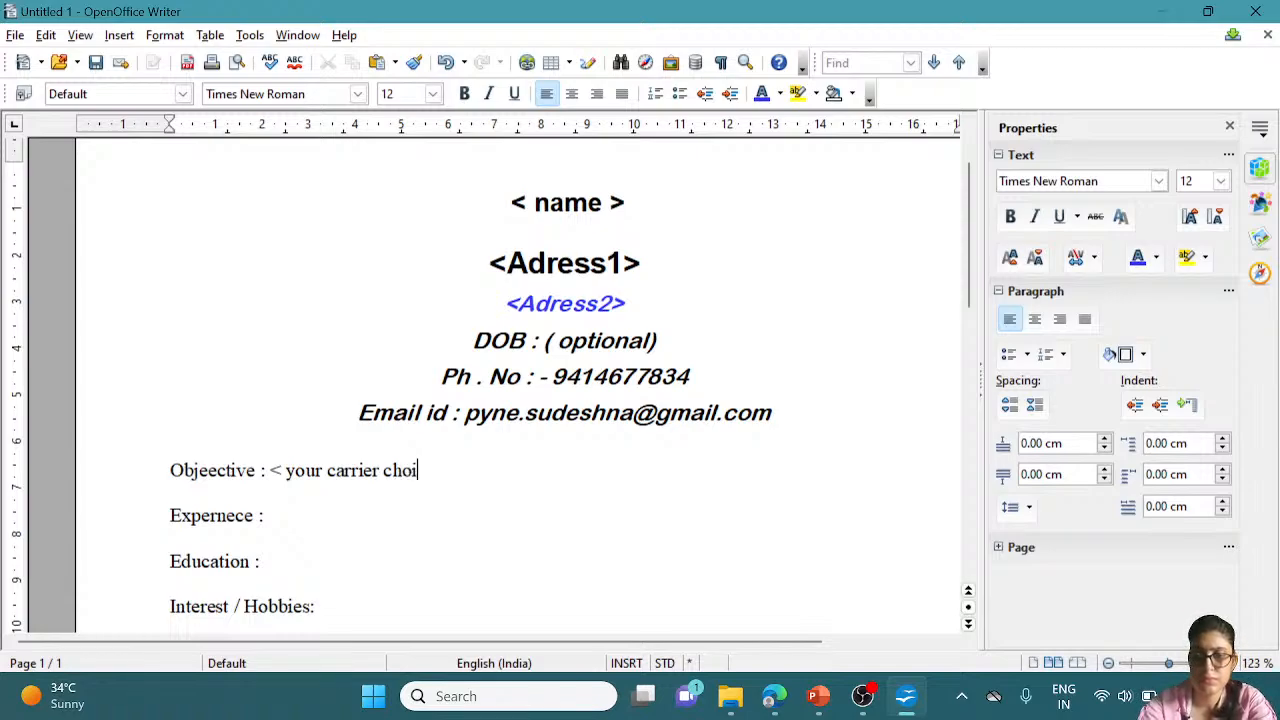
pyautogui.write('ce')
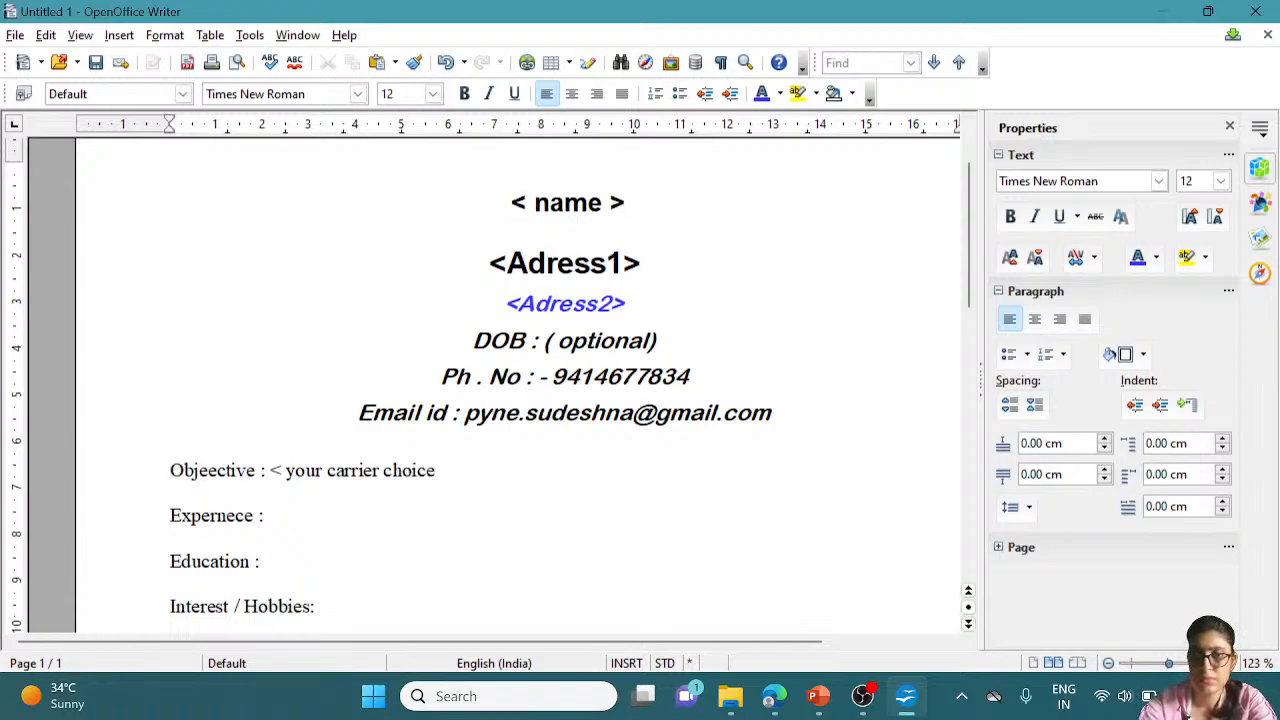
pyautogui.write(' ,')
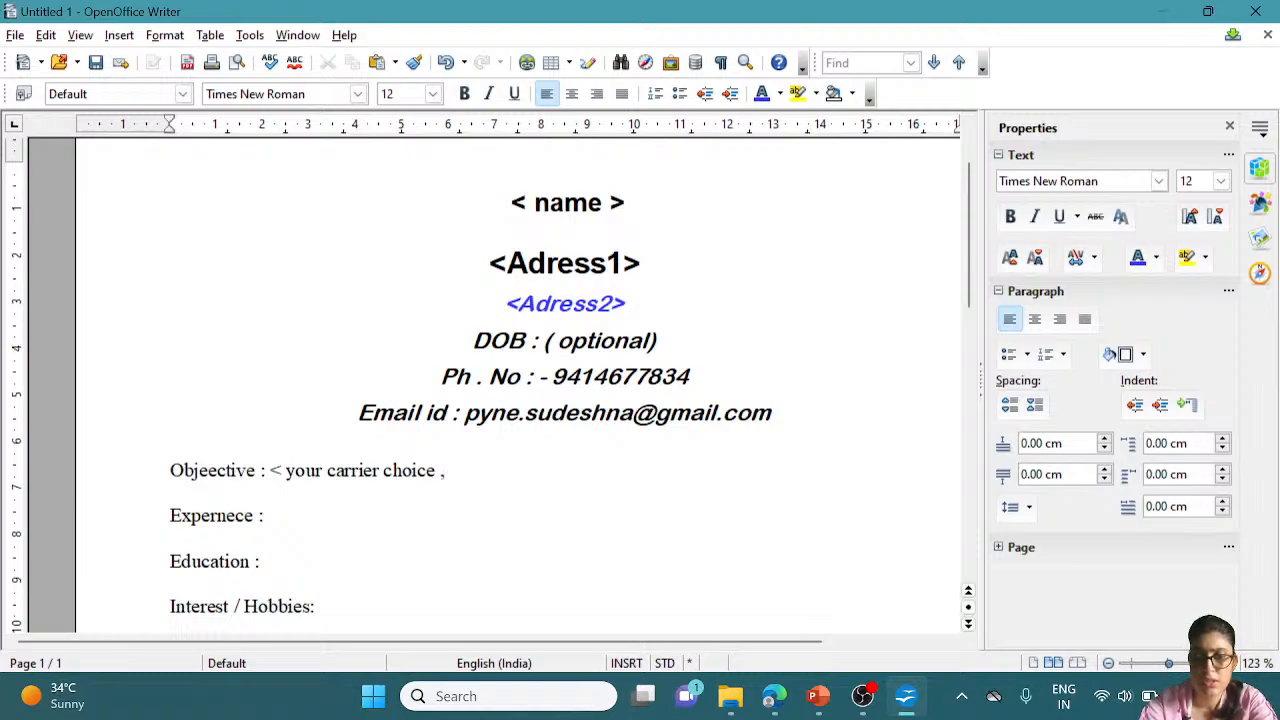
pyautogui.write(' why ')
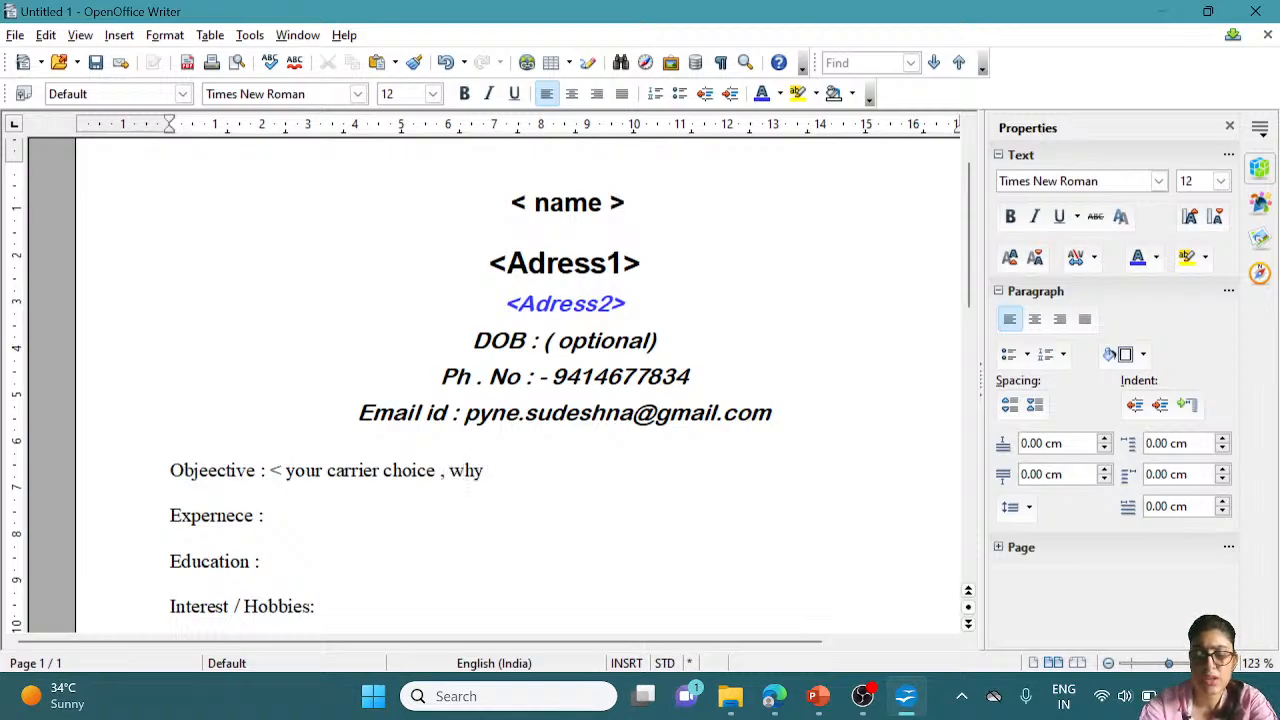
pyautogui.write('you ')
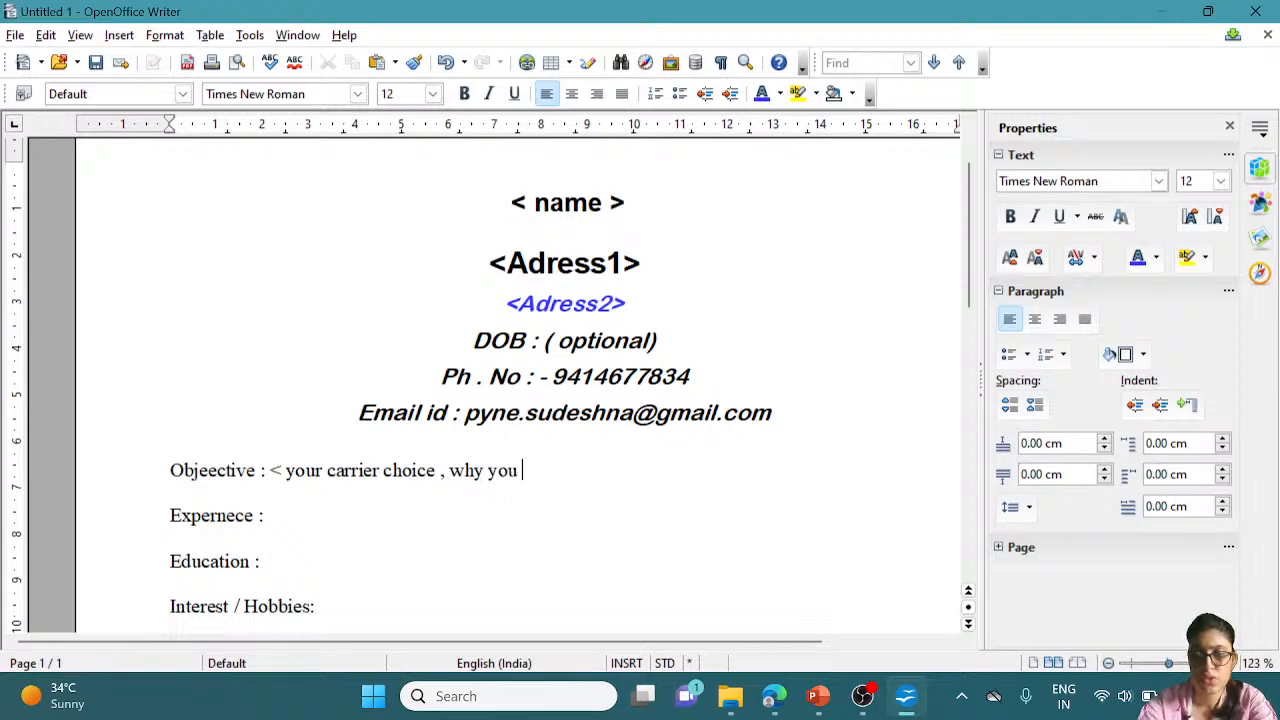
pyautogui.write('came ')
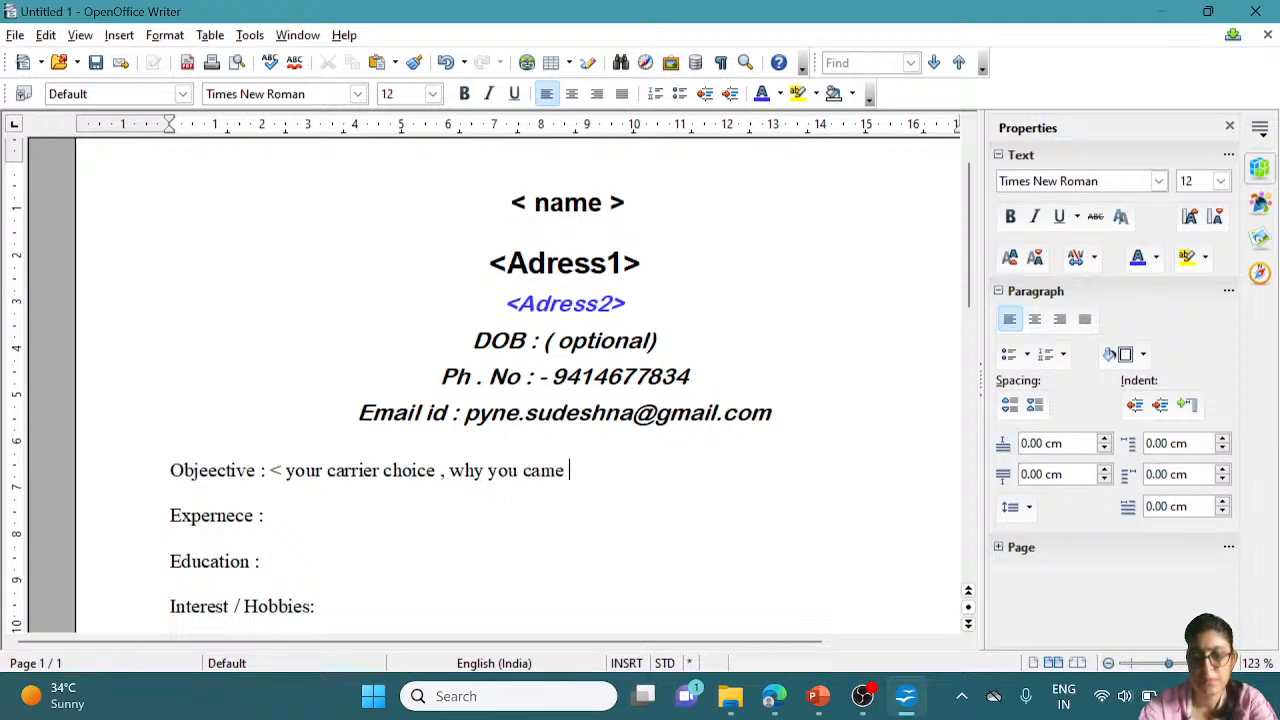
pyautogui.write('to thi')
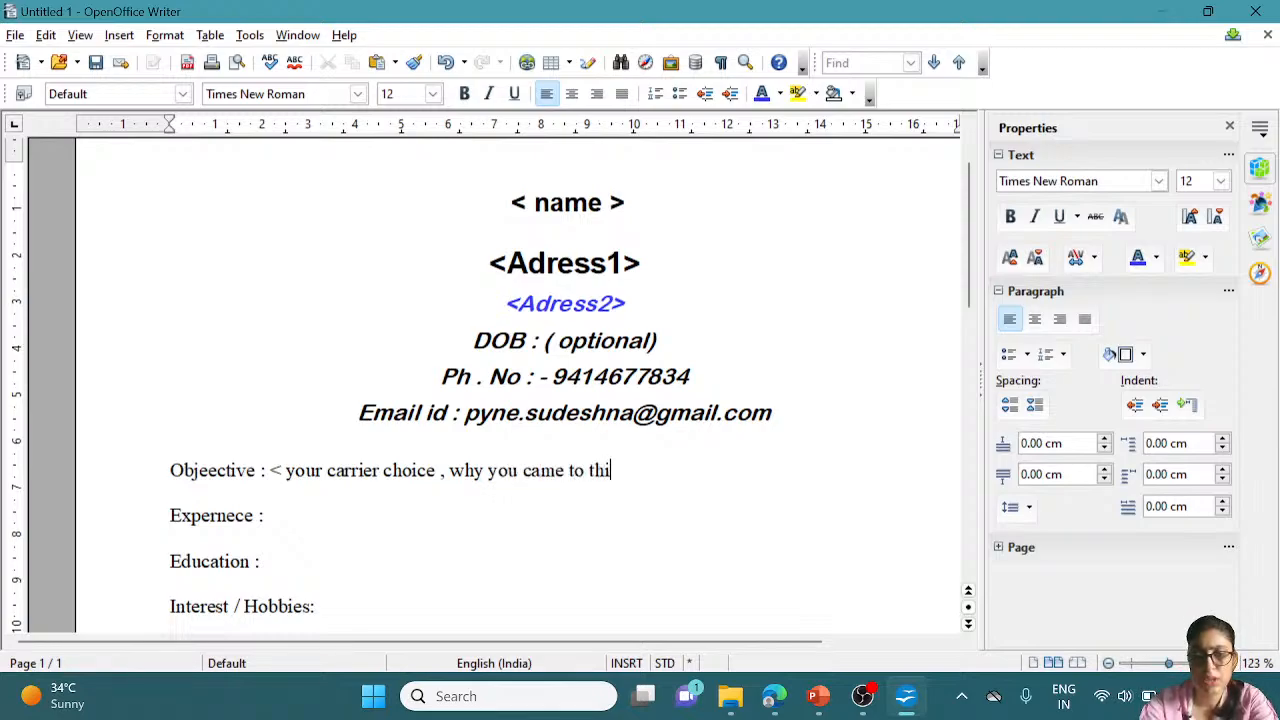
pyautogui.write('s fild')
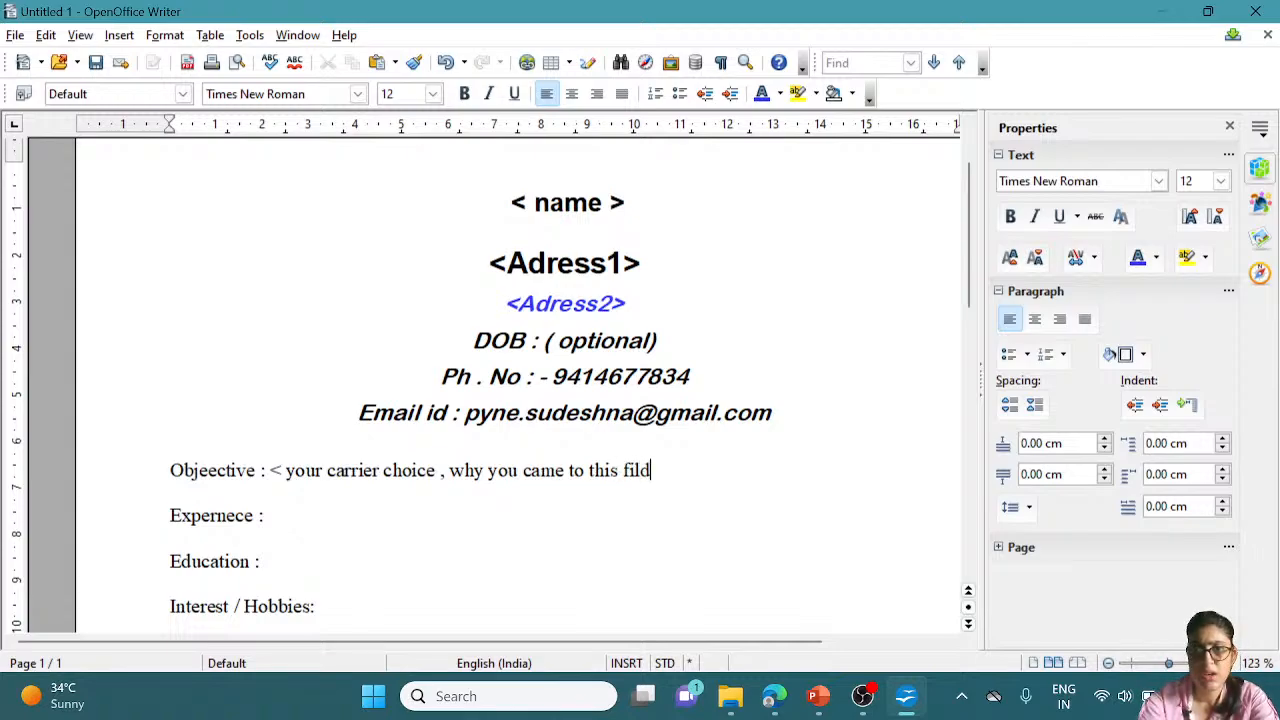
pyautogui.write(' > ')
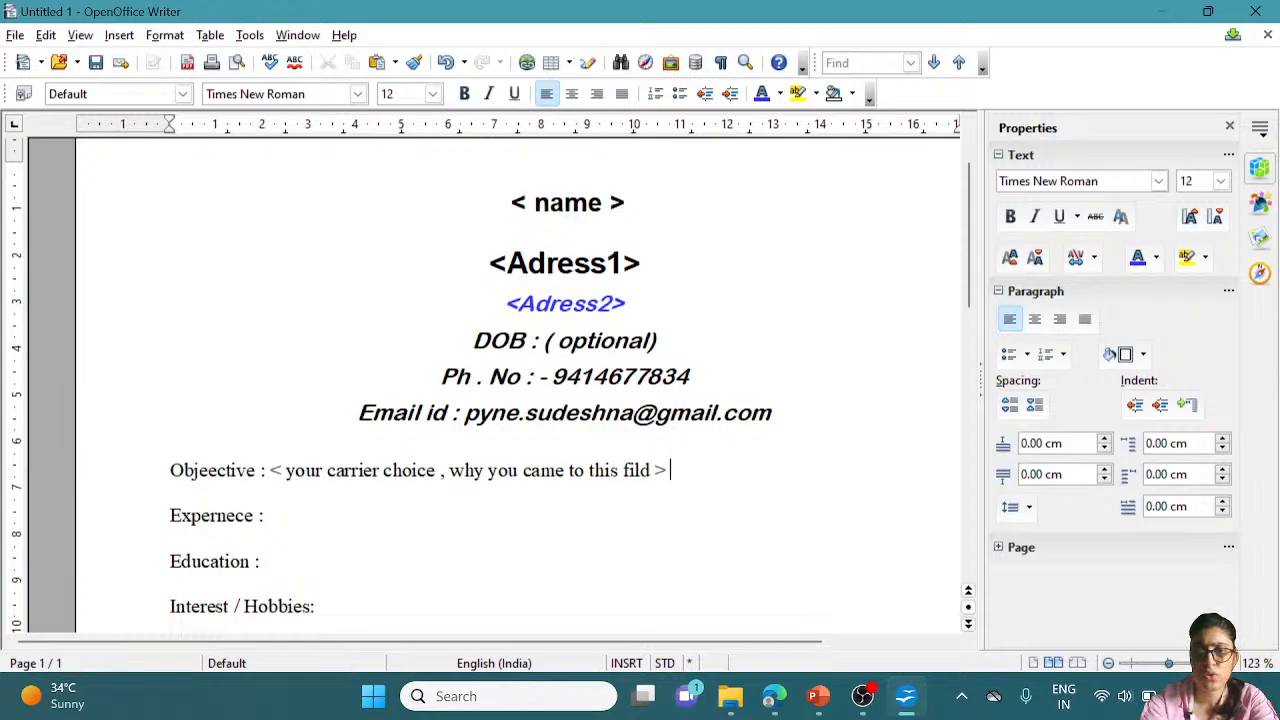
pyautogui.write('<')
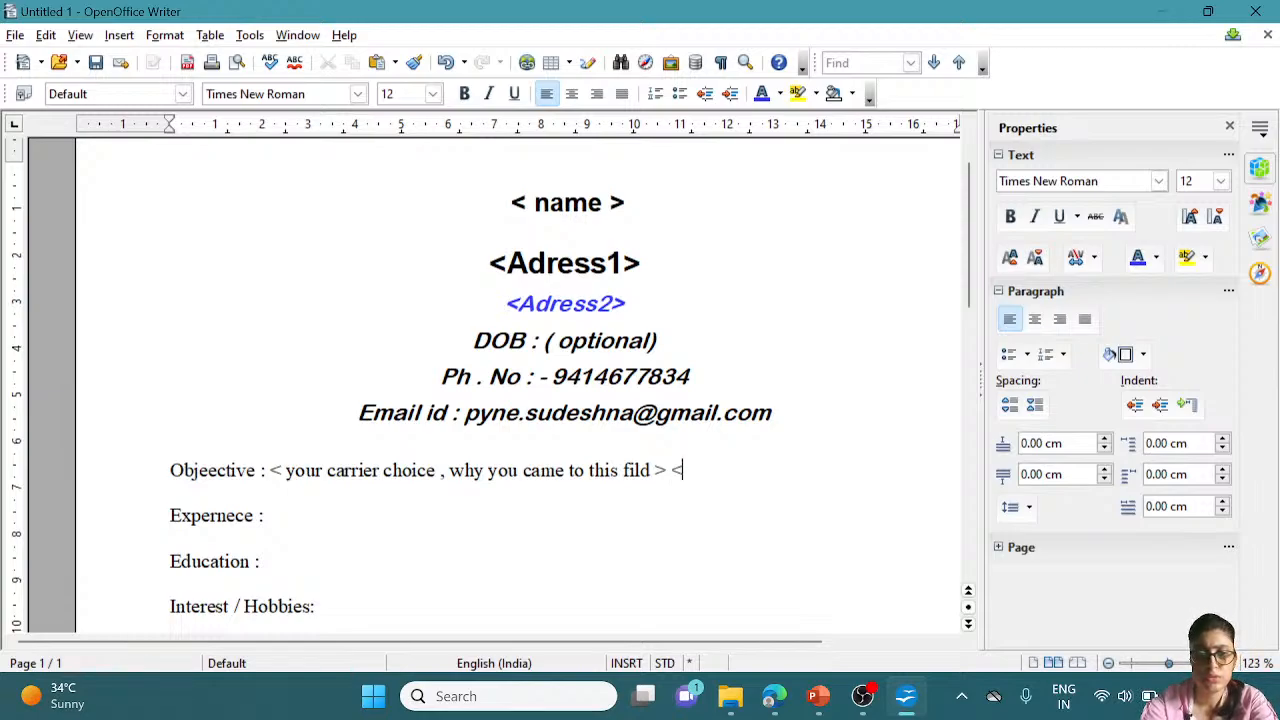
pyautogui.write('what ')
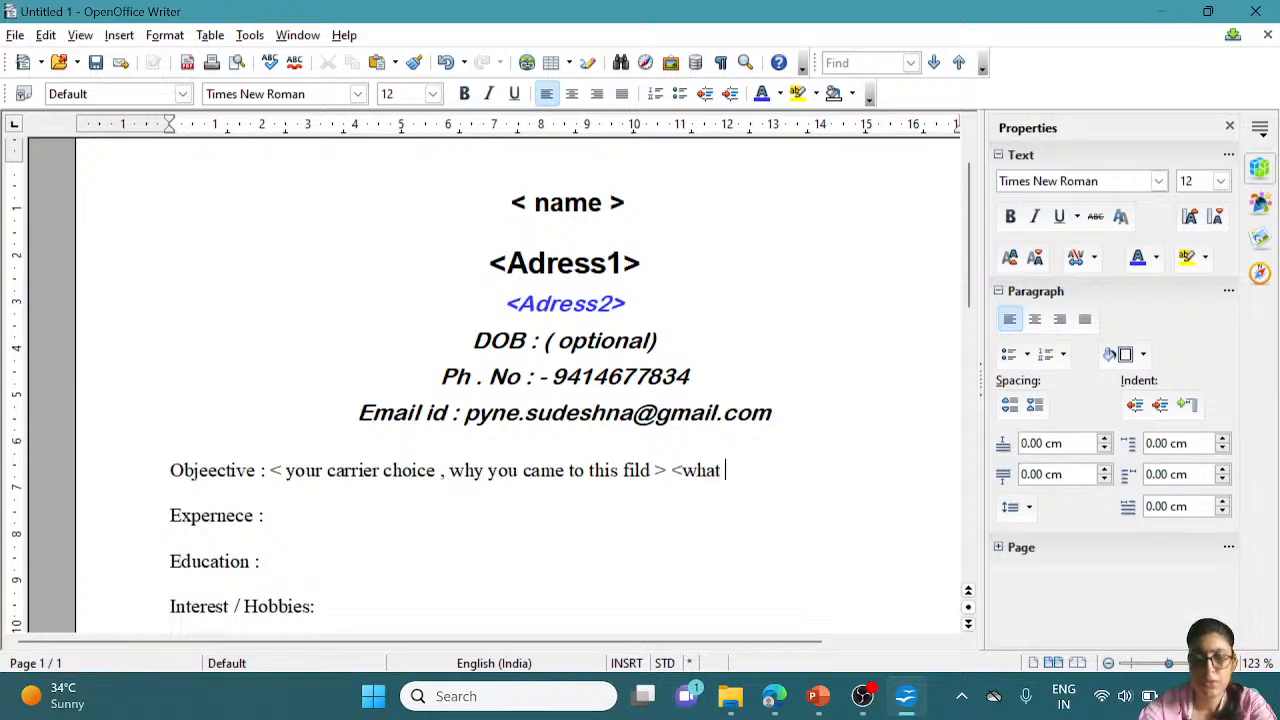
pyautogui.write('is your')
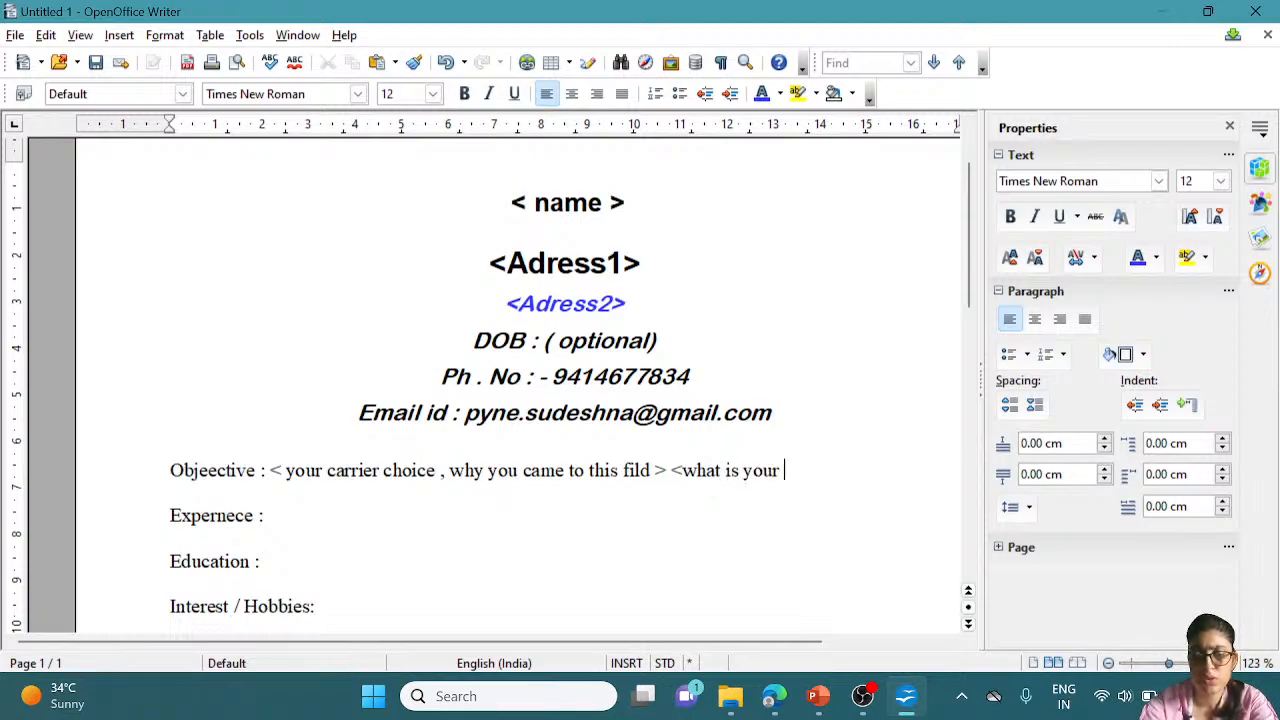
pyautogui.write(' gole')
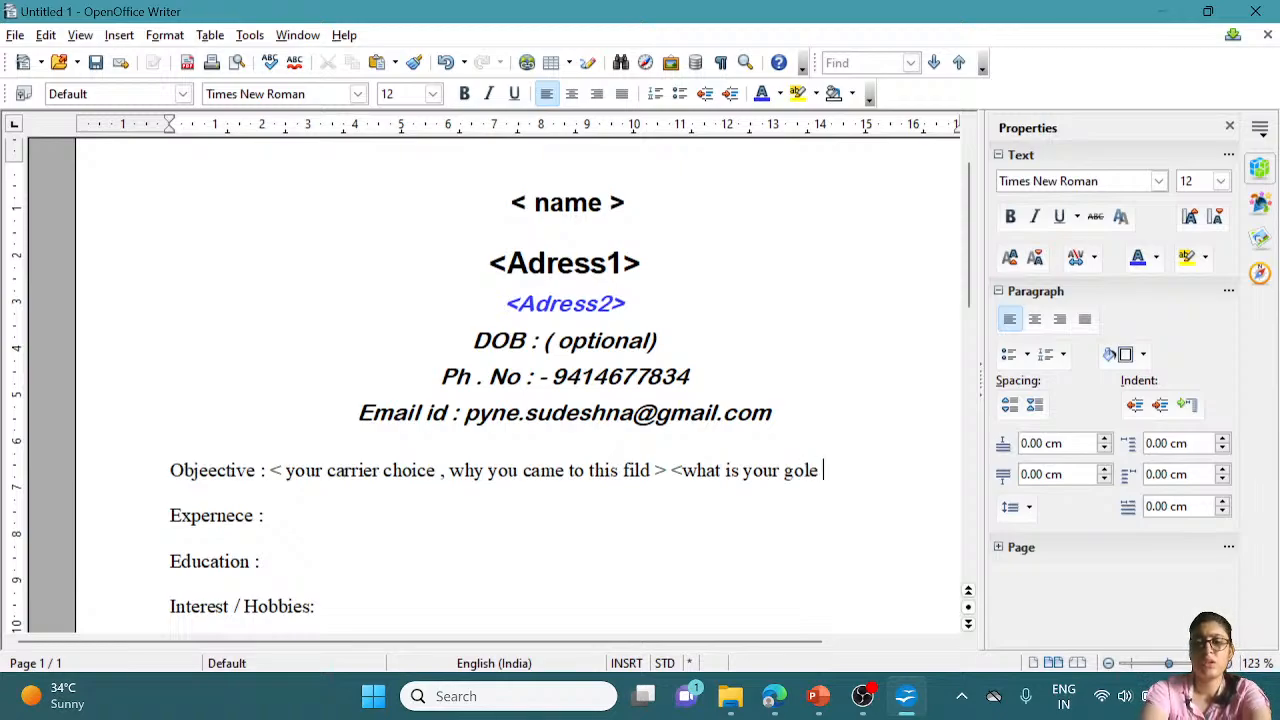
pyautogui.write(' >')
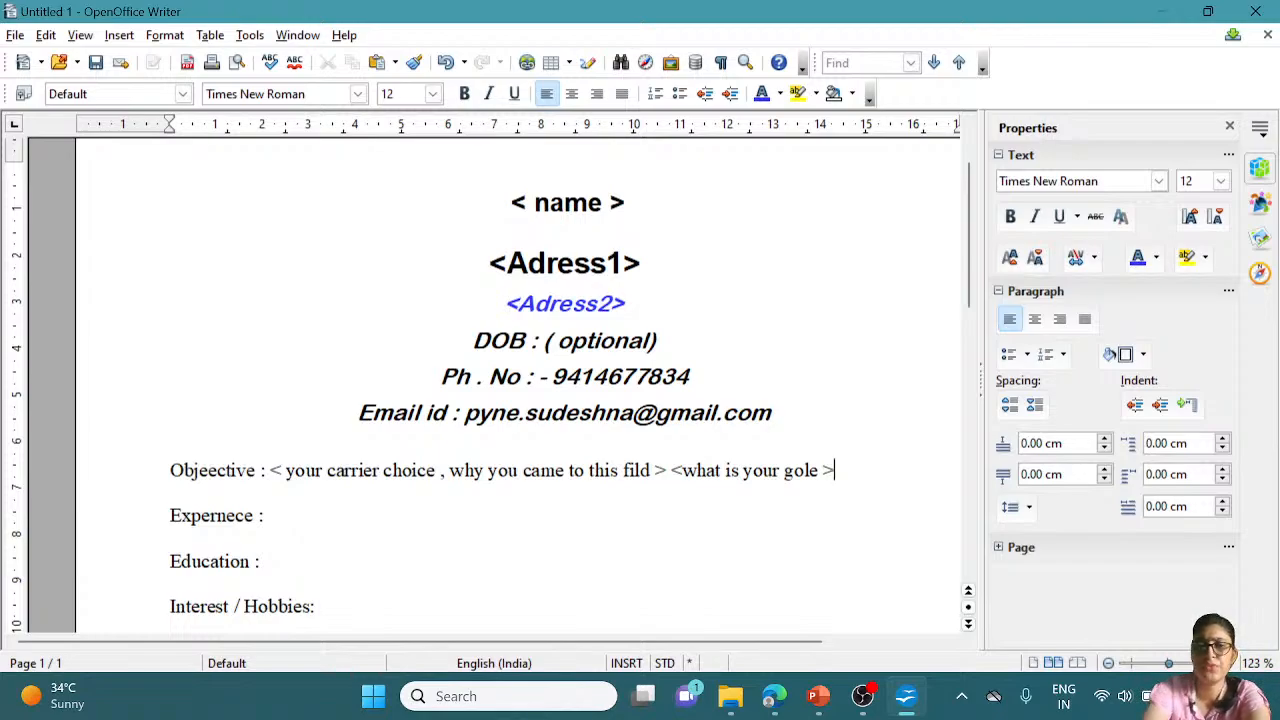
# Type "I 'm a freasher" after the Expernece label
pyautogui.click(267, 515)
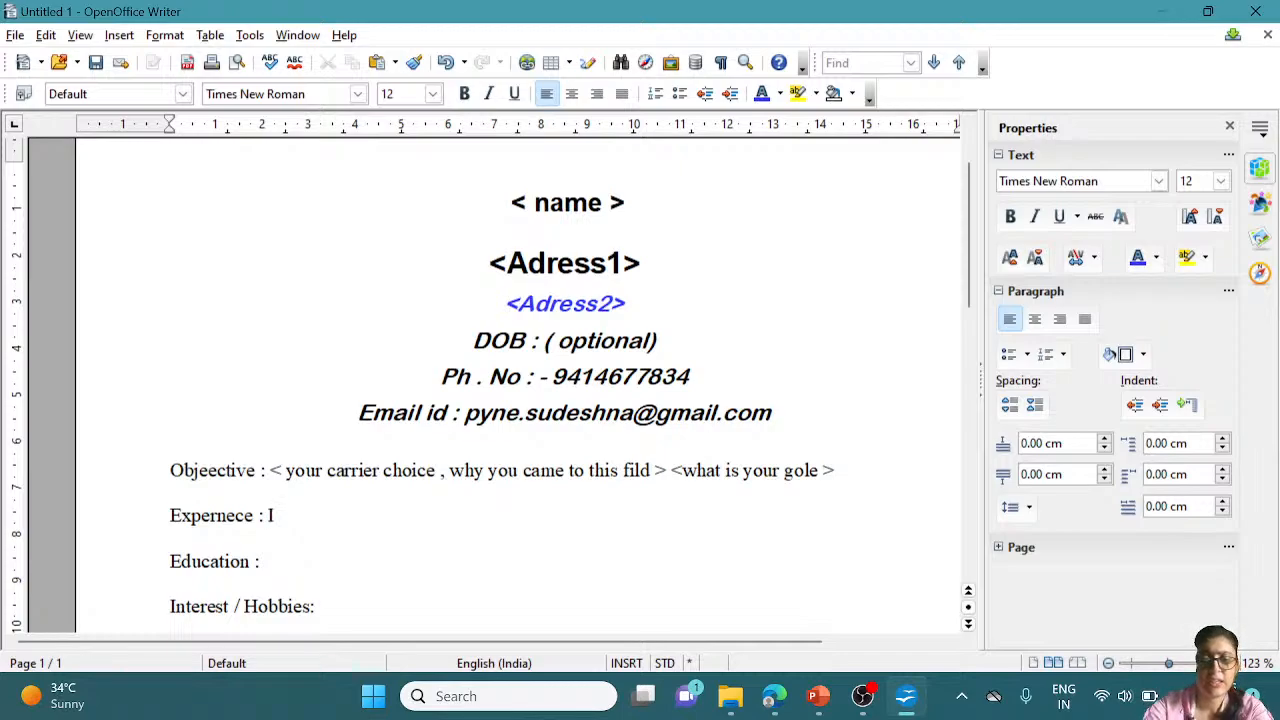
pyautogui.write('I')
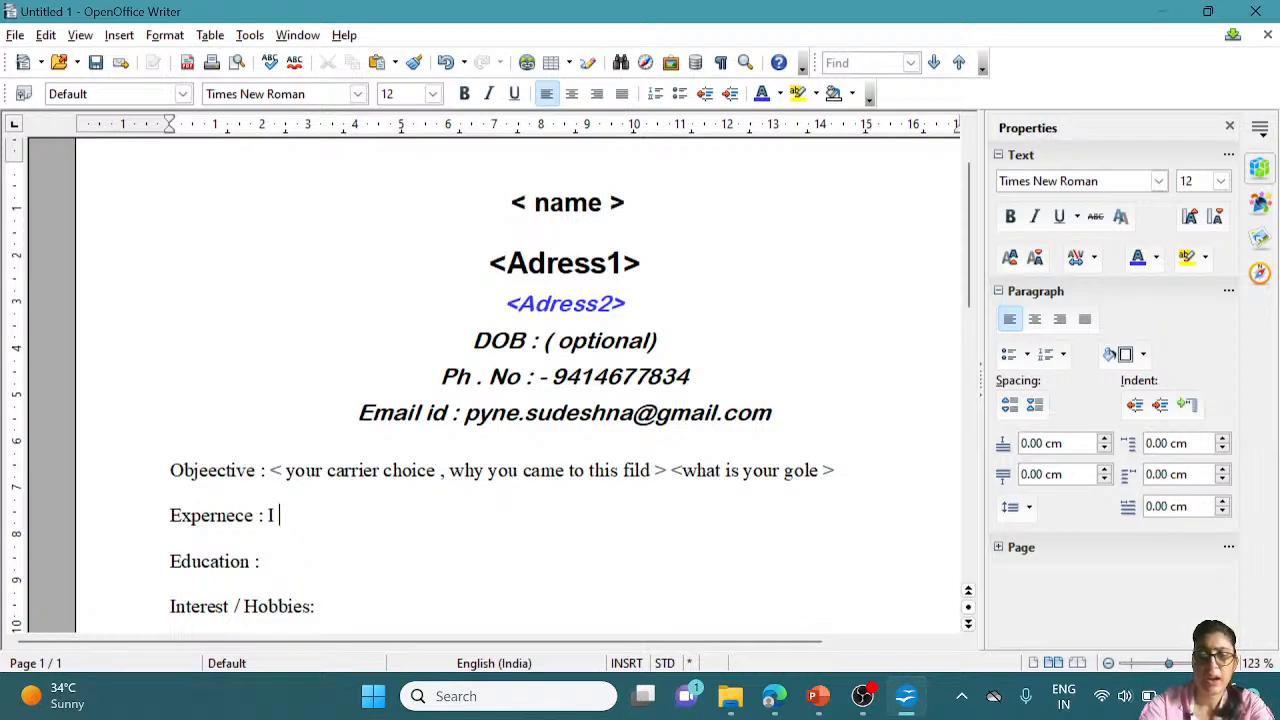
pyautogui.write("'m ")
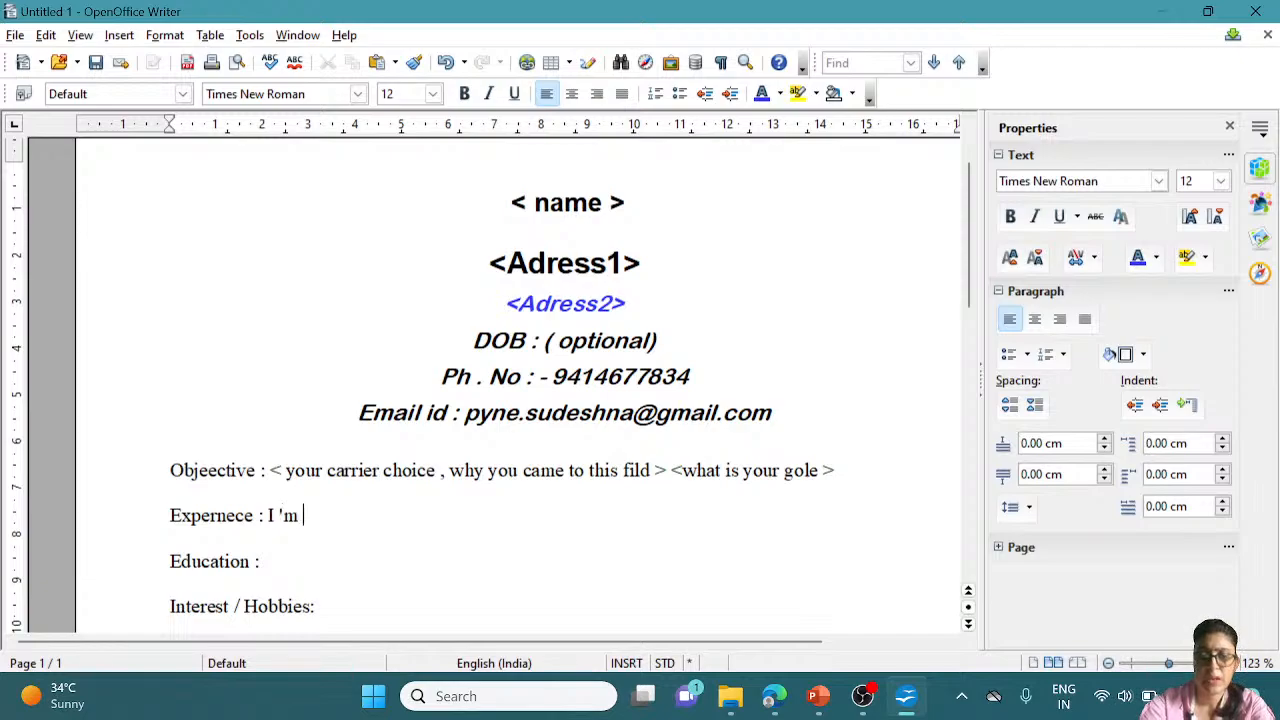
pyautogui.write('a fr')
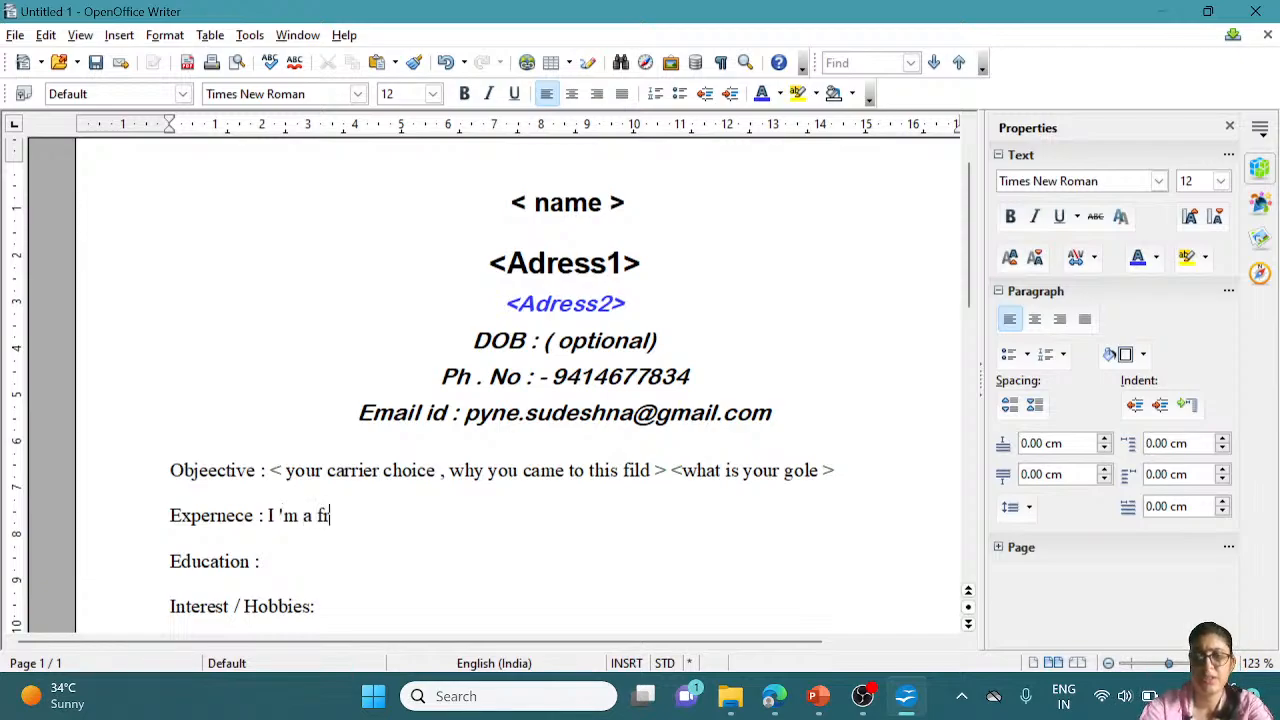
pyautogui.write('easher')
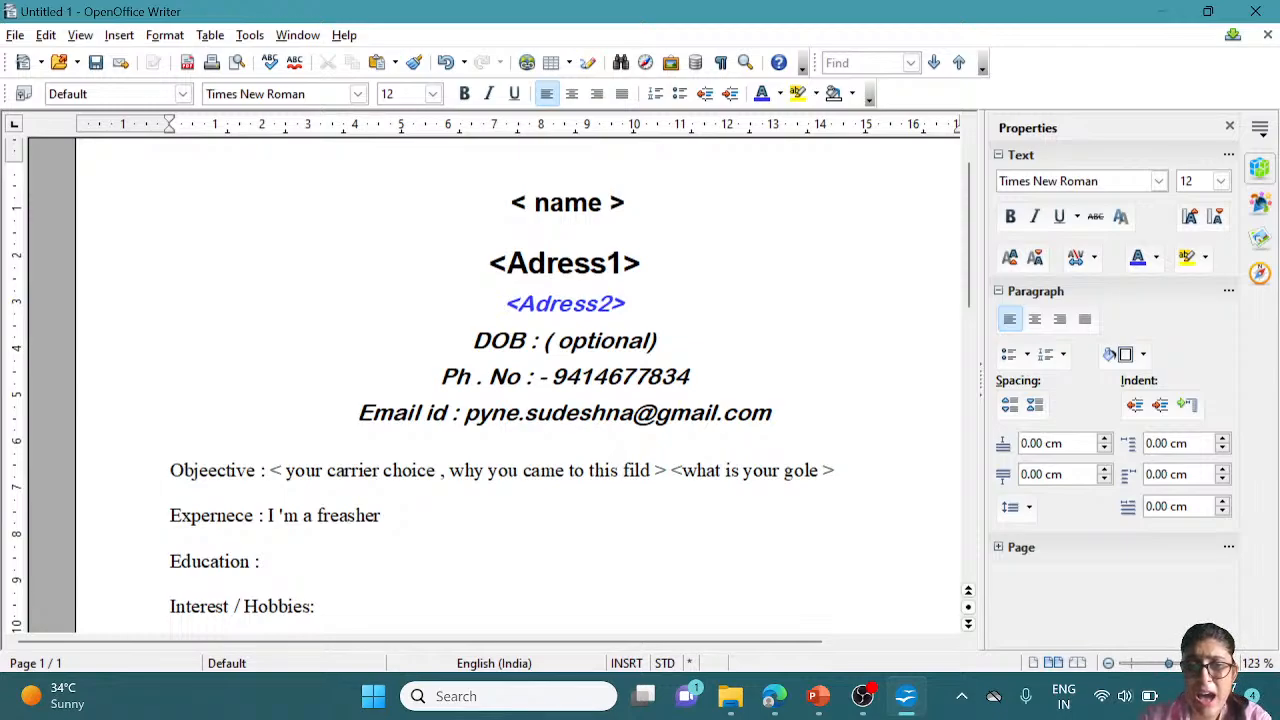
pyautogui.click(265, 561)
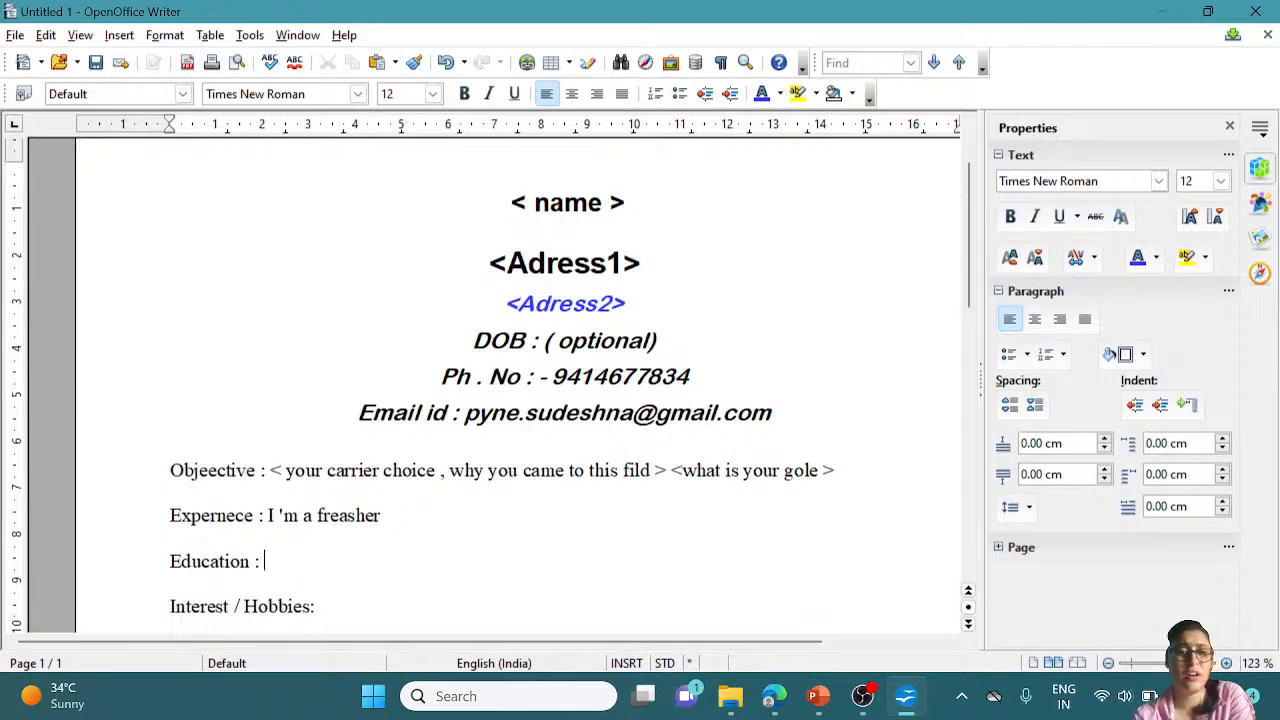
# Insert a new empty paragraph at the end of the 'Education :' line
pyautogui.click(386, 515)
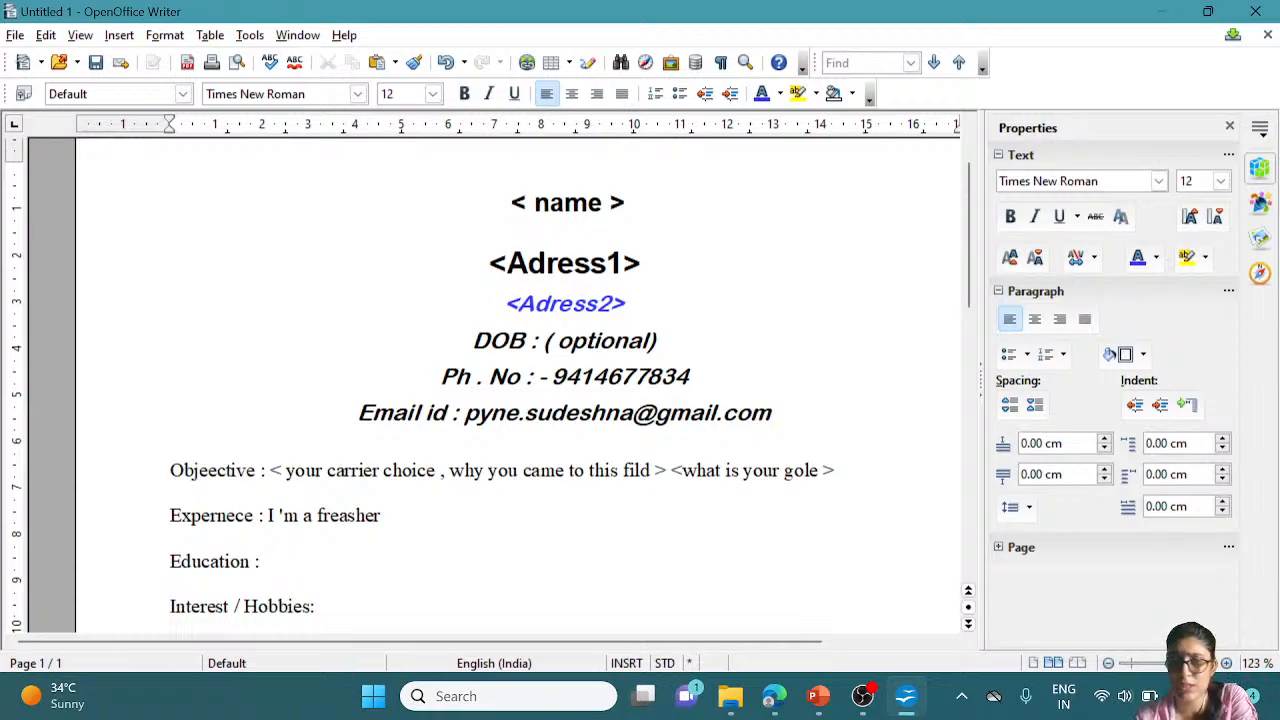
pyautogui.click(265, 561)
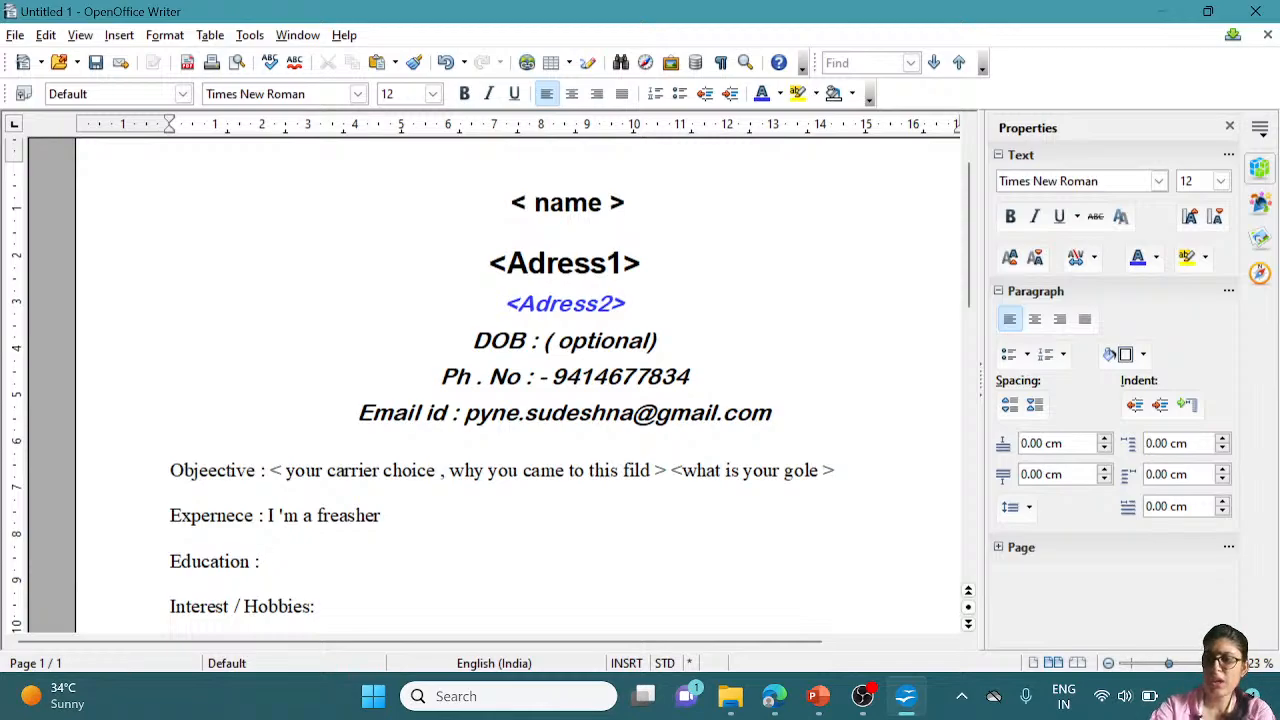
pyautogui.press('Return')
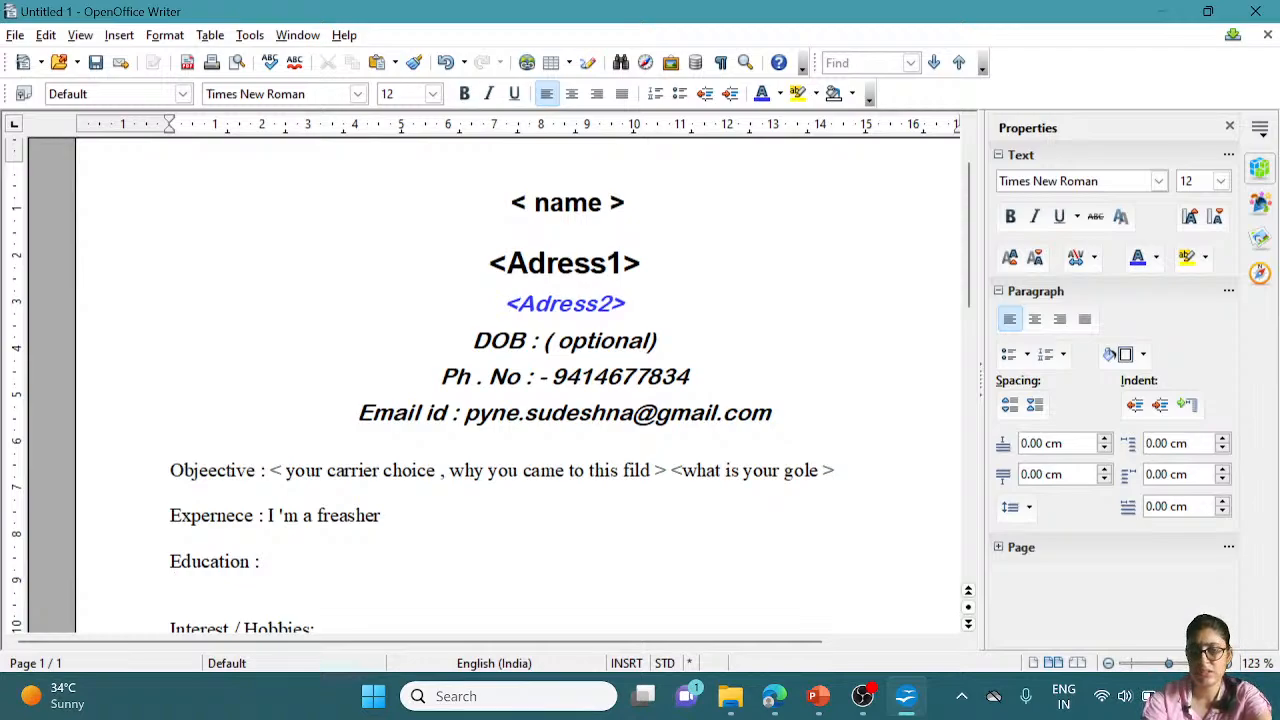
# Insert a bordered 2-column, 2-row table below 'Education :' using Table > Insert > Table
pyautogui.click(210, 36)
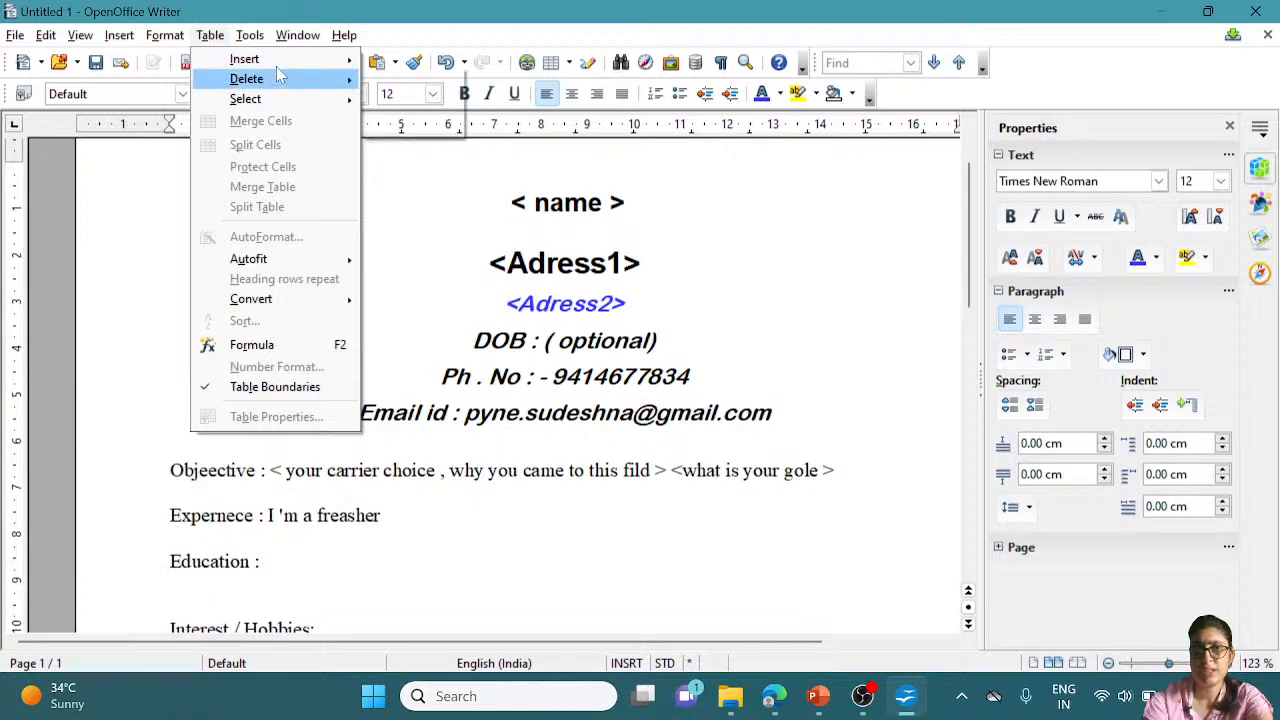
pyautogui.moveTo(285, 59)
pyautogui.click(405, 62)
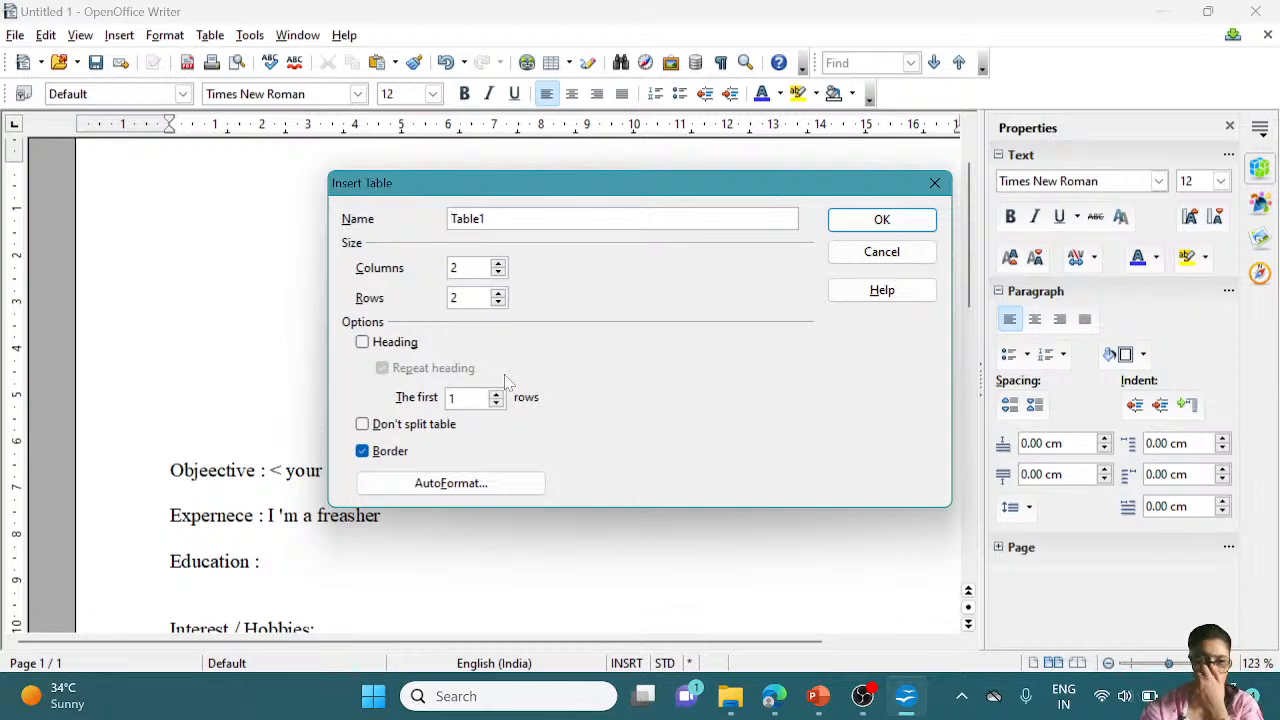
pyautogui.click(882, 220)
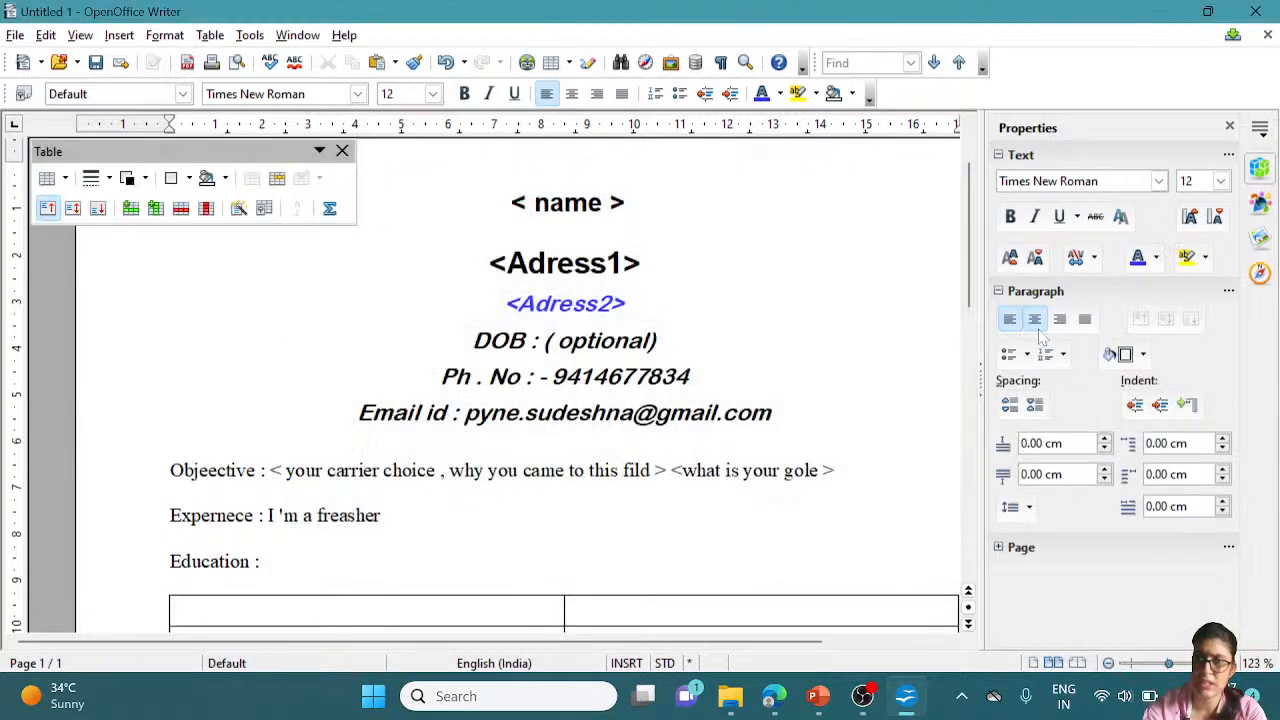
# Select text in the table area and type 'graduation', correcting typos
pyautogui.moveTo(968, 278); pyautogui.dragTo(968, 333)
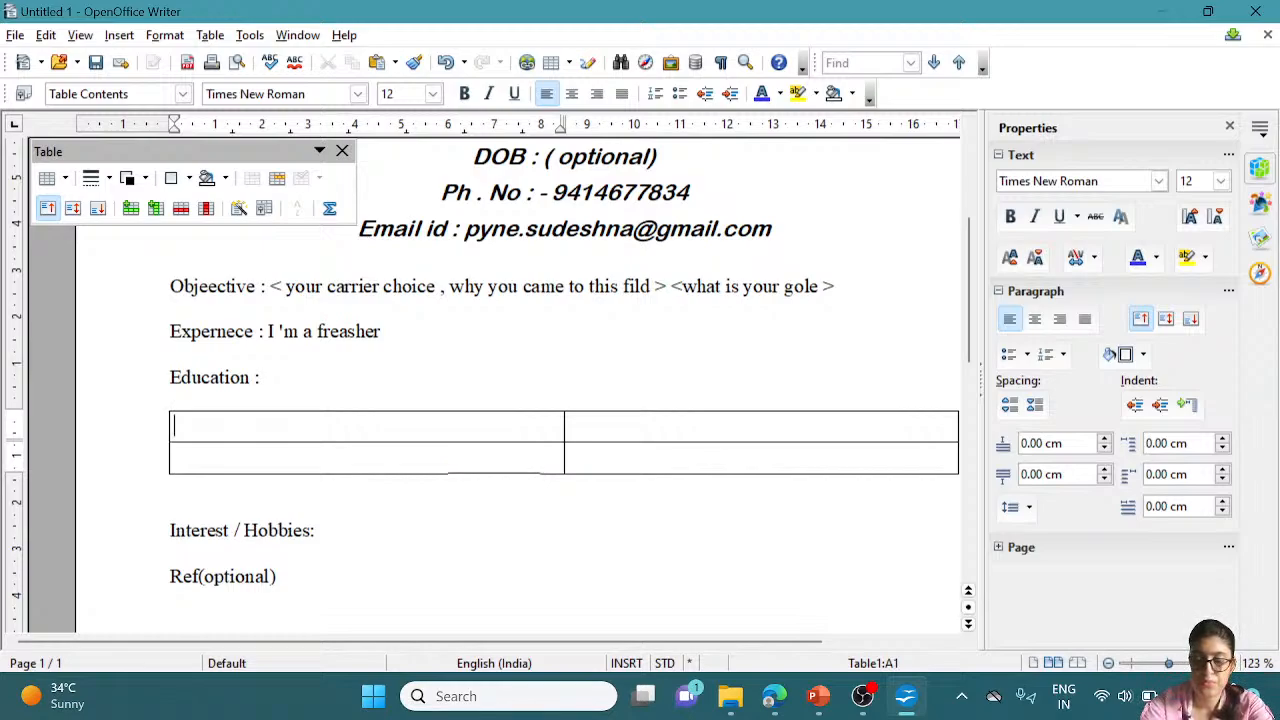
pyautogui.write('gan')
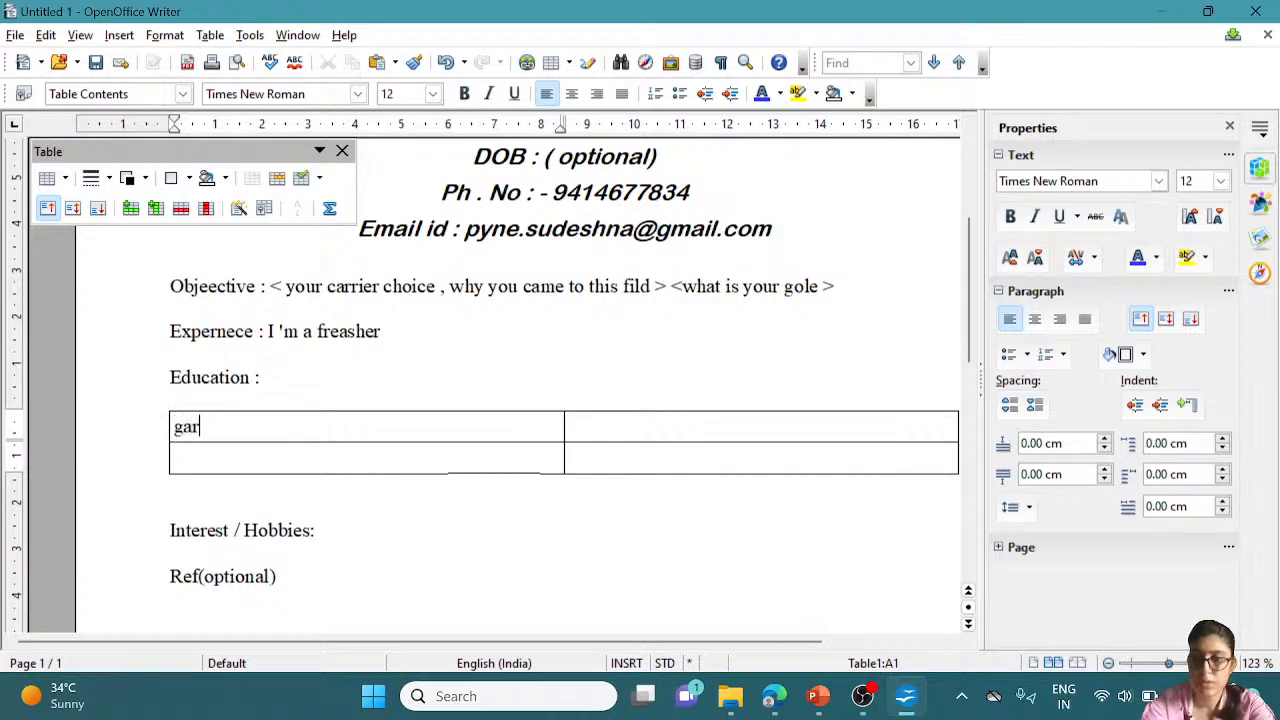
pyautogui.press('BackSpace')
pyautogui.write('radu')
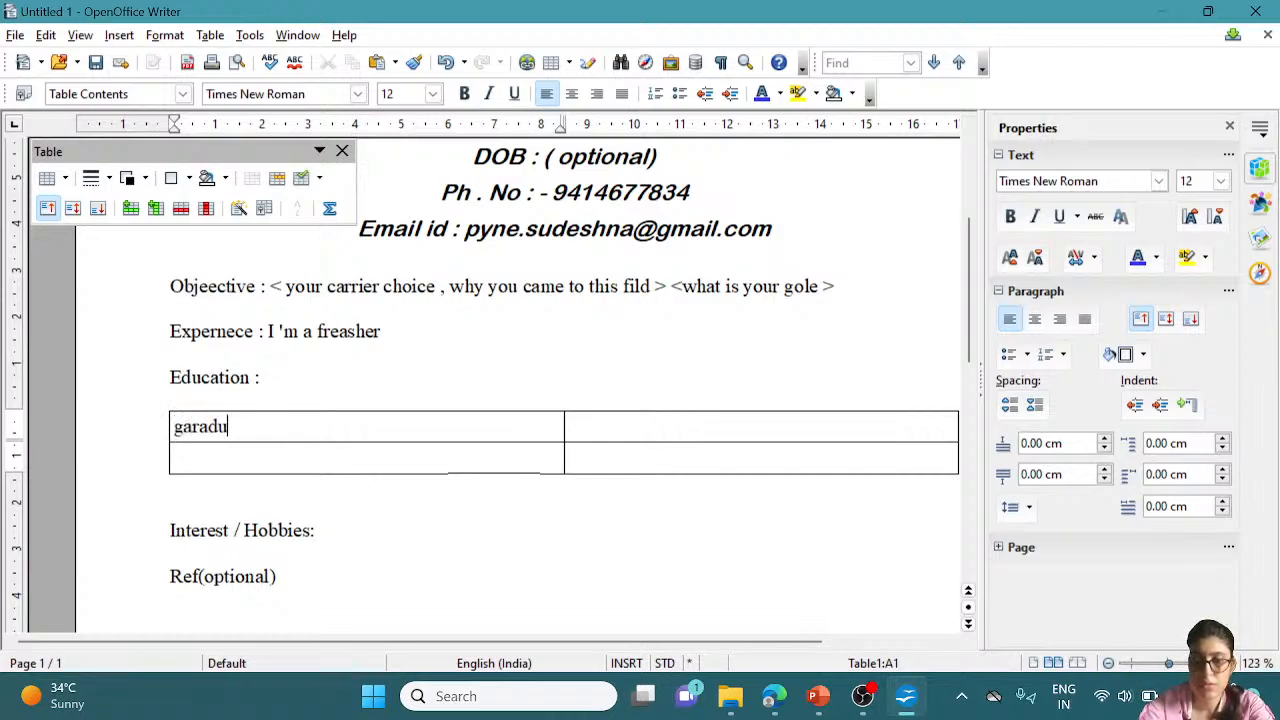
pyautogui.write('ation')
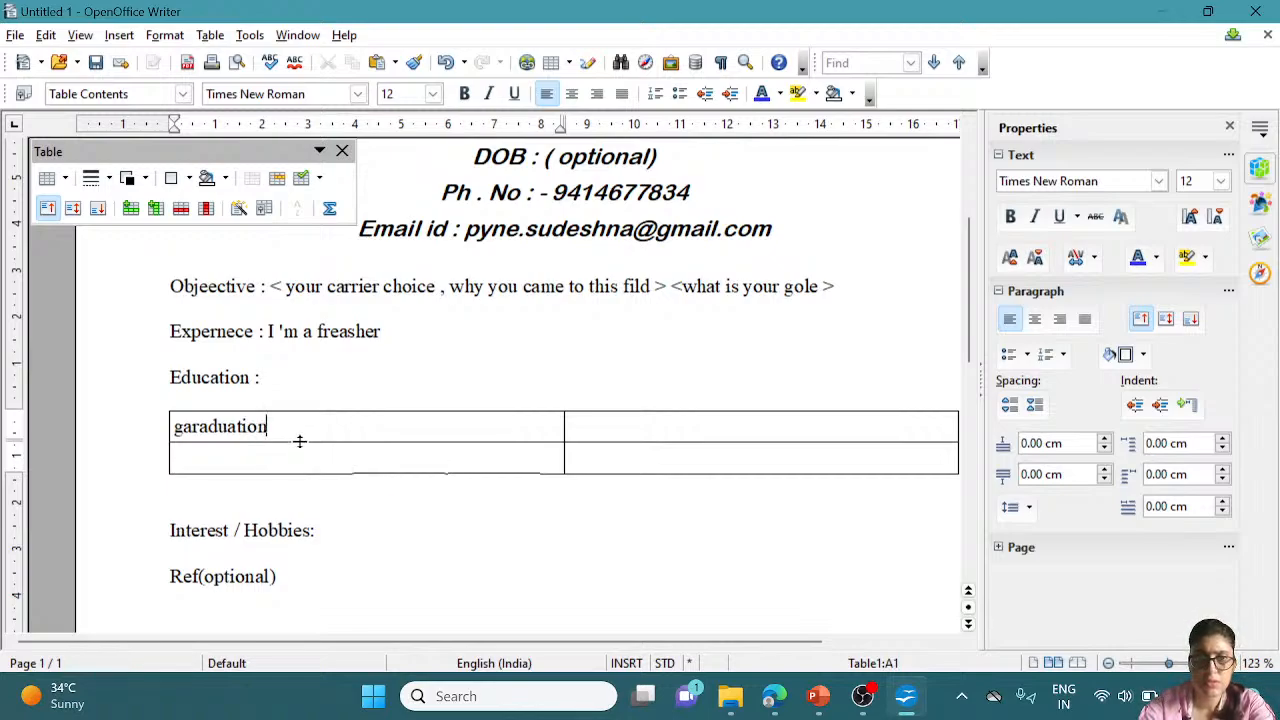
pyautogui.press('BackSpace')
pyautogui.press('BackSpace')
pyautogui.press('BackSpace')
pyautogui.press('BackSpace')
pyautogui.press('BackSpace')
pyautogui.press('BackSpace')
pyautogui.press('BackSpace')
pyautogui.press('BackSpace')
pyautogui.press('BackSpace')
pyautogui.press('BackSpace')
pyautogui.press('BackSpace')
pyautogui.press('BackSpace')
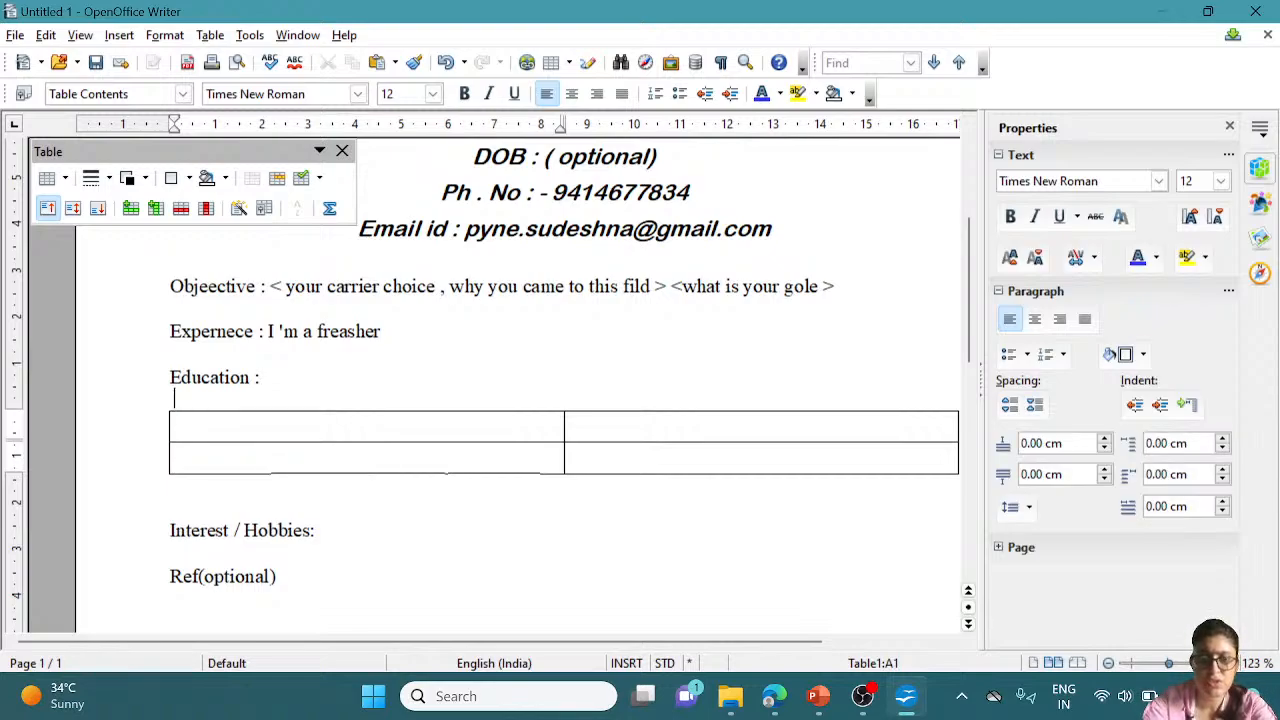
# Enter 'intern( 10th)' in cell A1 and '12th' in cell A2
pyautogui.click(175, 426)
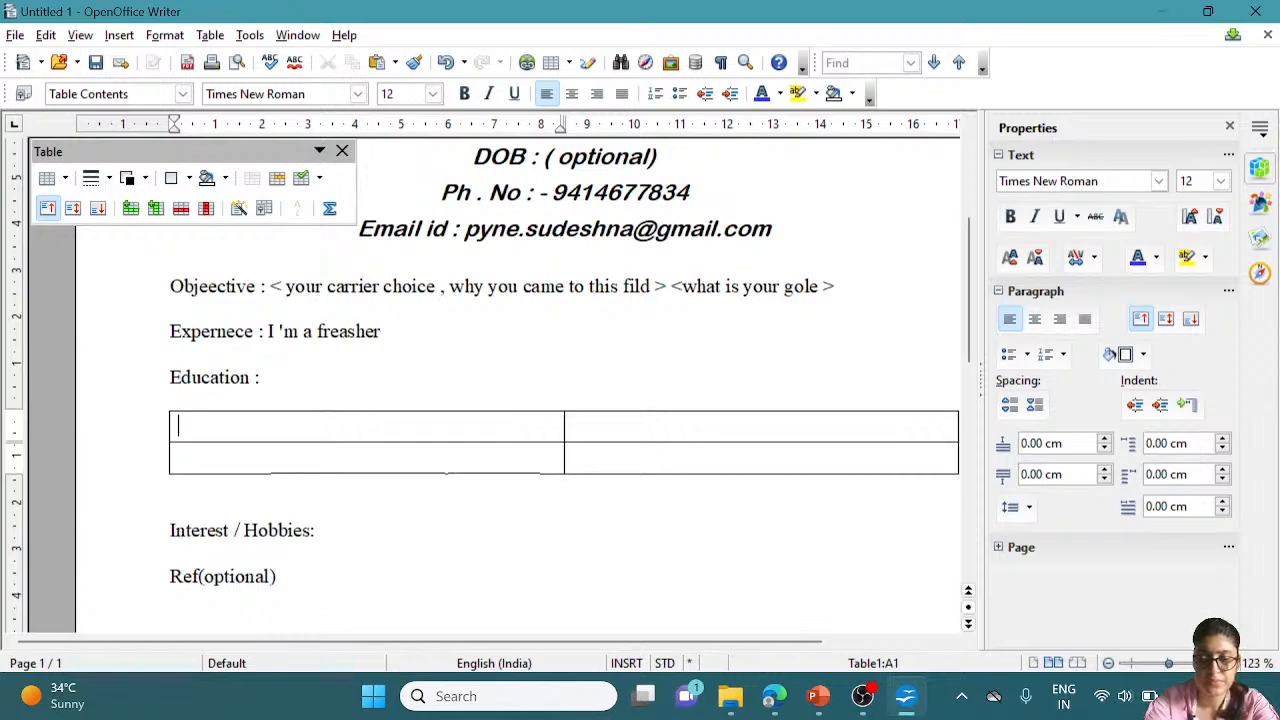
pyautogui.write('inte')
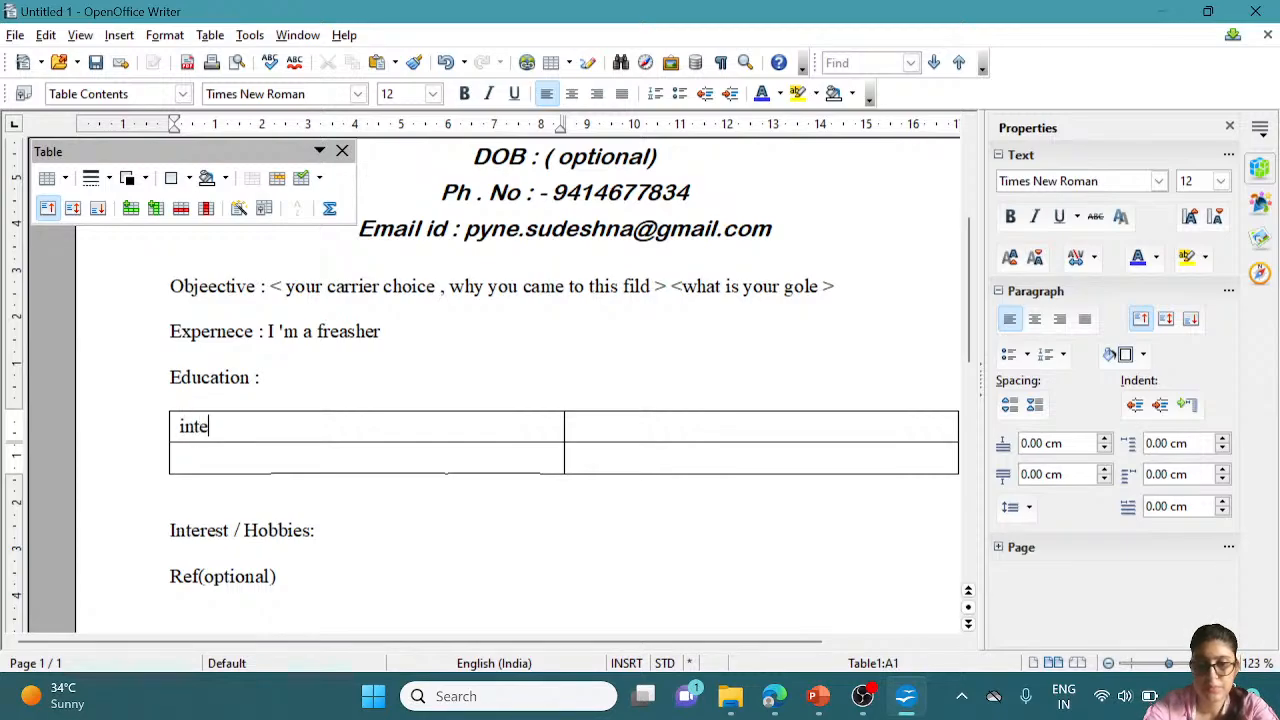
pyautogui.write('rn')
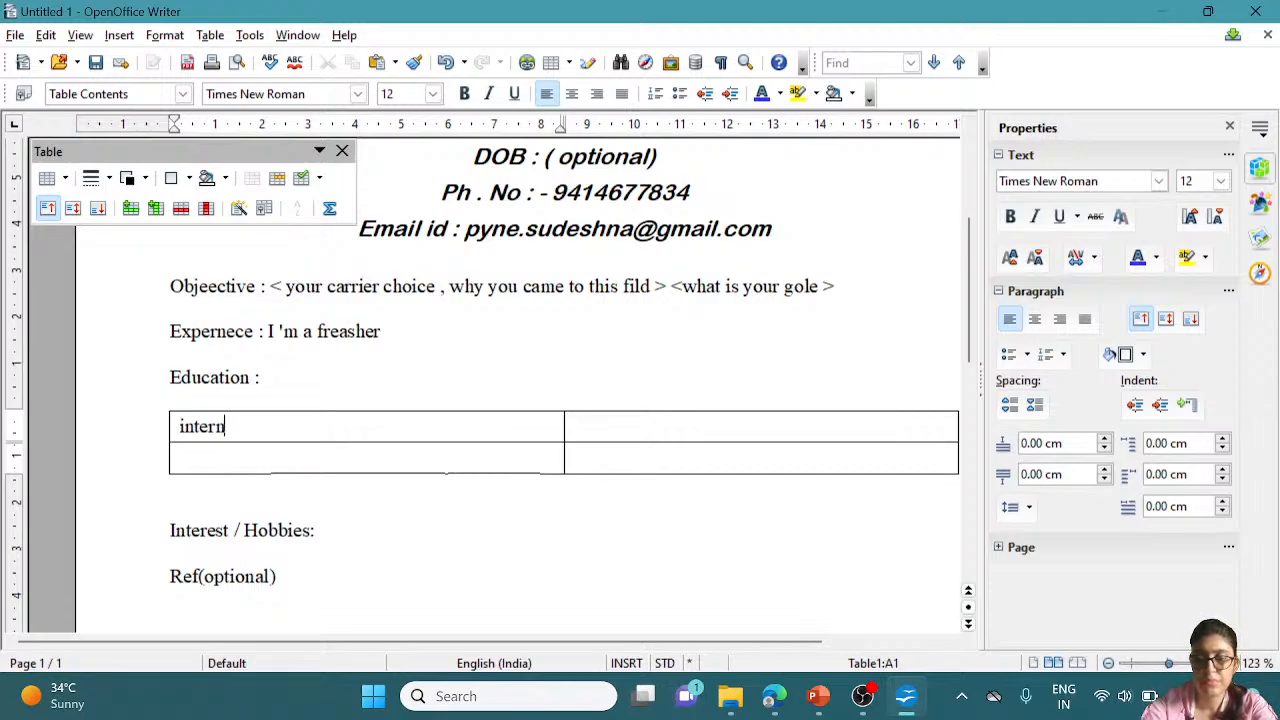
pyautogui.write('( 1')
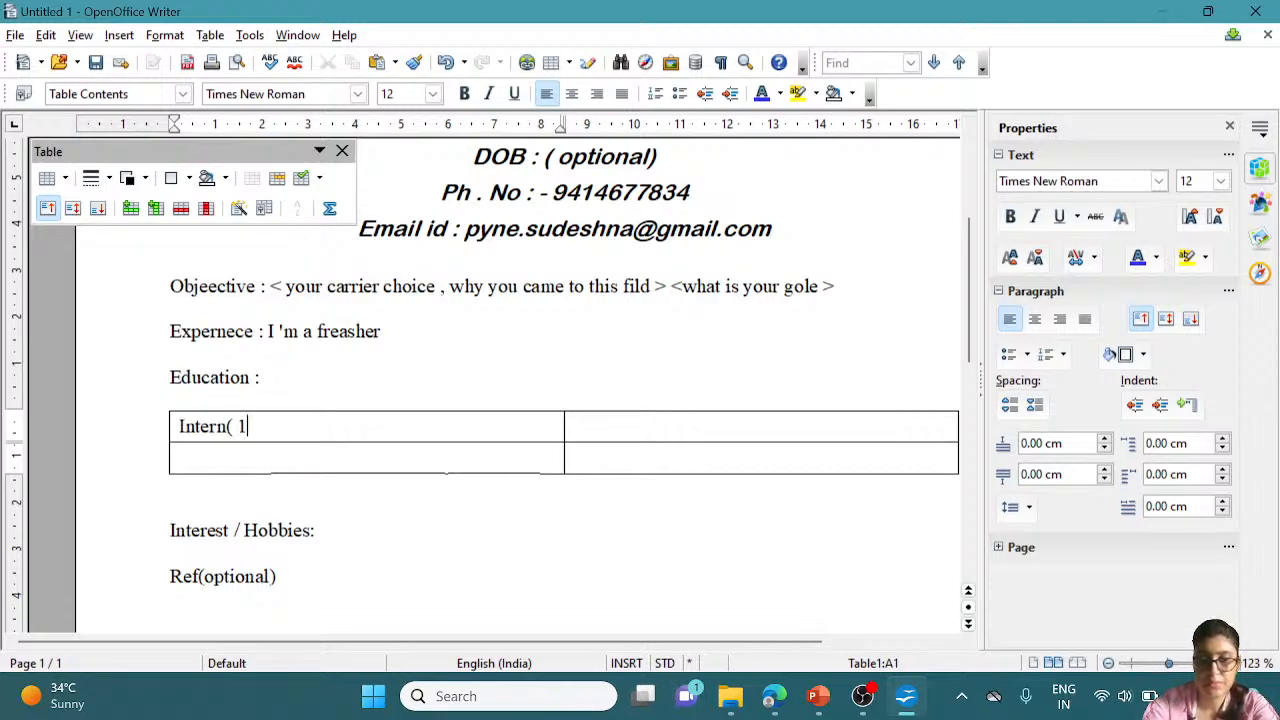
pyautogui.write('0th')
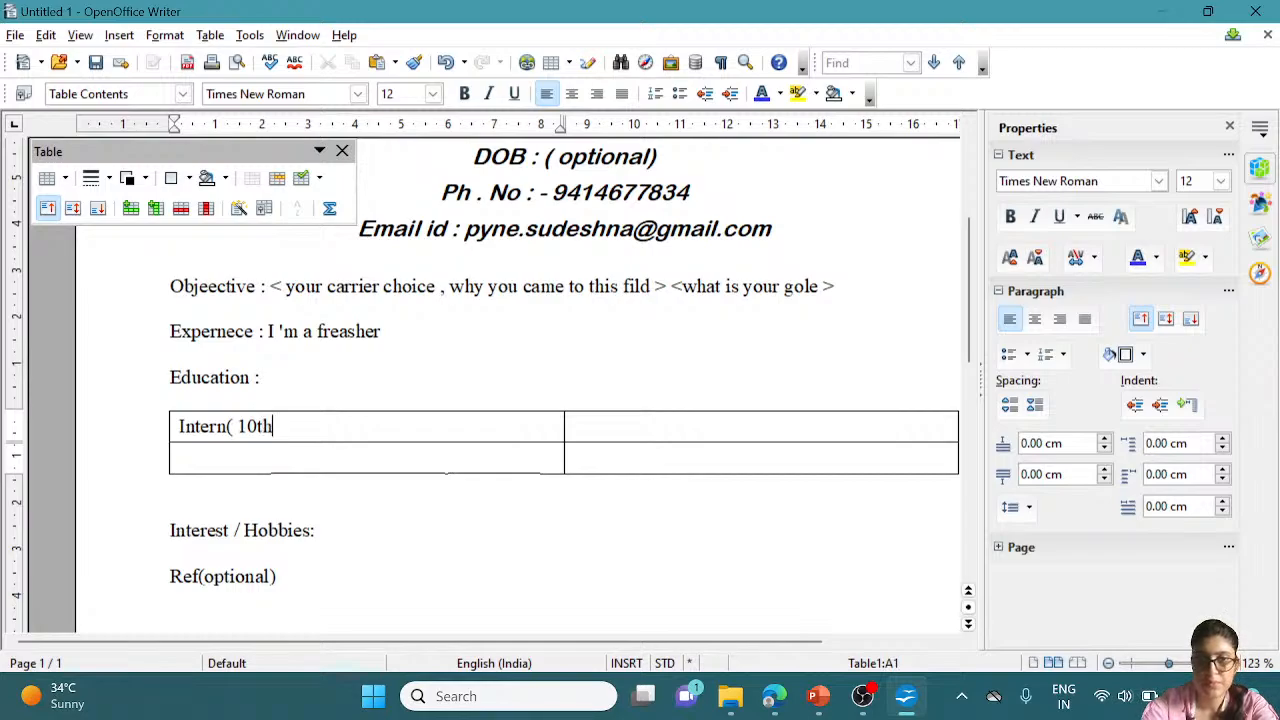
pyautogui.write(')')
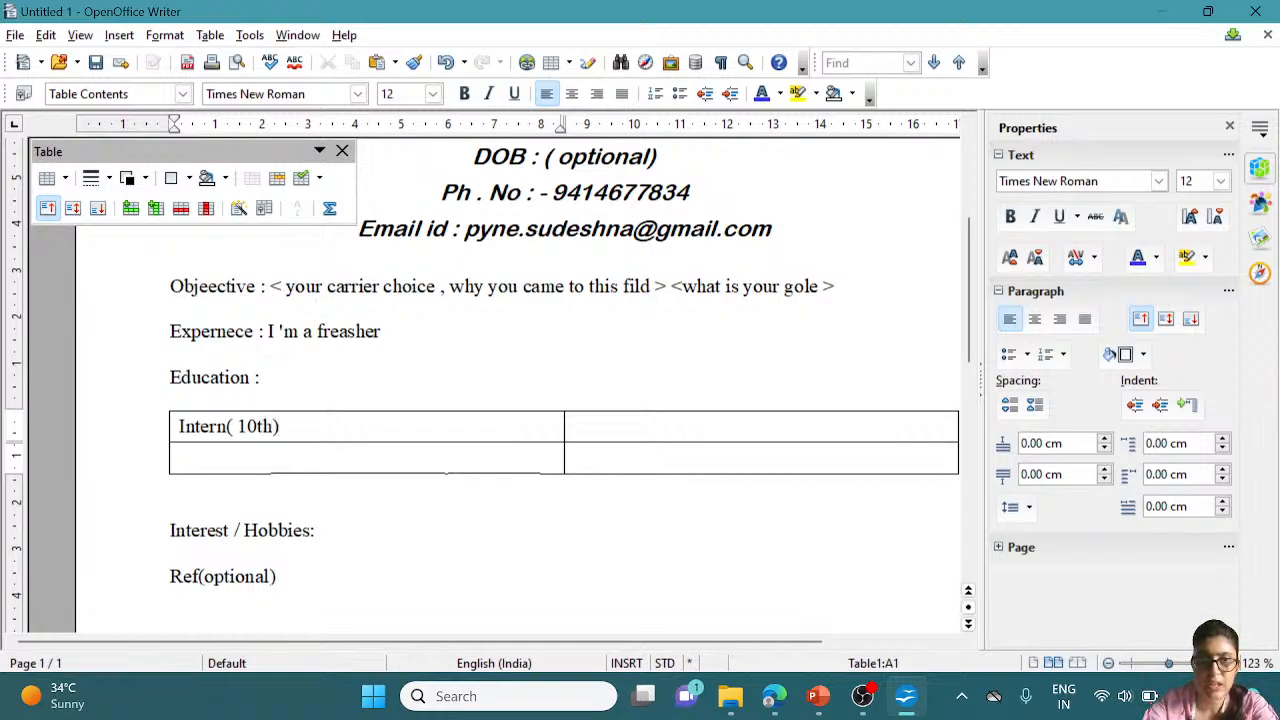
pyautogui.click(175, 458)
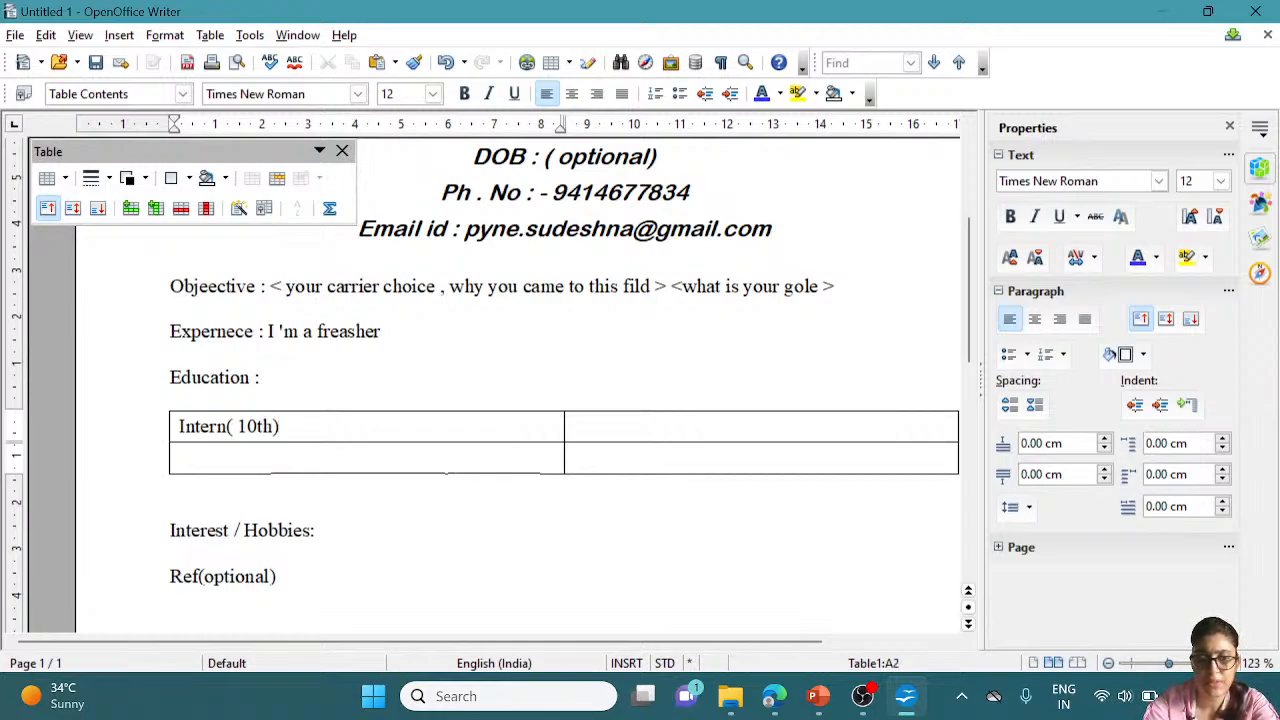
pyautogui.write('12th')
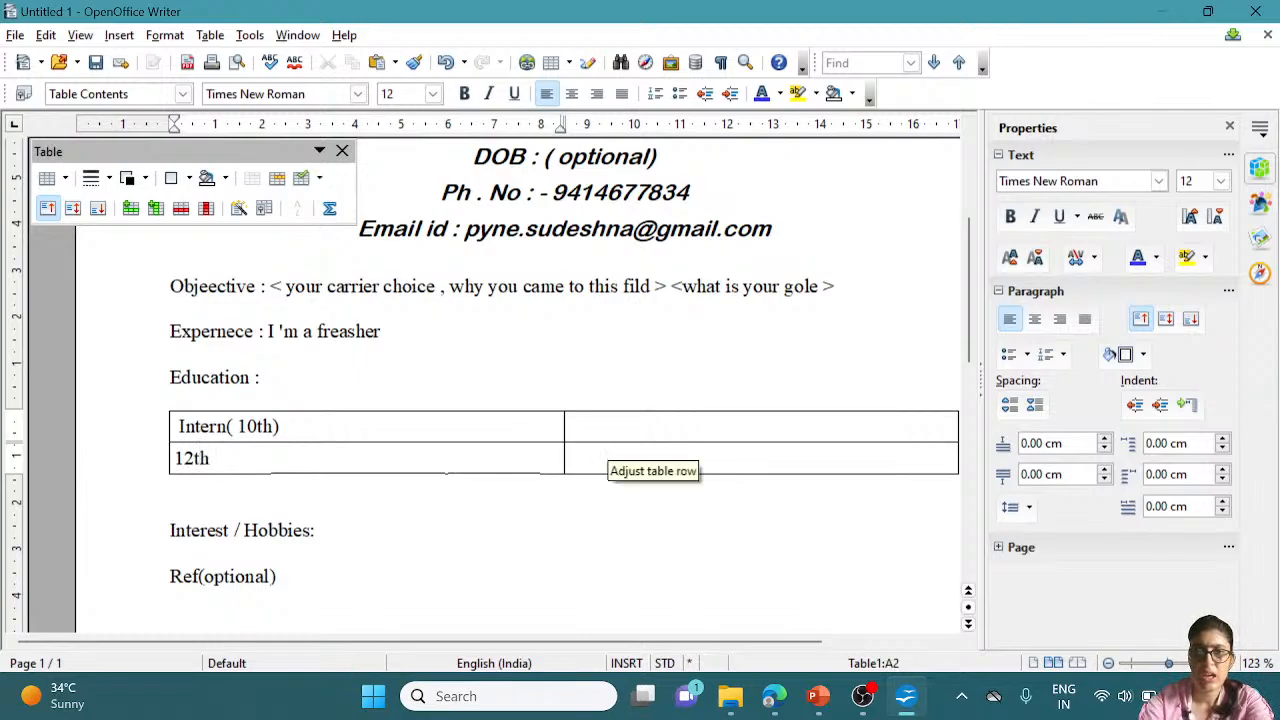
pyautogui.click(606, 428)
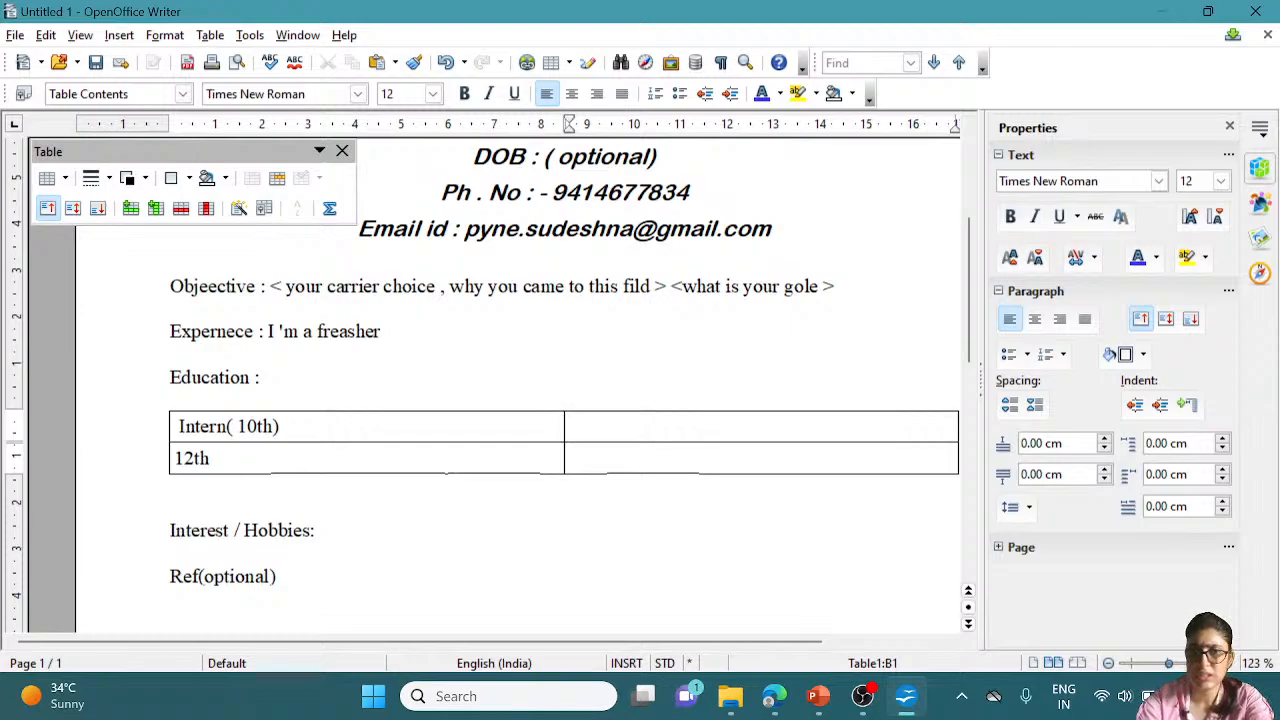
pyautogui.click(279, 427)
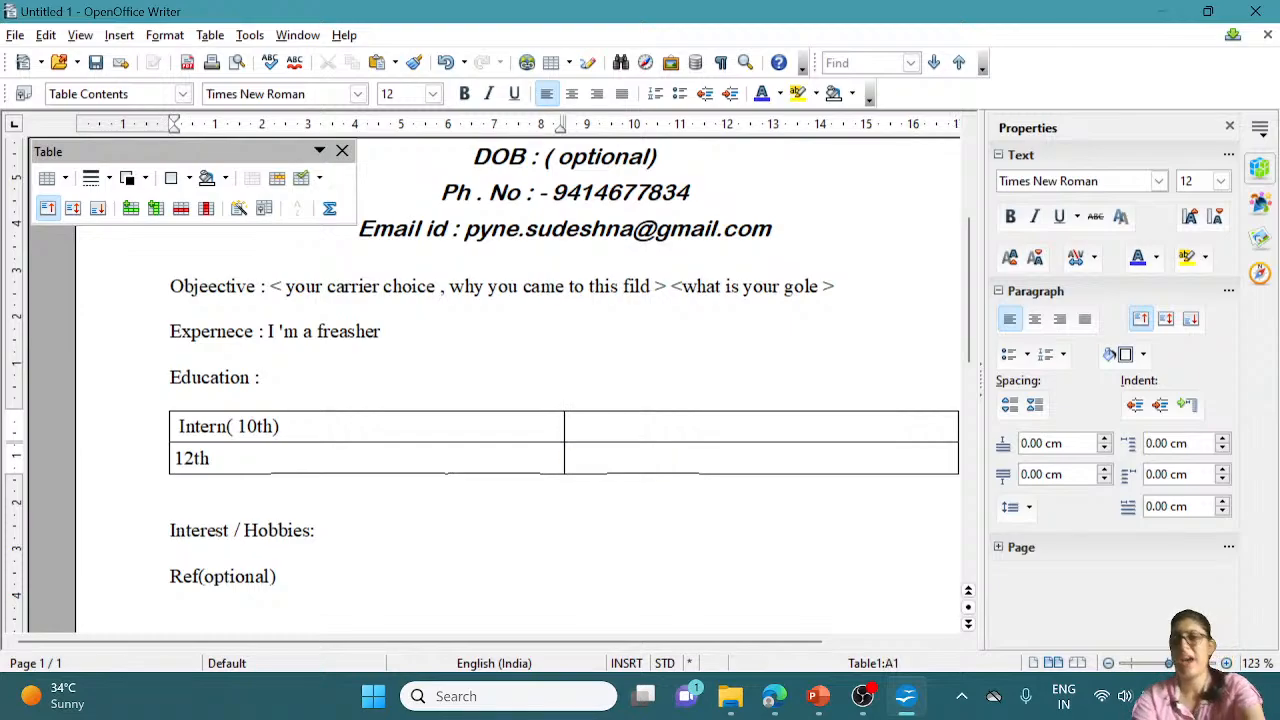
pyautogui.click(570, 427)
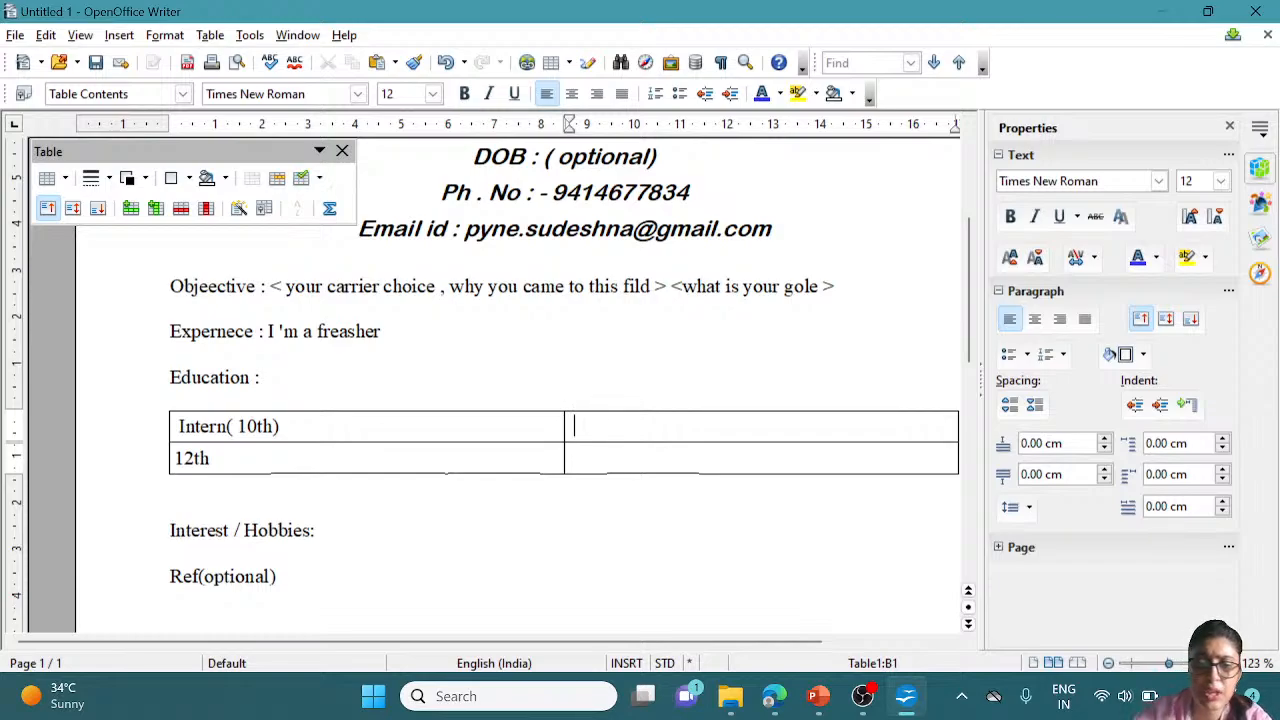
# Type '88% in 2020' in cell B1 and '90% in 2022' in B2, fixing year typos
pyautogui.write('88')
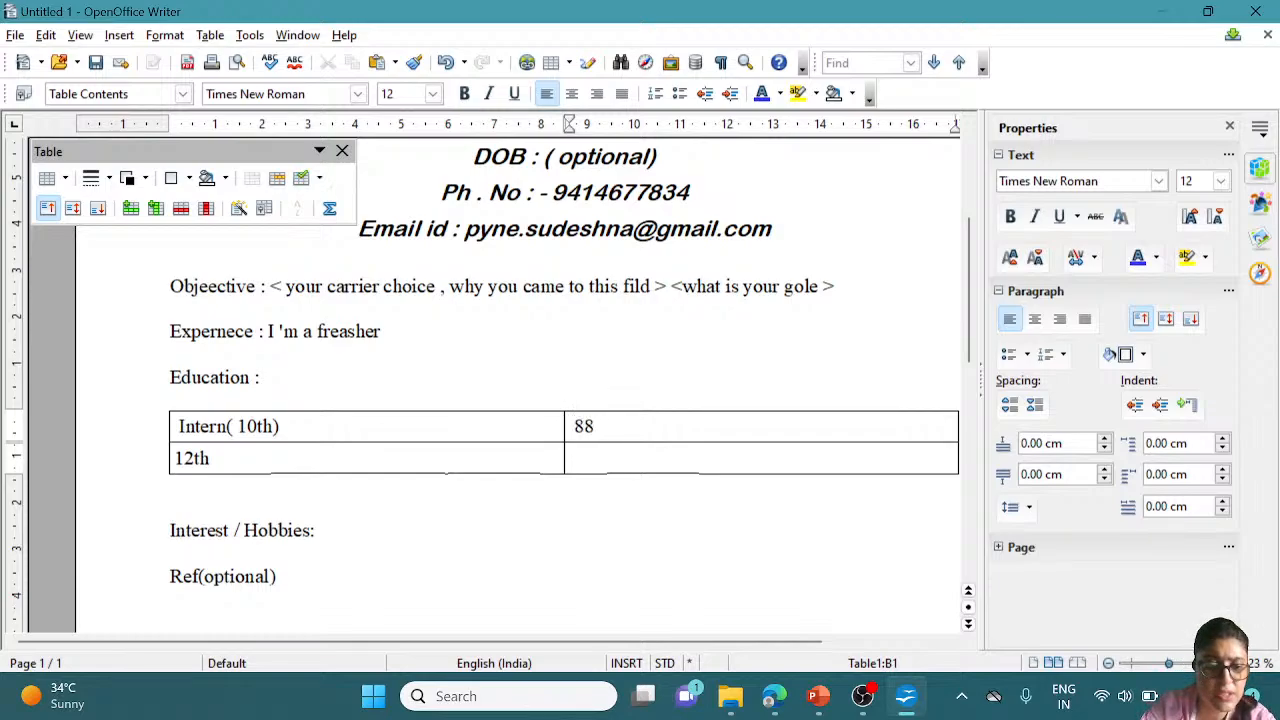
pyautogui.write('% in ')
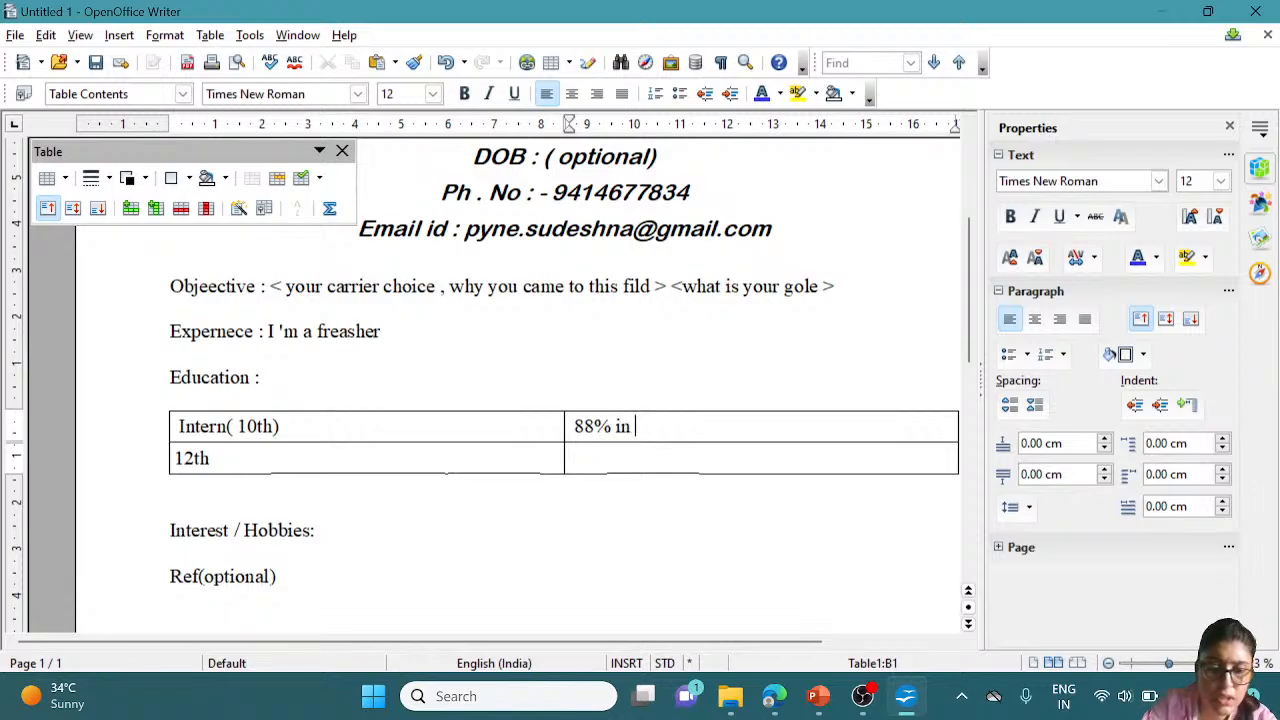
pyautogui.write('2020')
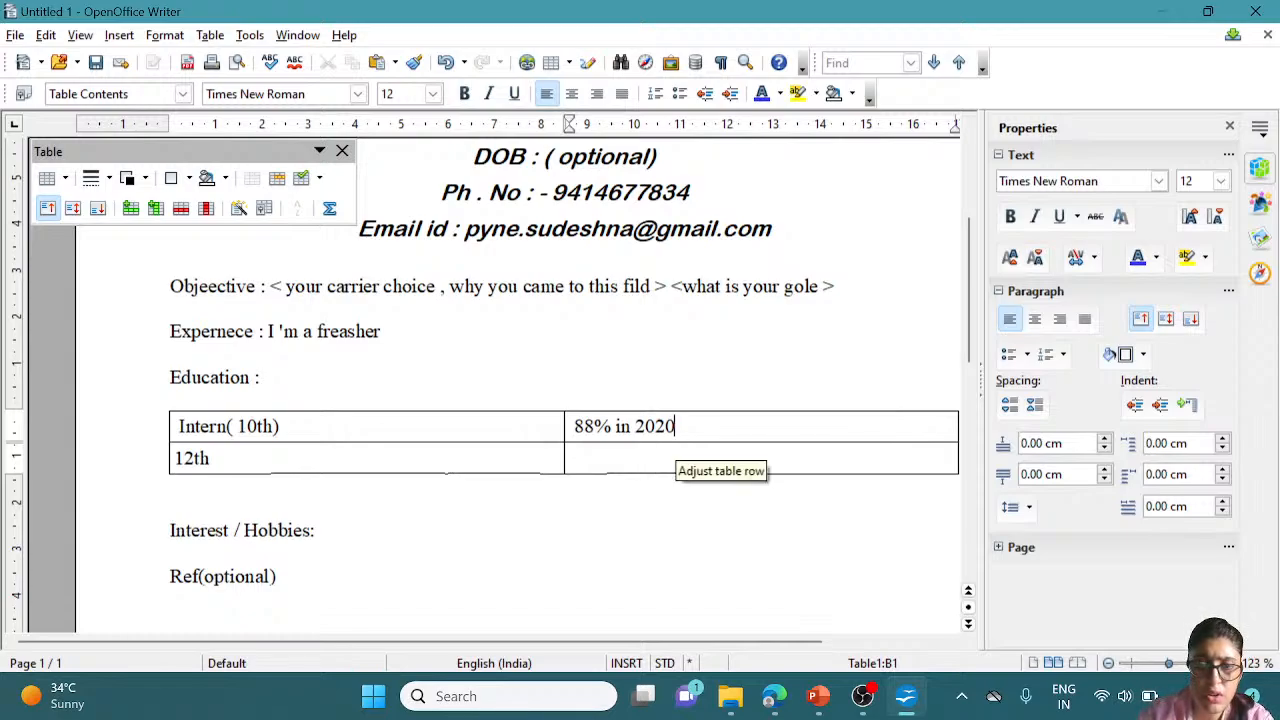
pyautogui.press('BackSpace')
pyautogui.write('2')
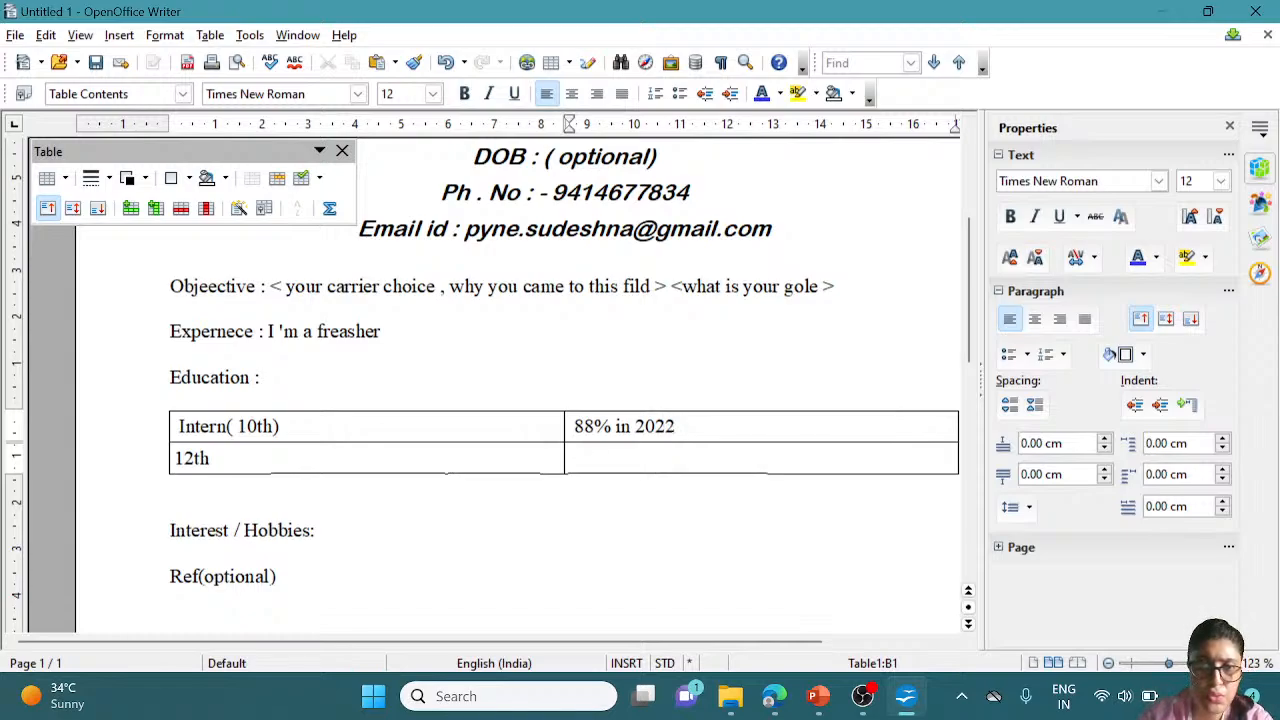
pyautogui.click(570, 458)
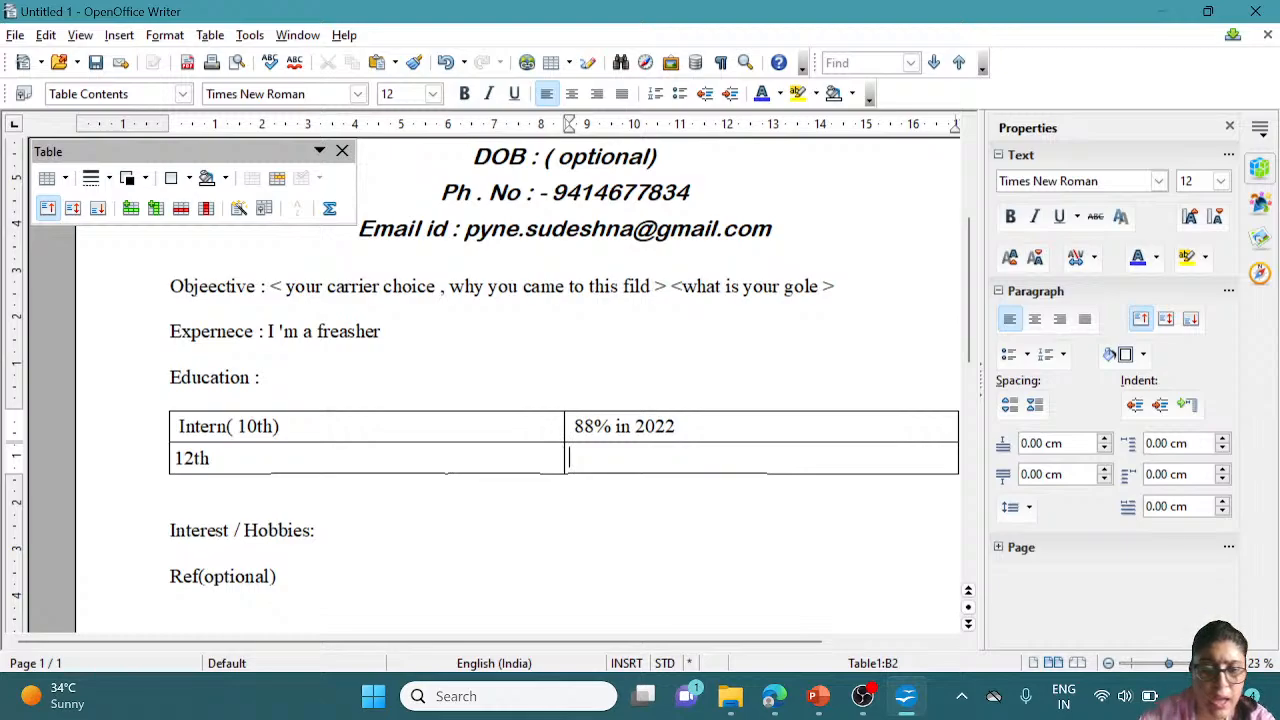
pyautogui.write('90')
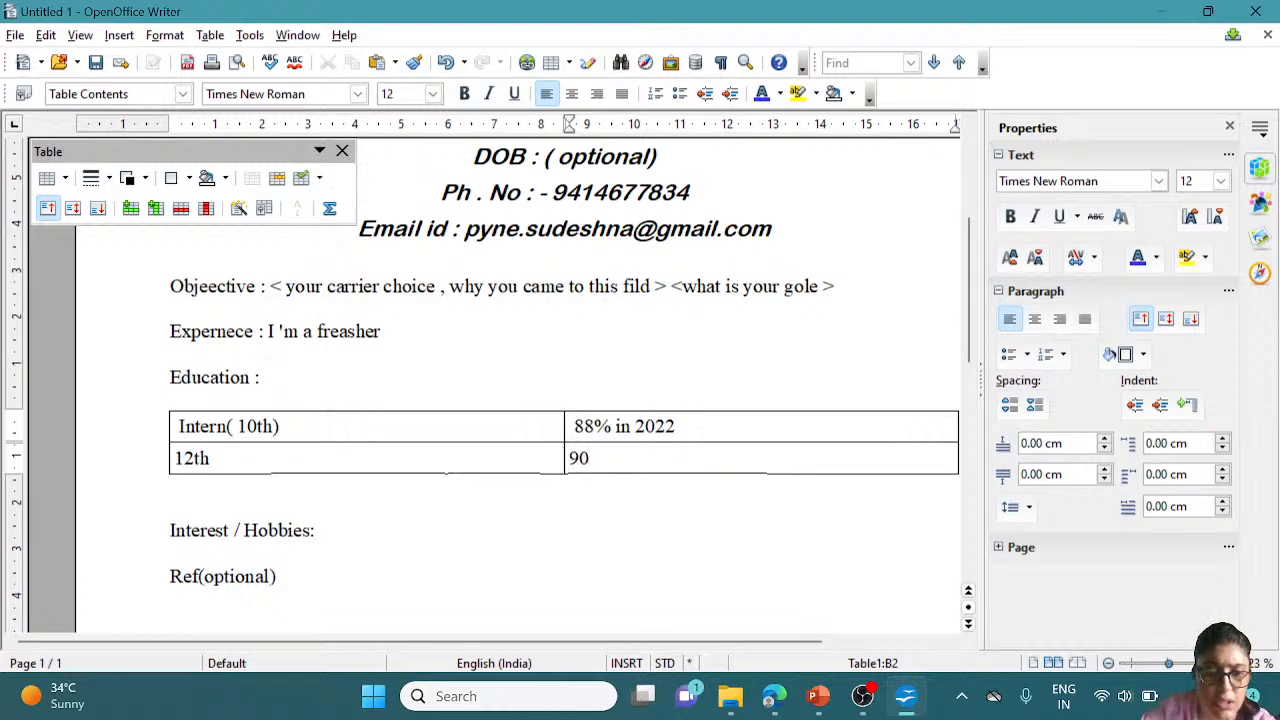
pyautogui.write('% in ')
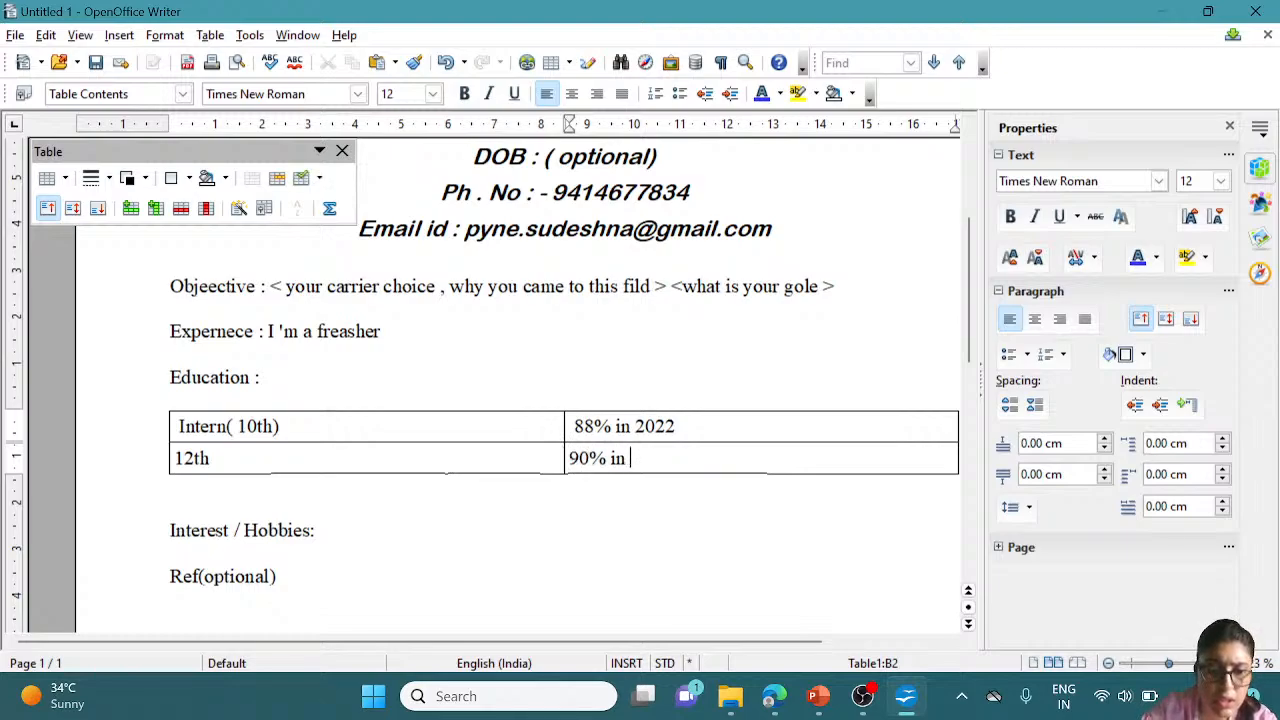
pyautogui.write('20')
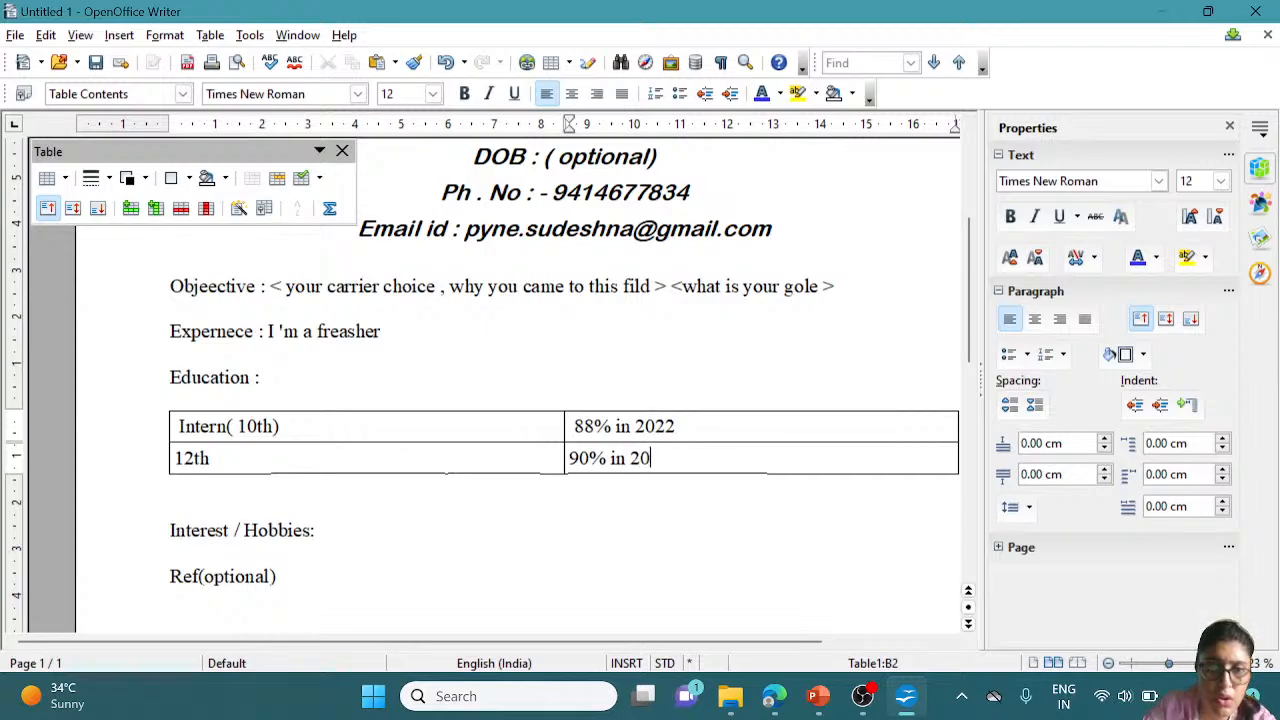
pyautogui.click(675, 427)
pyautogui.press('BackSpace')
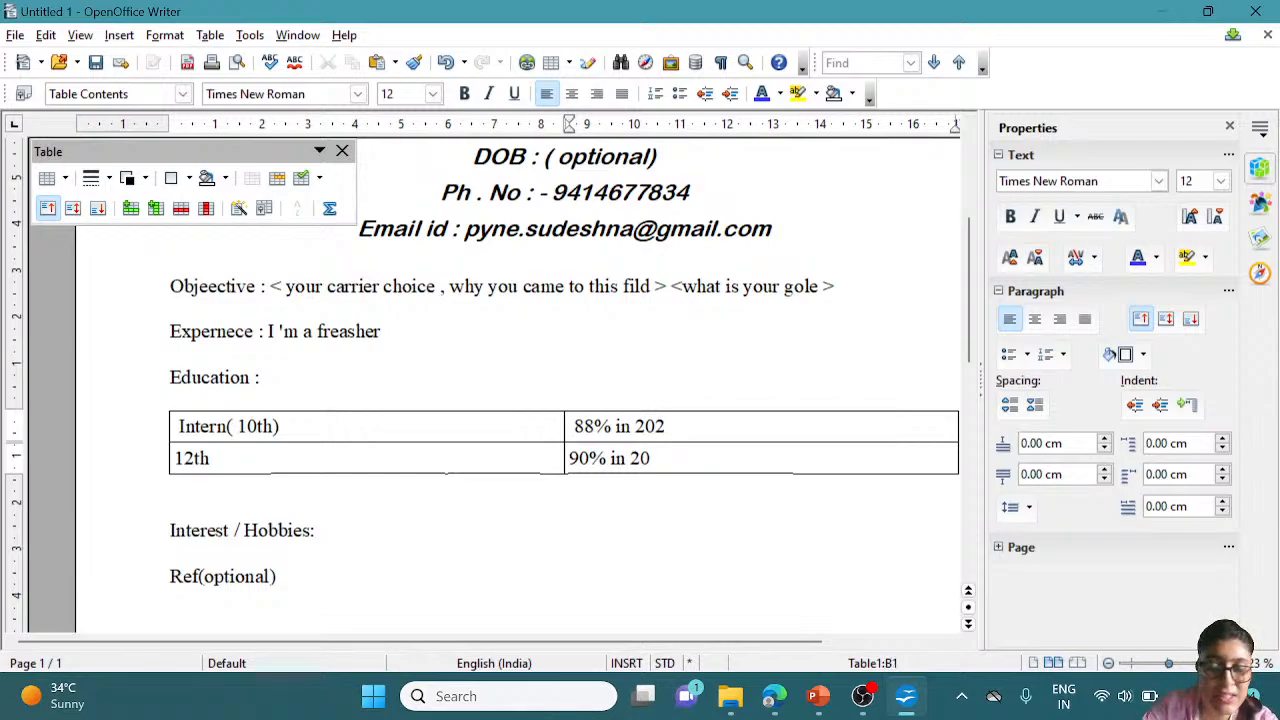
pyautogui.write('0')
pyautogui.click(665, 458)
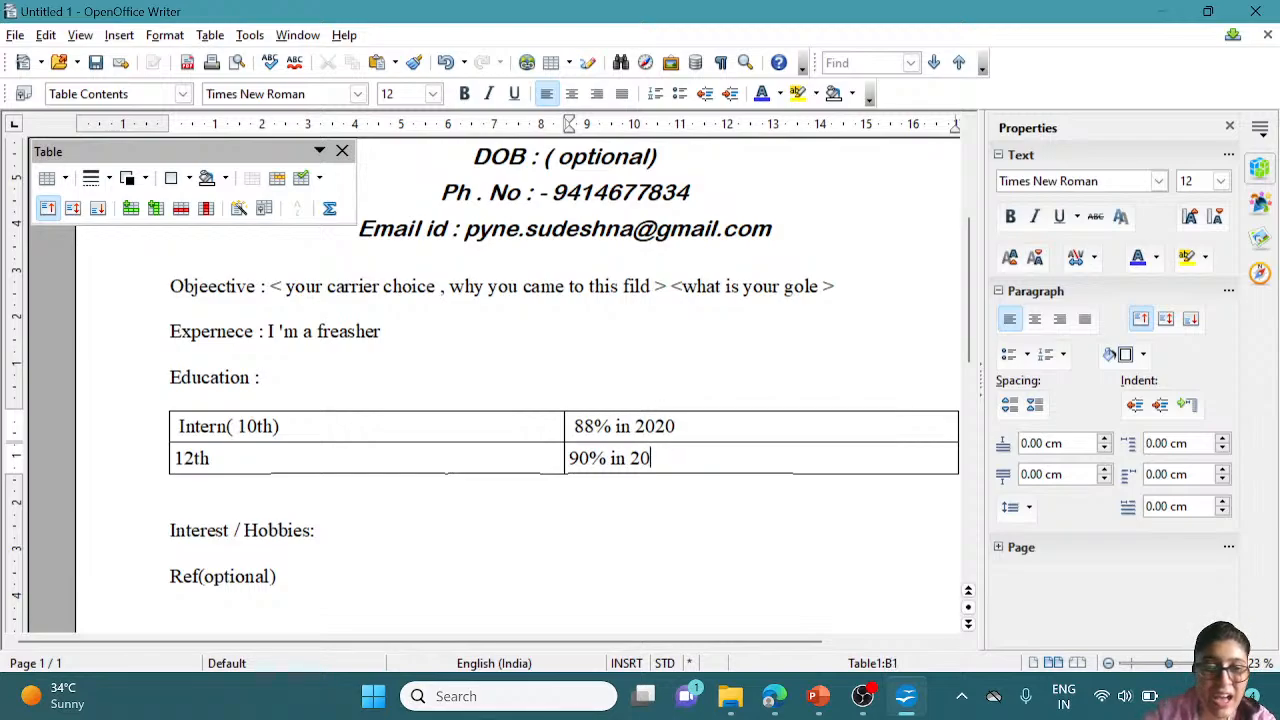
pyautogui.write('22')
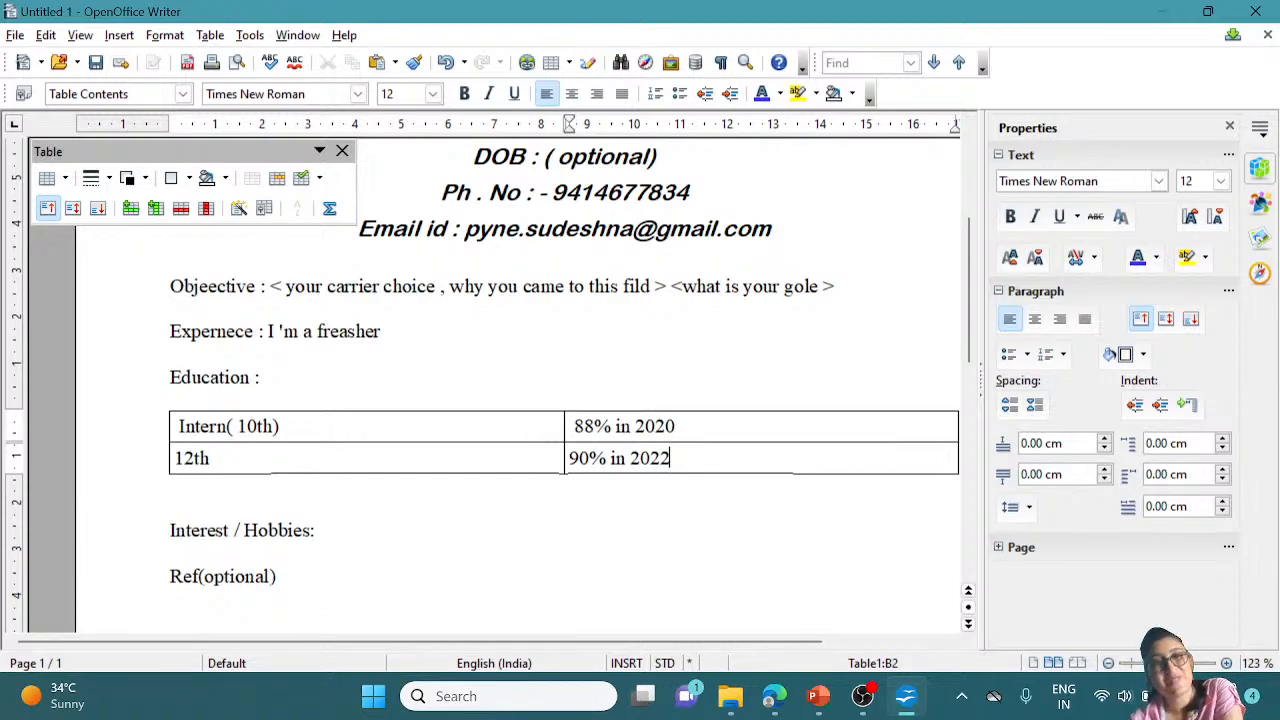
pyautogui.click(320, 531)
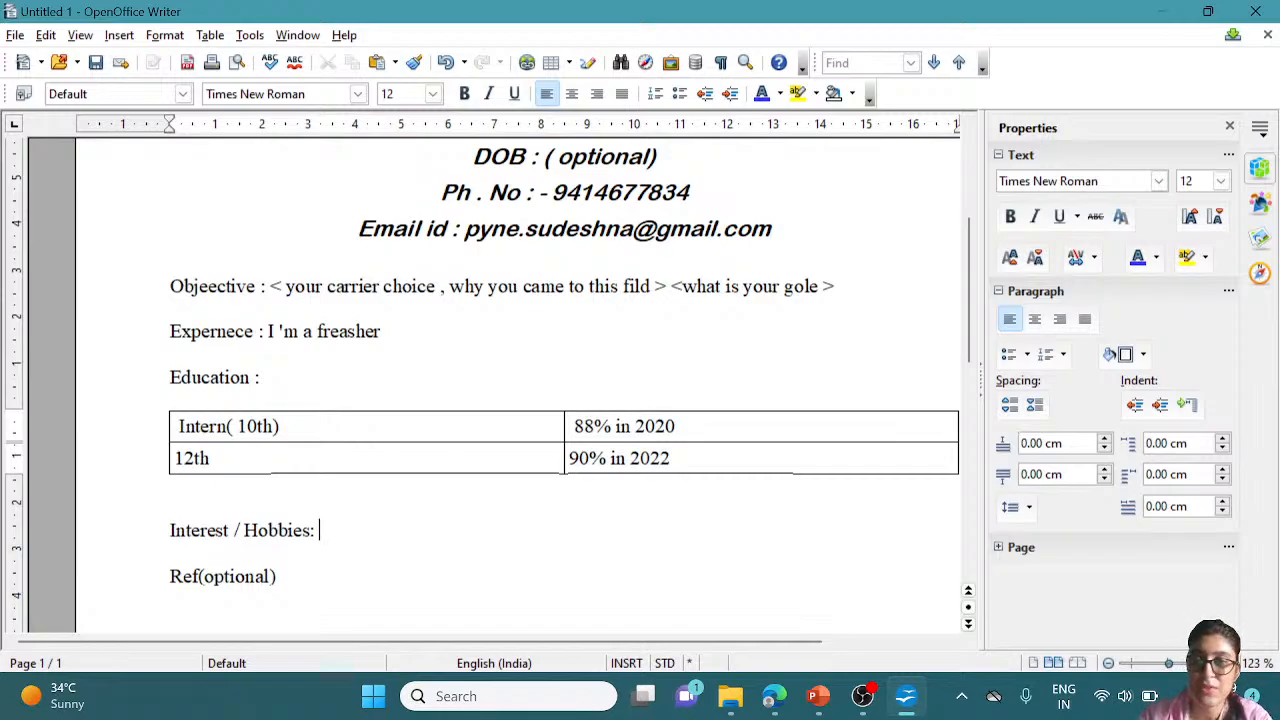
# Close the floating Table toolbar and move the cursor to the blank line below Interest / Hobbies
pyautogui.click(677, 461)
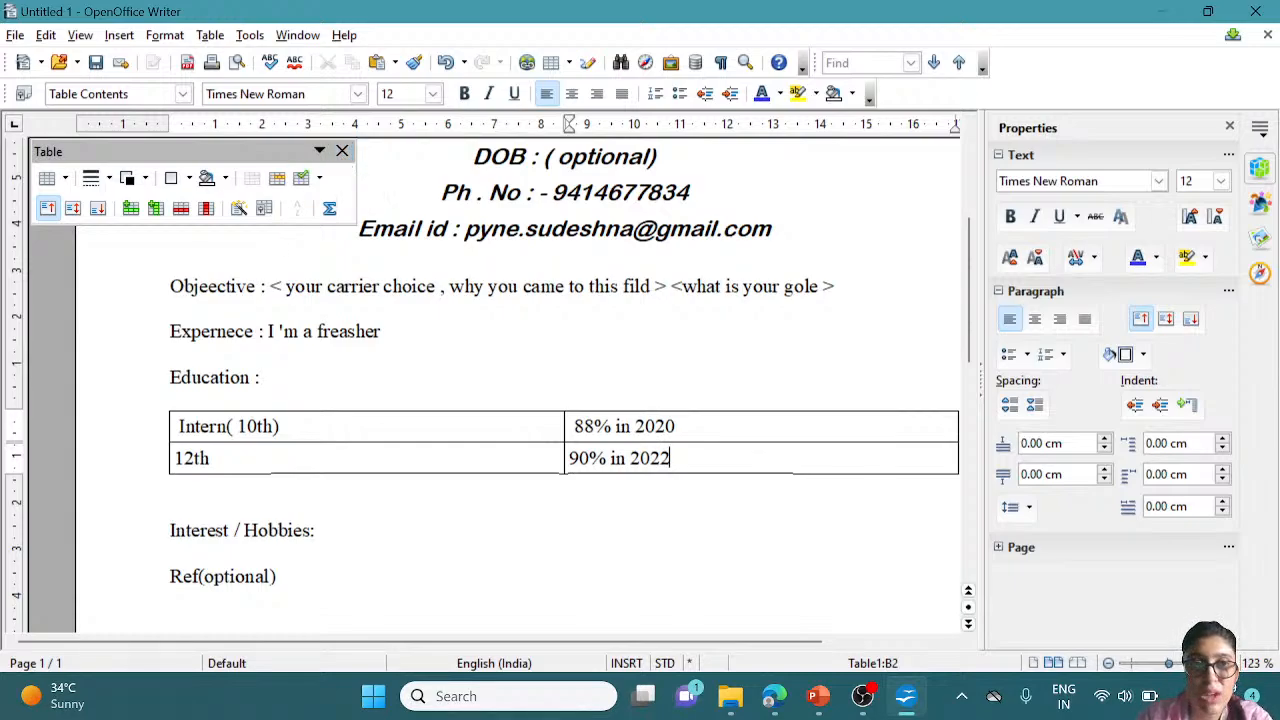
pyautogui.click(342, 151)
pyautogui.click(170, 552)
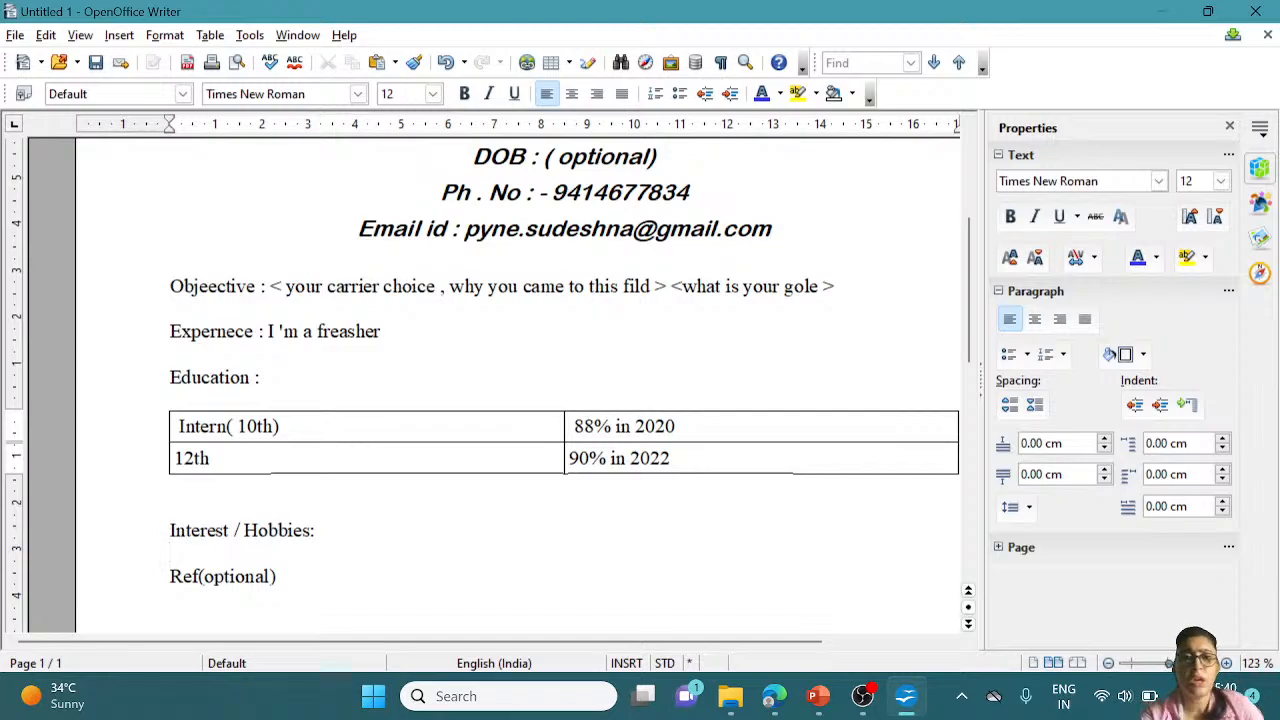
pyautogui.scroll(3, 518, 385)
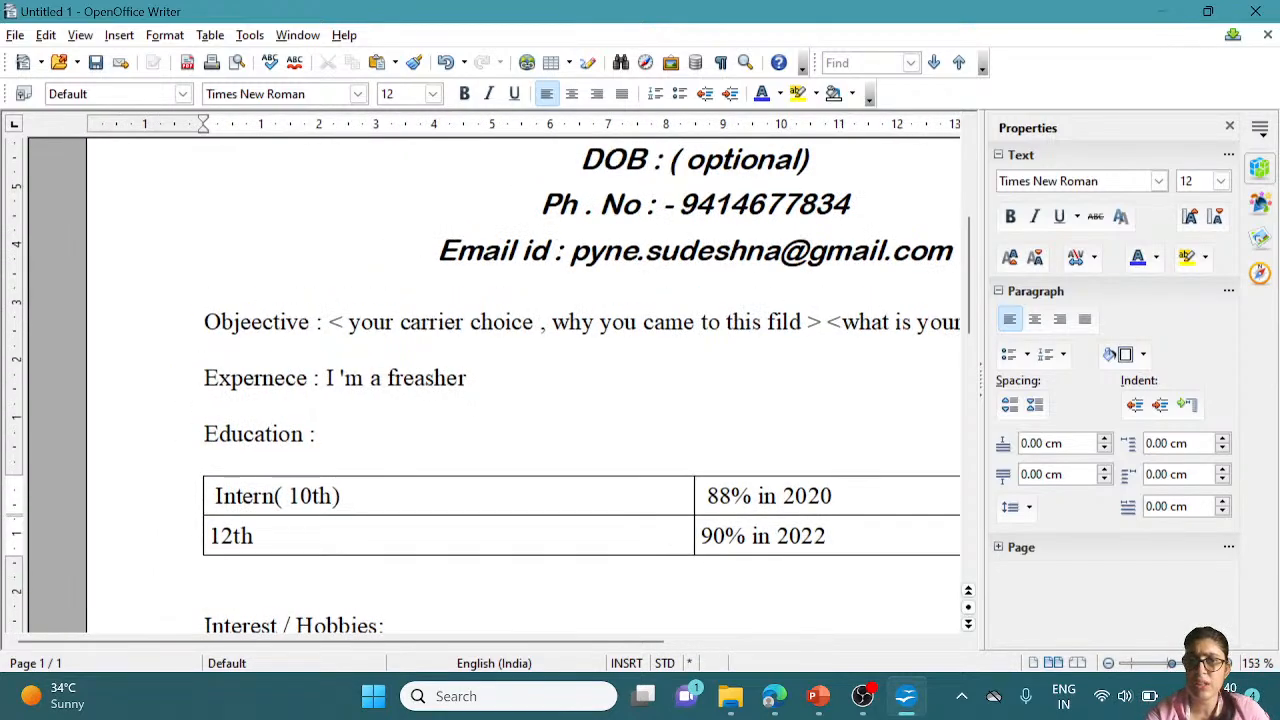
pyautogui.scroll(-2, 518, 385)
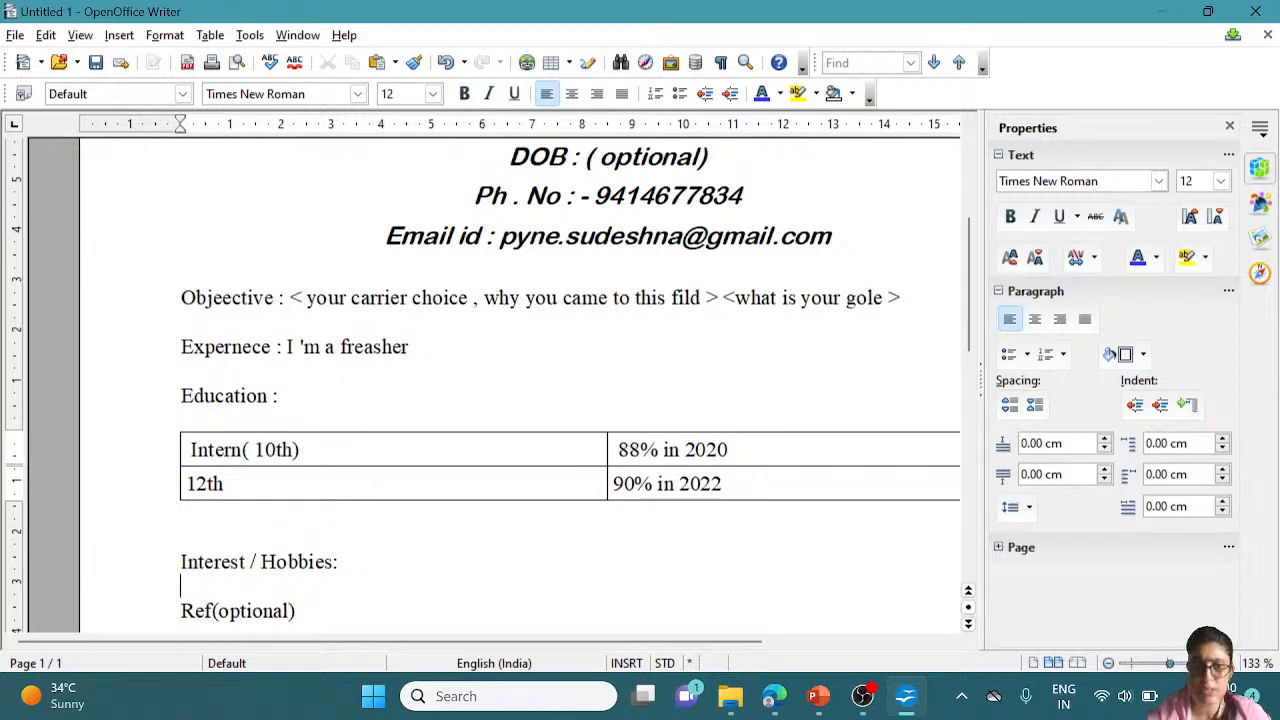
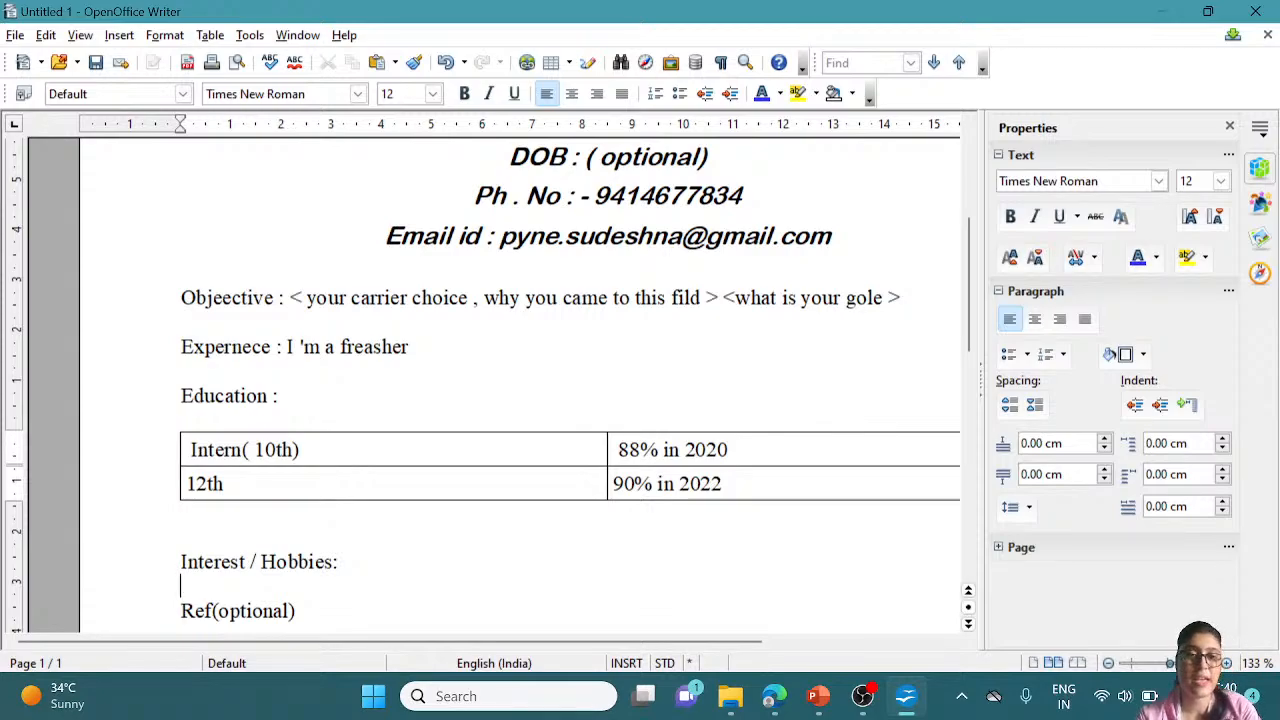
# Type 'Painting' on the empty line under Interest / Hobbies, capitalising its first letter
pyautogui.write('py')
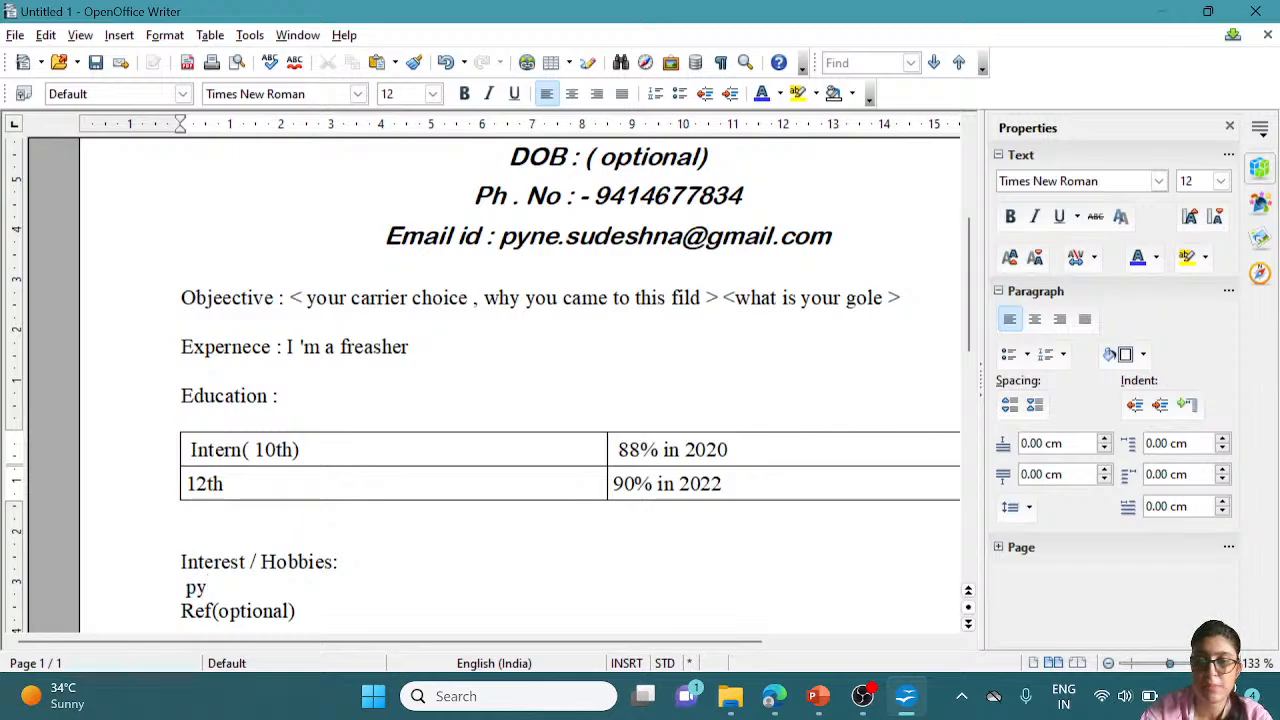
pyautogui.press('BackSpace')
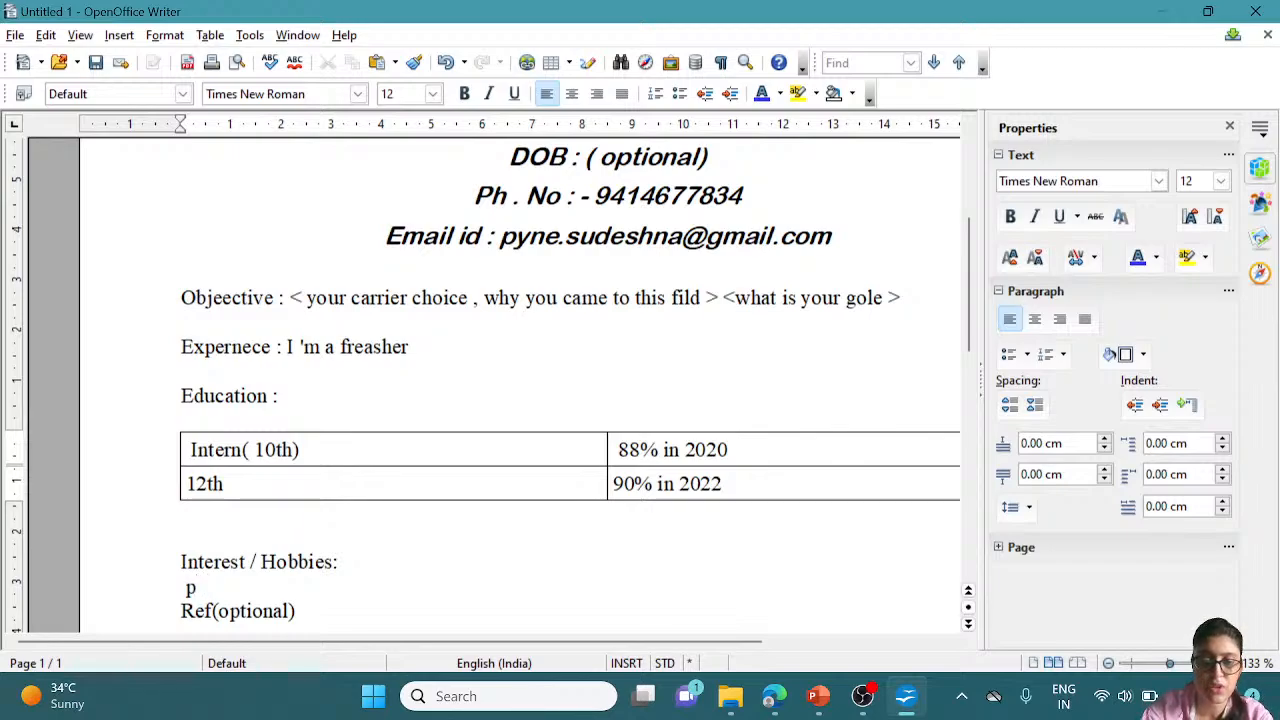
pyautogui.write('ain')
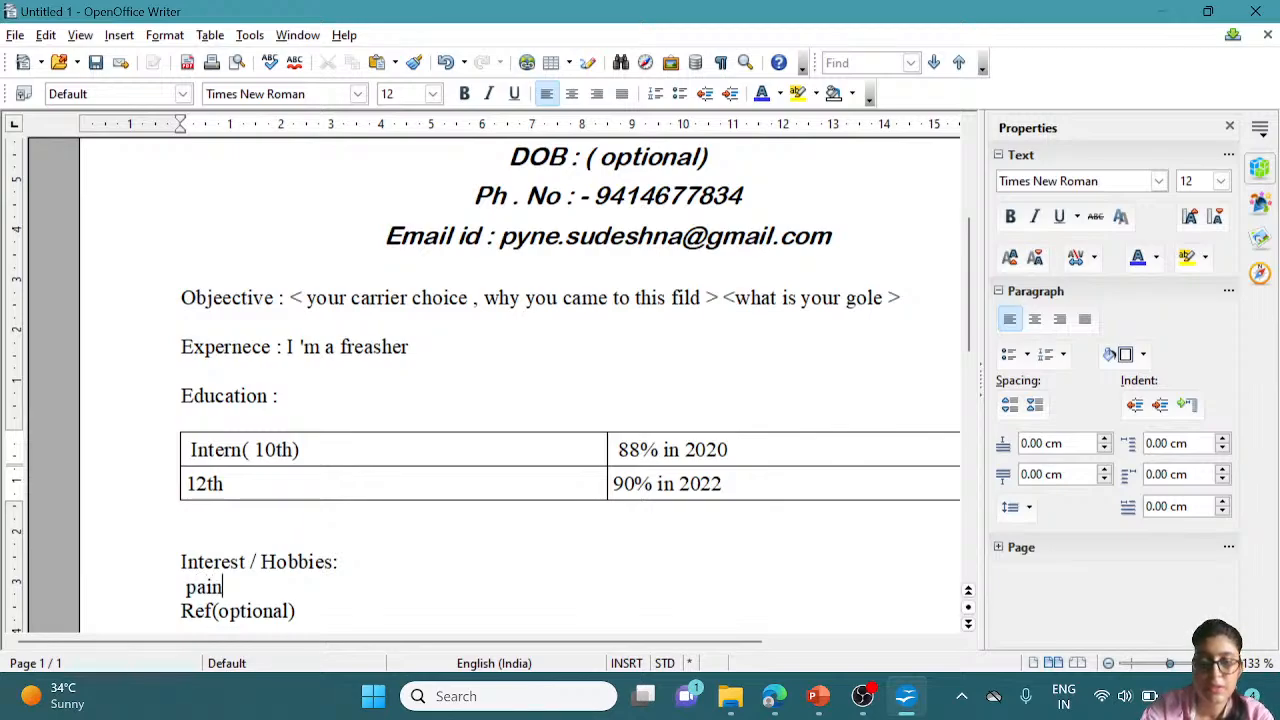
pyautogui.write('ting')
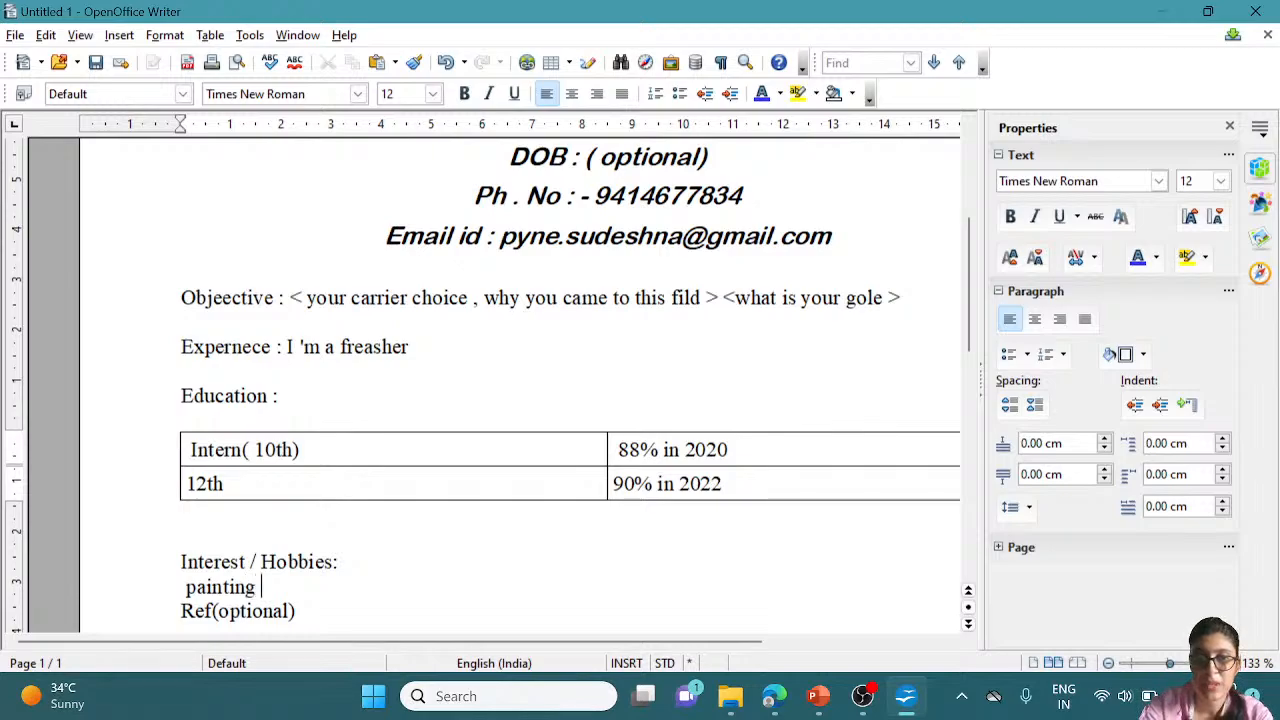
pyautogui.press('Return')
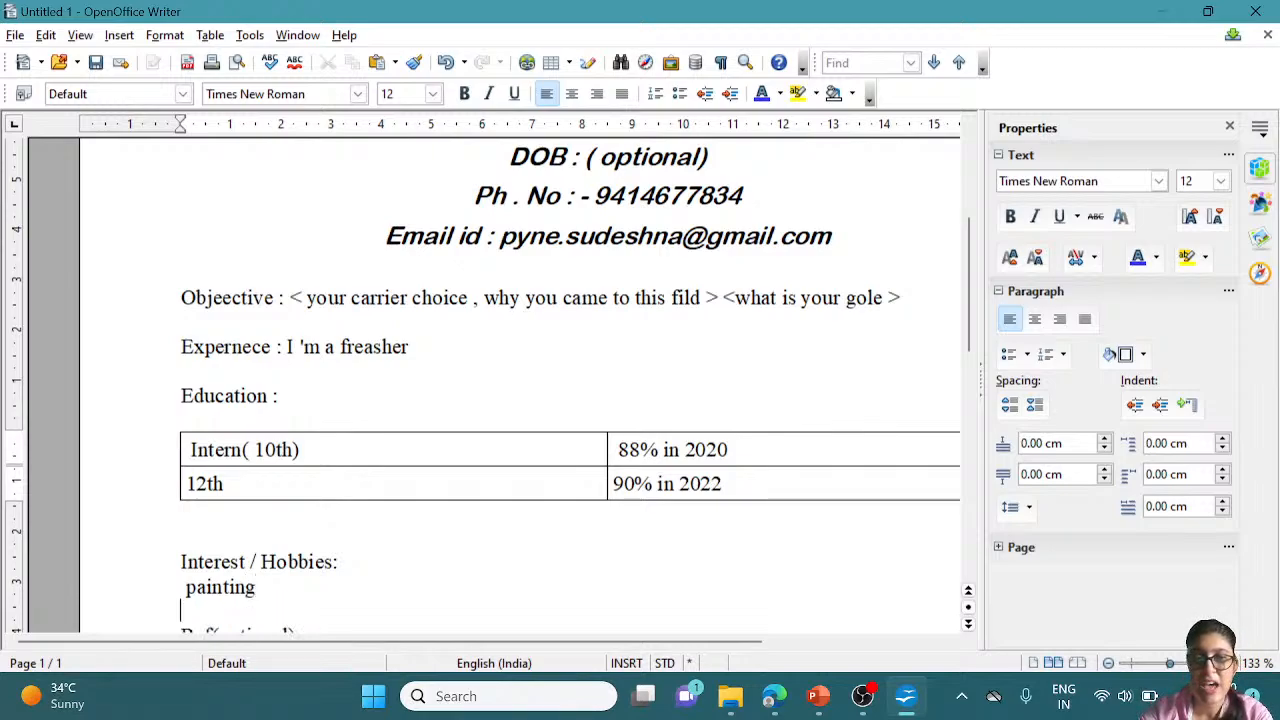
pyautogui.click(197, 587)
pyautogui.press('BackSpace')
pyautogui.write('P')
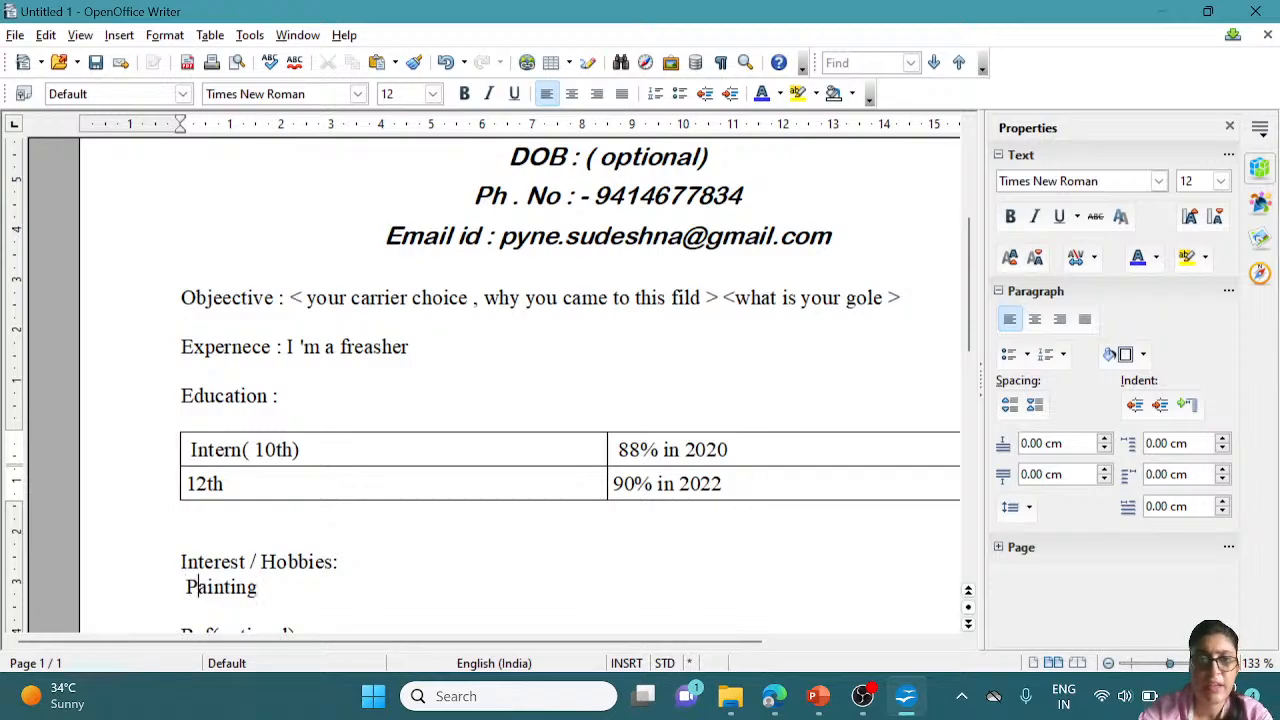
# Add 'Traveling' on the line below Painting, correcting the typos, and start a new line
pyautogui.click(181, 610)
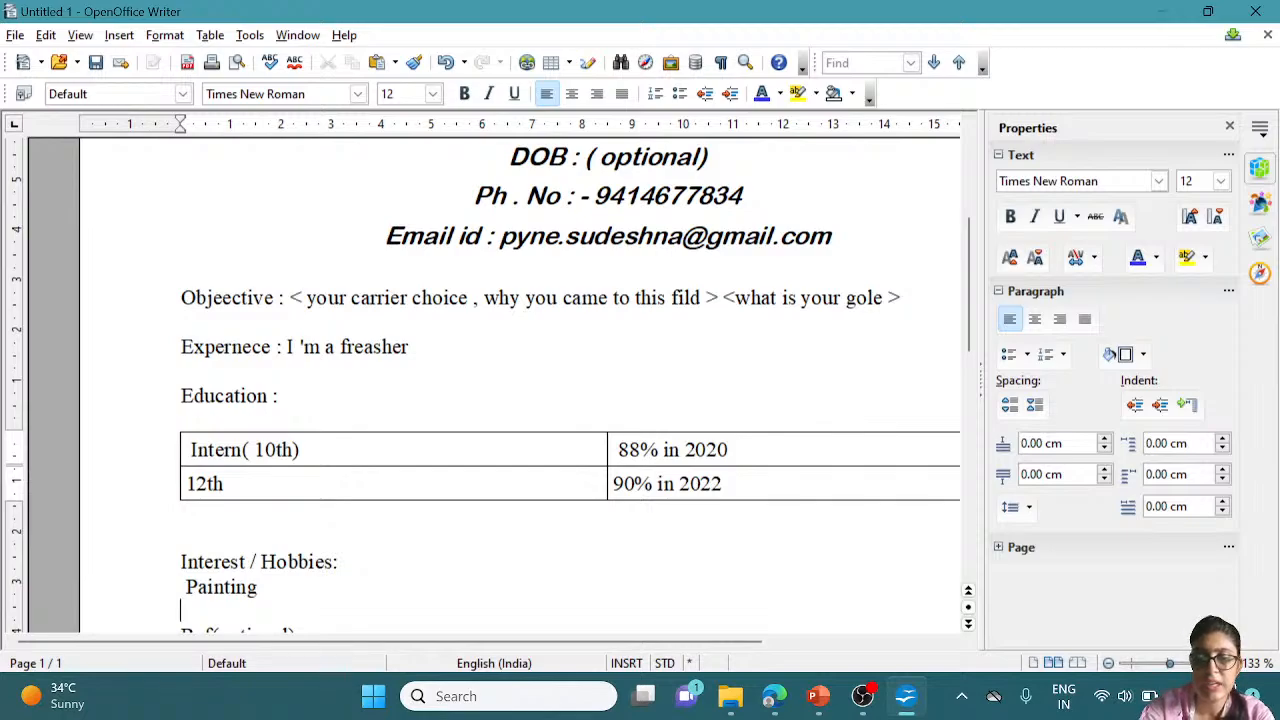
pyautogui.write('re')
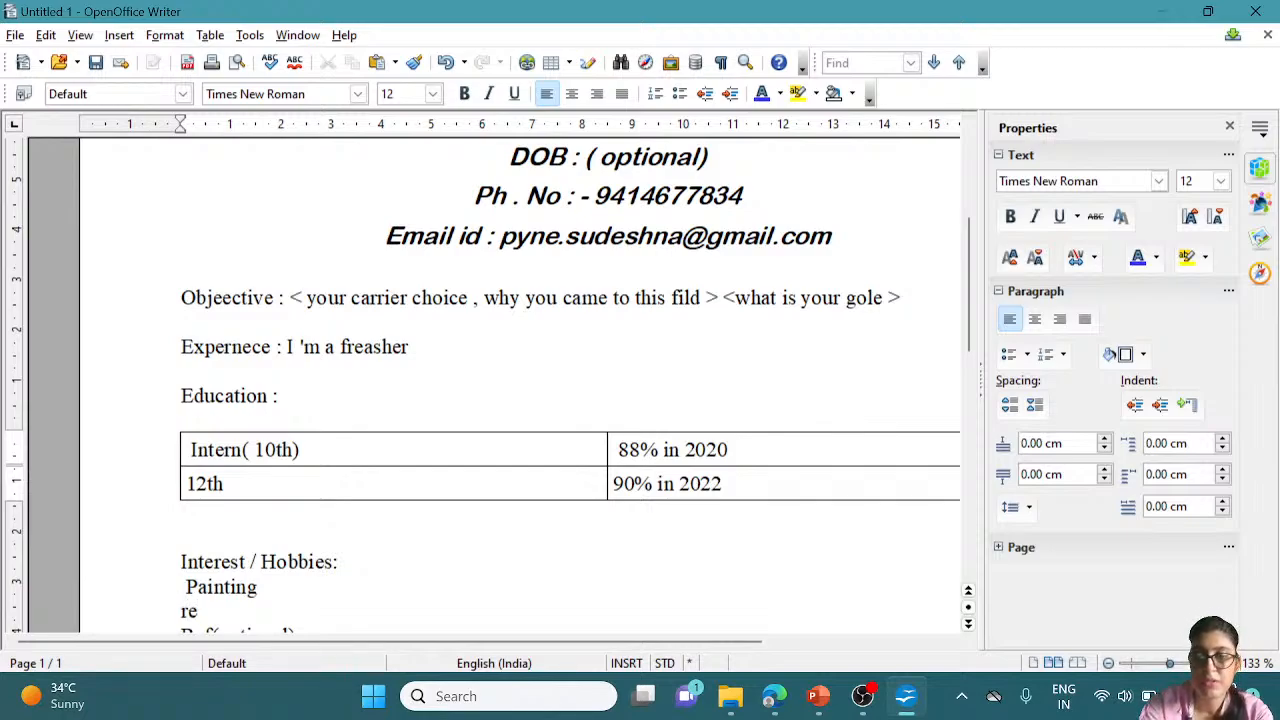
pyautogui.press('BackSpace')
pyautogui.press('BackSpace')
pyautogui.write('Ta')
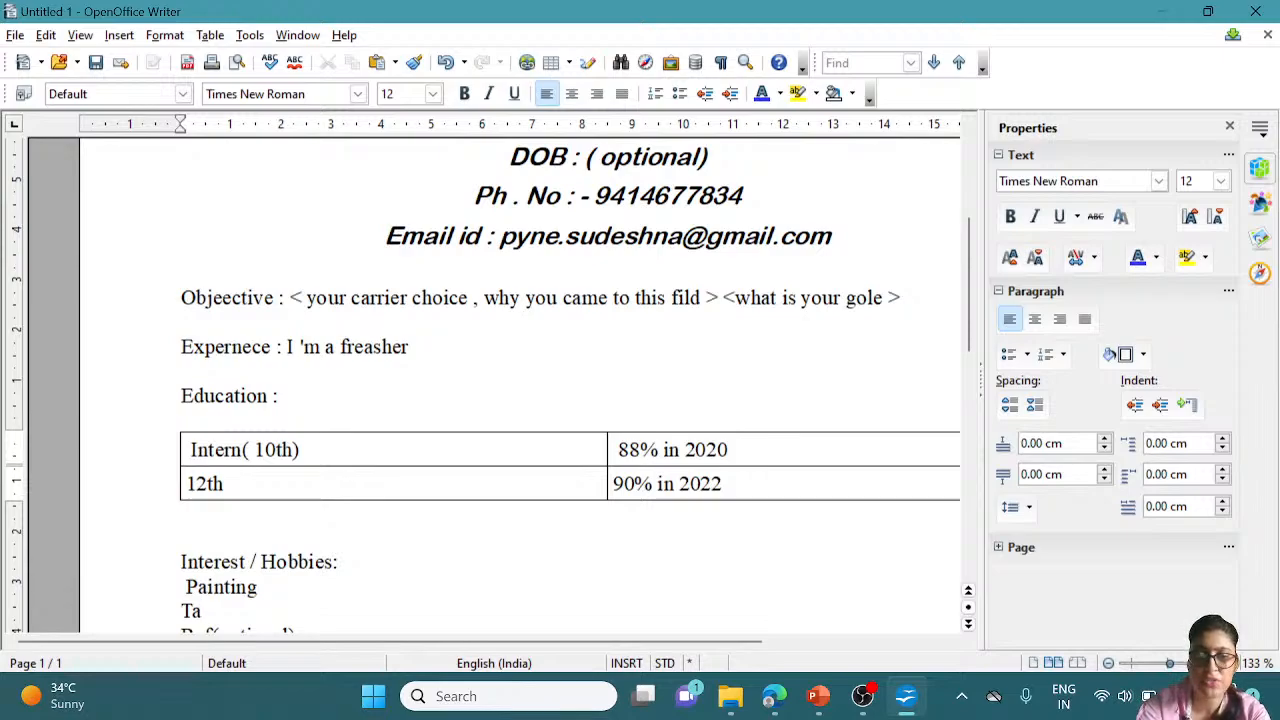
pyautogui.press('BackSpace')
pyautogui.write('r')
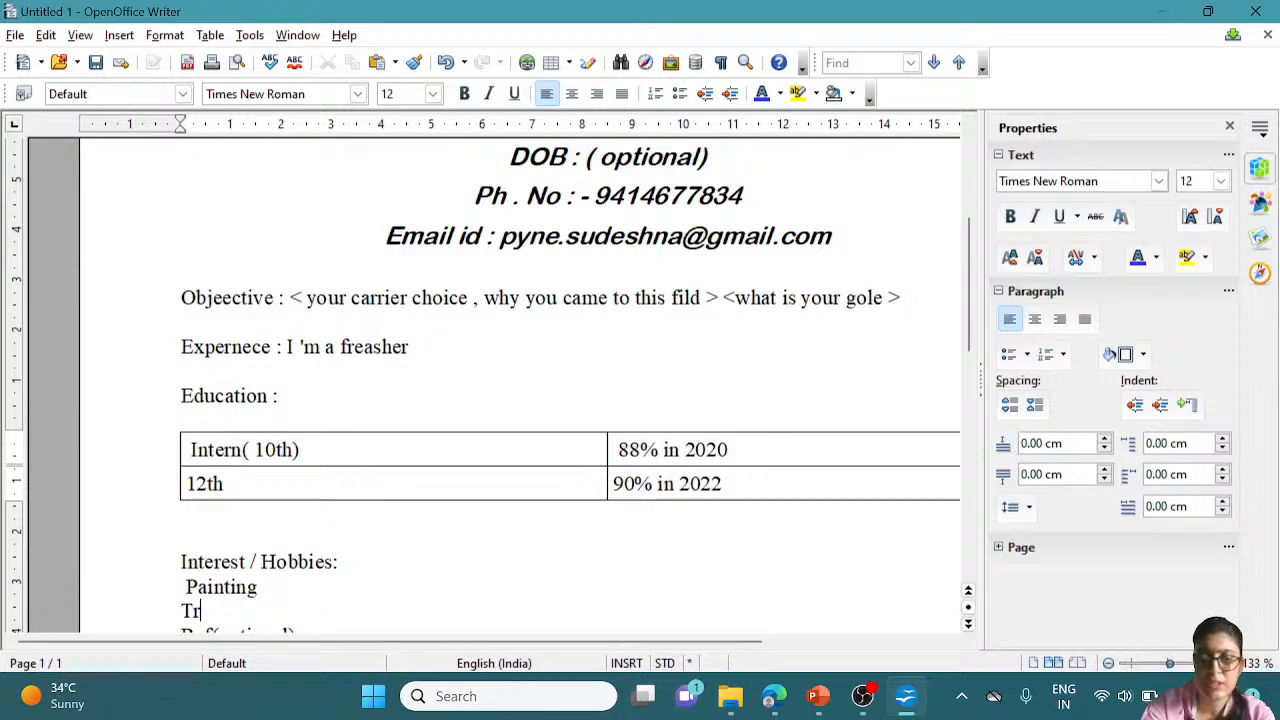
pyautogui.write('avelimng')
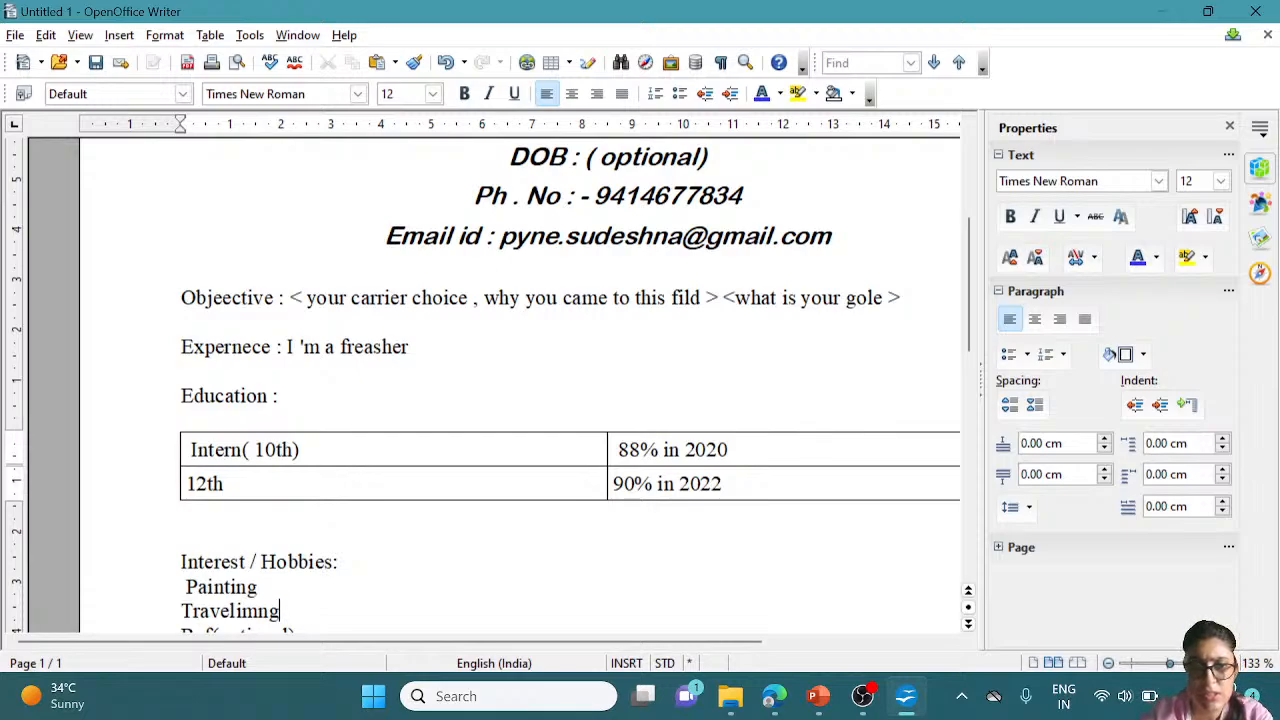
pyautogui.press('BackSpace')
pyautogui.press('BackSpace')
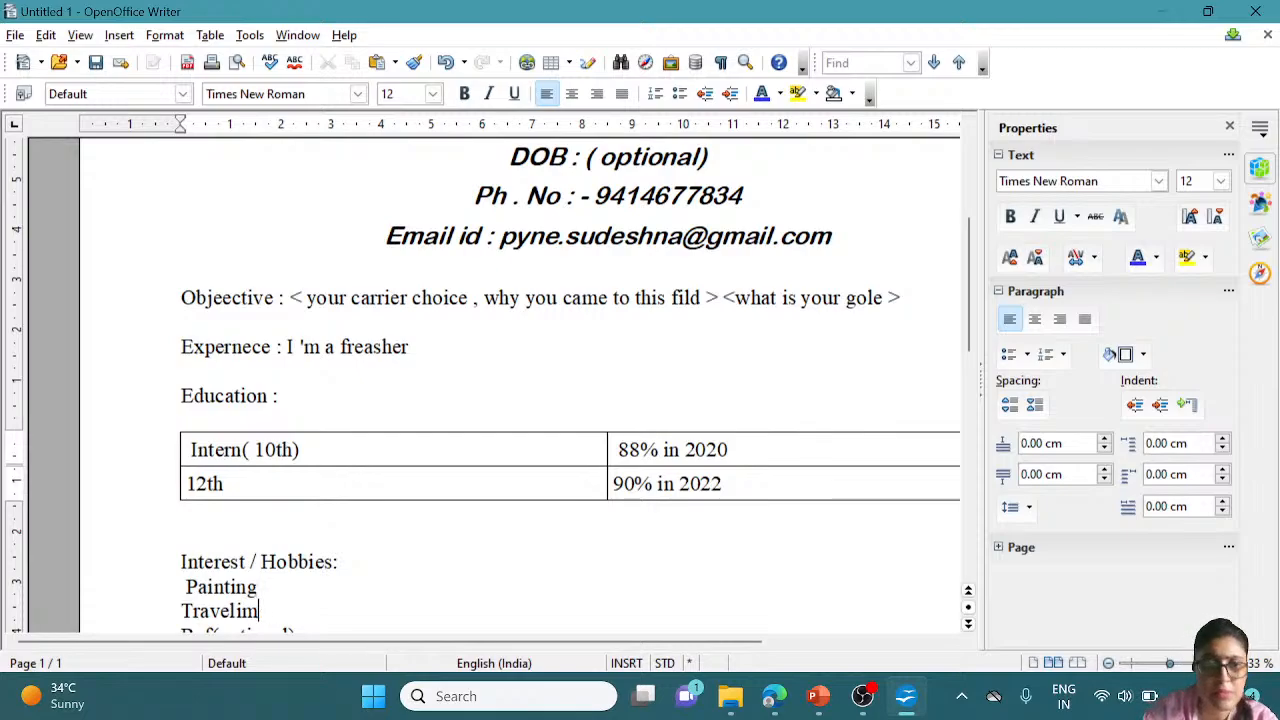
pyautogui.press('BackSpace')
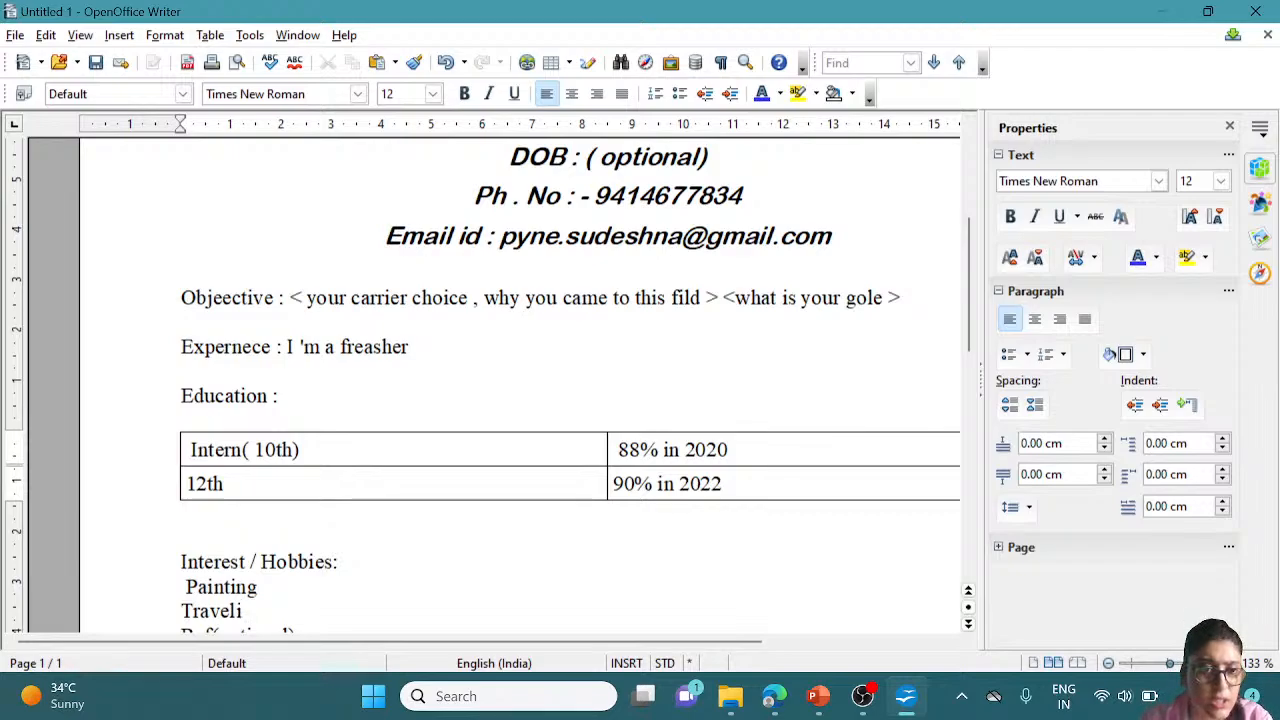
pyautogui.write('ng')
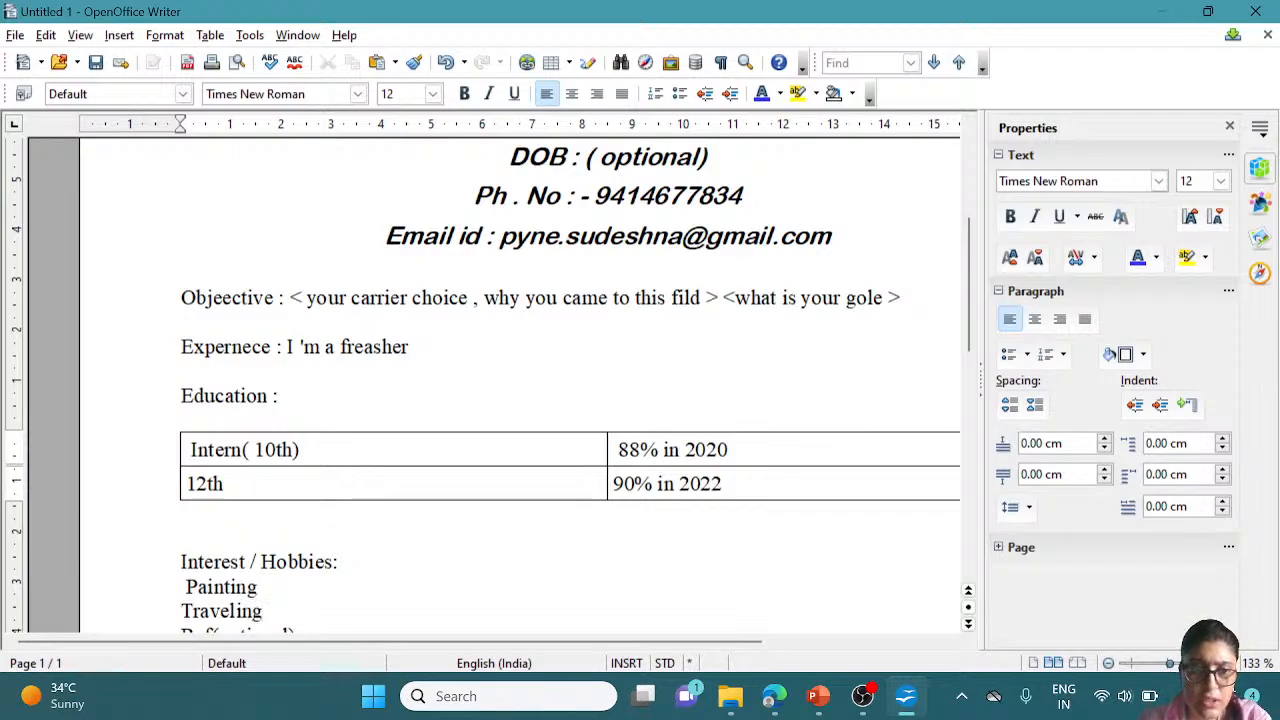
pyautogui.press('Return')
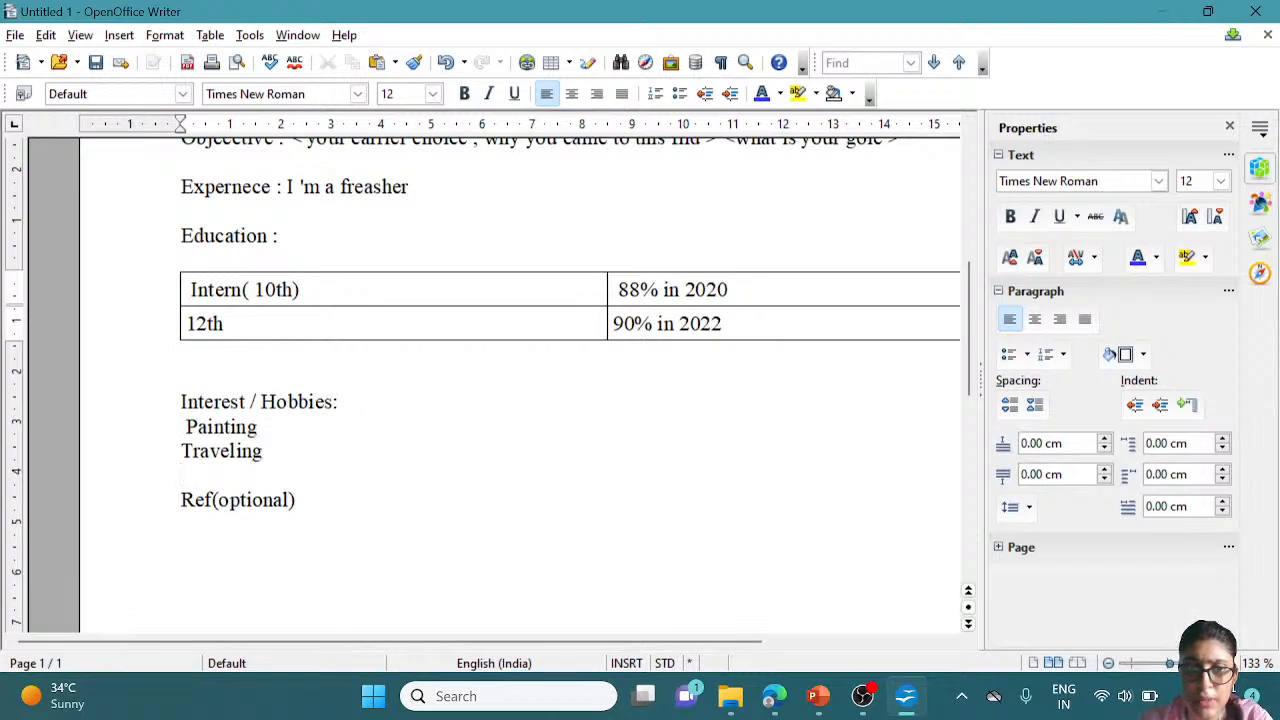
# Delete the leading space before Painting
pyautogui.press('Up')
pyautogui.press('Up')
pyautogui.press('Right')
pyautogui.press('BackSpace')
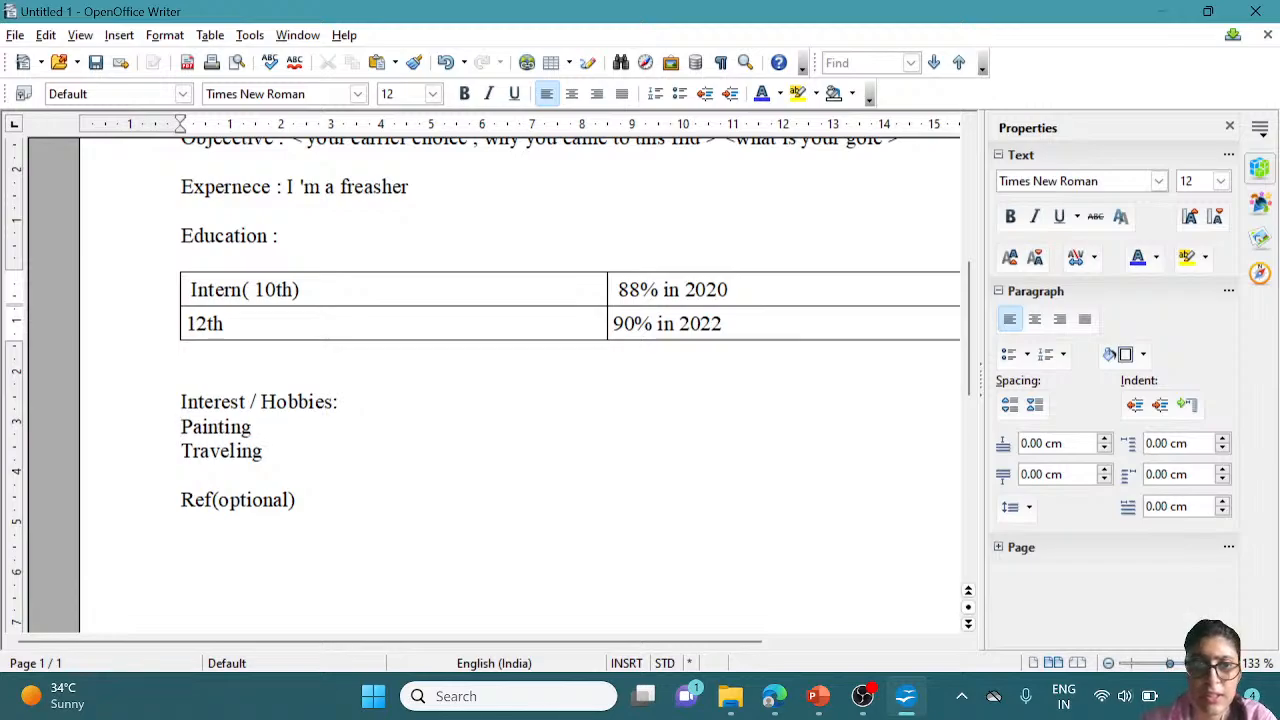
# Add 'Reading Story books' as a third hobby line after Traveling
pyautogui.click(263, 451)
pyautogui.press('Return')
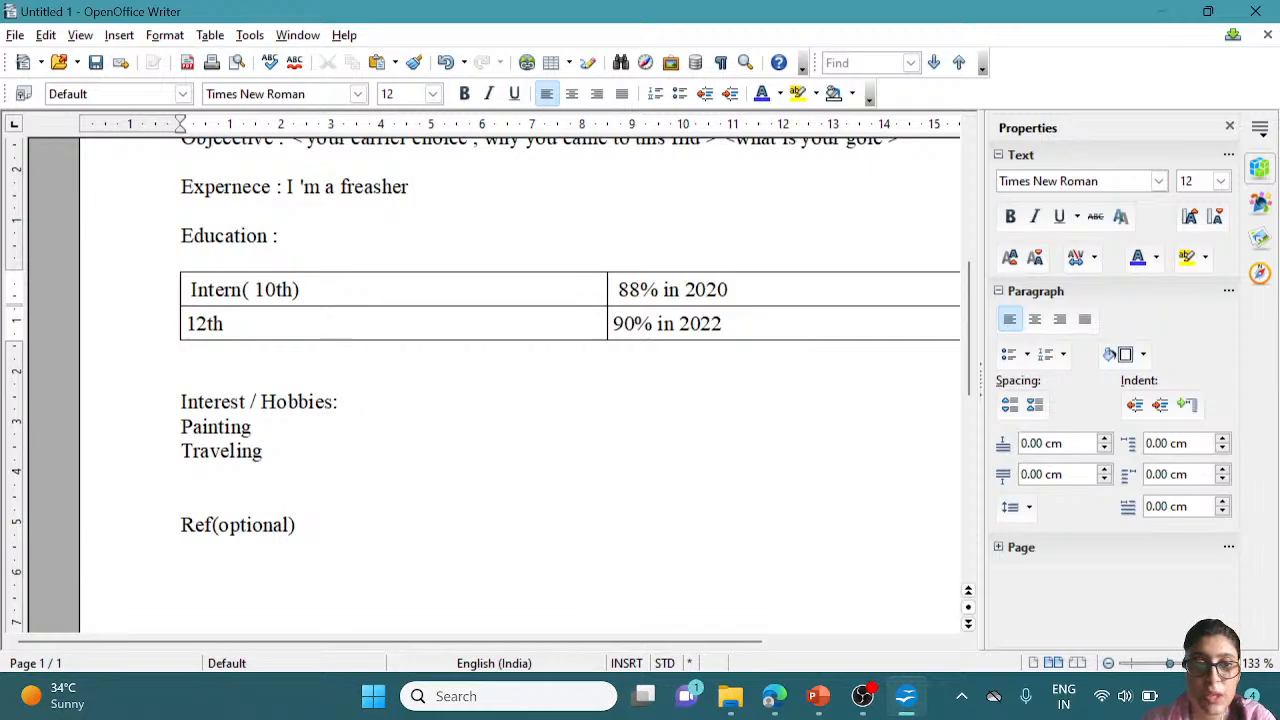
pyautogui.press('Up')
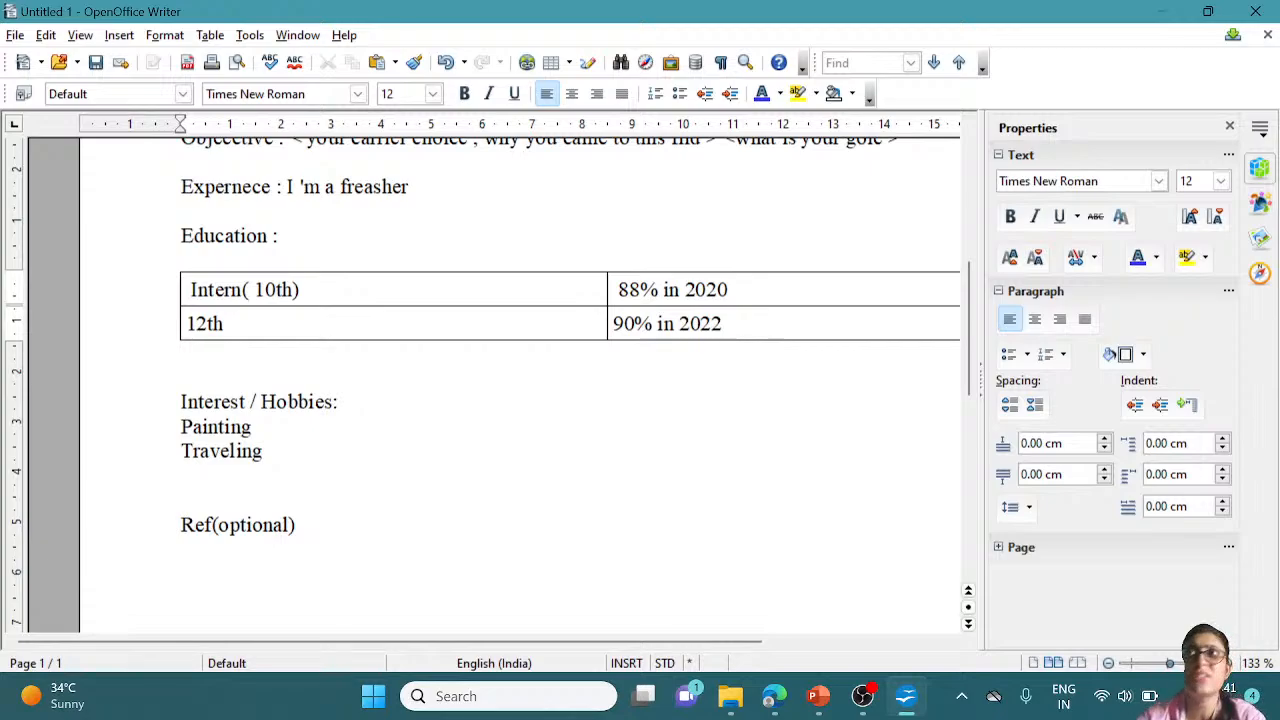
pyautogui.write('Re')
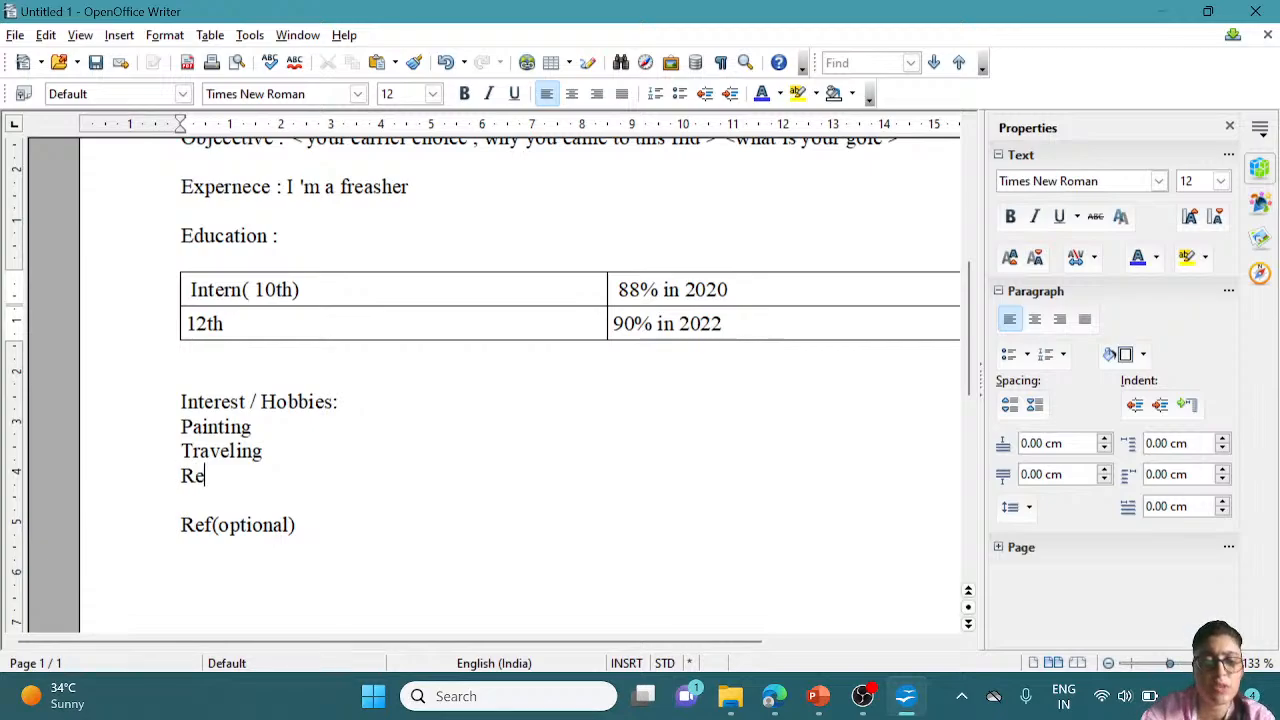
pyautogui.write('ading')
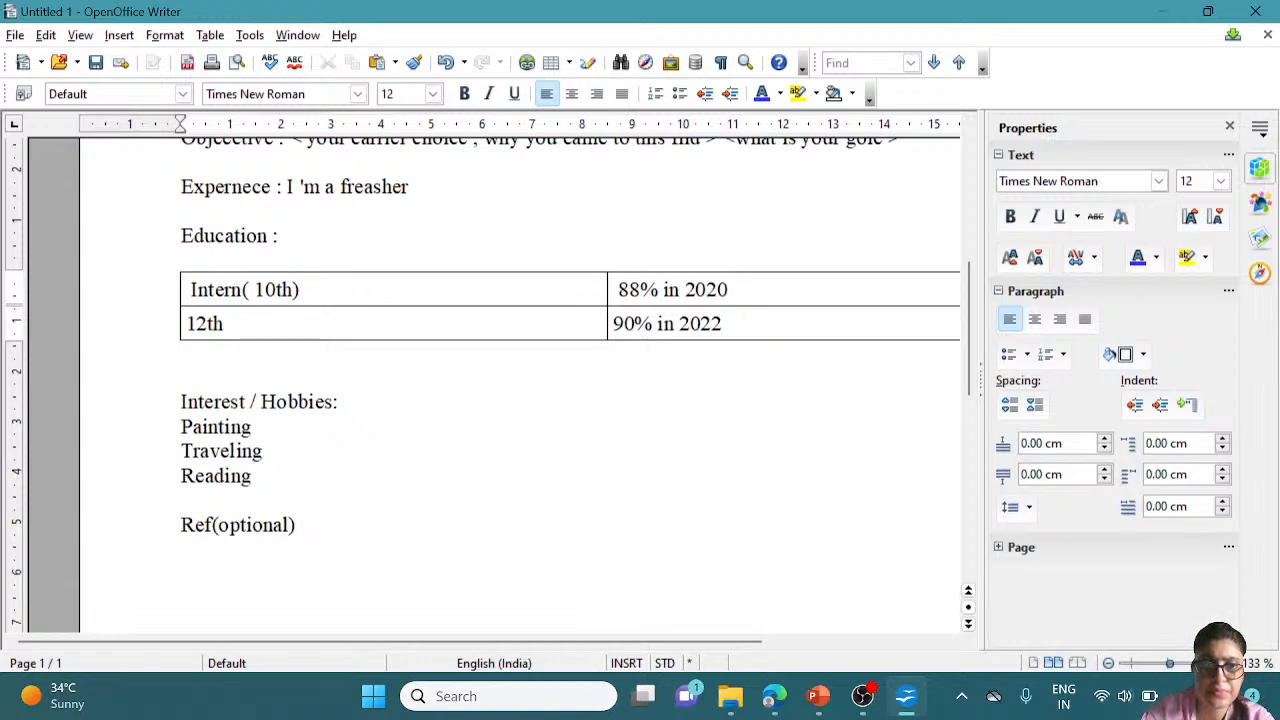
pyautogui.write(' S')
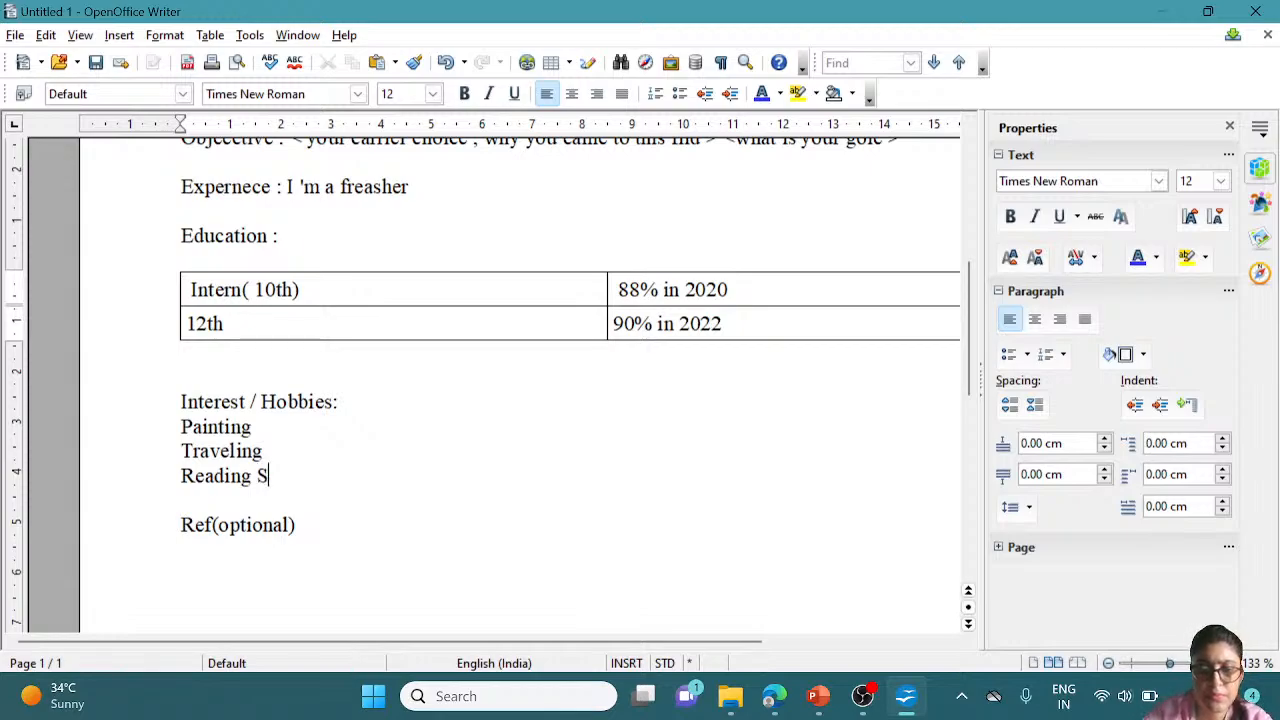
pyautogui.write('tory')
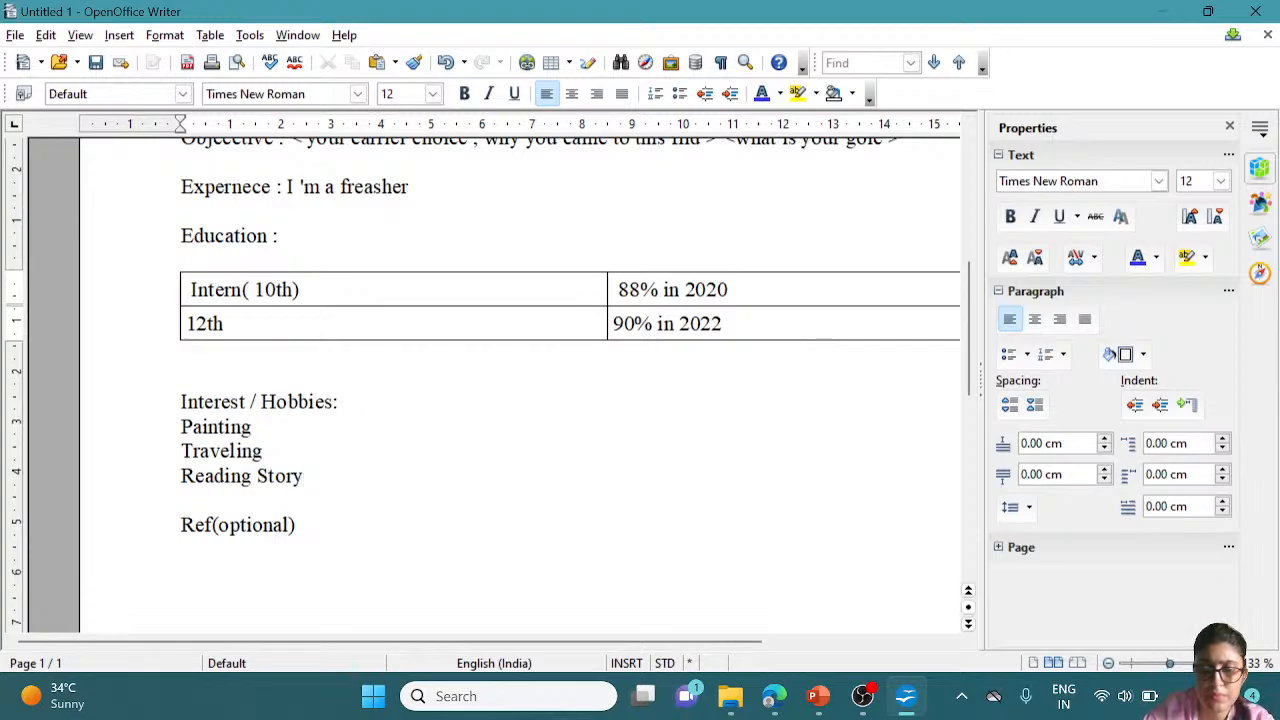
pyautogui.write(' books')
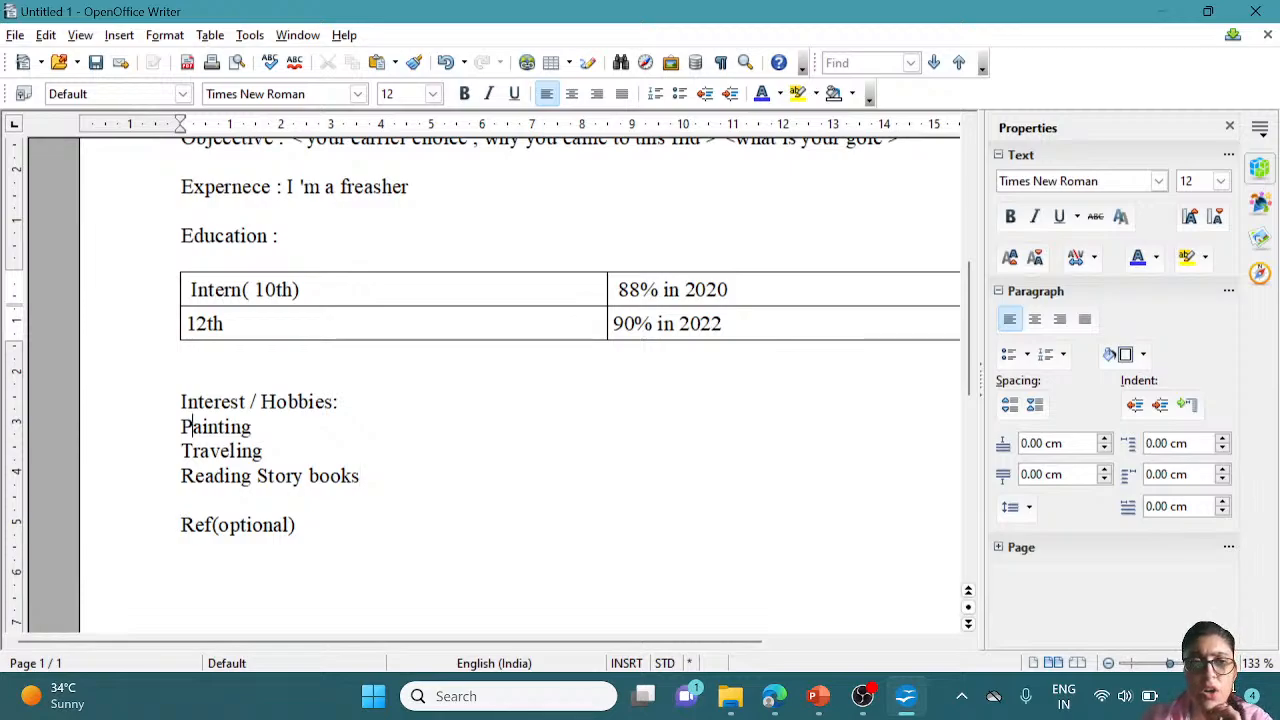
# Apply the Emphasis character style to the three hobby lines, then show the paragraph styles list
pyautogui.moveTo(192, 427); pyautogui.dragTo(182, 500)
pyautogui.click(182, 500)
pyautogui.moveTo(360, 476); pyautogui.dragTo(181, 427)
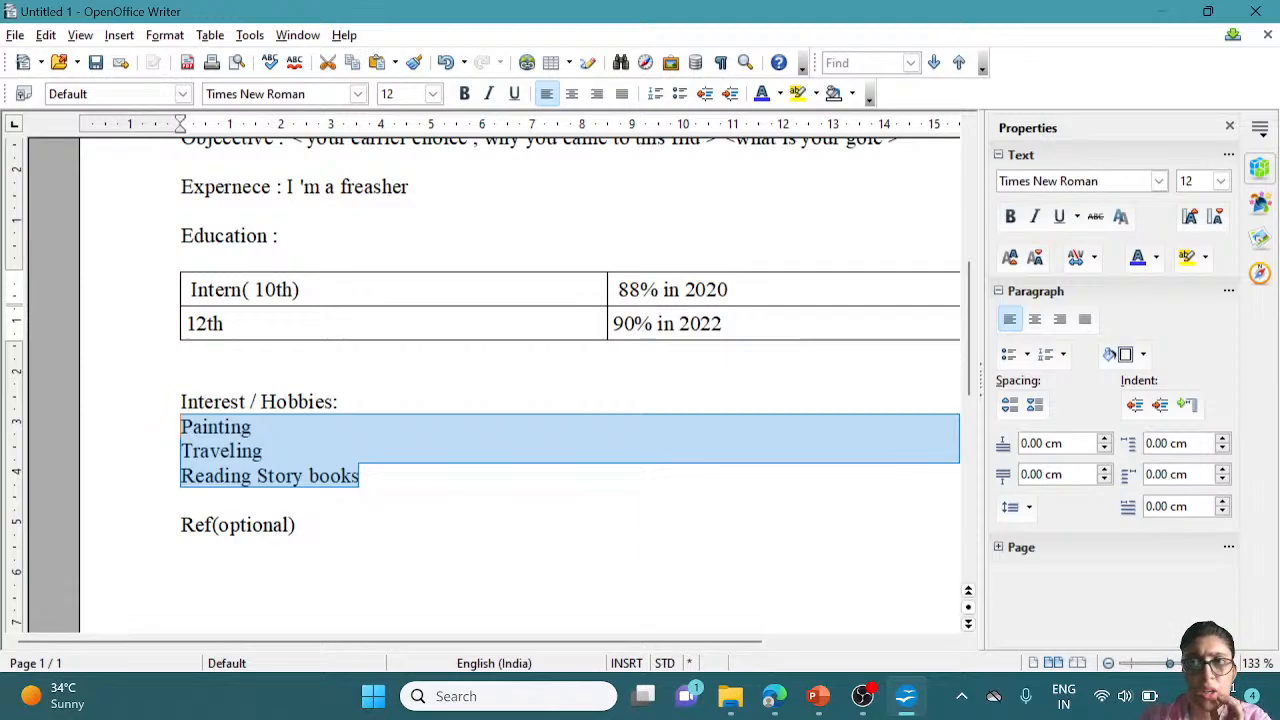
pyautogui.click(162, 36)
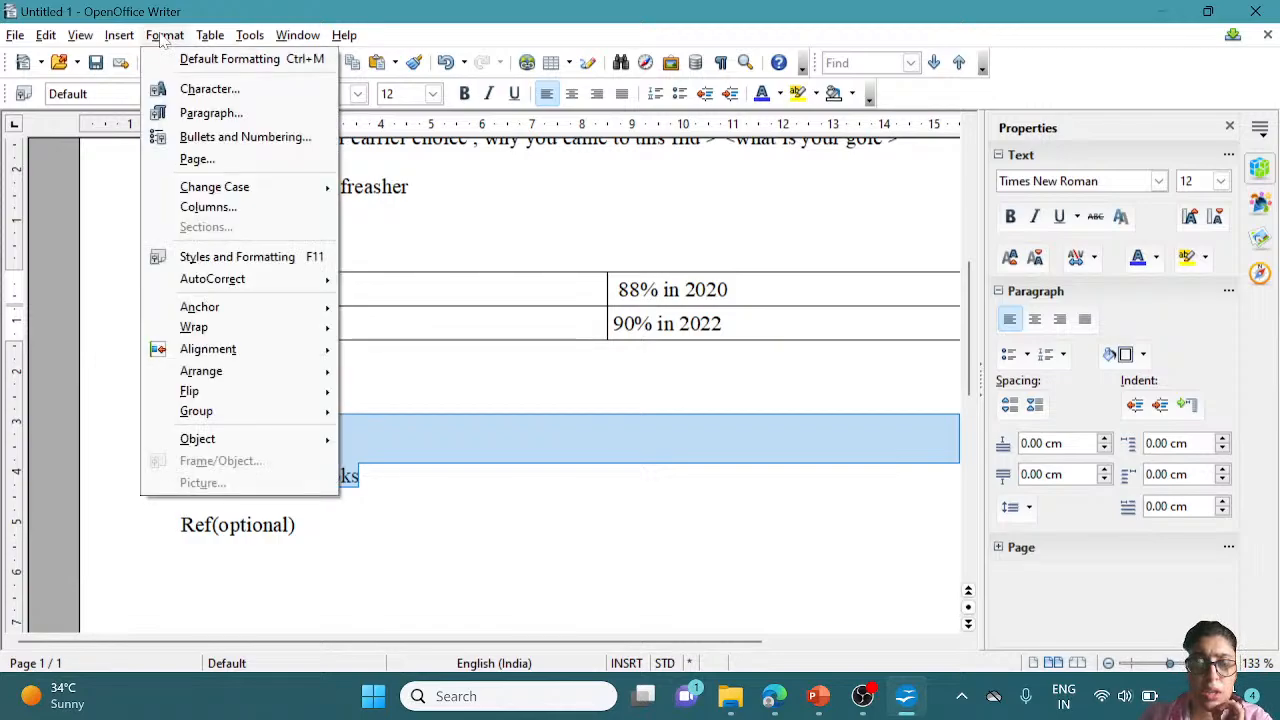
pyautogui.click(280, 265)
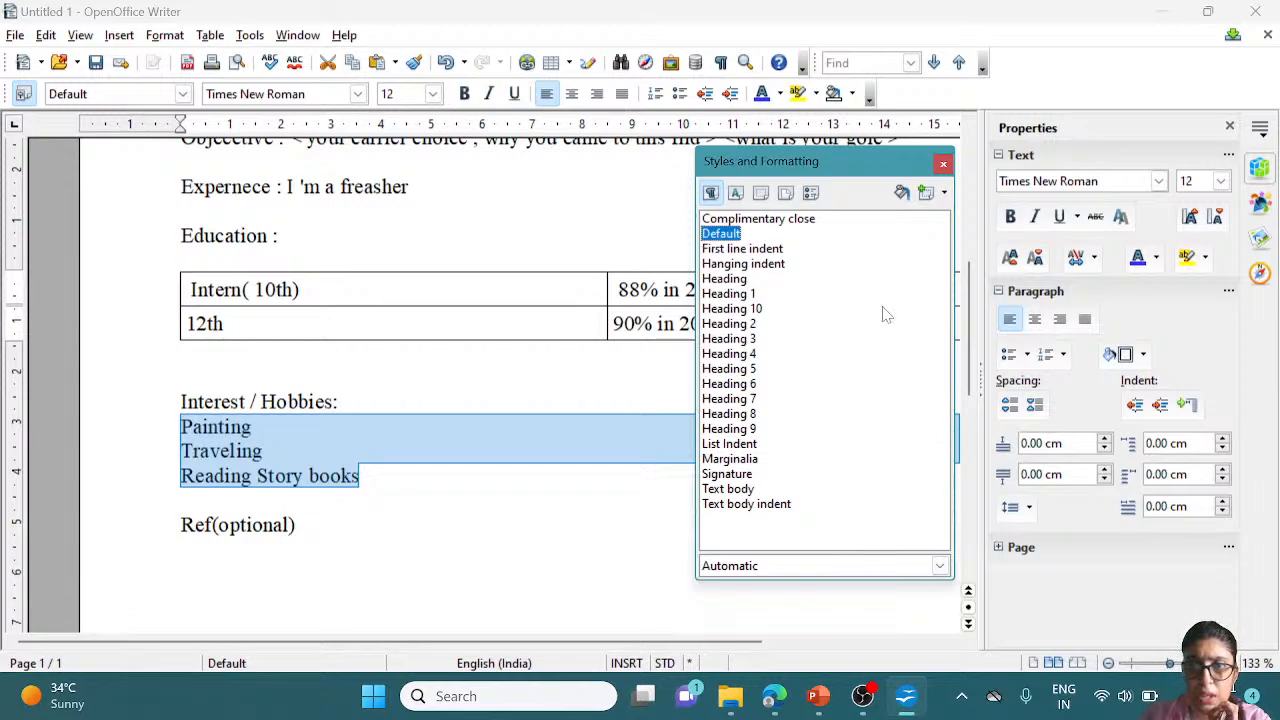
pyautogui.click(737, 195)
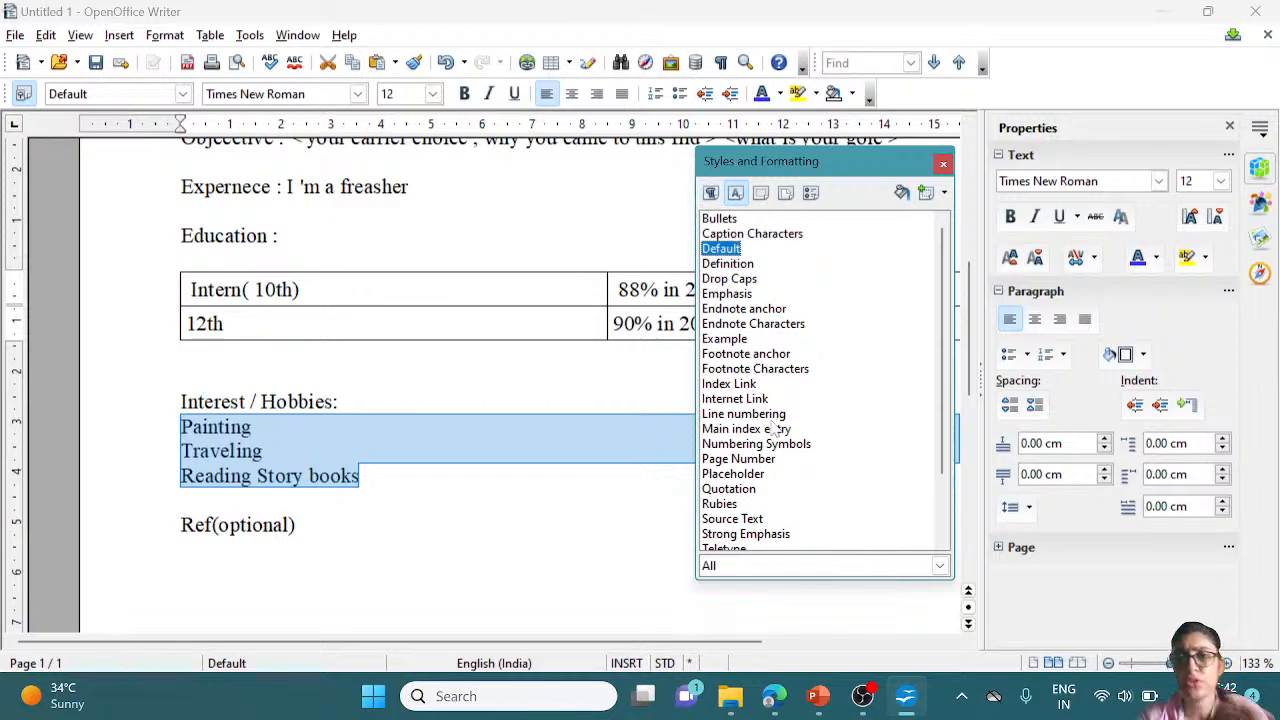
pyautogui.doubleClick(735, 294)
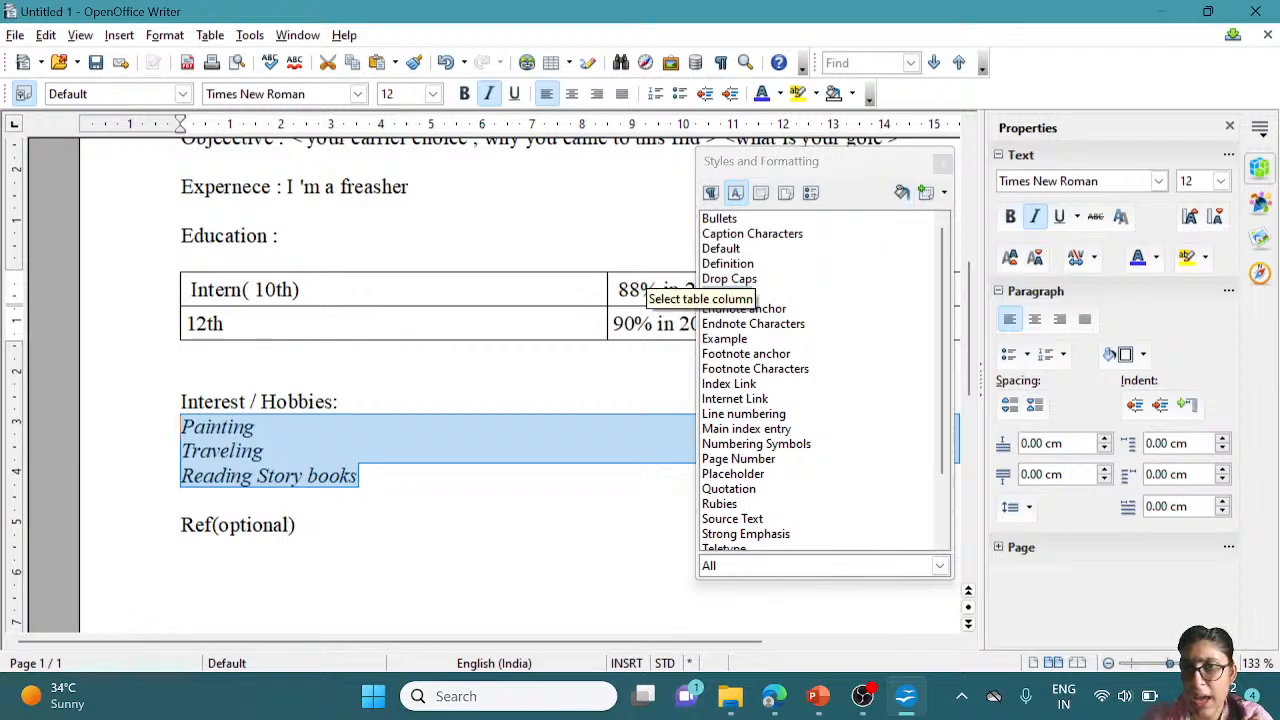
pyautogui.click(711, 195)
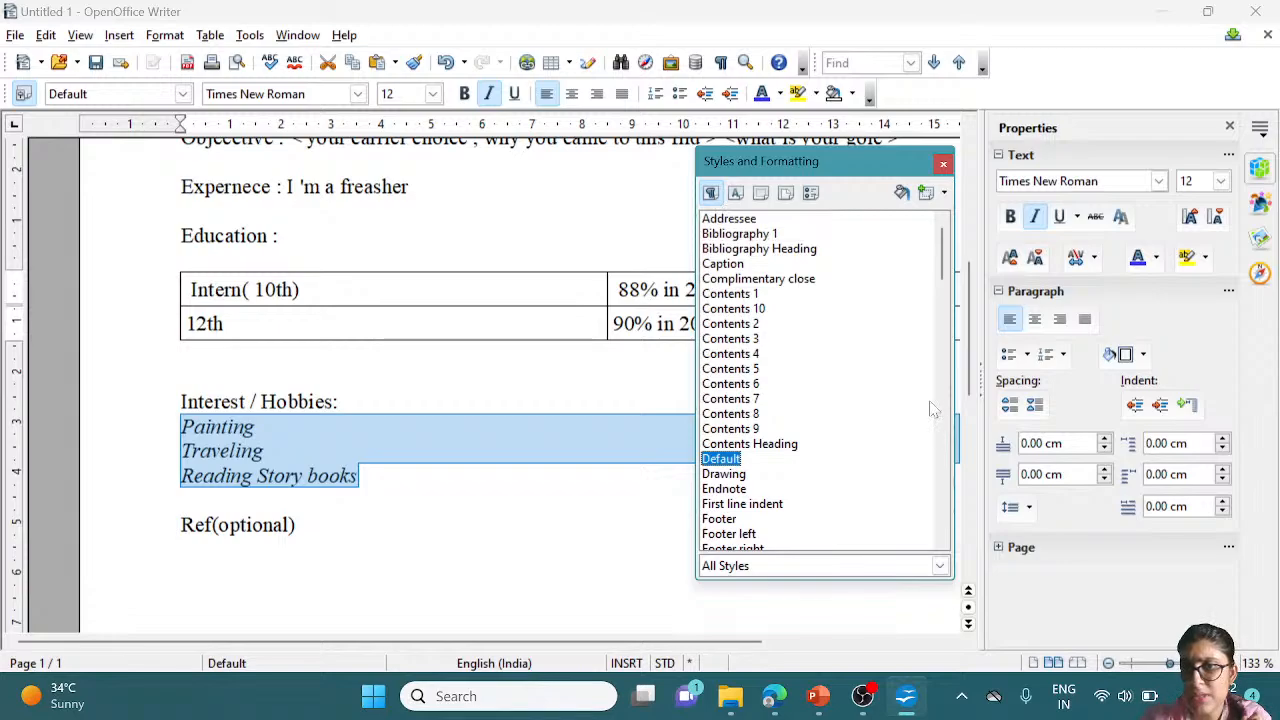
pyautogui.moveTo(949, 271); pyautogui.dragTo(948, 405)
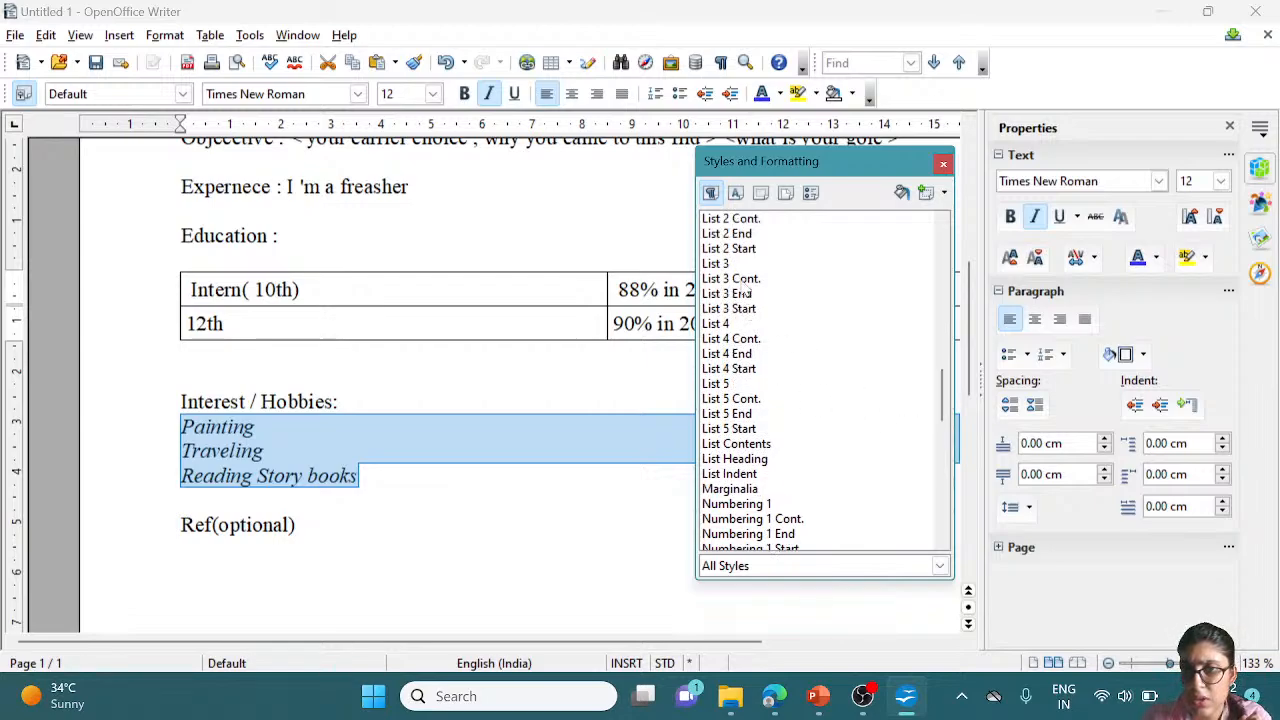
# Try the List 2 Start, Numbering 1, Numbering 1 Cont. and Numbering 2 Cont. styles on the hobbies
pyautogui.doubleClick(737, 250)
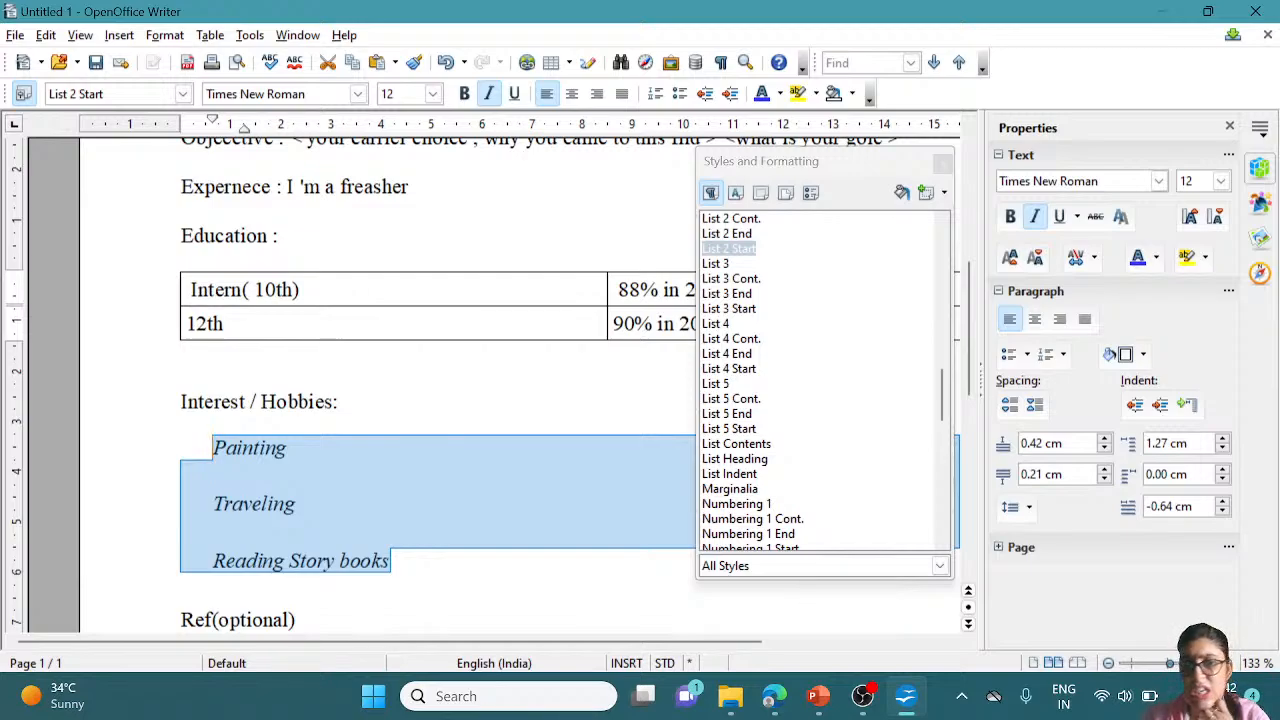
pyautogui.doubleClick(756, 520)
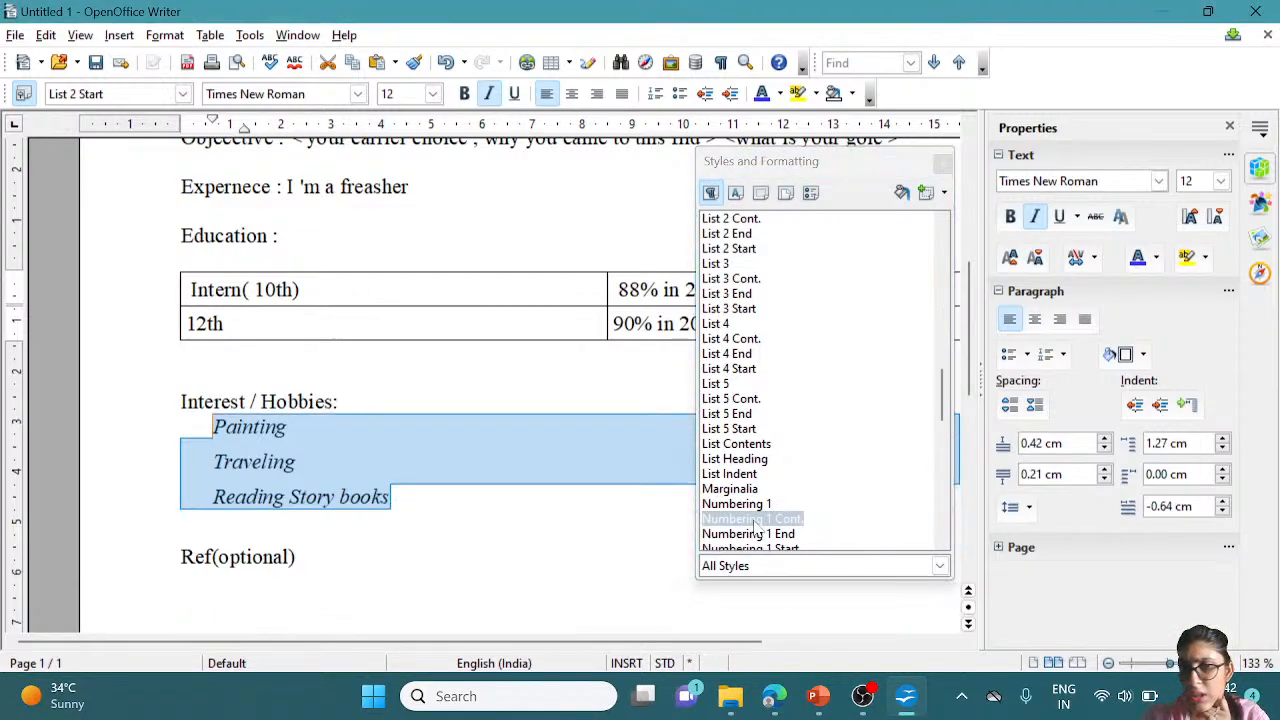
pyautogui.doubleClick(754, 520)
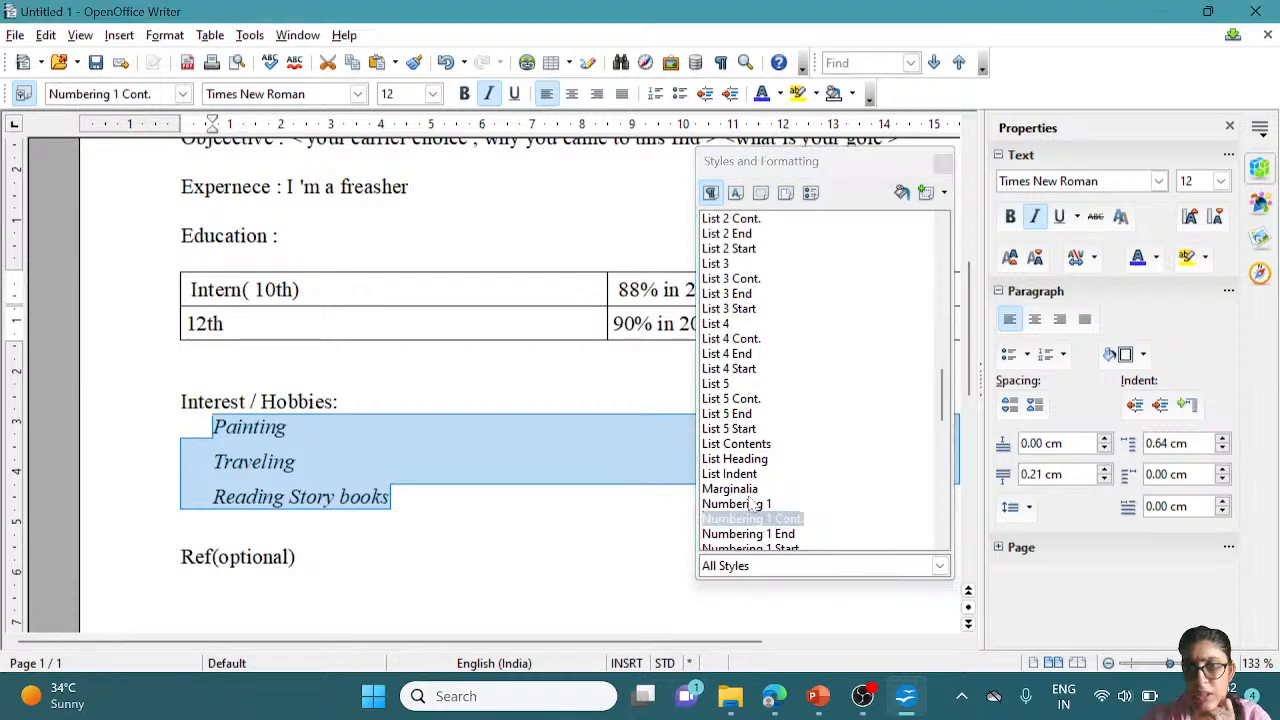
pyautogui.doubleClick(752, 504)
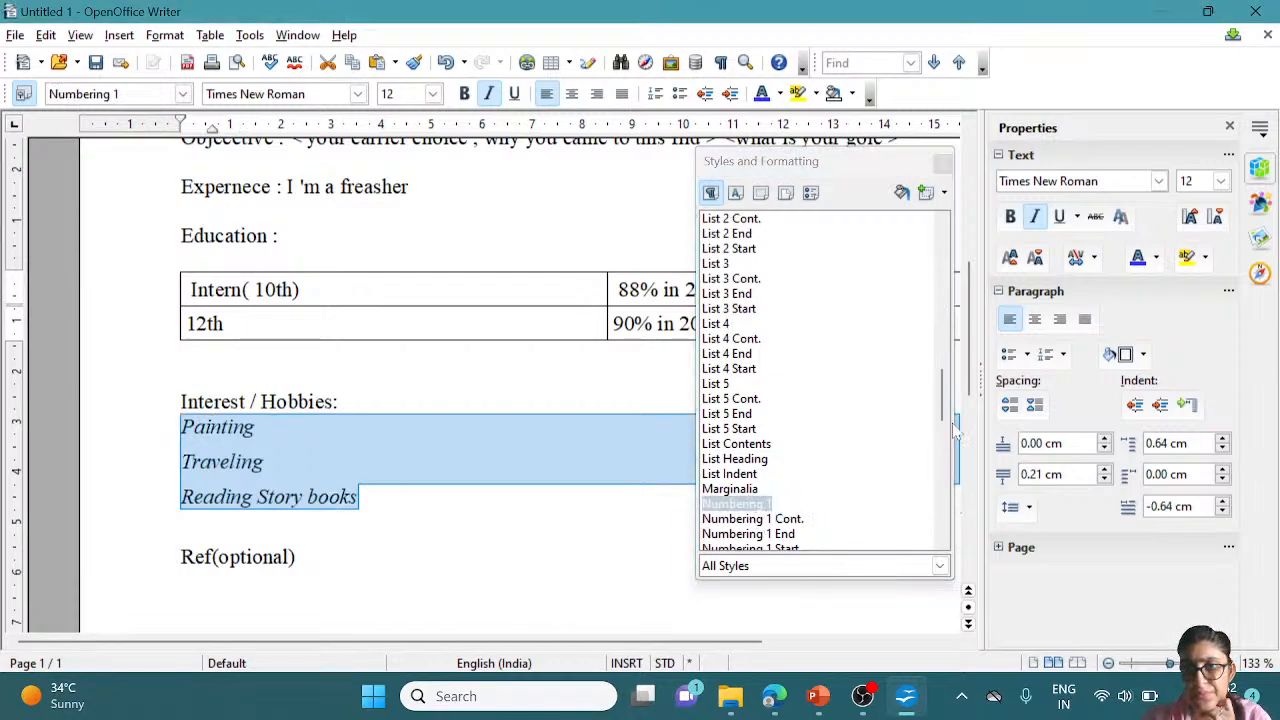
pyautogui.moveTo(941, 398); pyautogui.dragTo(940, 432)
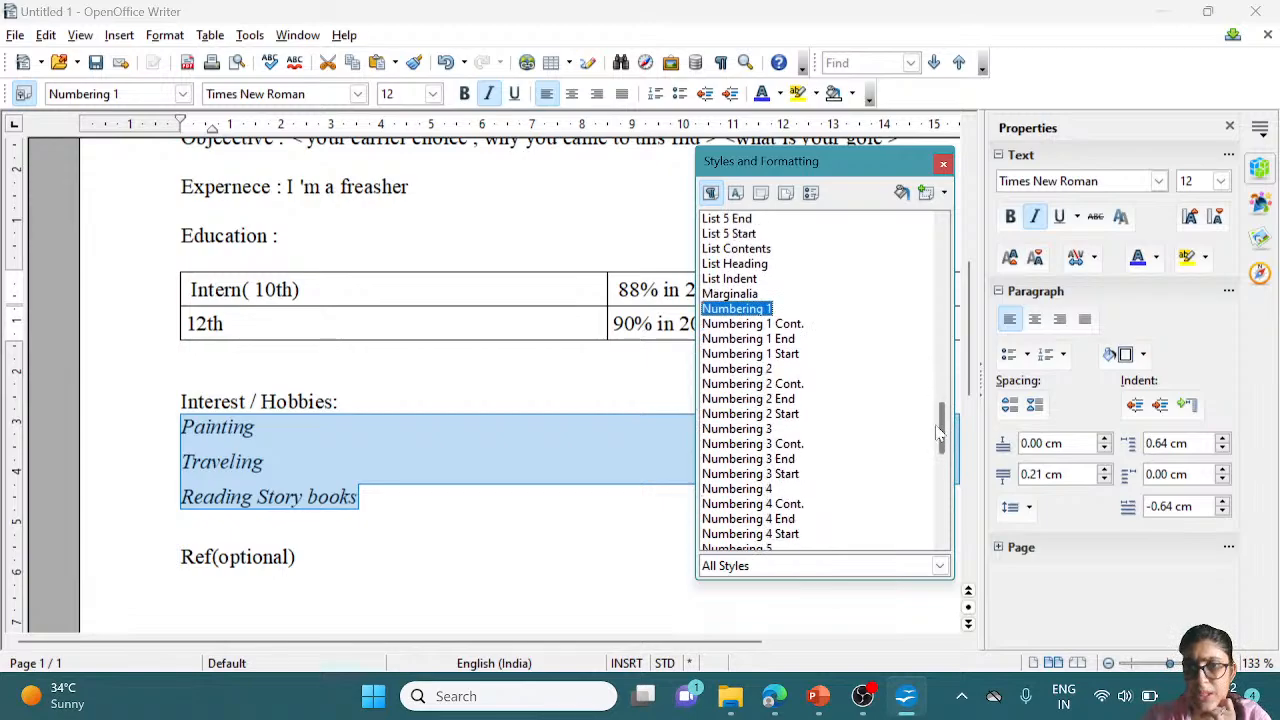
pyautogui.doubleClick(752, 384)
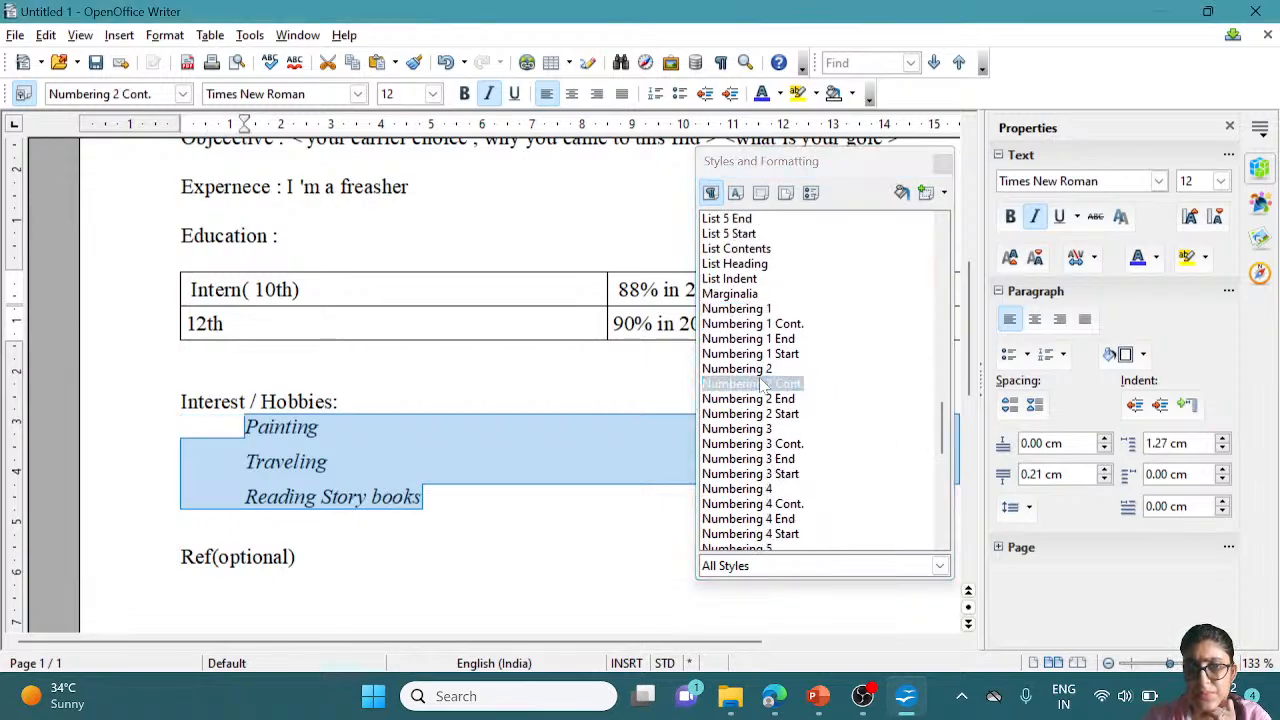
# Reselect the three hobby lines and turn them into a numbered list
pyautogui.click(297, 557)
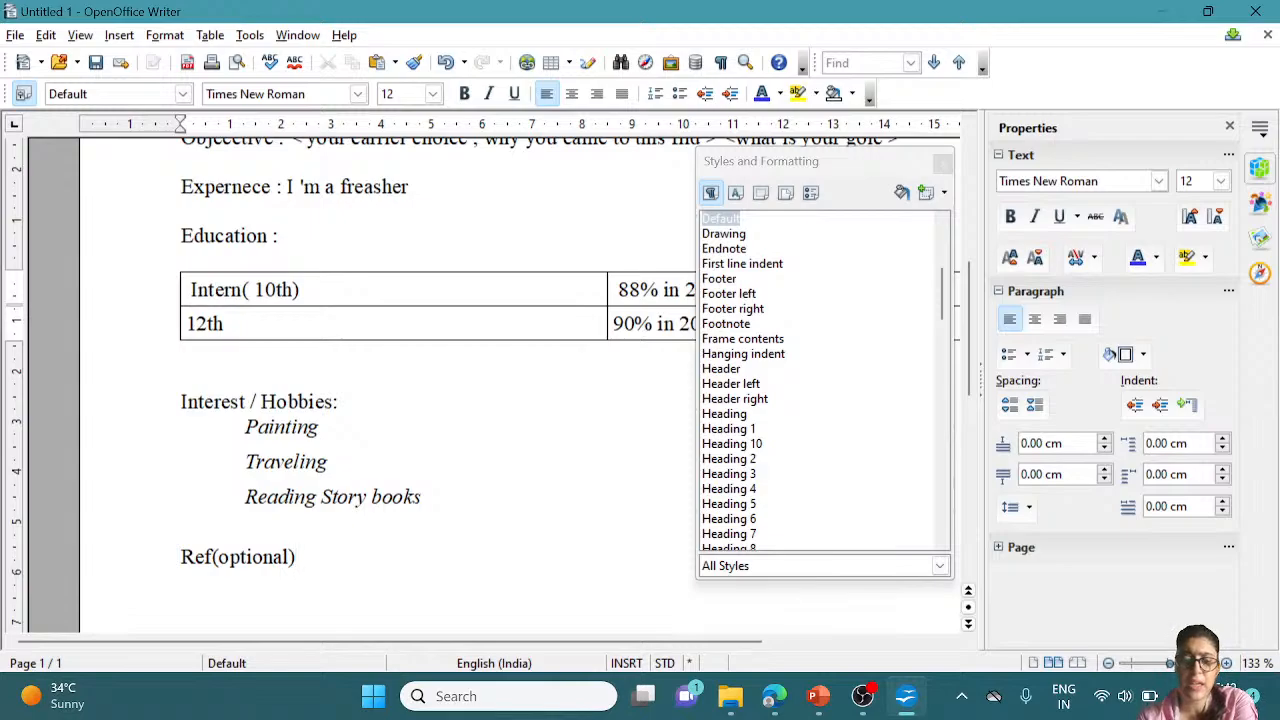
pyautogui.moveTo(422, 497); pyautogui.dragTo(246, 427)
pyautogui.click(680, 93)
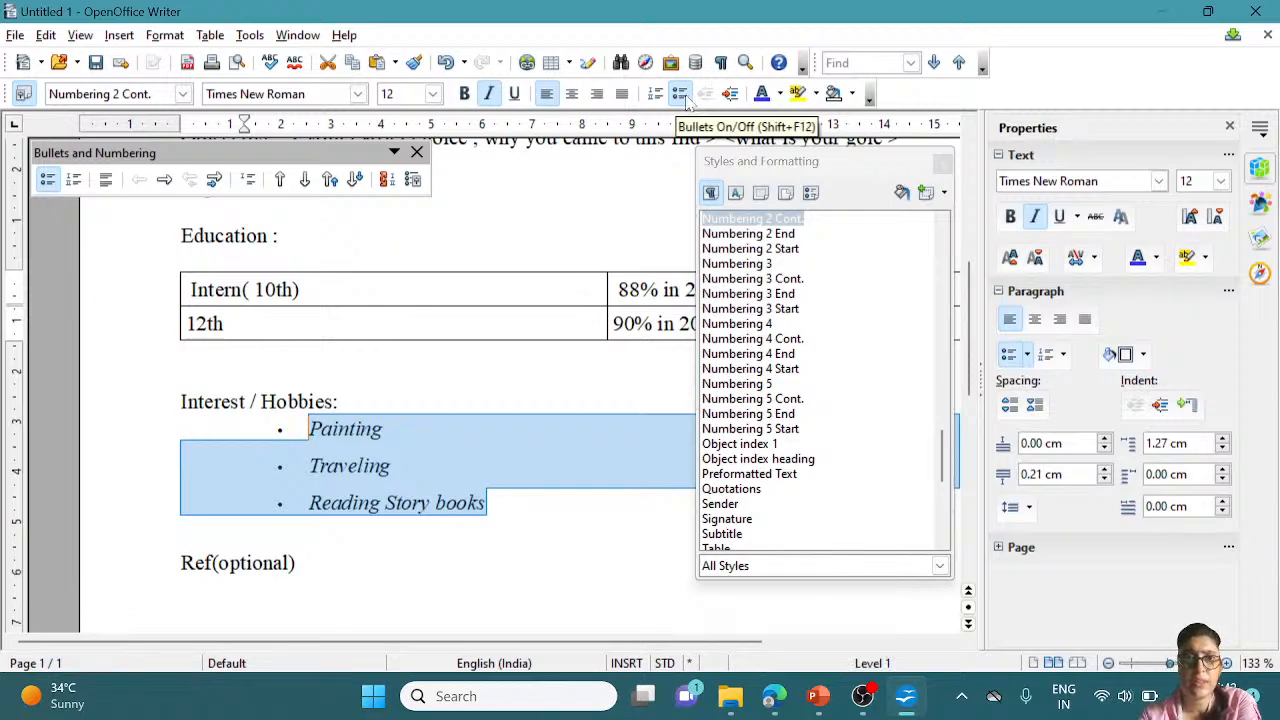
pyautogui.rightClick(61, 193)
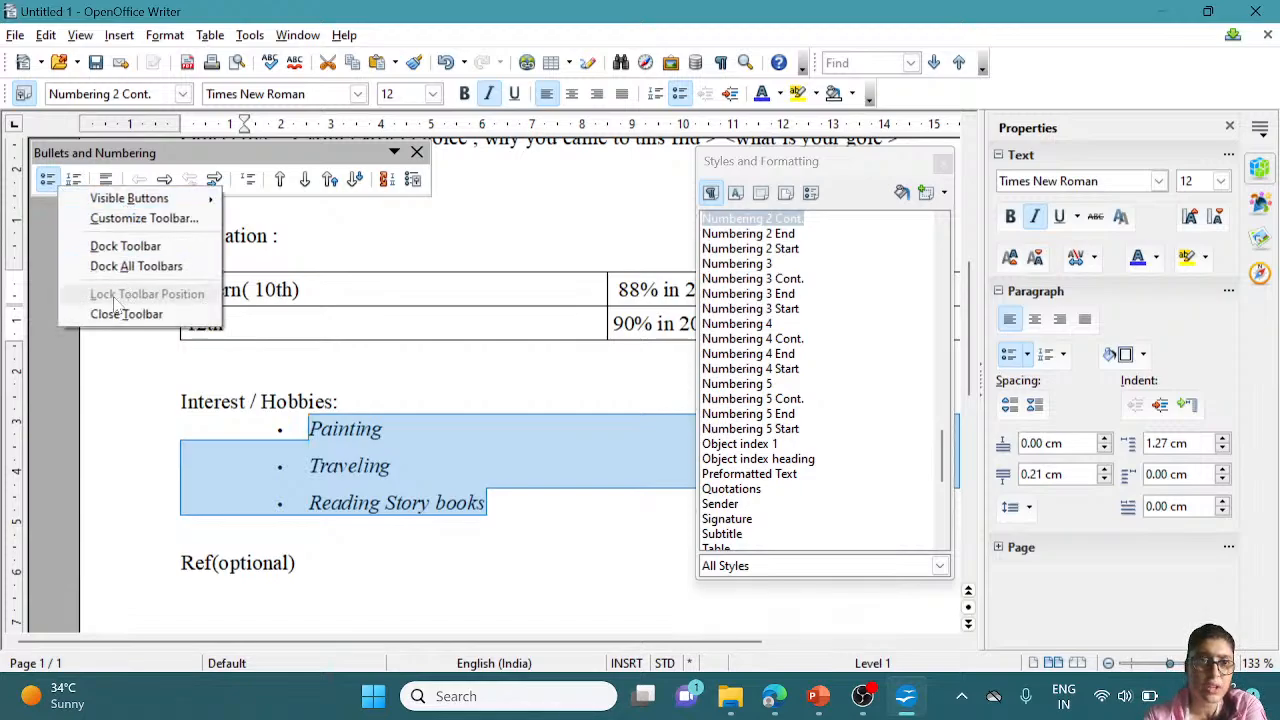
pyautogui.click(77, 180)
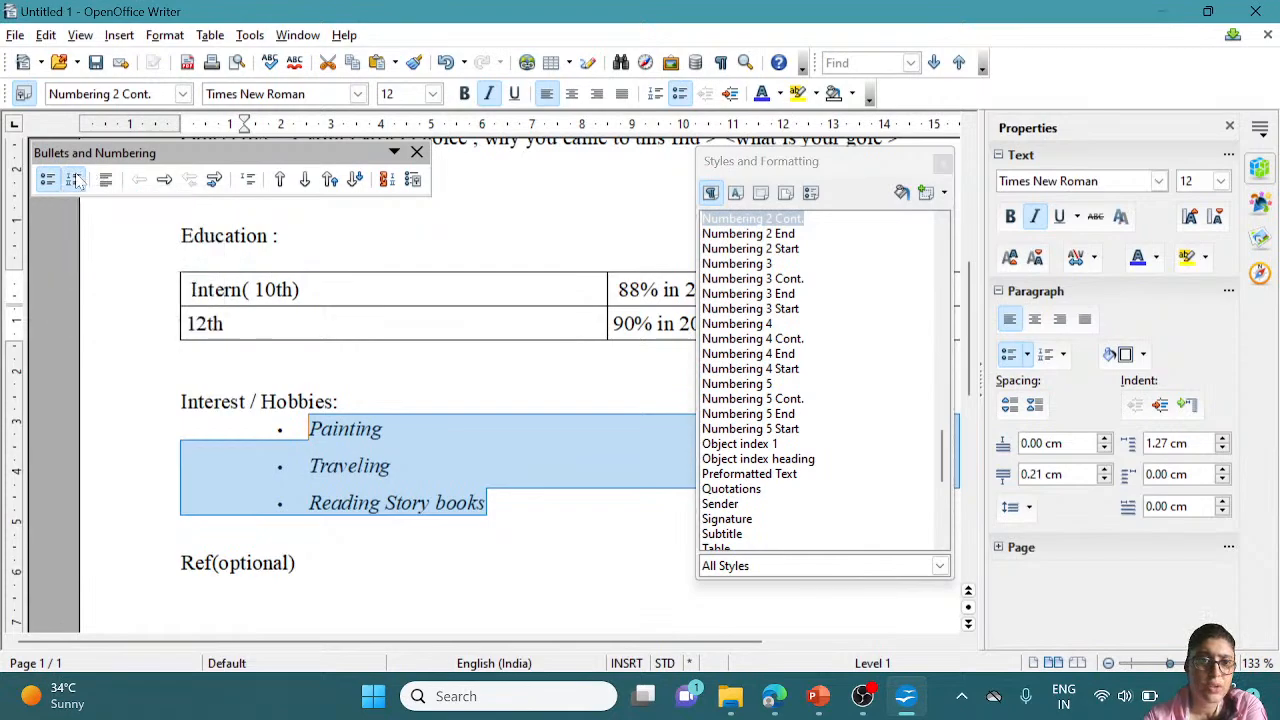
pyautogui.click(77, 180)
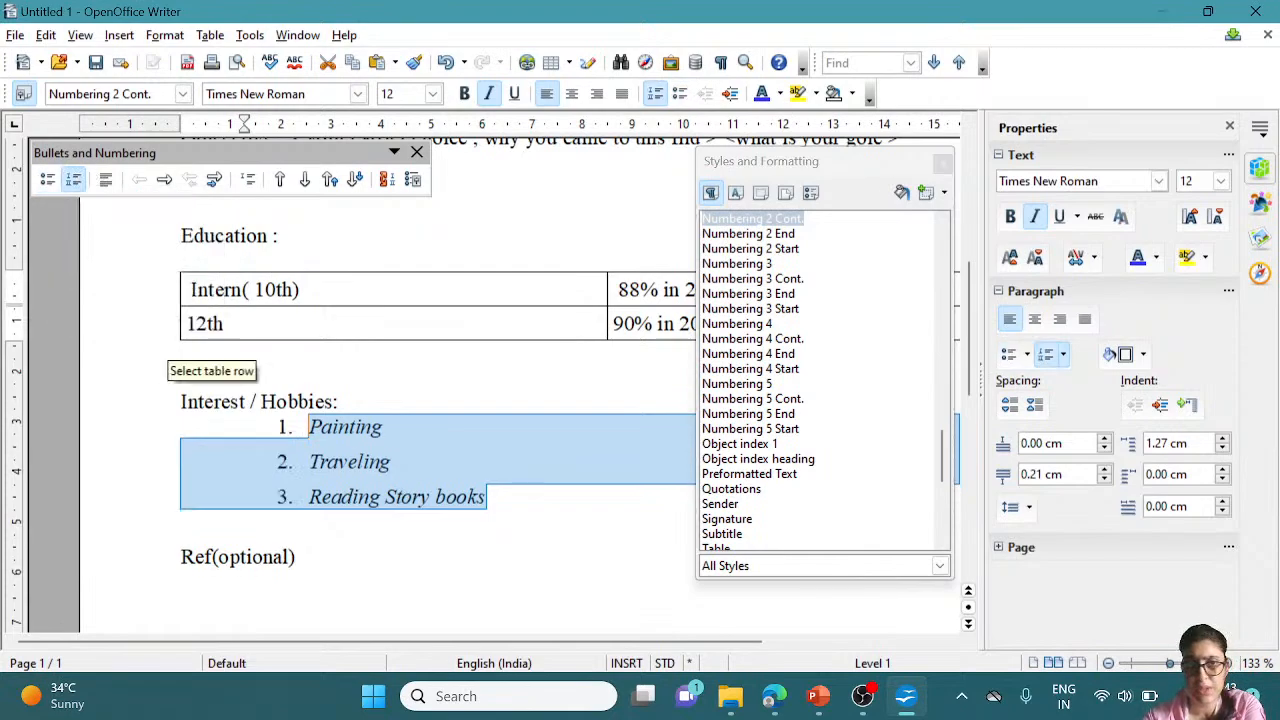
# Apply Numbering 3, then Numbering 5 End and Numbering 5 Cont. to the hobby list
pyautogui.doubleClick(752, 325)
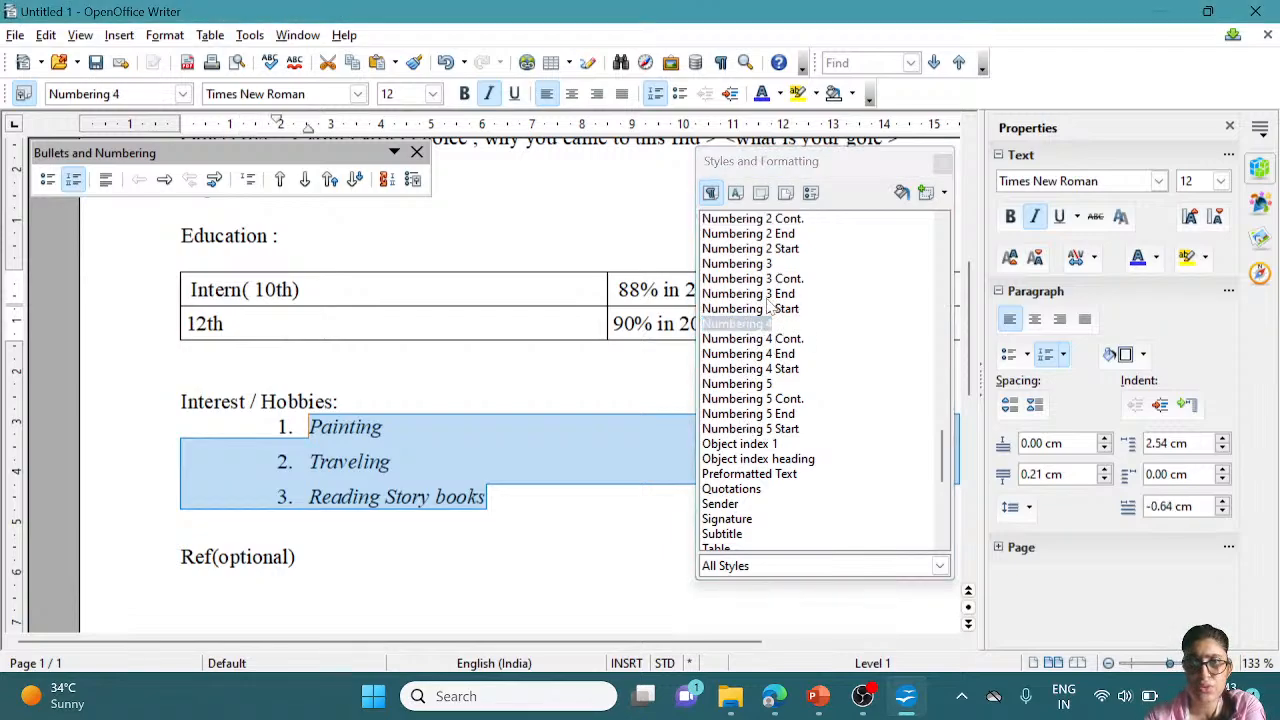
pyautogui.click(765, 264)
pyautogui.doubleClick(765, 264)
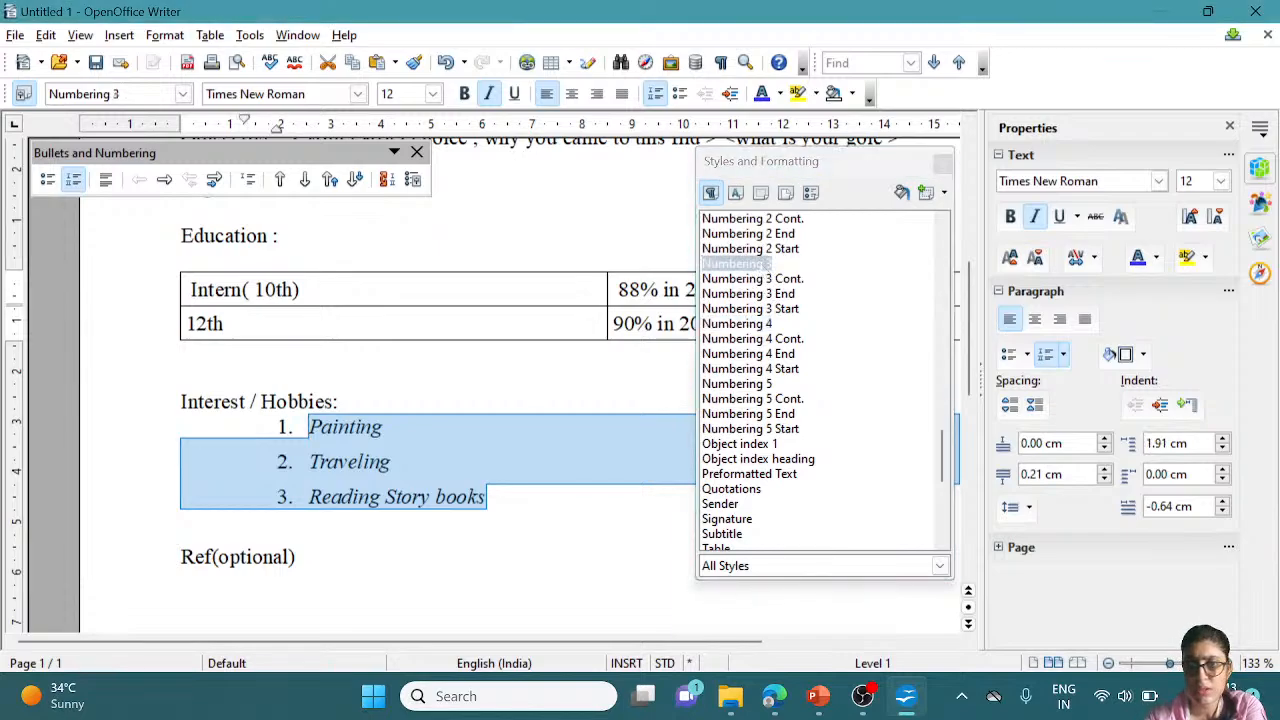
pyautogui.doubleClick(757, 414)
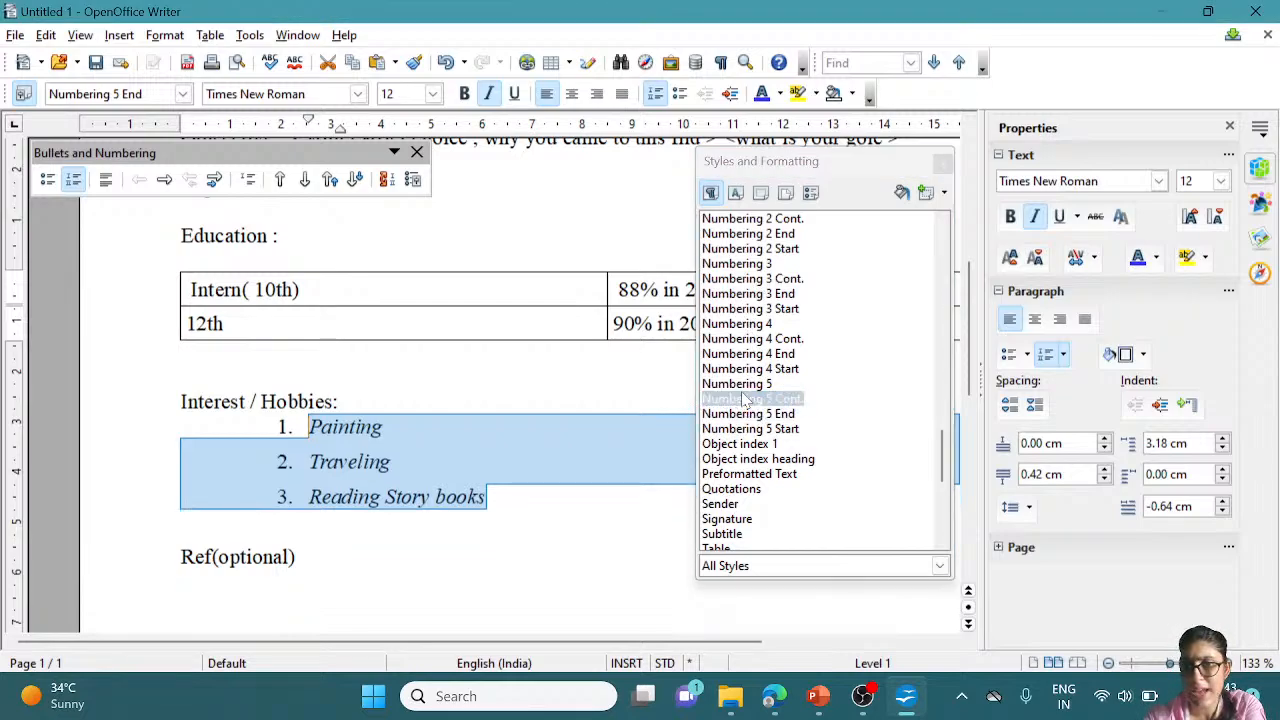
pyautogui.doubleClick(745, 399)
pyautogui.click(389, 427)
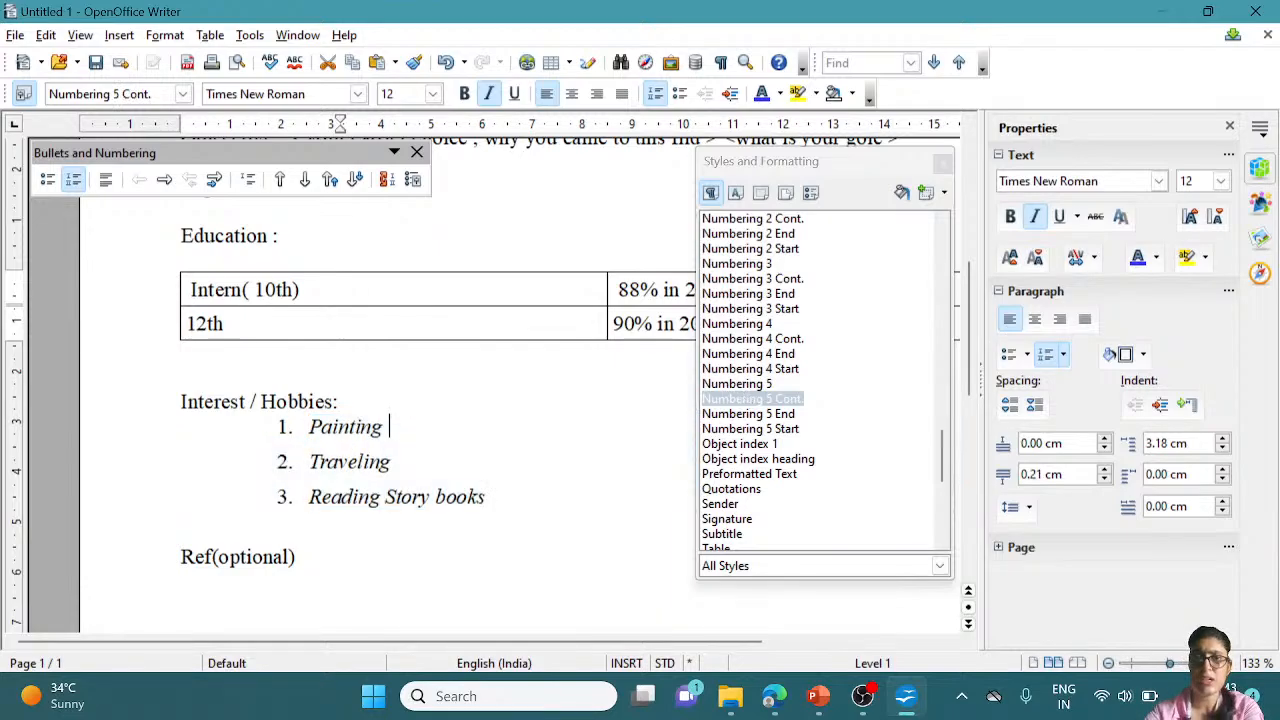
pyautogui.click(297, 557)
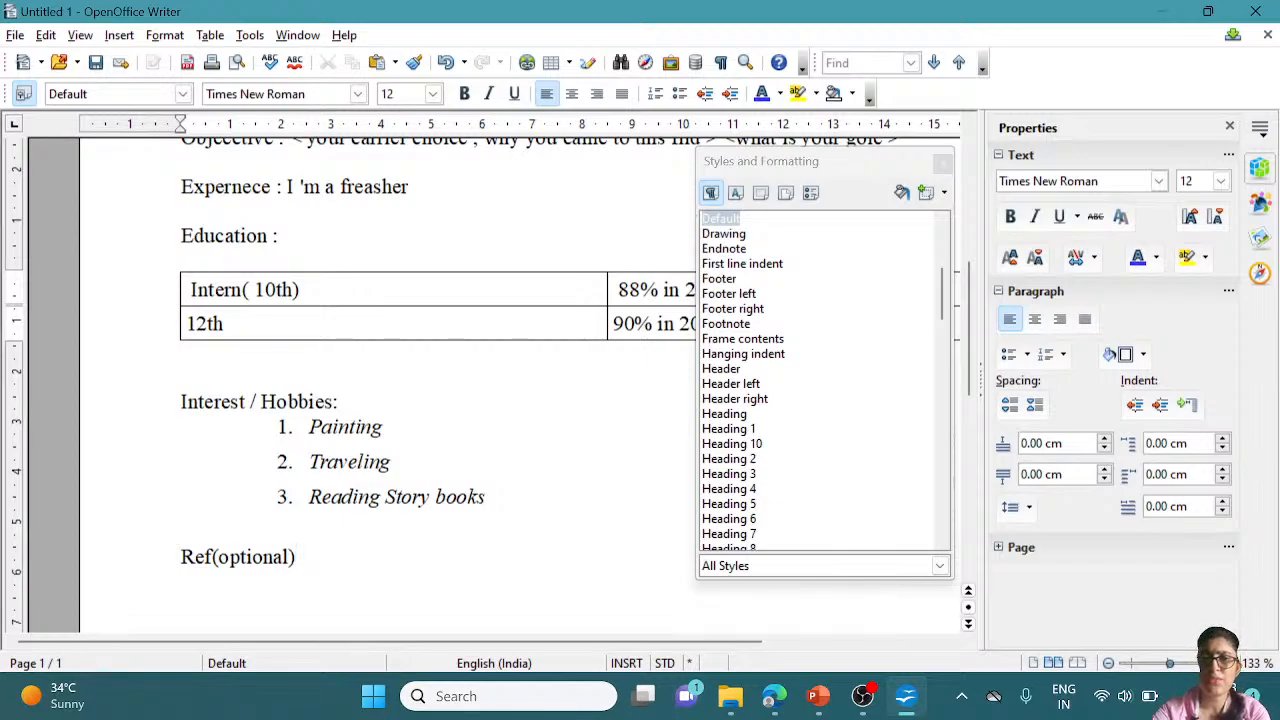
# Add a colon after Ref(optional) and enter two referees' names on separate lines, capitalising the second
pyautogui.write(':')
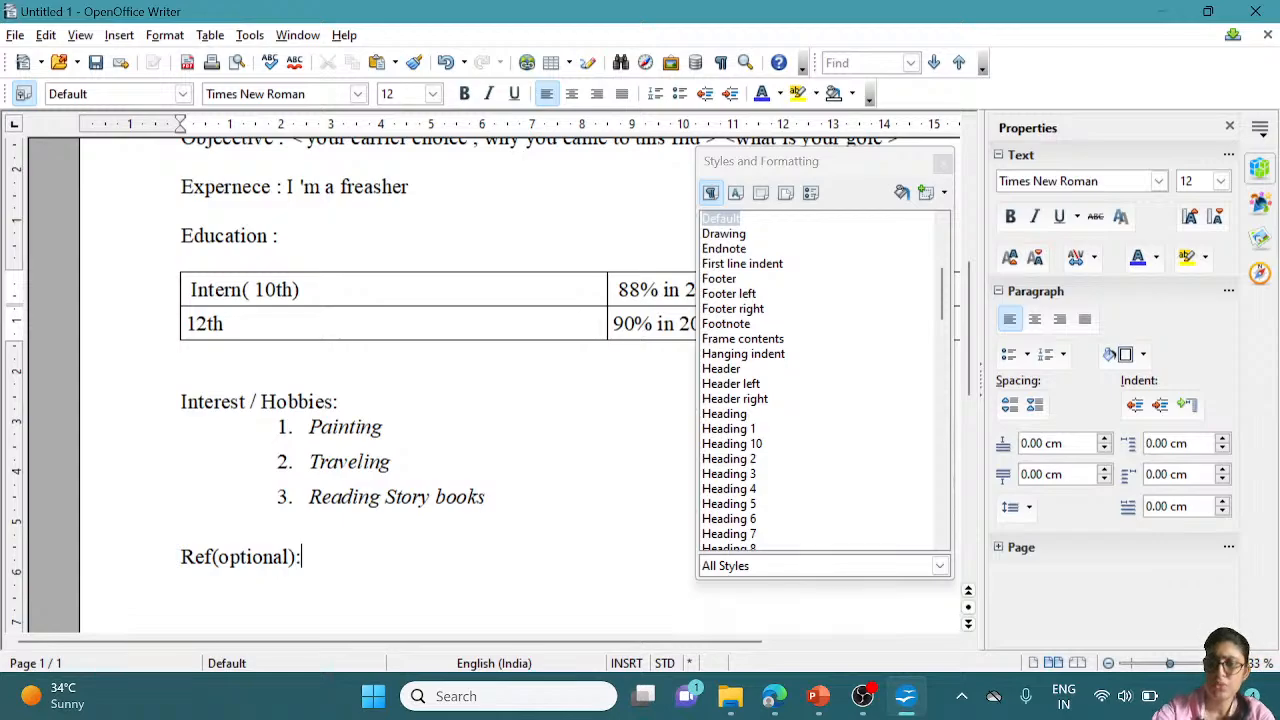
pyautogui.press('Return')
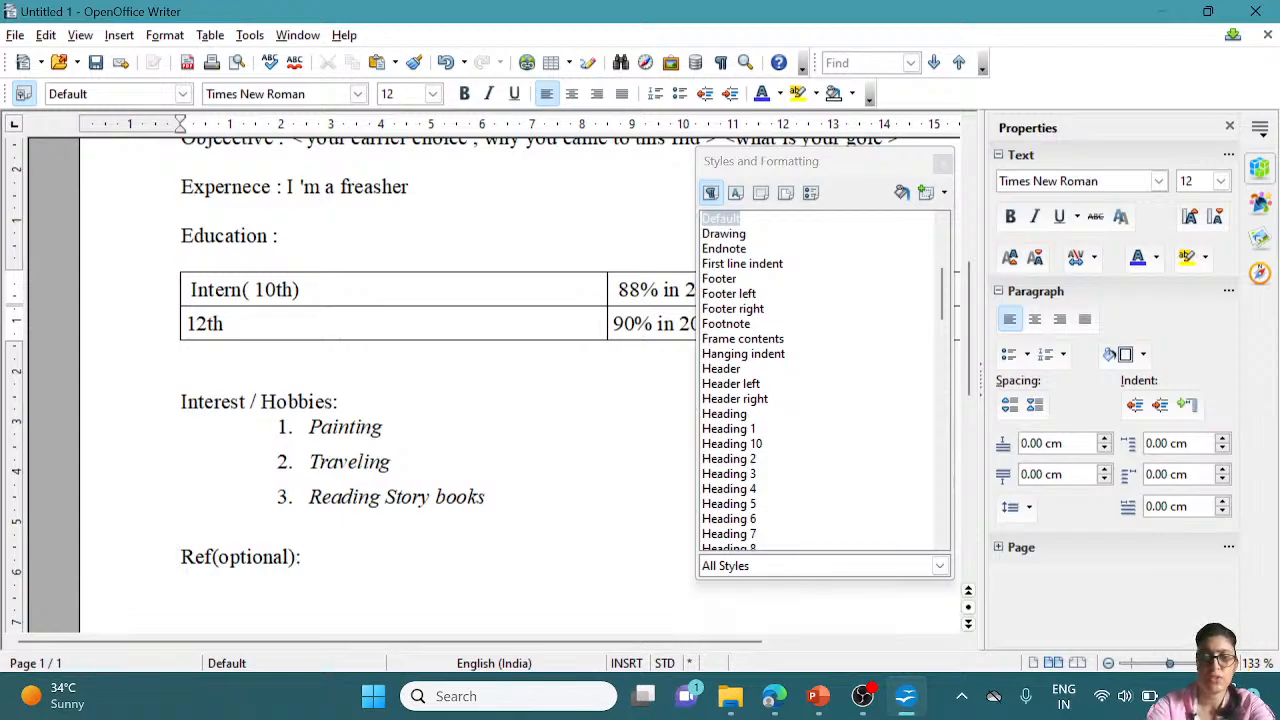
pyautogui.write('mr')
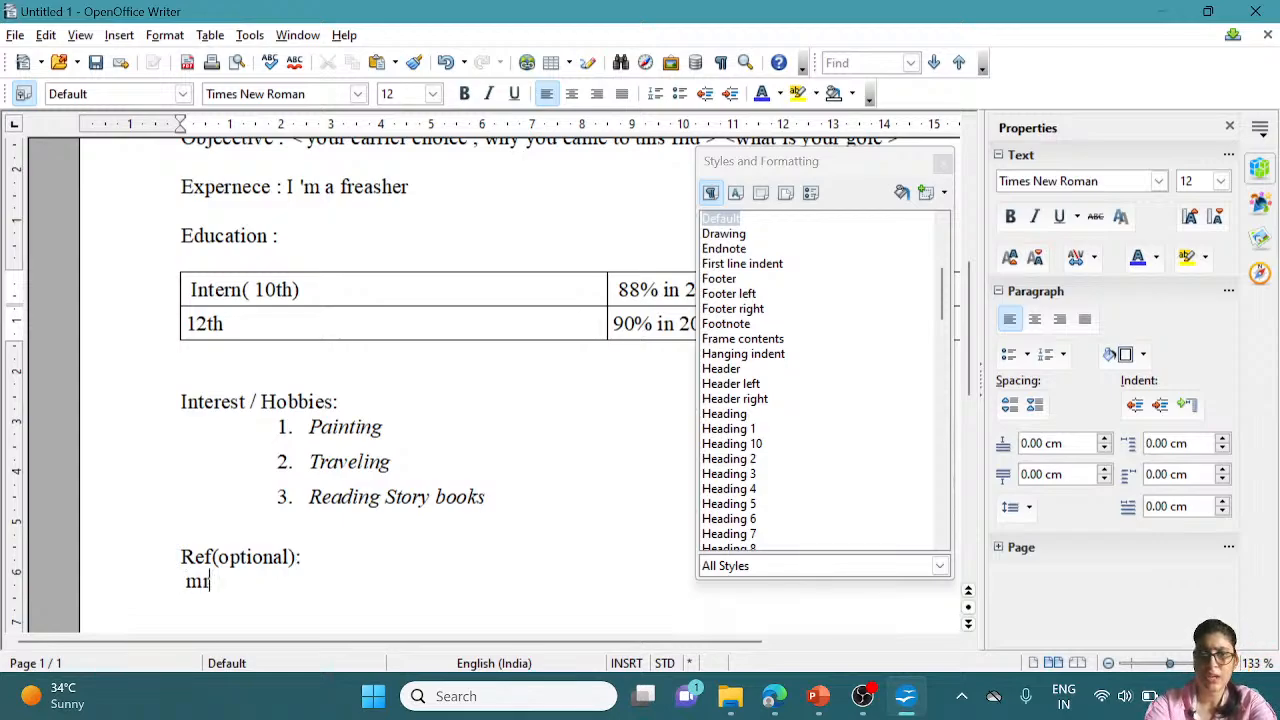
pyautogui.write('. ')
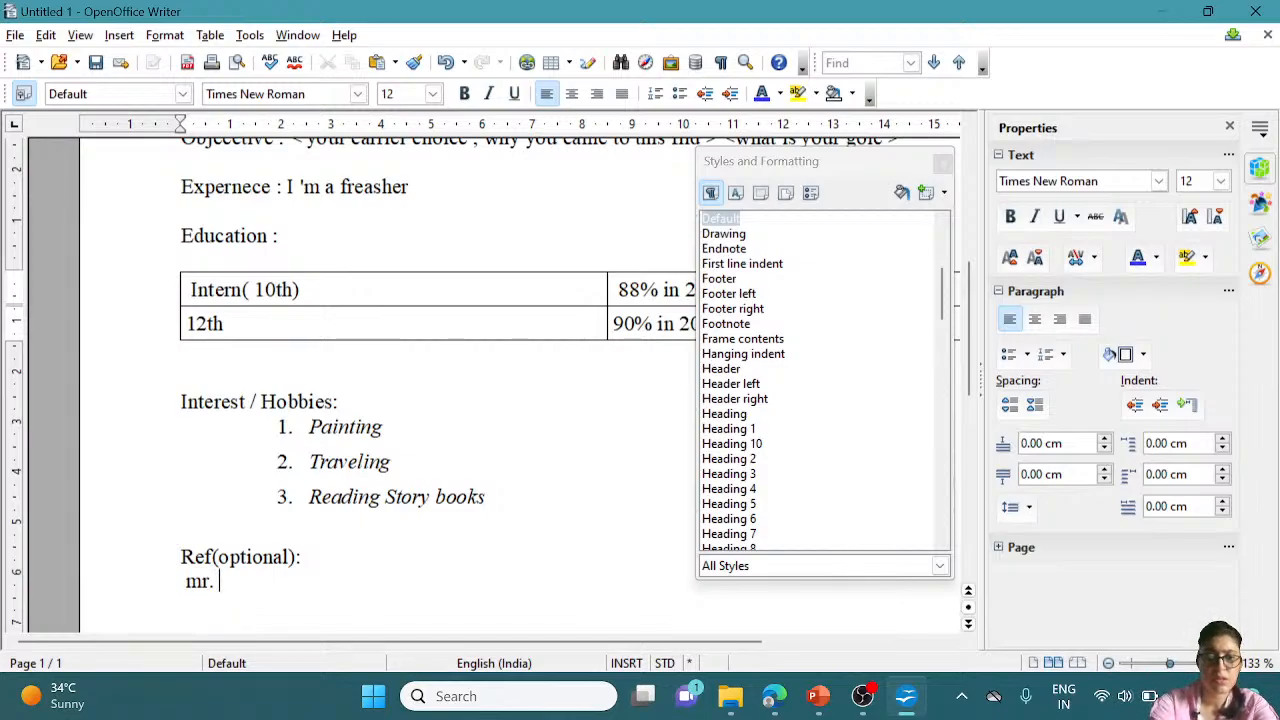
pyautogui.write('uday')
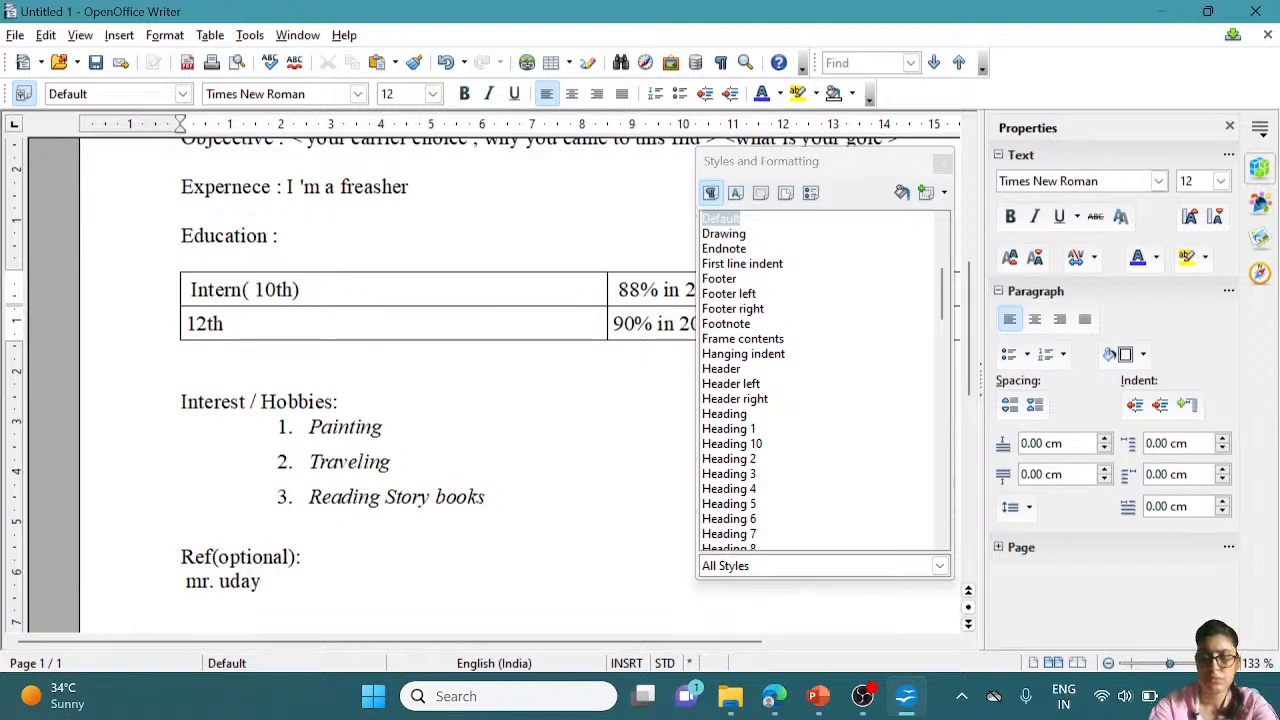
pyautogui.press('Return')
pyautogui.write('M')
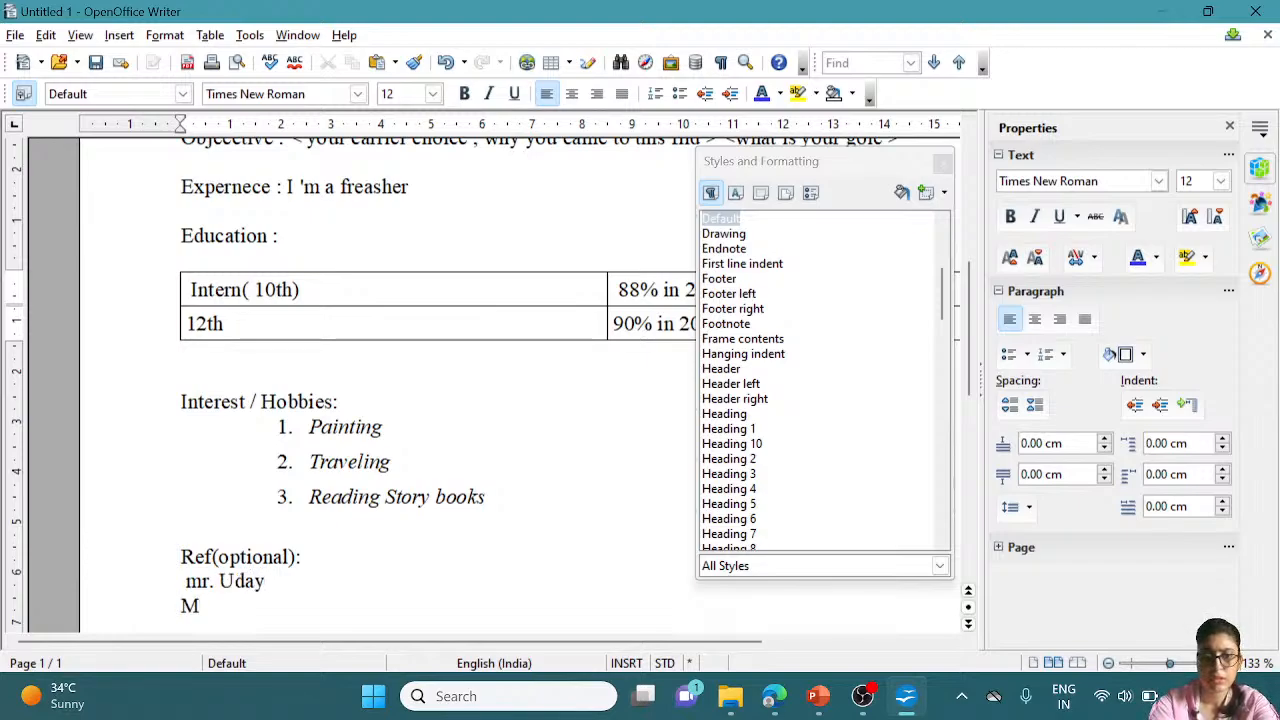
pyautogui.write('s.')
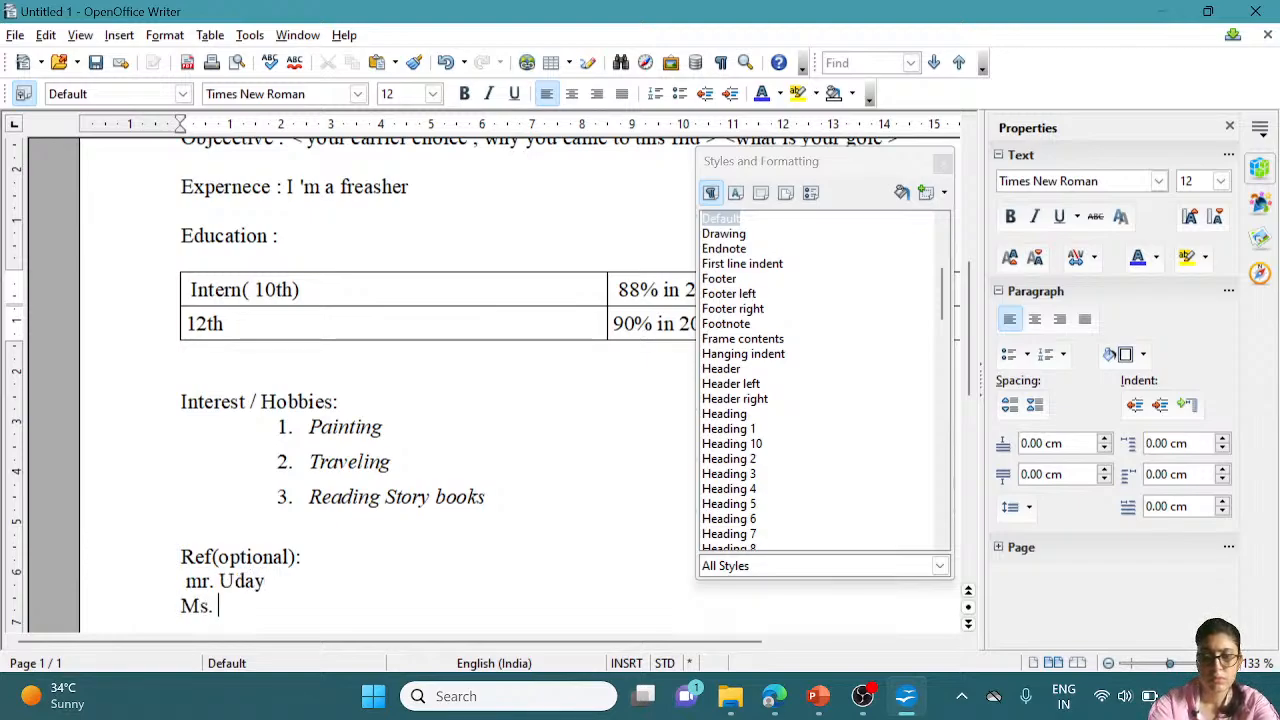
pyautogui.write(' ni')
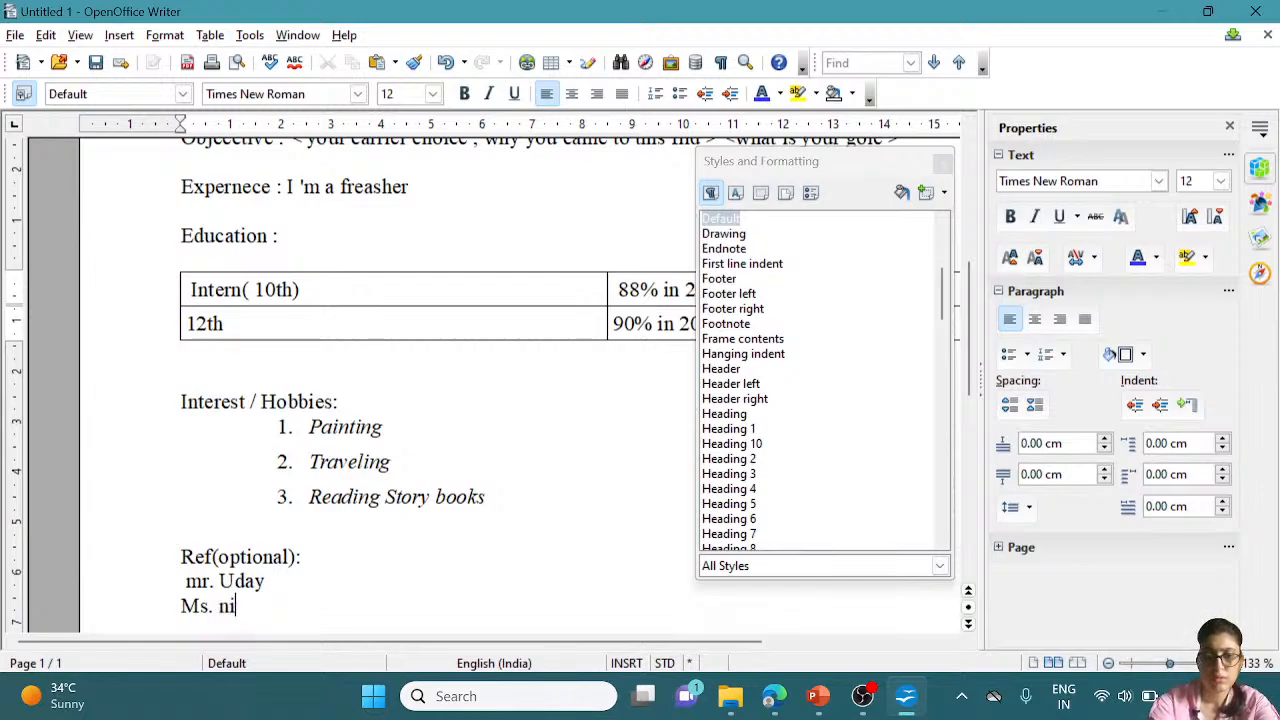
pyautogui.write('smi')
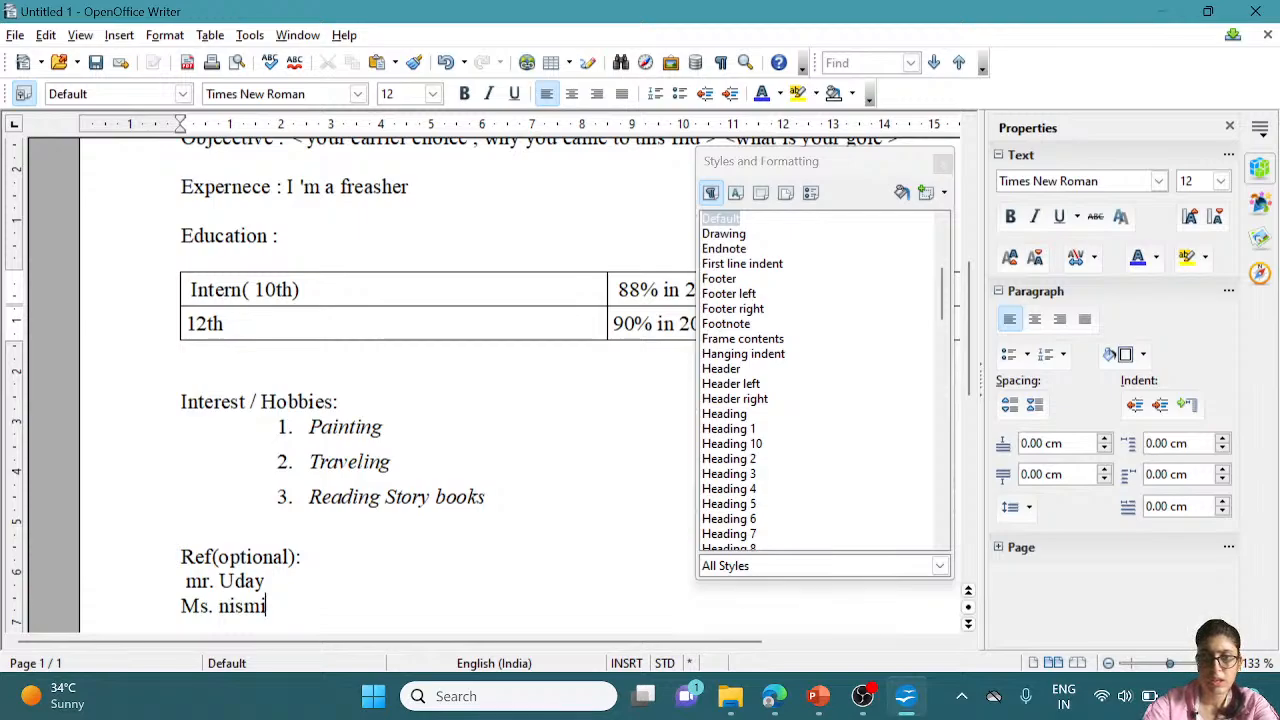
pyautogui.click(235, 606)
pyautogui.press('BackSpace')
pyautogui.press('BackSpace')
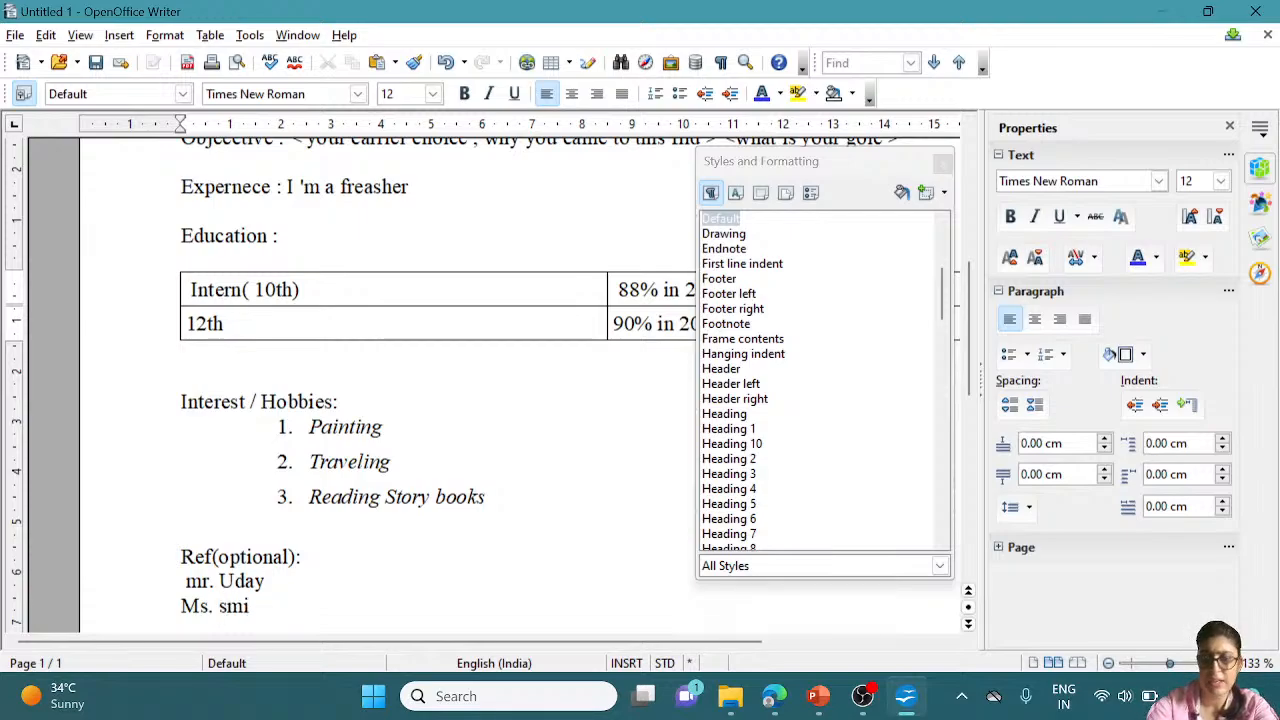
pyautogui.write('Ni')
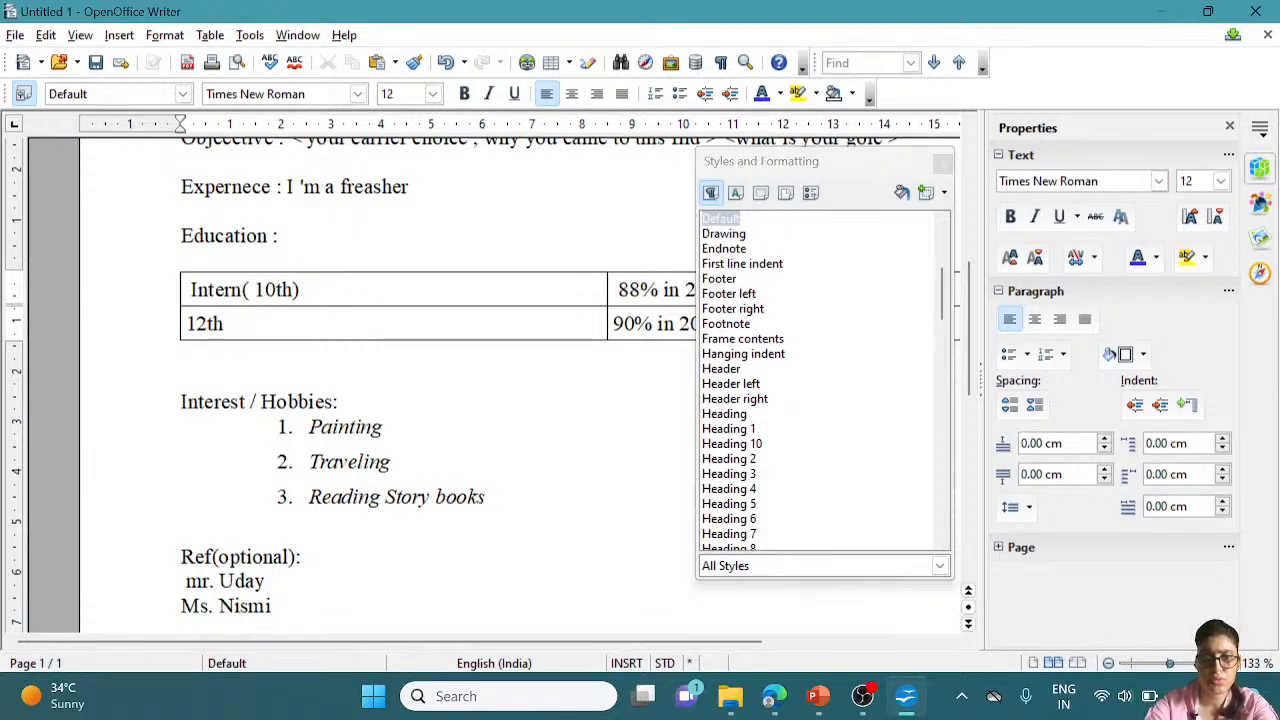
pyautogui.moveTo(271, 606); pyautogui.dragTo(184, 581)
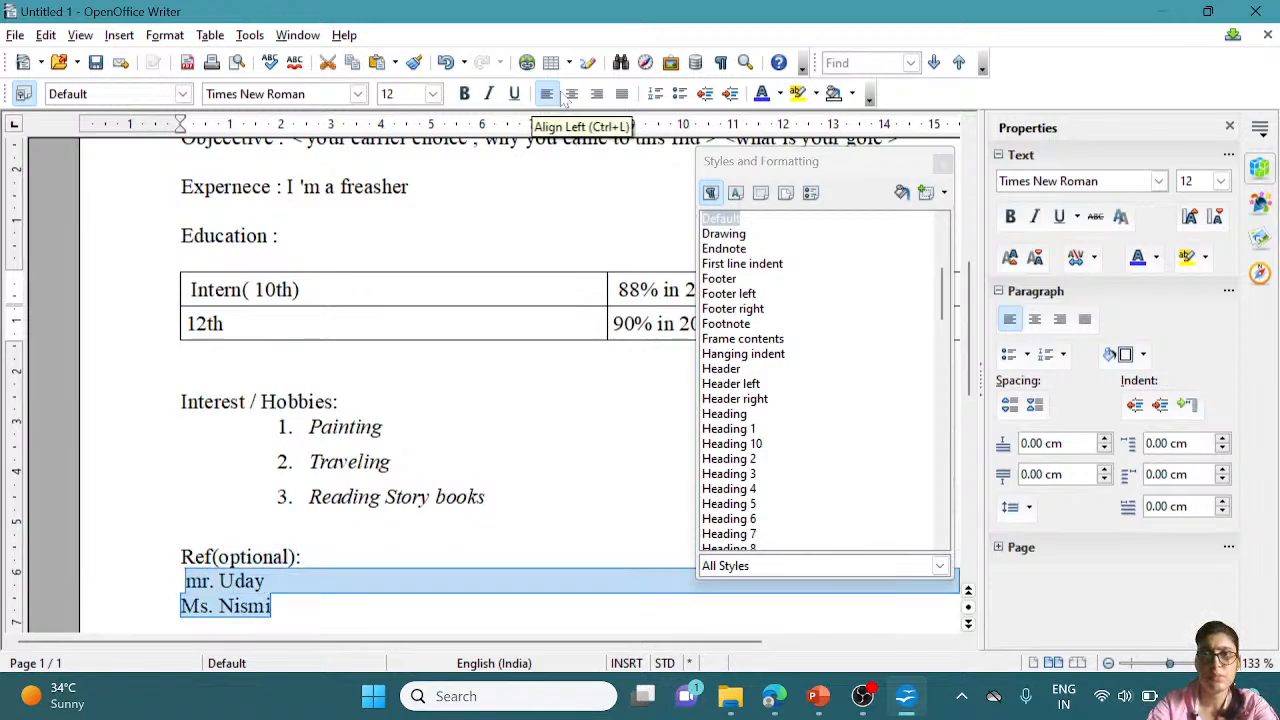
# Bullet the two referee lines with the List 3 Start style and close Styles and Formatting
pyautogui.click(680, 98)
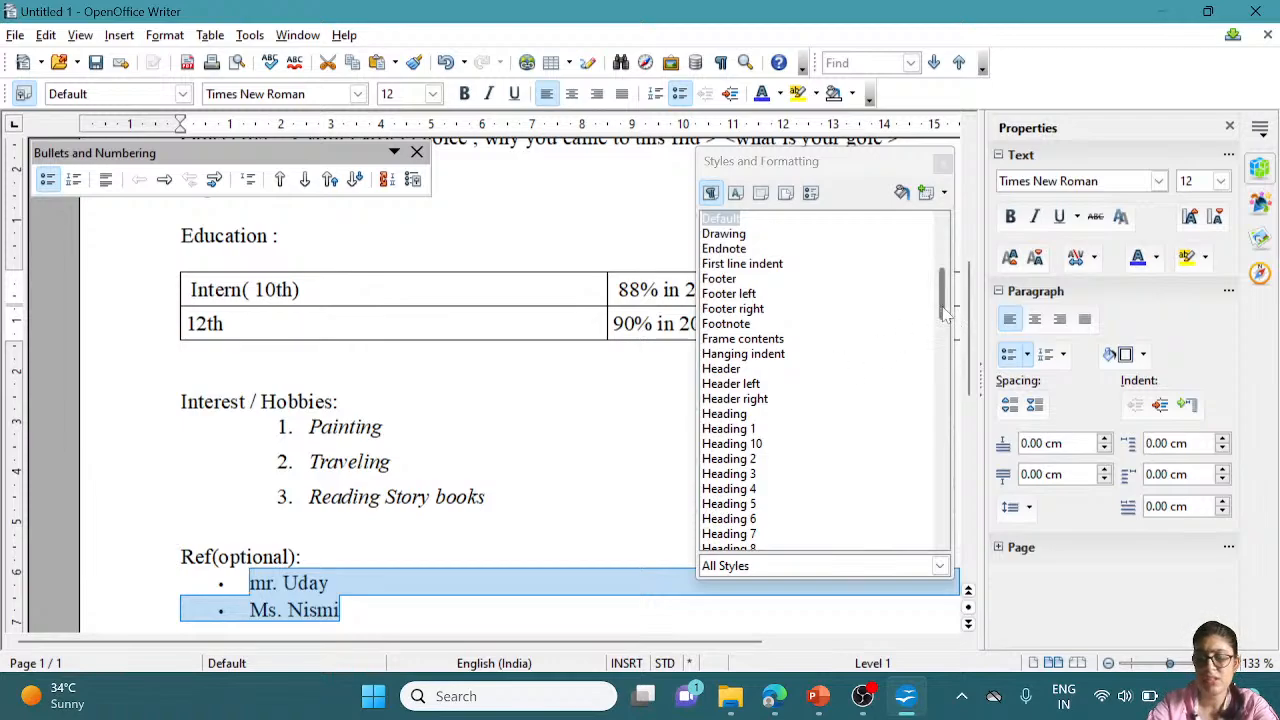
pyautogui.moveTo(944, 318); pyautogui.dragTo(945, 428)
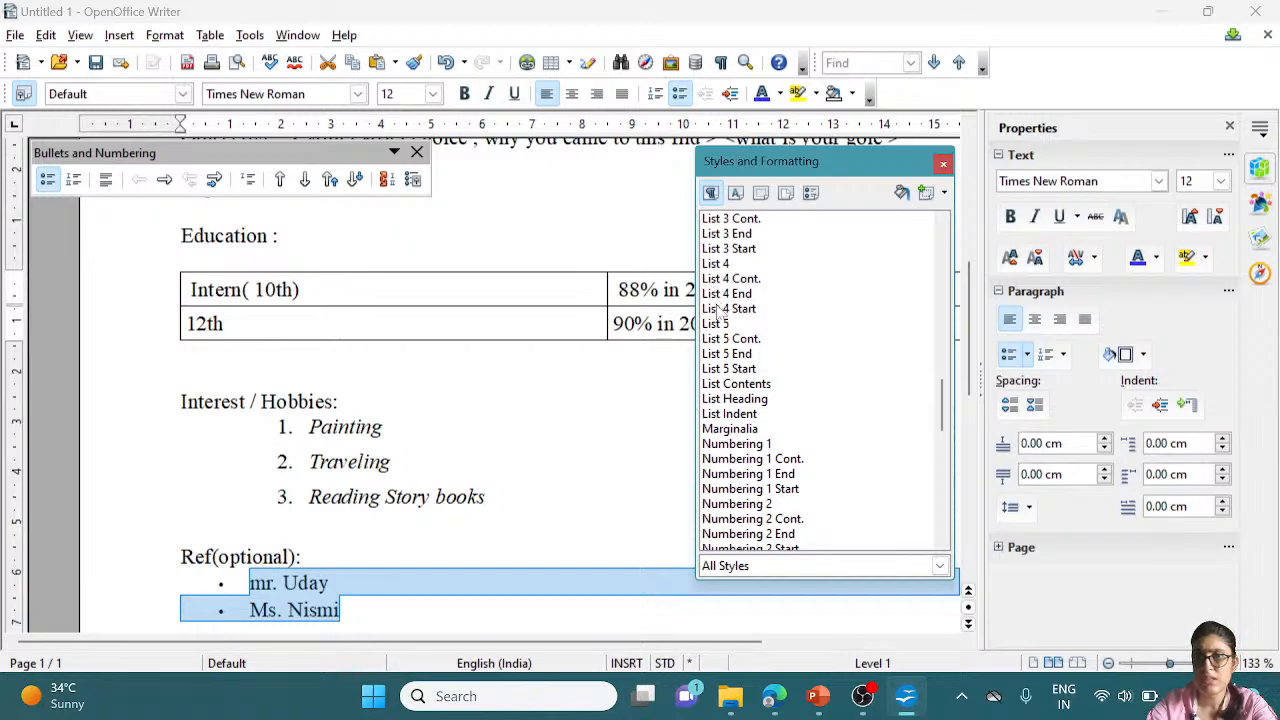
pyautogui.doubleClick(726, 233)
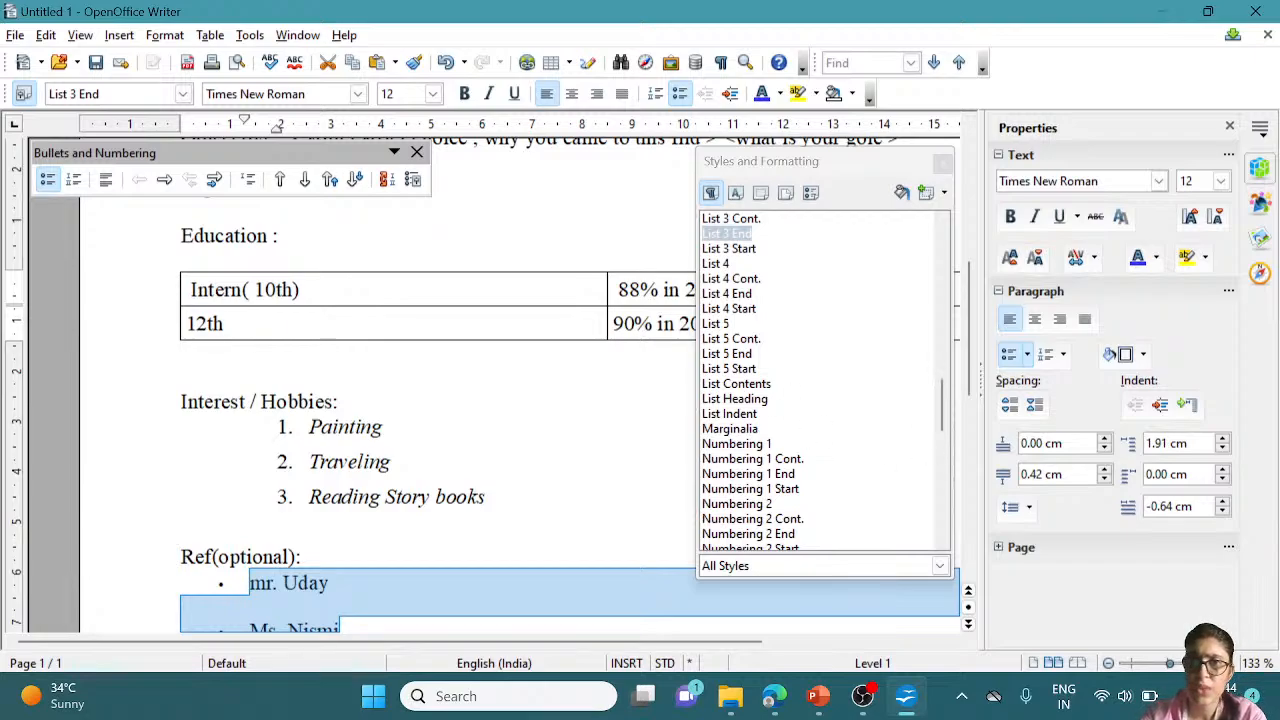
pyautogui.doubleClick(737, 249)
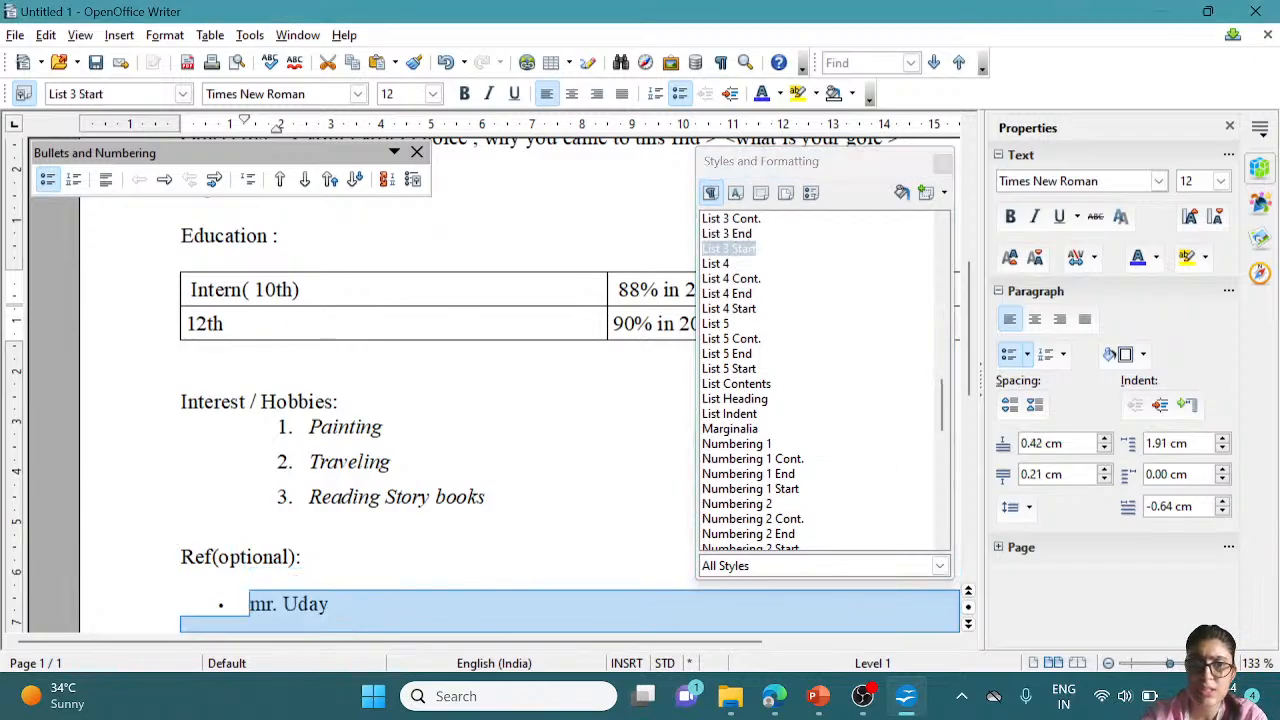
pyautogui.click(390, 427)
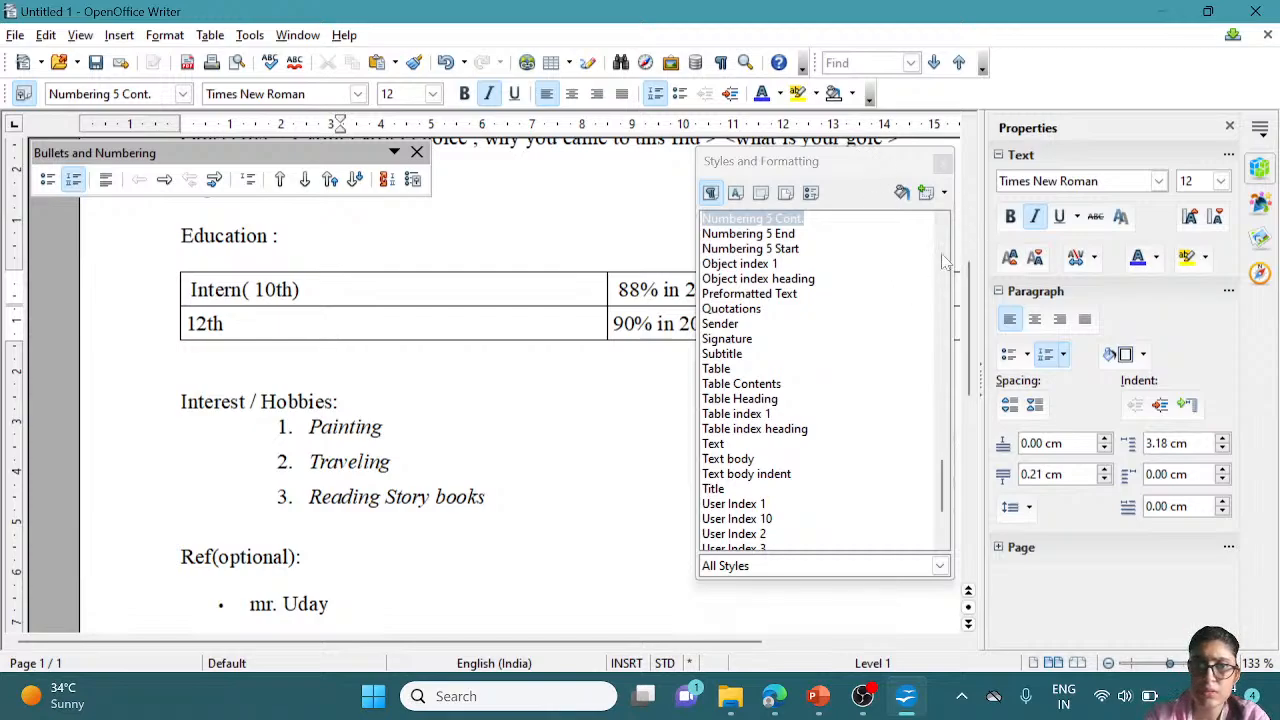
pyautogui.press('Down')
pyautogui.press('Down')
pyautogui.press('Down')
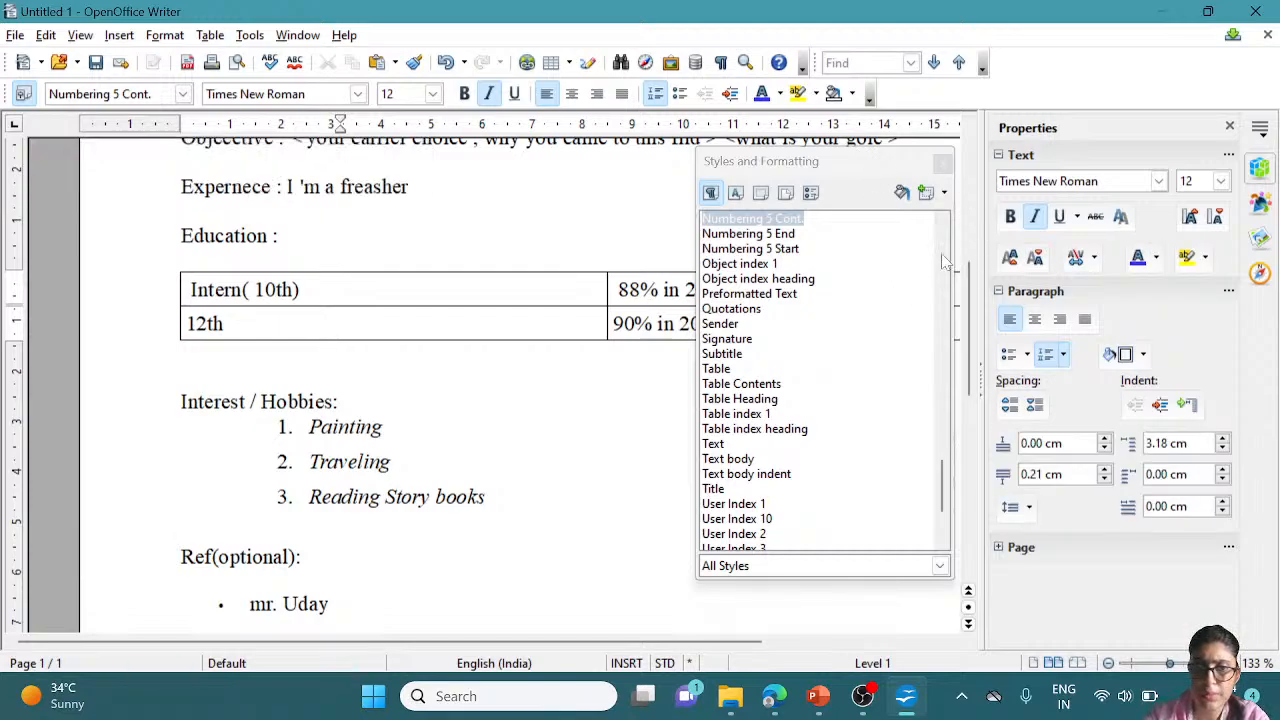
pyautogui.click(942, 163)
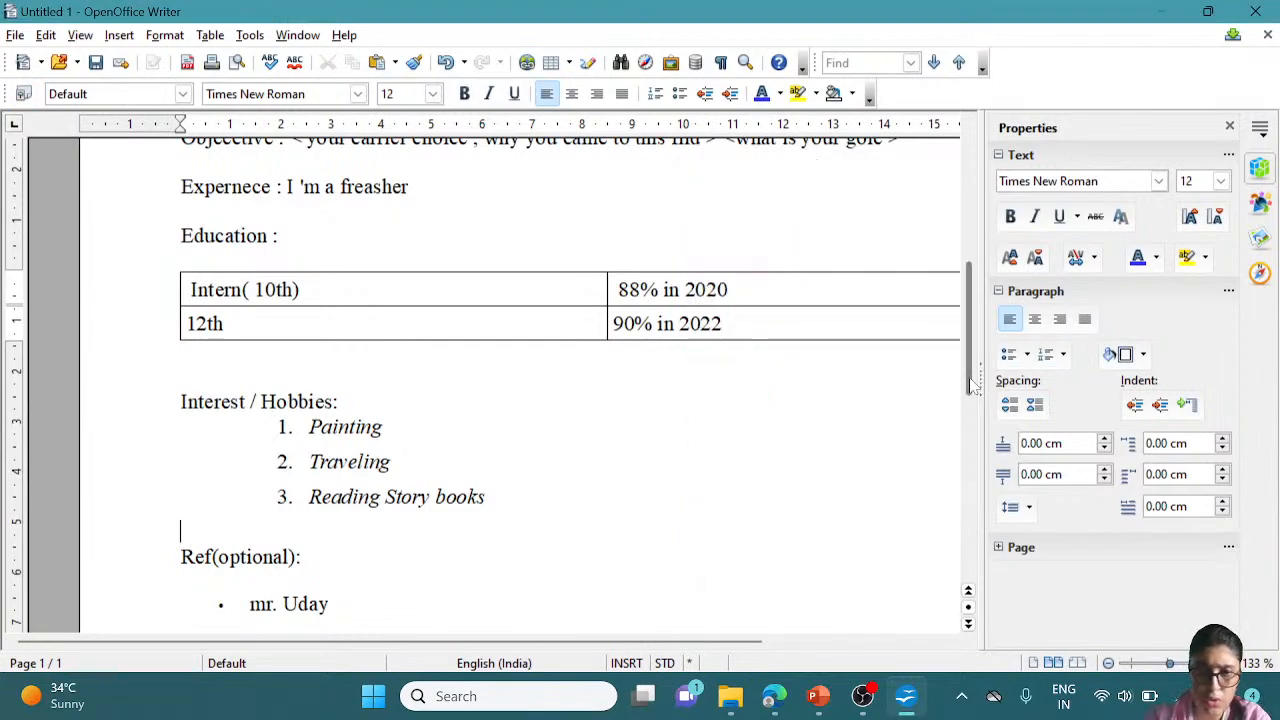
pyautogui.moveTo(972, 385); pyautogui.dragTo(972, 415)
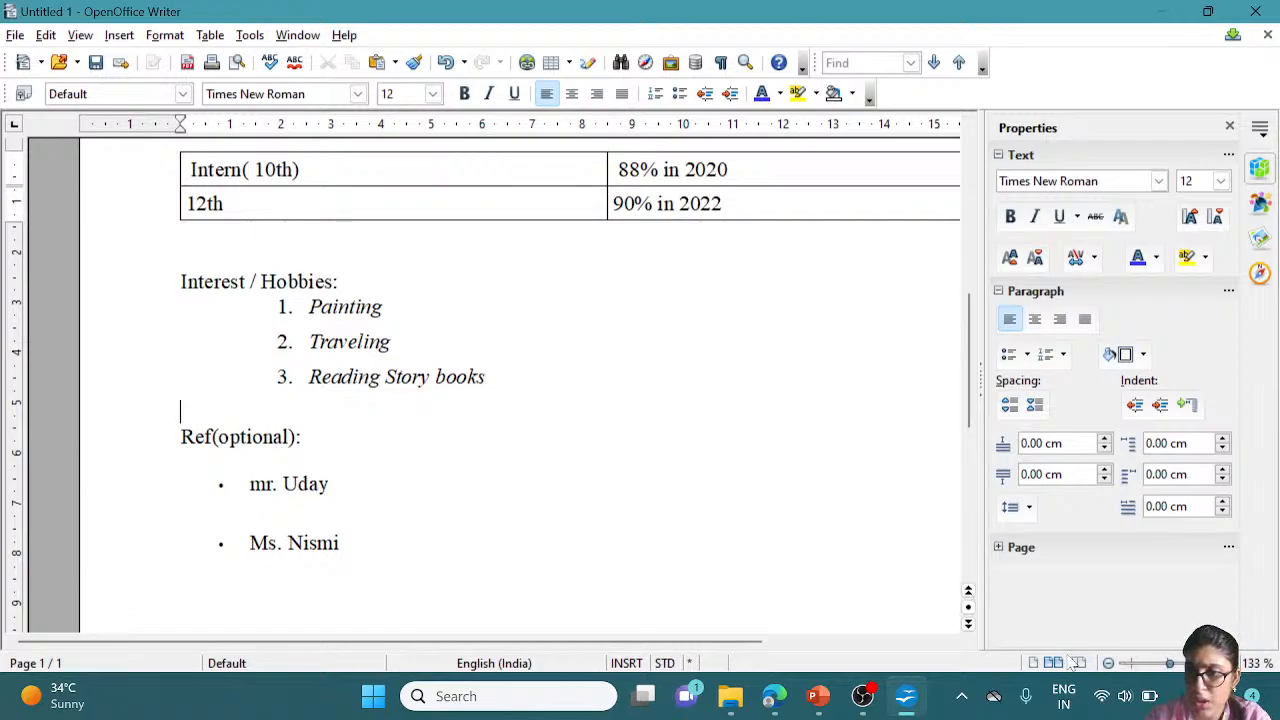
pyautogui.click(1156, 663)
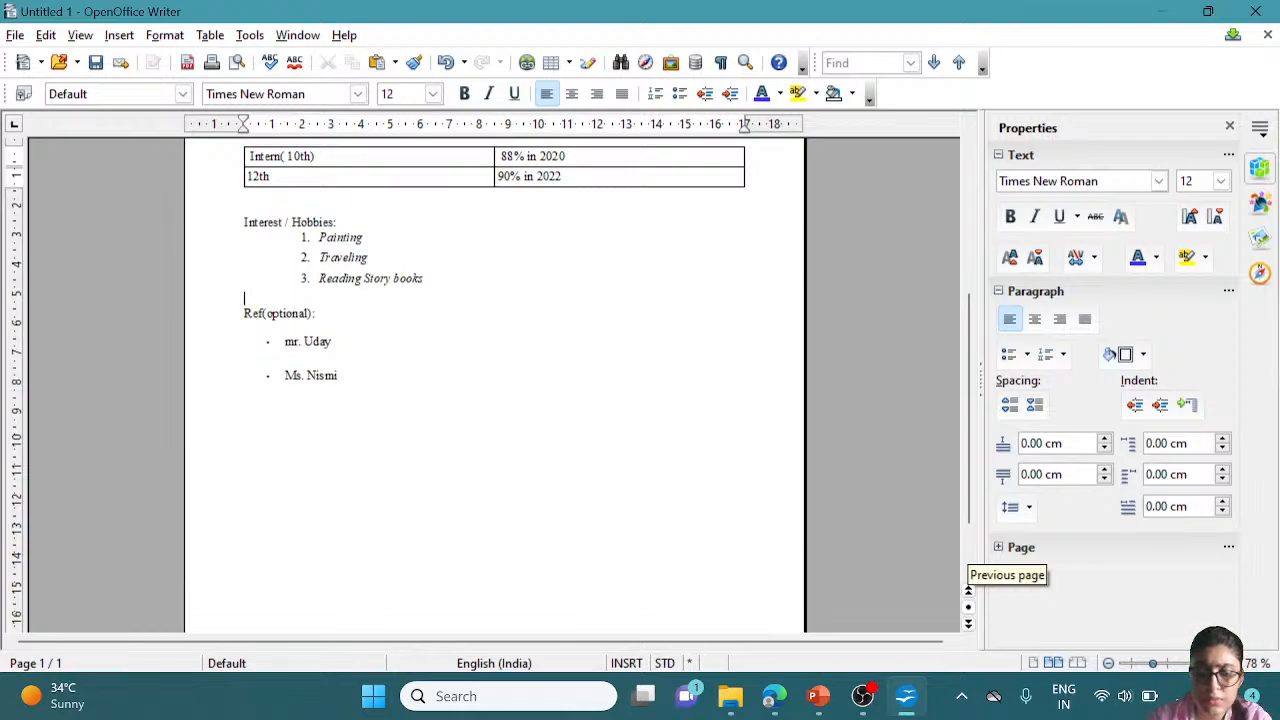
pyautogui.scroll(2, 494, 385)
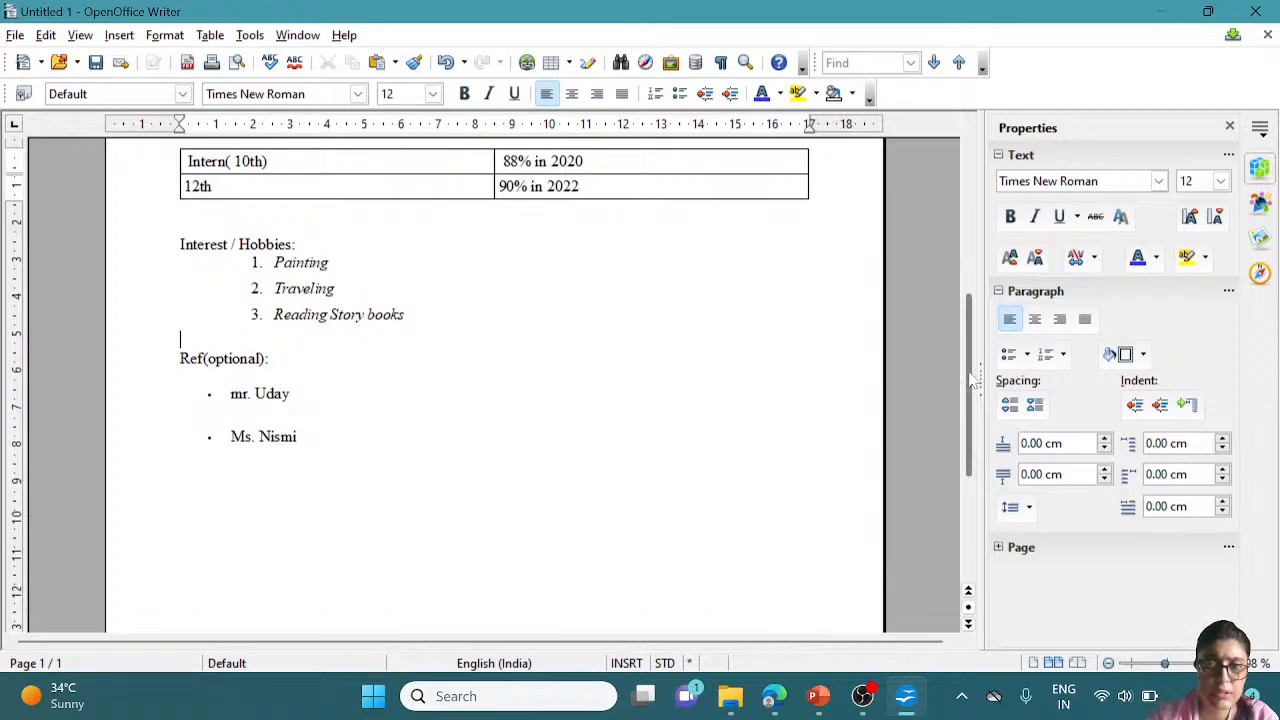
pyautogui.moveTo(972, 380); pyautogui.dragTo(978, 178)
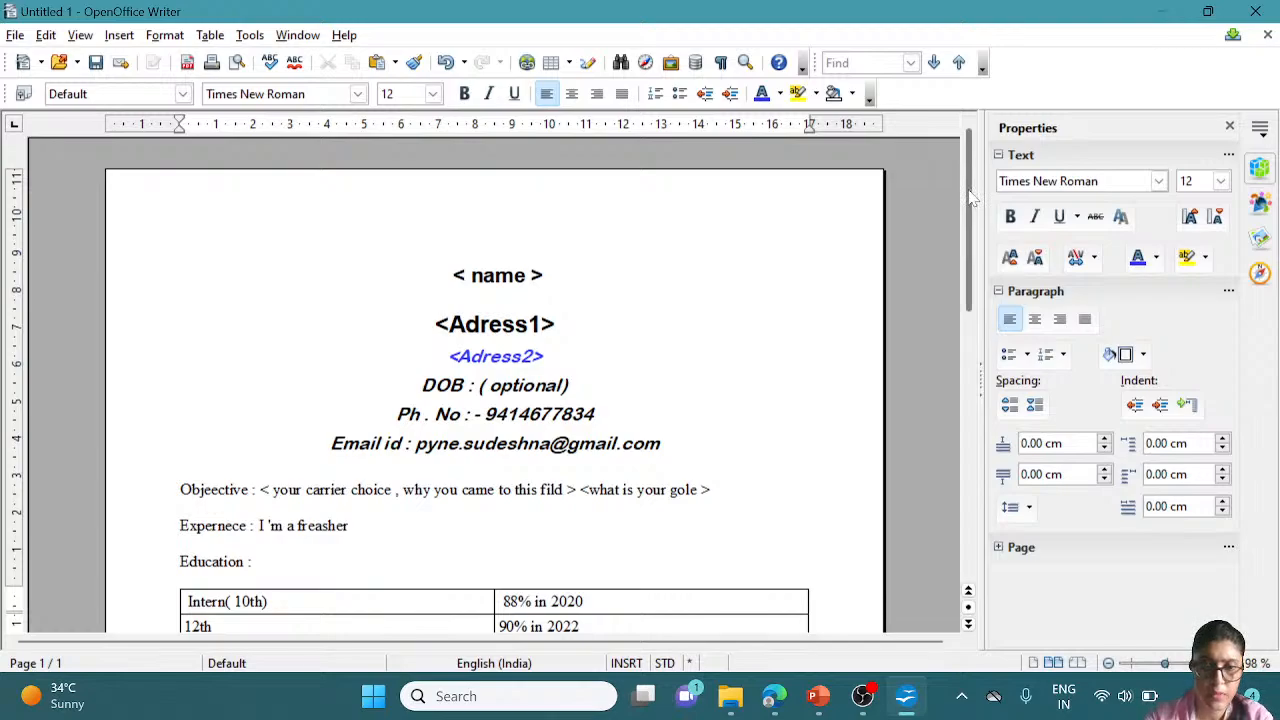
pyautogui.moveTo(970, 191); pyautogui.dragTo(1029, 226)
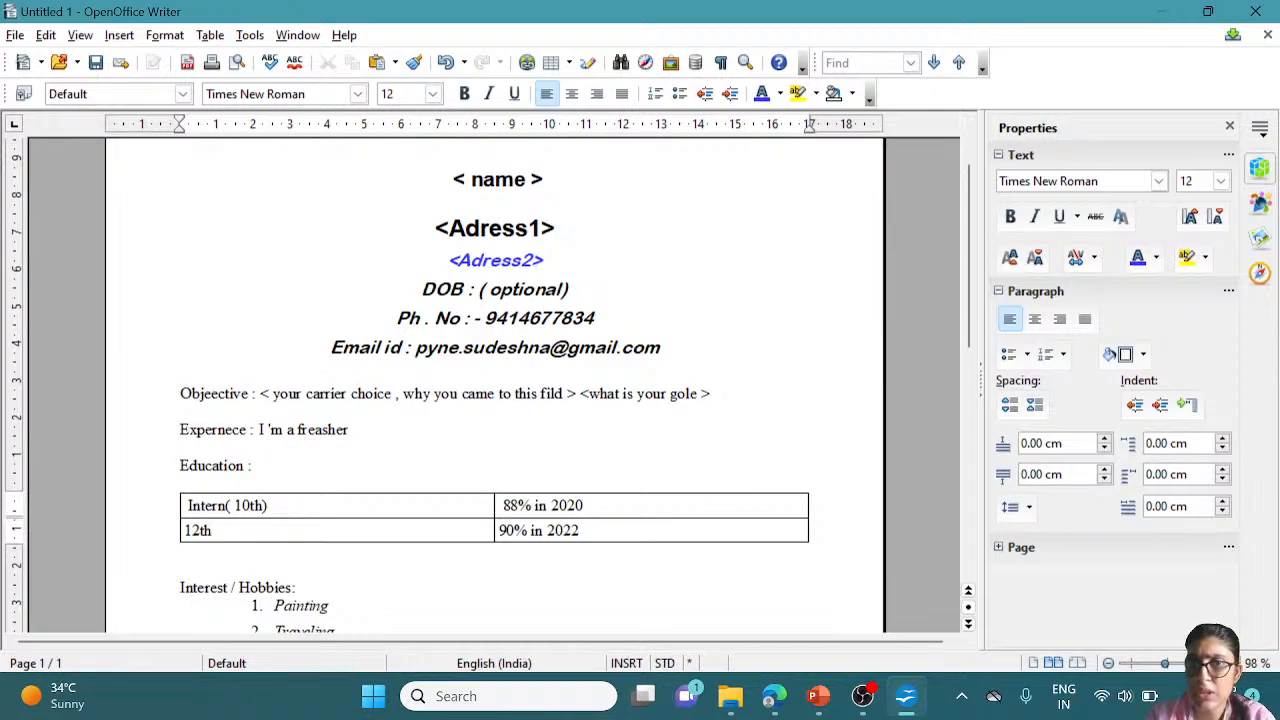
# Select the <Adress1> header line and close the Properties sidebar
pyautogui.moveTo(434, 227); pyautogui.dragTo(556, 227)
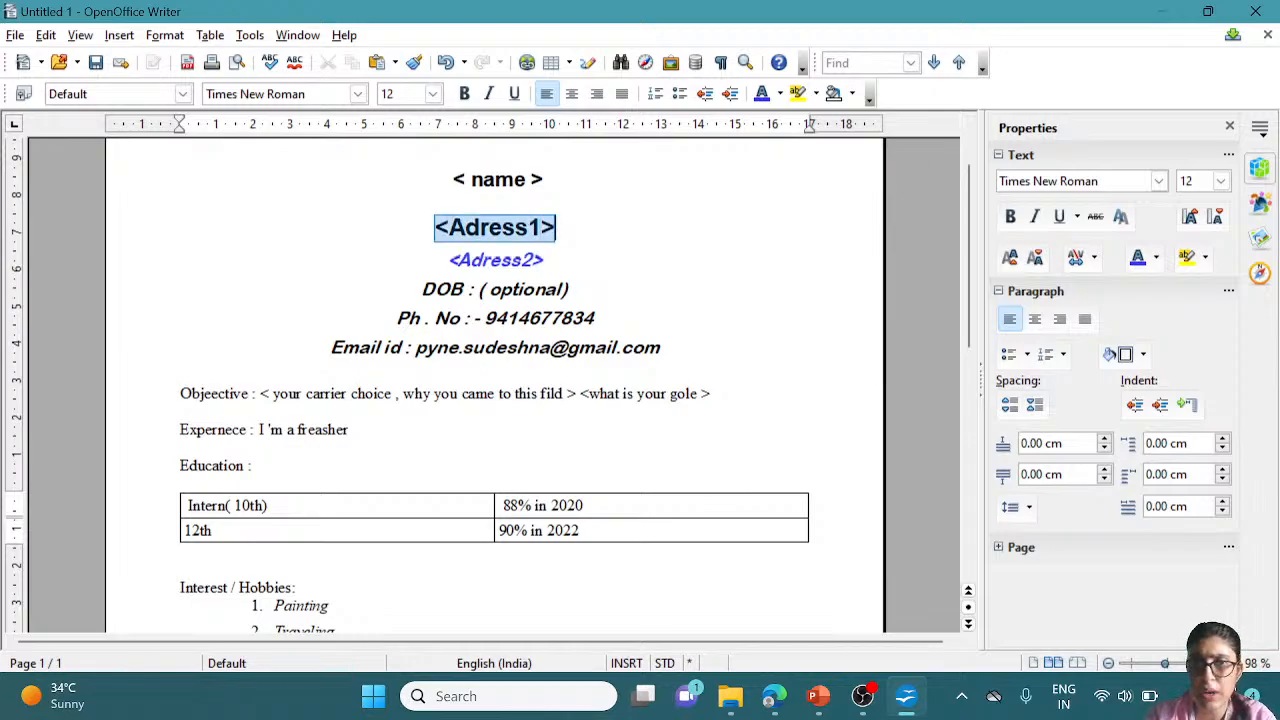
pyautogui.click(1230, 126)
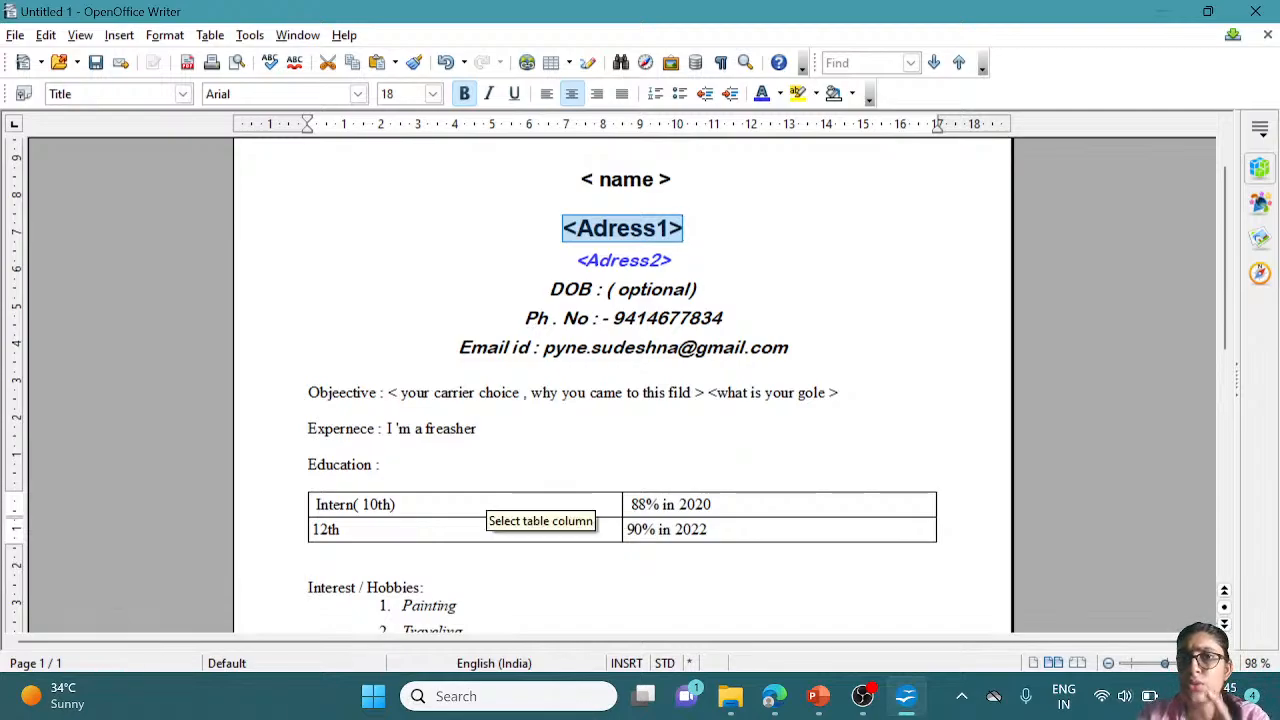
pyautogui.rightClick(633, 230)
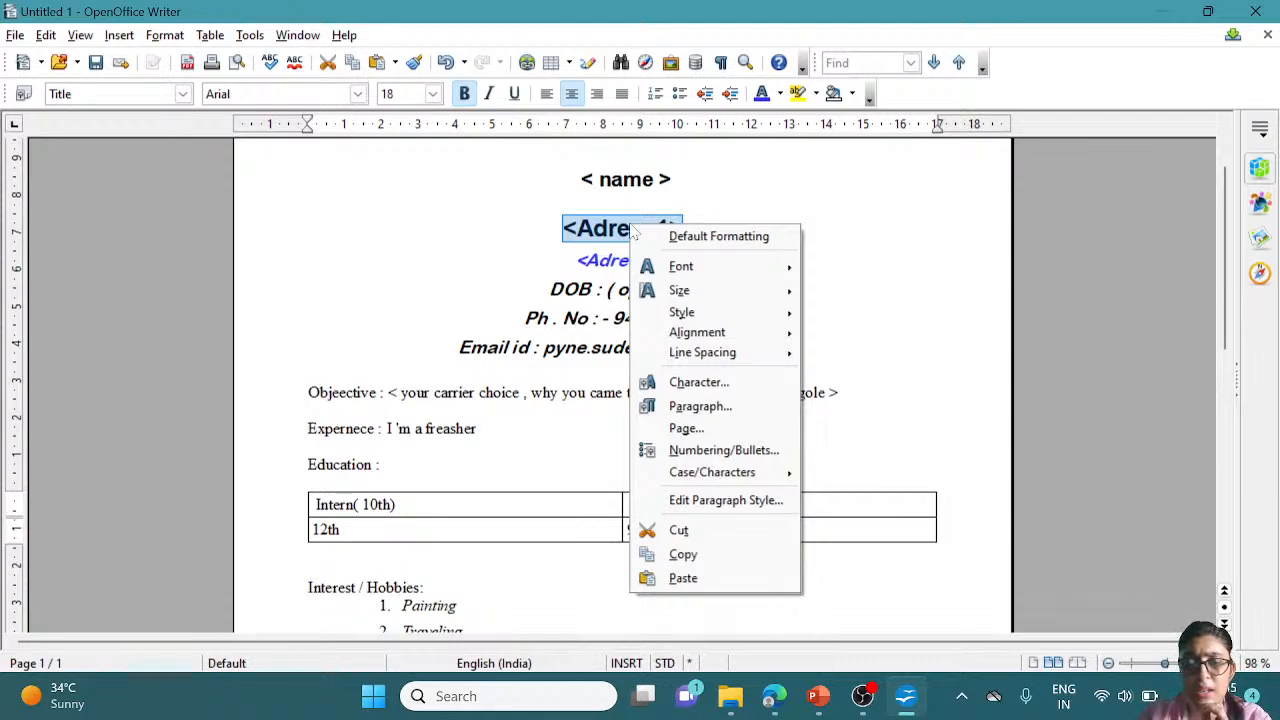
pyautogui.press('Escape')
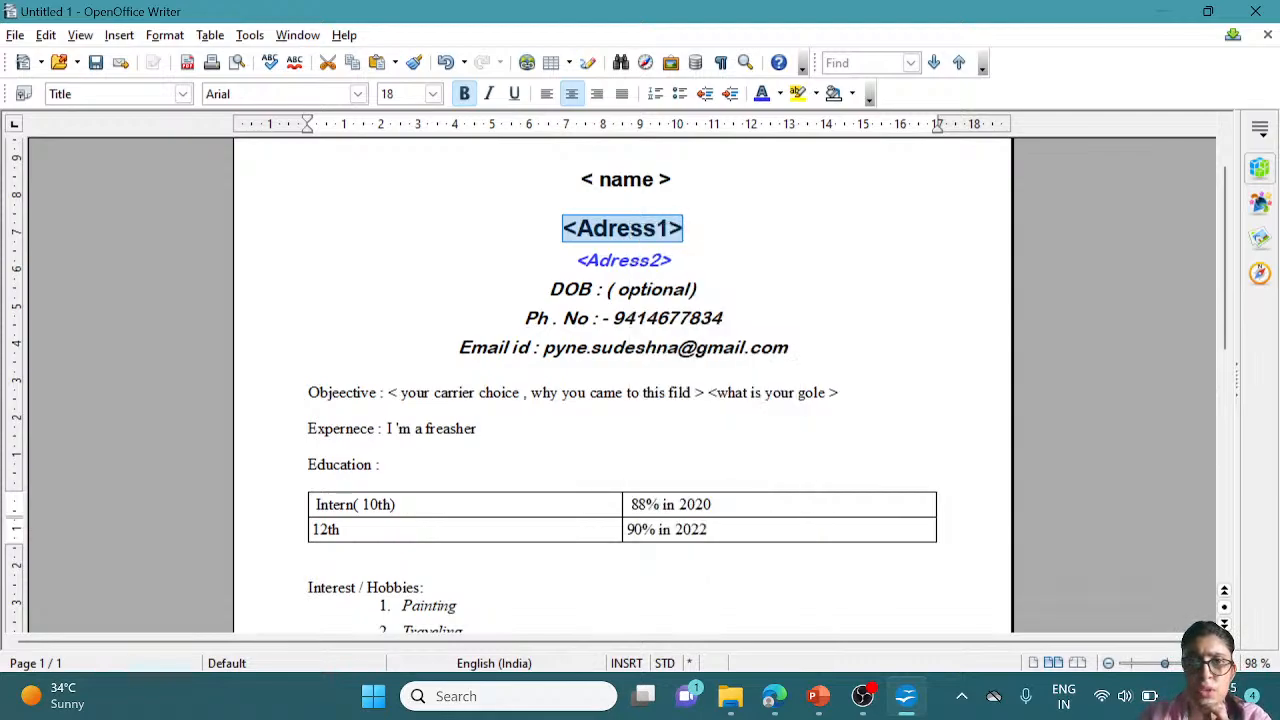
# Show the paragraph styles, move the Styles window aside and open its New Style options
pyautogui.click(156, 36)
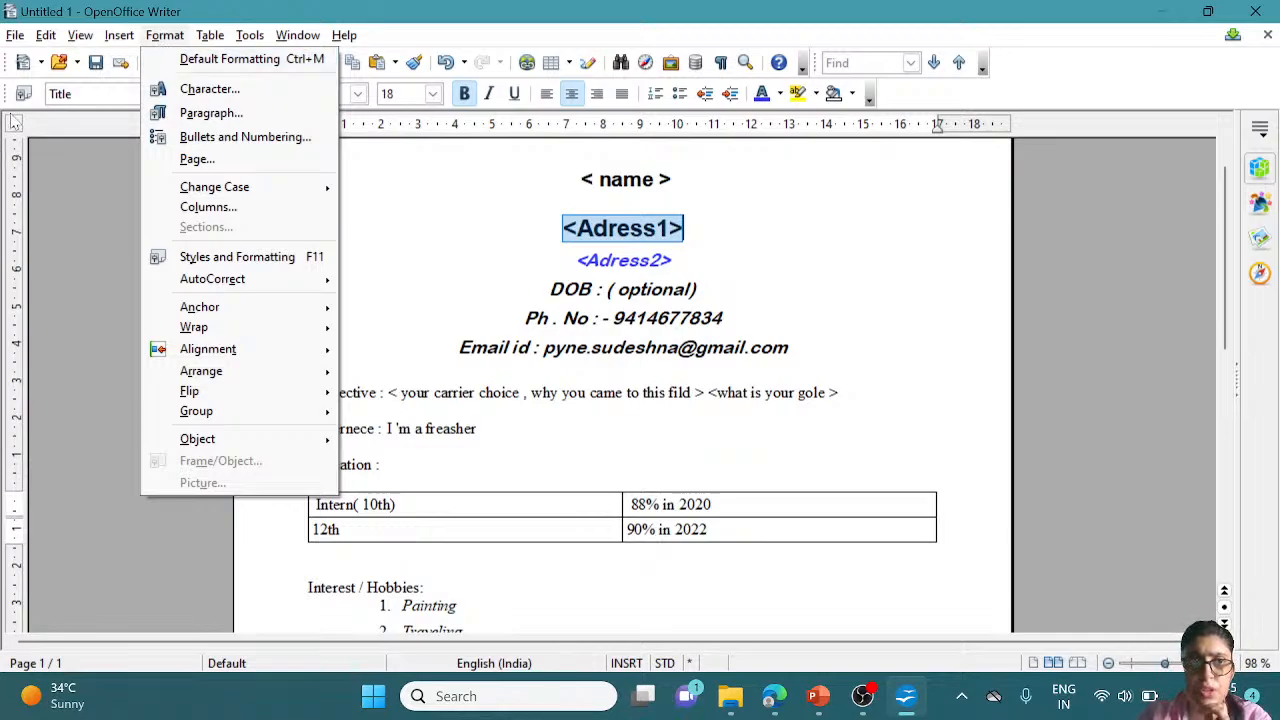
pyautogui.click(75, 164)
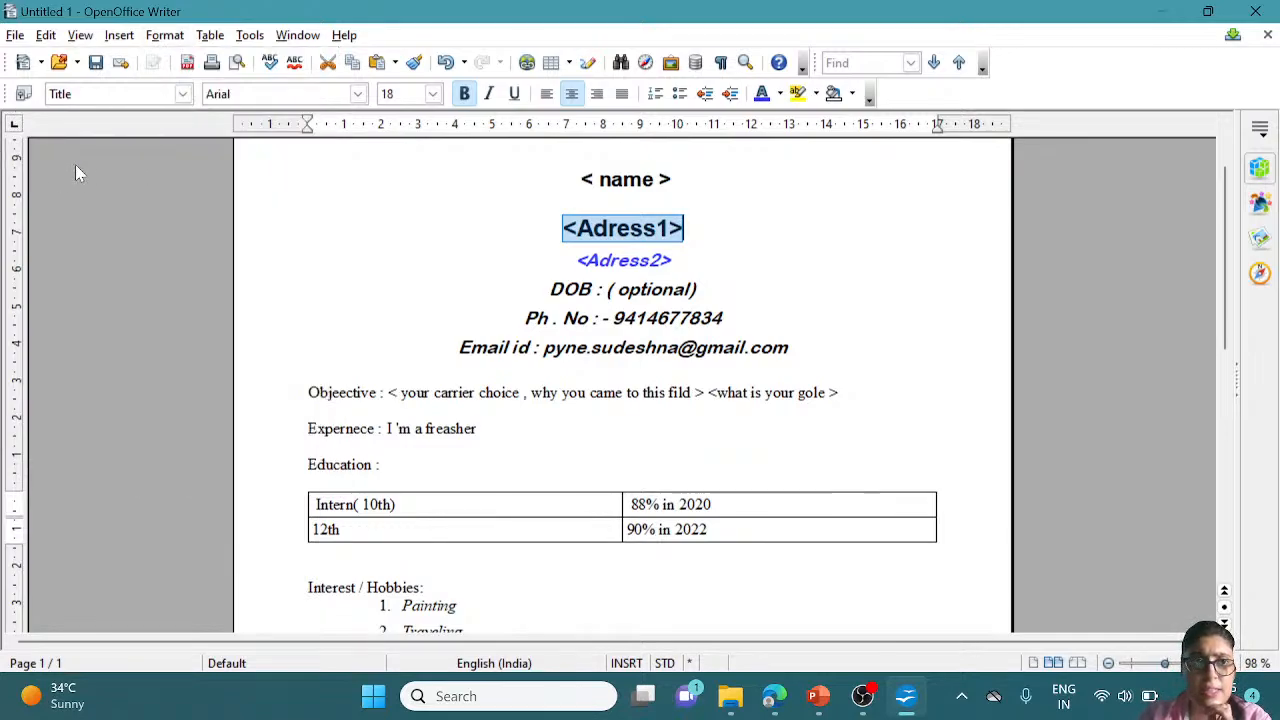
pyautogui.click(24, 94)
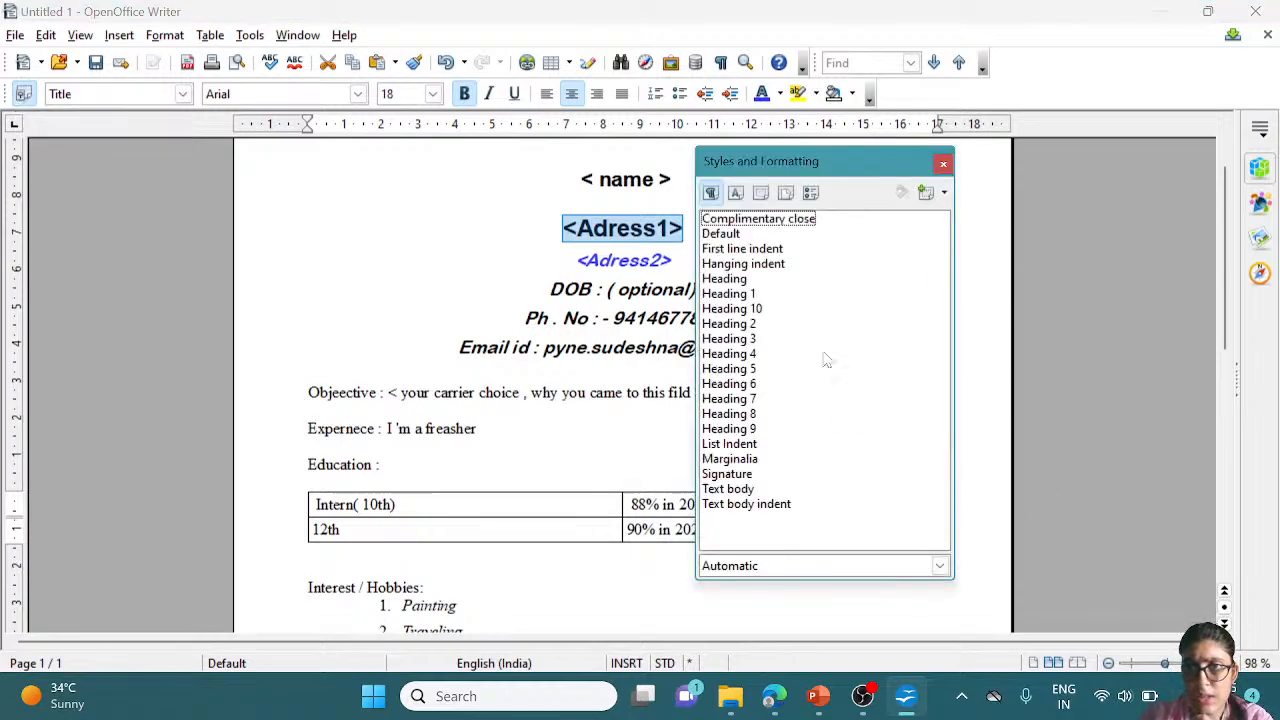
pyautogui.moveTo(876, 163); pyautogui.dragTo(1063, 155)
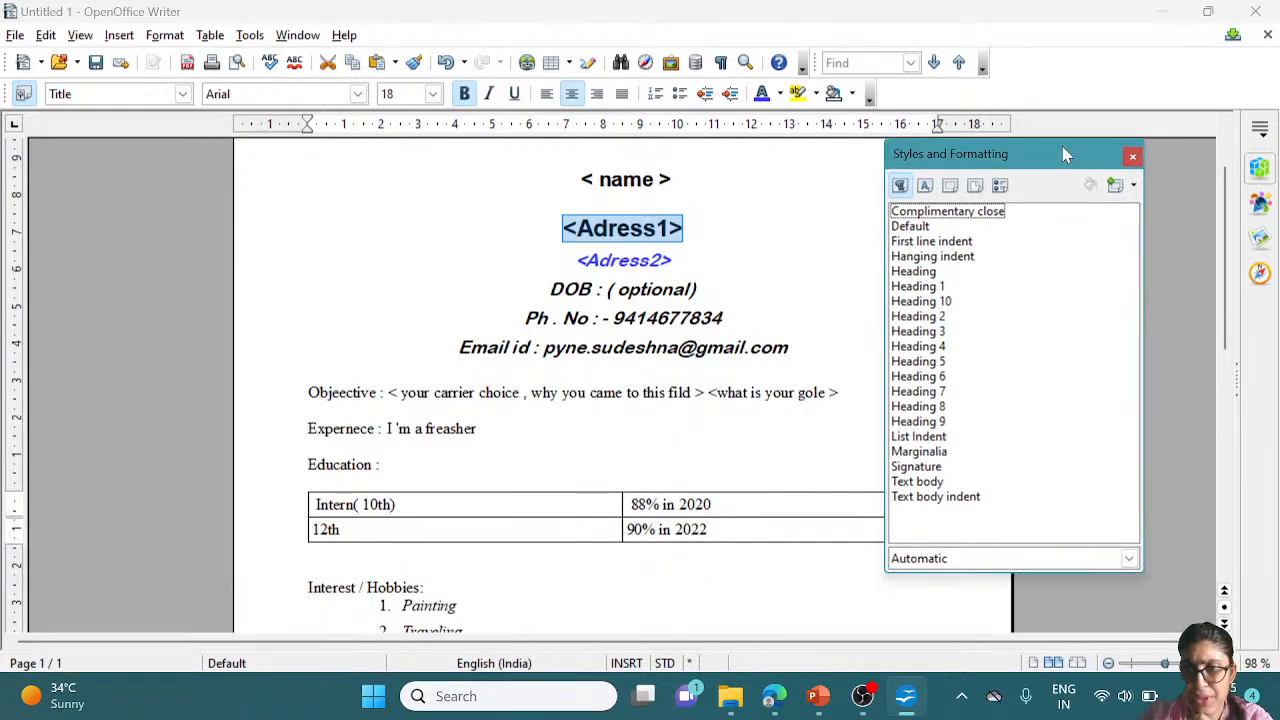
pyautogui.click(1133, 190)
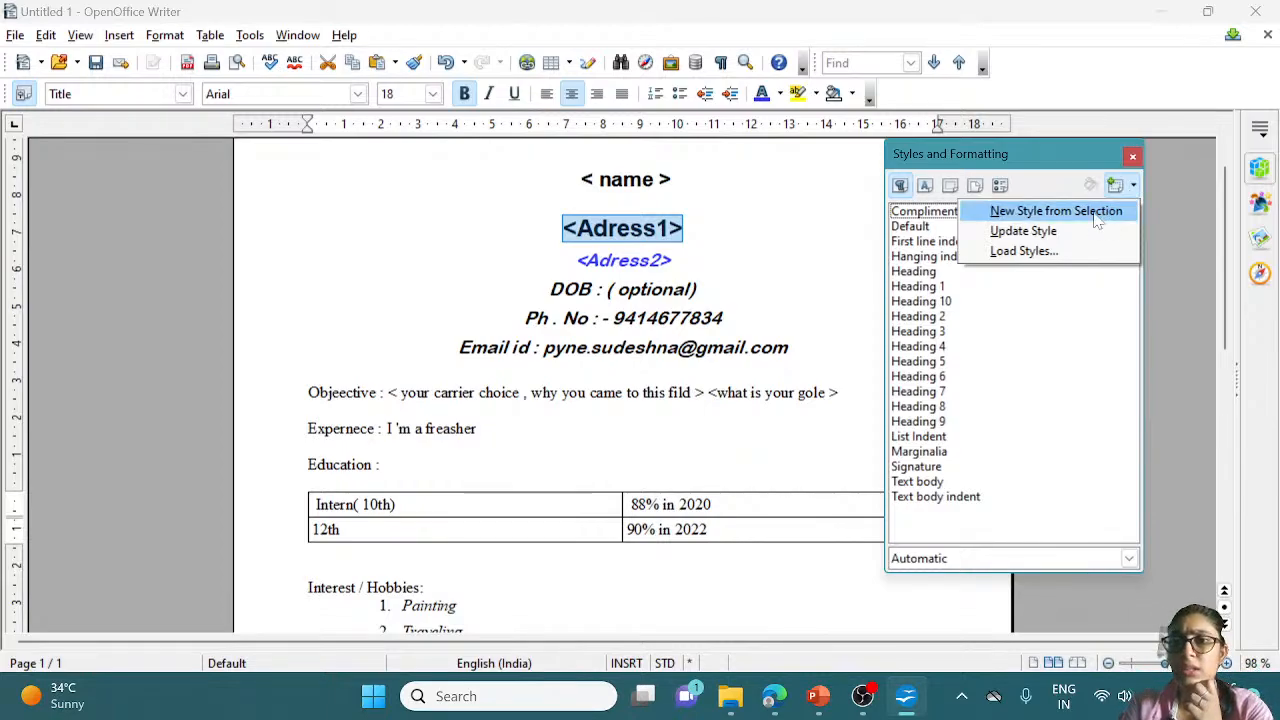
# Create a paragraph style named 'MyDesign1' from the <Adress1> line's formatting
pyautogui.click(1097, 220)
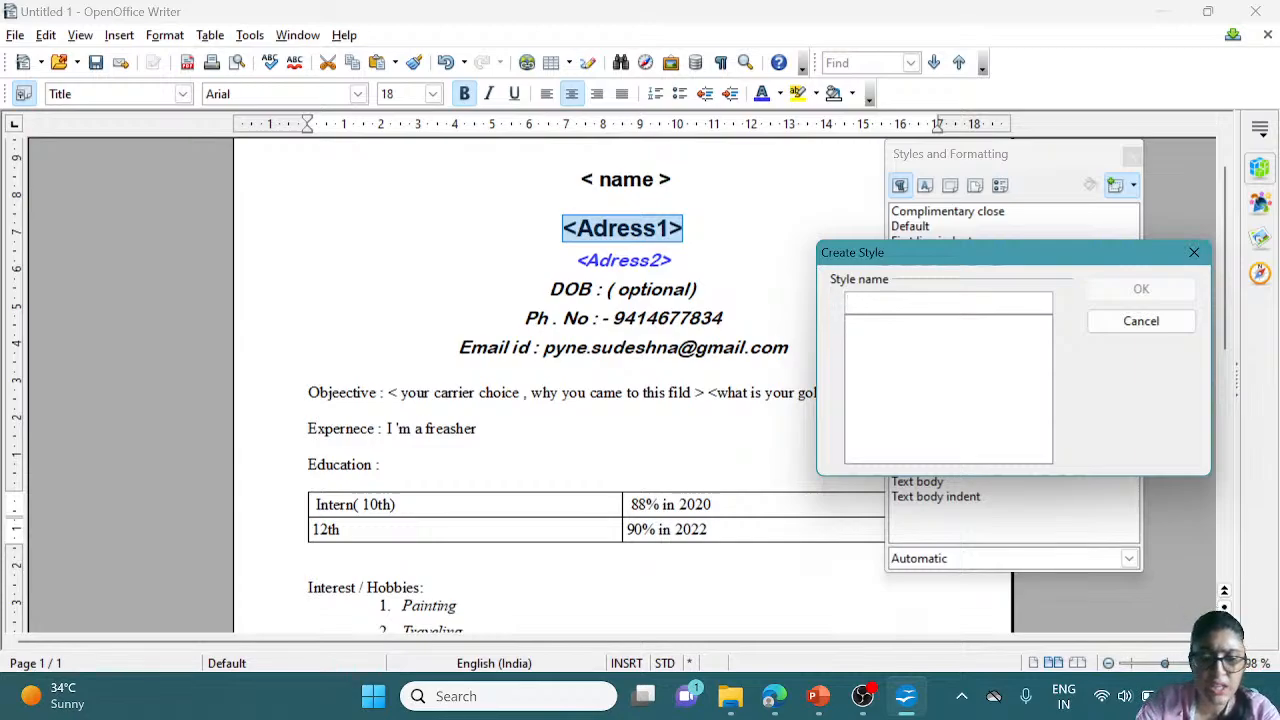
pyautogui.write('S')
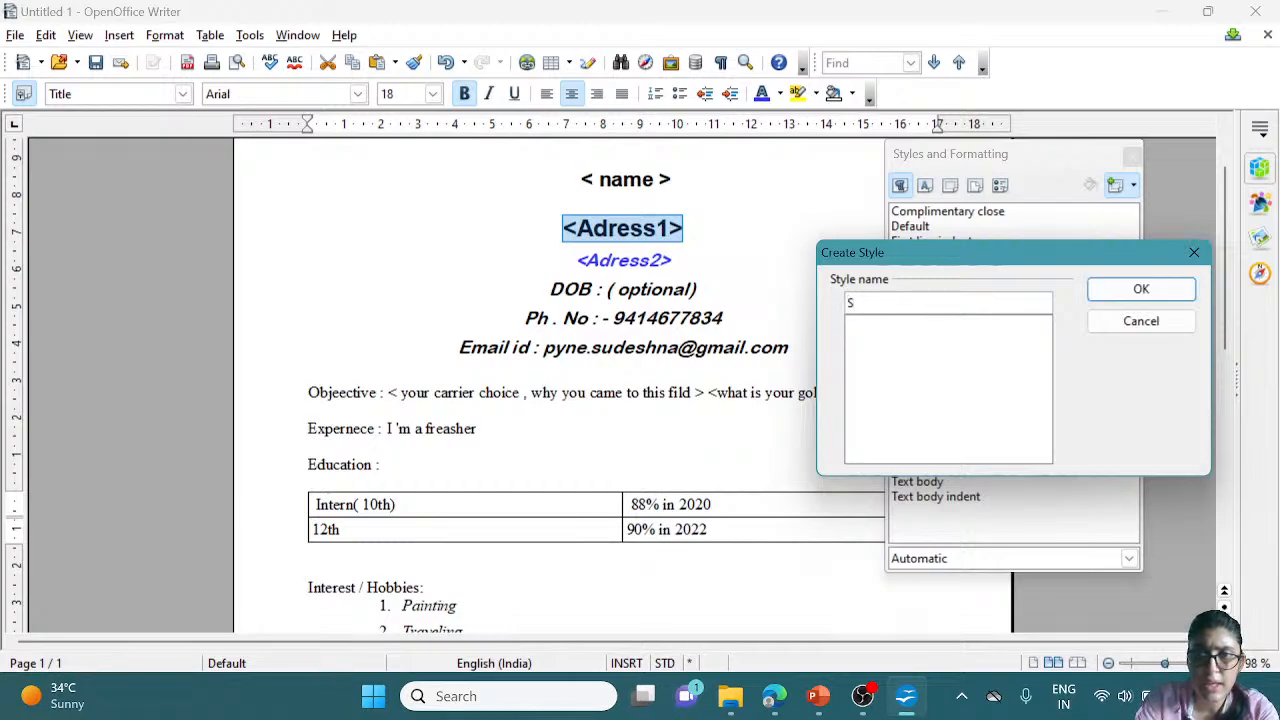
pyautogui.write('t')
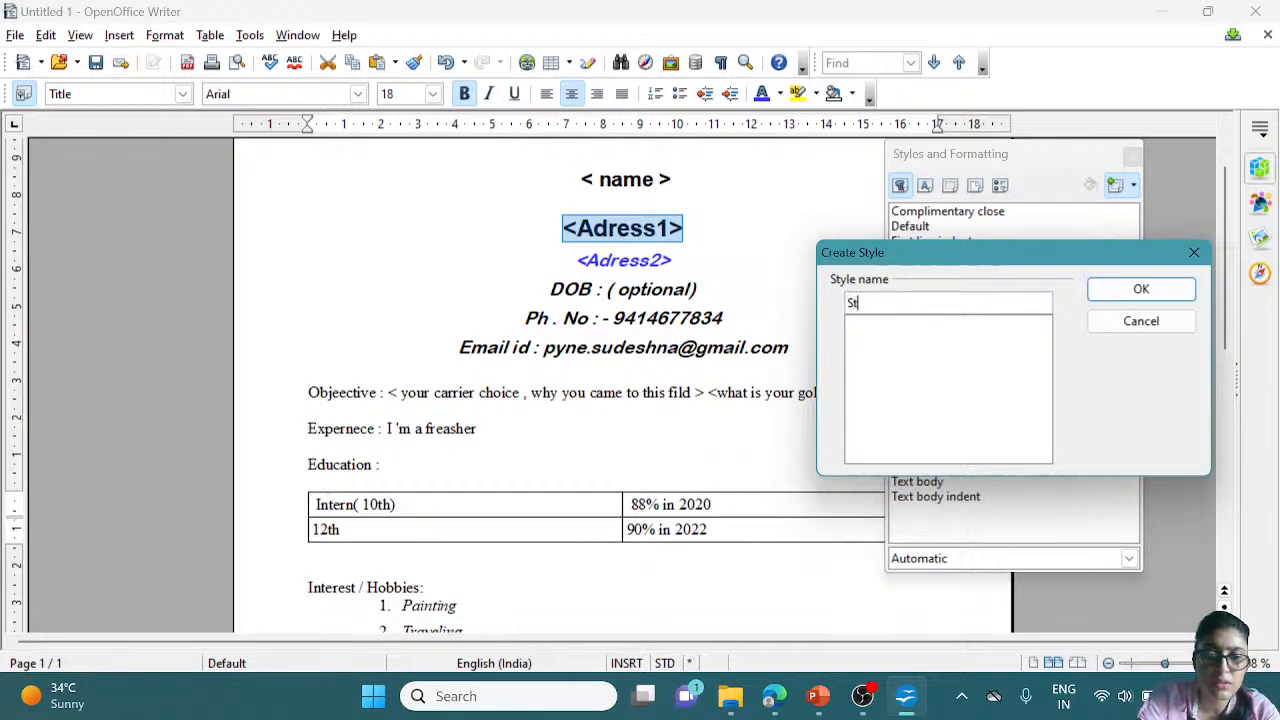
pyautogui.press('BackSpace')
pyautogui.press('BackSpace')
pyautogui.write('M')
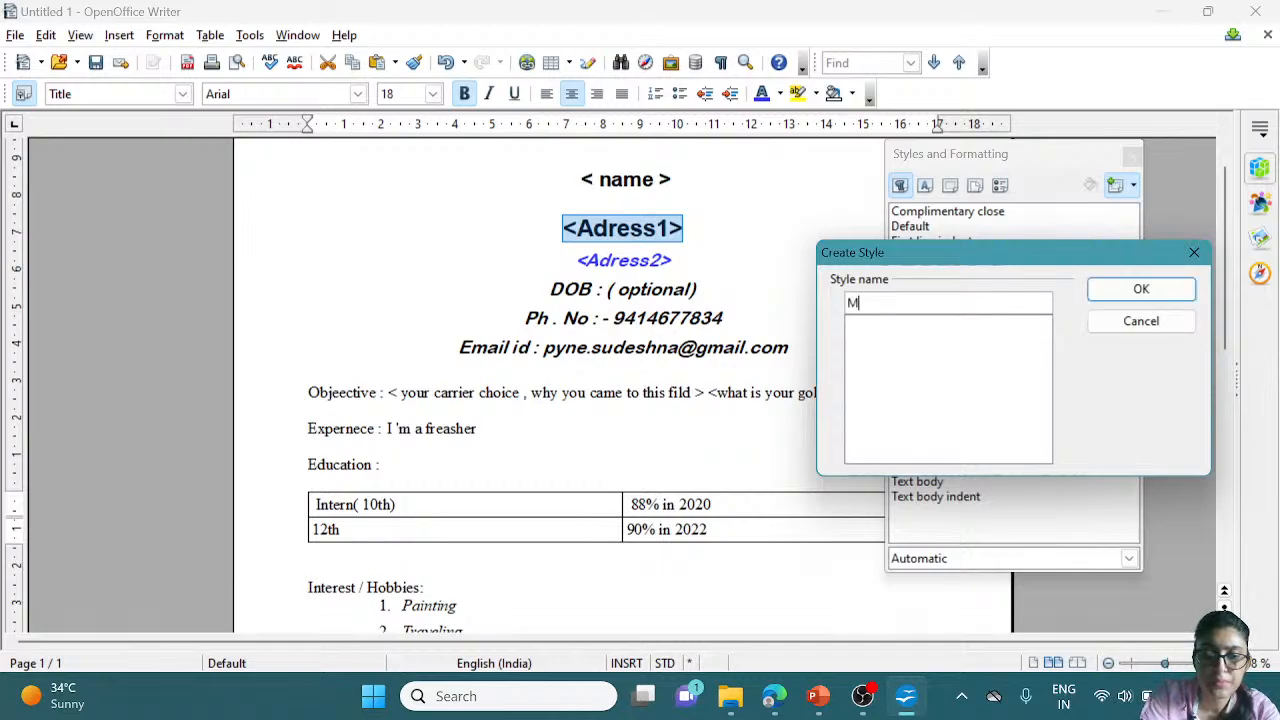
pyautogui.write('yDes')
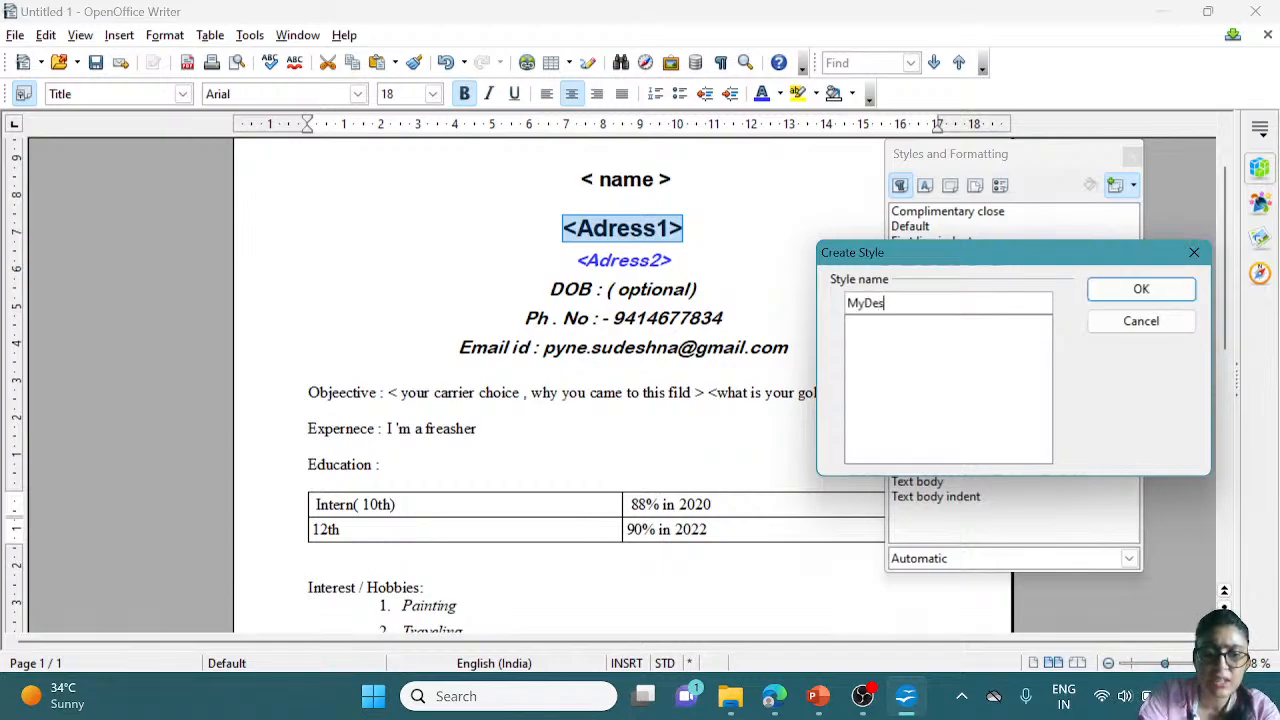
pyautogui.write('ign')
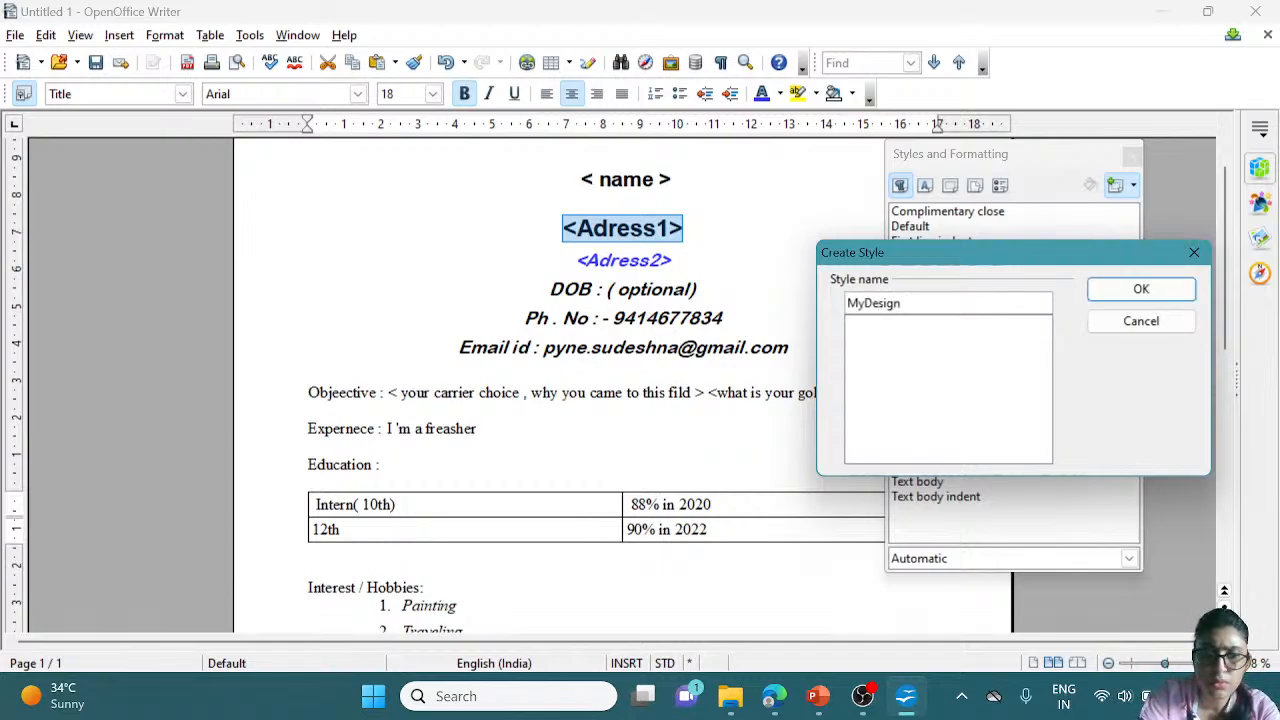
pyautogui.write('1')
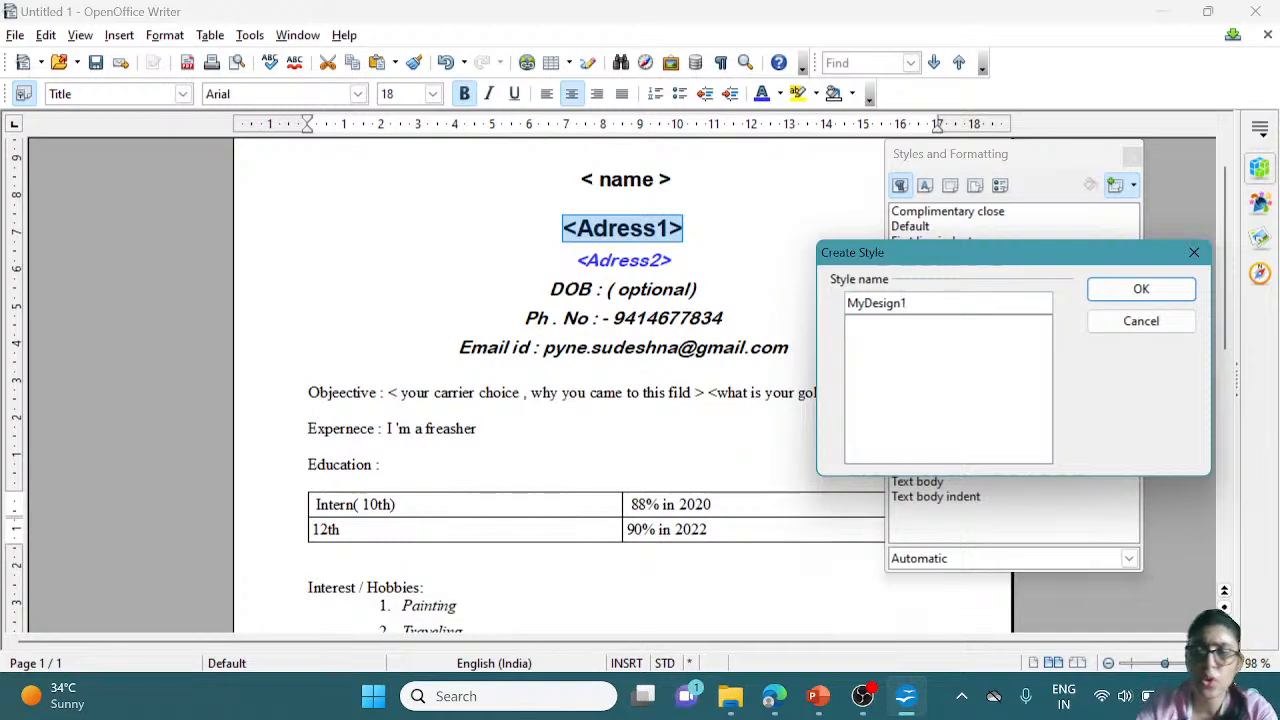
pyautogui.click(1148, 288)
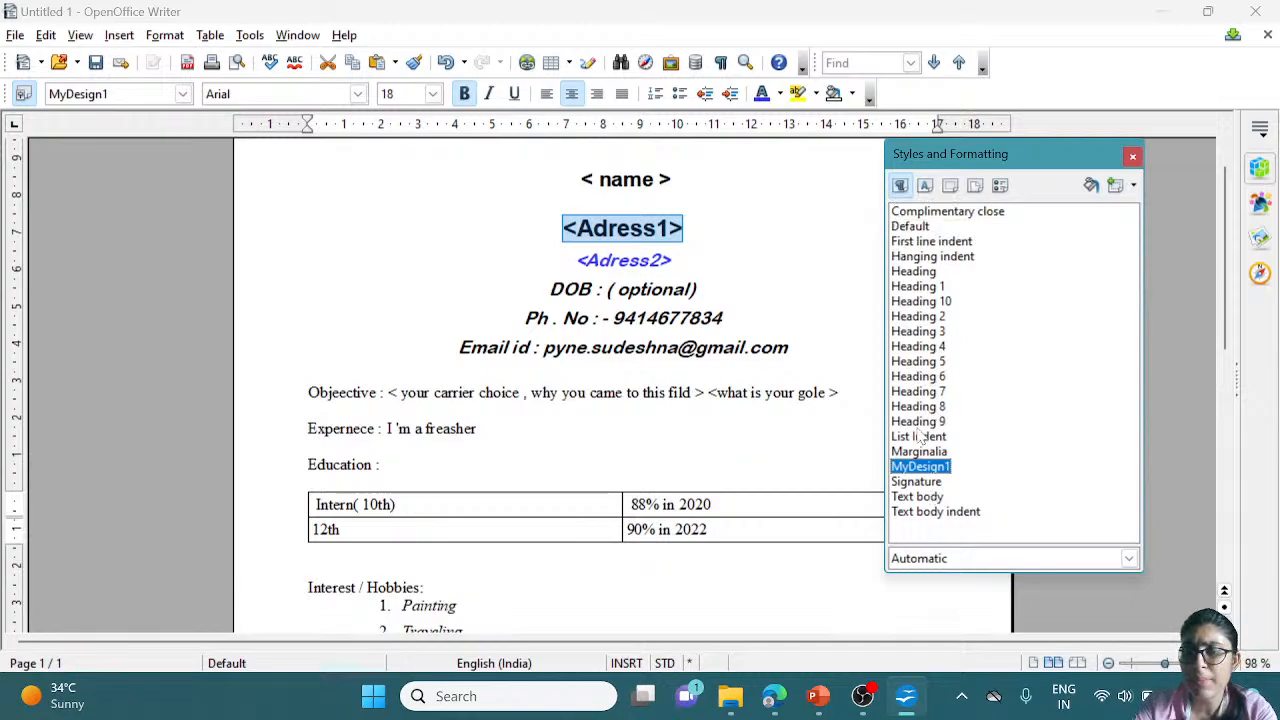
# Under Character Styles, create 'MYnewChar1' from the selected <Adress1> text via New Style from Selection
pyautogui.click(926, 188)
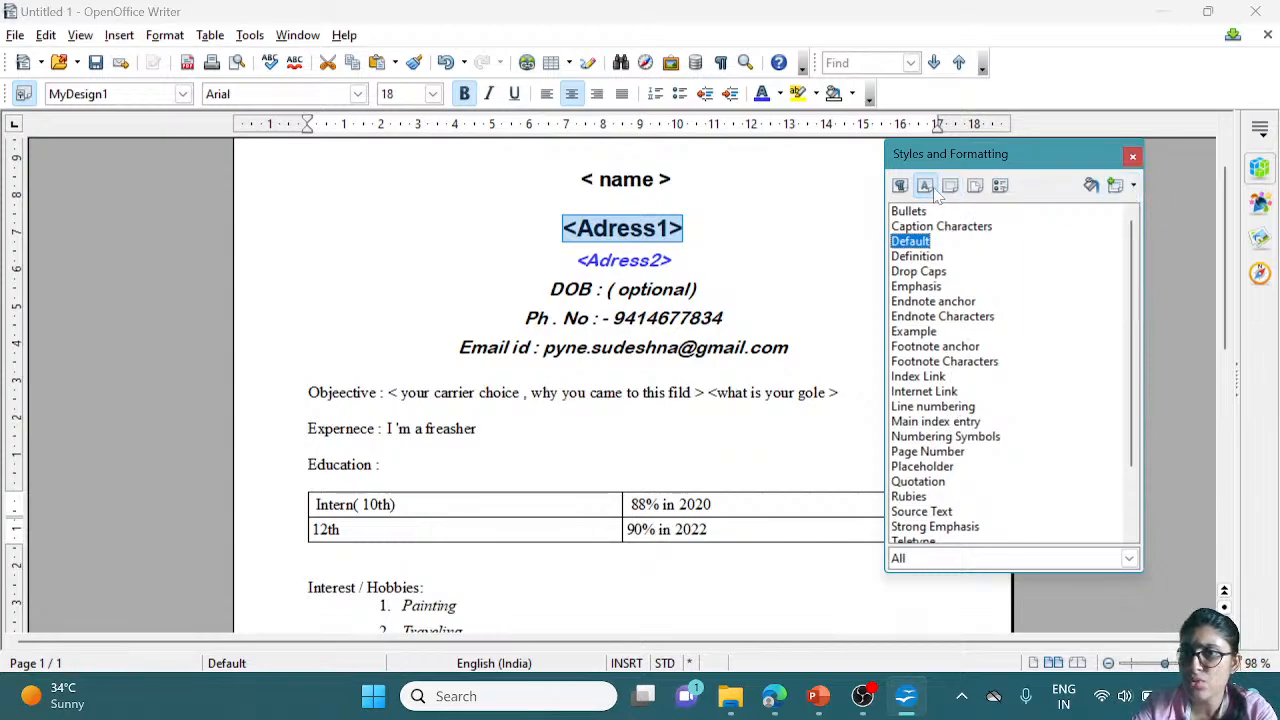
pyautogui.click(1134, 187)
pyautogui.click(1071, 214)
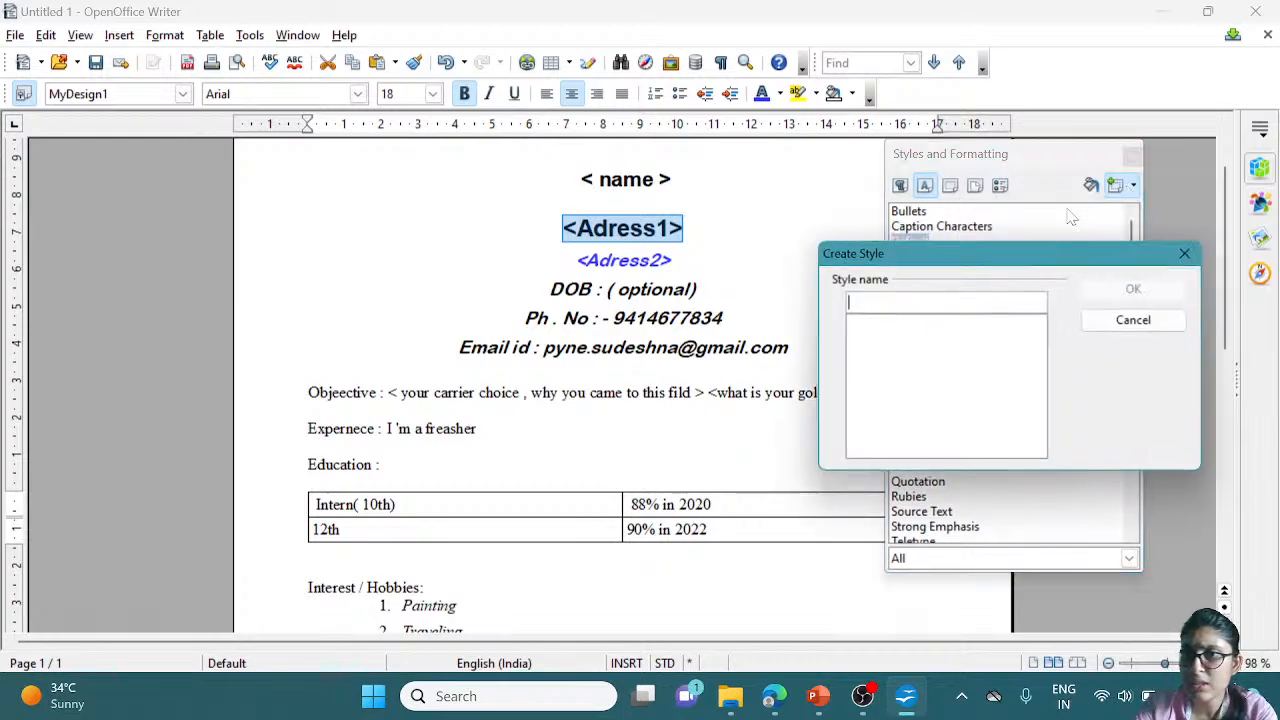
pyautogui.write('MY')
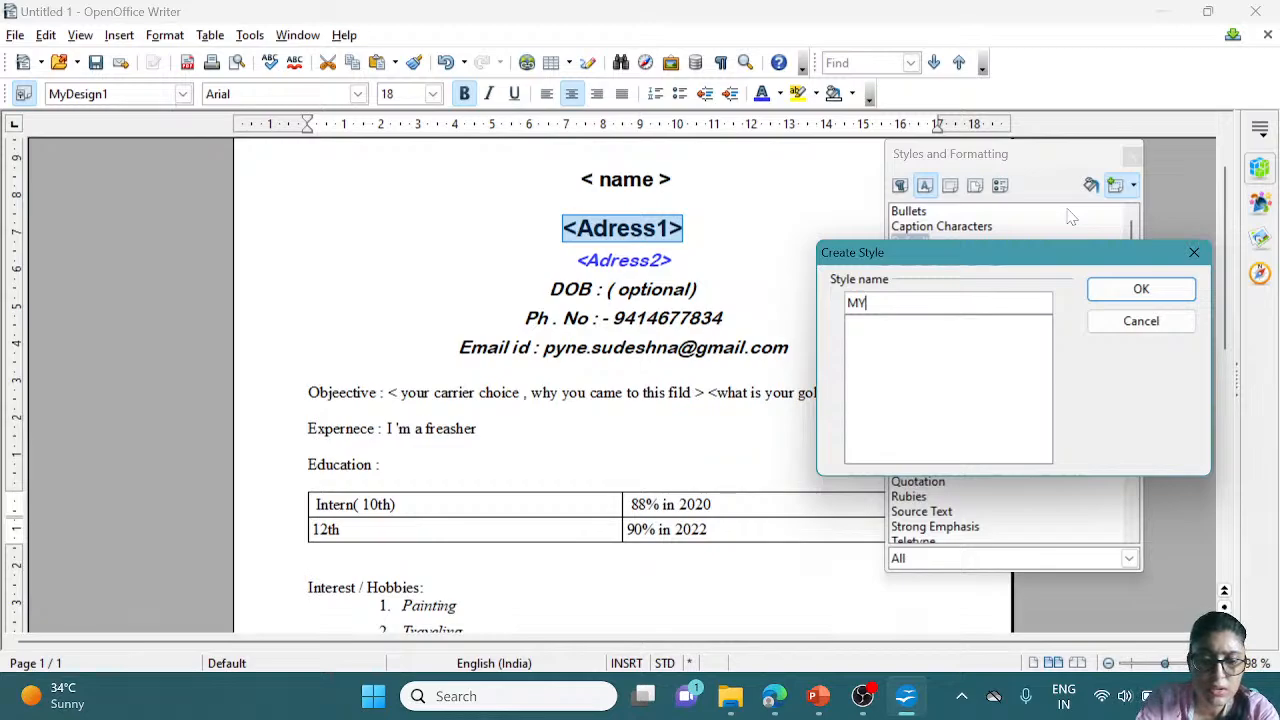
pyautogui.write('newC')
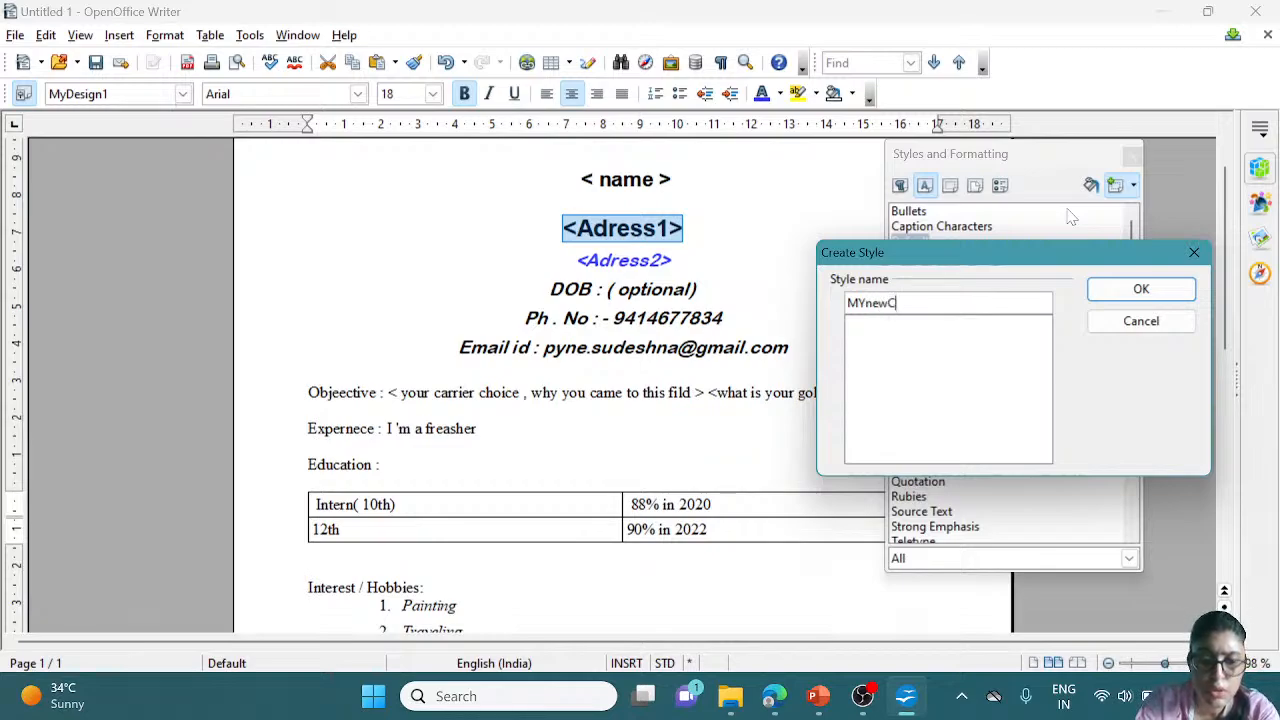
pyautogui.write('har1')
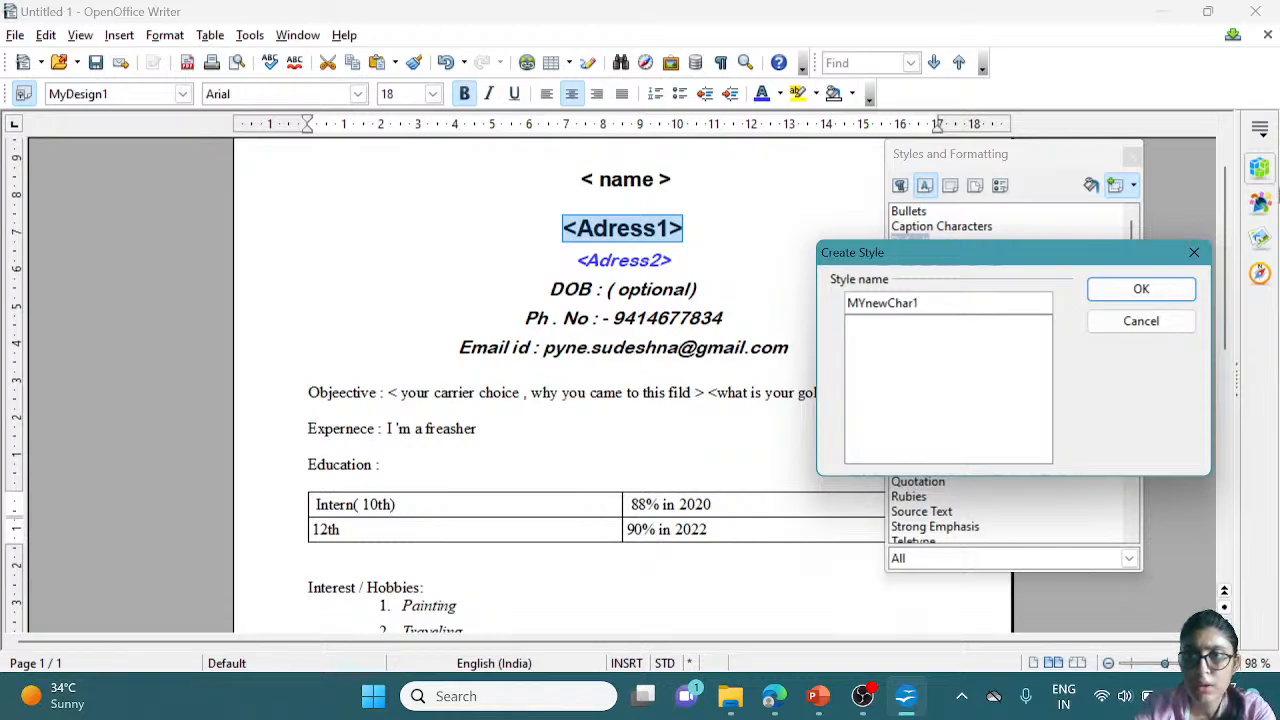
pyautogui.click(1151, 296)
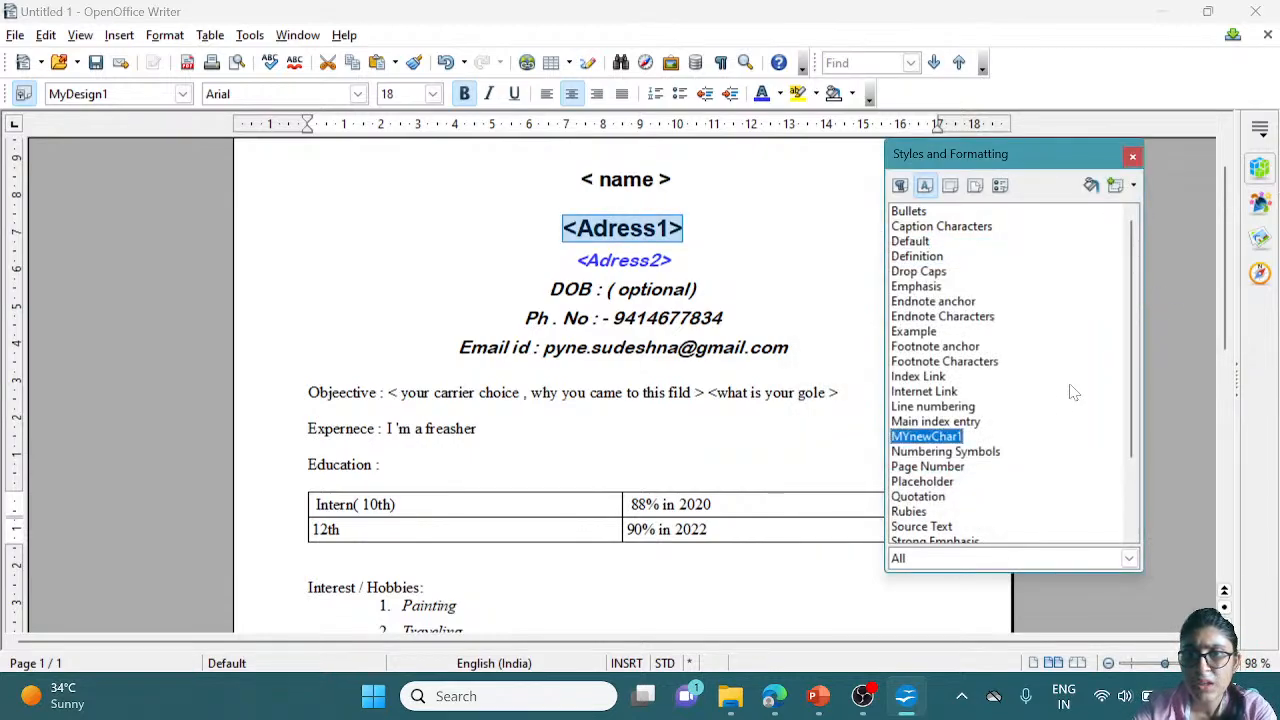
# Open the Modify dialog for the MYnewChar1 character style
pyautogui.rightClick(954, 449)
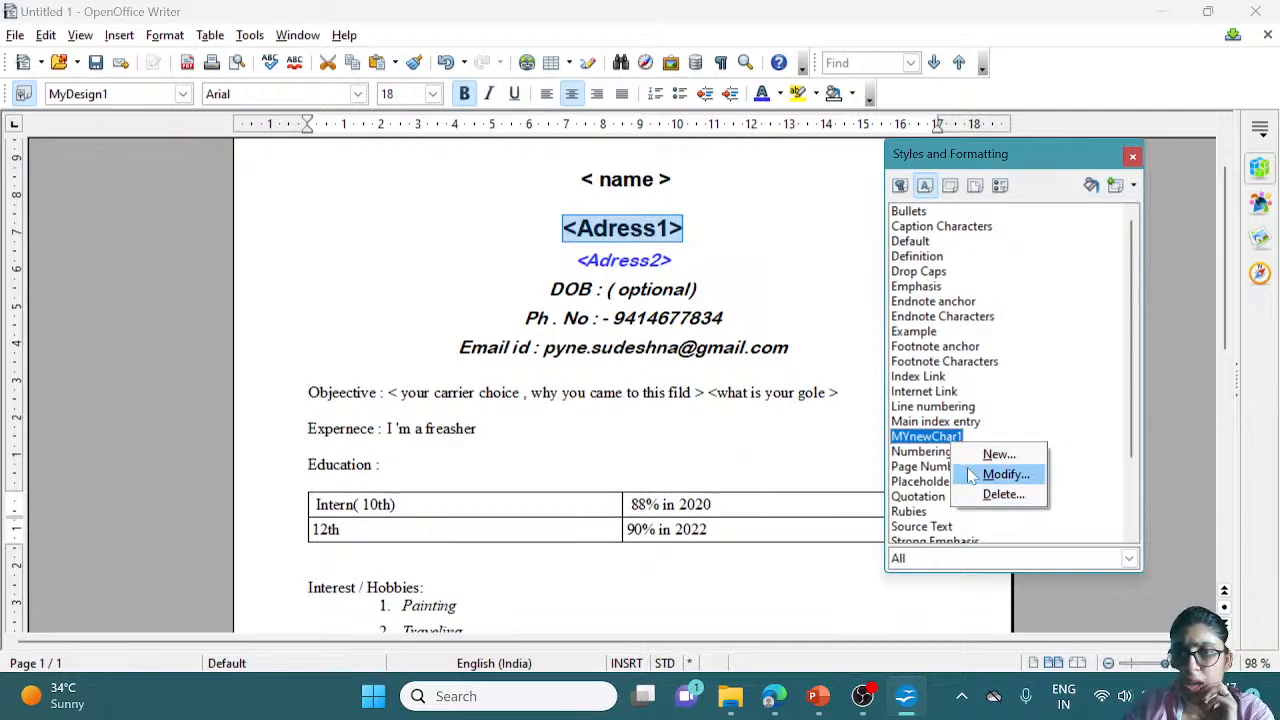
pyautogui.click(940, 467)
pyautogui.rightClick(940, 467)
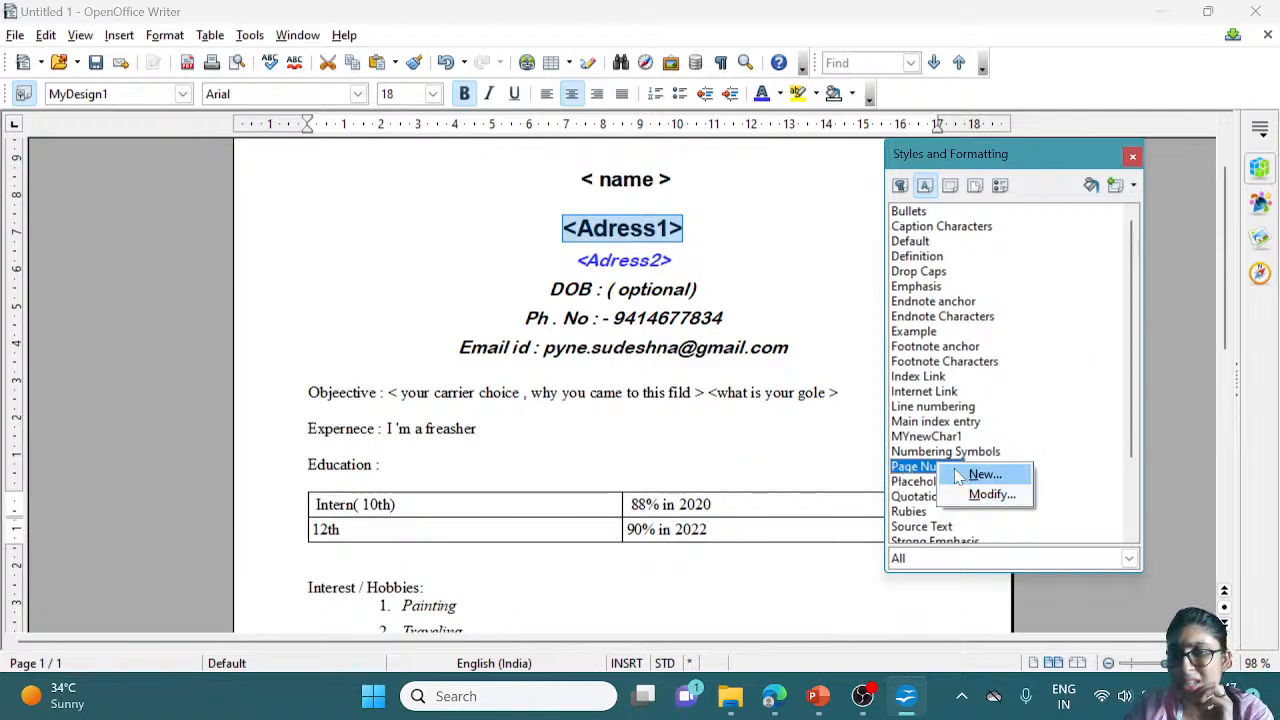
pyautogui.click(948, 437)
pyautogui.click(948, 437)
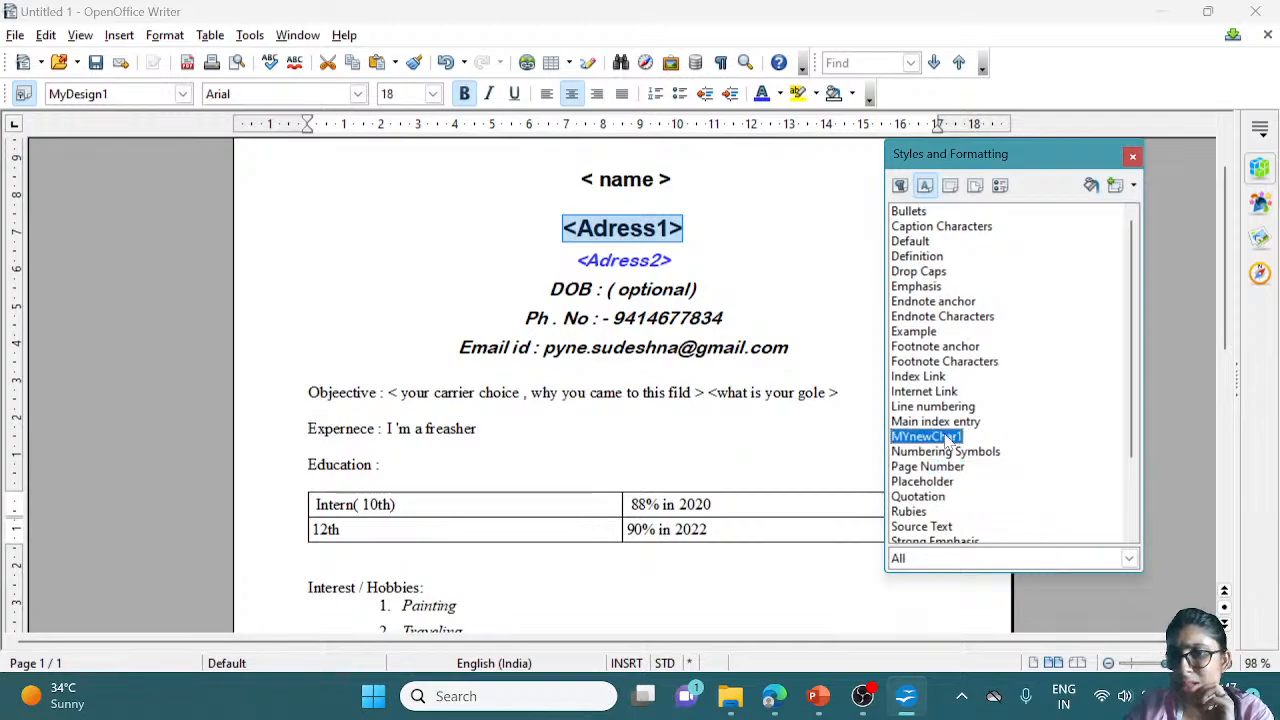
pyautogui.rightClick(957, 443)
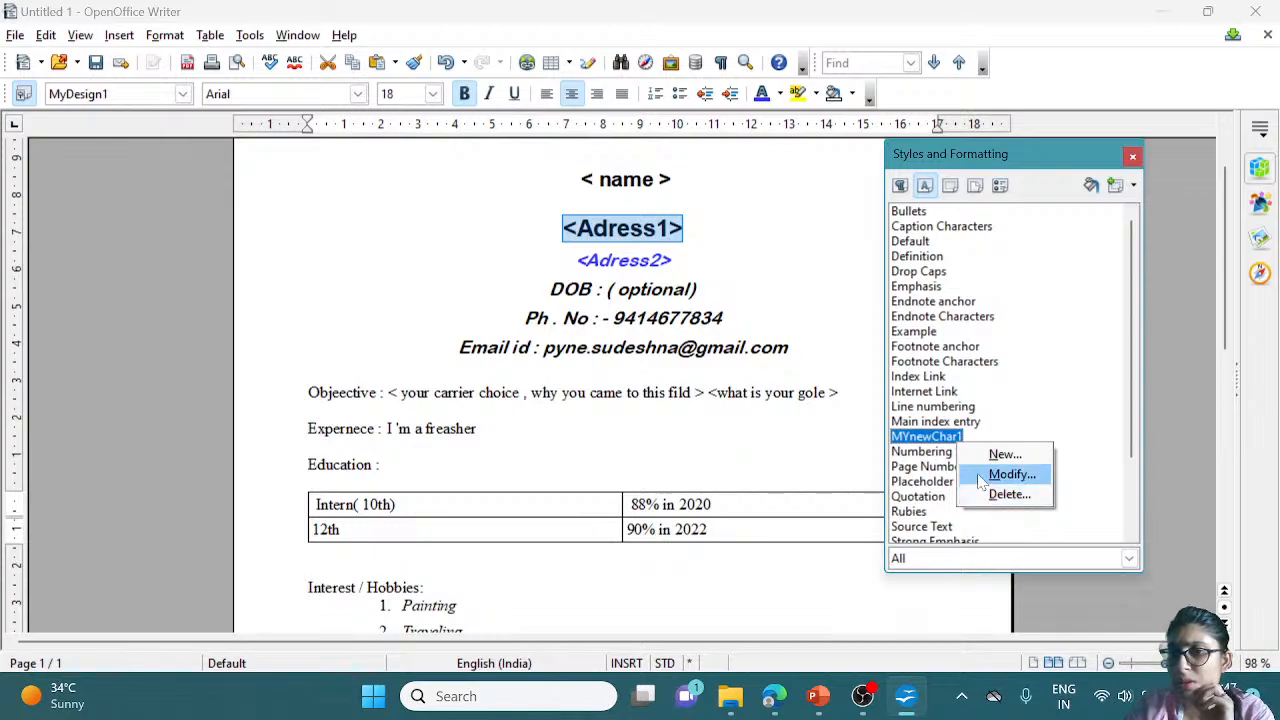
pyautogui.click(1010, 475)
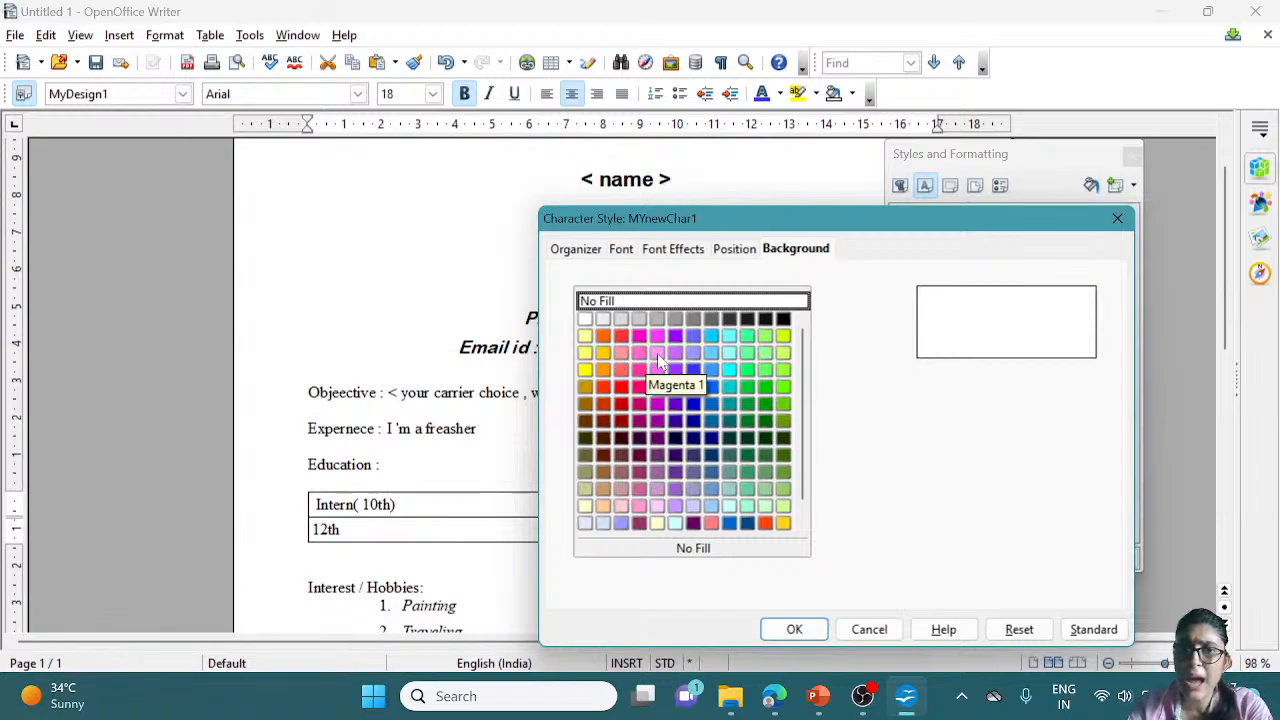
# Set the MYnewChar1 character style's background to Sky blue 1
pyautogui.click(710, 354)
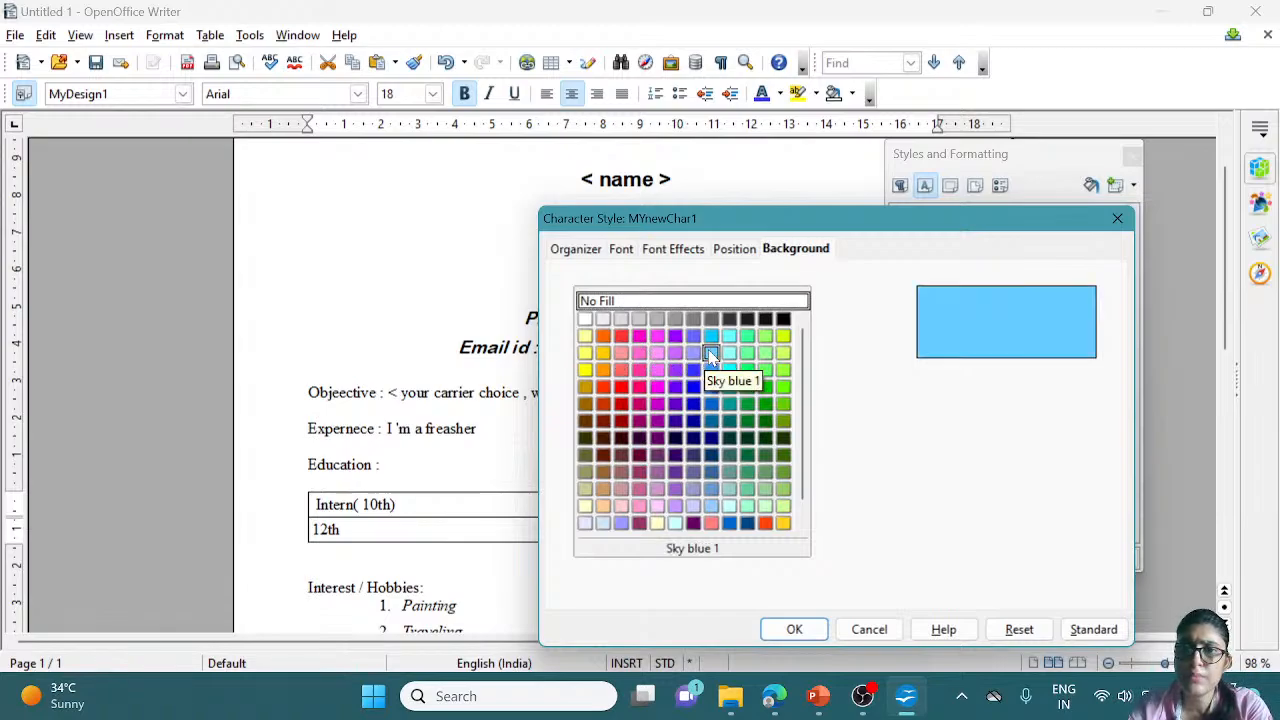
pyautogui.click(736, 250)
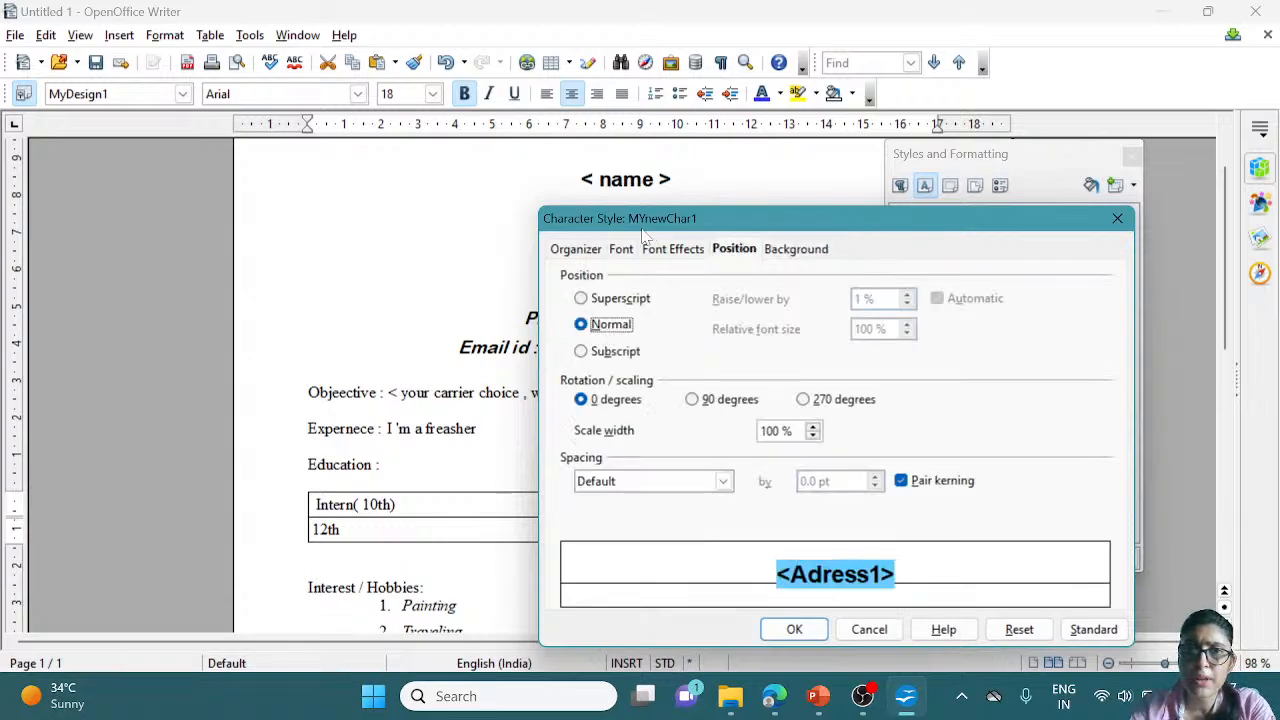
pyautogui.click(666, 254)
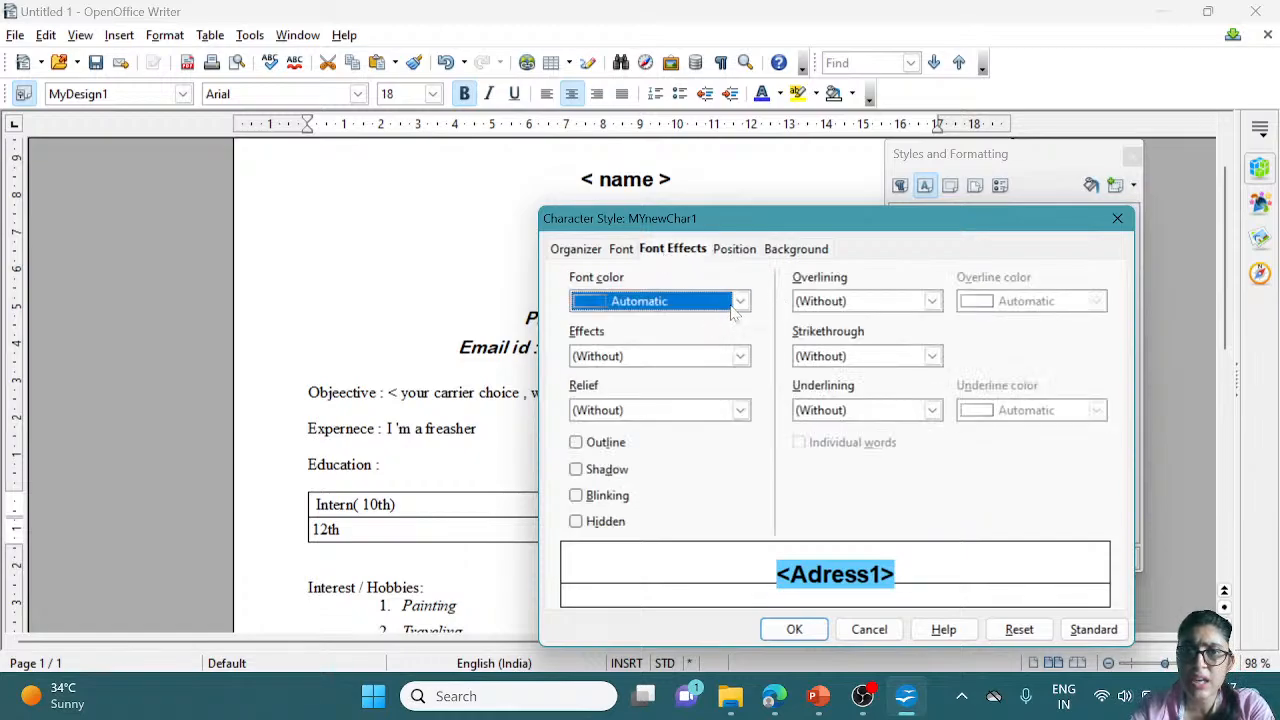
# Set the Font Effects capitalisation to Title and turn on Shadow, leaving Outline off
pyautogui.click(741, 358)
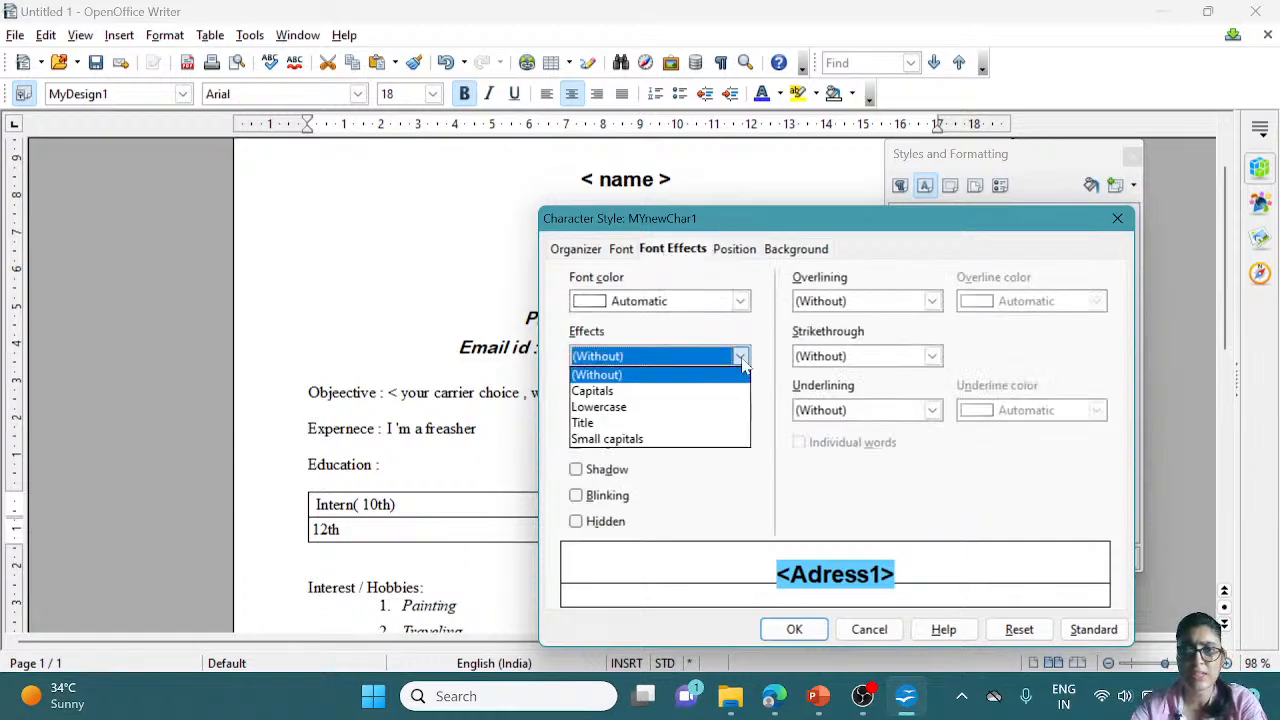
pyautogui.click(688, 423)
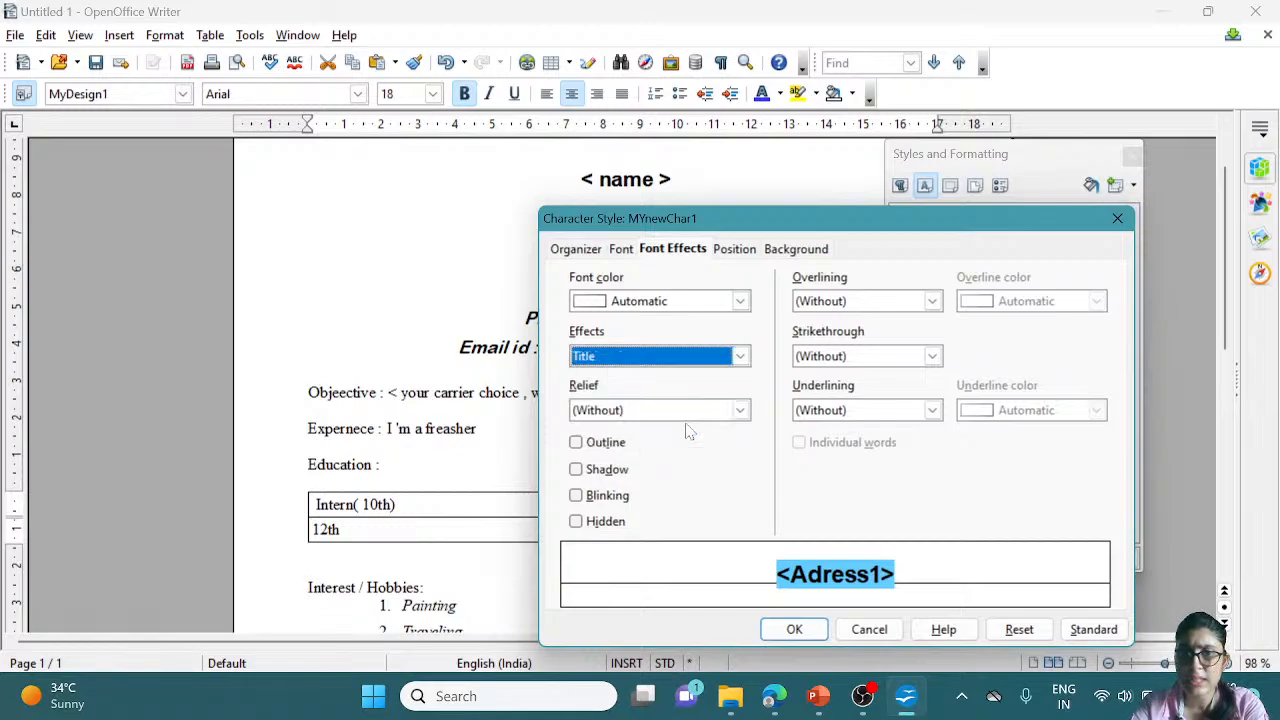
pyautogui.click(603, 475)
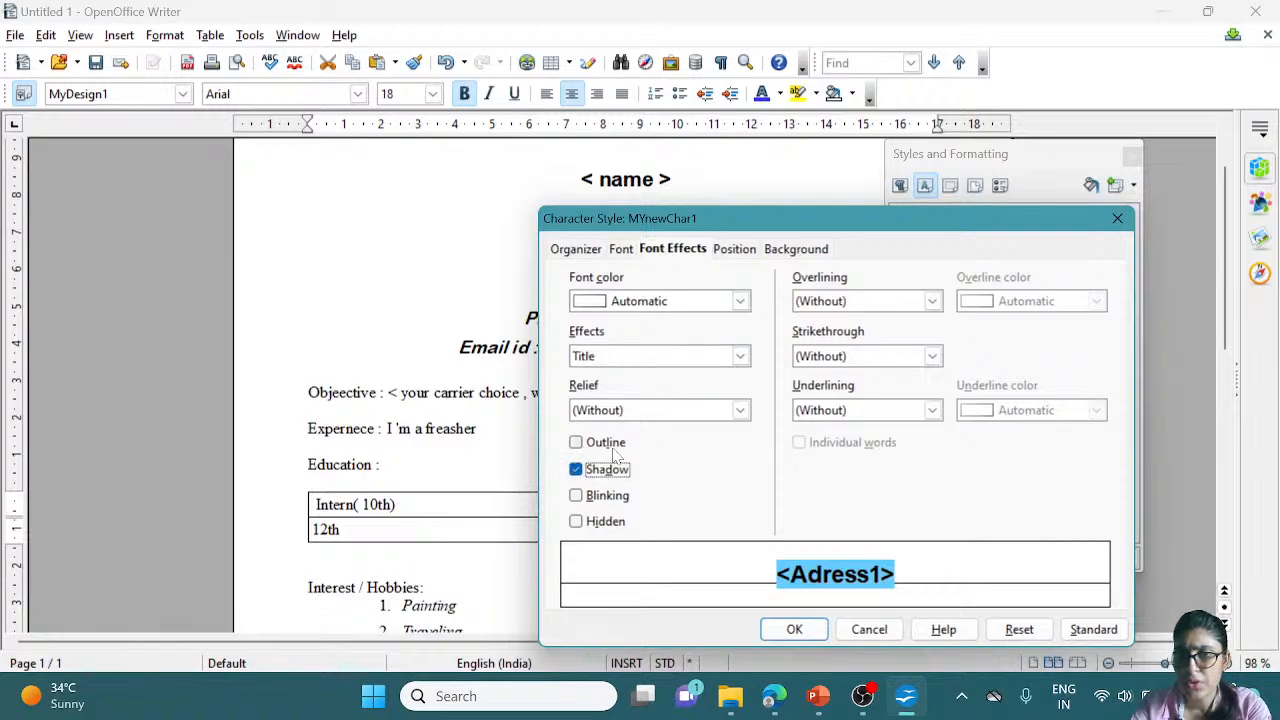
pyautogui.click(601, 449)
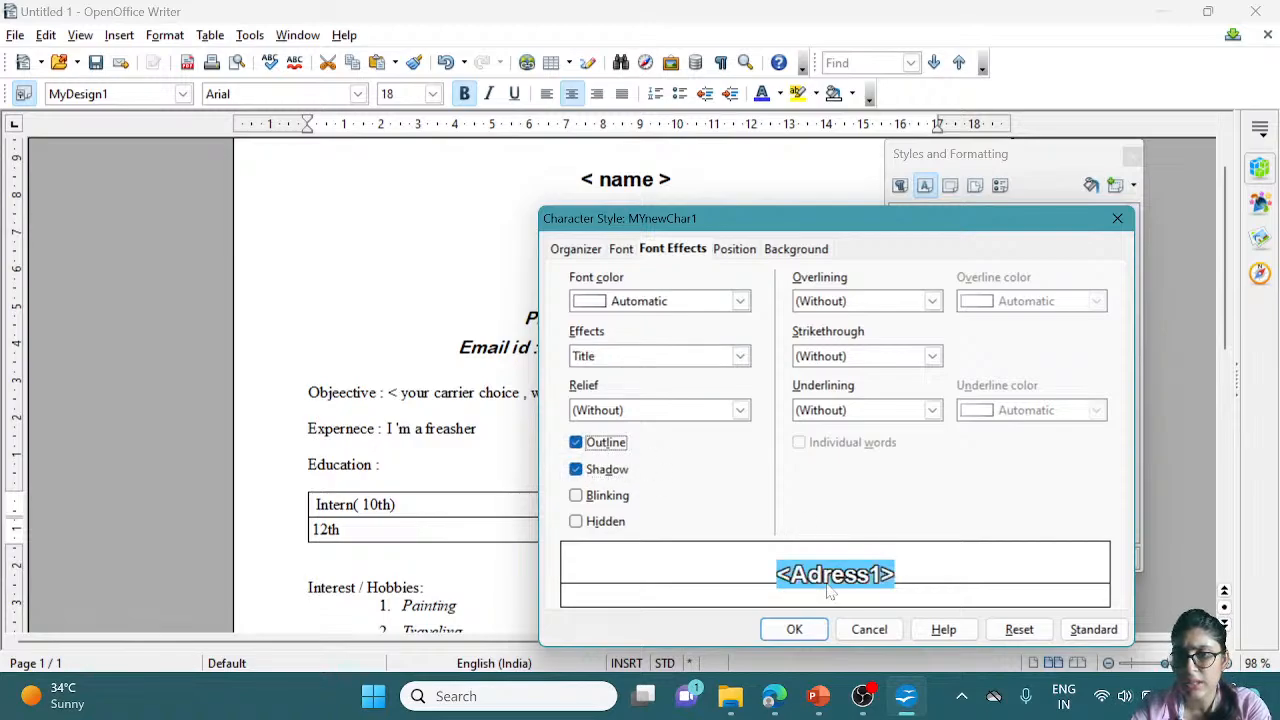
pyautogui.click(601, 449)
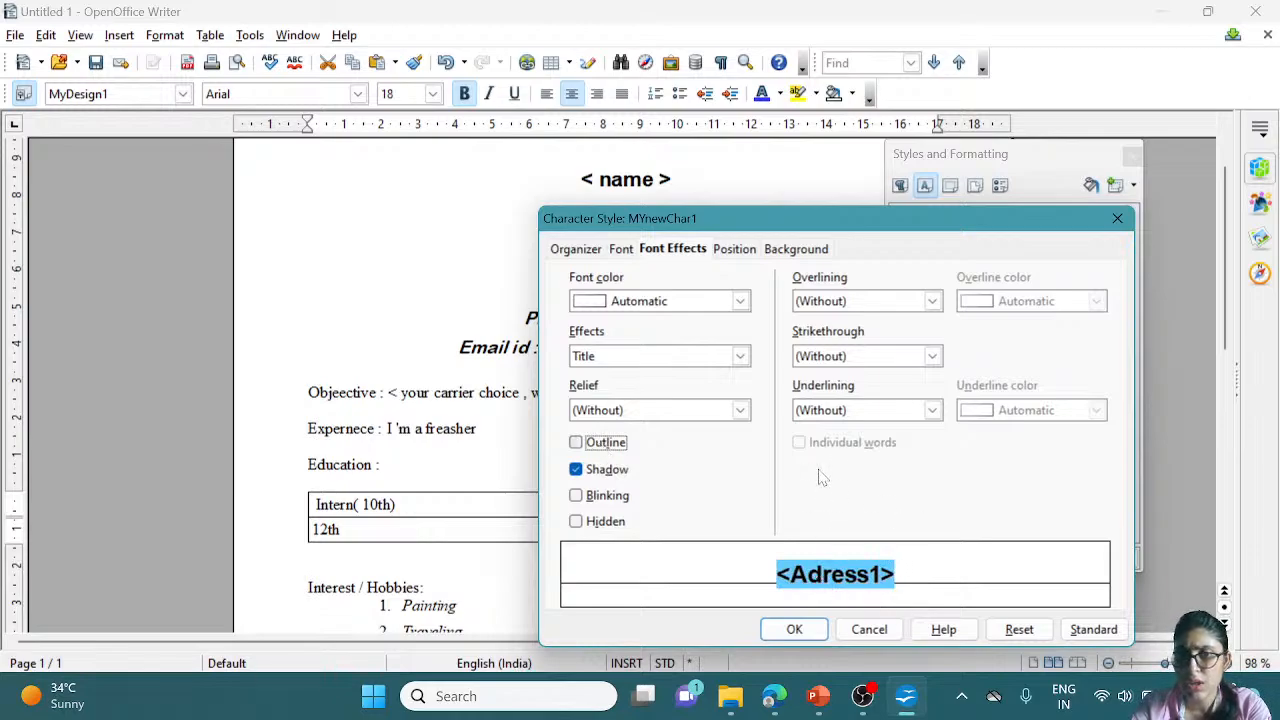
pyautogui.click(796, 249)
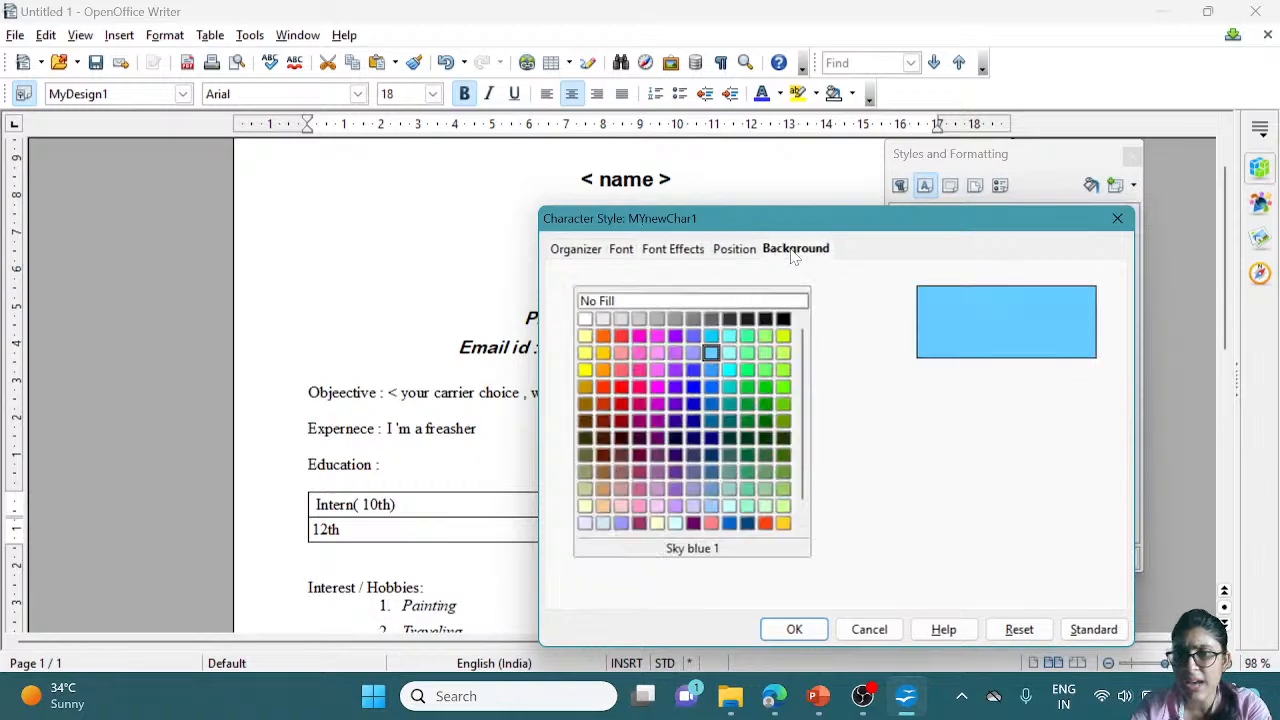
# Switch the style's background to White and review its Font Effects and Position settings
pyautogui.click(585, 318)
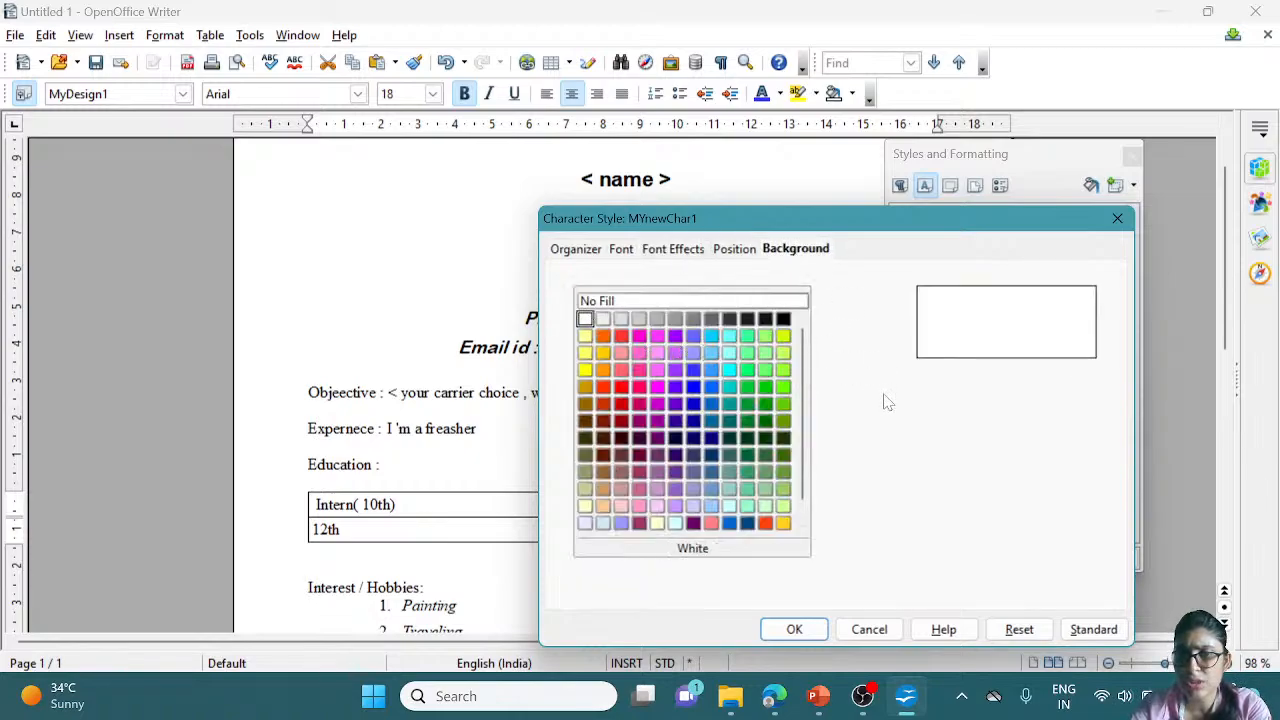
pyautogui.click(687, 252)
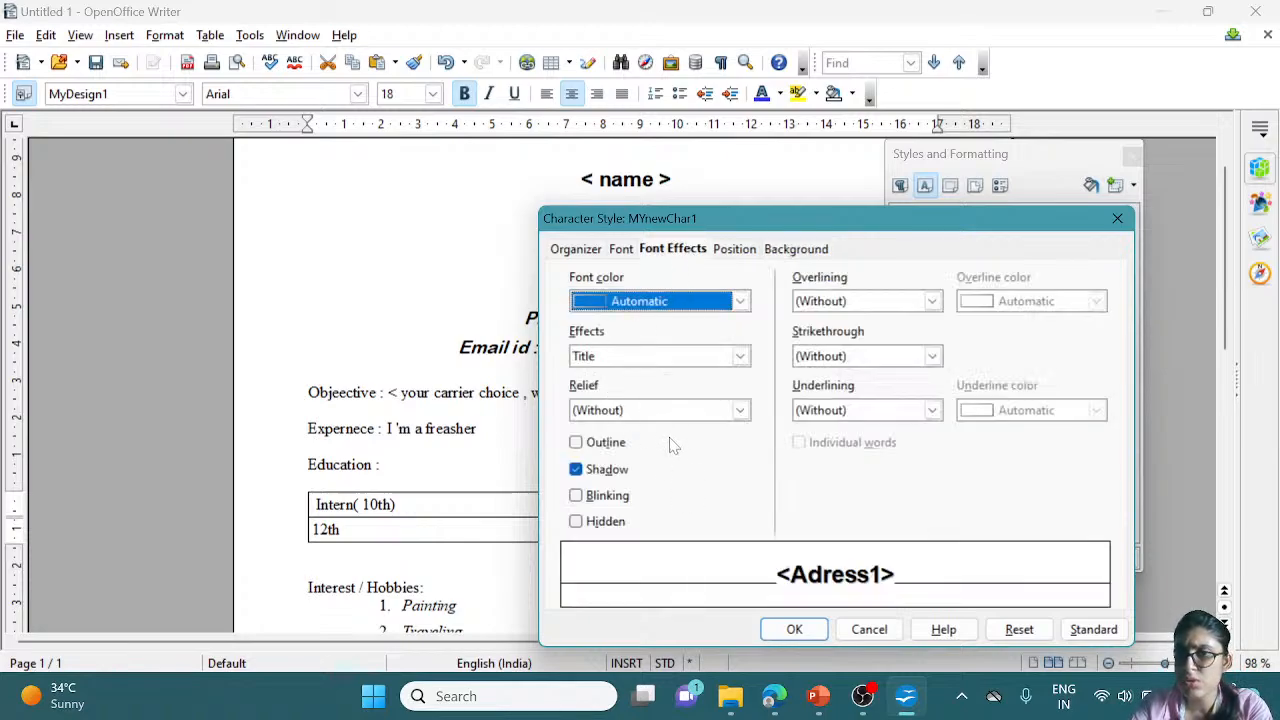
pyautogui.click(738, 252)
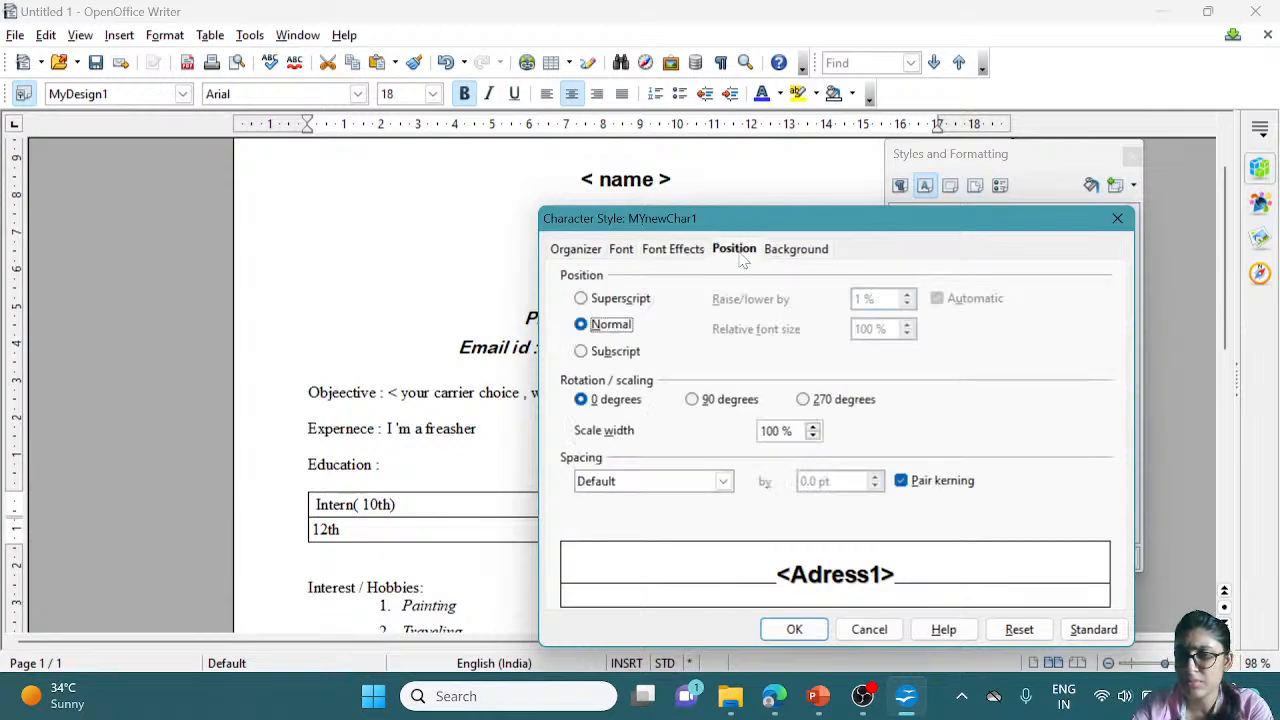
pyautogui.click(621, 250)
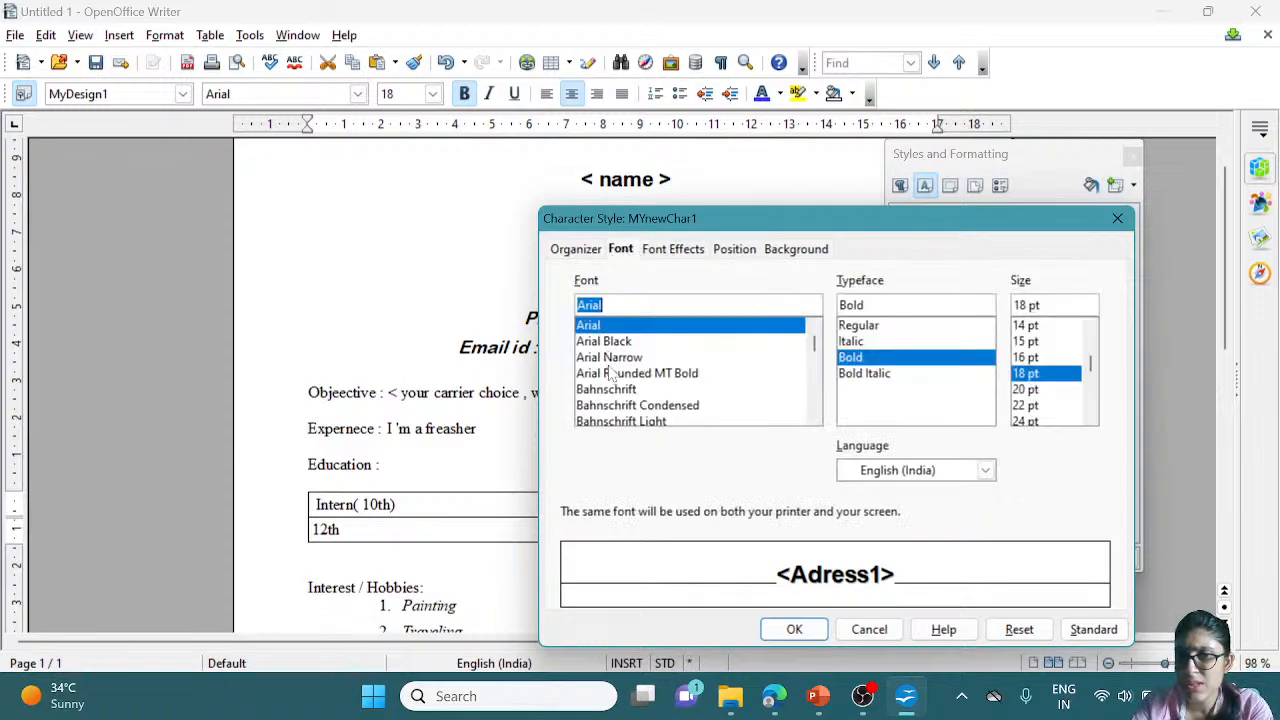
pyautogui.click(673, 250)
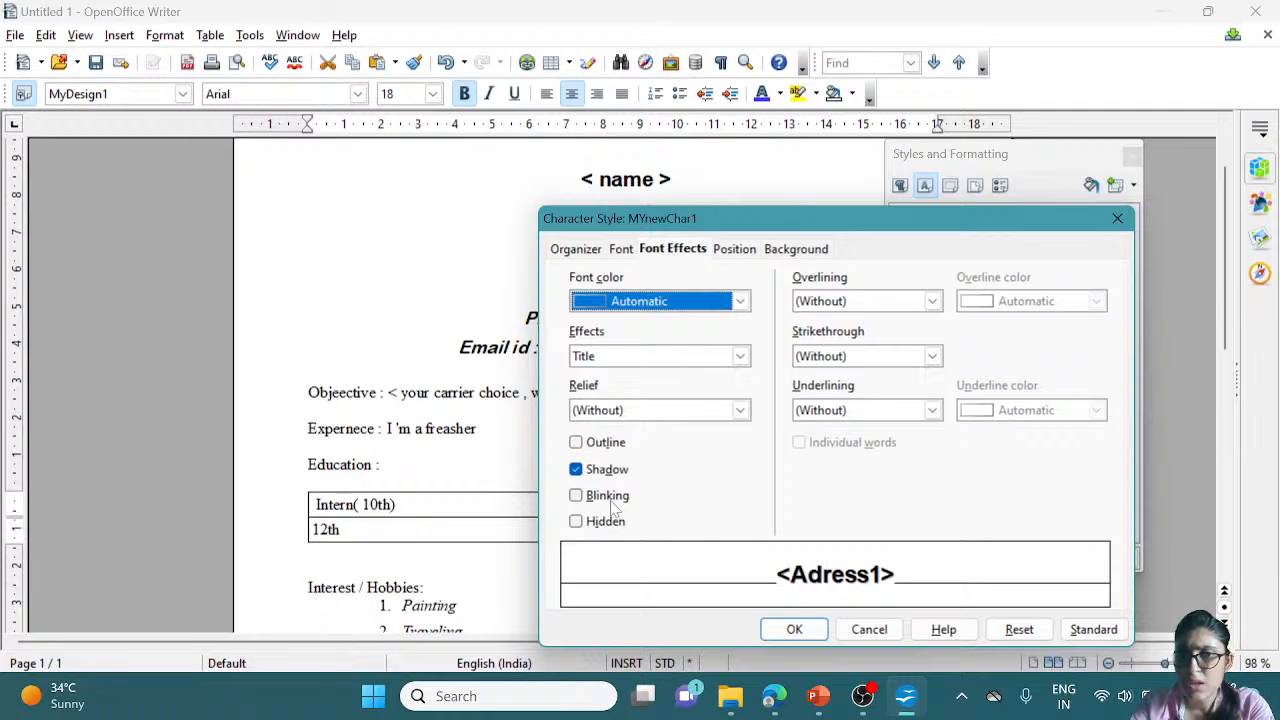
pyautogui.click(738, 254)
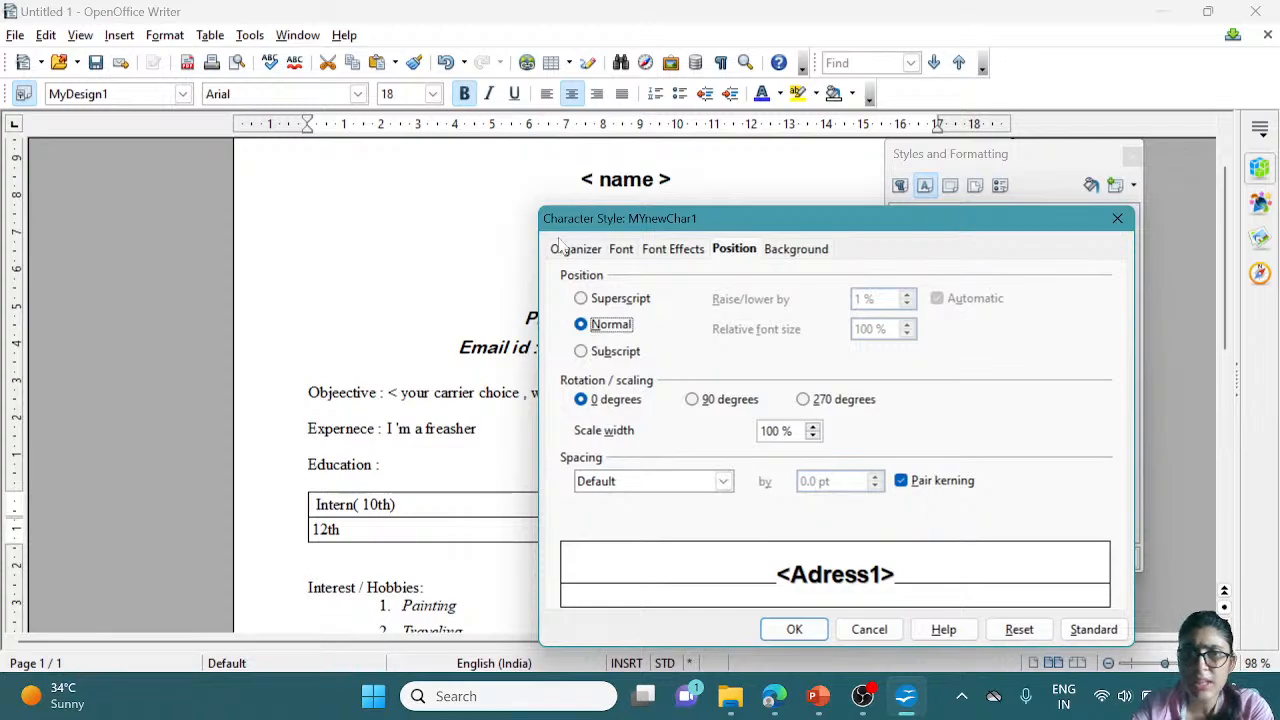
# Set the style's font to Bahnschrift Condensed, Bold Italic, 20 pt
pyautogui.click(619, 252)
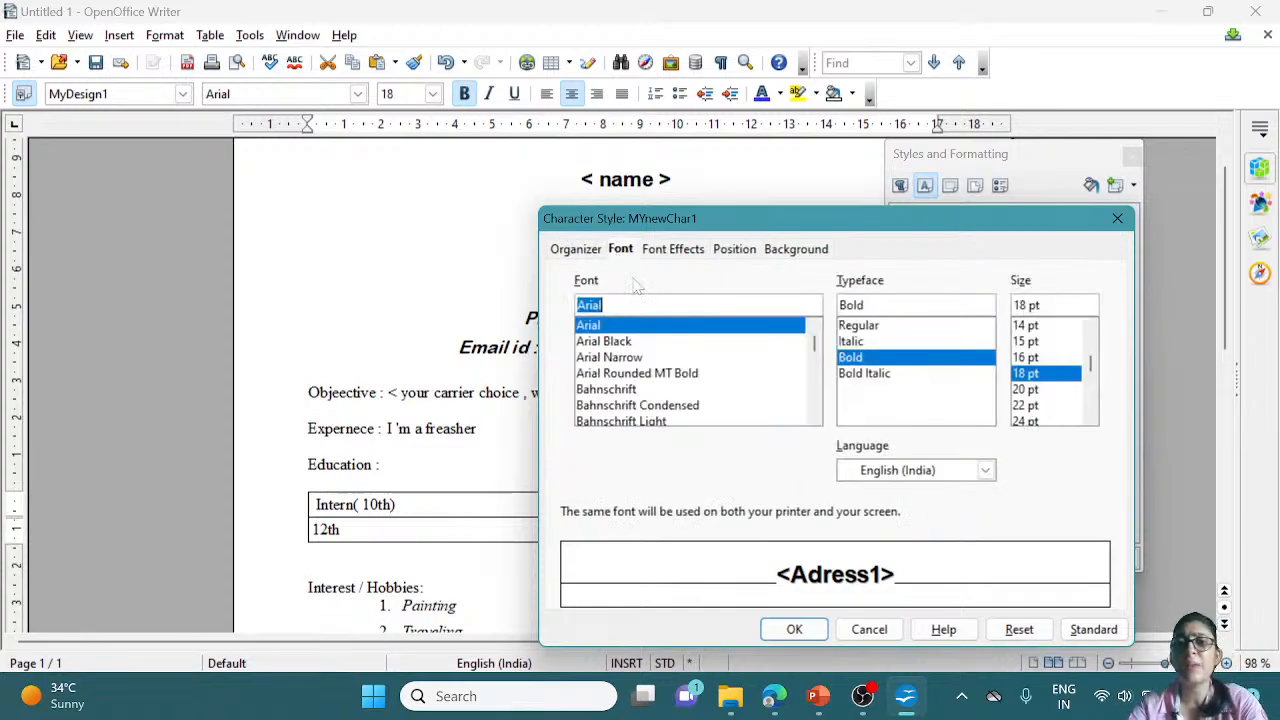
pyautogui.click(855, 342)
pyautogui.click(860, 358)
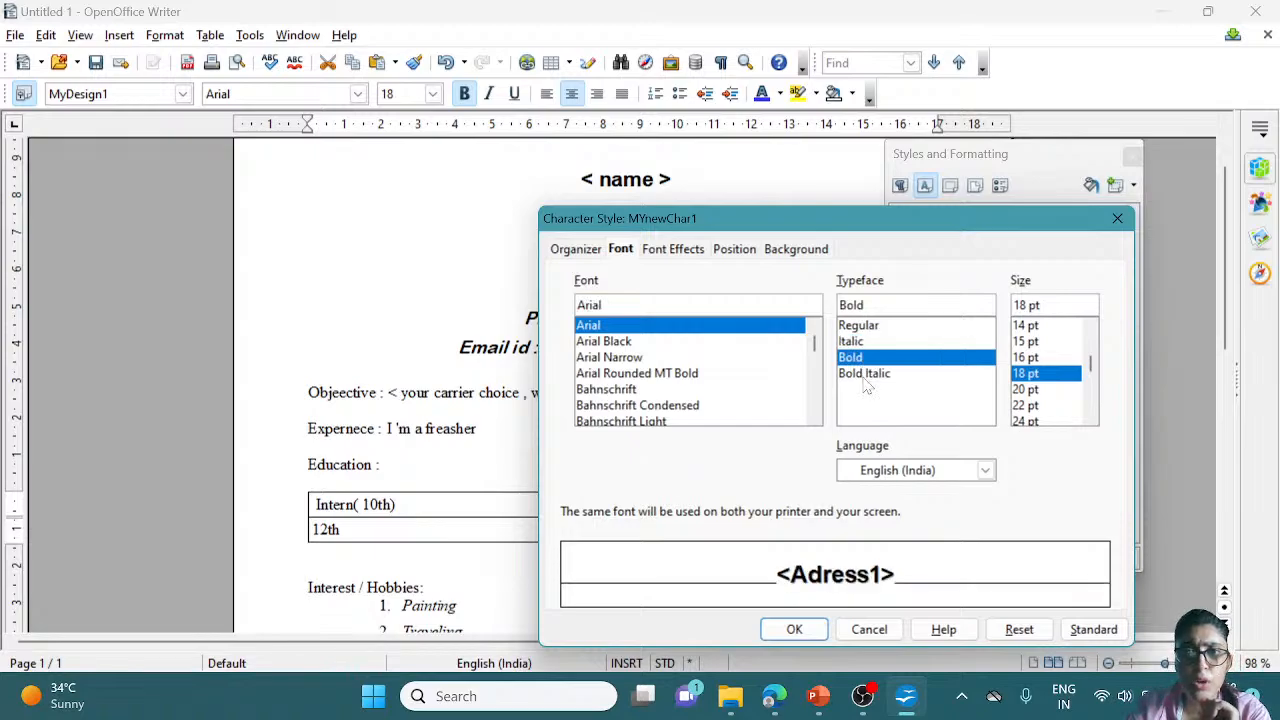
pyautogui.click(864, 374)
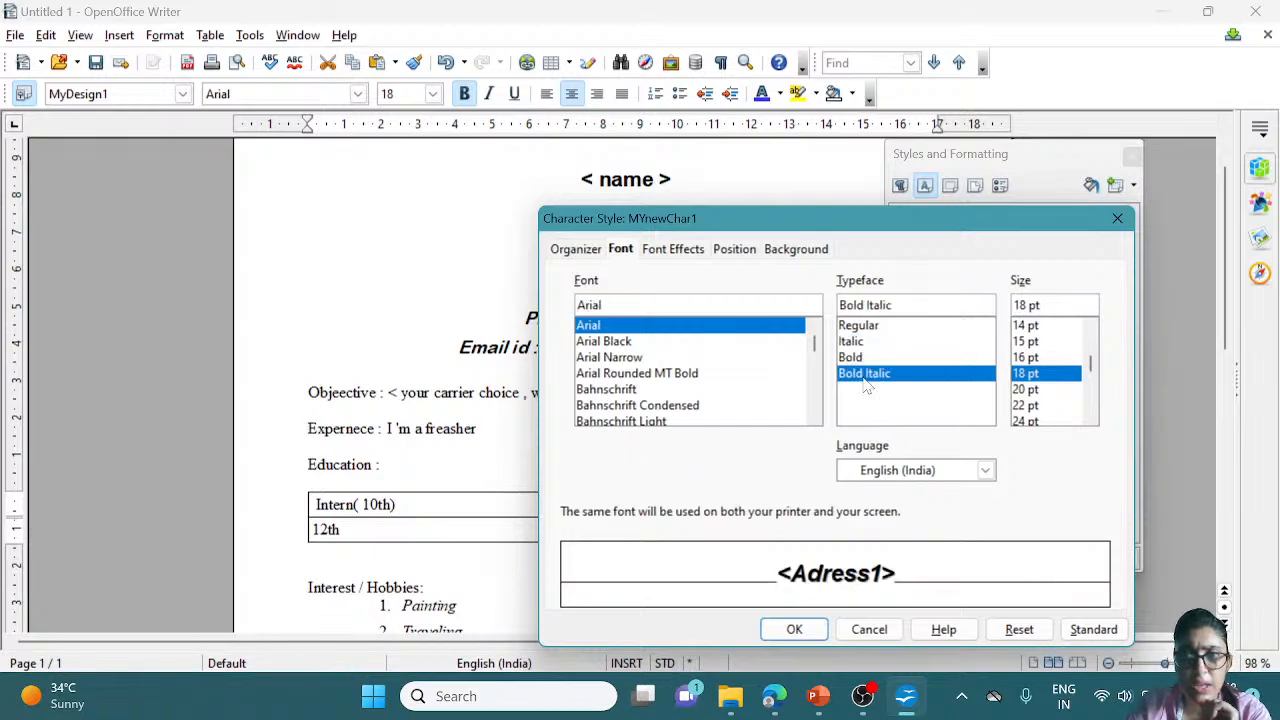
pyautogui.click(1036, 390)
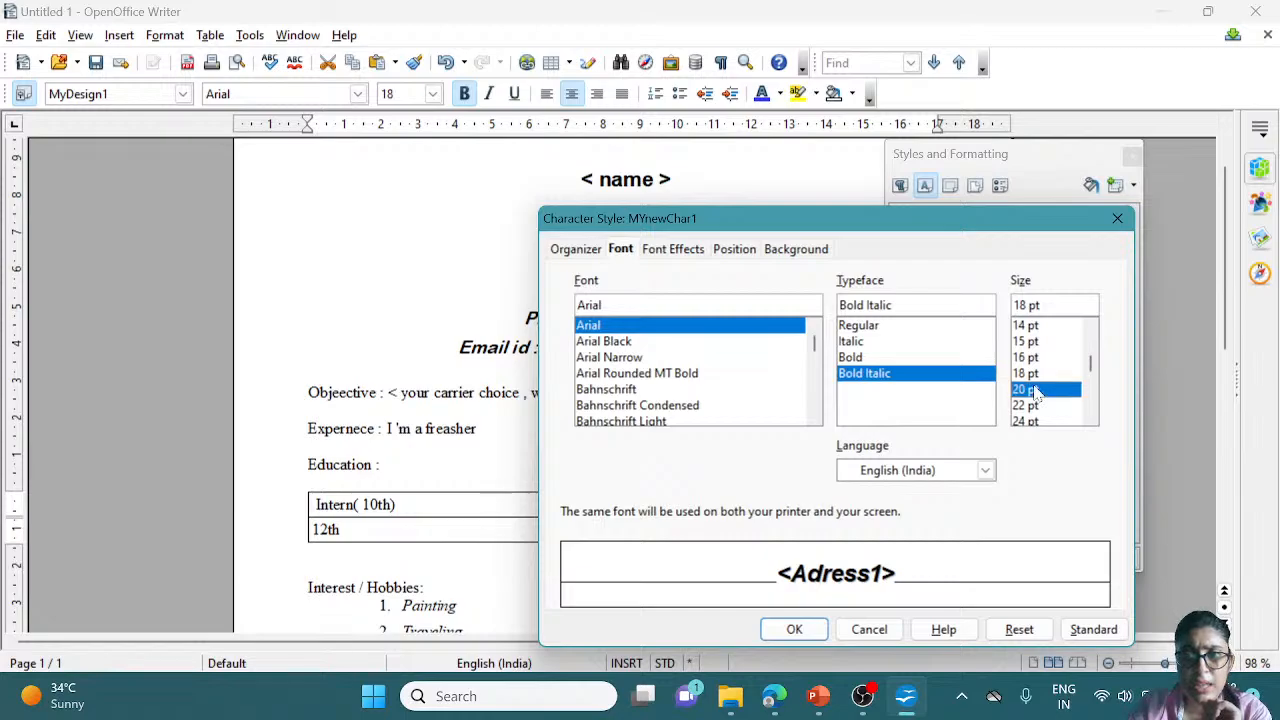
pyautogui.click(600, 360)
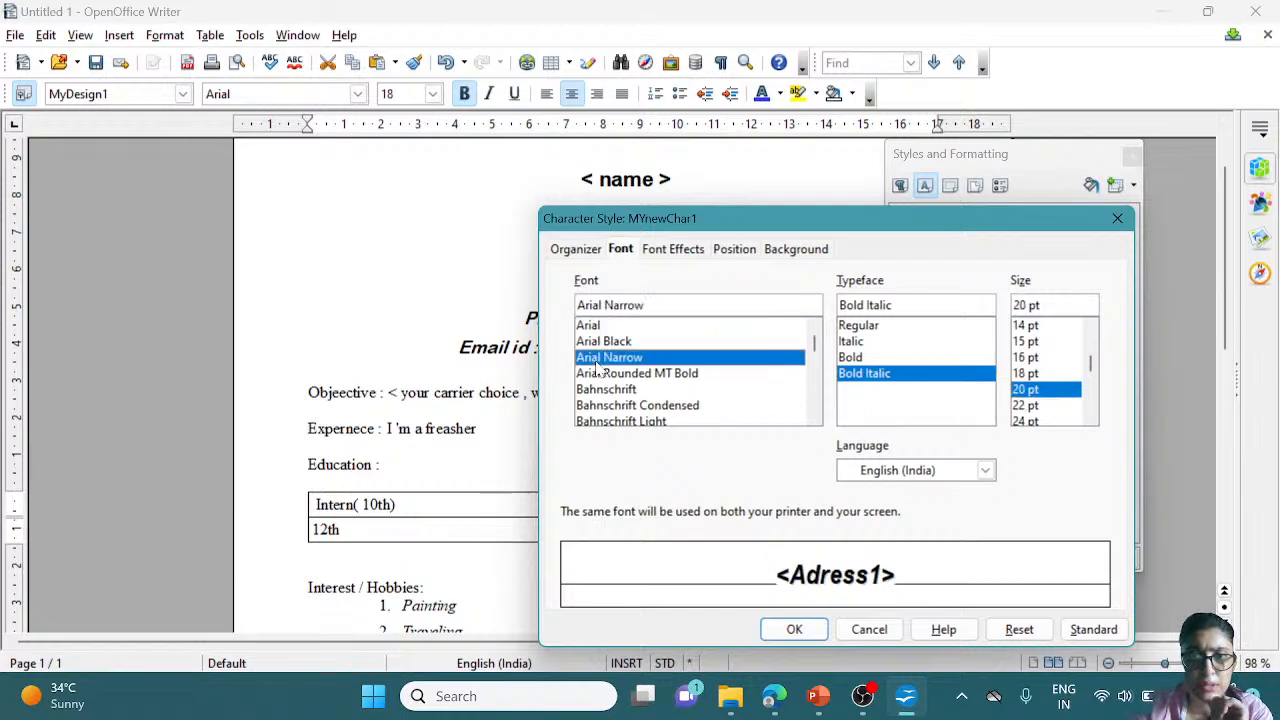
pyautogui.click(680, 408)
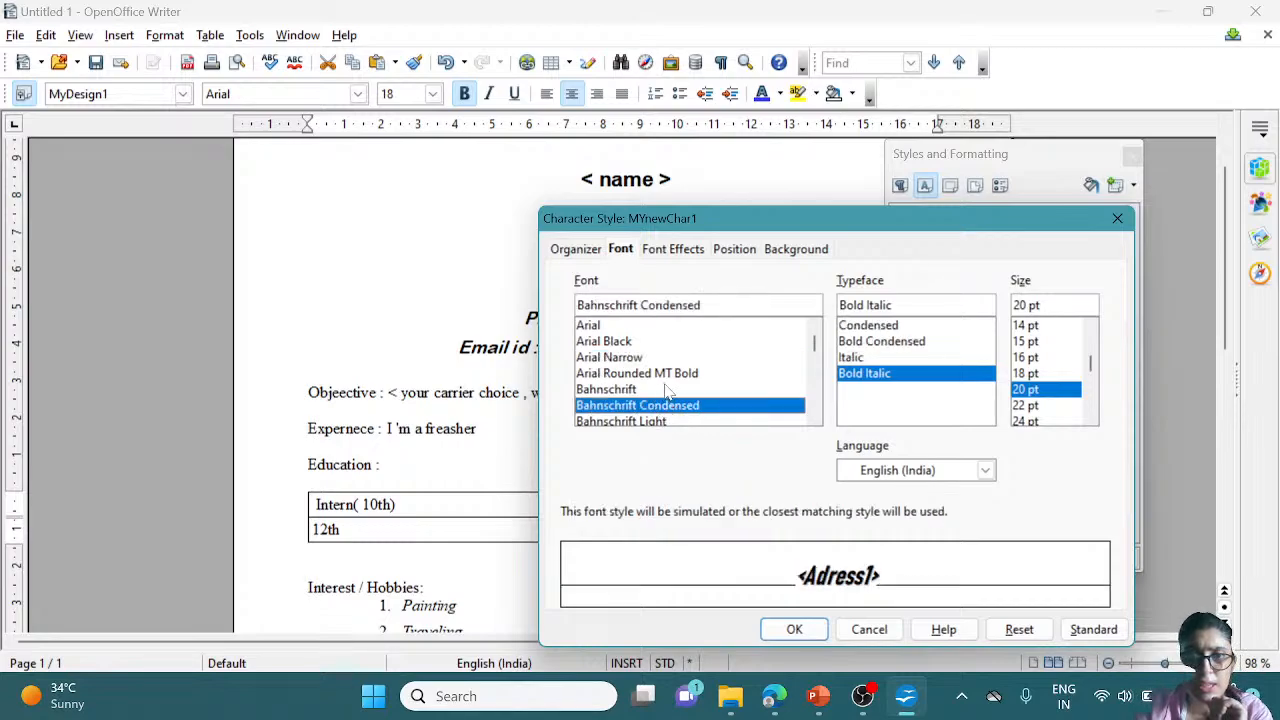
# Confirm the style changes and replace <Adress1> with 'New Delhi', dropping the trailing comma
pyautogui.click(792, 630)
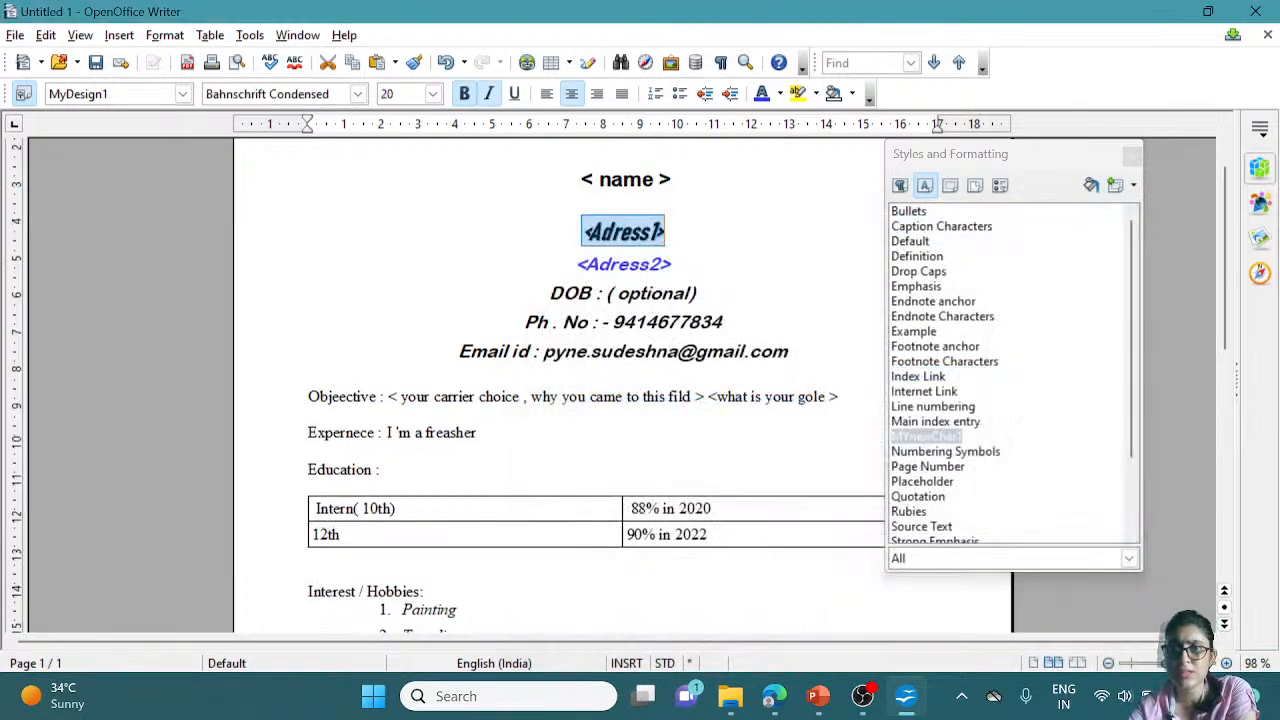
pyautogui.click(666, 232)
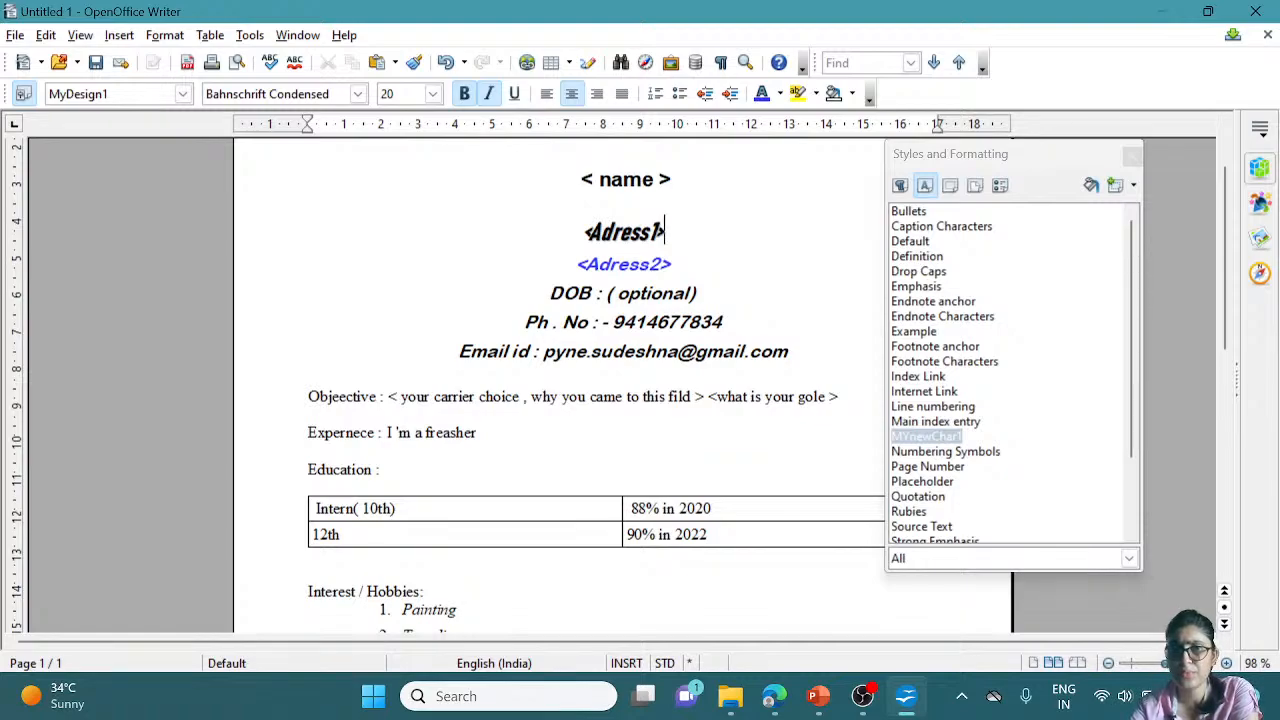
pyautogui.press('BackSpace')
pyautogui.press('BackSpace')
pyautogui.press('BackSpace')
pyautogui.press('BackSpace')
pyautogui.press('BackSpace')
pyautogui.press('BackSpace')
pyautogui.press('BackSpace')
pyautogui.press('BackSpace')
pyautogui.press('BackSpace')
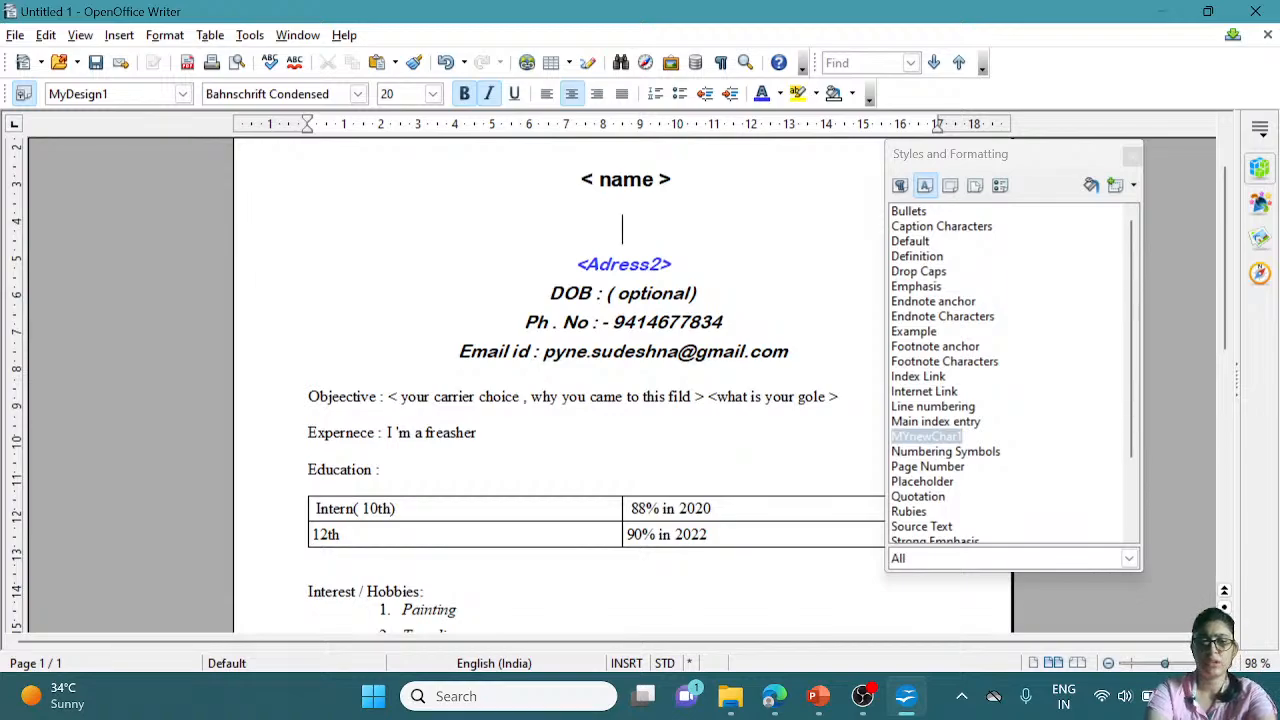
pyautogui.write('Del')
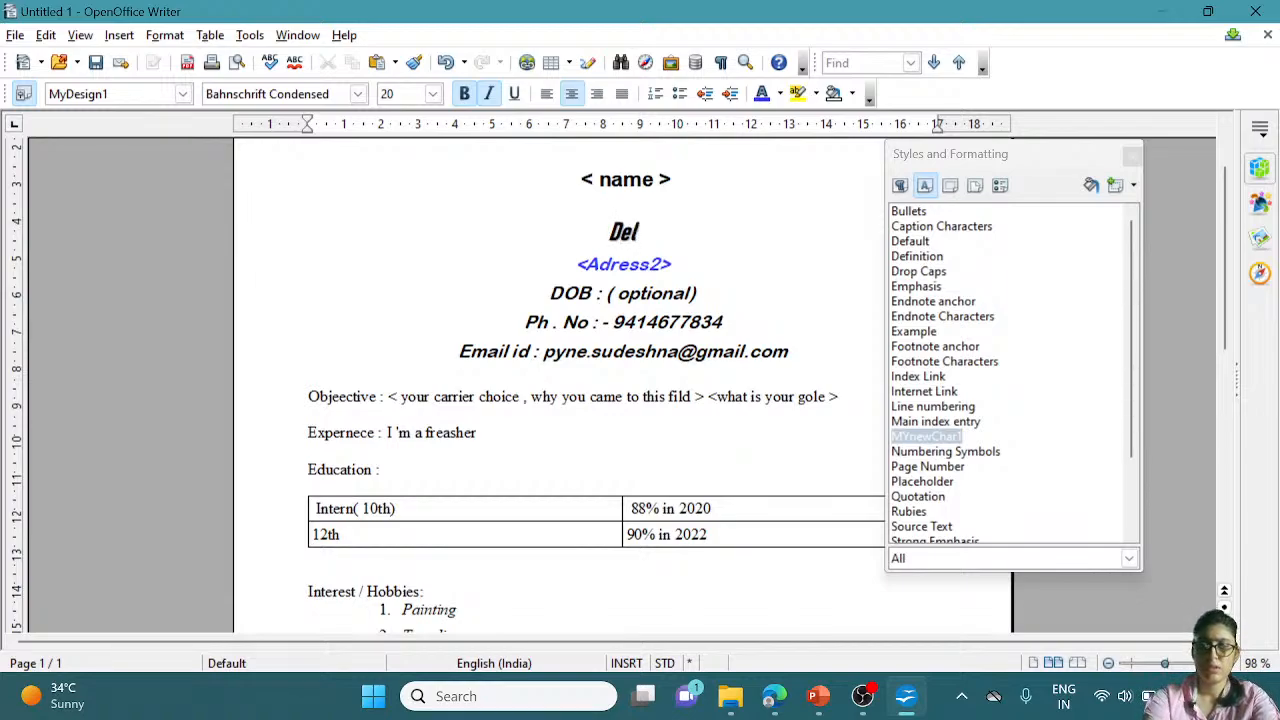
pyautogui.write('hi')
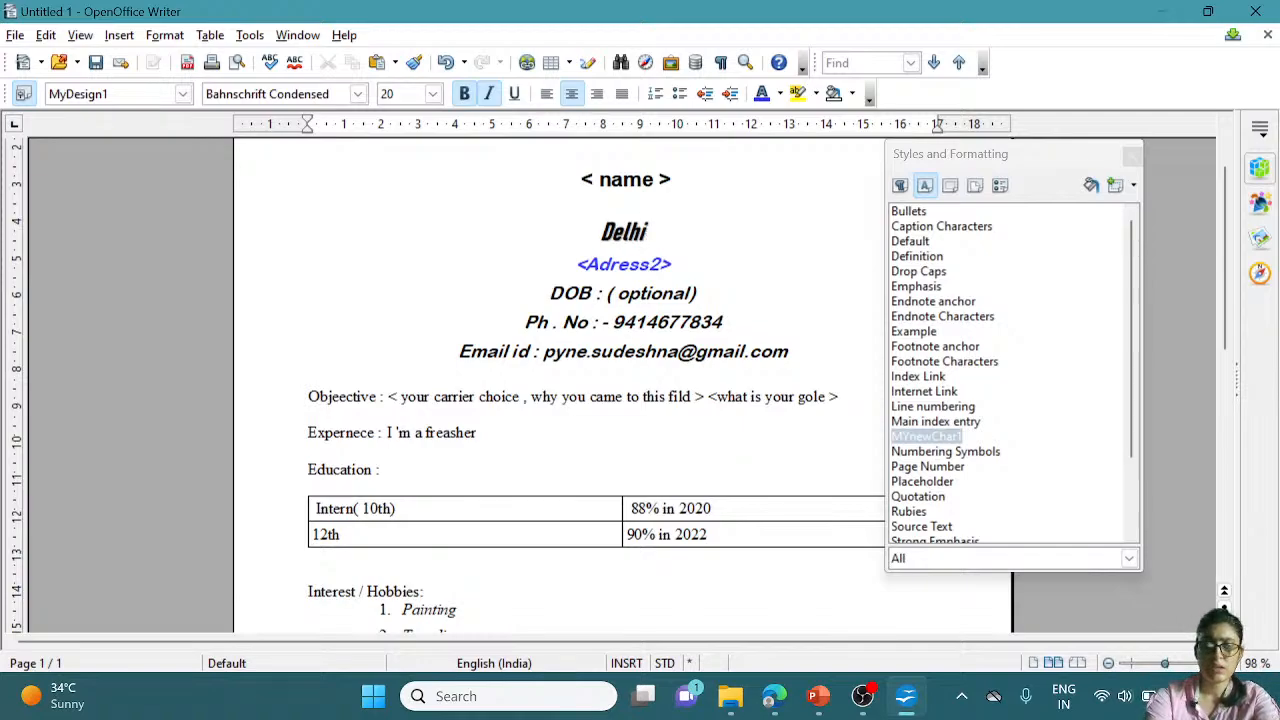
pyautogui.write(', ')
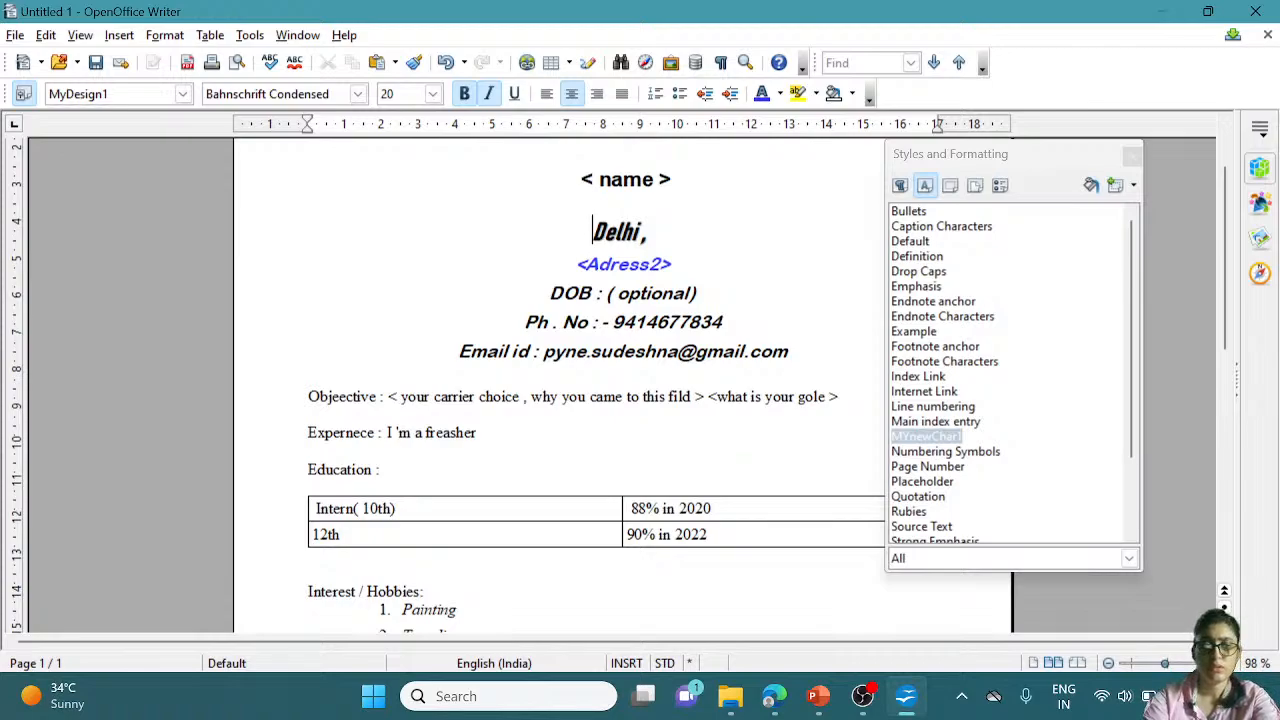
pyautogui.write('New')
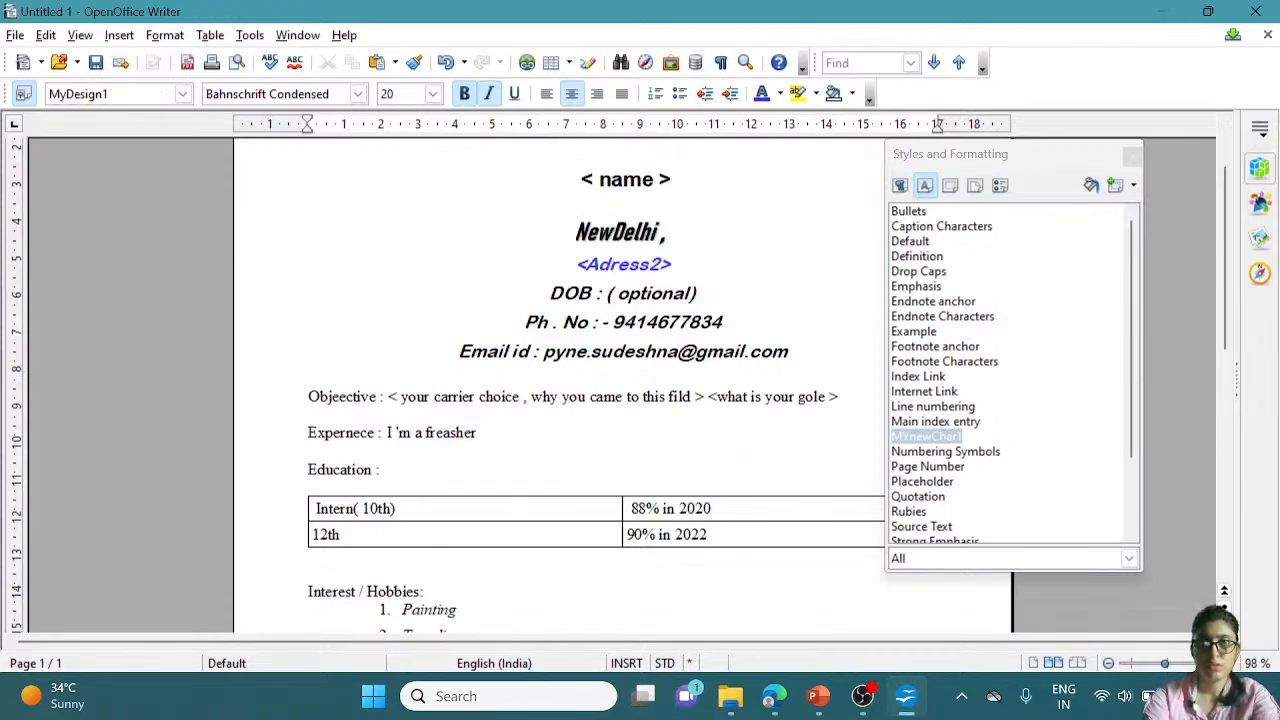
pyautogui.click(674, 231)
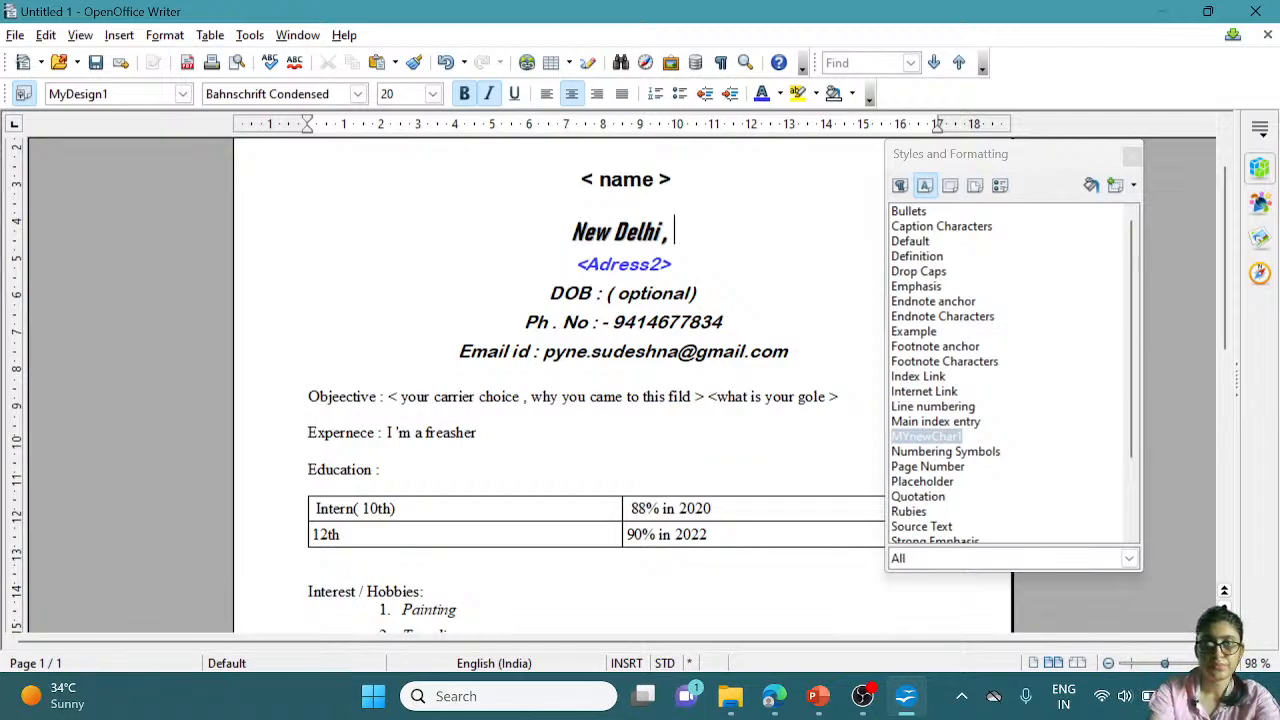
pyautogui.press('BackSpace')
pyautogui.press('BackSpace')
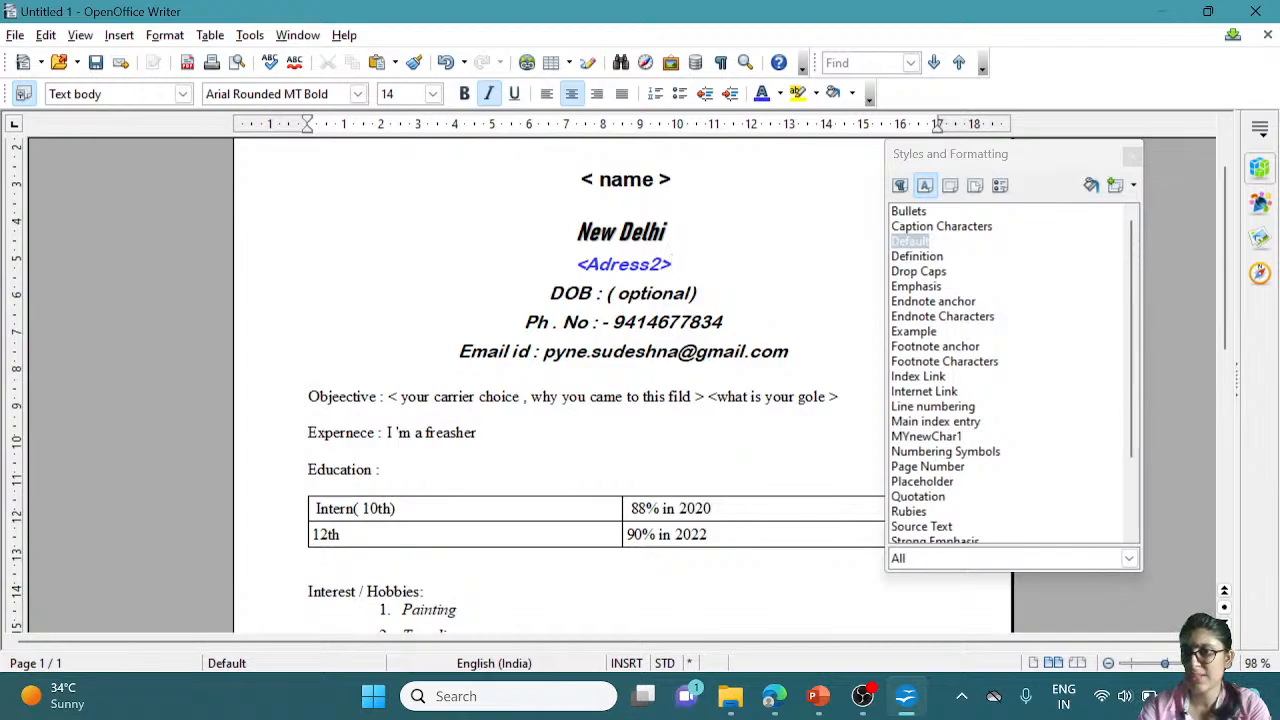
# List all paragraph styles, scroll to MyDesign1 and open its context menu
pyautogui.click(900, 185)
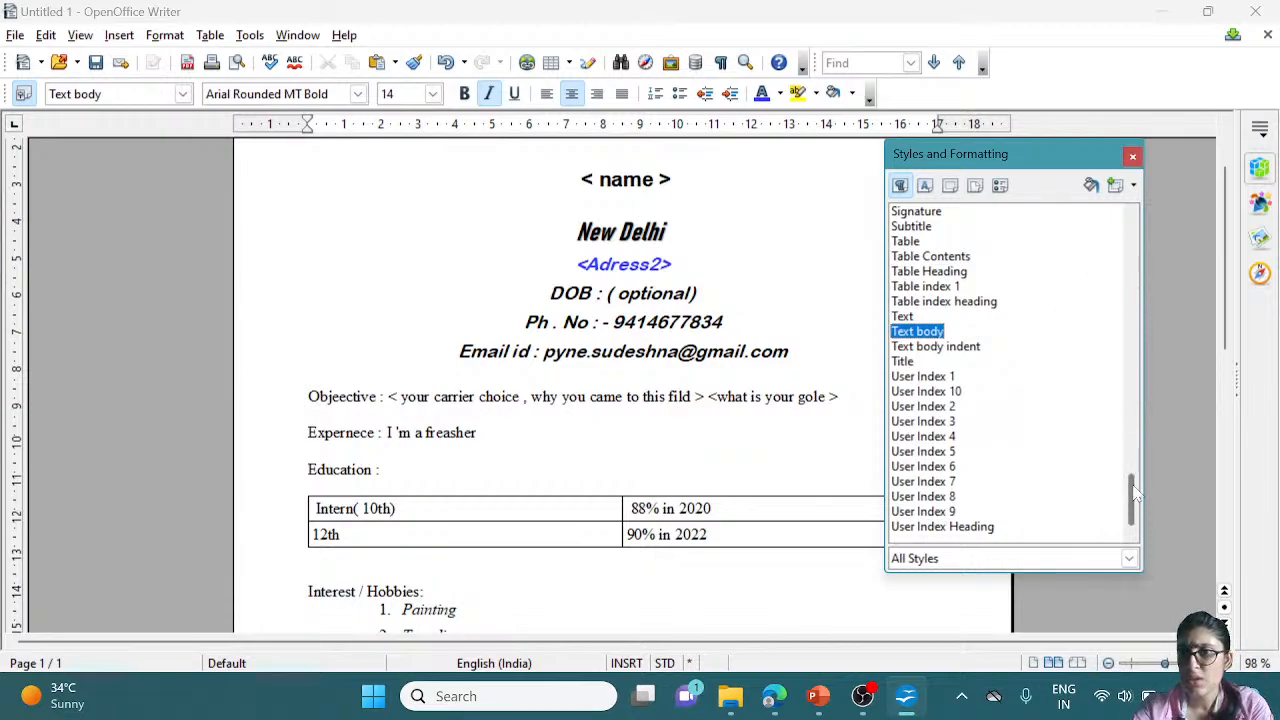
pyautogui.moveTo(1134, 492)
pyautogui.mouseDown()
pyautogui.moveTo(1120, 218)
pyautogui.moveTo(1118, 445)
pyautogui.mouseUp()
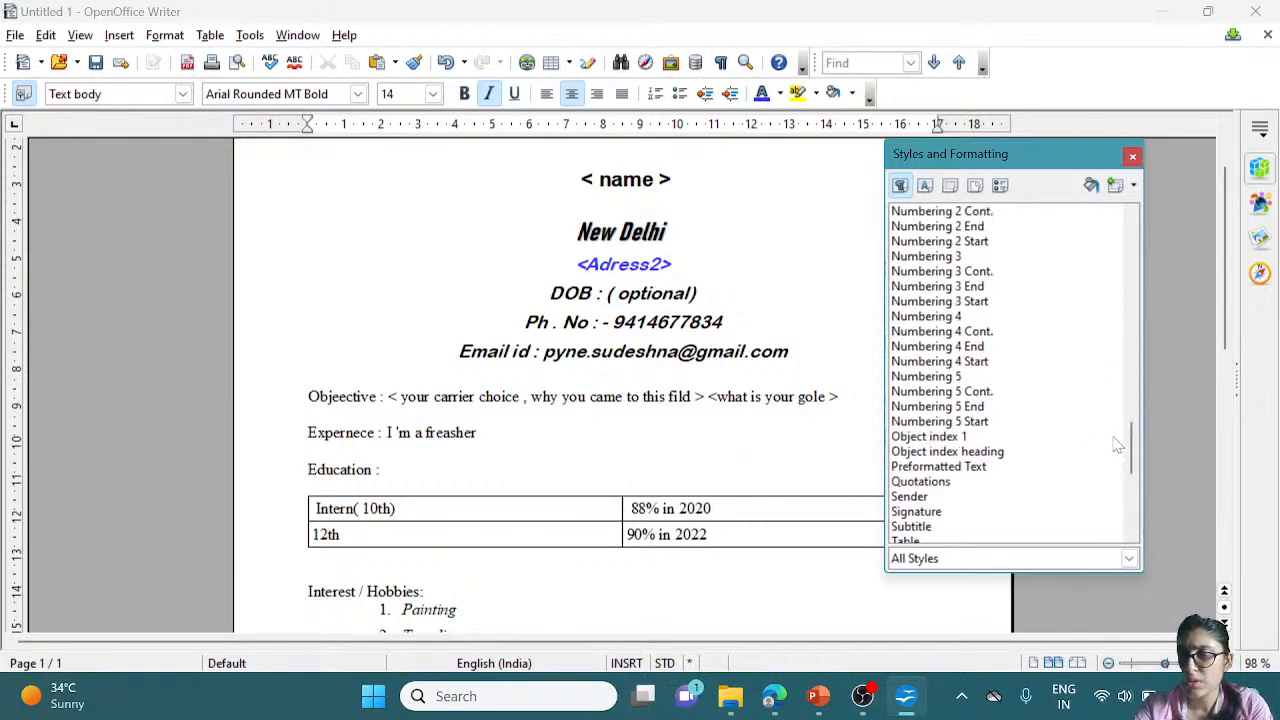
pyautogui.moveTo(1131, 445); pyautogui.dragTo(1133, 400)
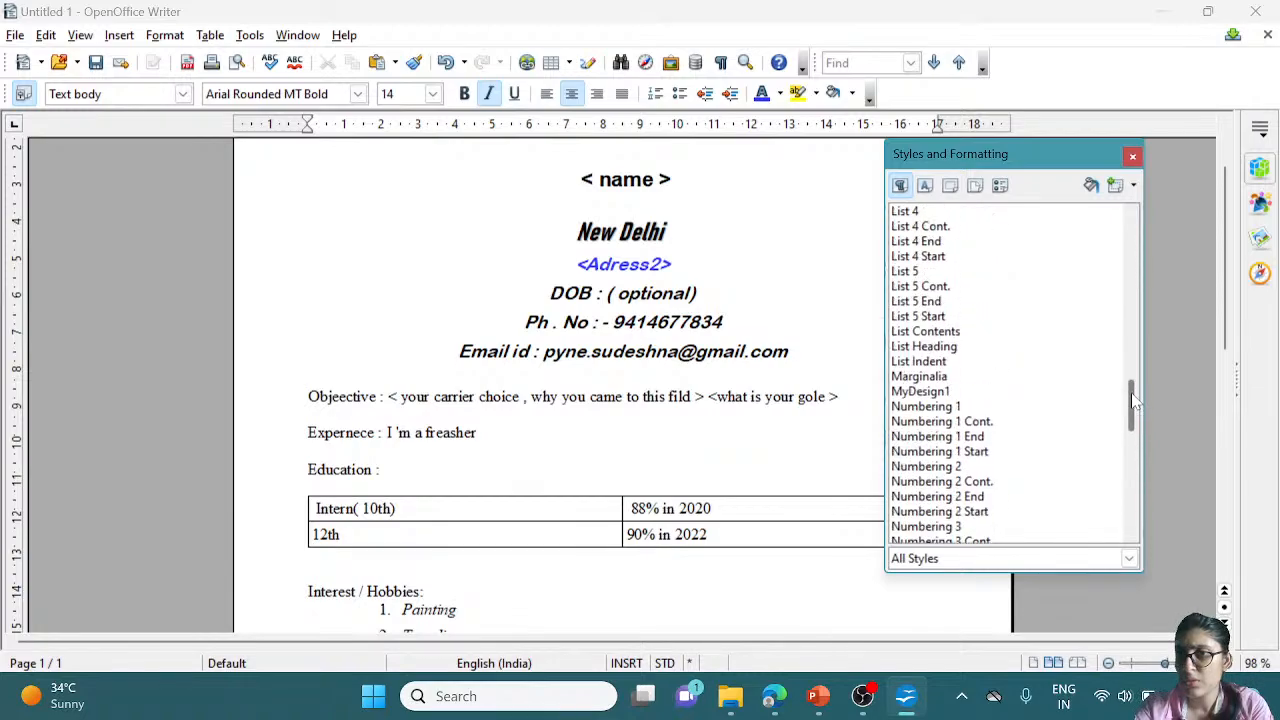
pyautogui.click(935, 393)
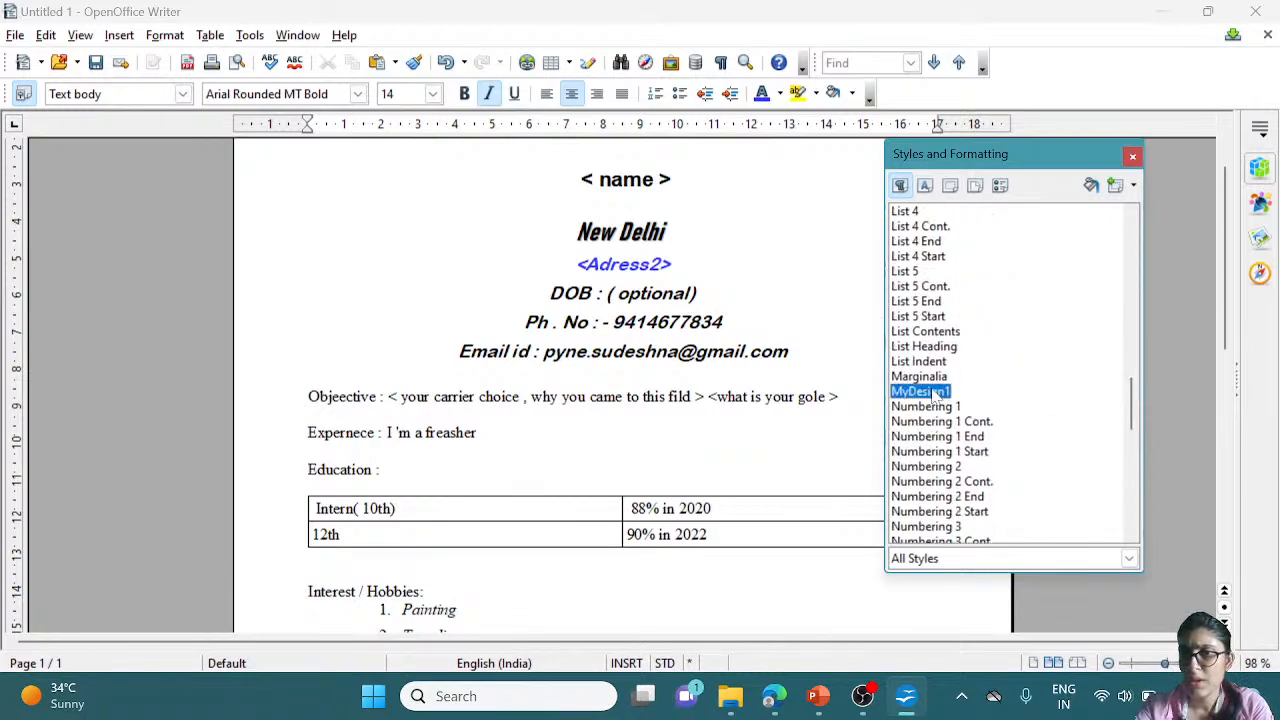
pyautogui.rightClick(935, 394)
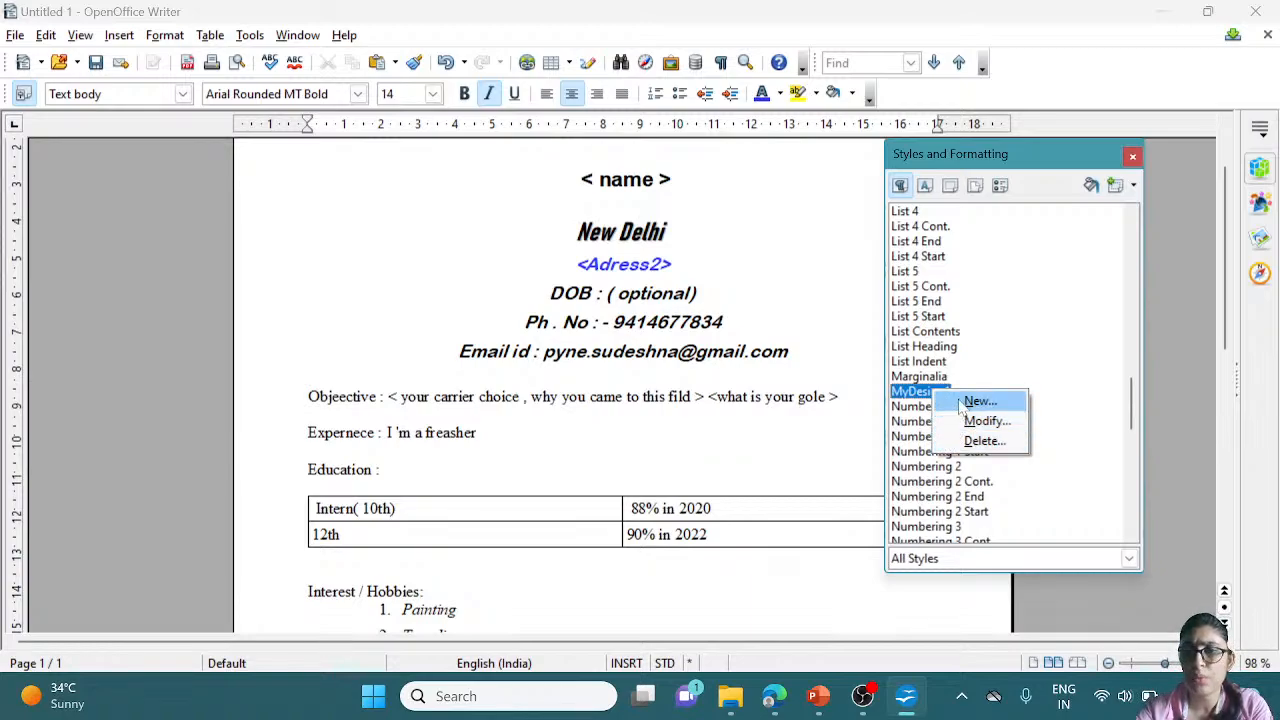
# Create a new paragraph style from MyDesign1, leaving automatic updating off
pyautogui.click(978, 401)
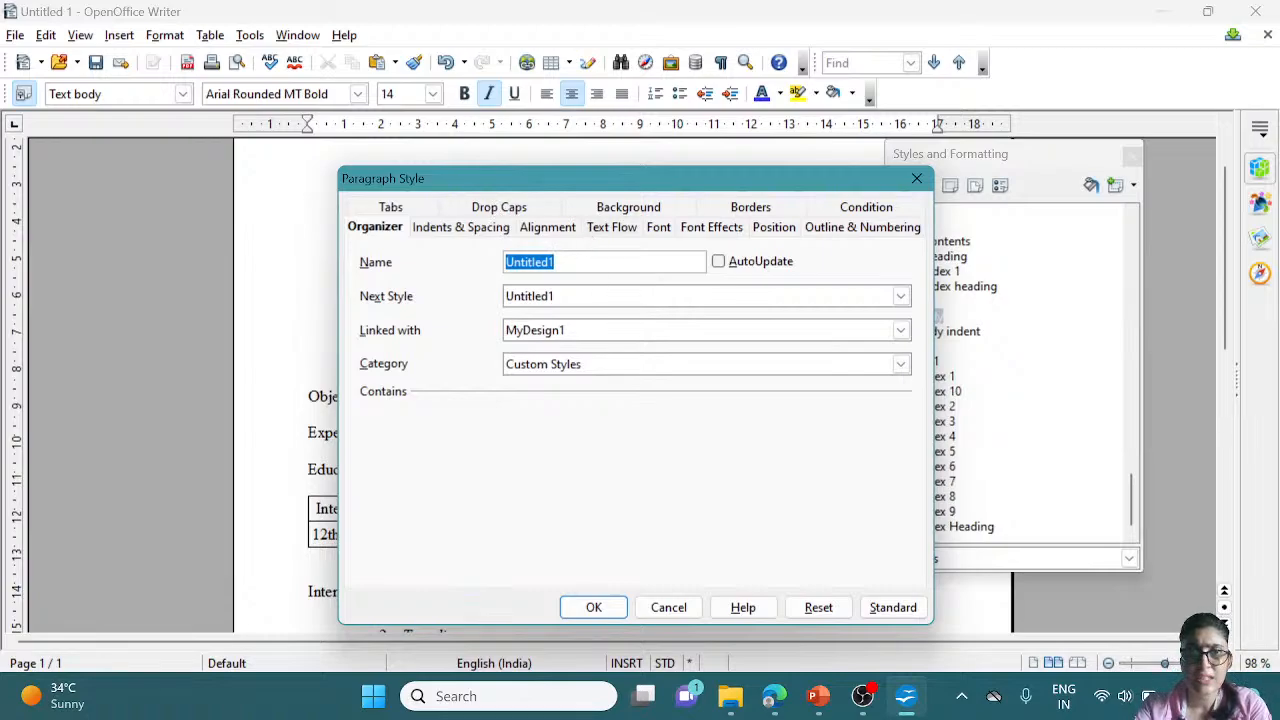
pyautogui.click(578, 262)
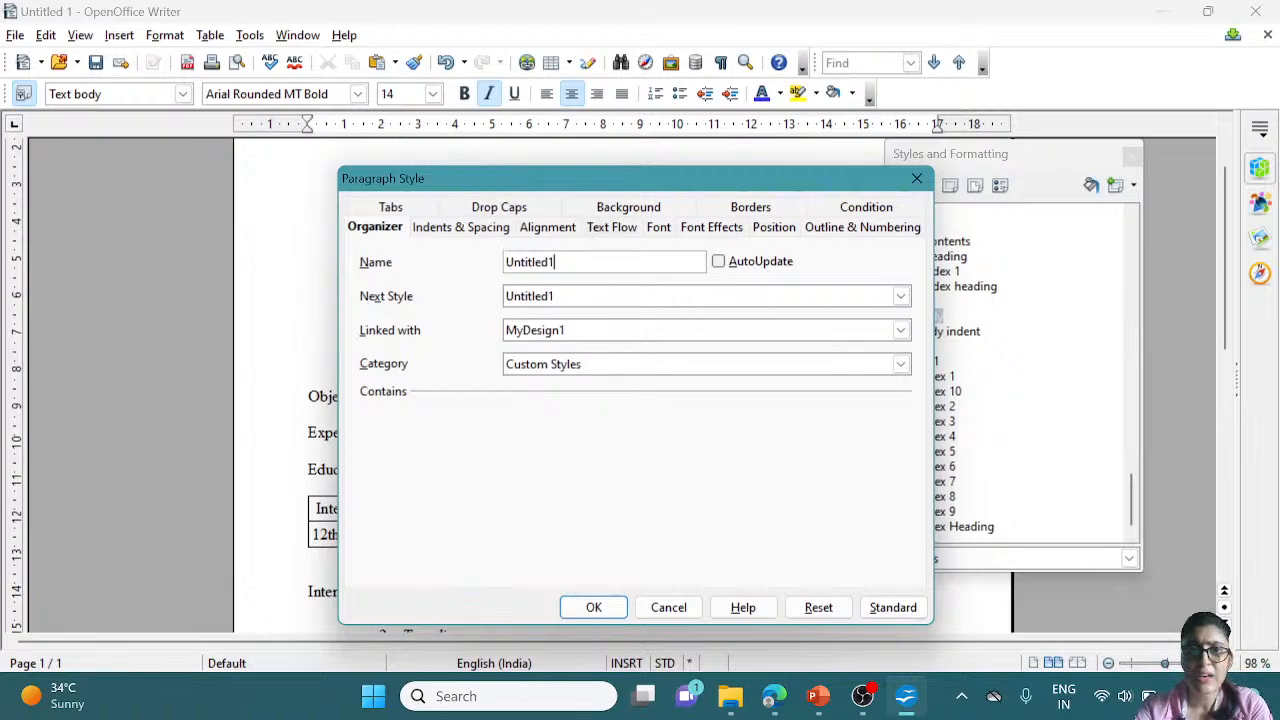
pyautogui.click(724, 265)
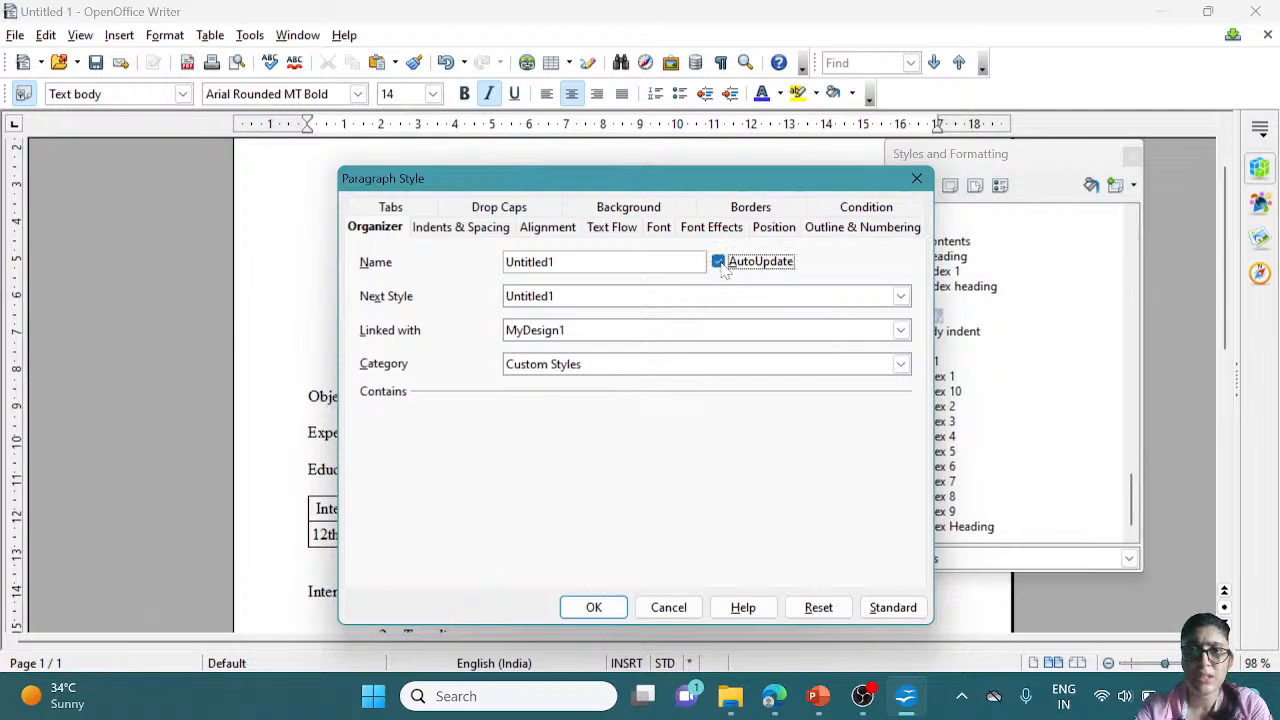
pyautogui.click(724, 266)
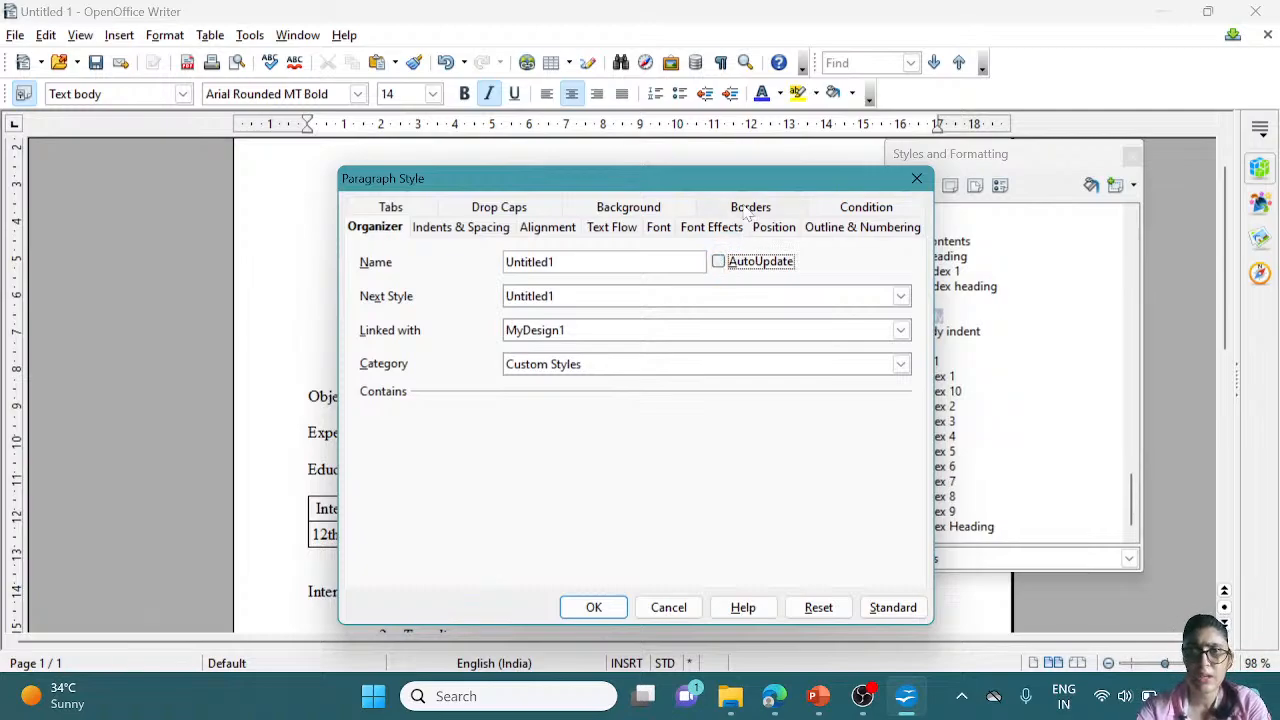
pyautogui.click(750, 207)
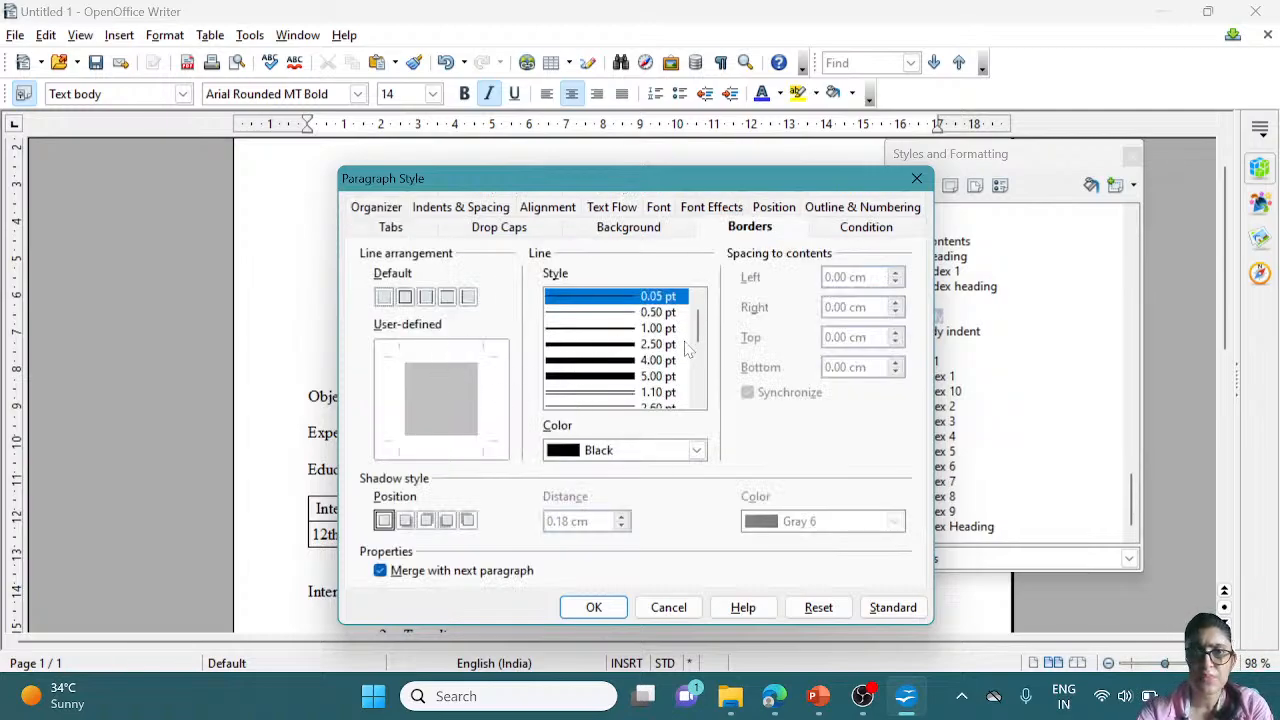
# Give the new style a Gray 1 background after trying Blue 1 and Purple 3
pyautogui.click(625, 230)
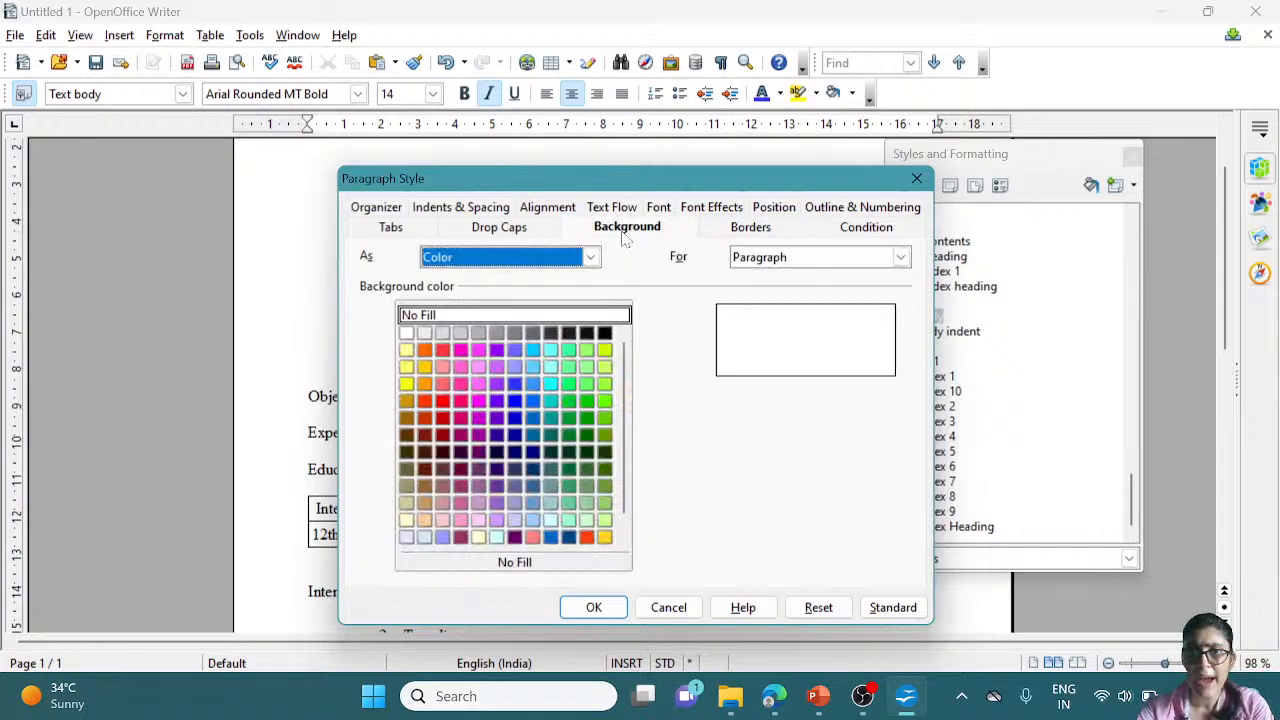
pyautogui.click(515, 367)
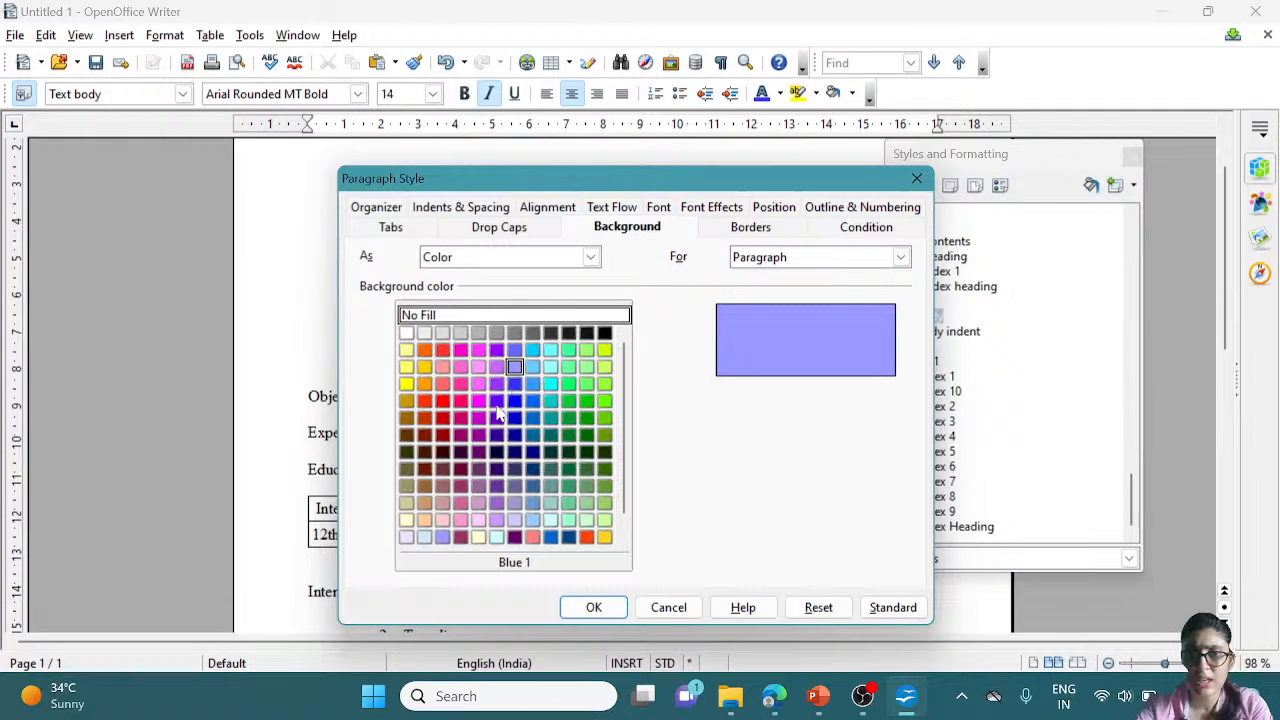
pyautogui.click(497, 400)
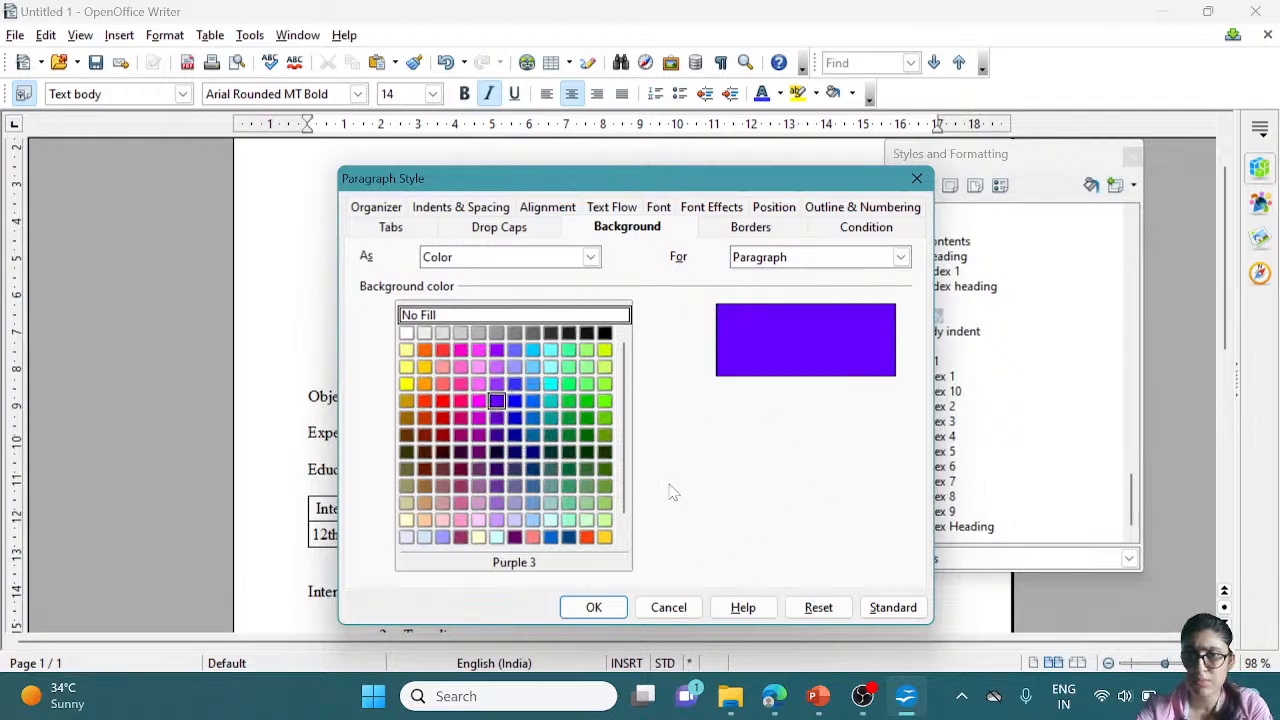
pyautogui.click(424, 334)
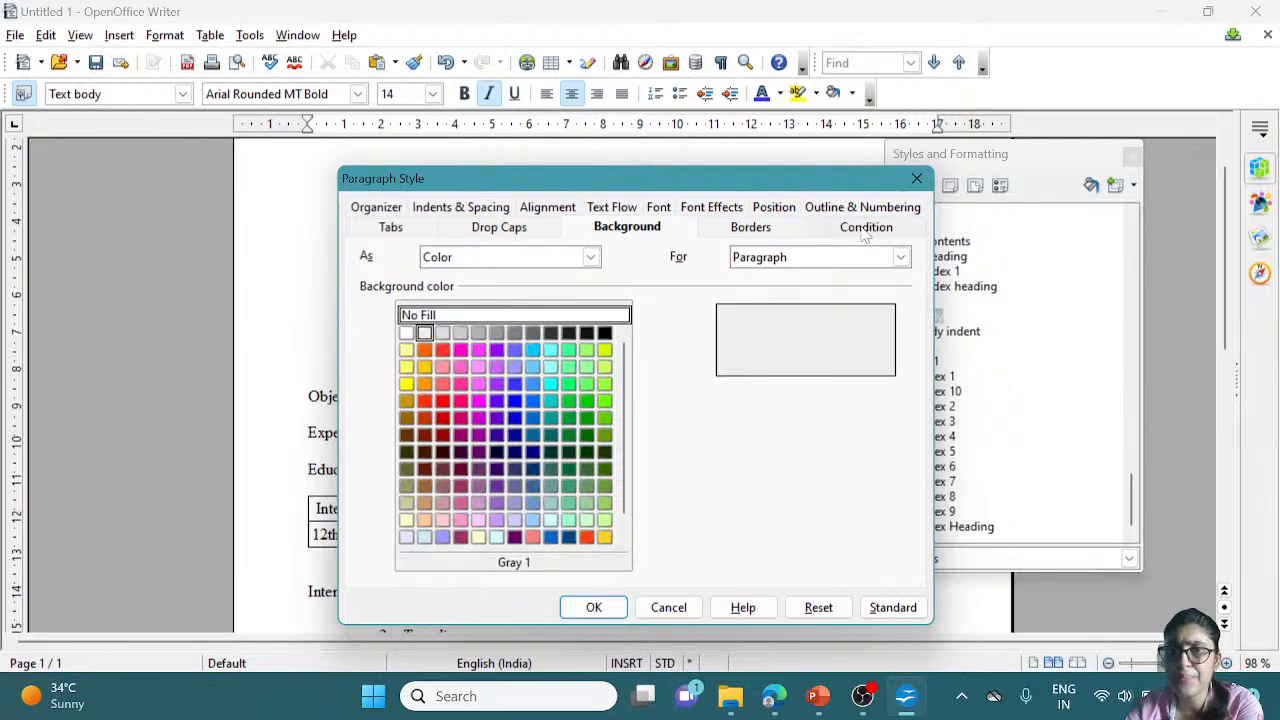
pyautogui.click(513, 231)
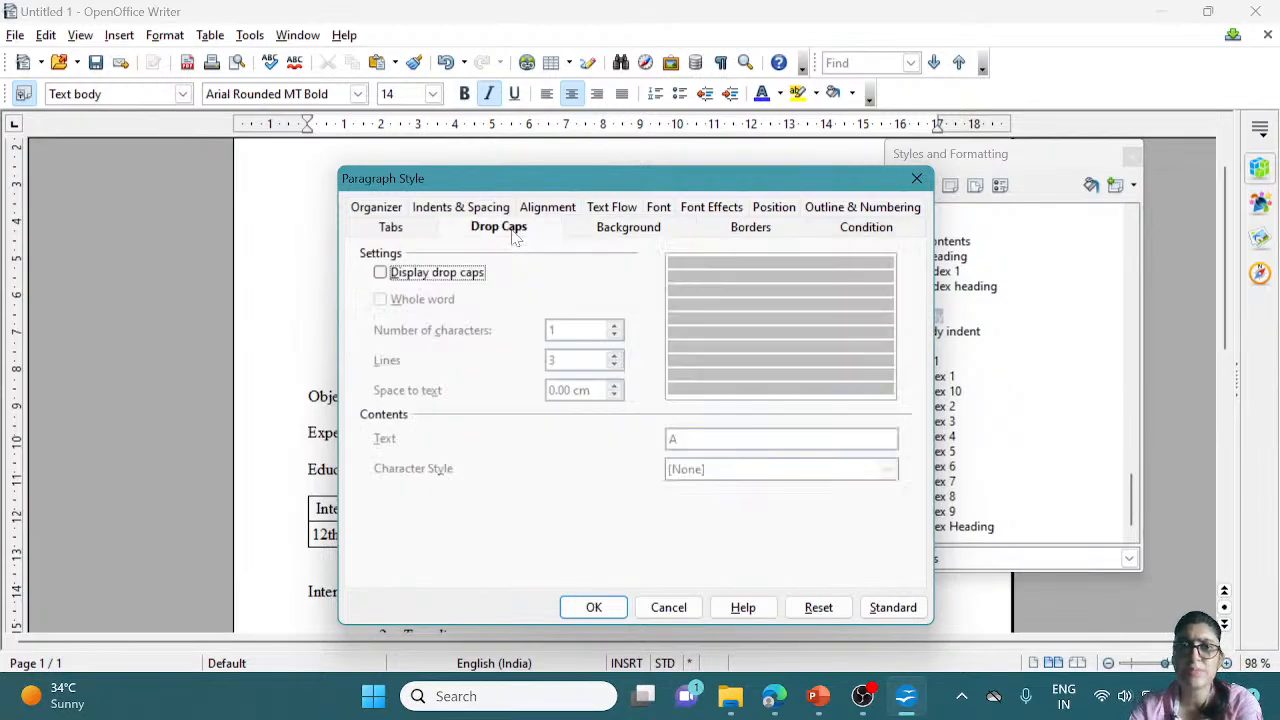
# Enable Display drop caps for the paragraph style
pyautogui.click(380, 273)
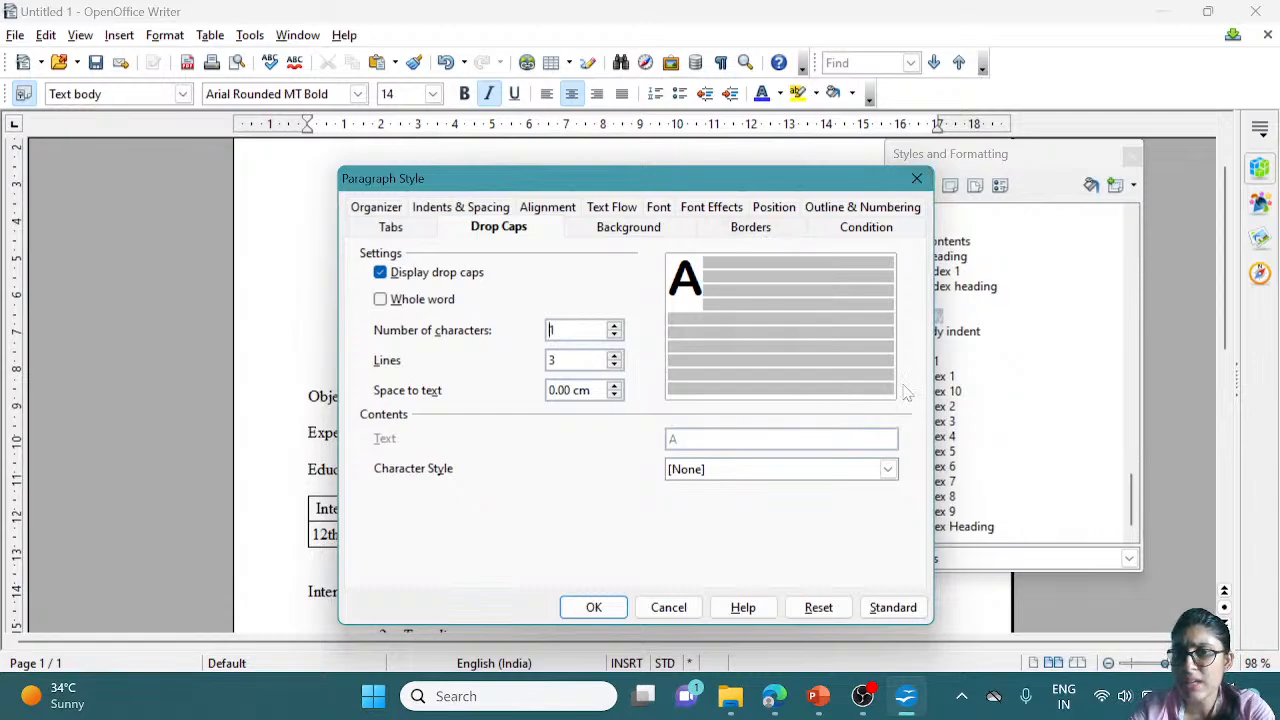
pyautogui.click(388, 234)
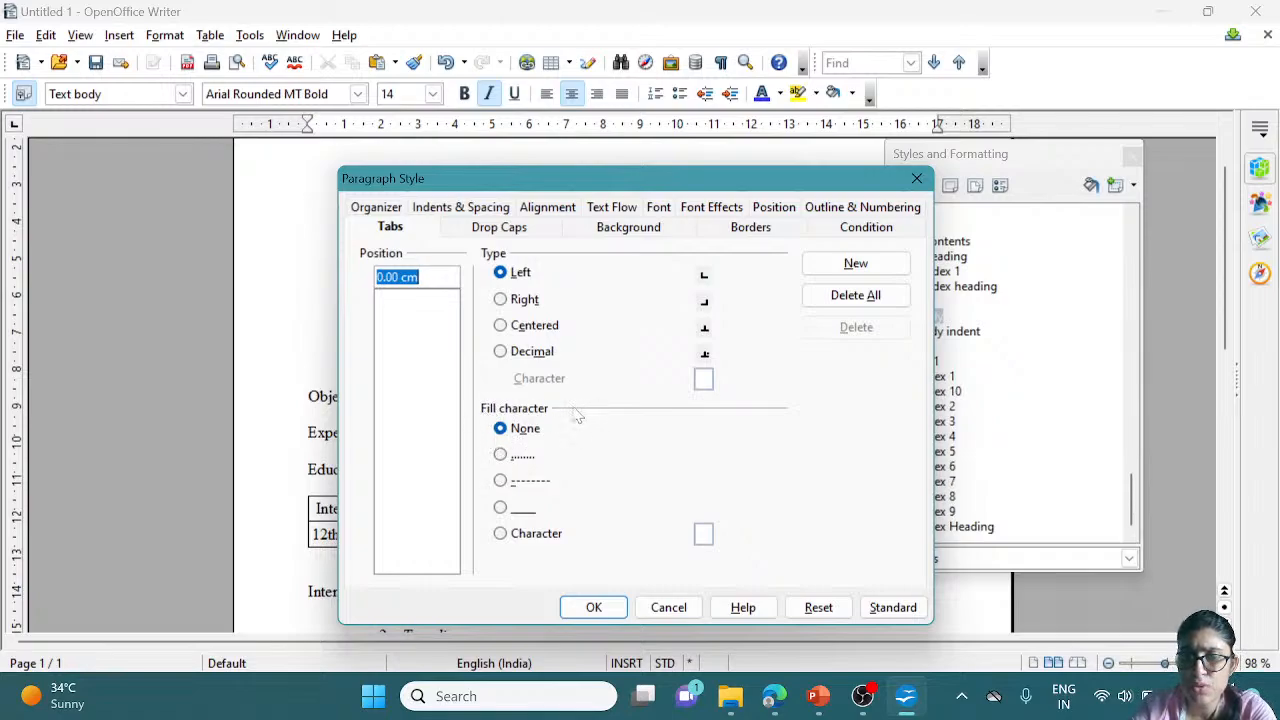
# Keep a Left tab stop at 0.00 cm and confirm the paragraph style changes
pyautogui.click(499, 274)
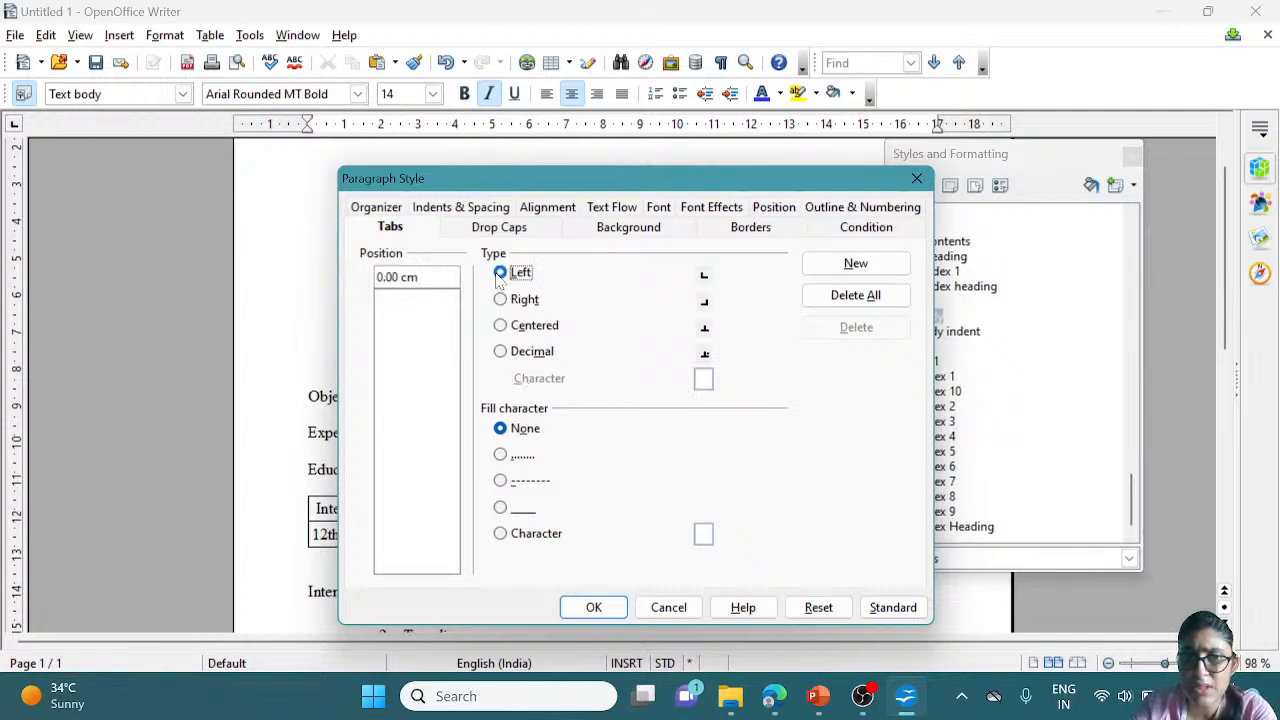
pyautogui.click(418, 277)
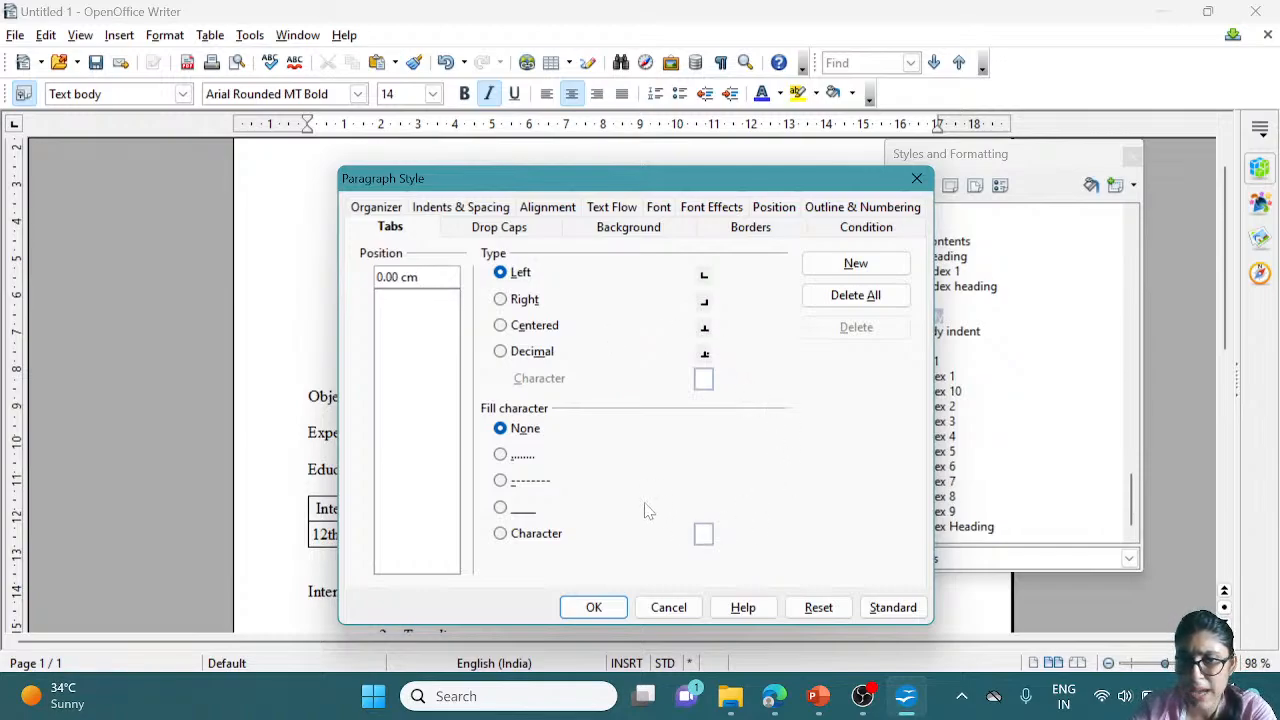
pyautogui.click(593, 607)
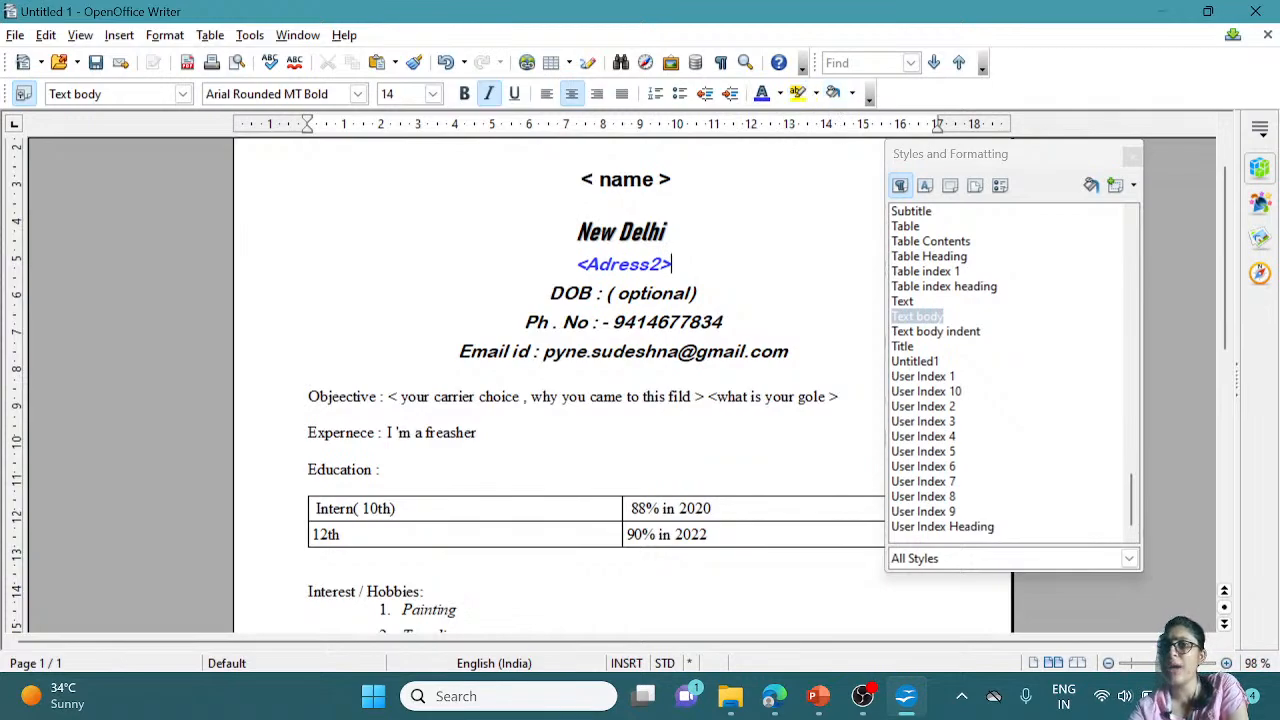
# Close Styles and Formatting, then browse the Format, View and Tools menus without choosing anything
pyautogui.click(1133, 156)
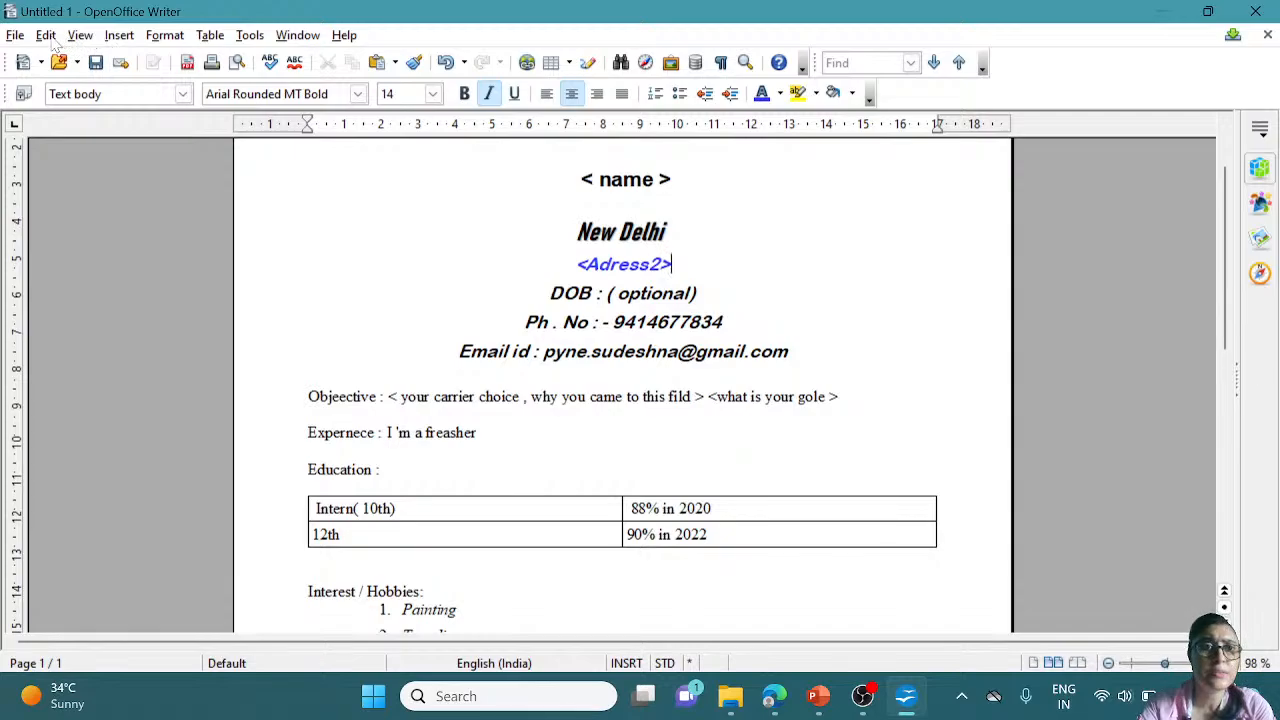
pyautogui.click(164, 36)
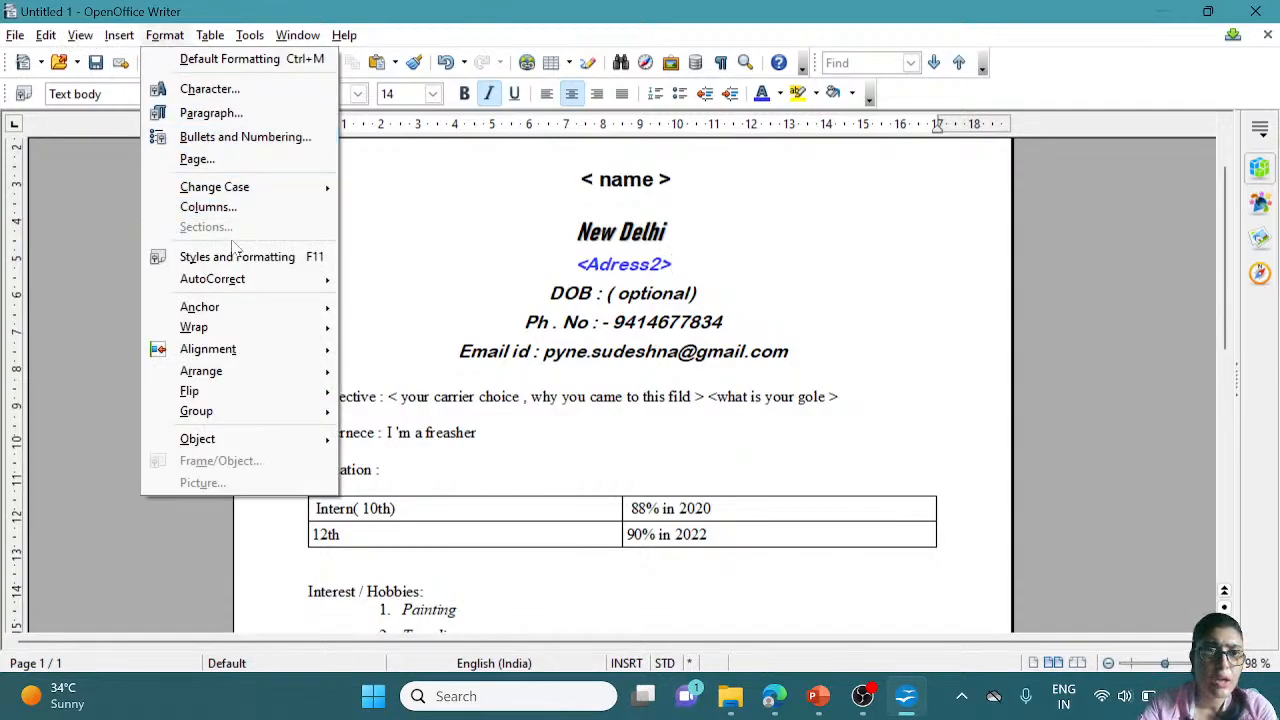
pyautogui.moveTo(244, 360)
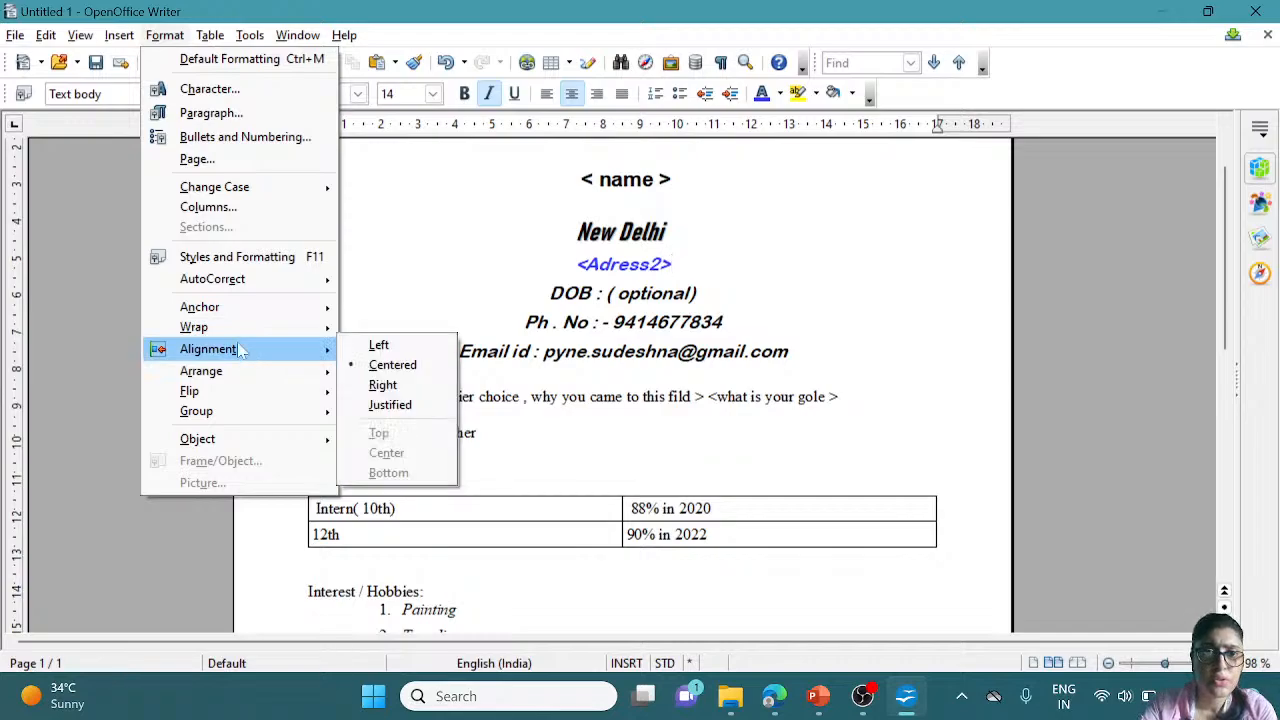
pyautogui.moveTo(108, 40)
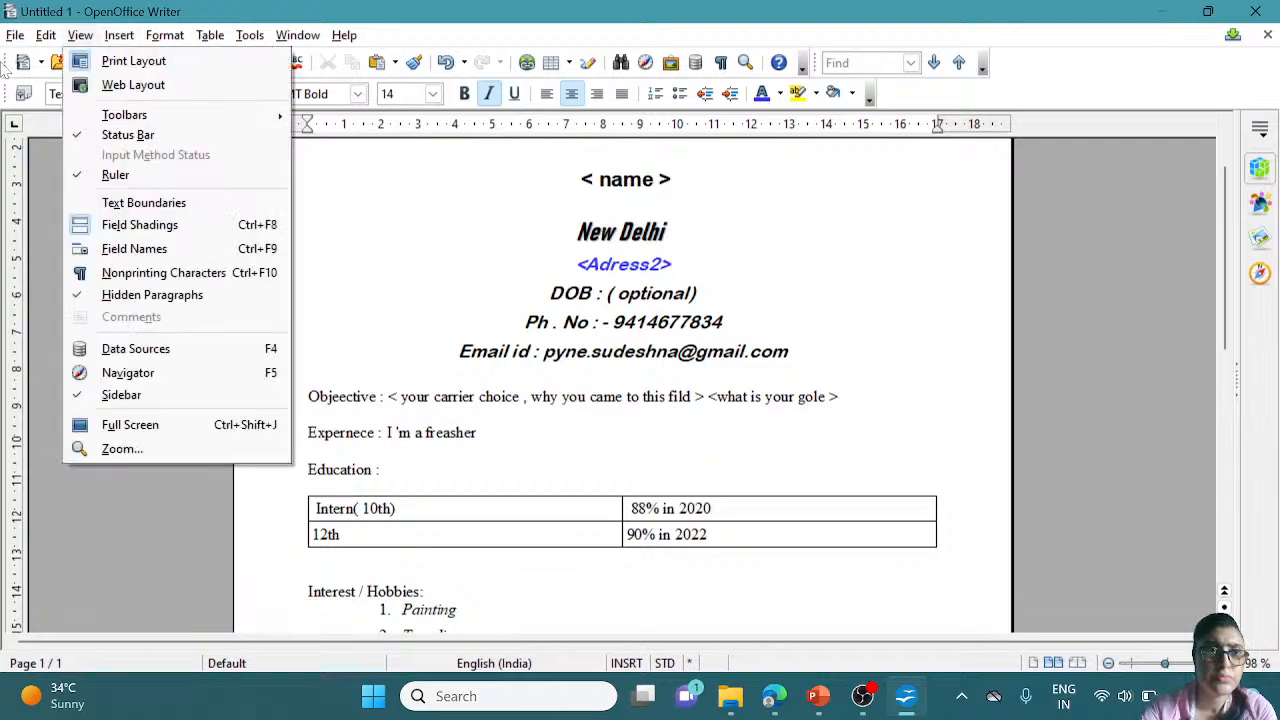
pyautogui.click(46, 36)
pyautogui.click(80, 35)
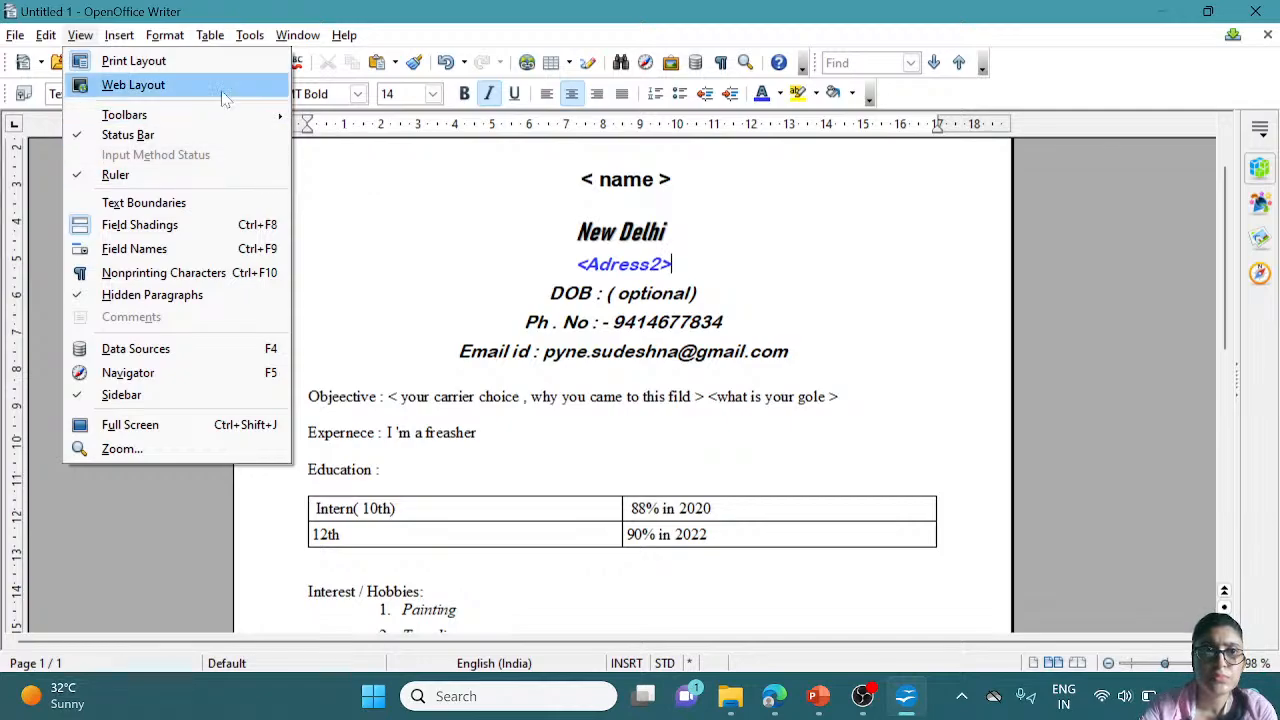
pyautogui.moveTo(237, 42)
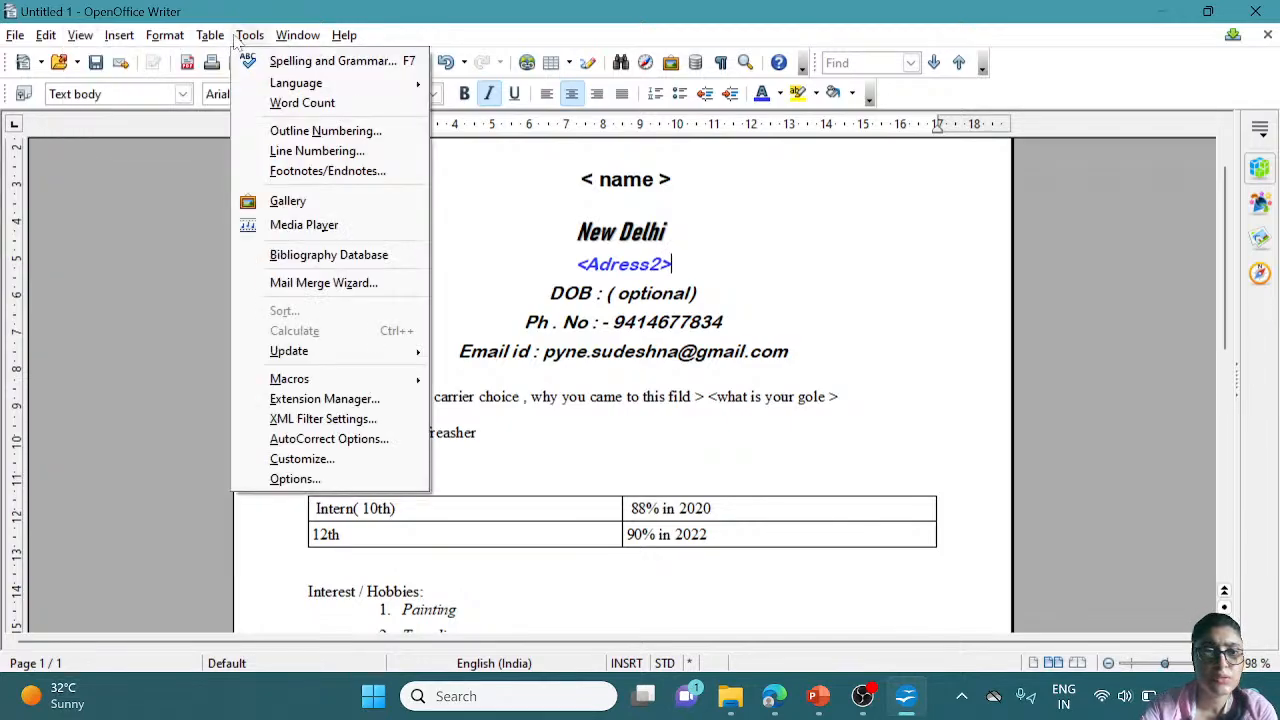
pyautogui.click(588, 228)
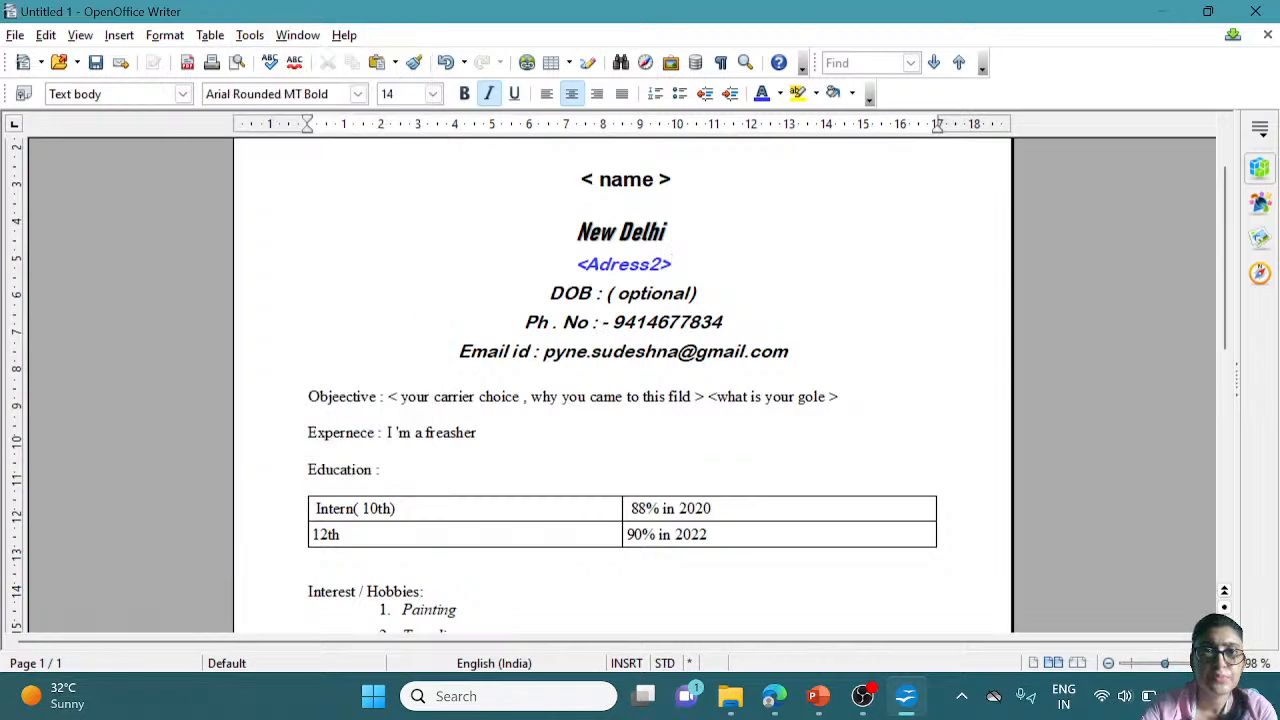
# Apply Heading 3, Heading 4 and Heading 10 to '< name >', then settle on Default
pyautogui.moveTo(581, 179); pyautogui.dragTo(672, 180)
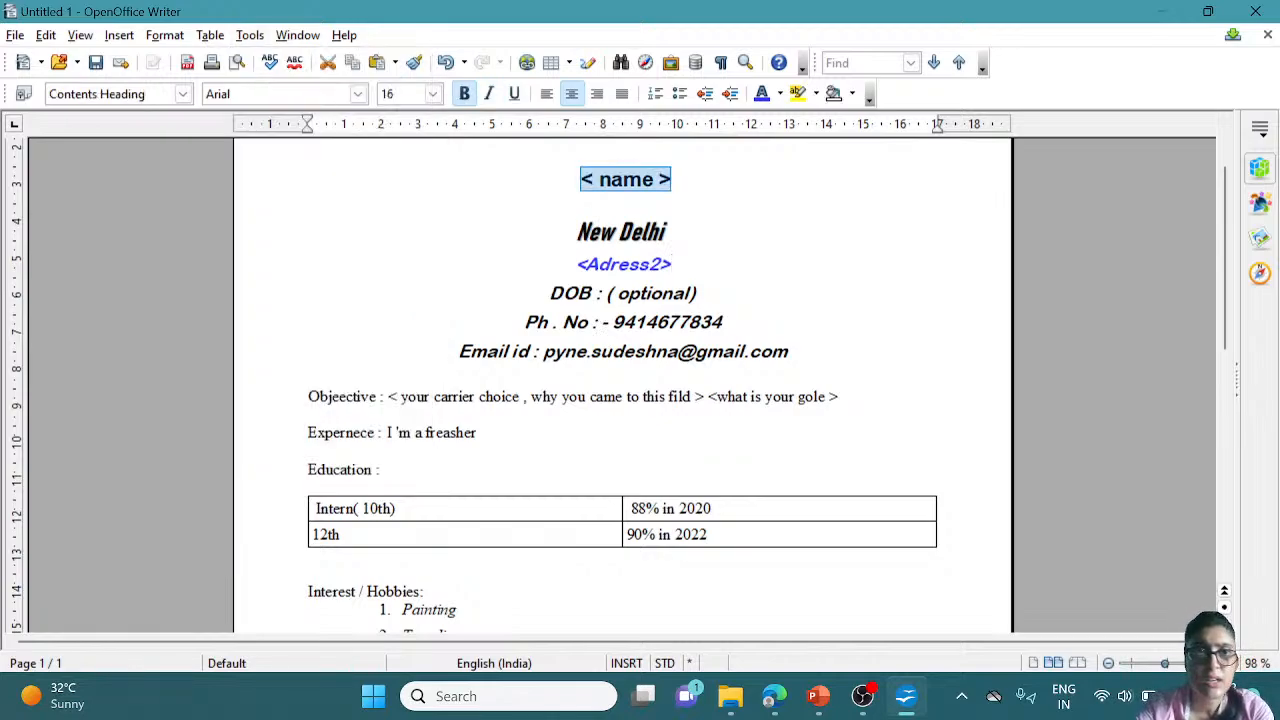
pyautogui.click(23, 94)
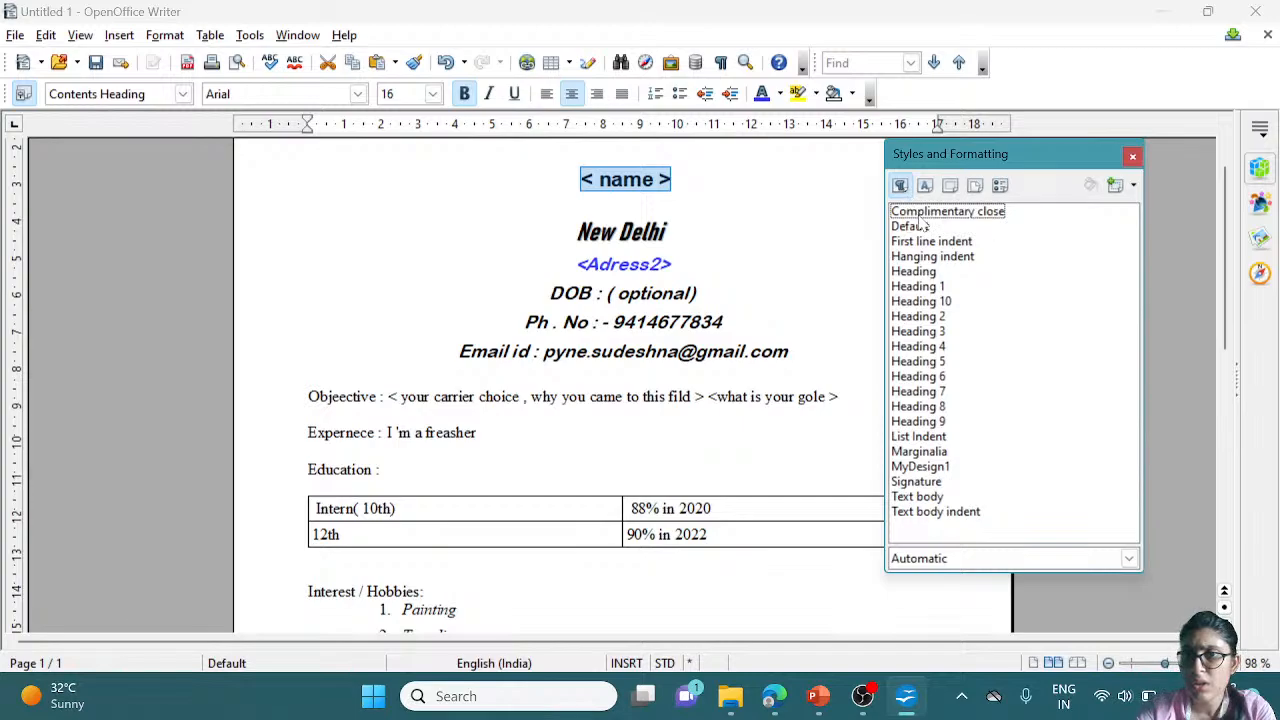
pyautogui.click(921, 338)
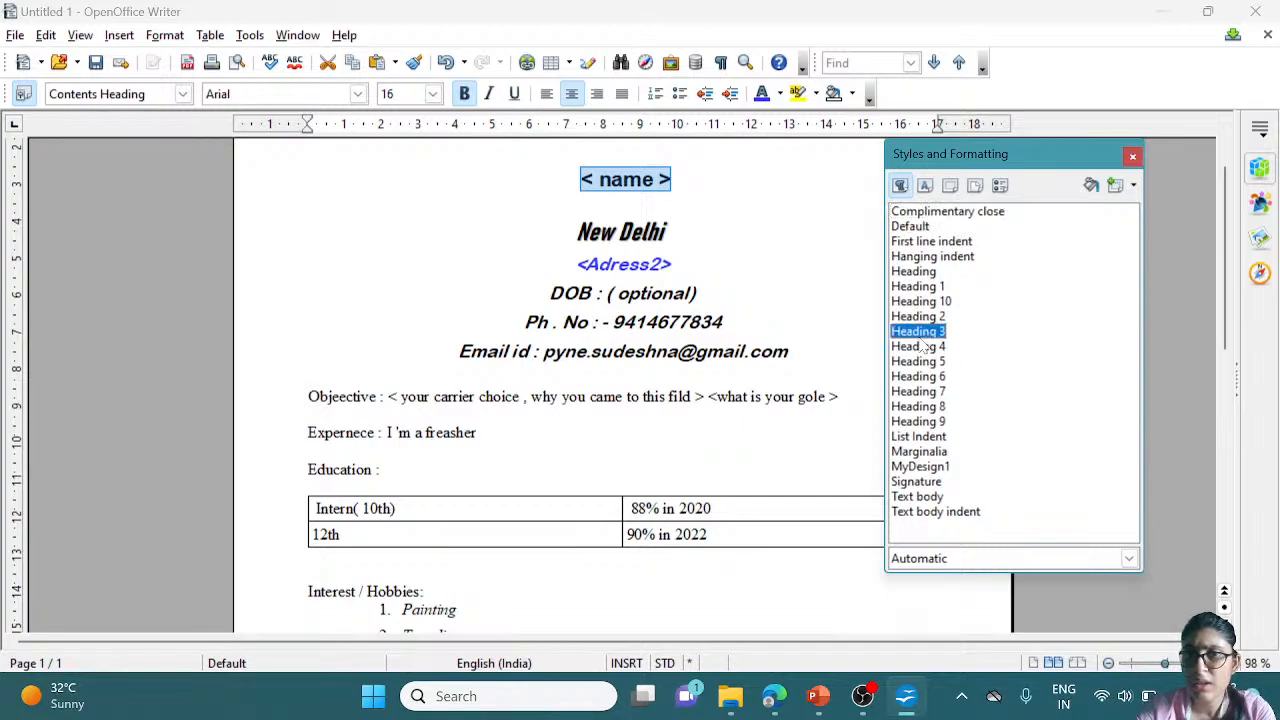
pyautogui.doubleClick(920, 334)
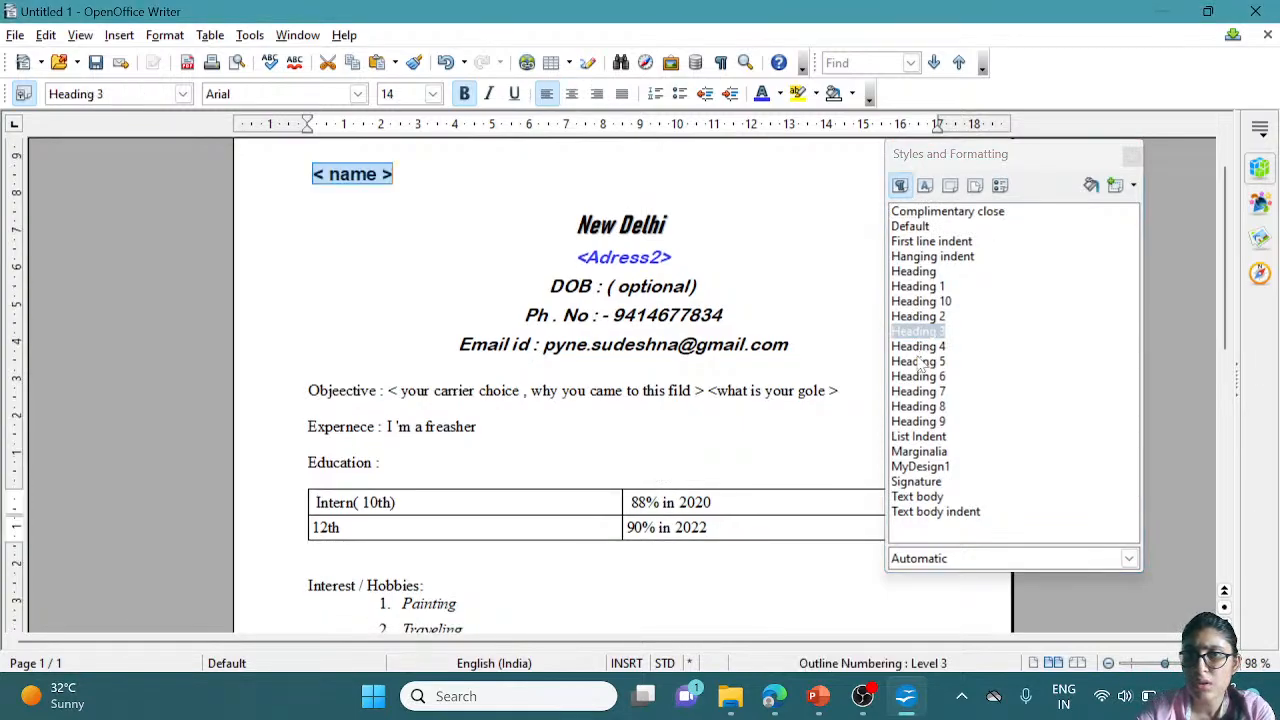
pyautogui.doubleClick(918, 346)
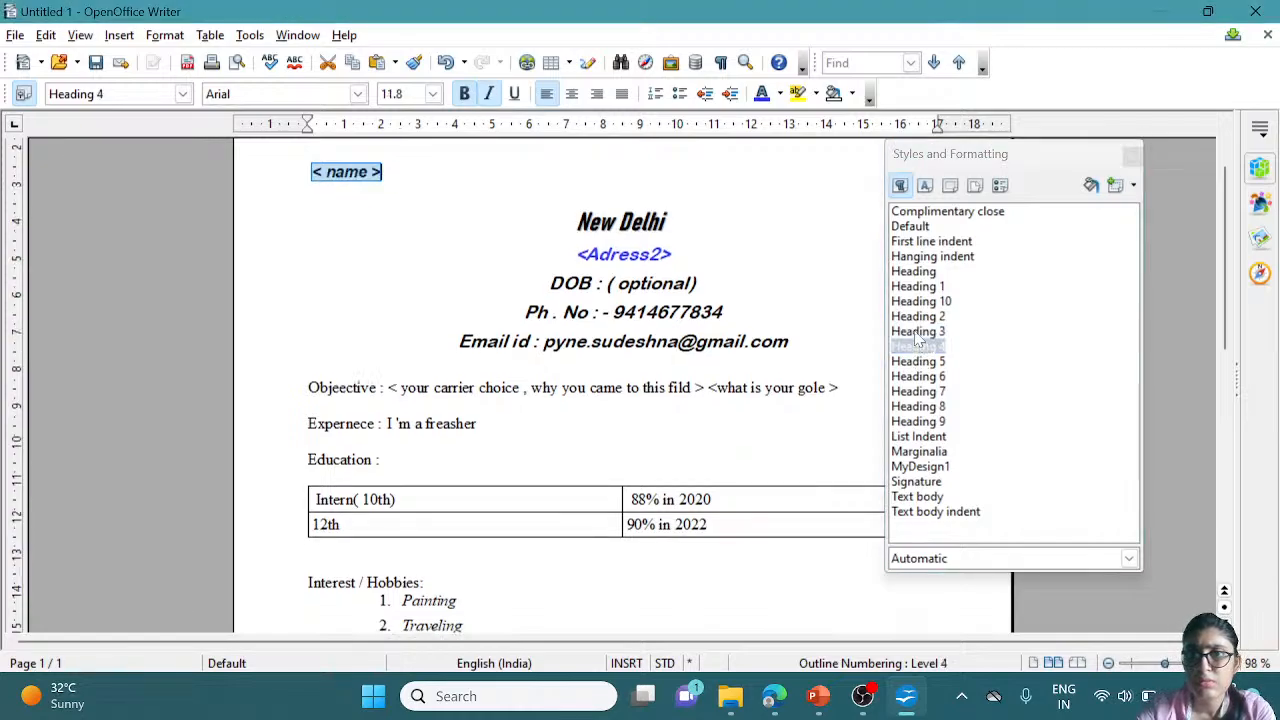
pyautogui.doubleClick(922, 301)
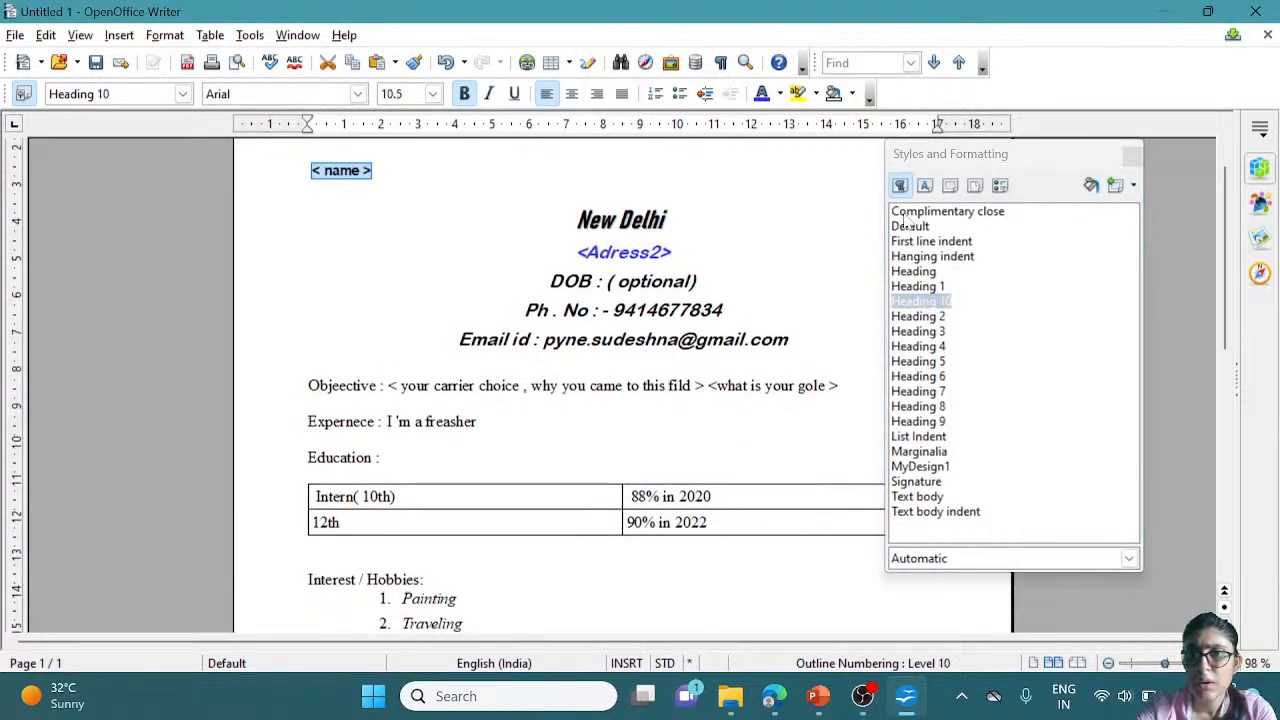
pyautogui.click(922, 482)
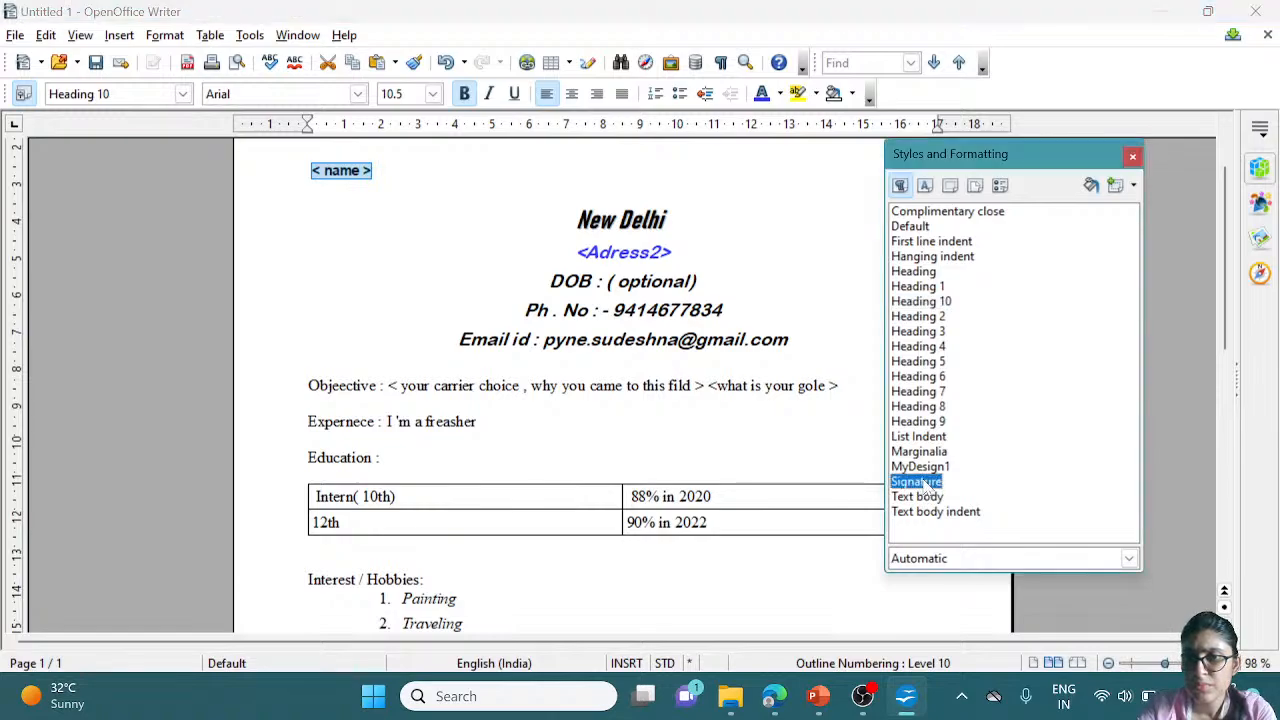
pyautogui.click(915, 228)
pyautogui.doubleClick(917, 229)
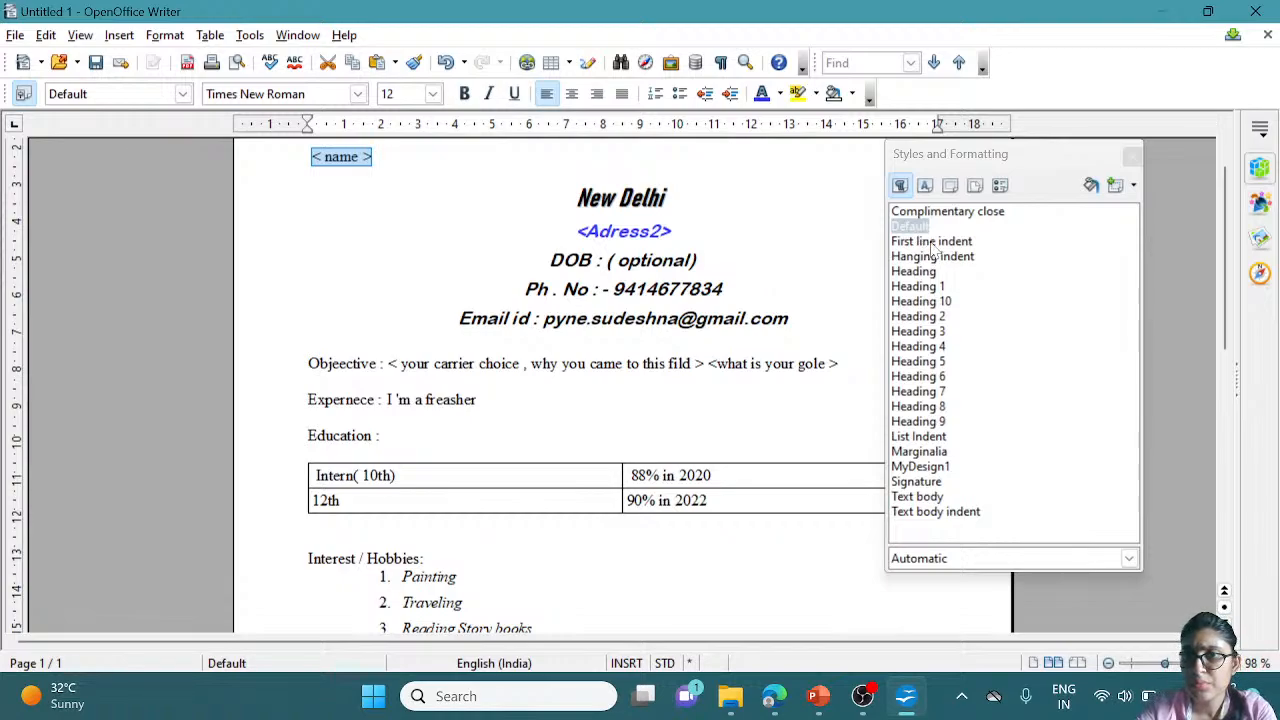
# Make the Default paragraph style's text centered
pyautogui.rightClick(922, 228)
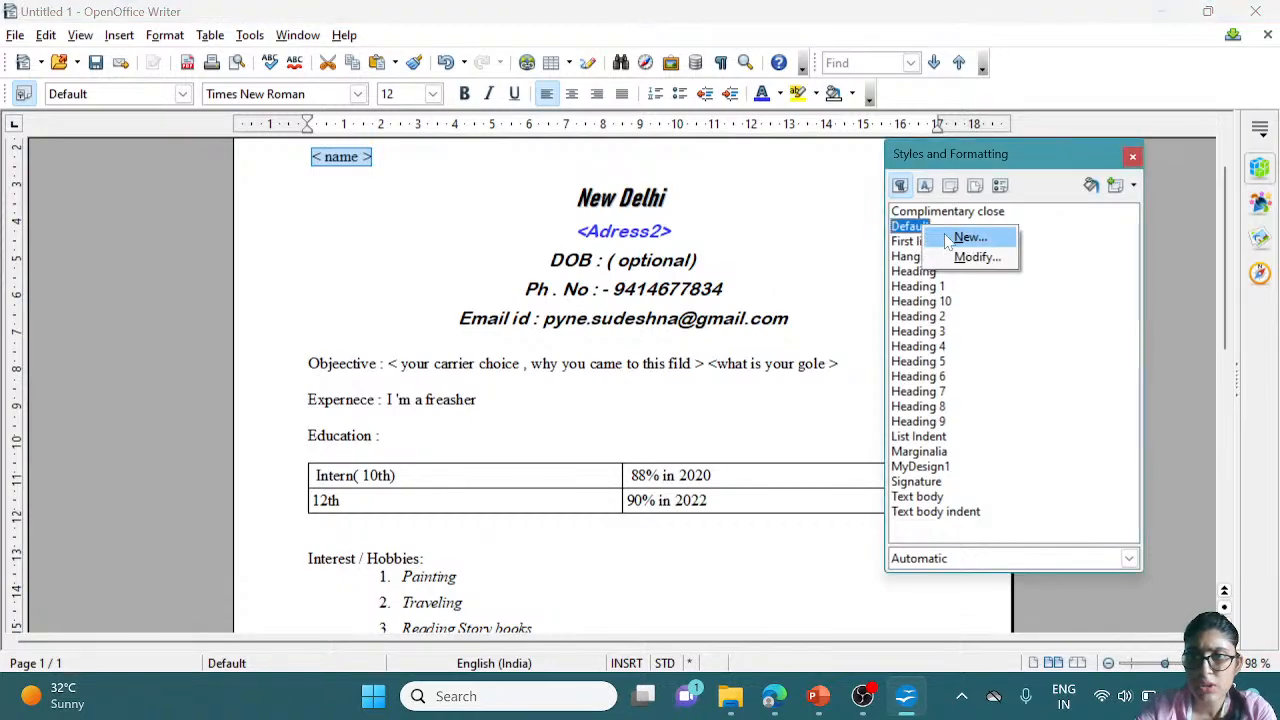
pyautogui.click(955, 258)
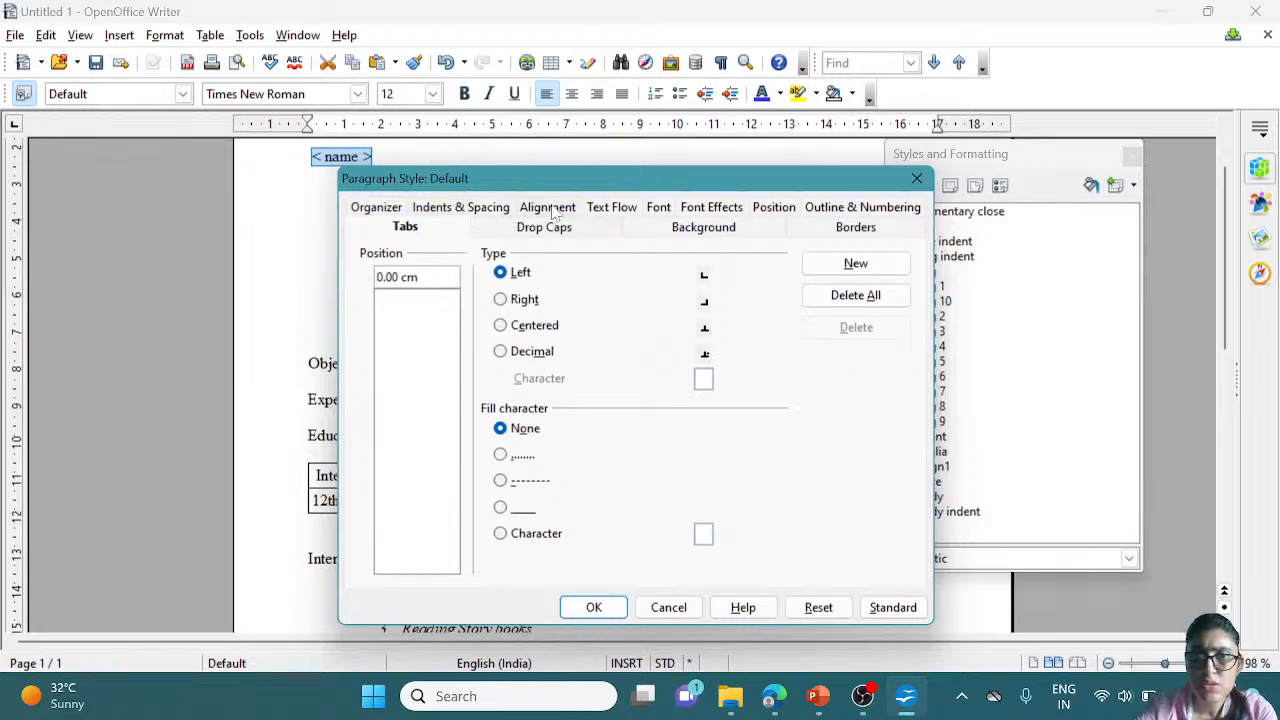
pyautogui.click(563, 208)
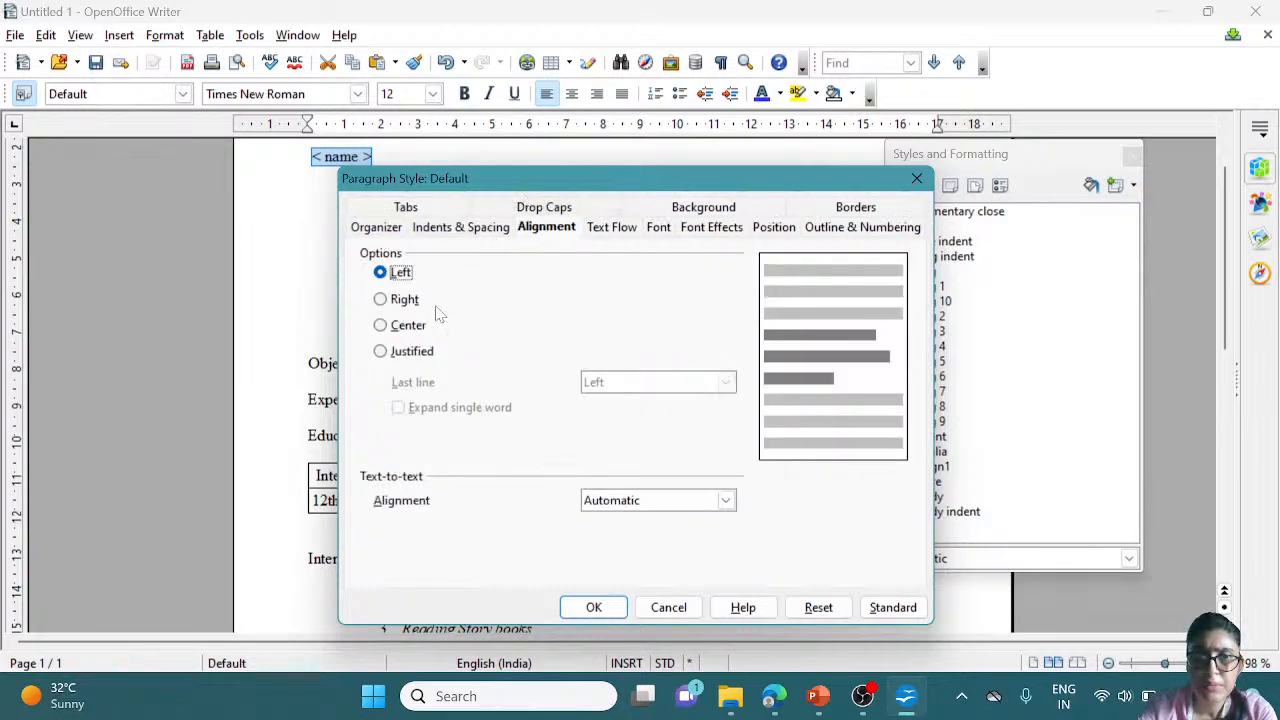
pyautogui.click(381, 328)
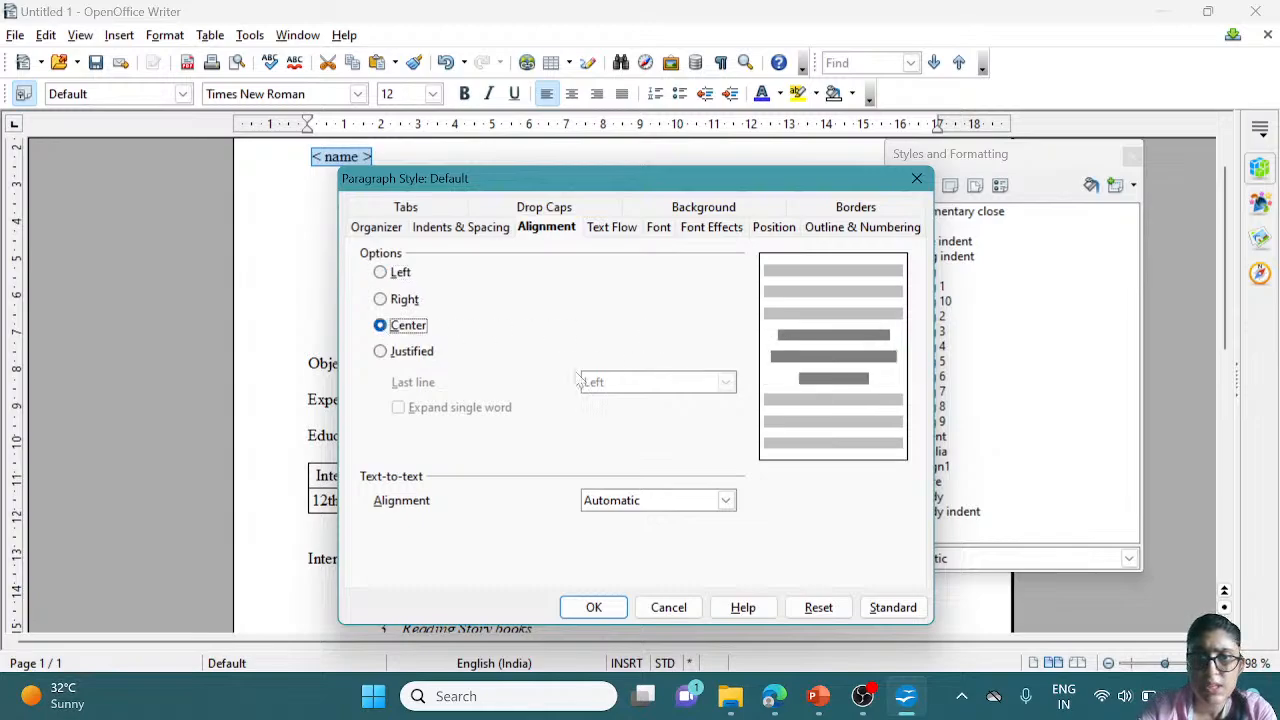
pyautogui.click(596, 607)
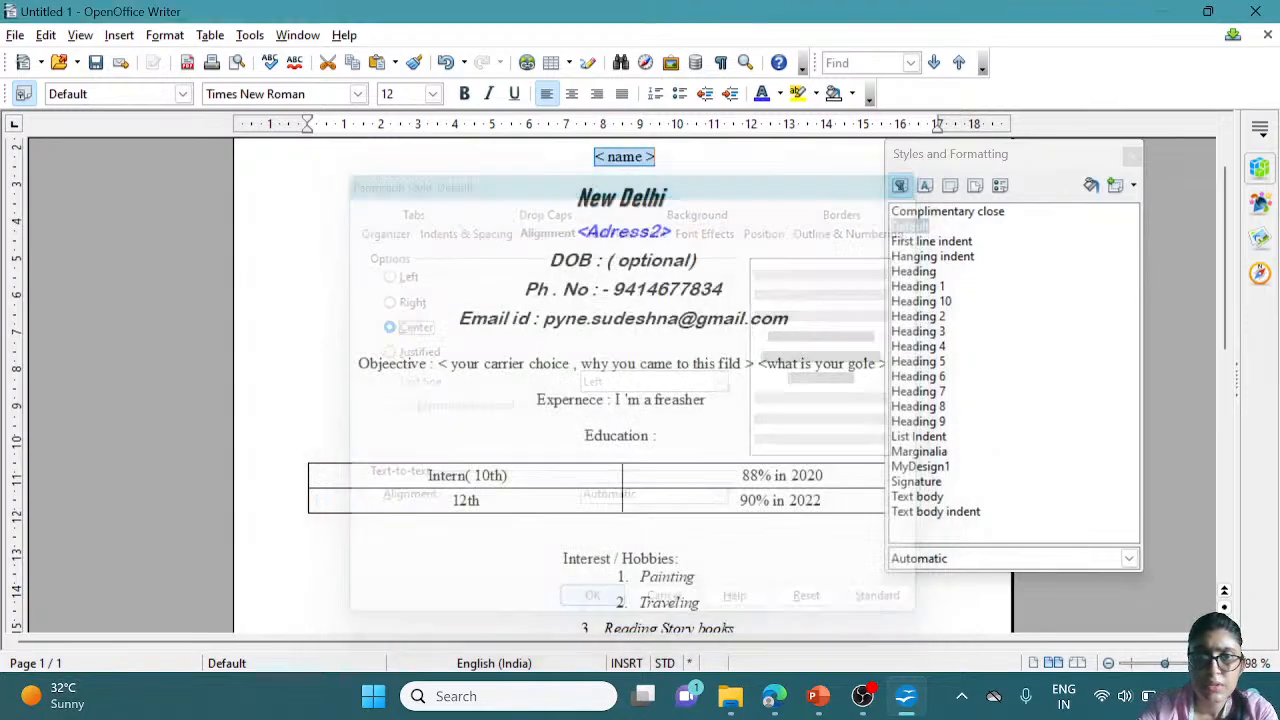
# Give the Default style 1.00 pt top and bottom borders only
pyautogui.rightClick(940, 236)
pyautogui.click(975, 258)
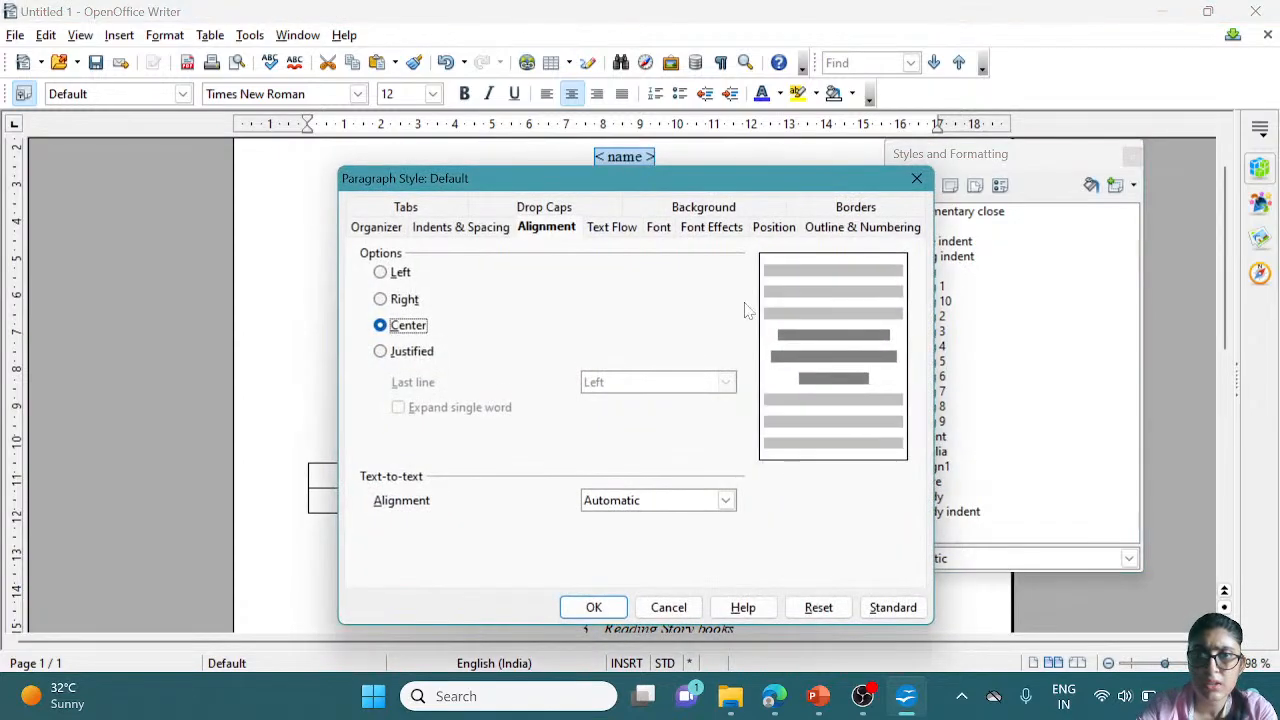
pyautogui.click(427, 230)
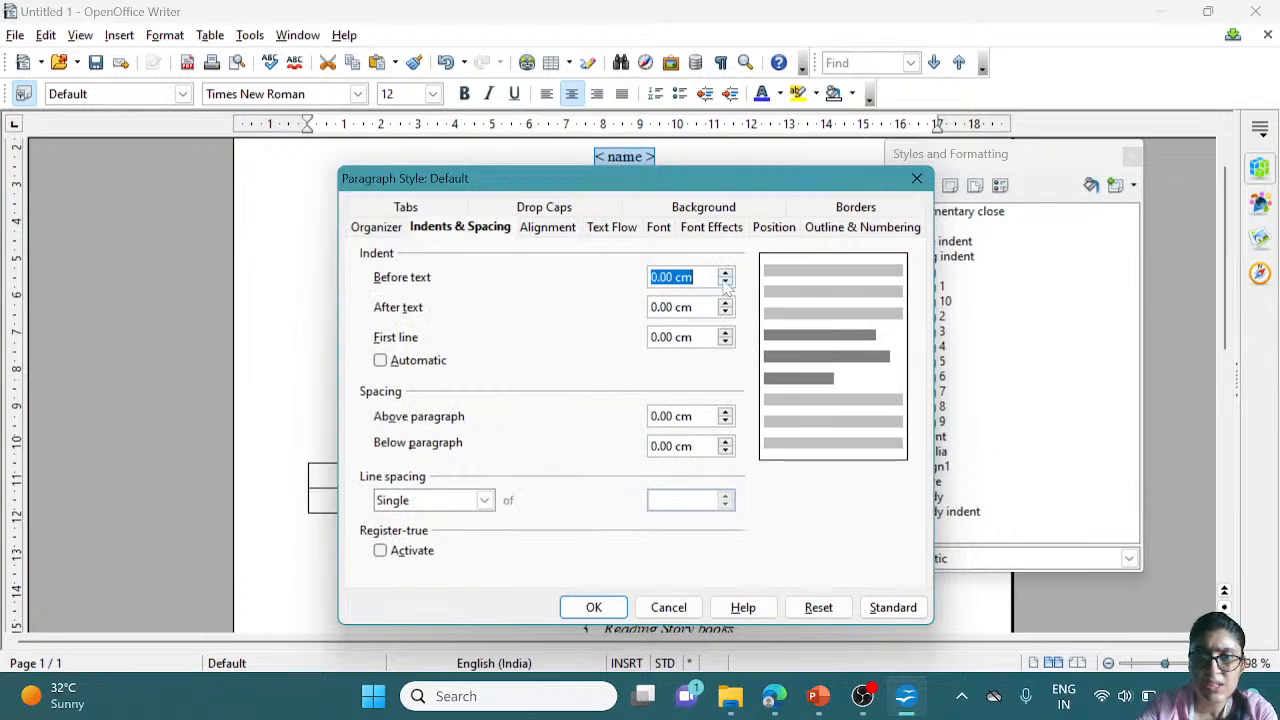
pyautogui.click(543, 230)
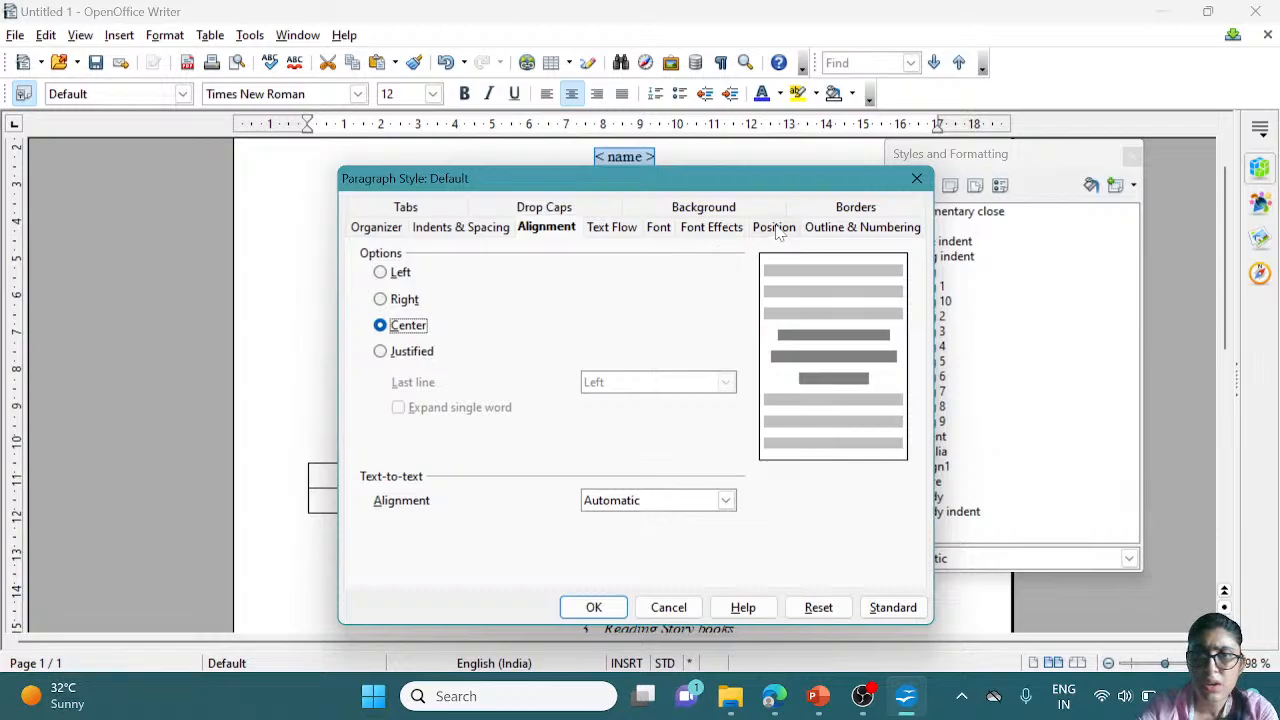
pyautogui.click(860, 228)
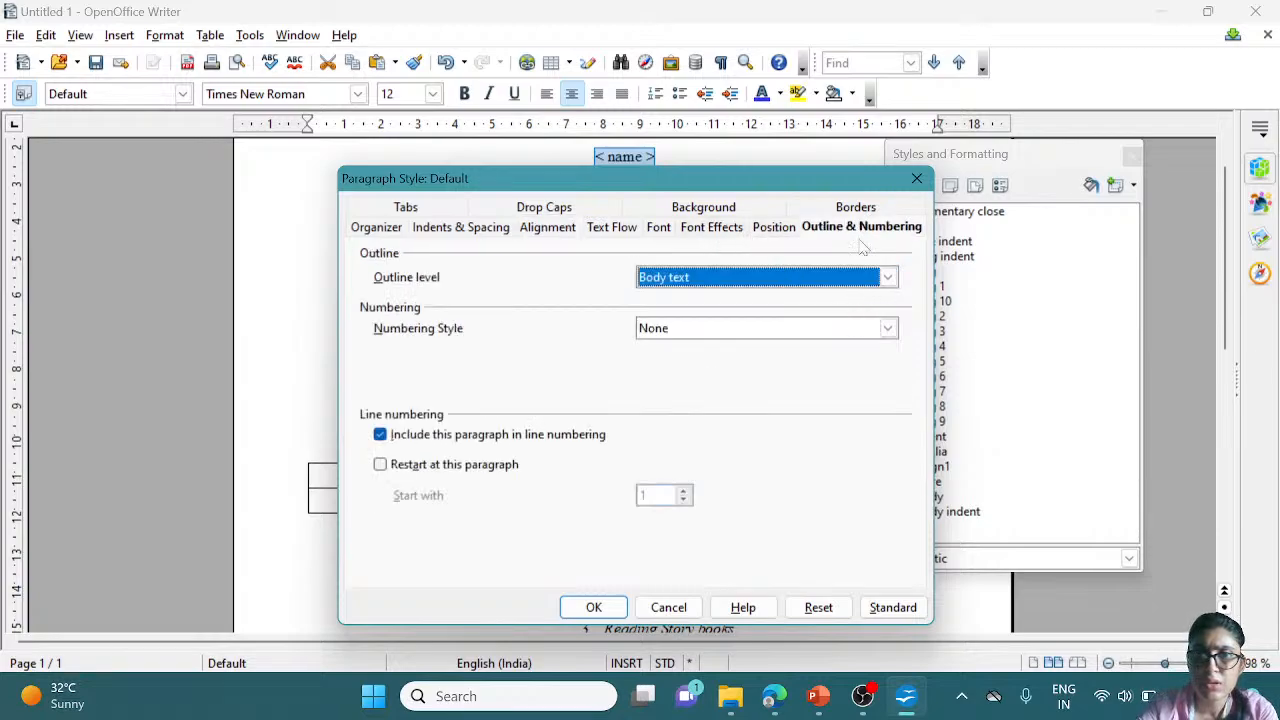
pyautogui.click(860, 210)
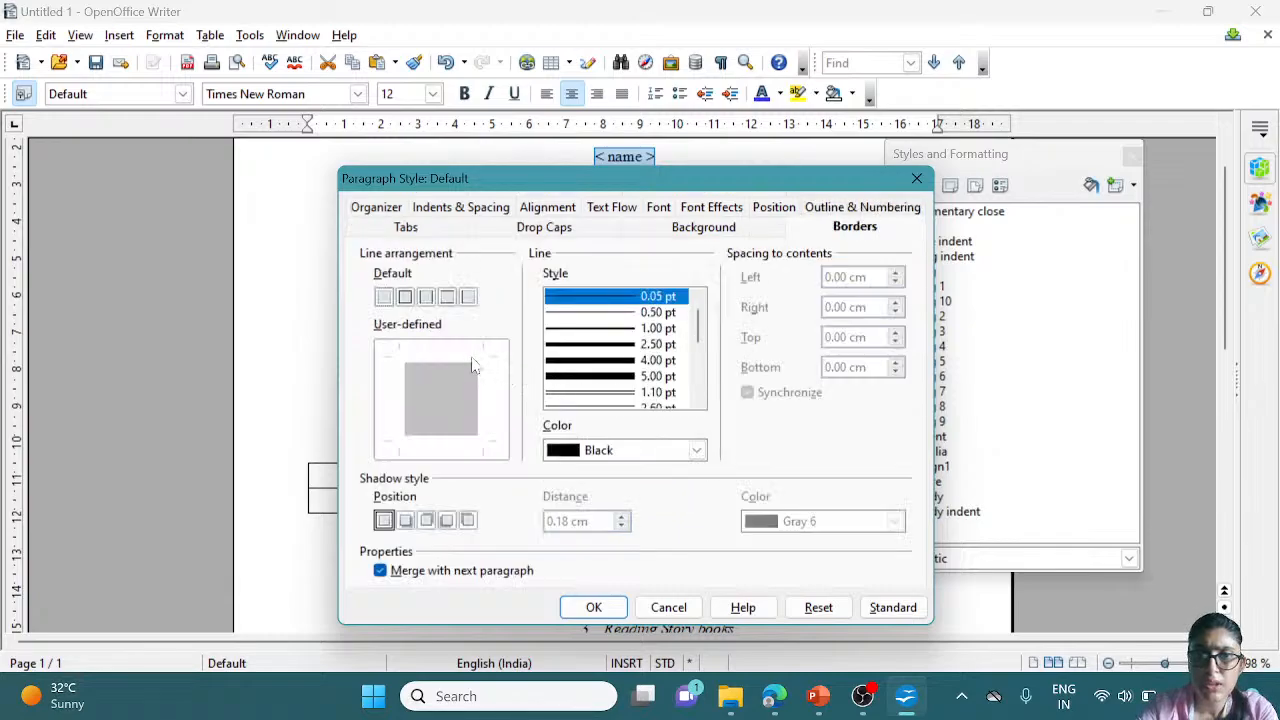
pyautogui.click(405, 297)
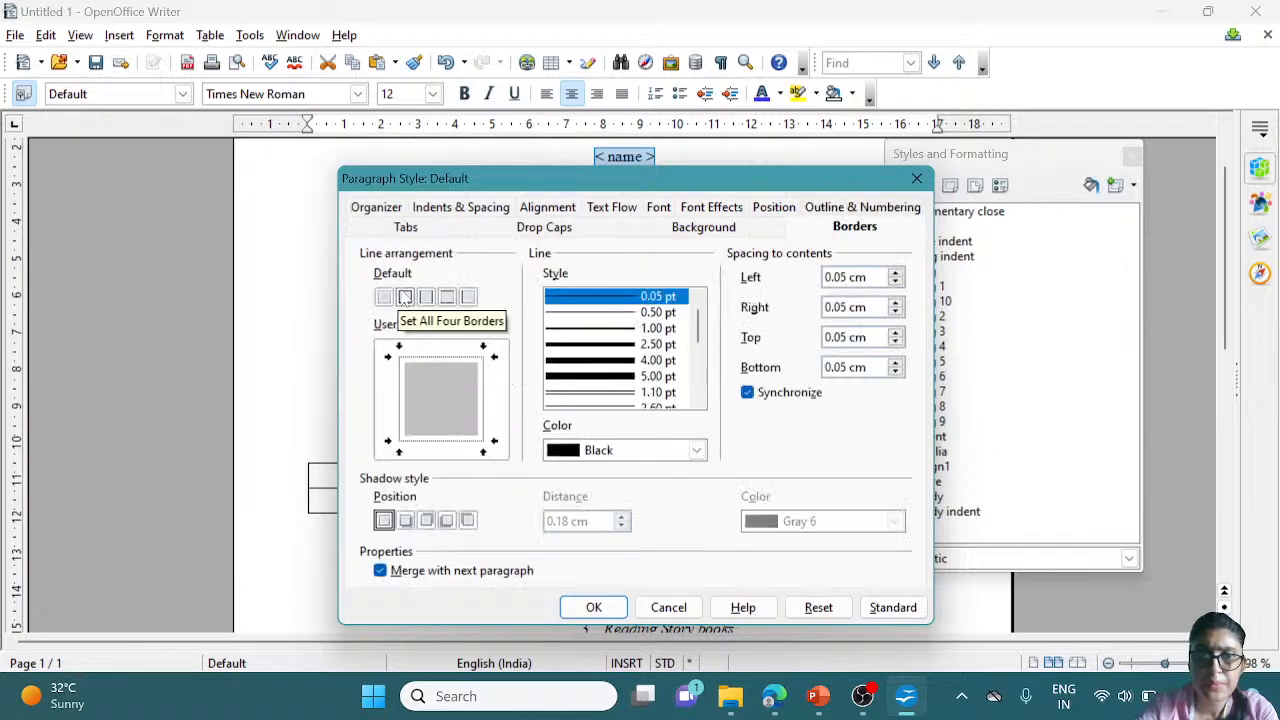
pyautogui.click(622, 330)
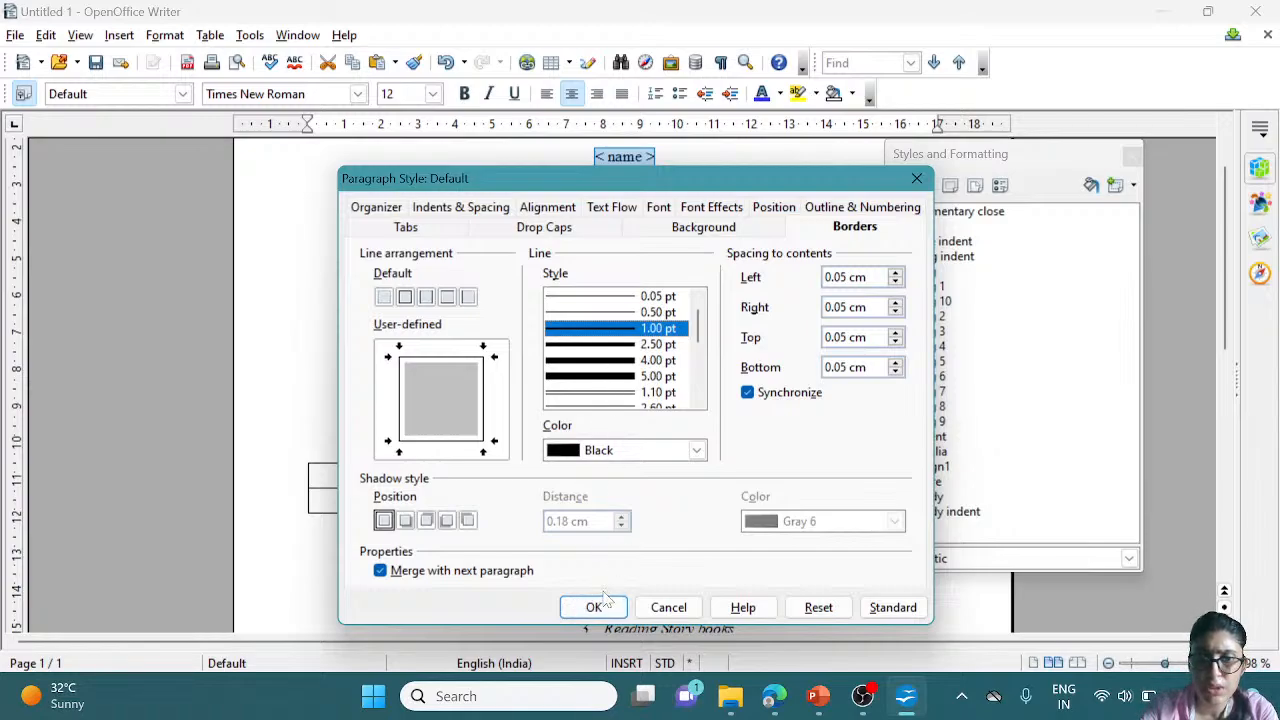
pyautogui.click(447, 297)
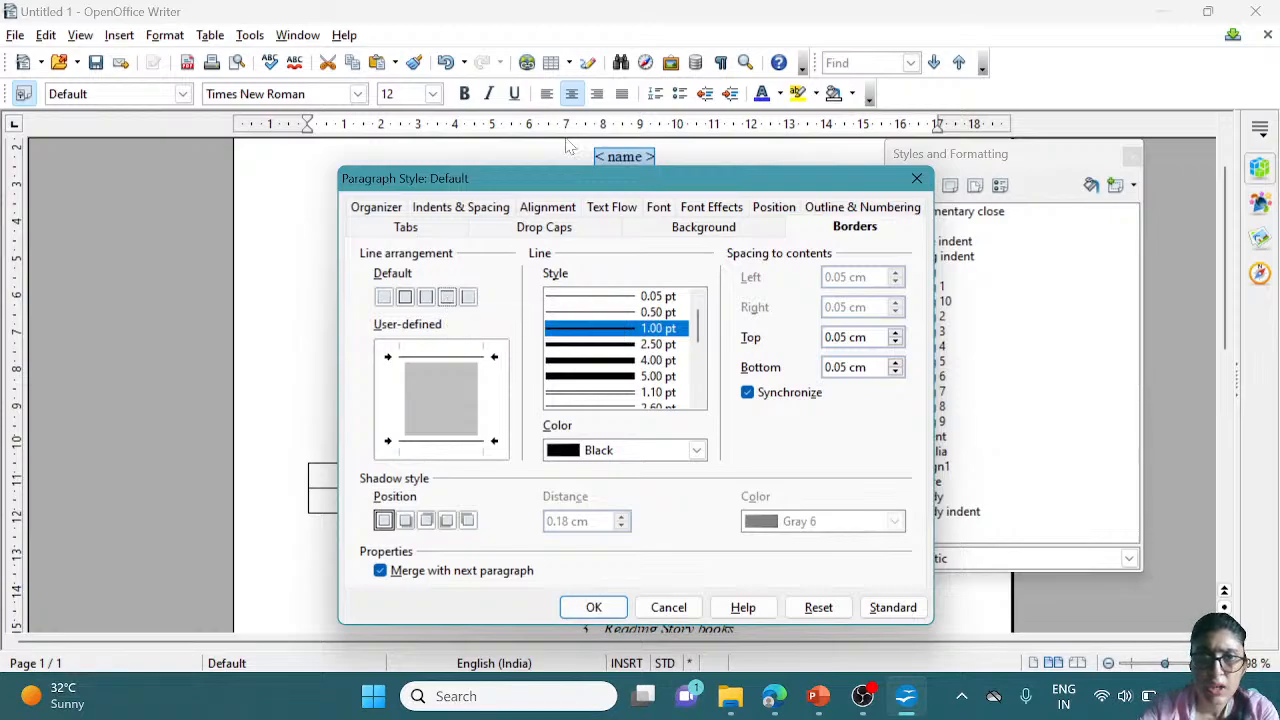
# Set Default's next style to Endnote and its background to Cyan, then confirm
pyautogui.click(395, 209)
pyautogui.click(537, 303)
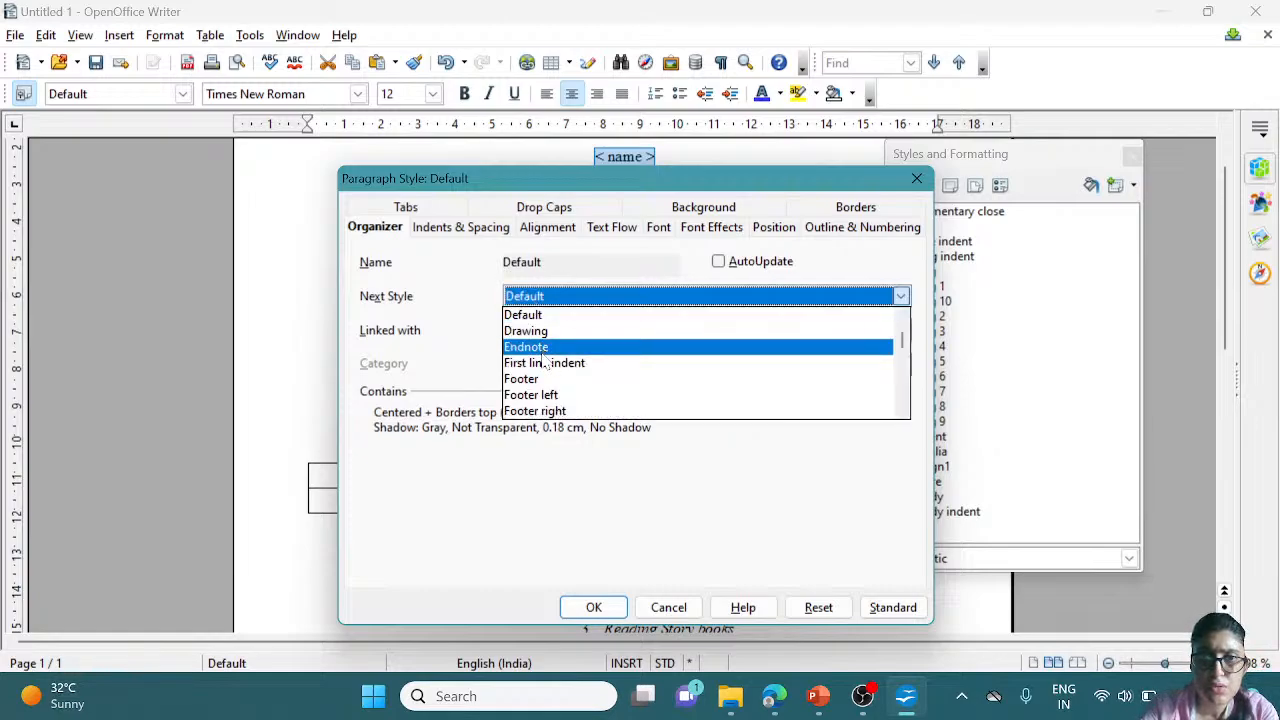
pyautogui.click(545, 348)
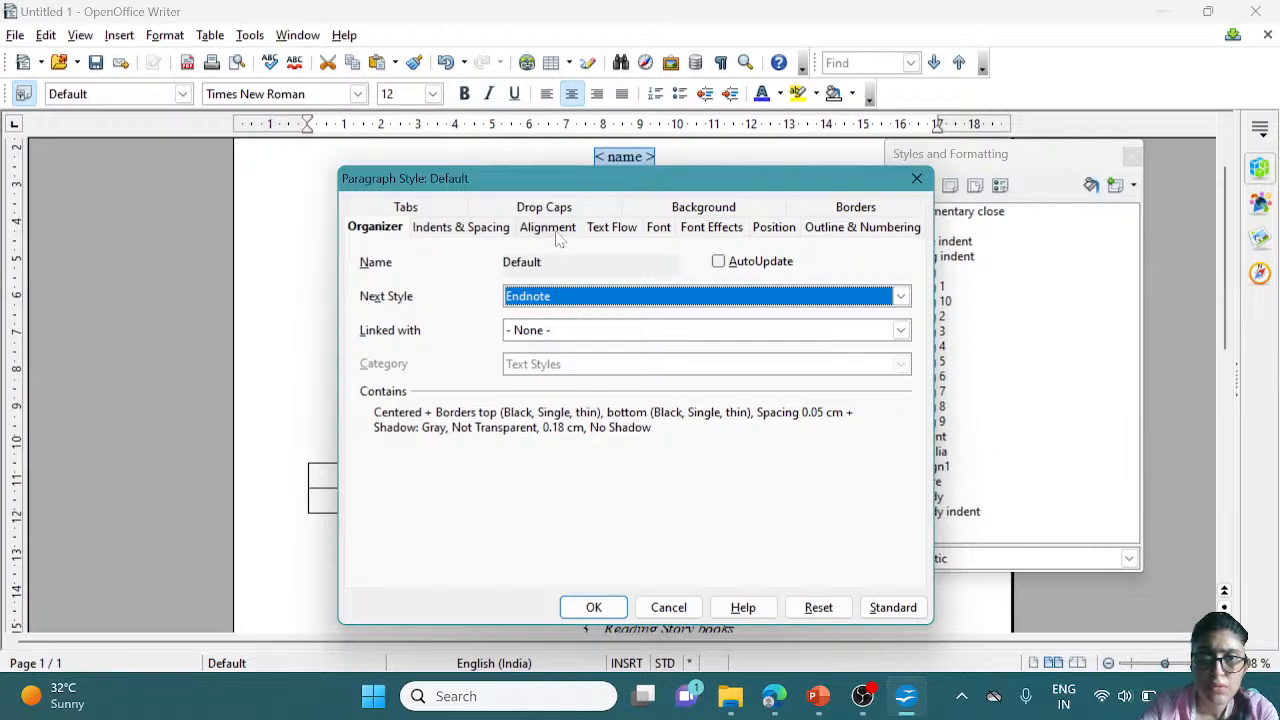
pyautogui.click(467, 229)
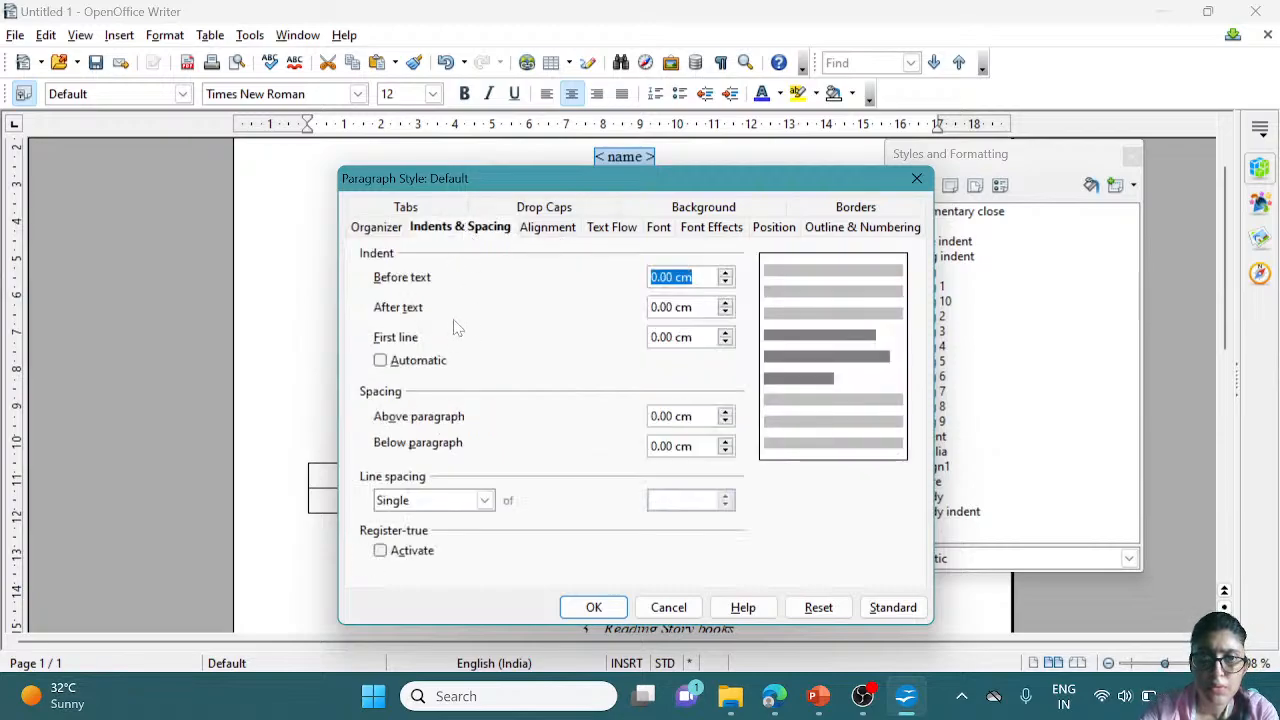
pyautogui.click(766, 214)
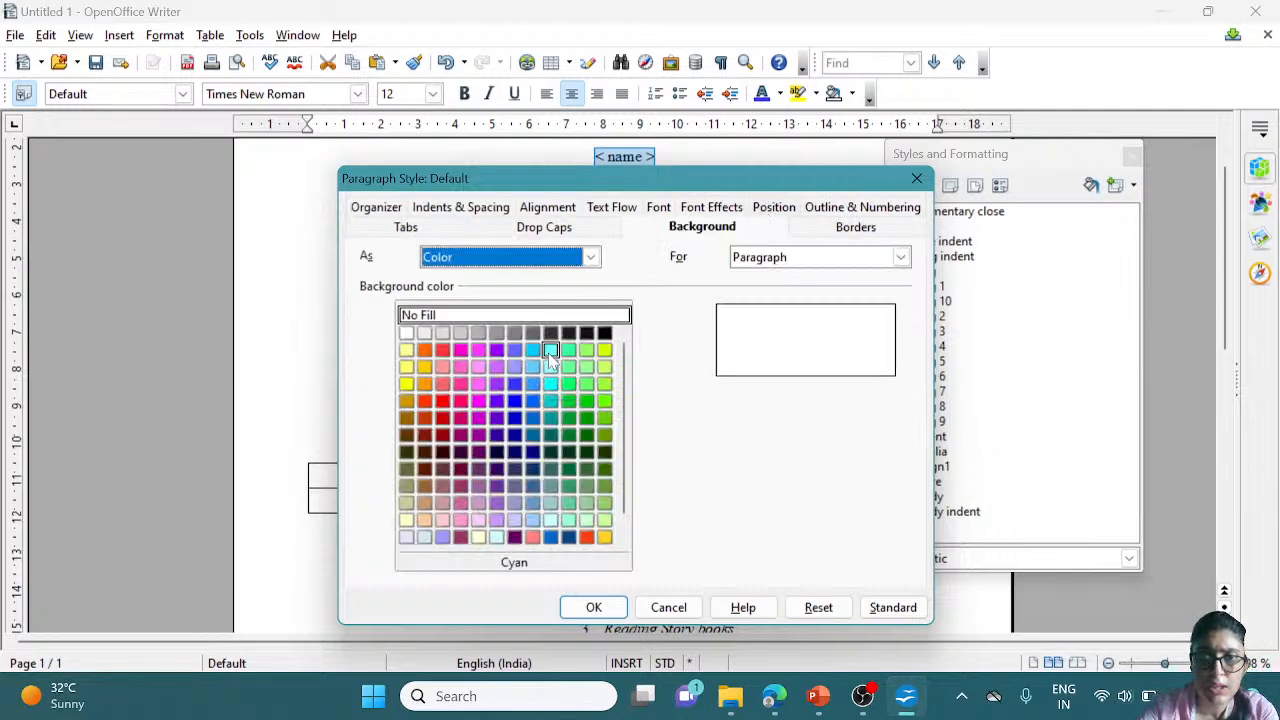
pyautogui.click(550, 350)
pyautogui.click(592, 608)
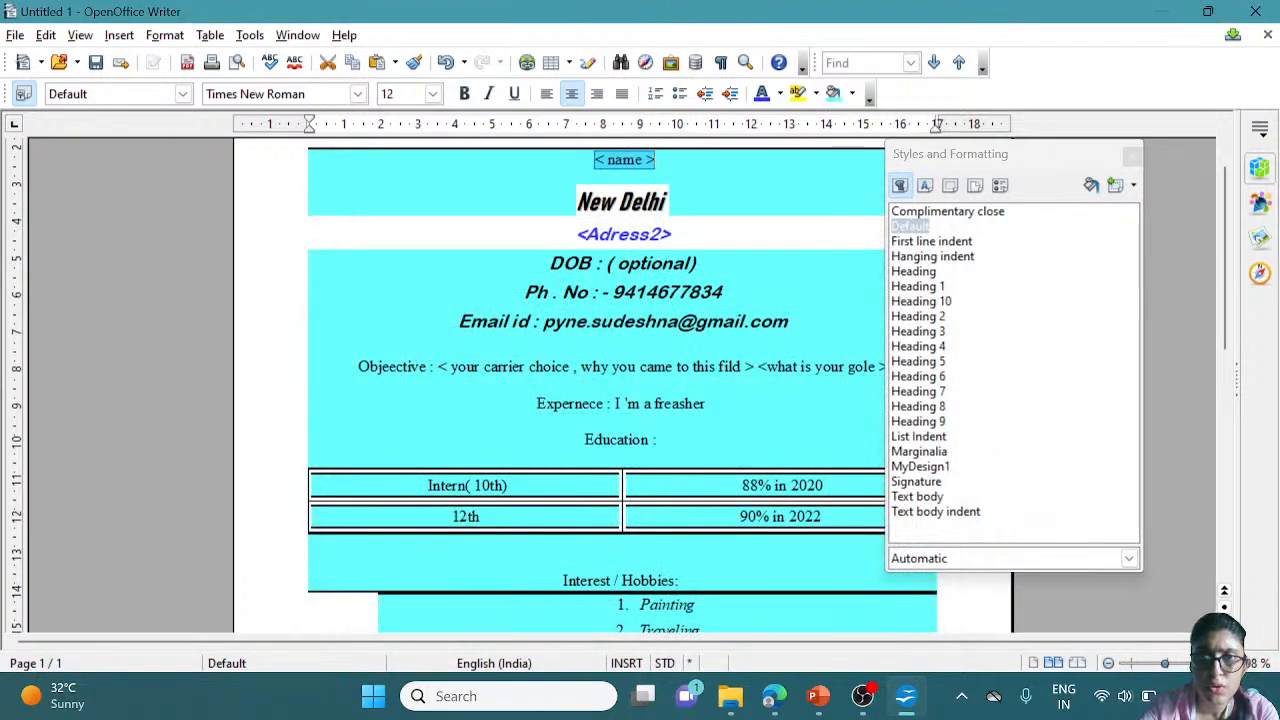
# Show the styles list and select the New Delhi and <Adress2> address lines
pyautogui.click(780, 292)
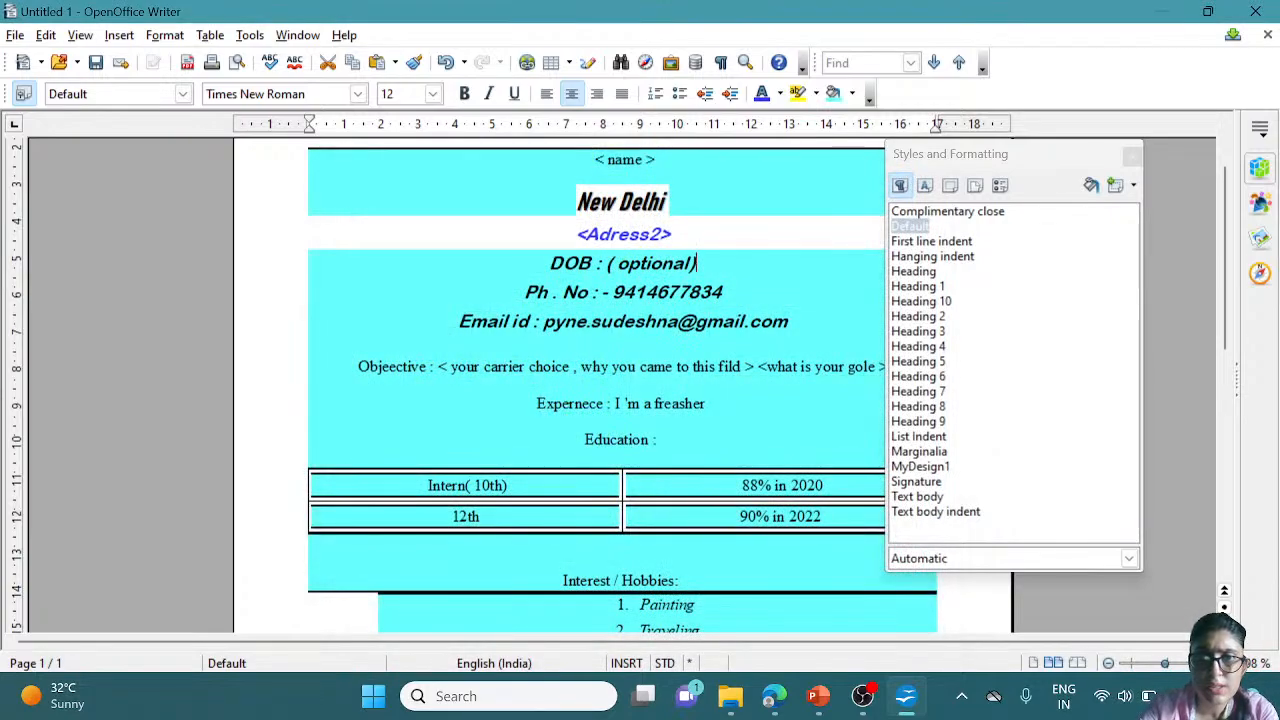
pyautogui.click(900, 187)
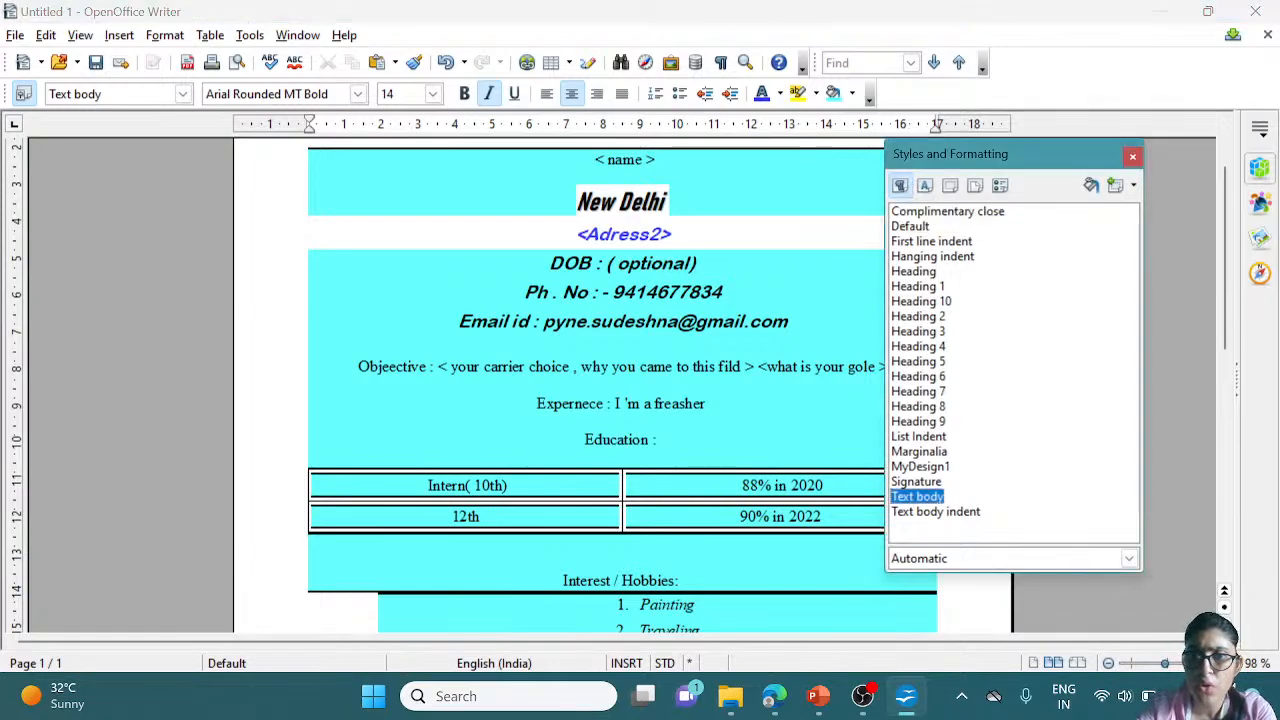
pyautogui.click(698, 263)
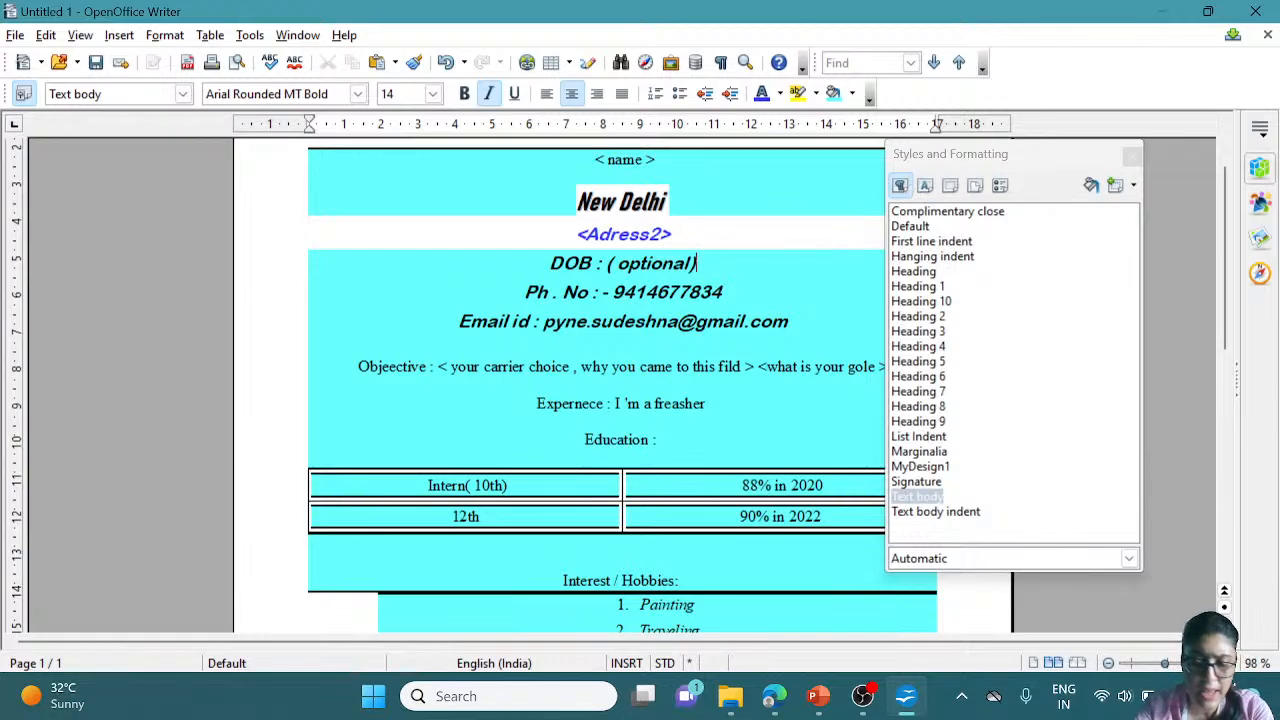
pyautogui.hotkey('shift', 'Down')
pyautogui.hotkey('shift', 'End')
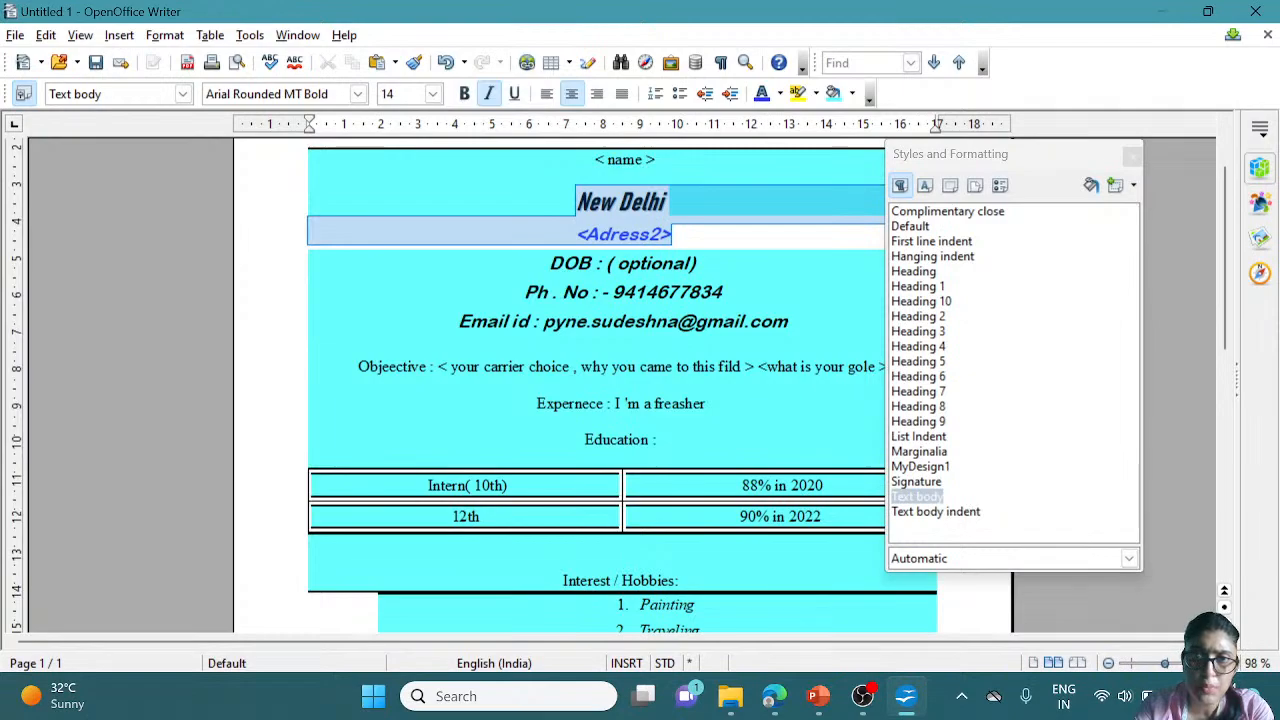
# Switch to the character styles list and look over the resume down to the Ms. Nismi reference
pyautogui.click(925, 185)
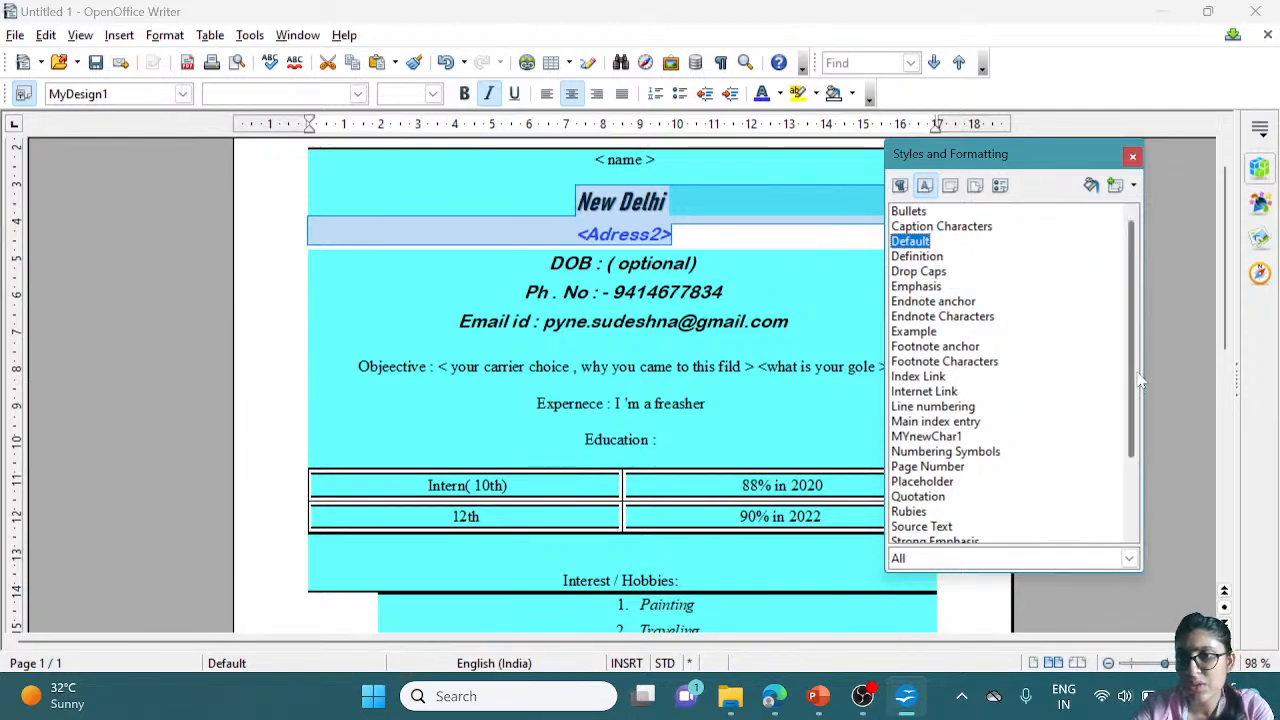
pyautogui.moveTo(1133, 380); pyautogui.dragTo(1128, 455)
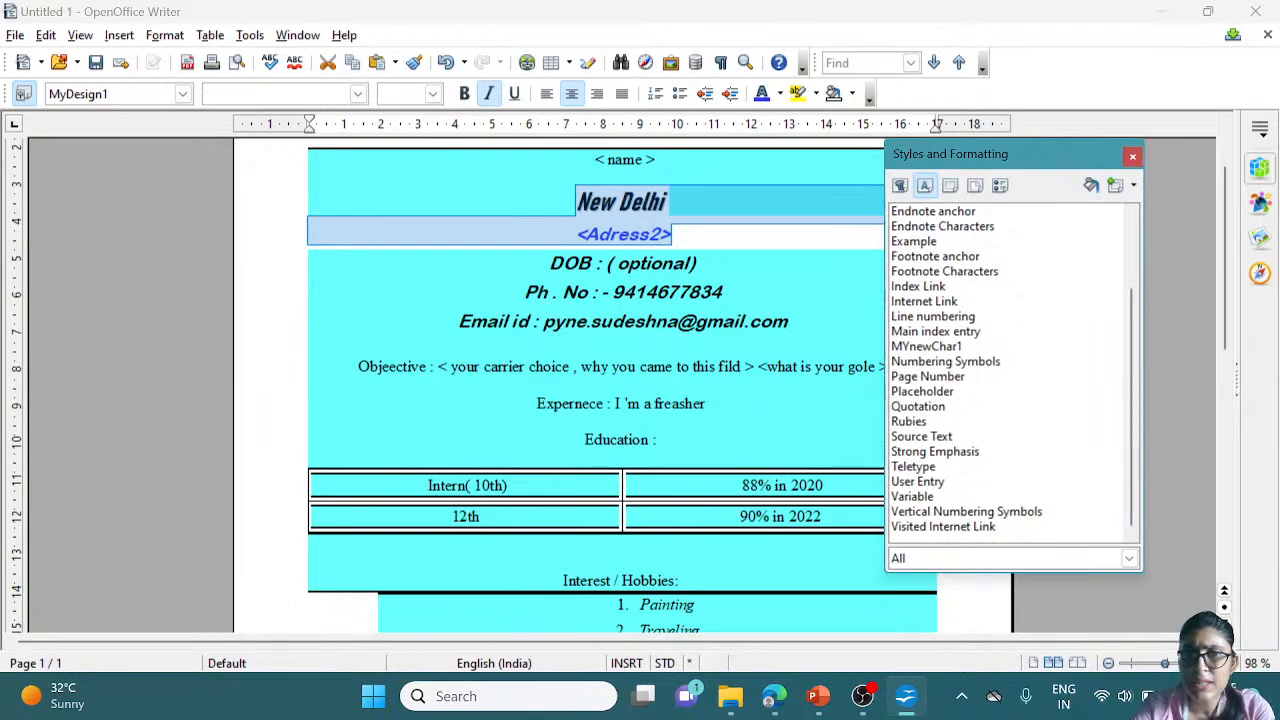
pyautogui.moveTo(594, 160); pyautogui.dragTo(690, 615)
pyautogui.click(822, 570)
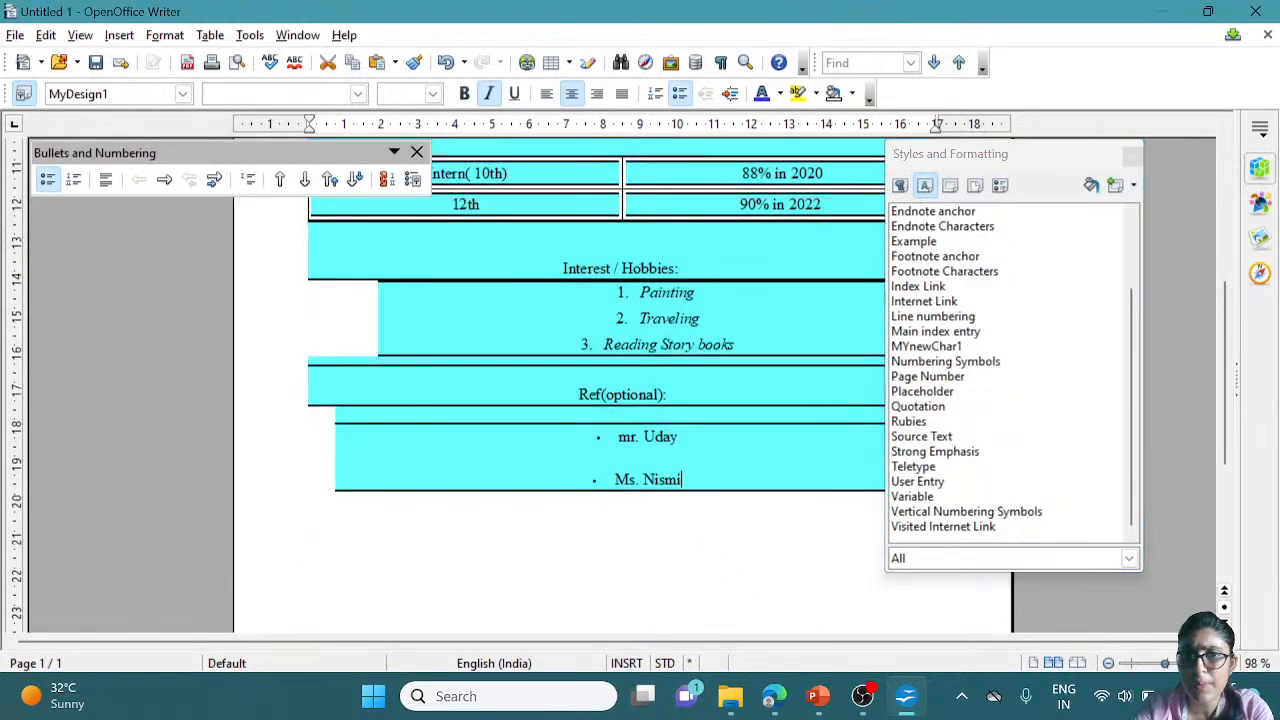
# Close the Styles and Formatting window and scroll through the cyan resume
pyautogui.click(1131, 156)
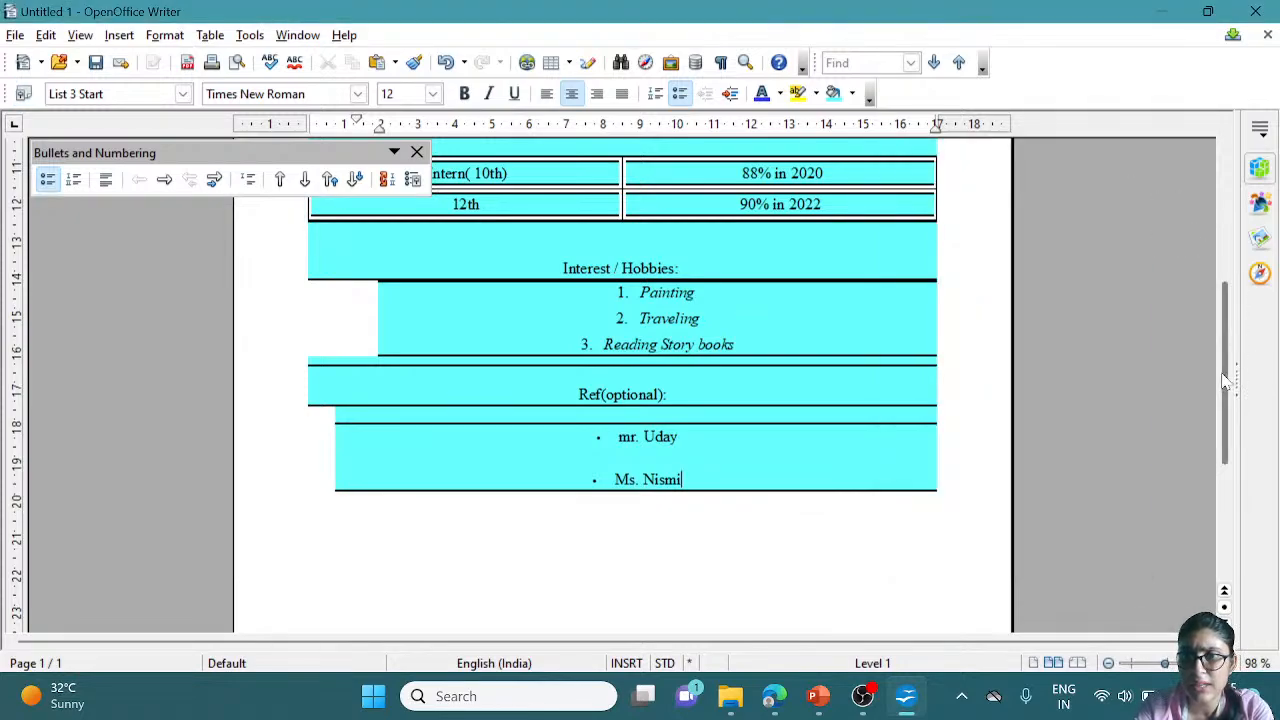
pyautogui.moveTo(1225, 380); pyautogui.dragTo(1218, 258)
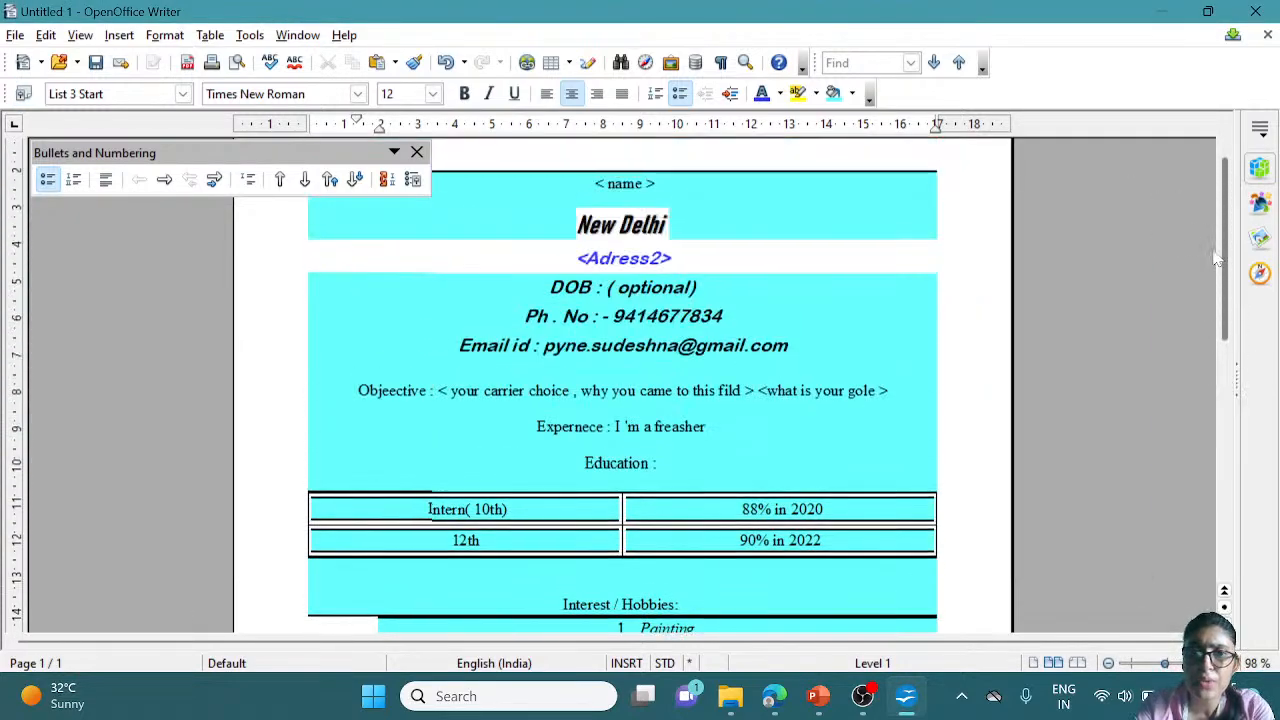
pyautogui.moveTo(1215, 258); pyautogui.dragTo(1198, 300)
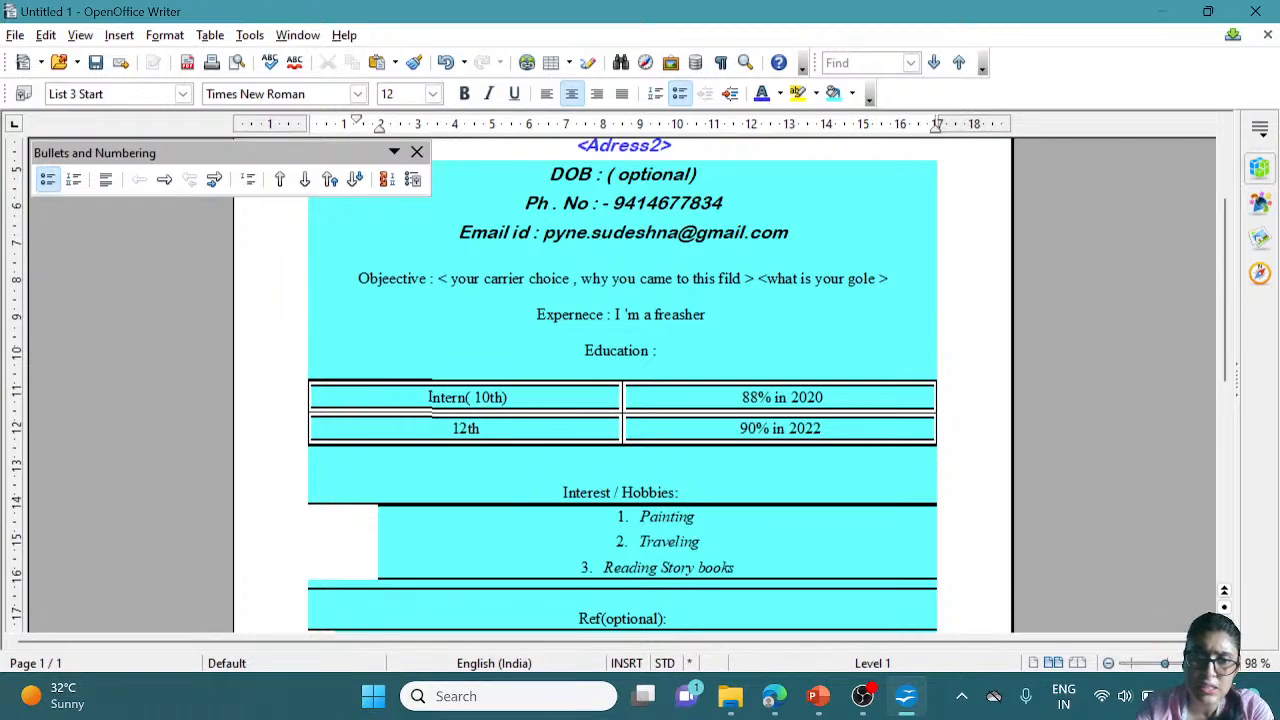
# Place the cursor on the empty line above Interest / Hobbies and scroll back to the top
pyautogui.hotkey('shift', 'Left')
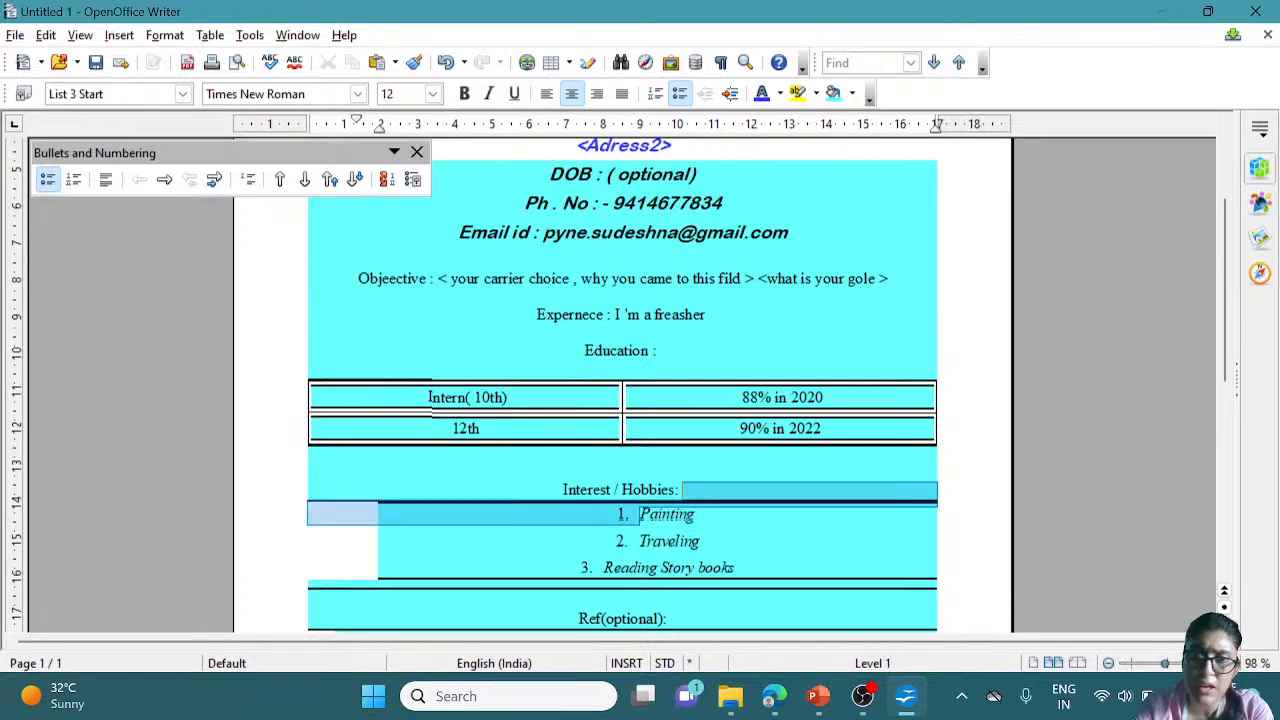
pyautogui.press('Up')
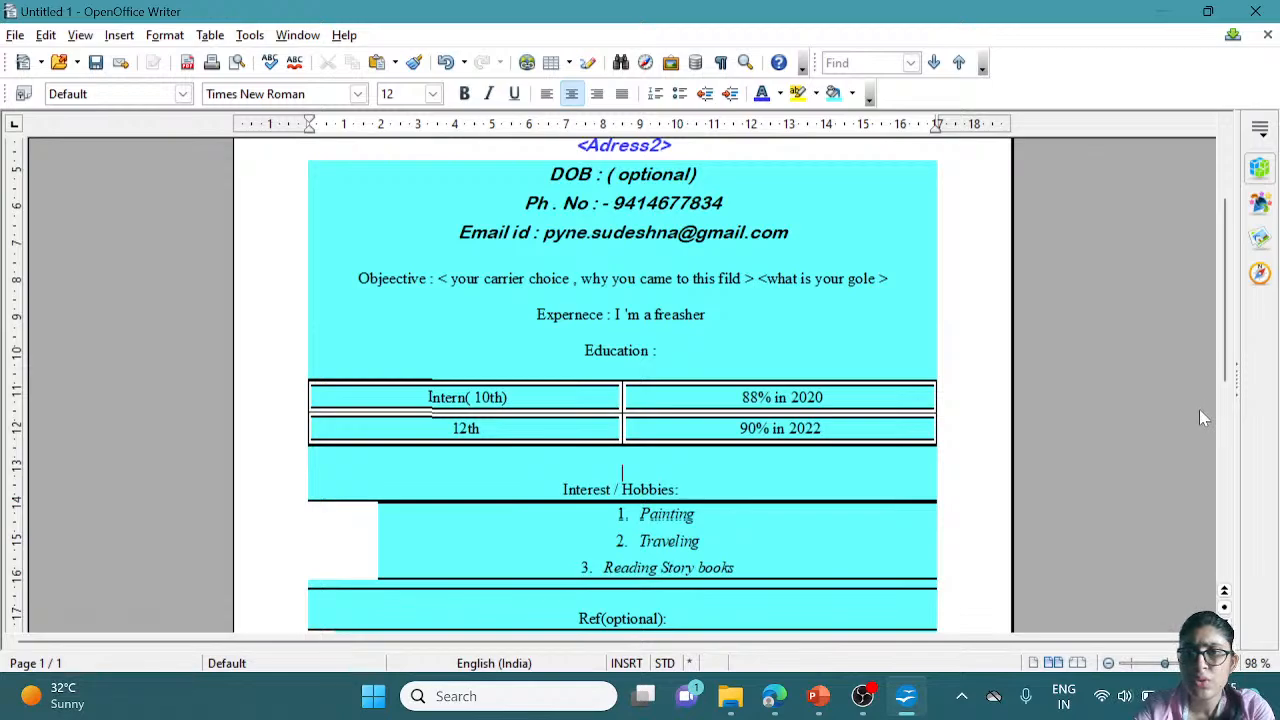
pyautogui.scroll(3, 1230, 360)
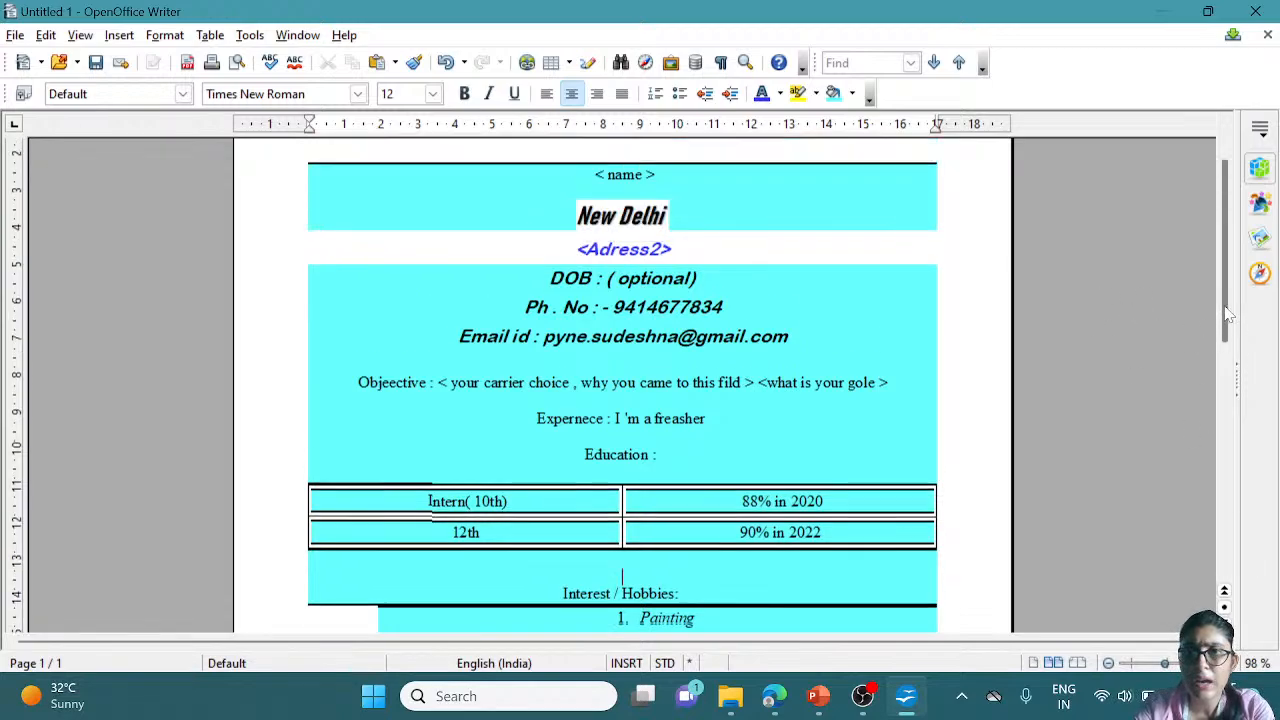